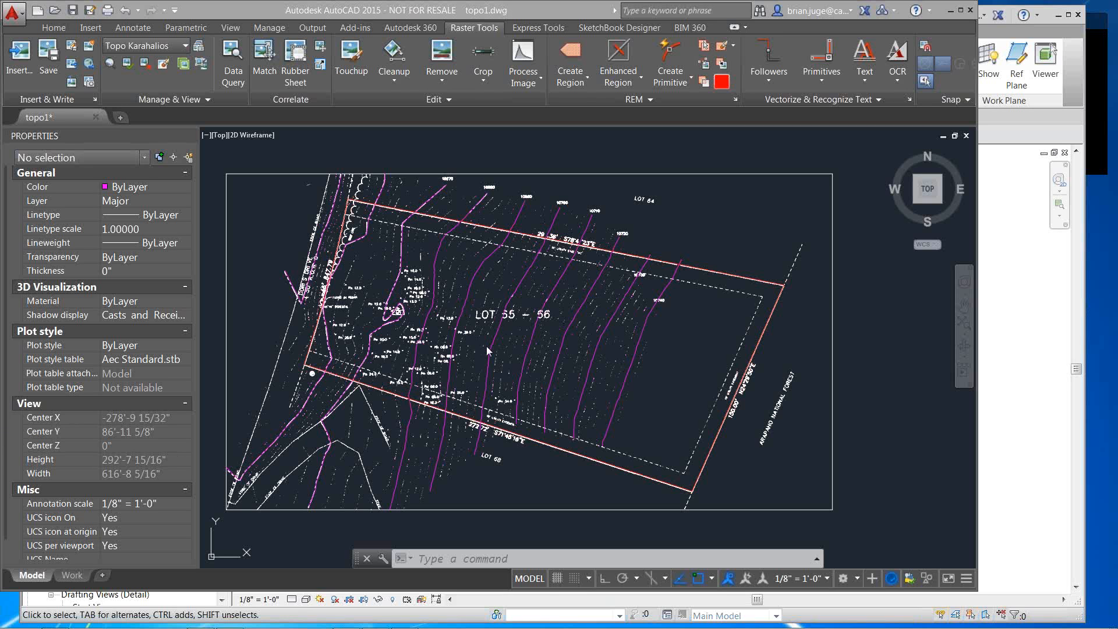
Switch to Bluebeam Revu, examine the contours and boundaries of Lot 65-66 on the scanned site plan, and return to AutoCAD
mouse_move(389, 618)
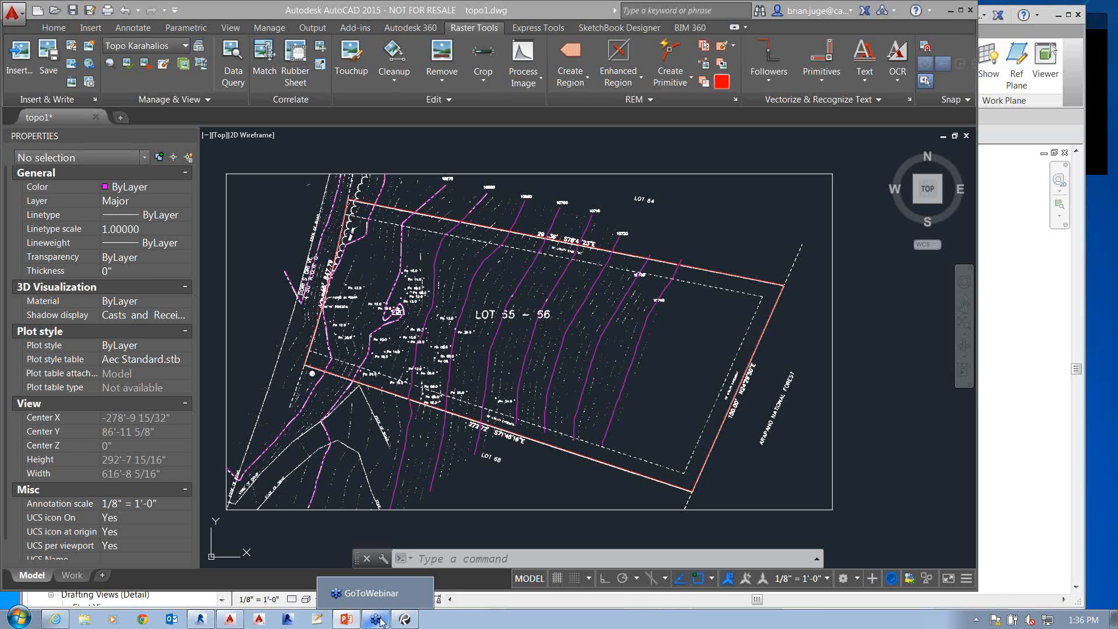
left_click(412, 624)
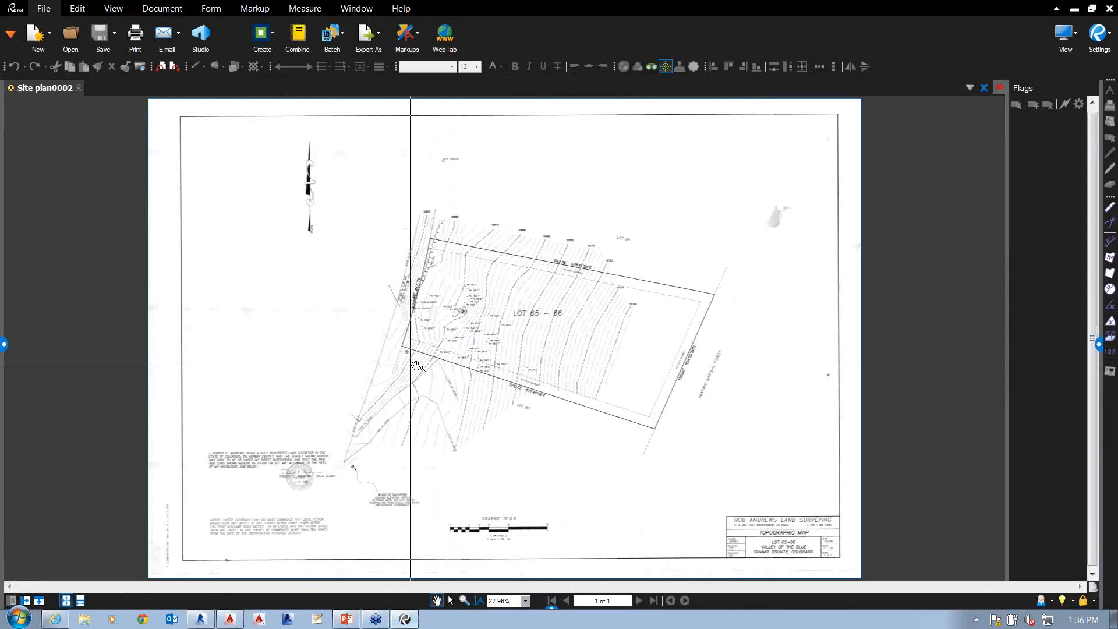
scroll(551, 315, "up", 5)
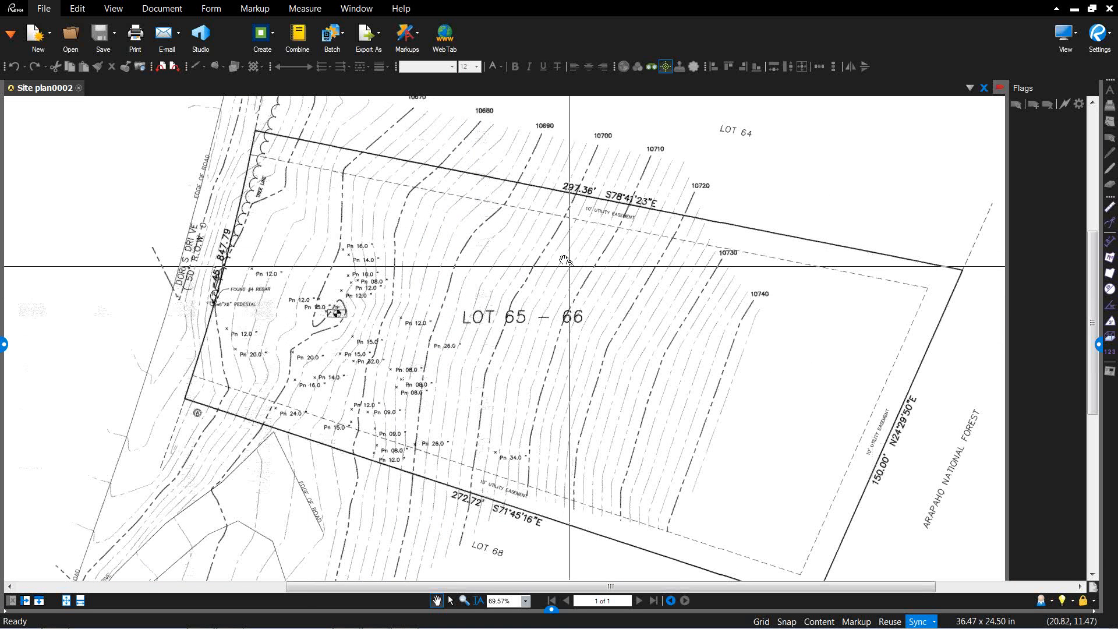
scroll(349, 204, "down", 4)
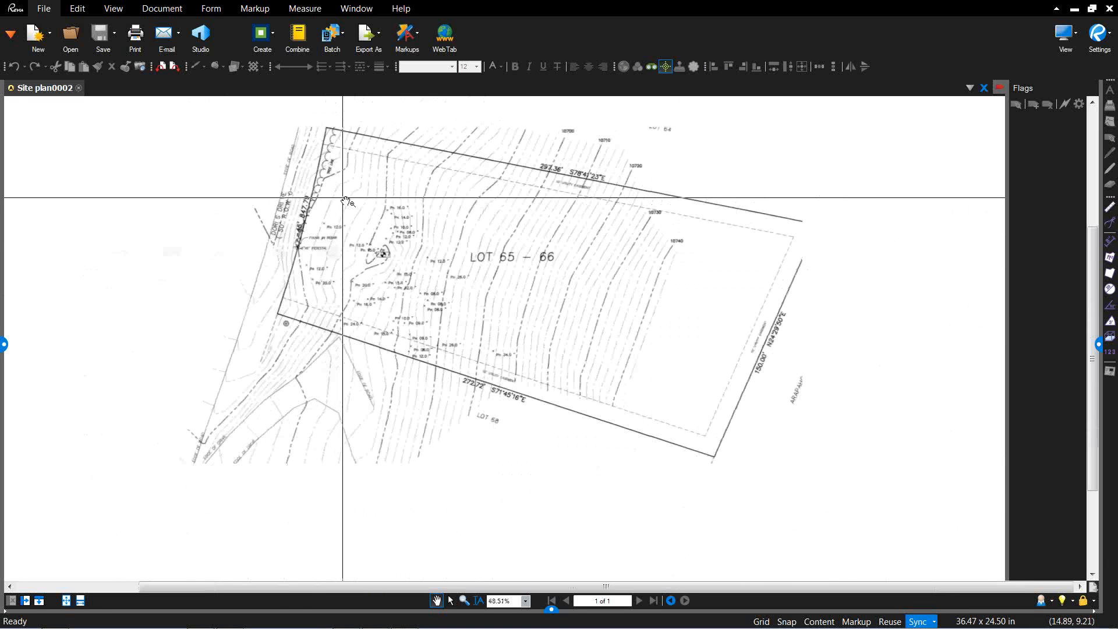
left_click(1077, 8)
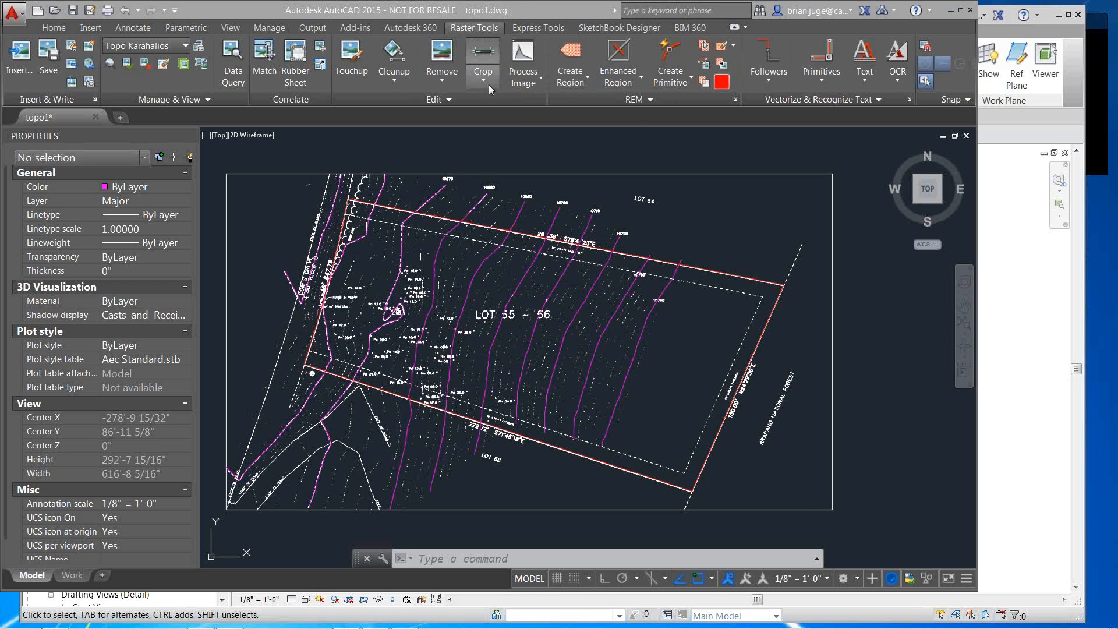
key("ctrl+F12")
mouse_move(476, 18)
left_mouse_down()
mouse_move(443, 41)
mouse_move(513, 7)
mouse_move(474, 59)
mouse_move(457, 356)
left_mouse_up()
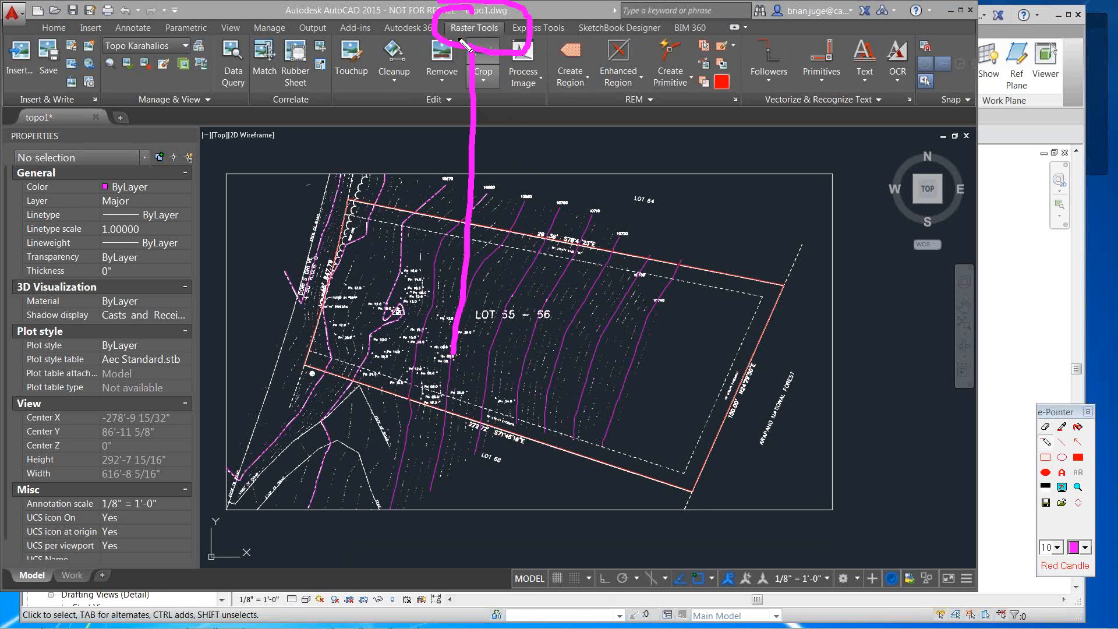
key("ctrl+F12")
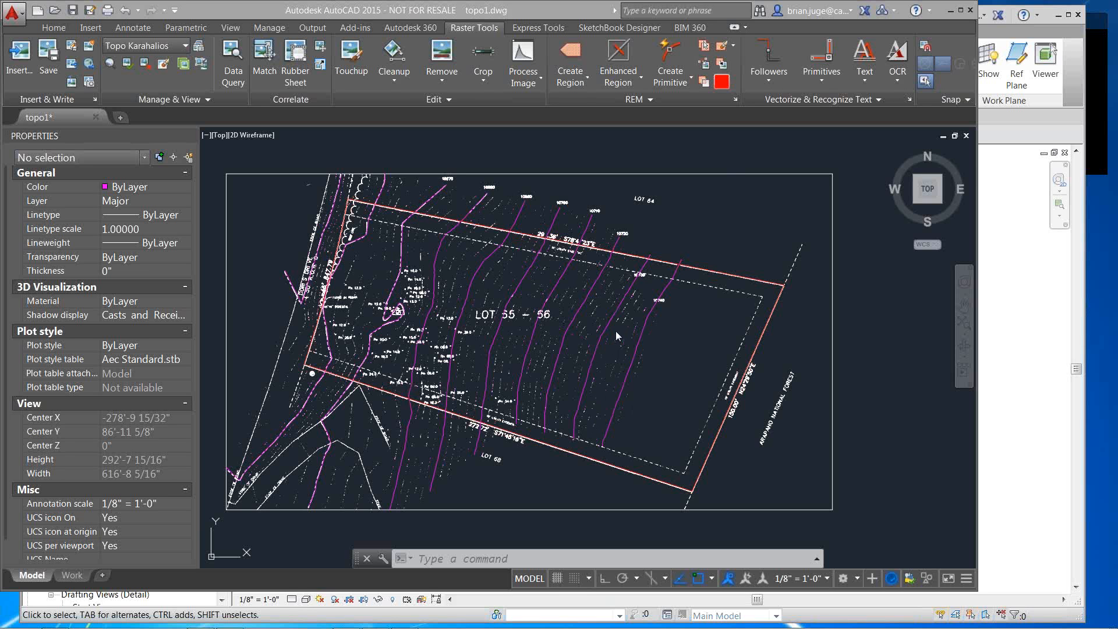
View the topo drawing from the southwest isometric to examine the elevations of its contour lines
left_click(916, 202)
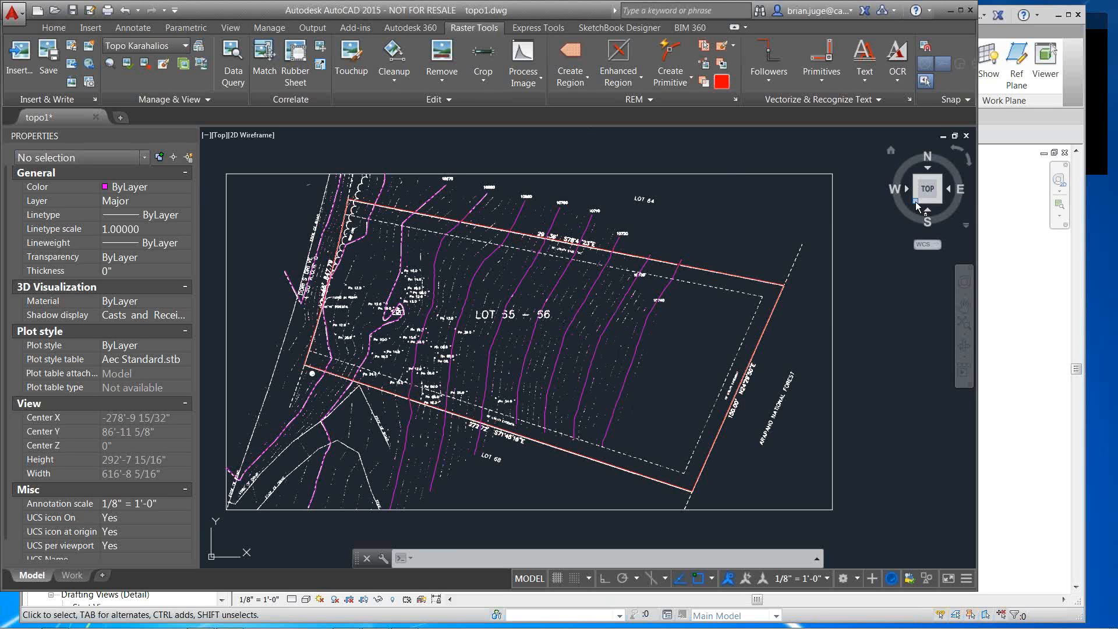
left_click(916, 204)
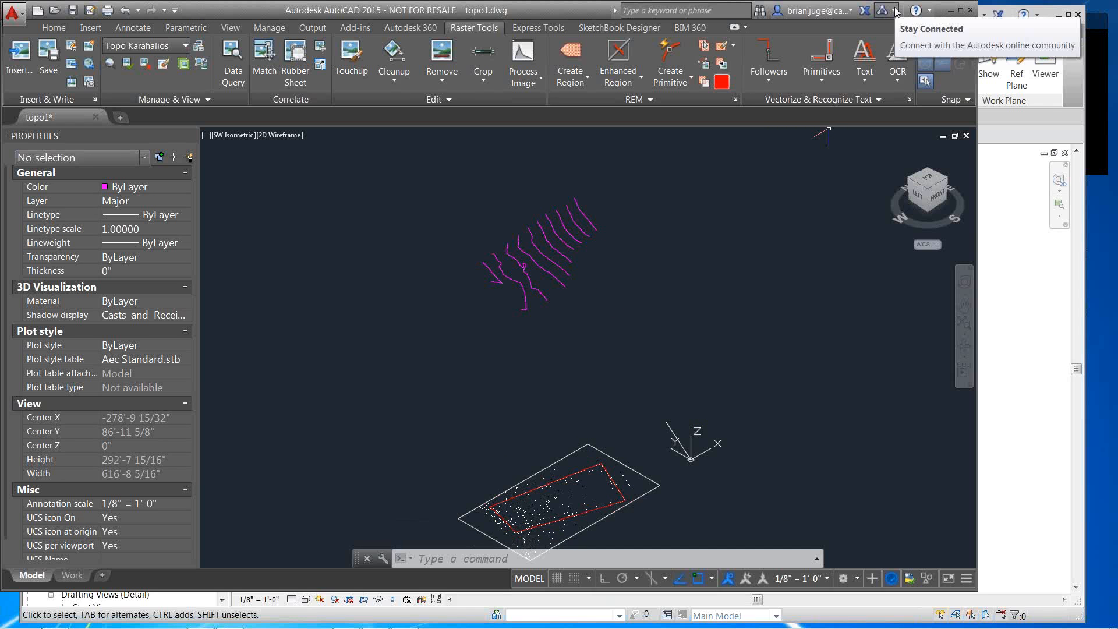
Switch to Revit and open the Site floor plan
left_click(952, 12)
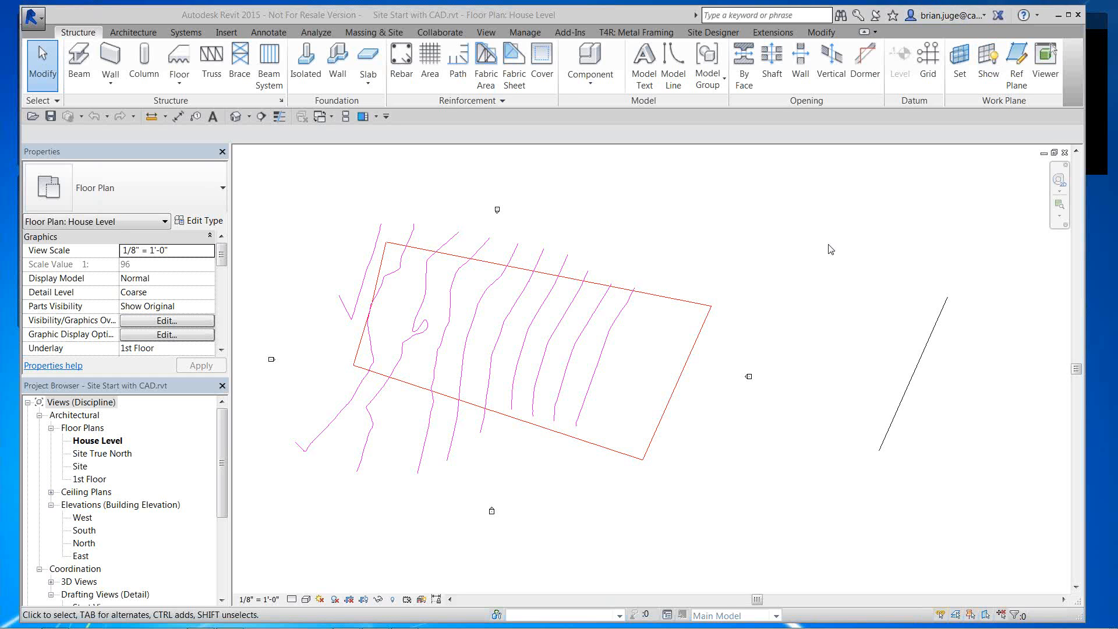
scroll(810, 251, "down", 2)
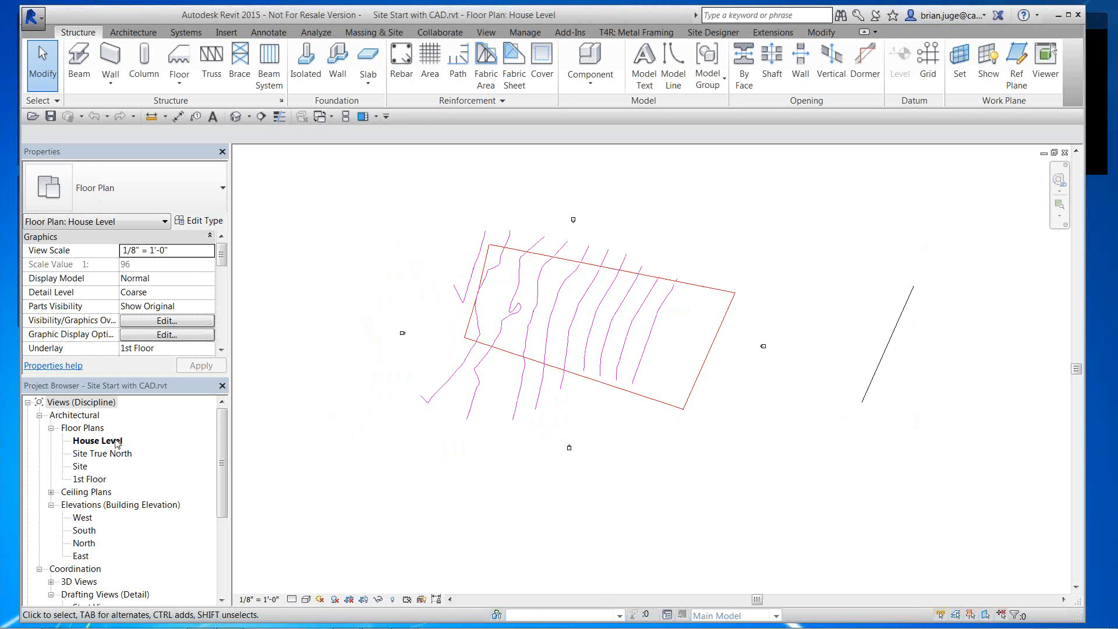
double_click(80, 467)
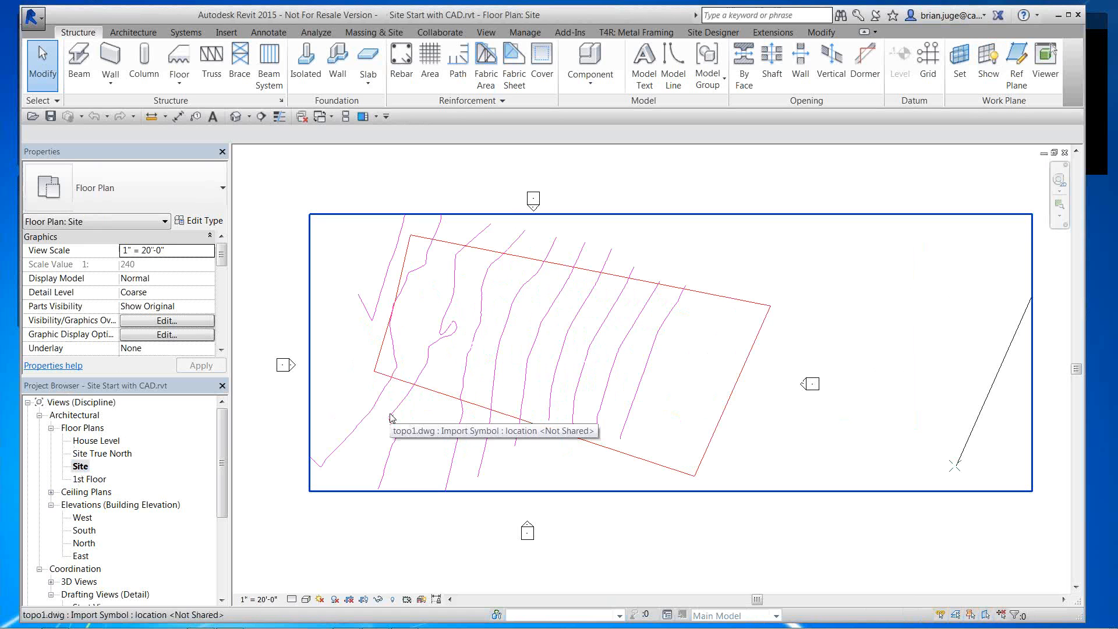
Review the Link CAD options for topo1.dwg, including Auto - Origin to Origin positioning
left_click(226, 32)
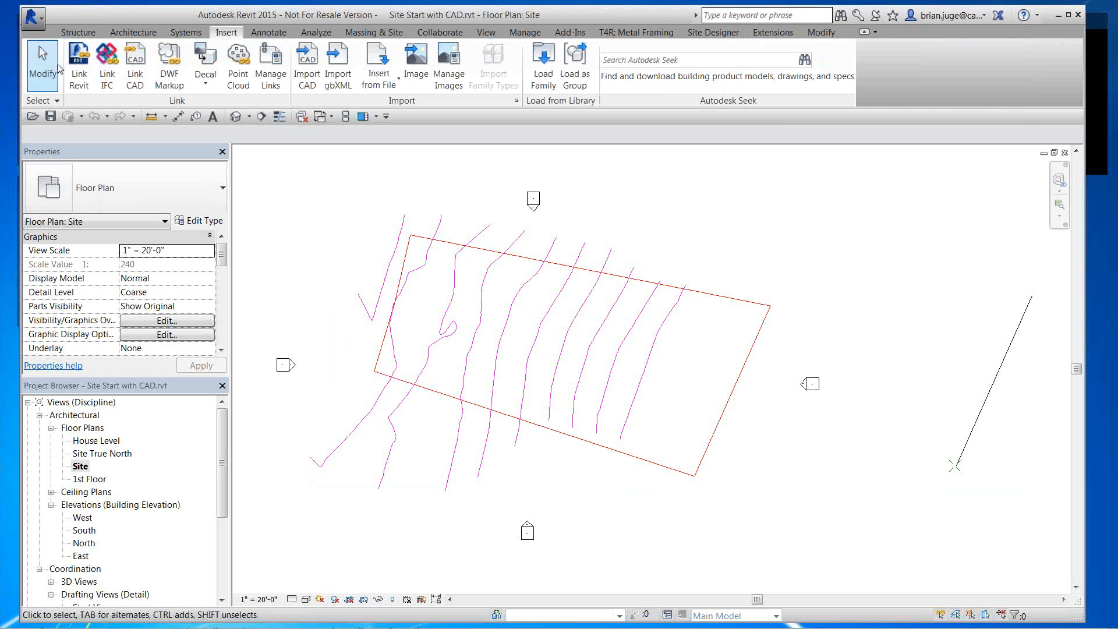
left_click(135, 65)
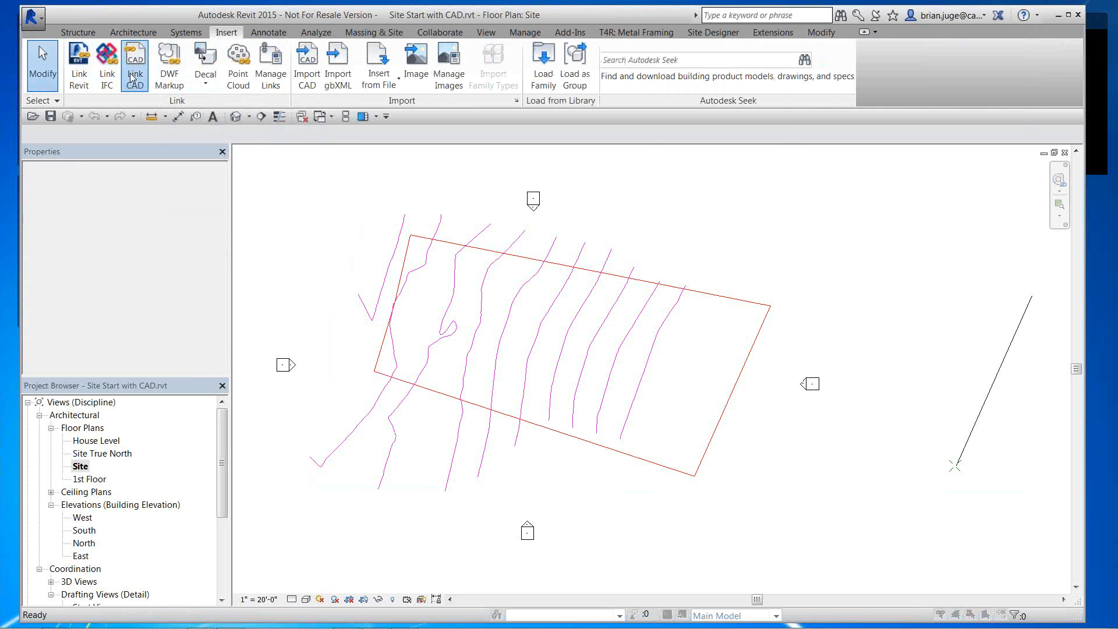
left_click(372, 145)
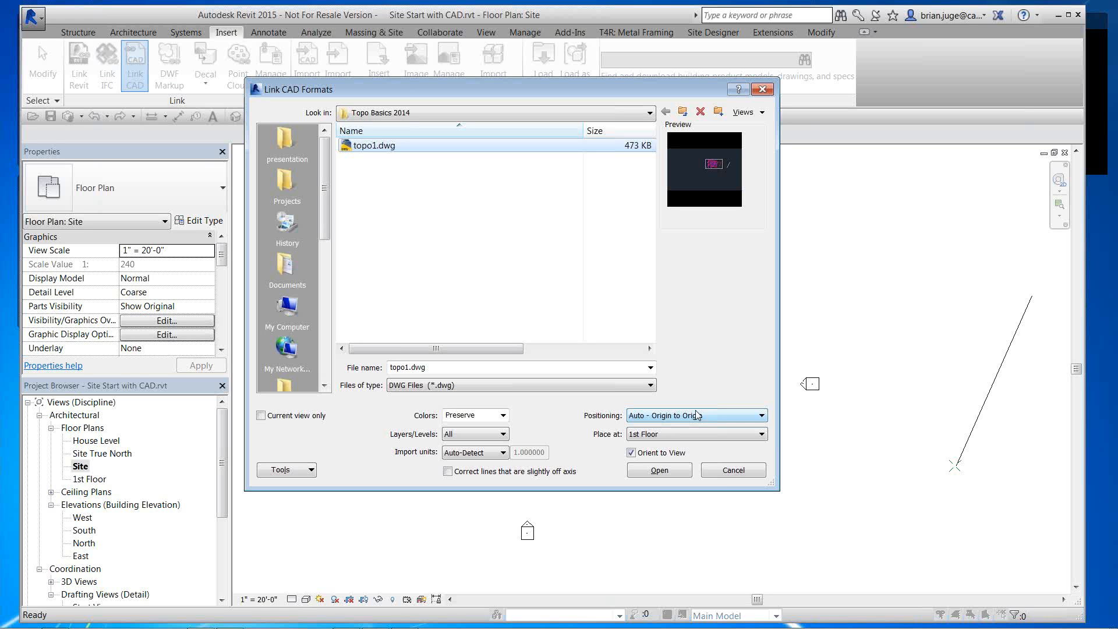
Switch to AutoCAD, view the topo drawing from the top with north up to examine its origin, and return to Revit
mouse_move(227, 628)
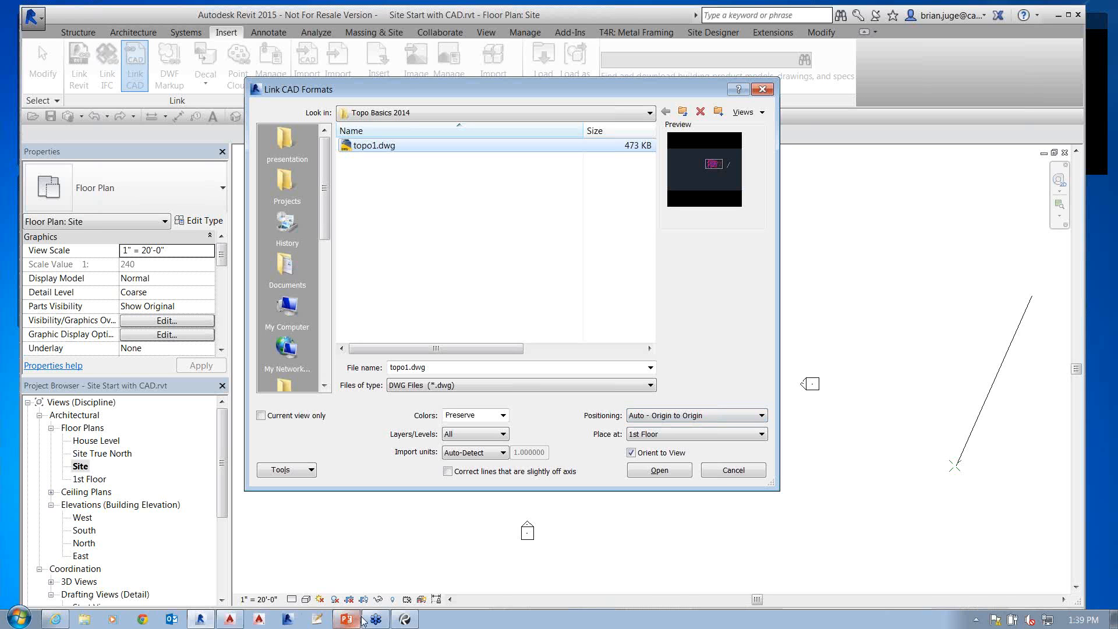
left_click(234, 622)
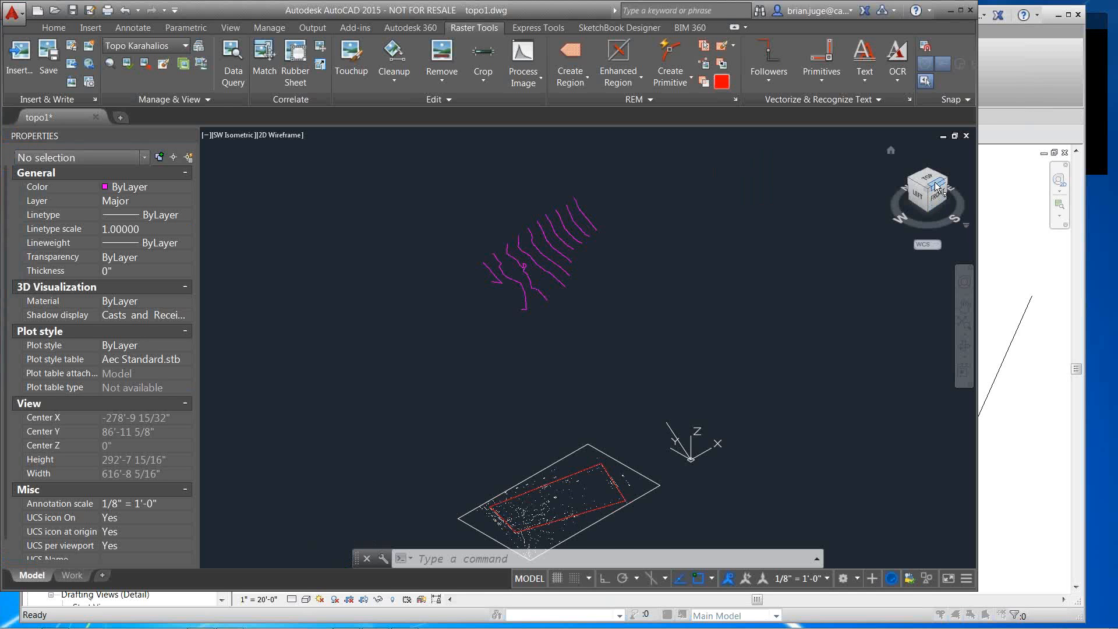
left_click(931, 181)
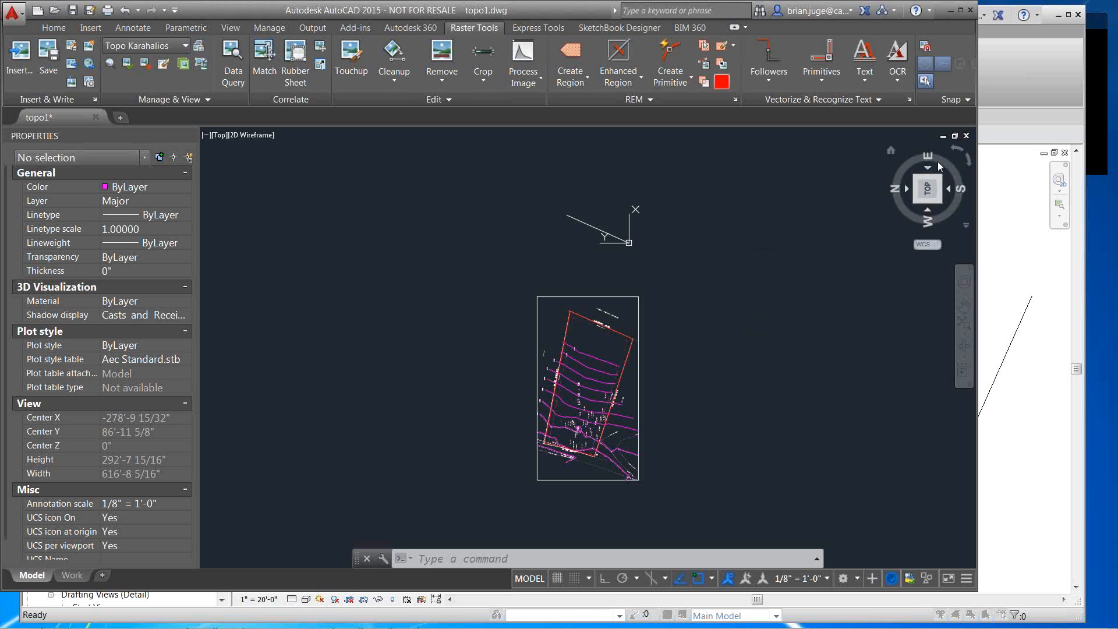
left_click(970, 157)
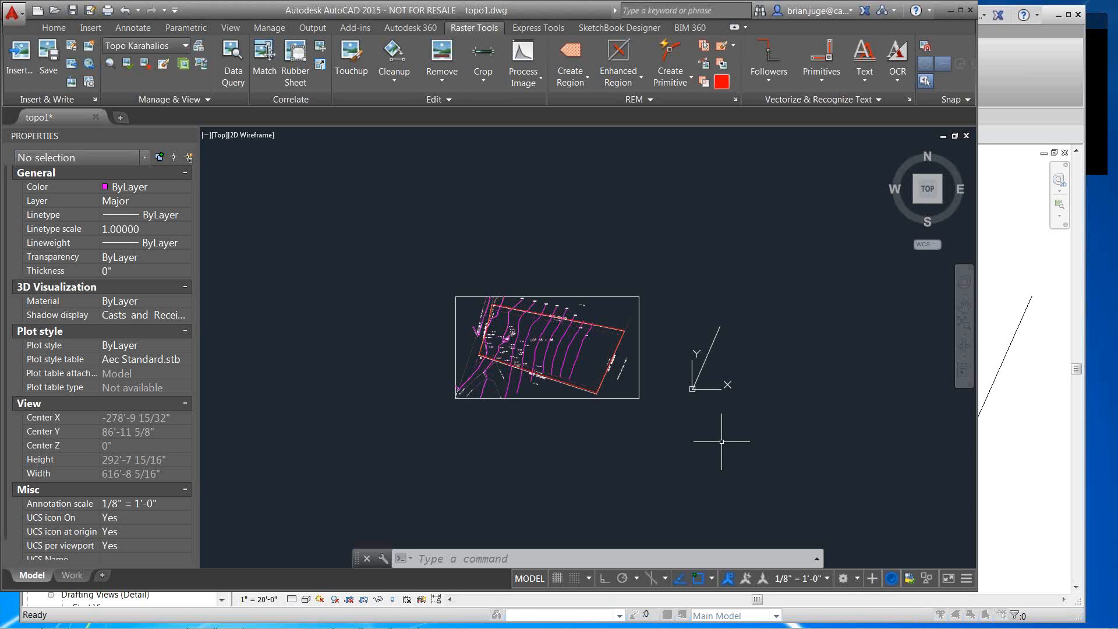
left_click(1018, 457)
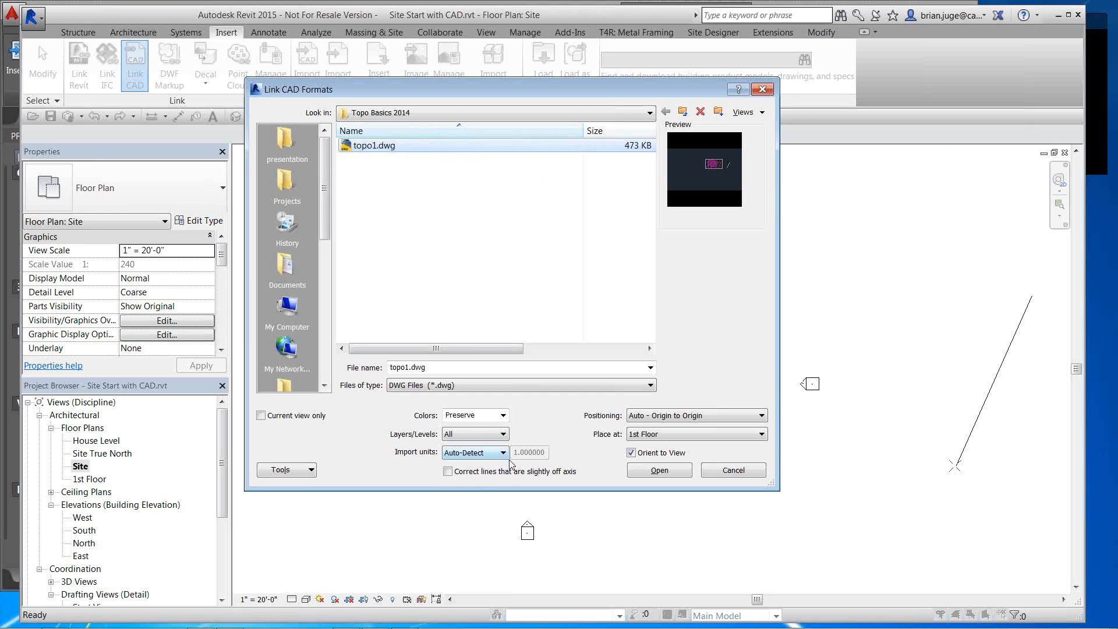
Review the layer choices for linking topo1.dwg, including Specify, and cancel the link
key("F12")
mouse_move(441, 483)
left_mouse_down()
mouse_move(589, 485)
mouse_move(457, 492)
left_mouse_up()
key("F12")
left_click(466, 435)
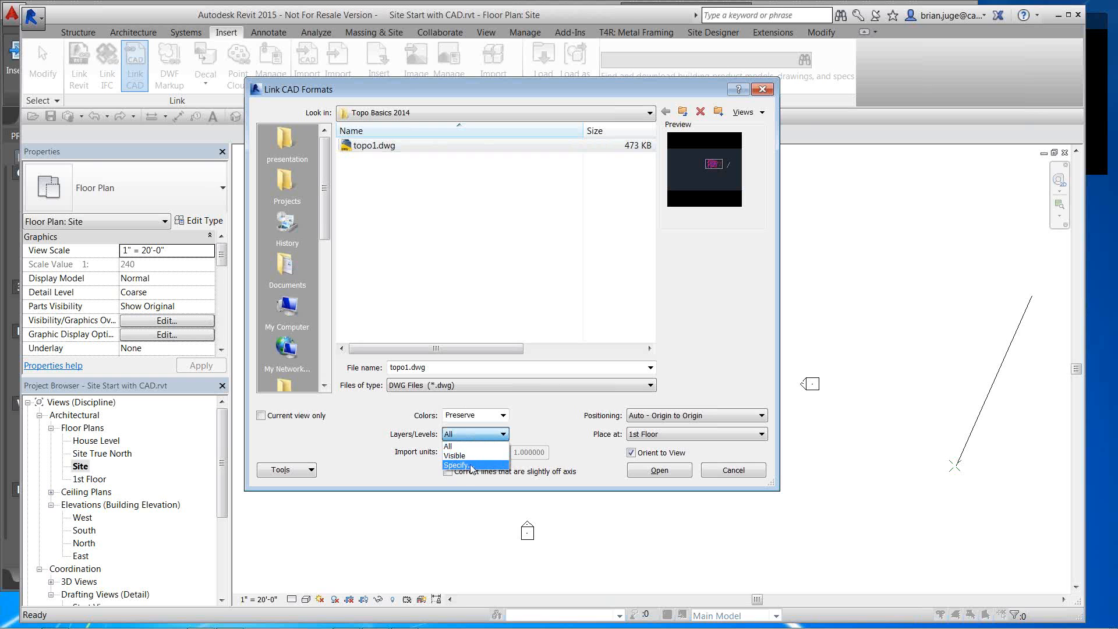
left_click(722, 469)
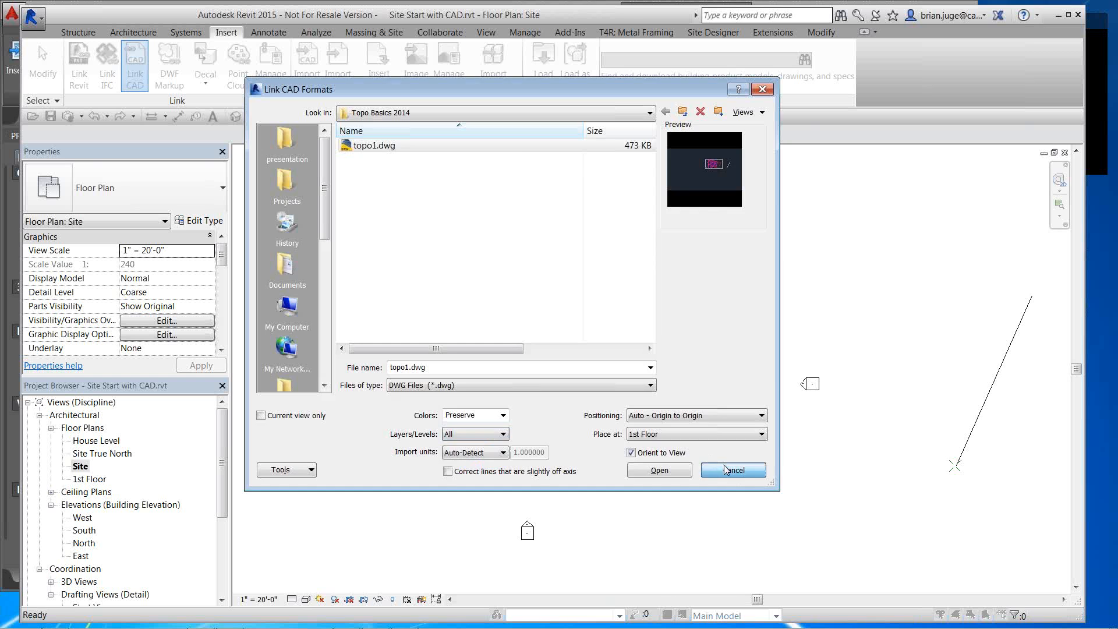
left_click(725, 467)
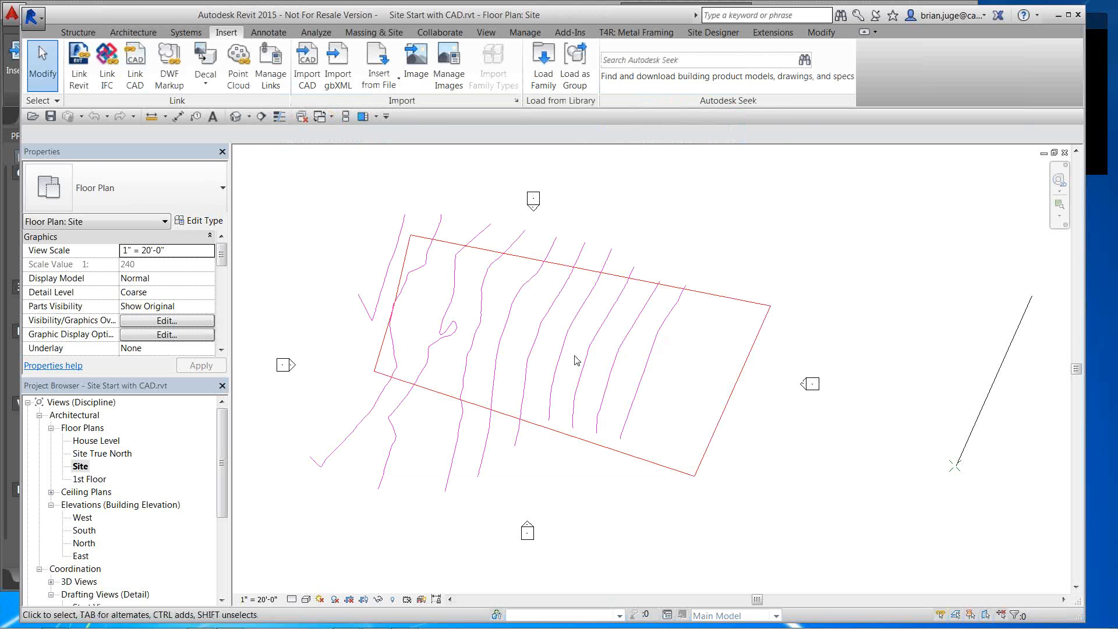
Examine the linked contours and property boundary in the default 3D view, and return to the Site plan
left_click(236, 117)
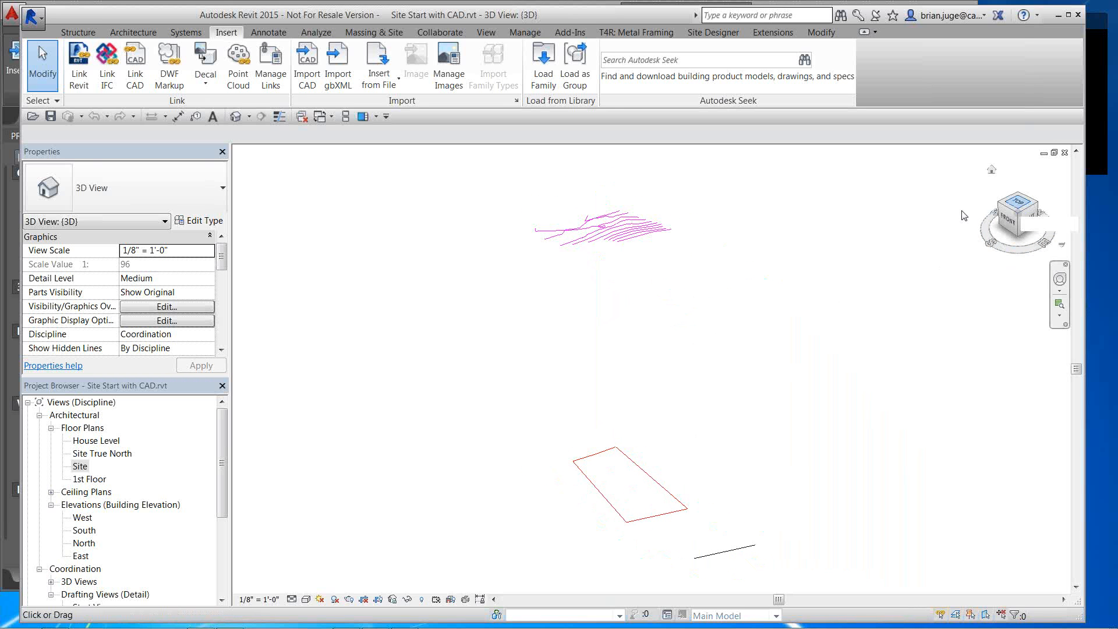
left_click(1063, 153)
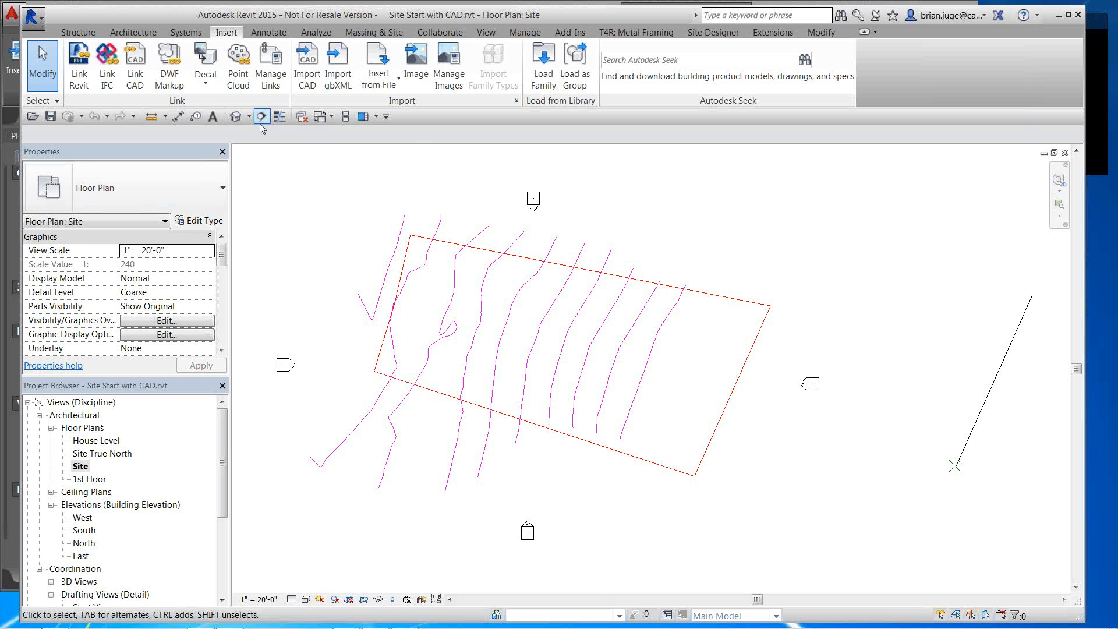
left_click(358, 34)
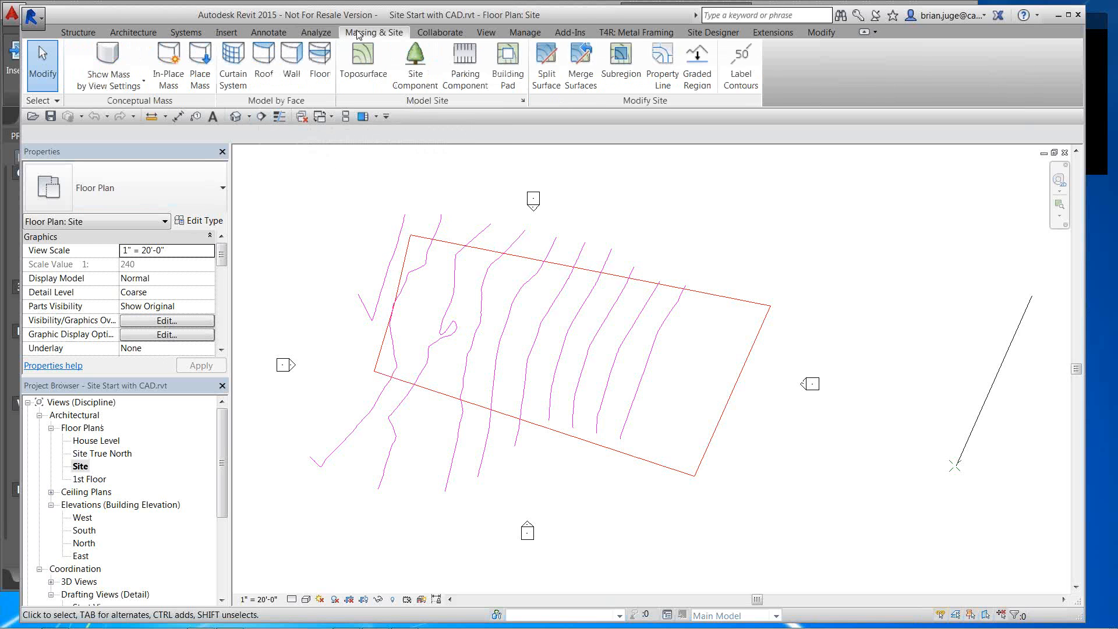
left_click(376, 73)
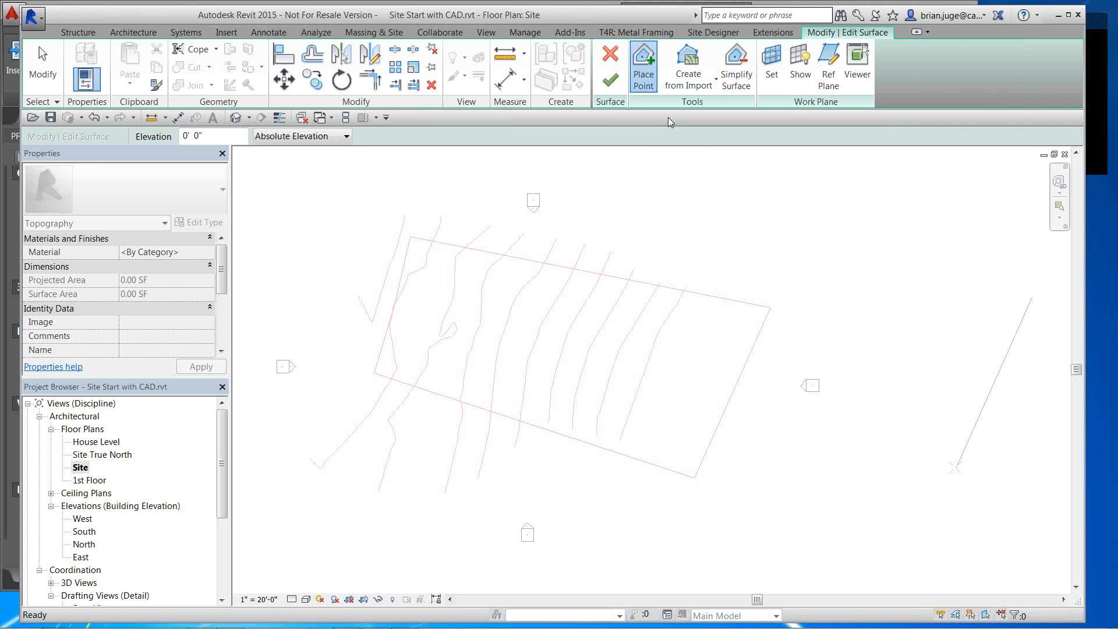
left_click(693, 87)
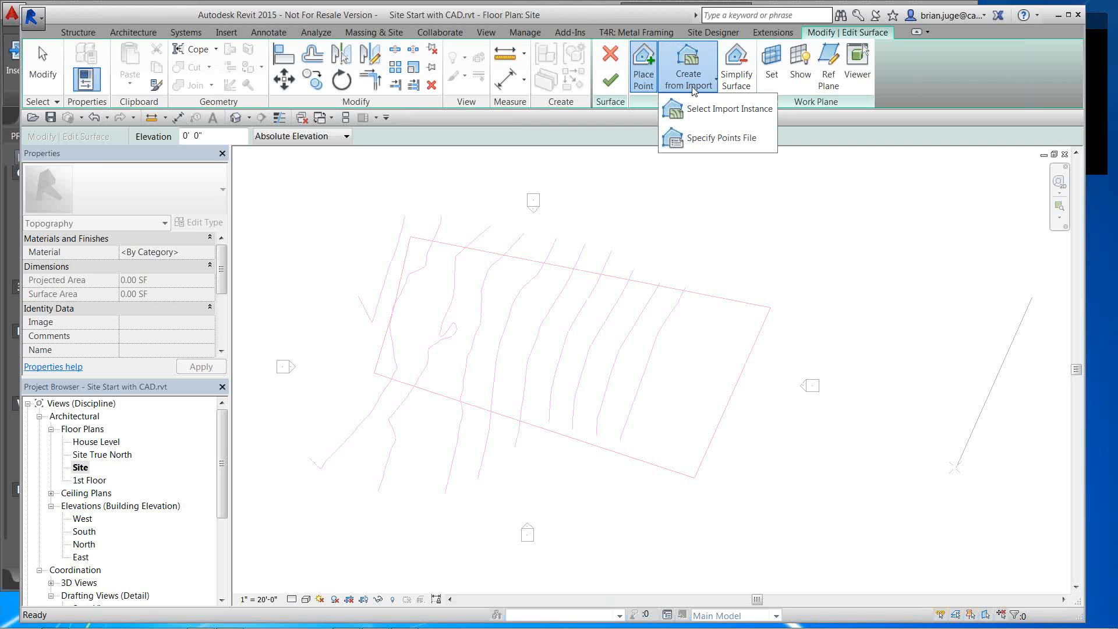
left_click(714, 117)
left_click(596, 275)
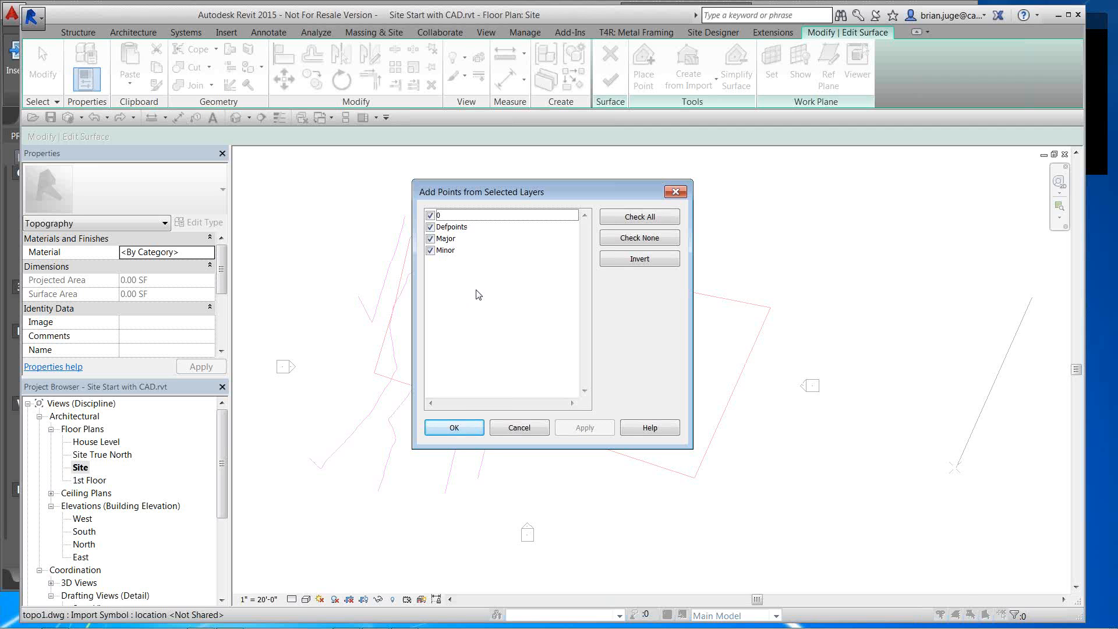
left_click(520, 428)
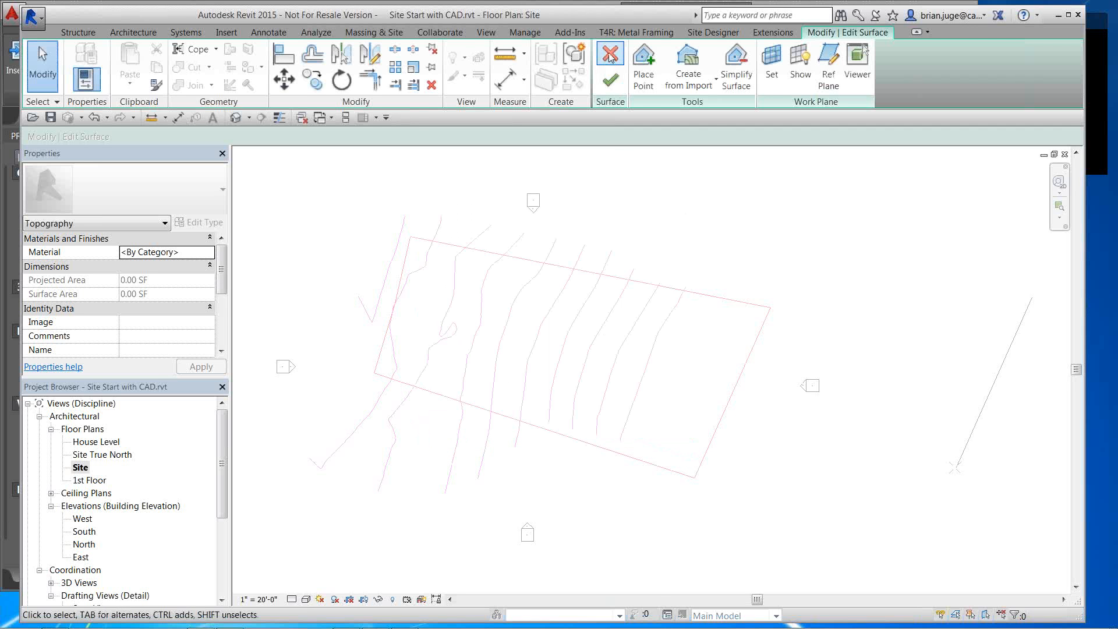
left_click(610, 54)
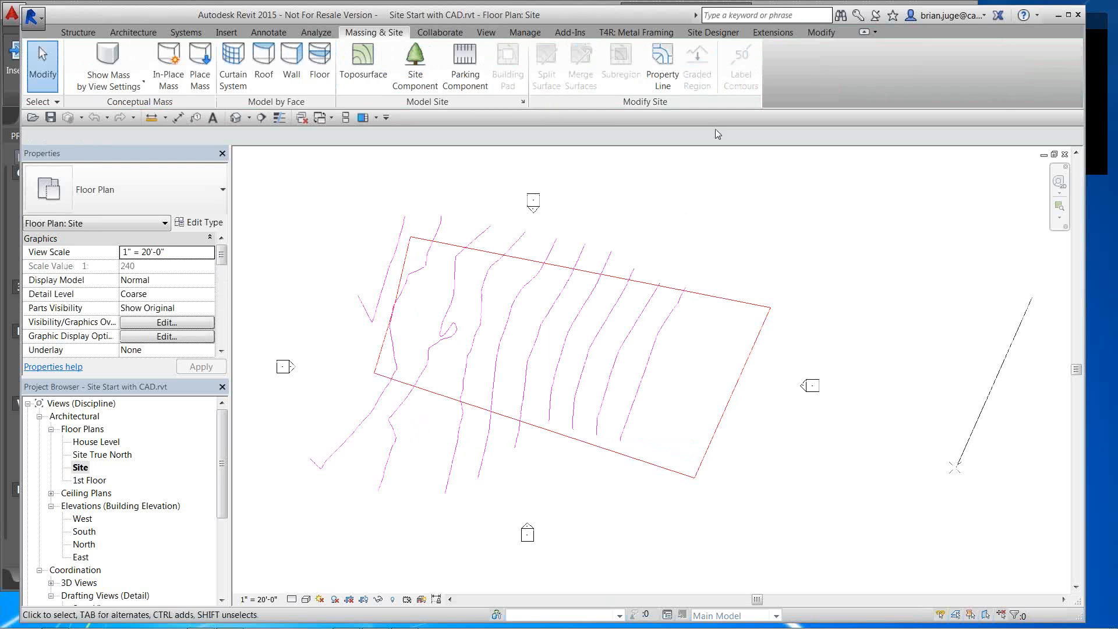
Query a contour line and another line of the linked topo1.dwg to check their layers
left_click(640, 290)
left_click(686, 64)
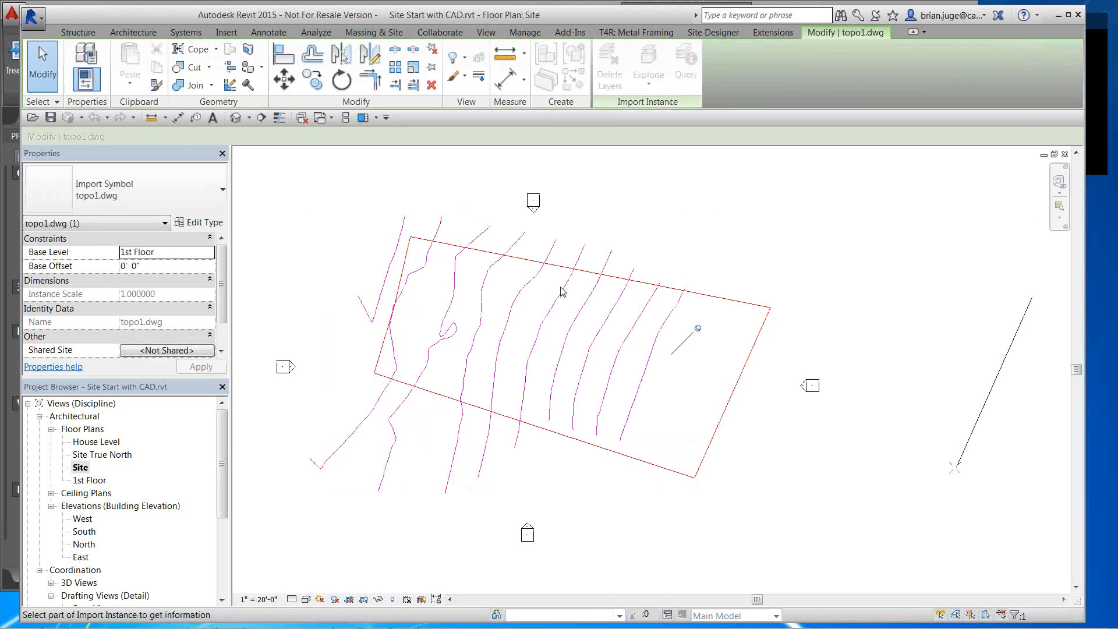
left_click(553, 319)
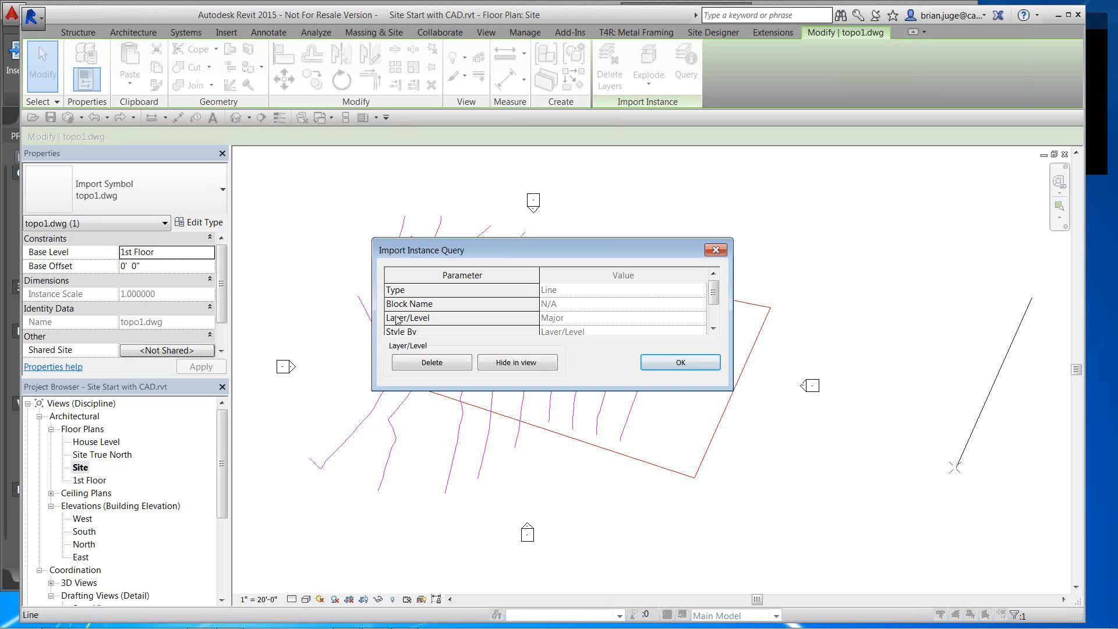
left_click(680, 362)
left_click(466, 291)
left_click(715, 250)
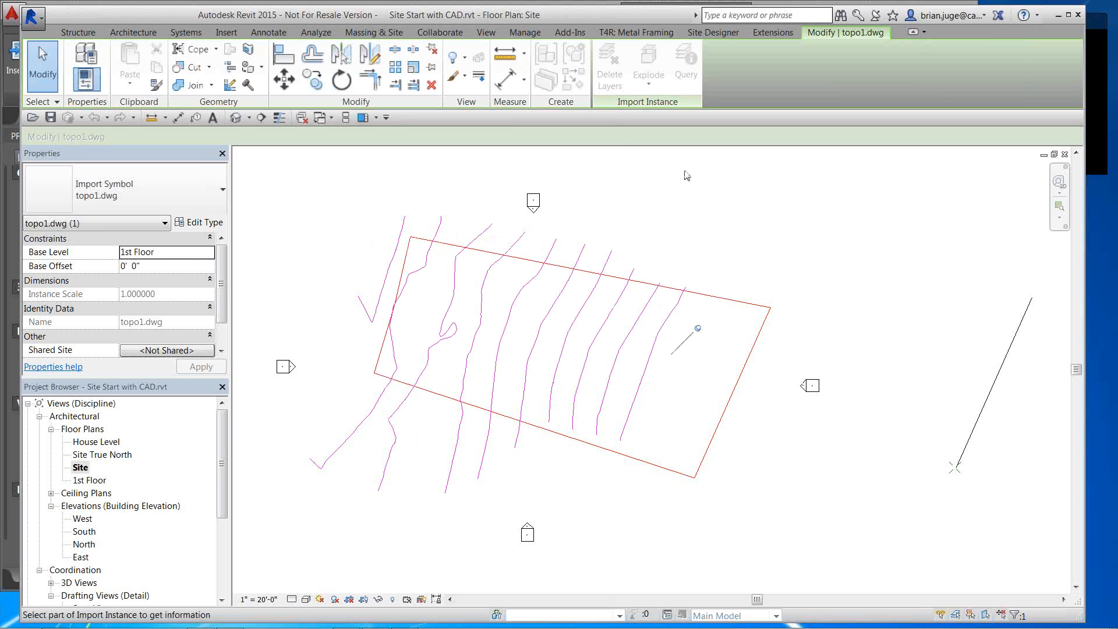
Create a toposurface from the linked topo1.dwg import instance using only its Major layer, and finish the surface
left_click(376, 32)
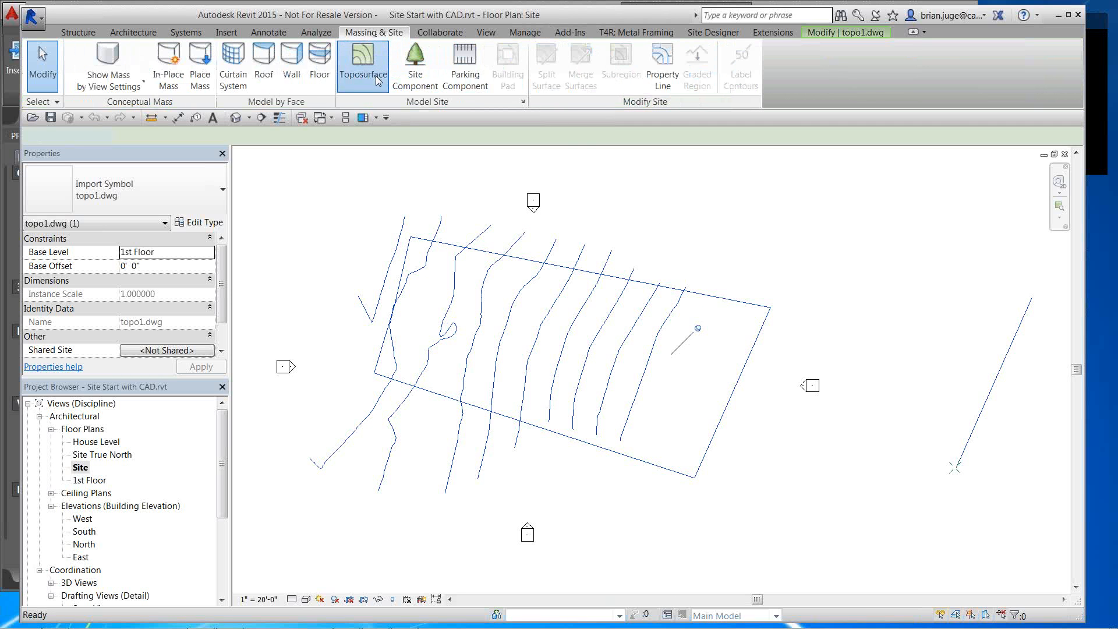
left_click(414, 61)
left_click(688, 79)
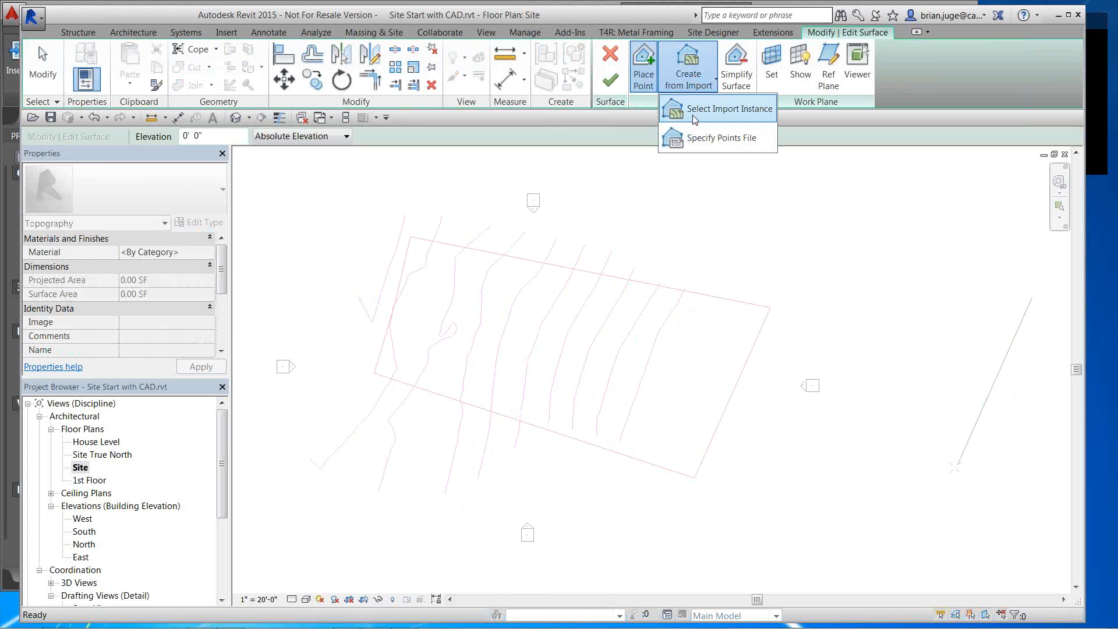
left_click(693, 115)
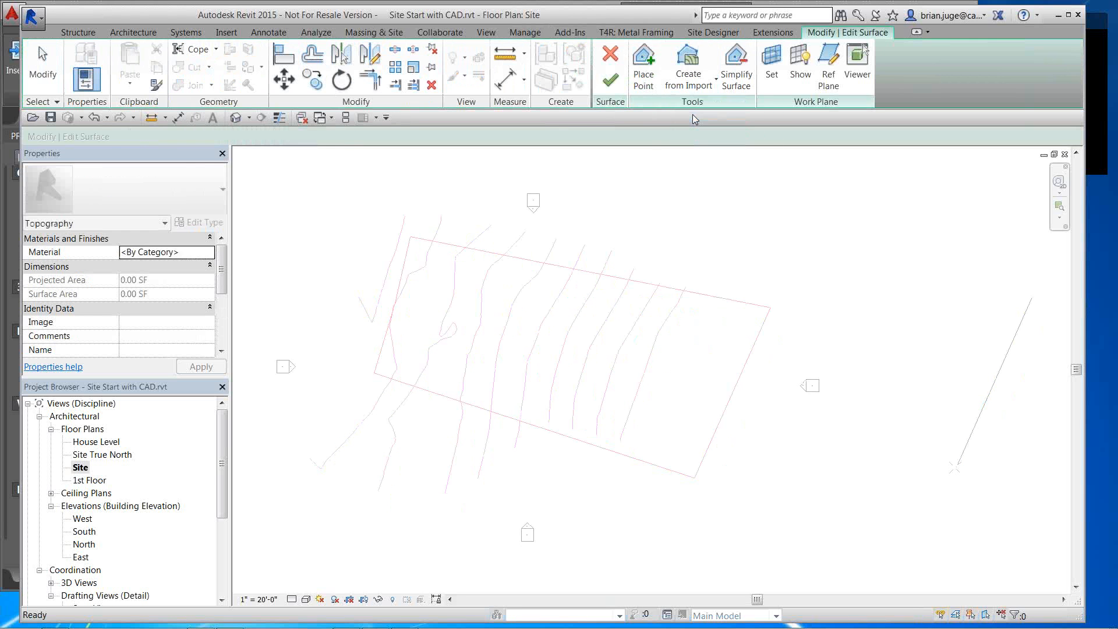
left_click(622, 285)
left_click(430, 228)
left_click(430, 217)
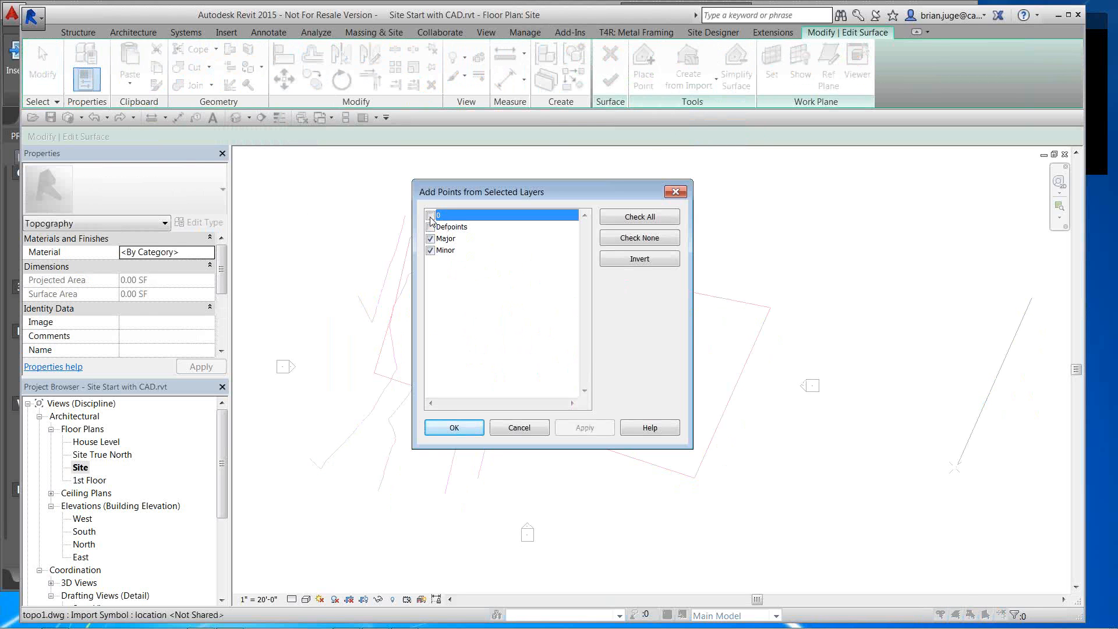
left_click(431, 251)
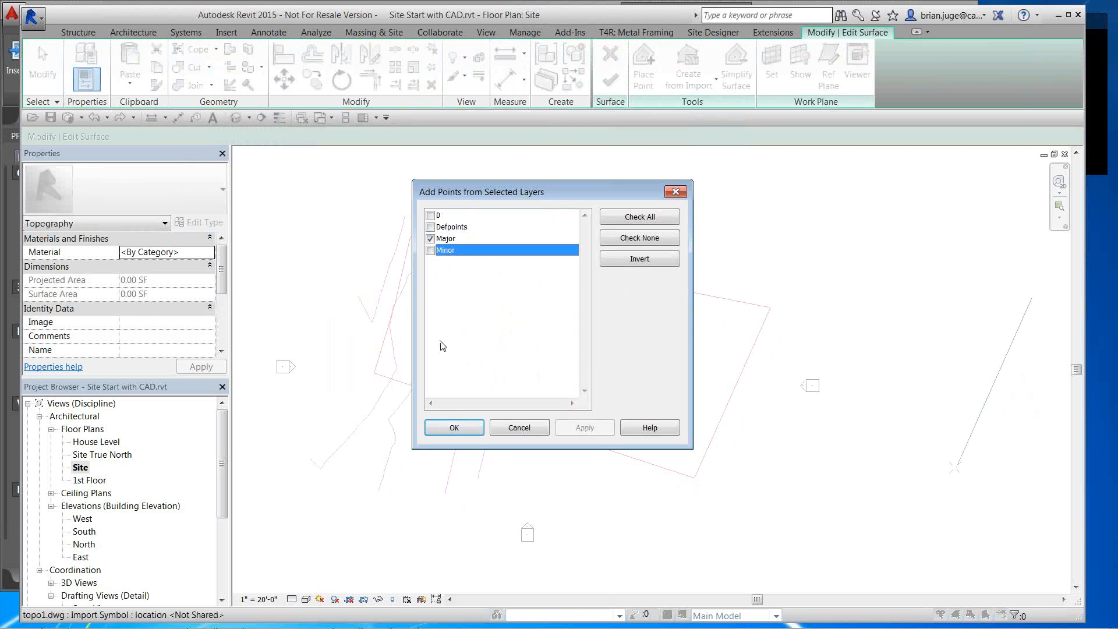
left_click(455, 428)
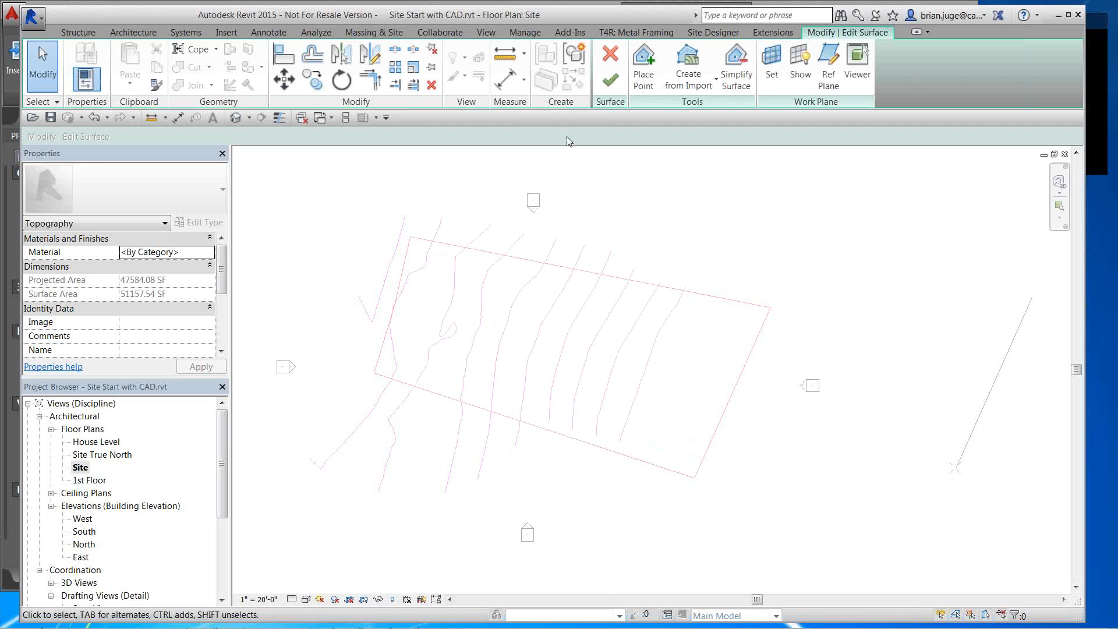
left_click(609, 82)
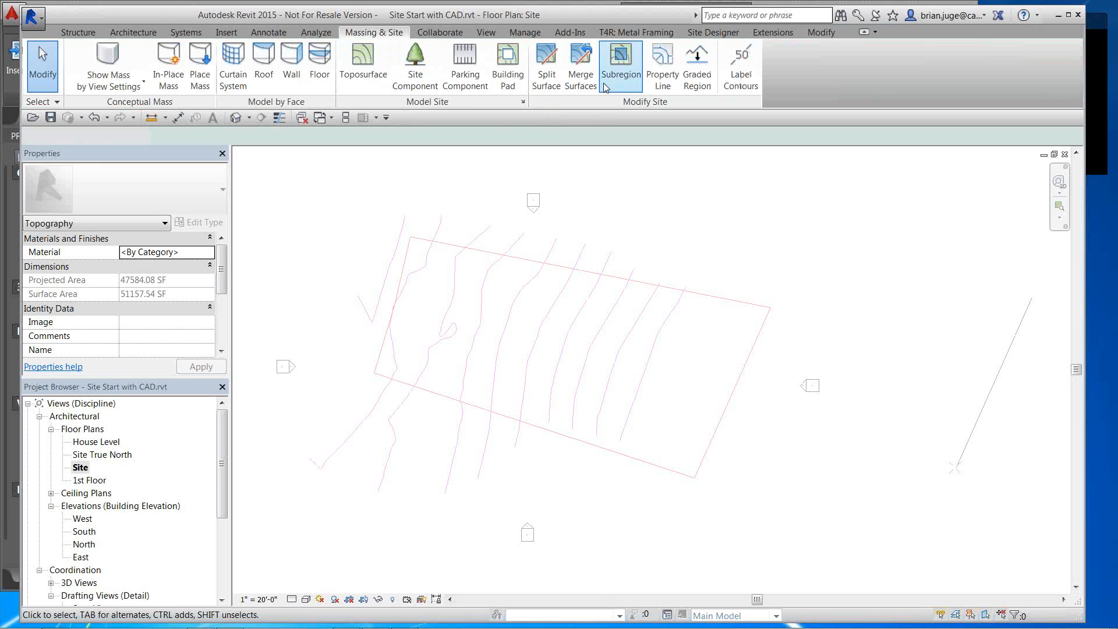
Examine the toposurface in the default 3D view and its height above the property boundary, and return to the Site plan
left_click(234, 117)
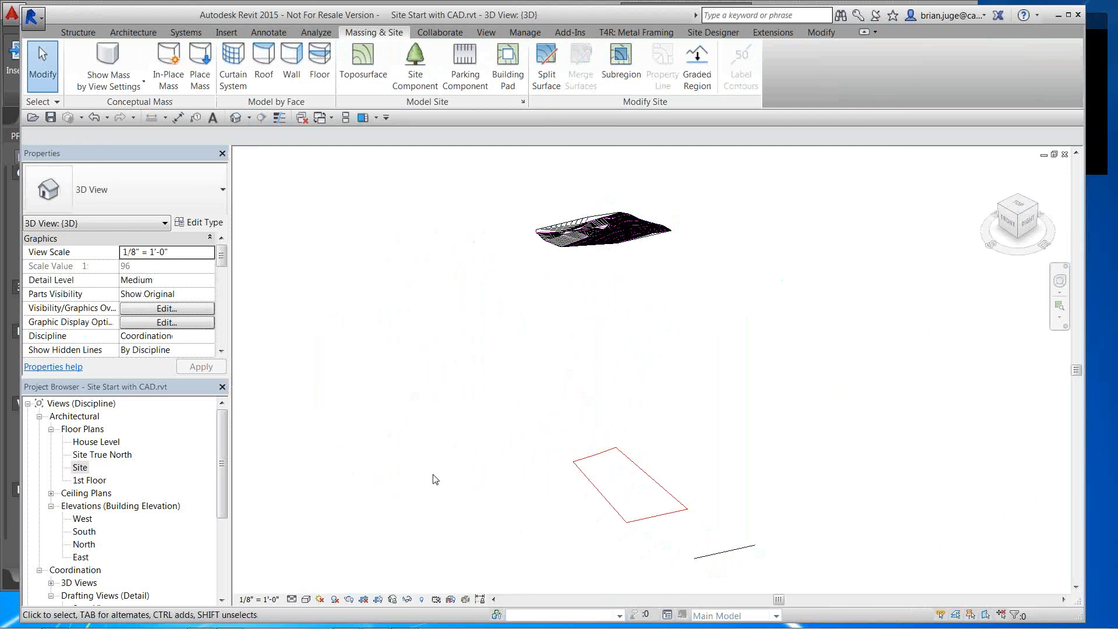
mouse_move(443, 416)
left_mouse_down()
mouse_move(233, 429)
mouse_move(97, 481)
mouse_move(145, 496)
left_mouse_up()
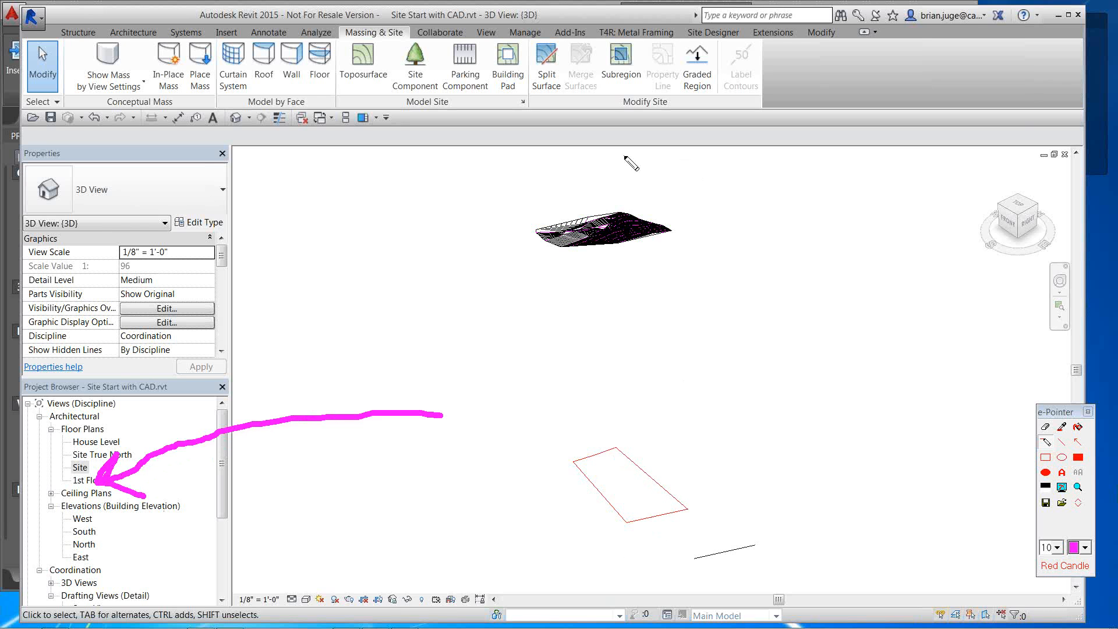
mouse_move(652, 189)
left_mouse_down()
mouse_move(673, 254)
mouse_move(535, 219)
left_mouse_up()
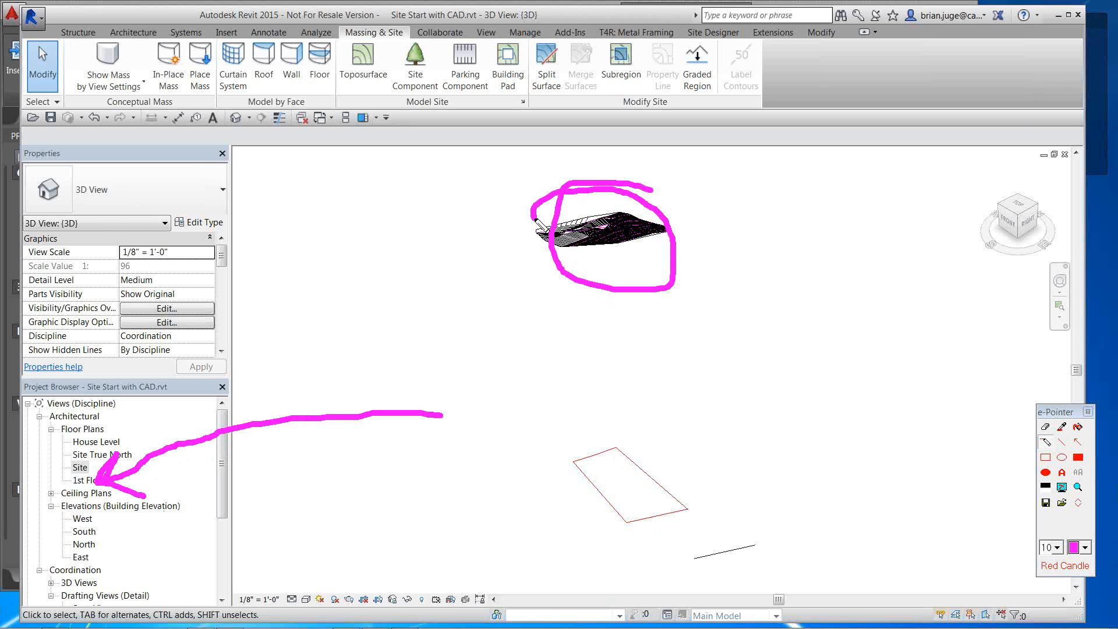
key("Escape")
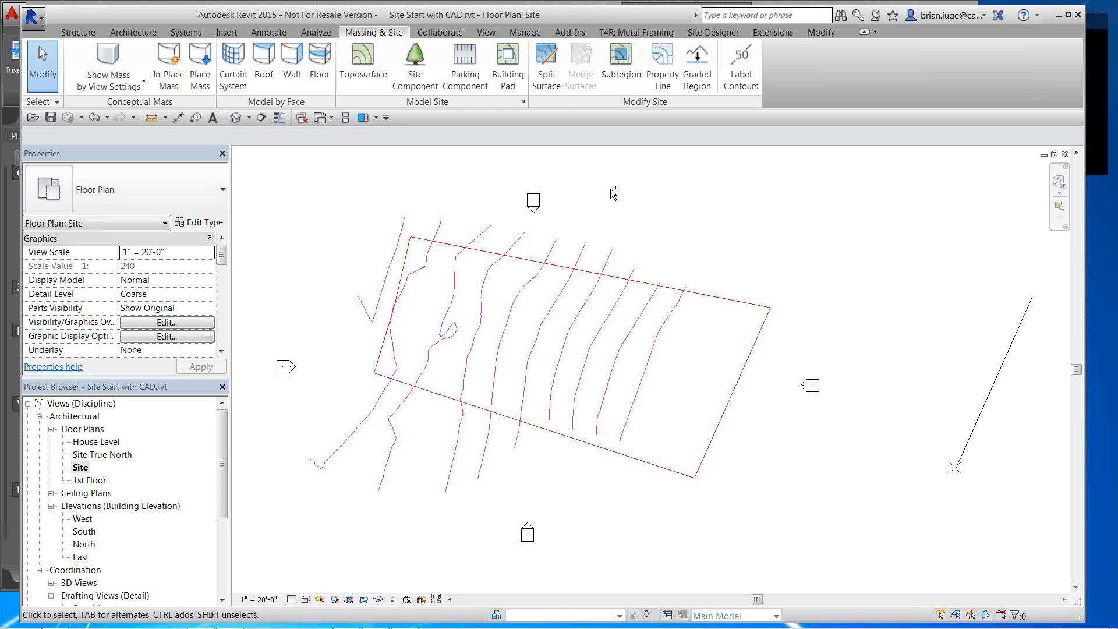
Reopen the surface for editing, try to place points at absolute elevation 0' 0" beyond its boundary, and finish editing
key("ctrl+z")
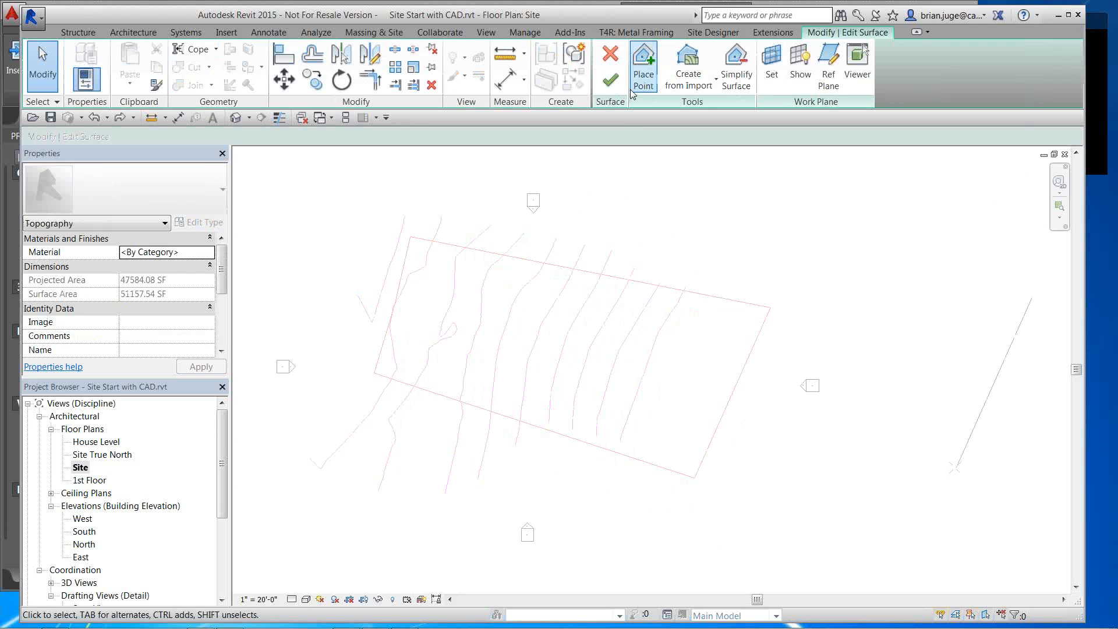
left_click(643, 75)
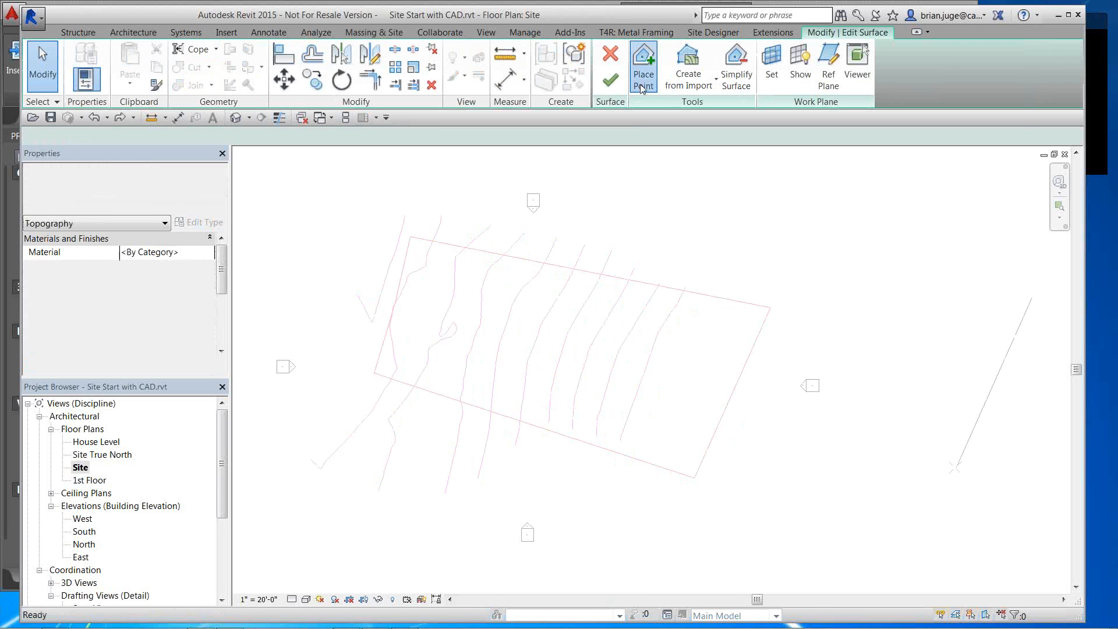
left_click(788, 480)
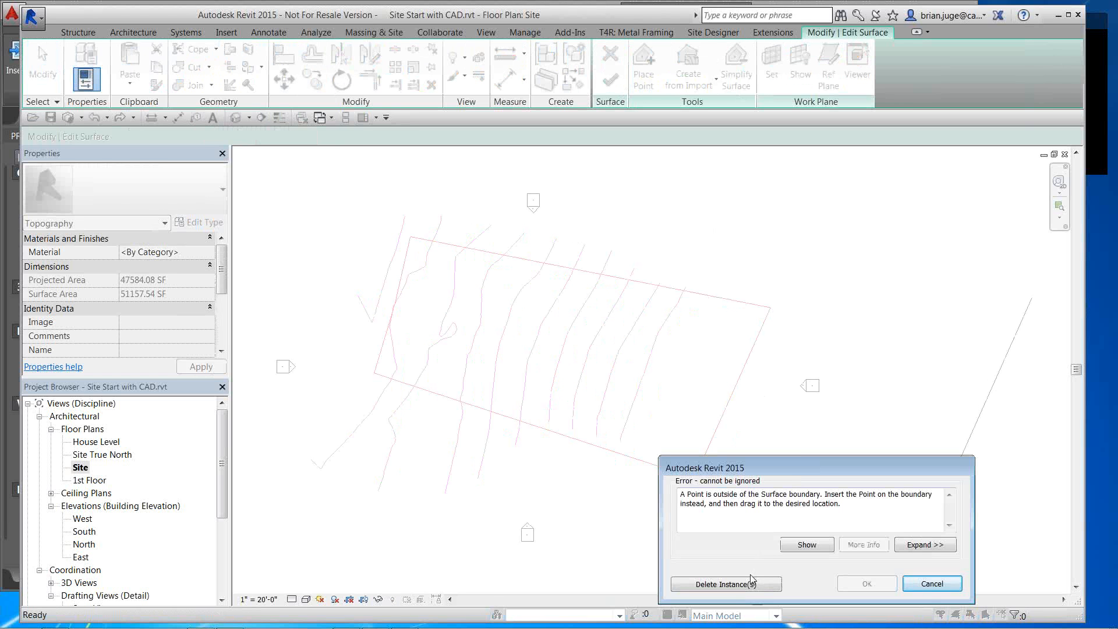
left_click(917, 582)
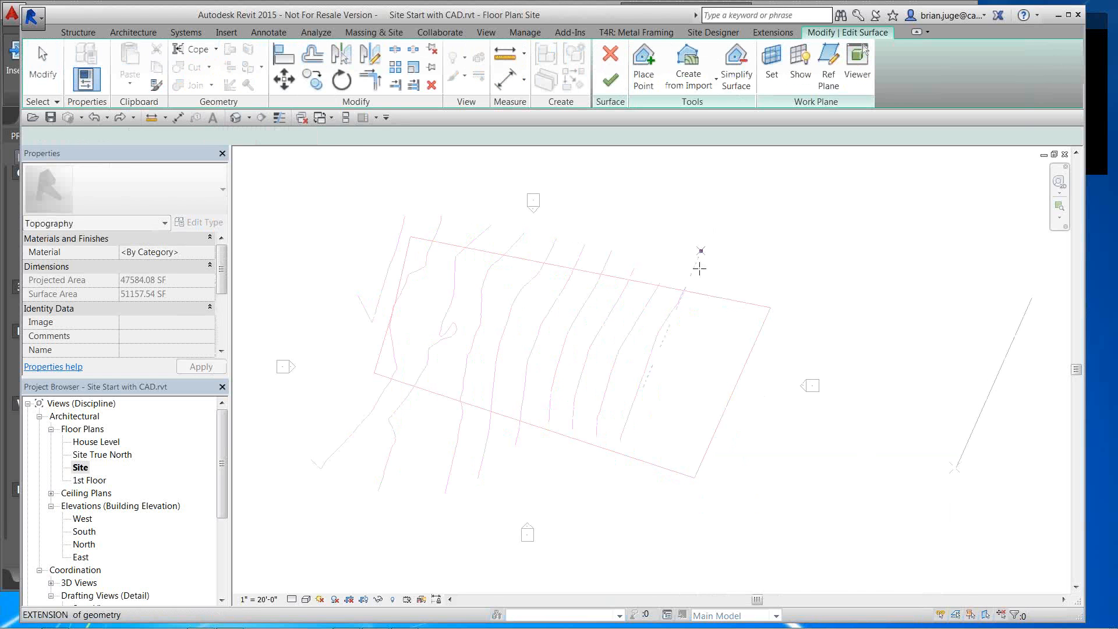
left_click(671, 347)
left_click(932, 584)
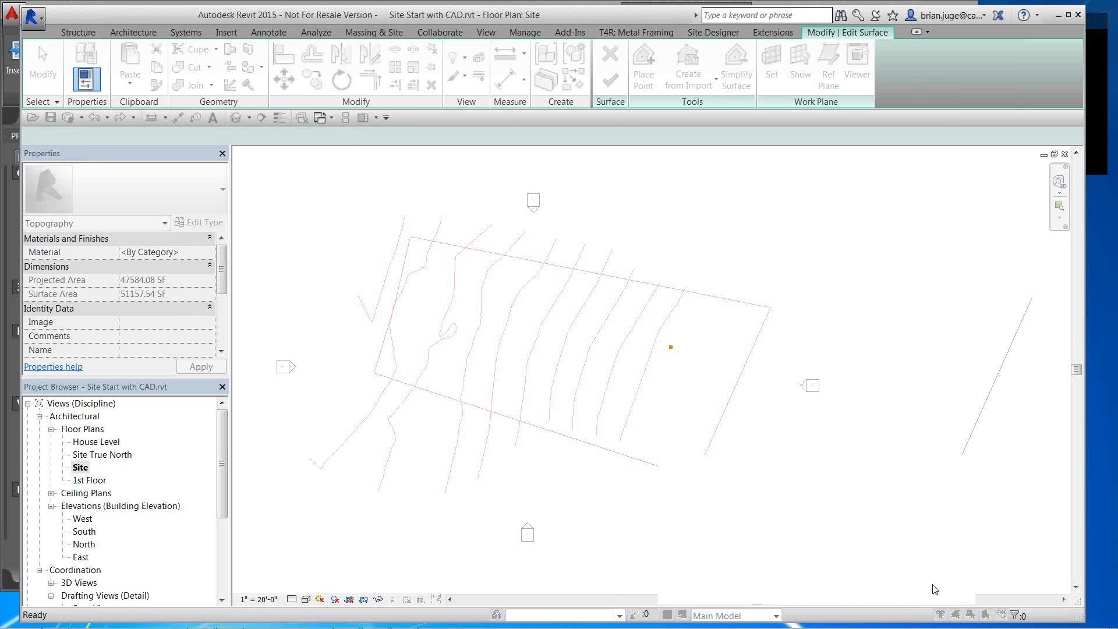
left_click(1027, 179)
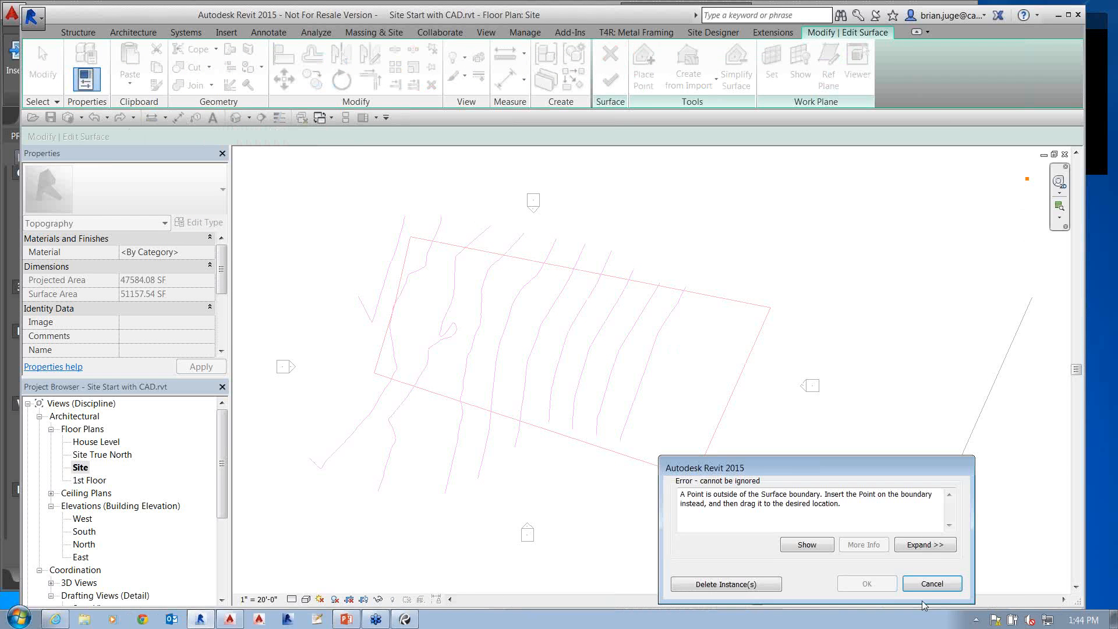
left_click(931, 584)
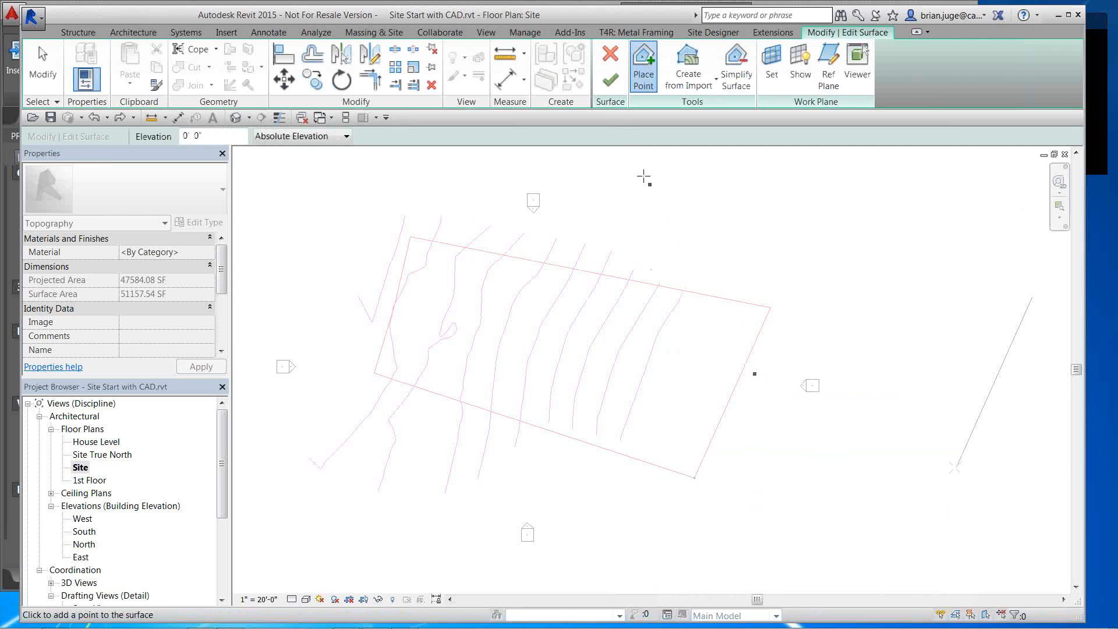
left_click(610, 81)
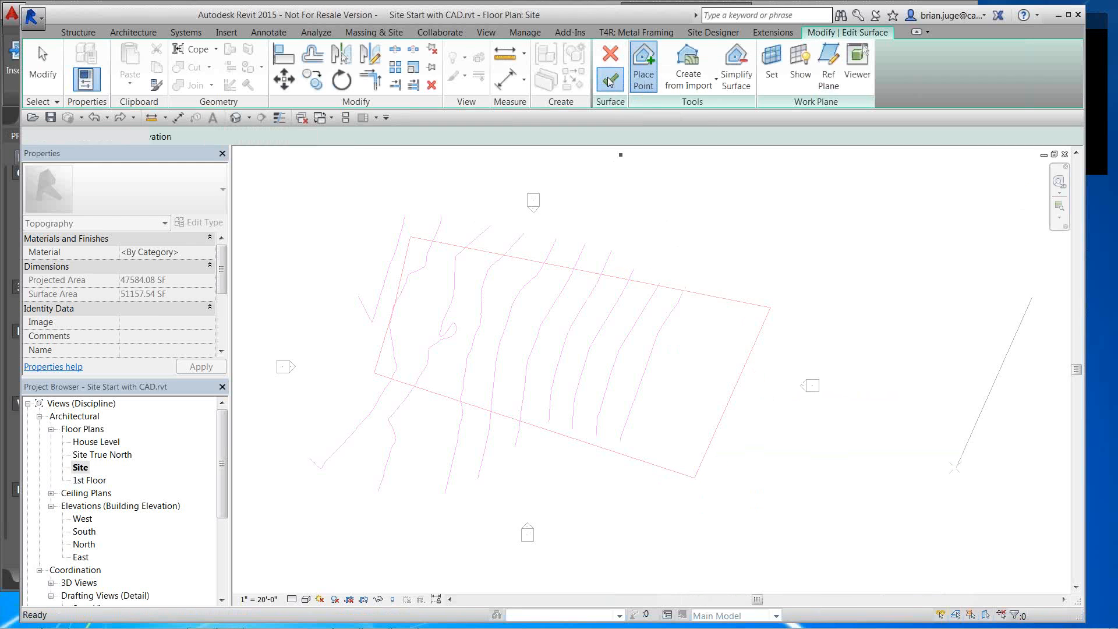
Examine the toposurface from the front in the default 3D view, and inspect the 1st Floor level in the South elevation
left_click(235, 118)
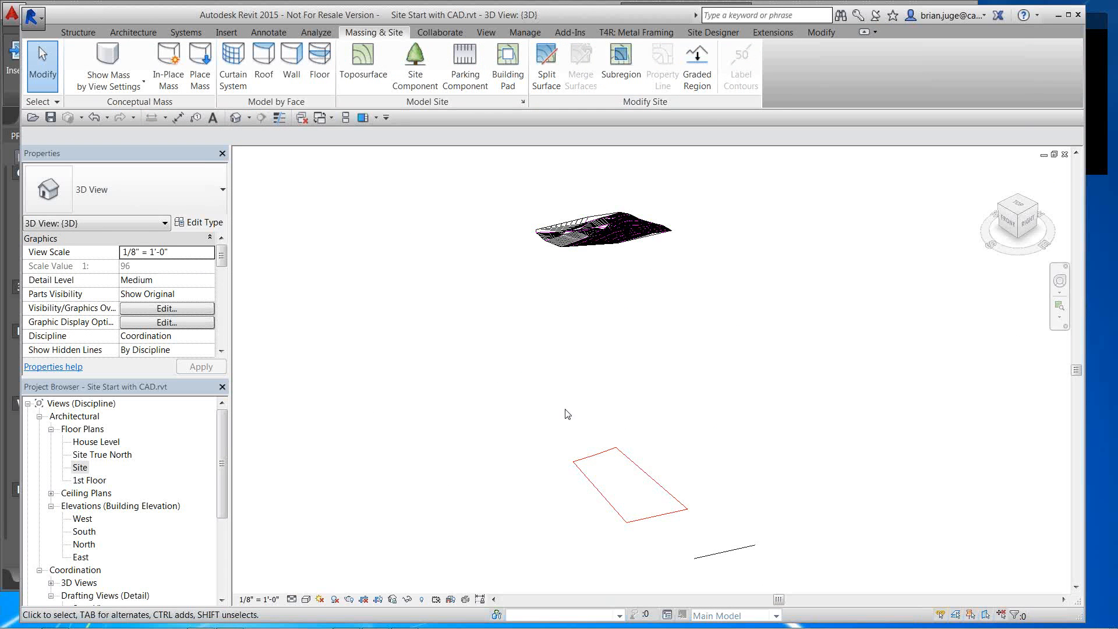
middle_click_drag(581, 414, 641, 332, "shift")
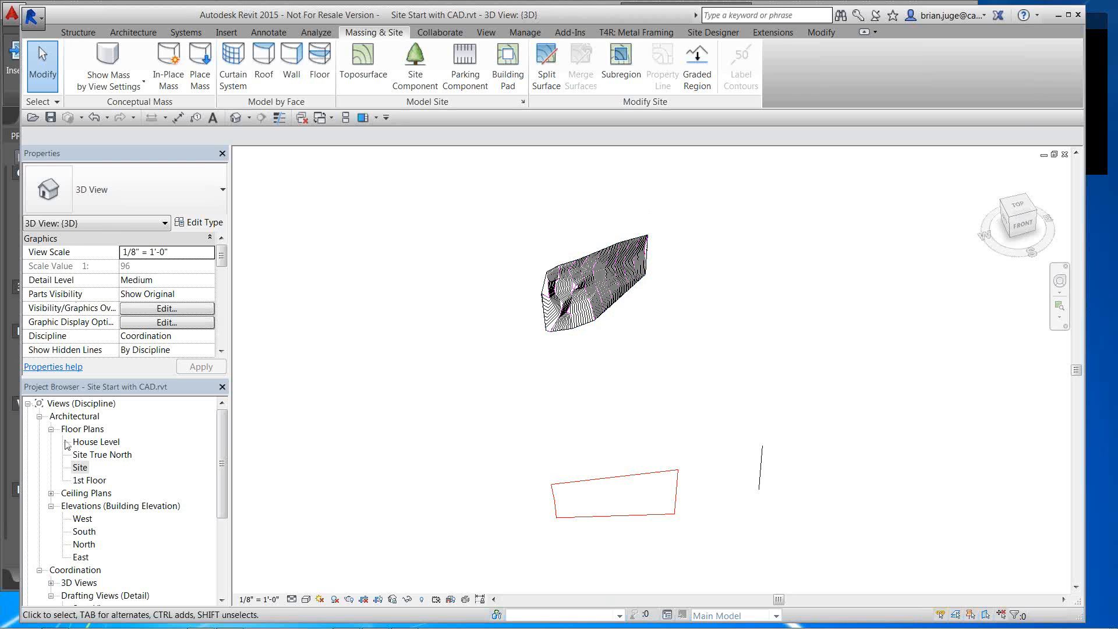
double_click(85, 531)
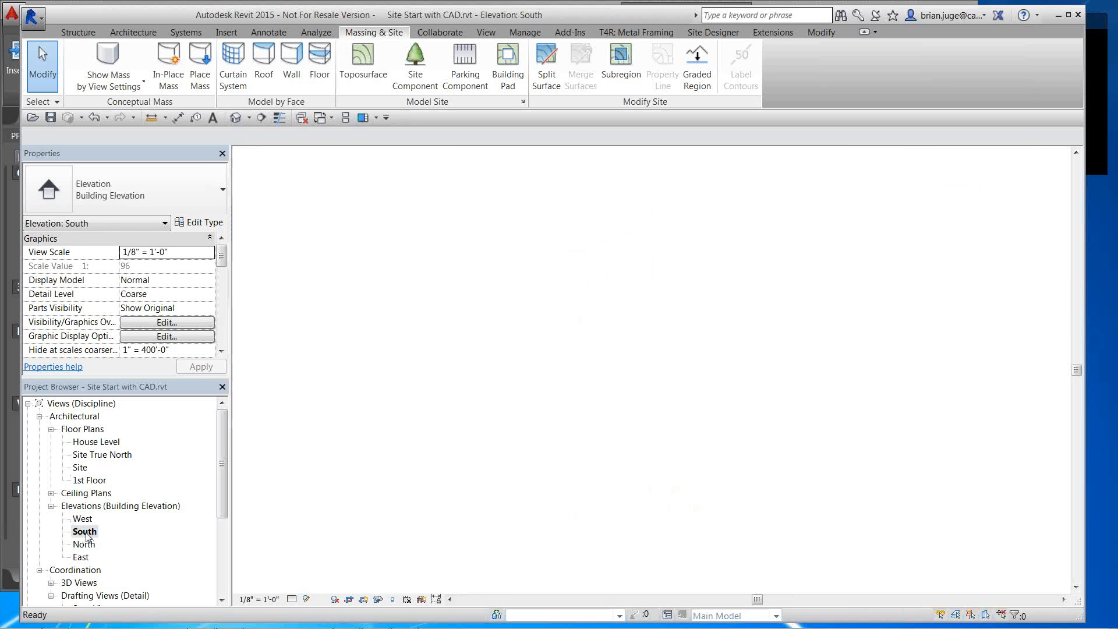
scroll(791, 552, "up", 4)
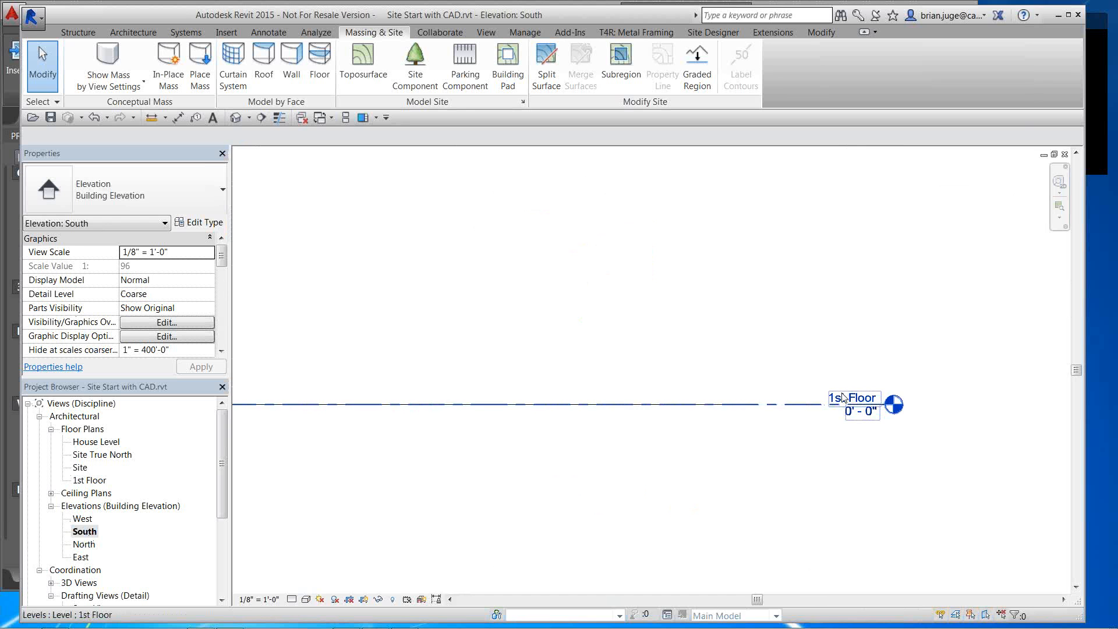
scroll(843, 398, "down", 5)
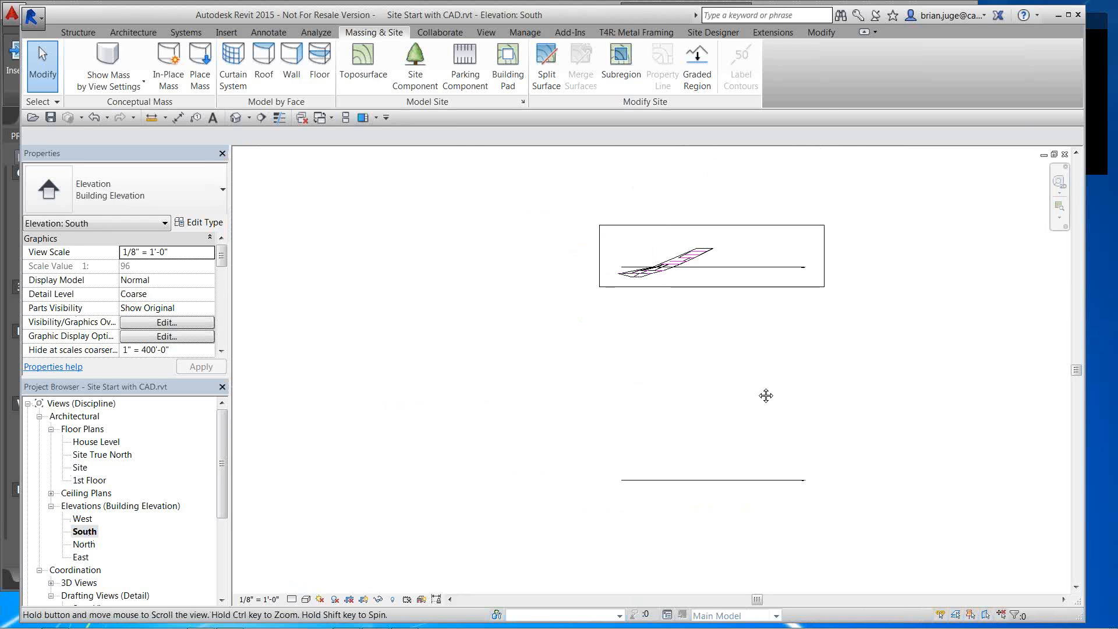
Examine the toposurface's height relative to the House Level and the 1st Floor level in the South elevation
scroll(672, 317, "up", 5)
middle_click_drag(676, 315, 612, 313)
middle_click_drag(699, 330, 339, 352)
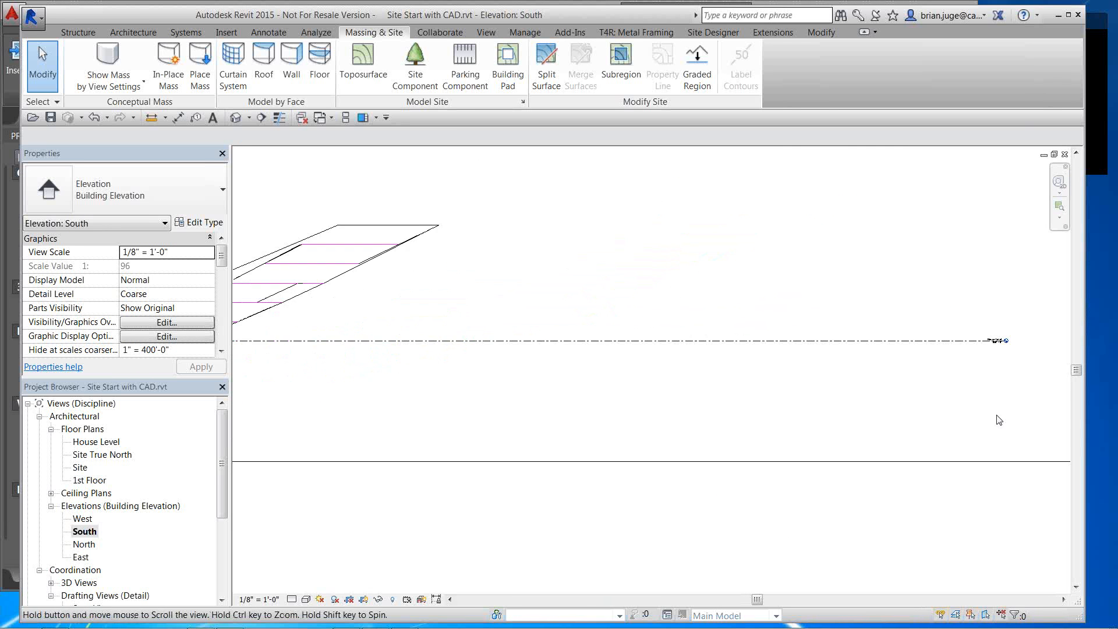
scroll(1002, 366, "up", 3)
scroll(993, 315, "up", 4)
scroll(961, 364, "down", 5)
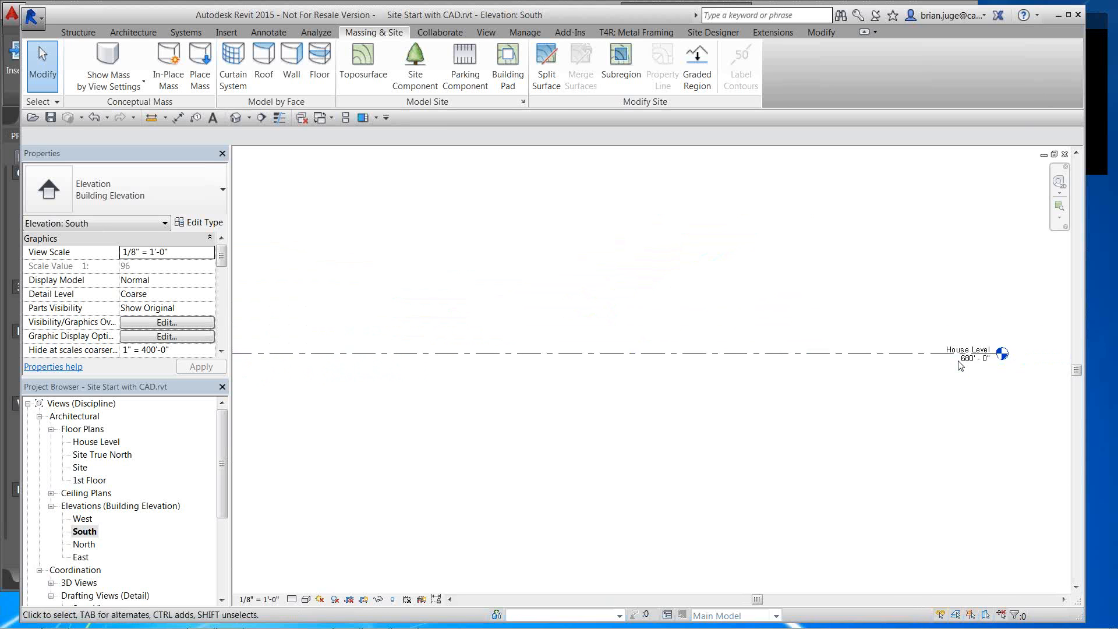
scroll(961, 364, "down", 4)
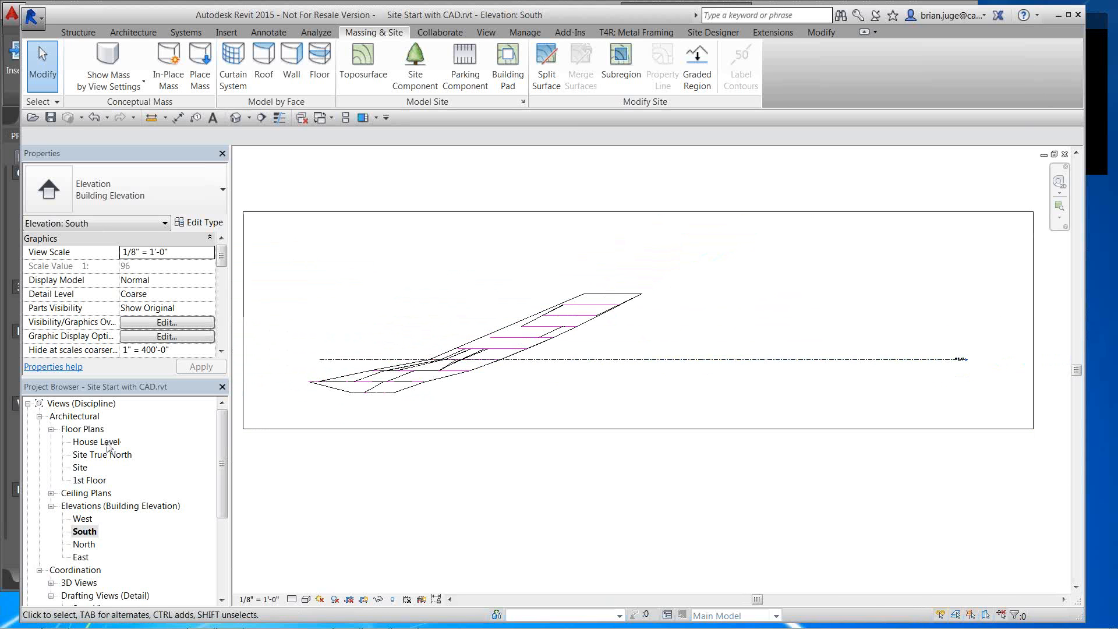
scroll(499, 364, "down", 5)
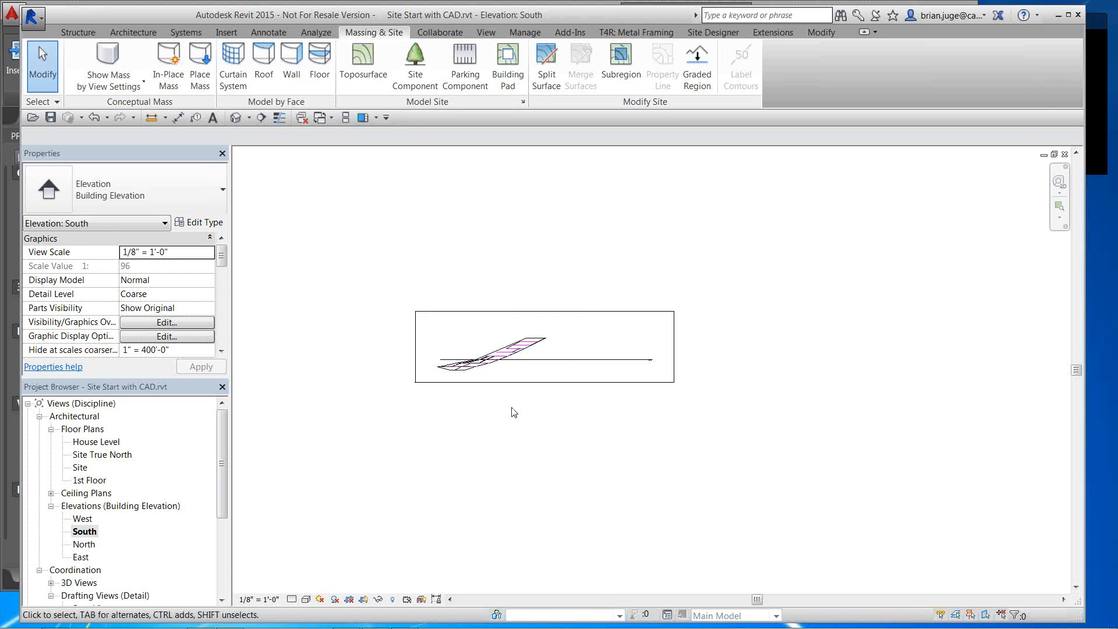
middle_click_drag(515, 412, 525, 306)
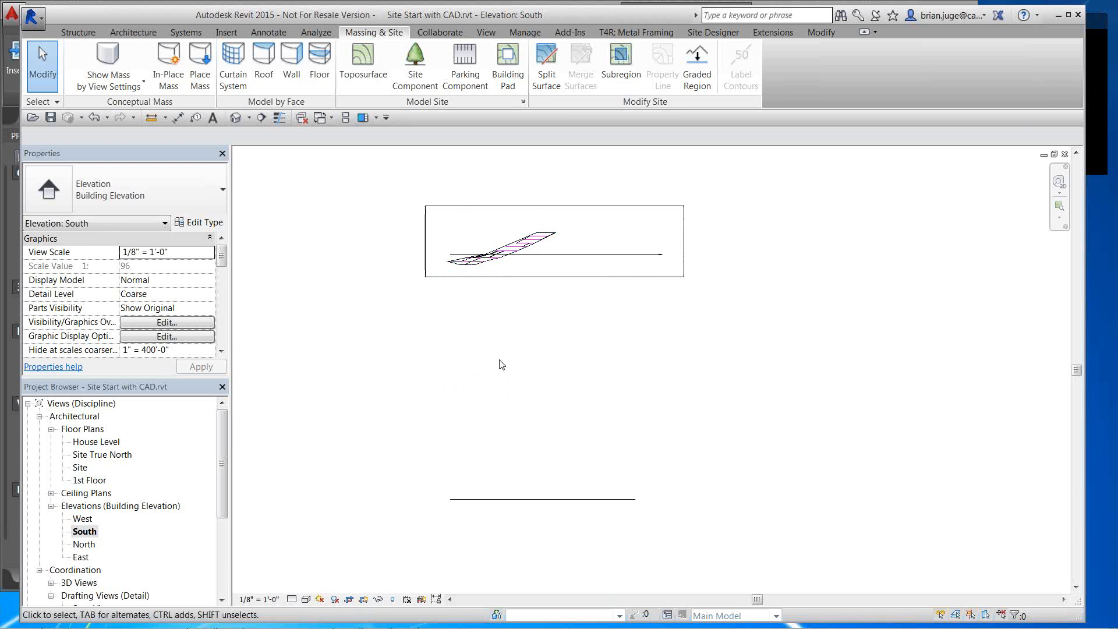
scroll(596, 317, "up", 5)
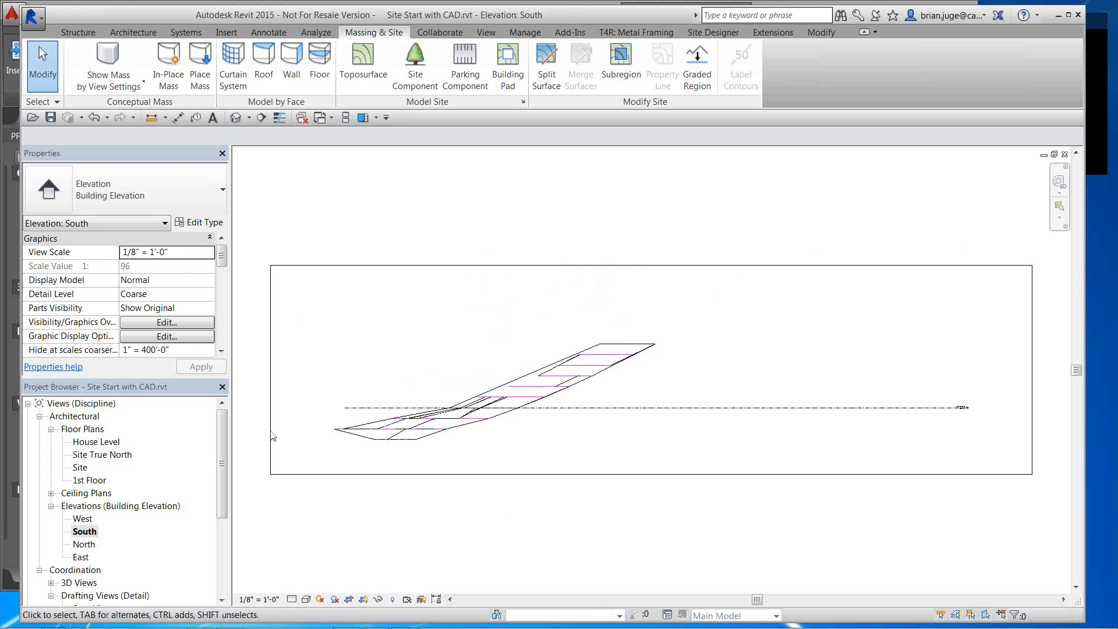
Examine the toposurface against the House Level in the West elevation, and go down to the 1st Floor level
double_click(83, 518)
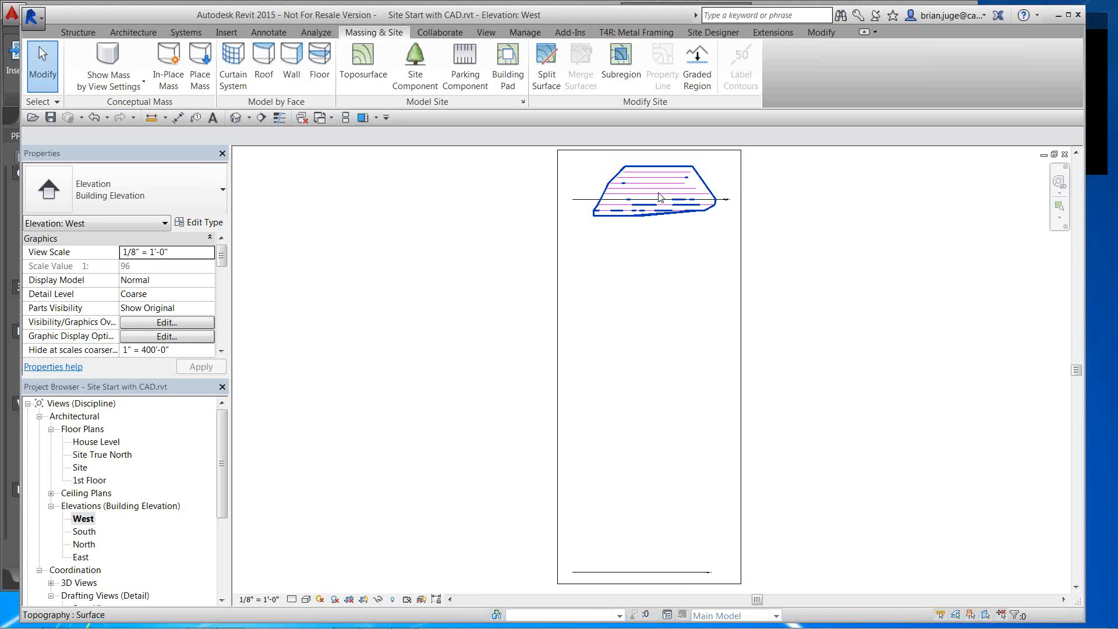
scroll(660, 197, "up", 6)
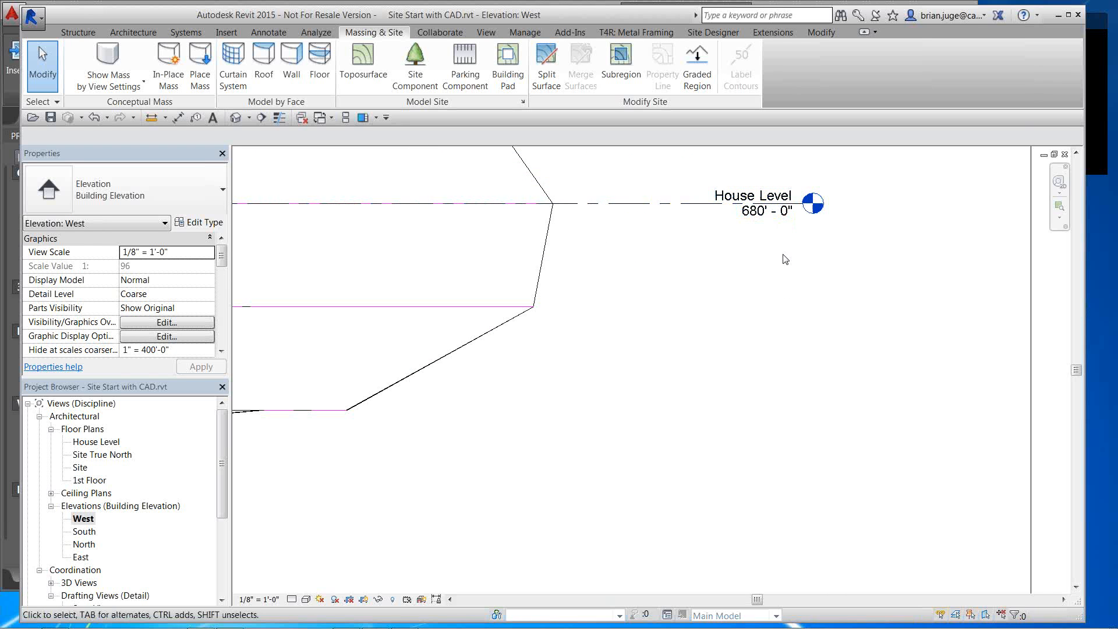
scroll(769, 245, "down", 5)
middle_click_drag(763, 356, 744, 166)
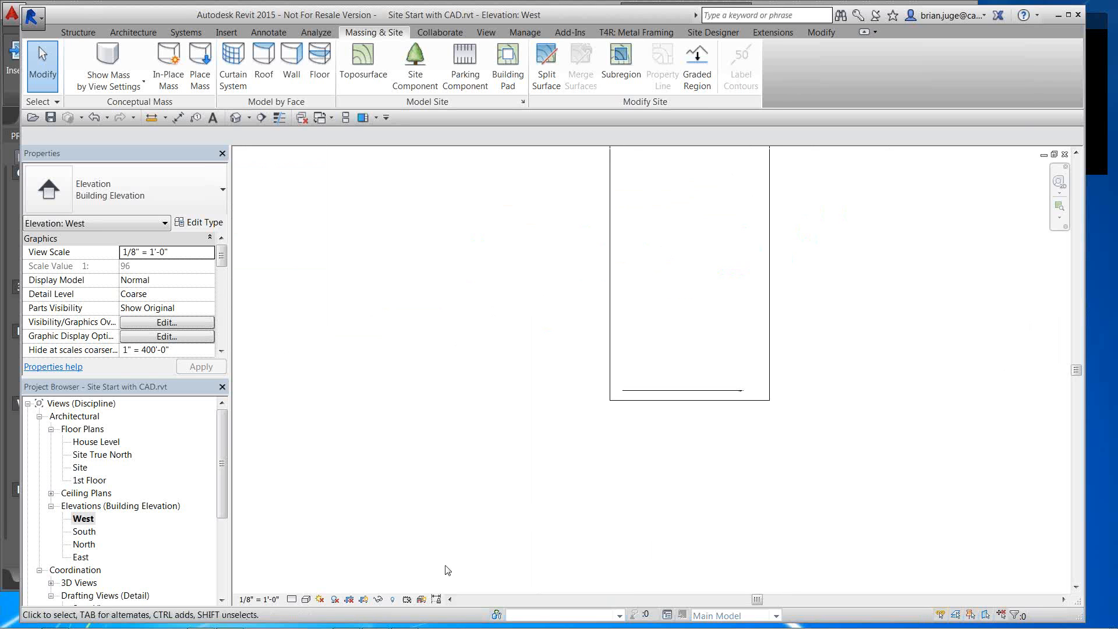
Reveal hidden elements in the West elevation and set the project base point's elevation to 9000' 0"
left_click(393, 599)
scroll(751, 396, "up", 2)
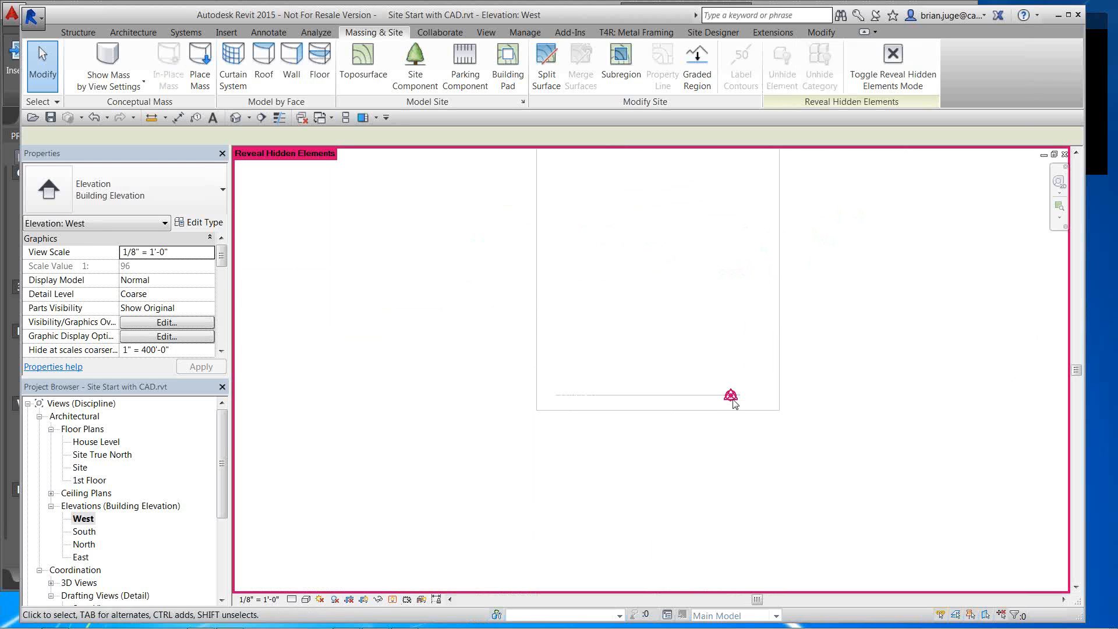
left_click(731, 398)
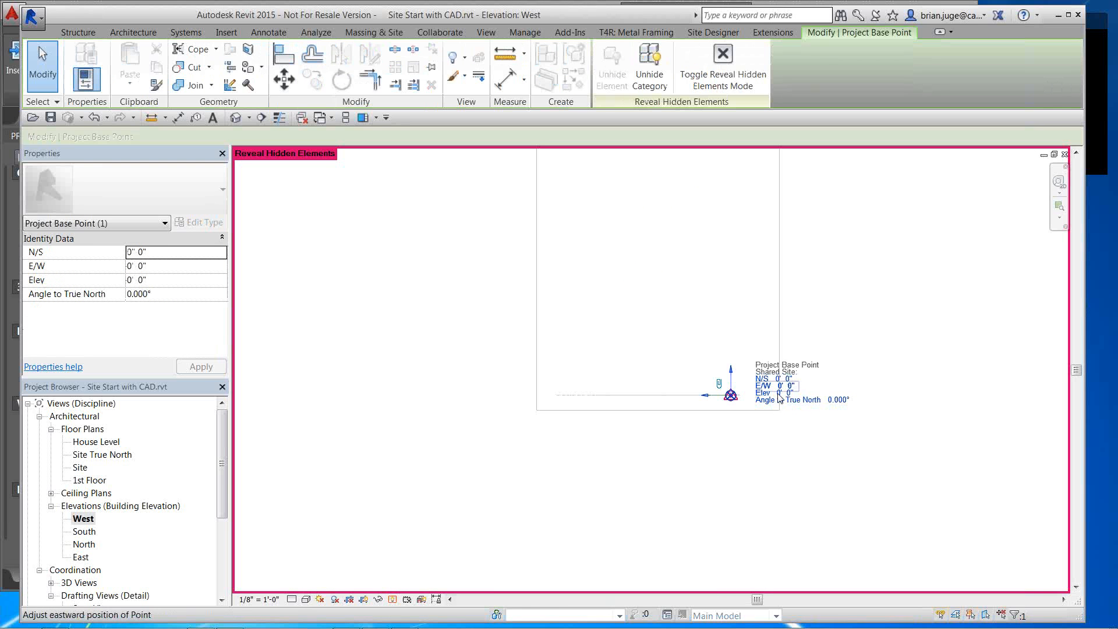
left_click(158, 282)
type("9000")
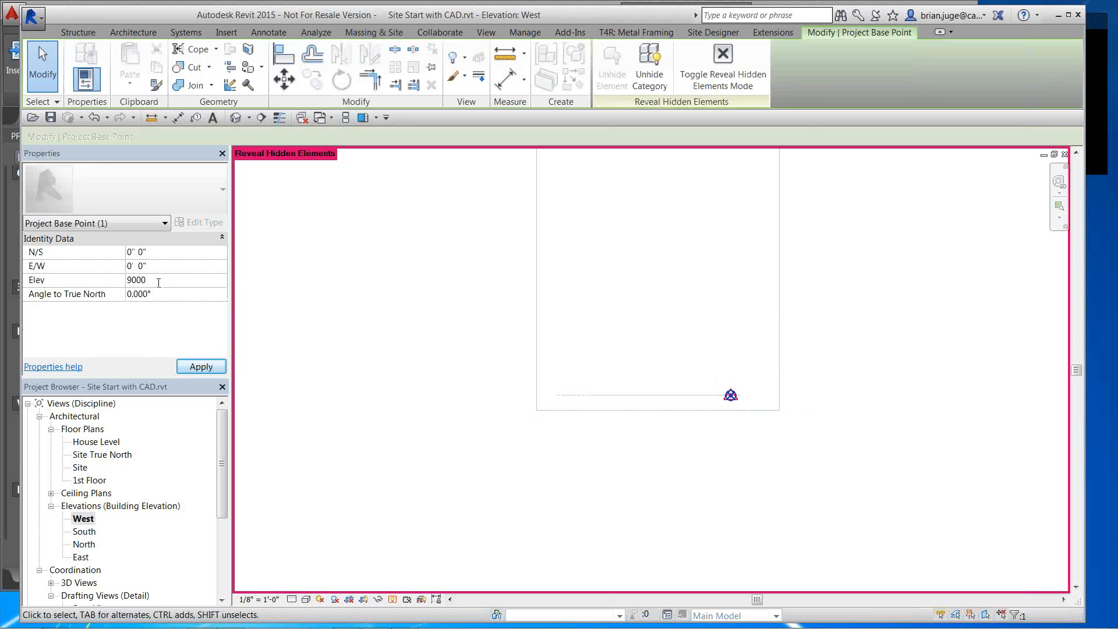
key("Return")
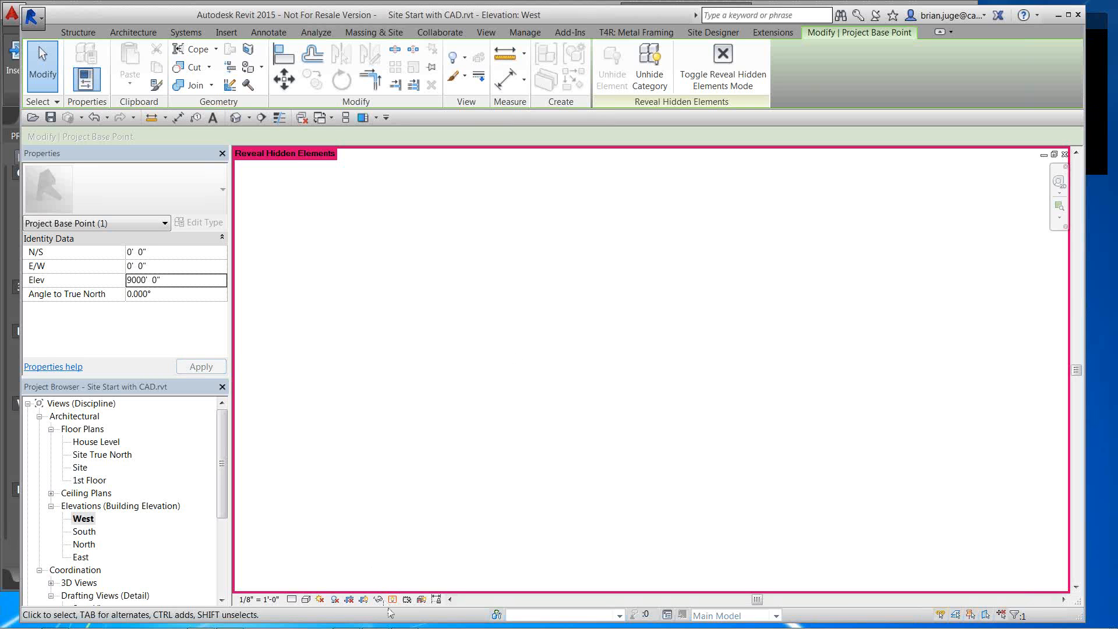
Check the project base point's position against the toposurface in the West elevation, and stop revealing hidden elements
middle_click_drag(591, 309, 705, 311)
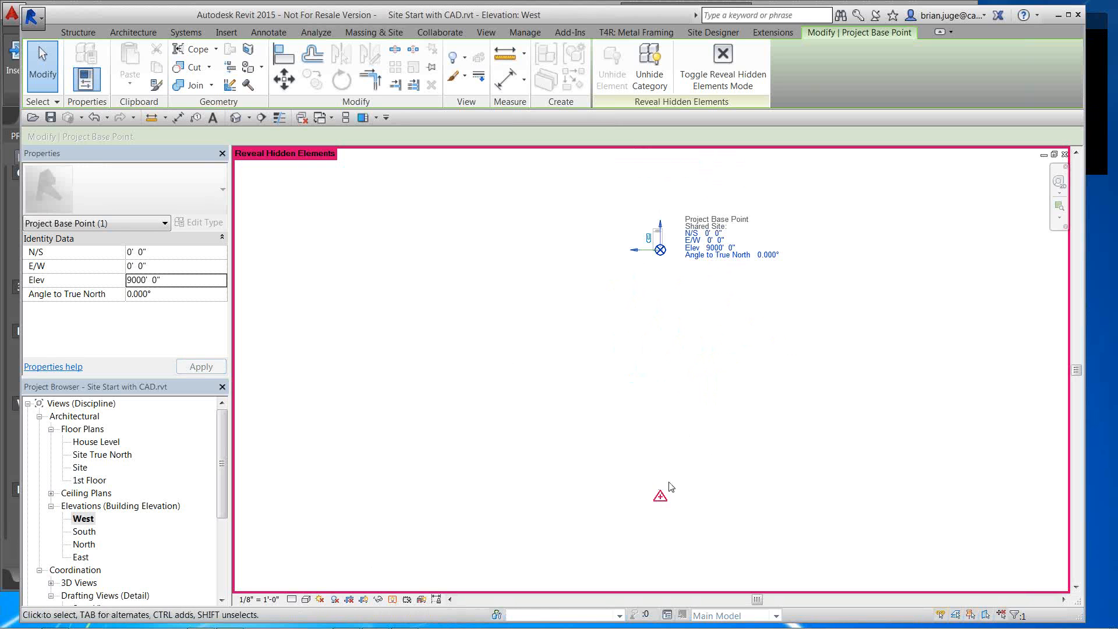
middle_click_drag(669, 221, 674, 240)
scroll(673, 241, "up", 5)
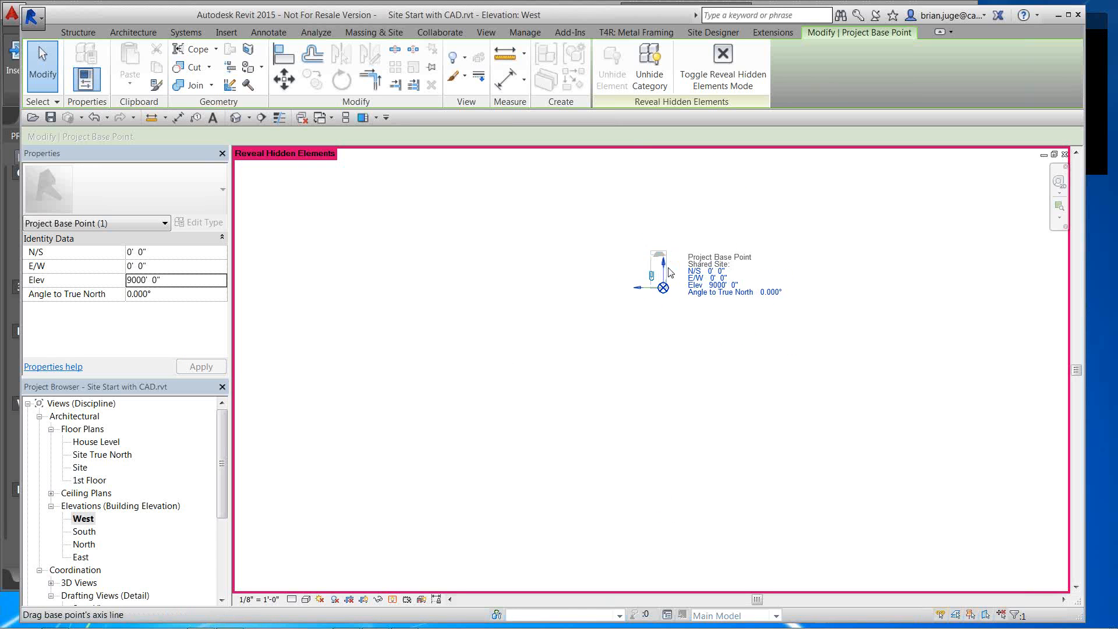
scroll(662, 308, "up", 2)
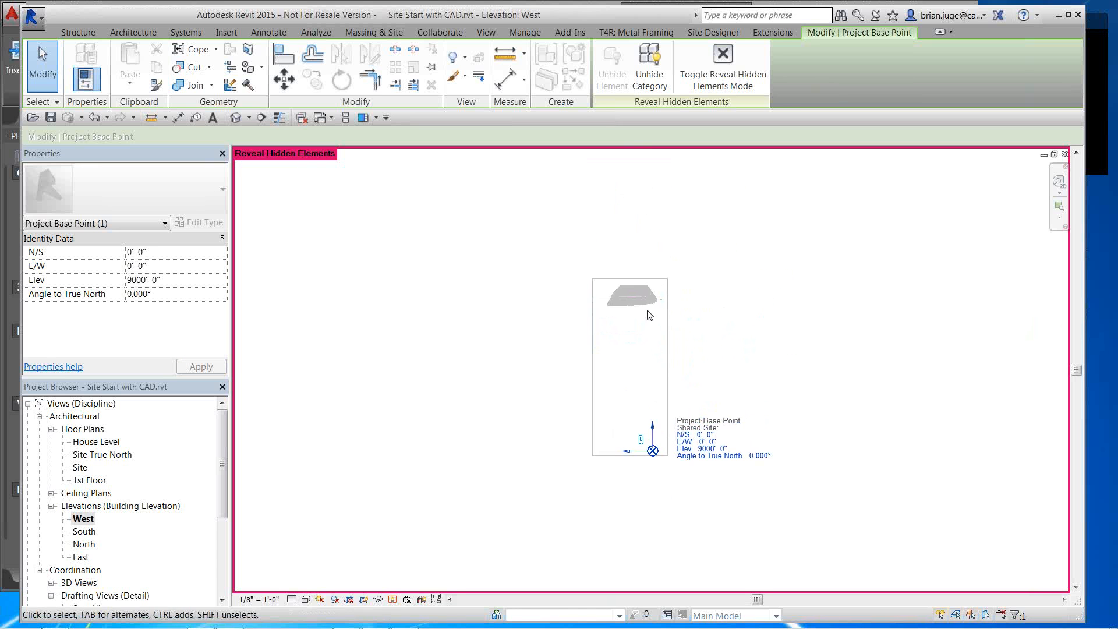
left_click(392, 599)
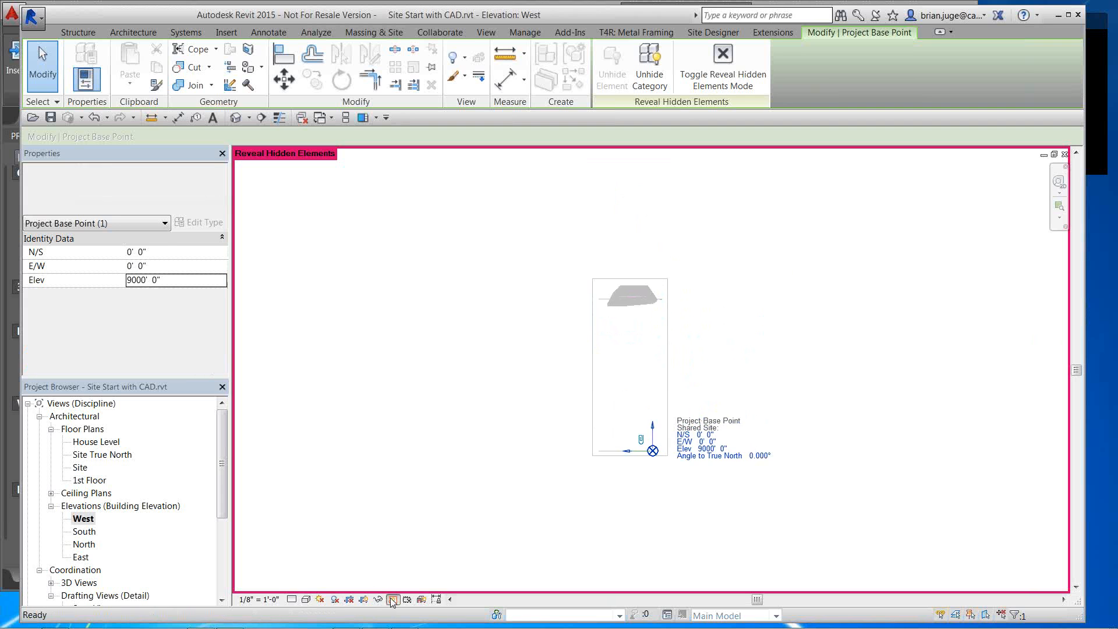
Change the elevation base of the House Level's 1/4" Head level type to Survey Point
scroll(630, 337, "up", 8)
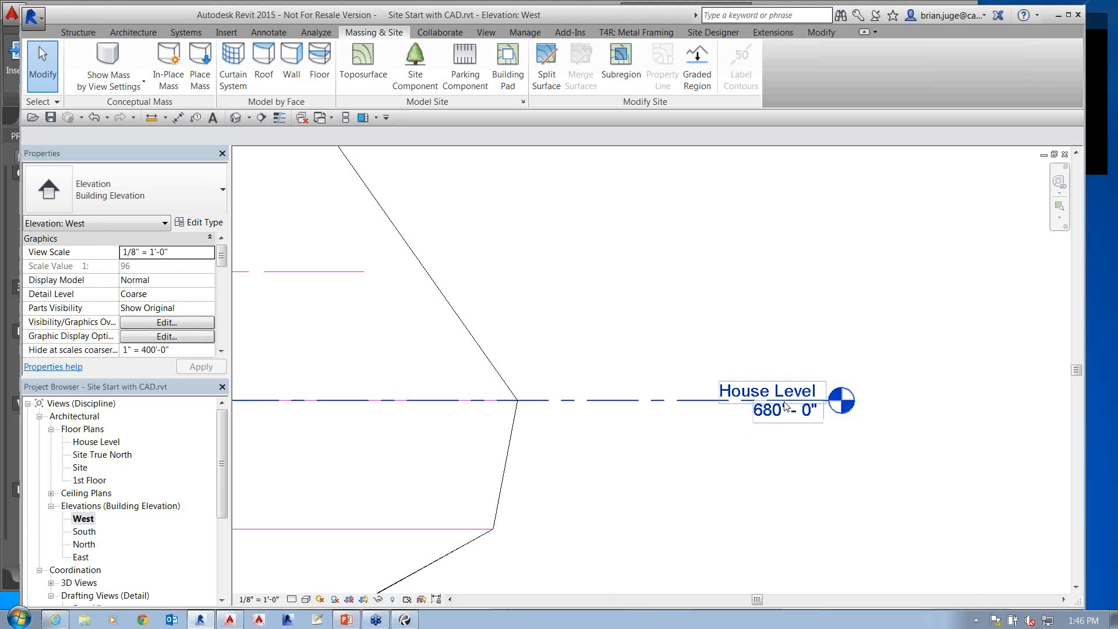
left_click(686, 400)
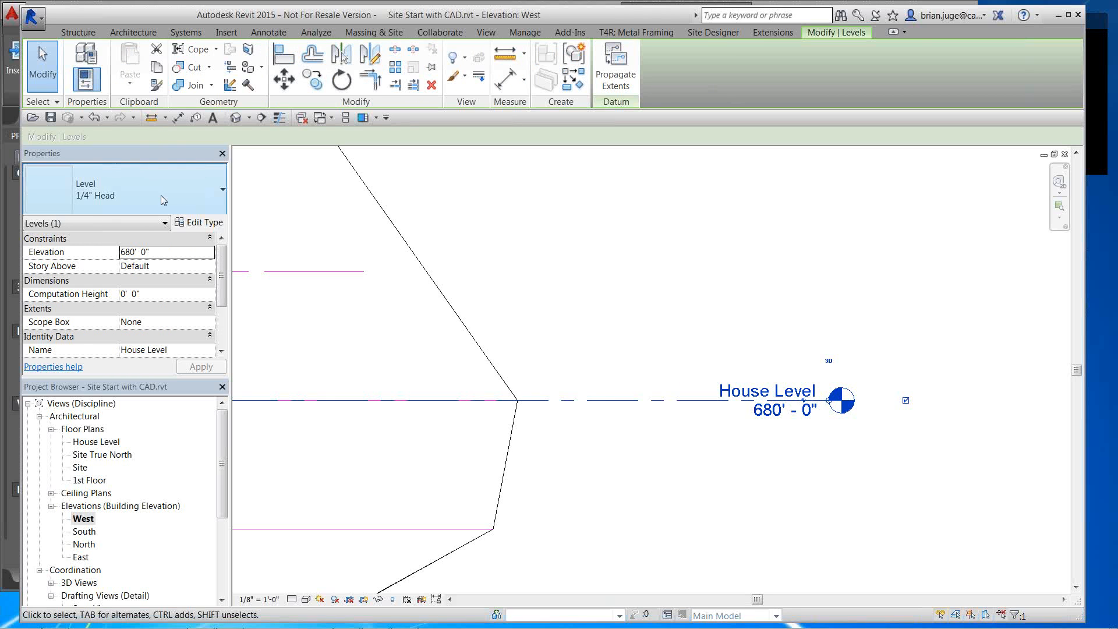
left_click(206, 225)
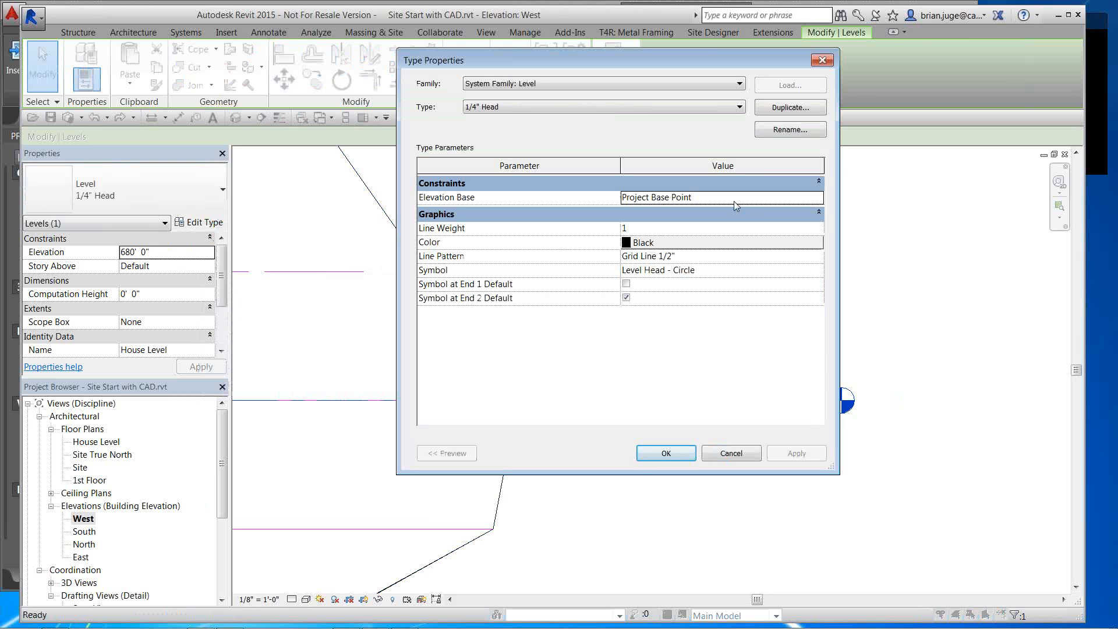
left_click(819, 200)
left_click(653, 229)
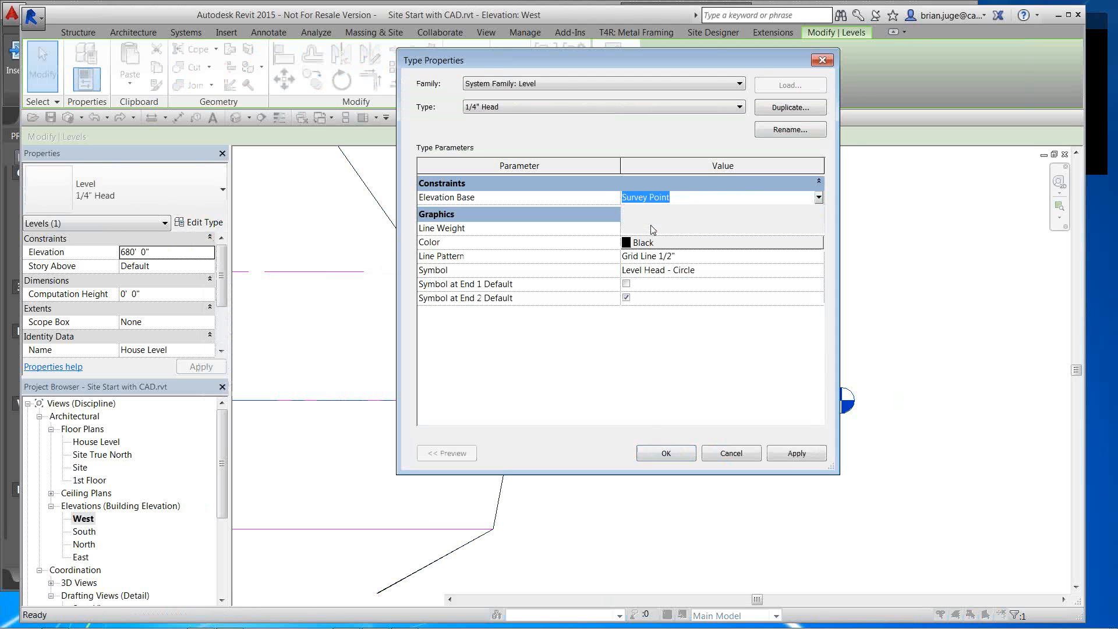
left_click(664, 452)
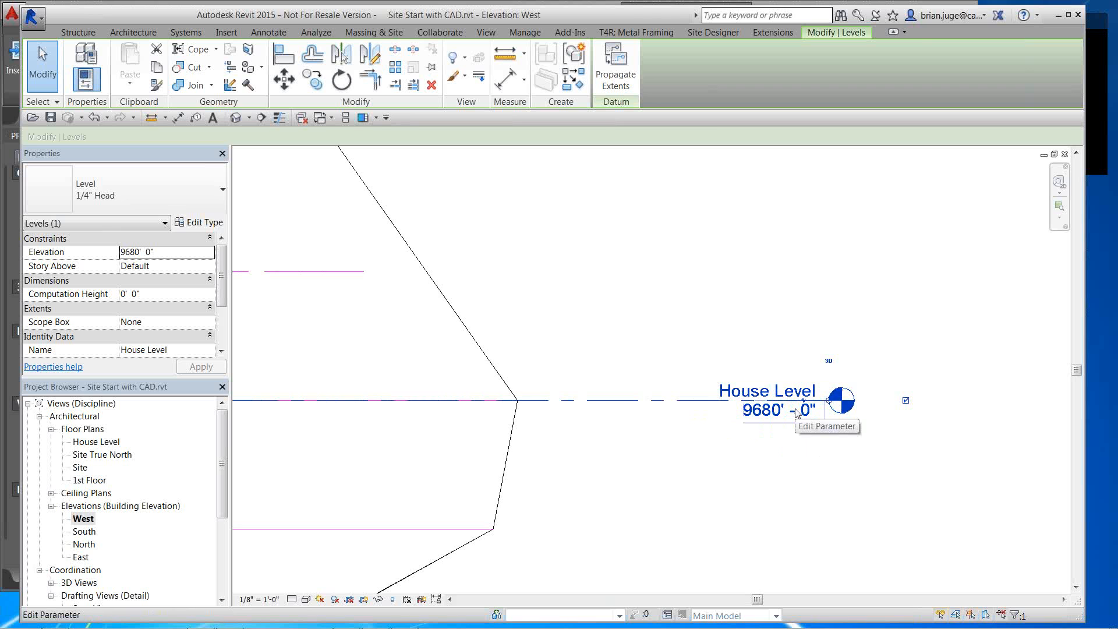
Try moving the 1st Floor level up to elevation 9168' 0" in the West elevation, and undo the move
scroll(797, 412, "down", 5)
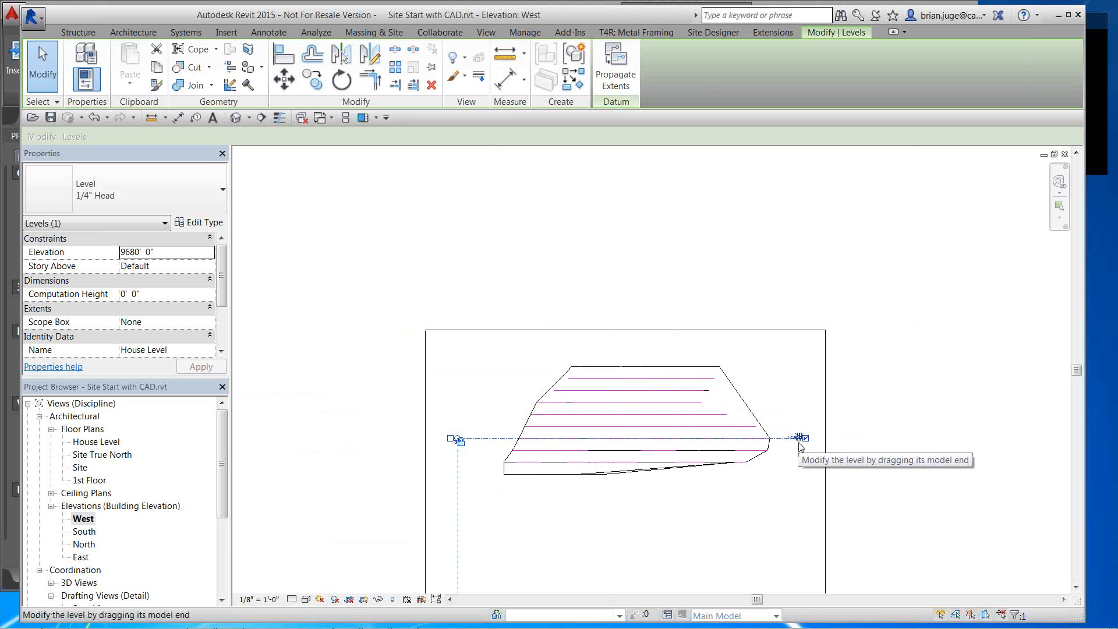
scroll(795, 431, "down", 5)
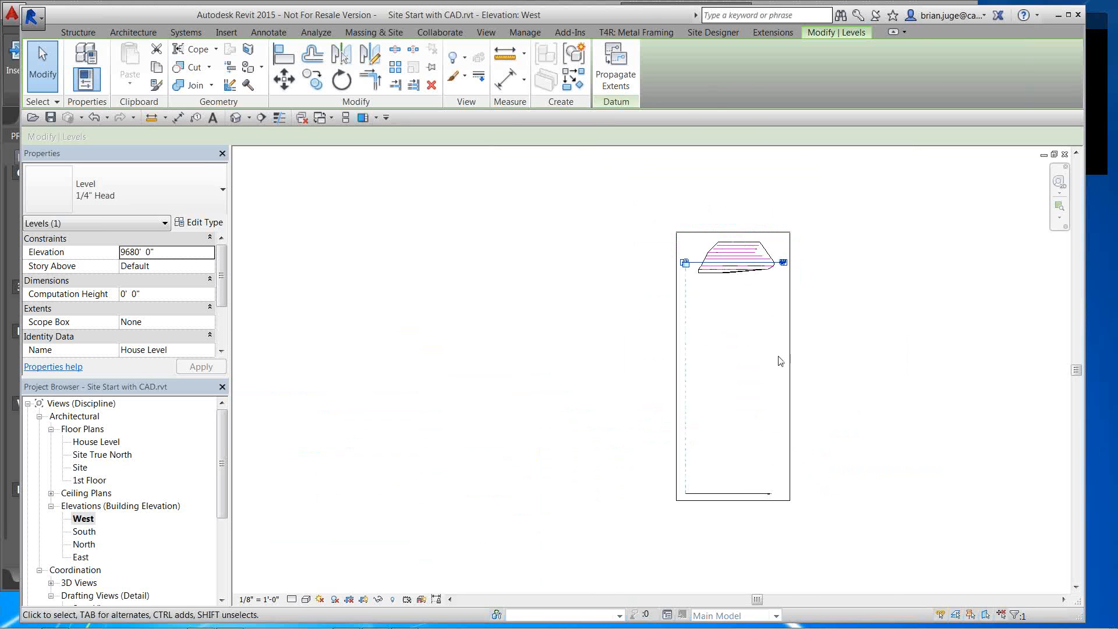
left_click(741, 494)
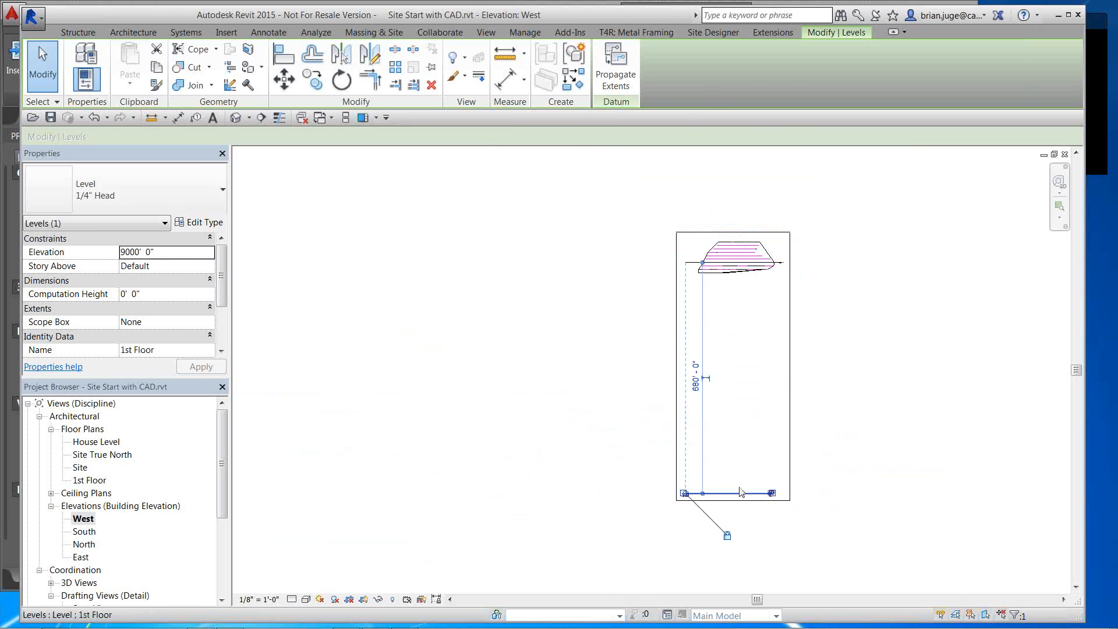
left_click_drag(740, 494, 743, 435)
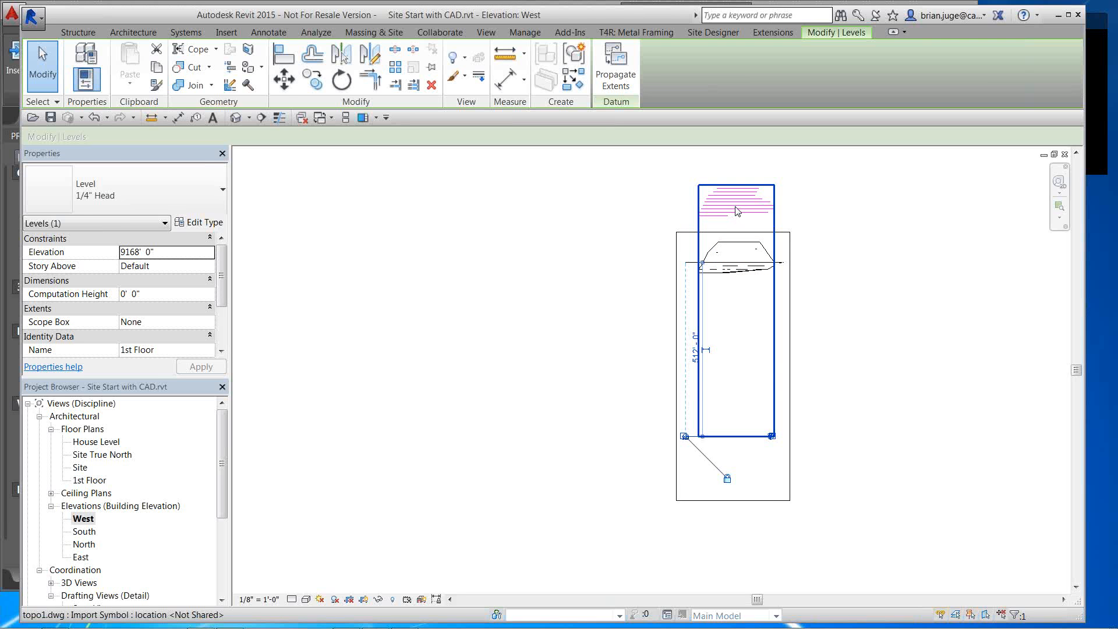
key("Escape")
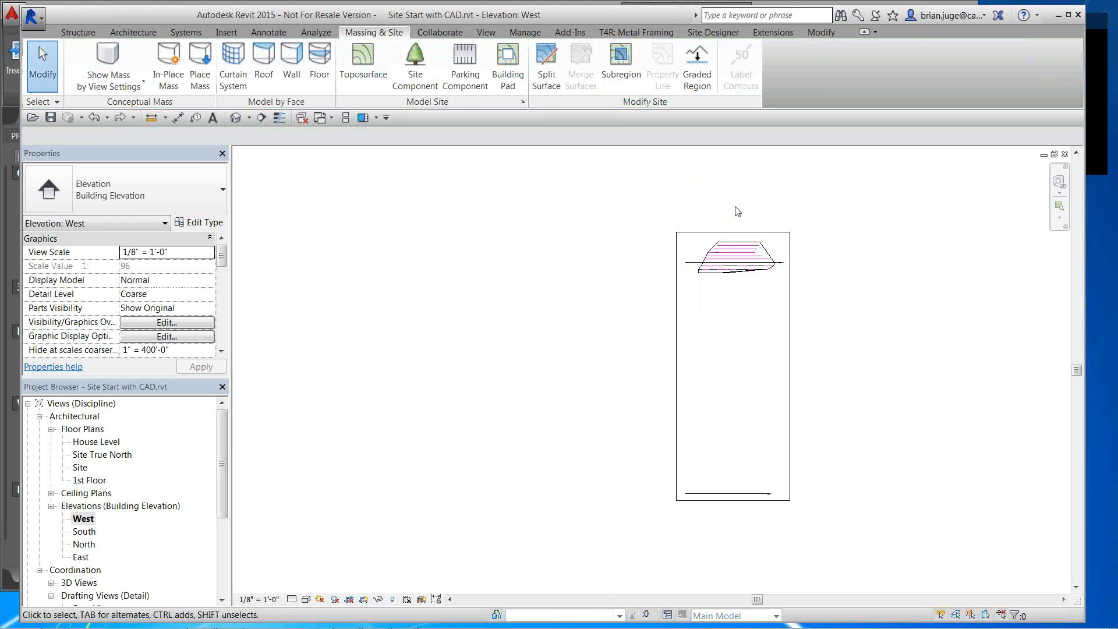
Raise the lower edge of the West elevation's crop region to just below the toposurface and turn on view cropping
left_click(736, 501)
left_click_drag(736, 501, 734, 282)
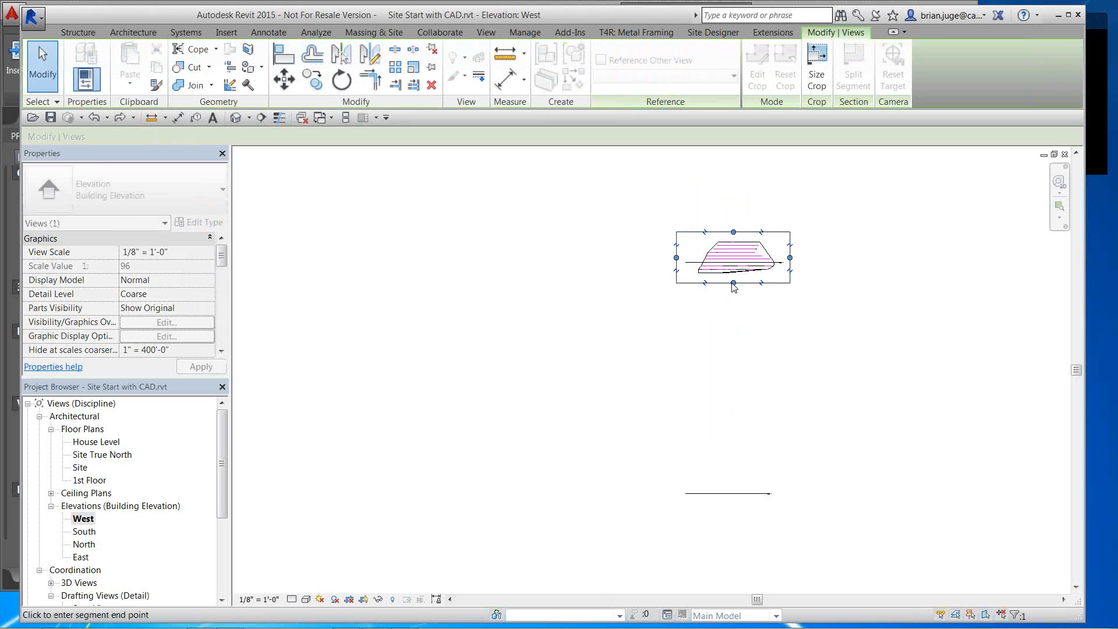
left_click(350, 600)
middle_click_drag(760, 437, 765, 530)
scroll(775, 370, "up", 7)
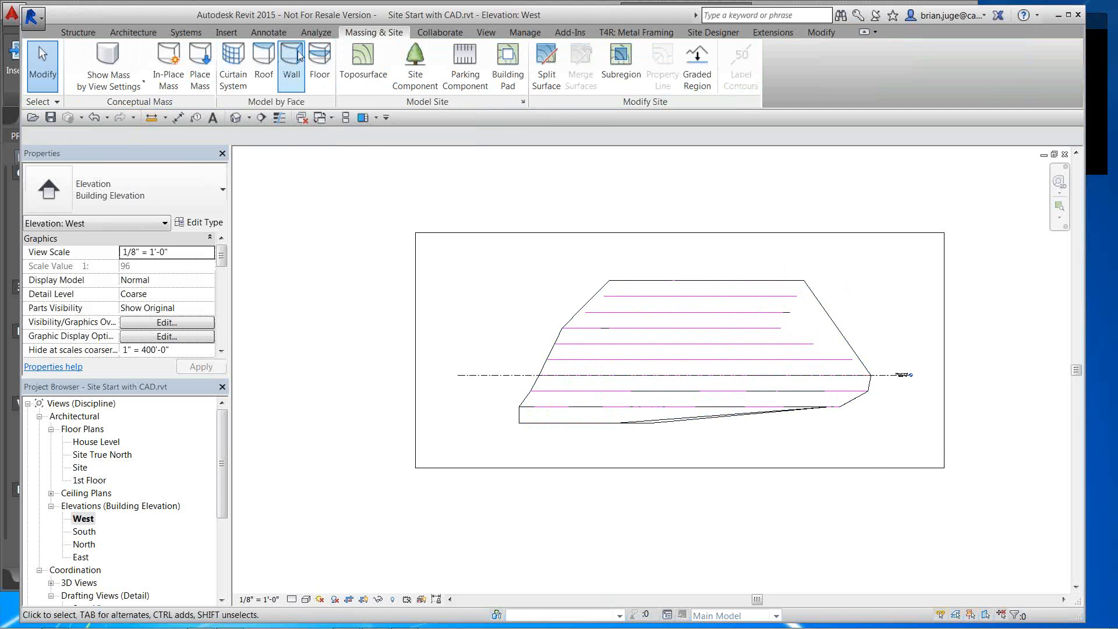
Unload the linked CAD drawing topo1.dwg from the project
left_click(221, 35)
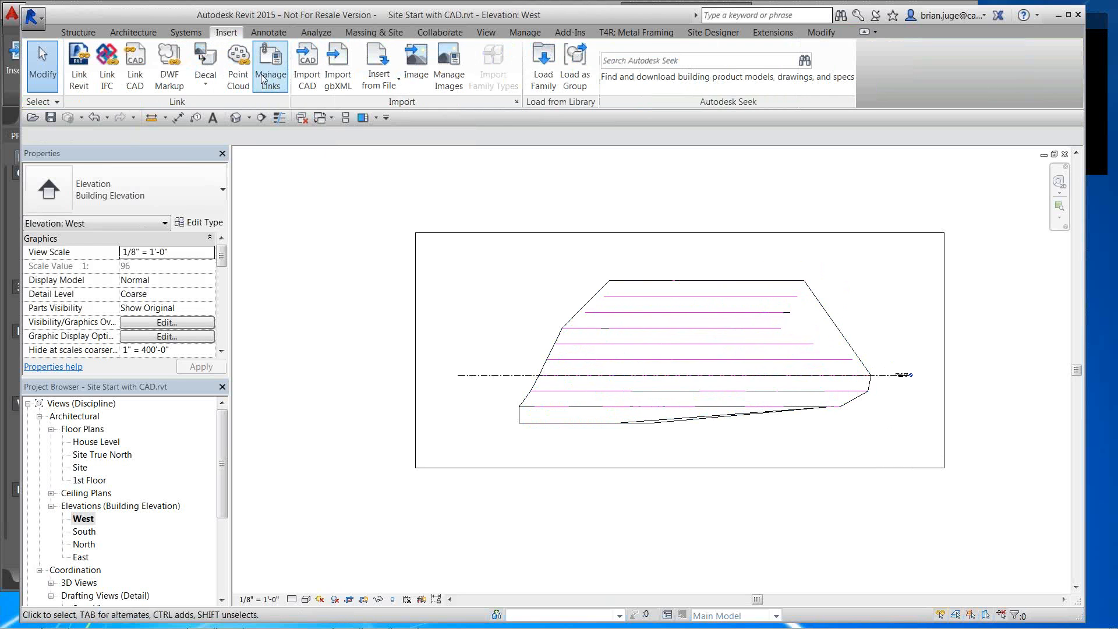
left_click(277, 73)
left_click(255, 131)
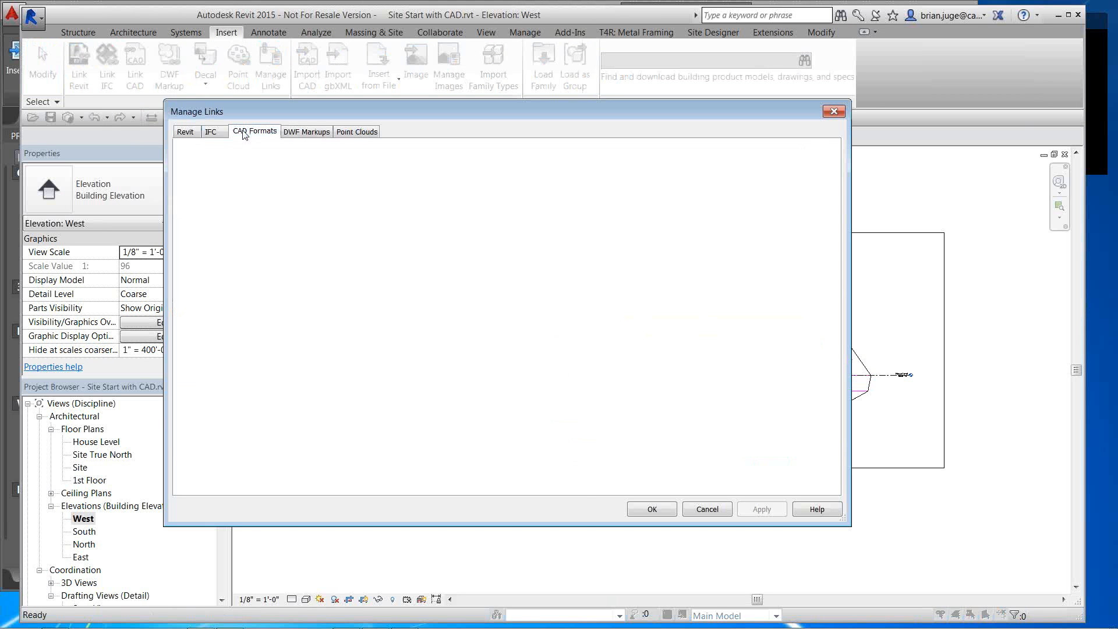
left_click(278, 189)
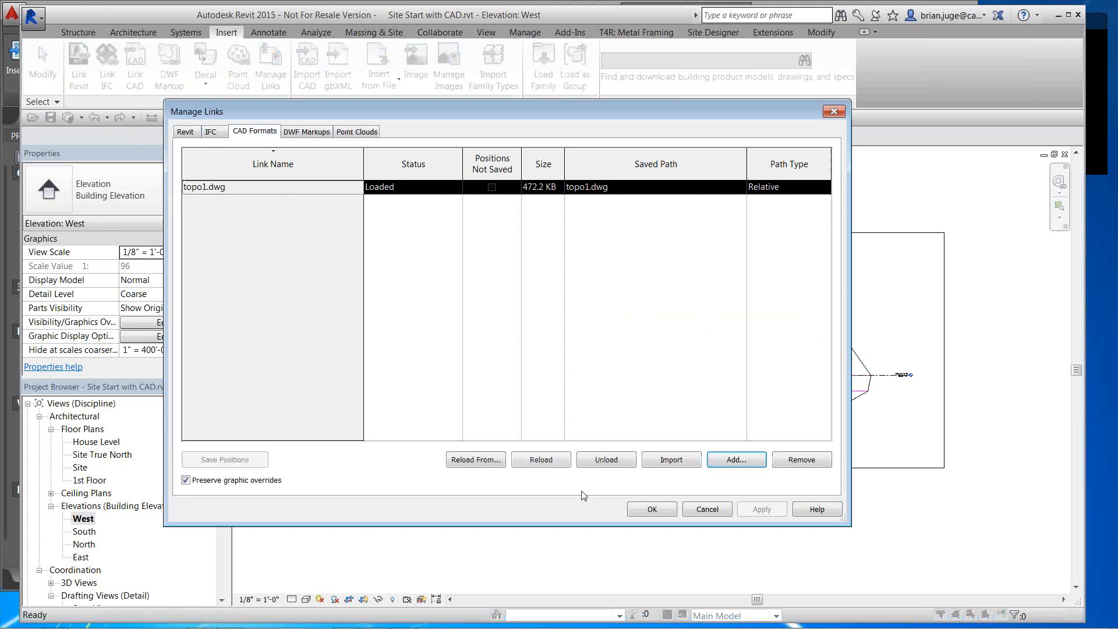
left_click(606, 460)
left_click(652, 510)
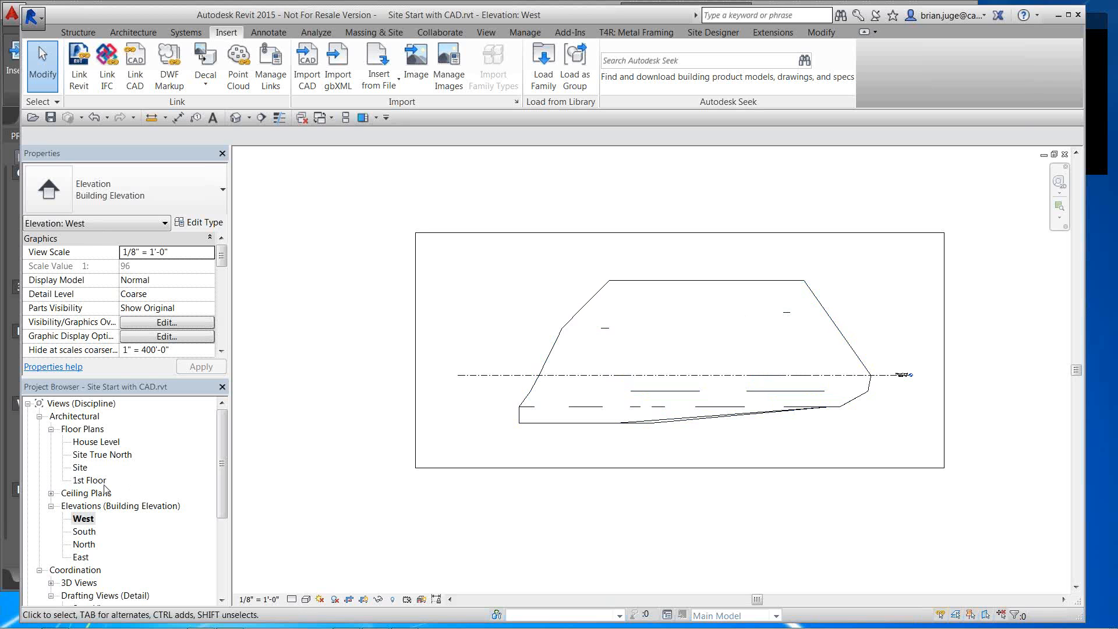
Turn on the visibility of the Topography category in the House Level floor plan
double_click(93, 442)
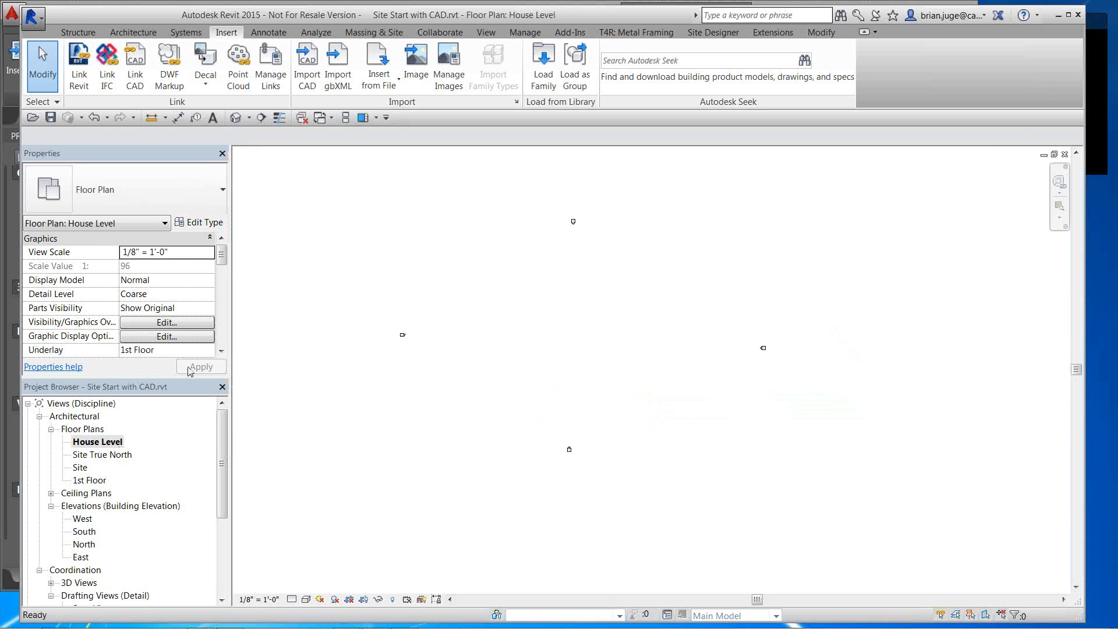
left_click(167, 323)
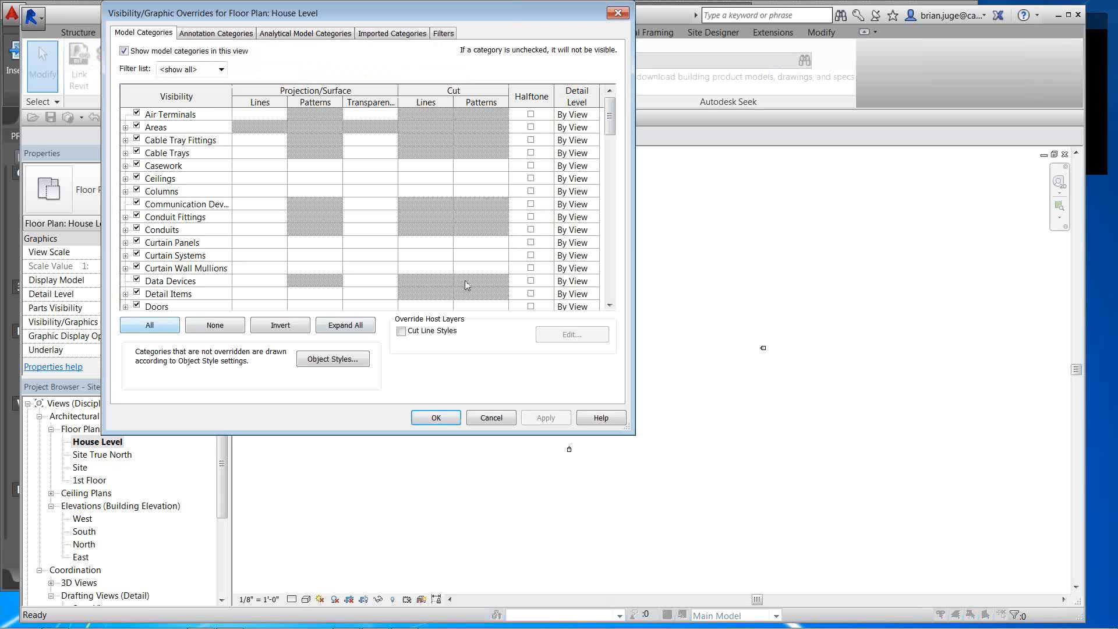
left_click_drag(609, 117, 609, 281)
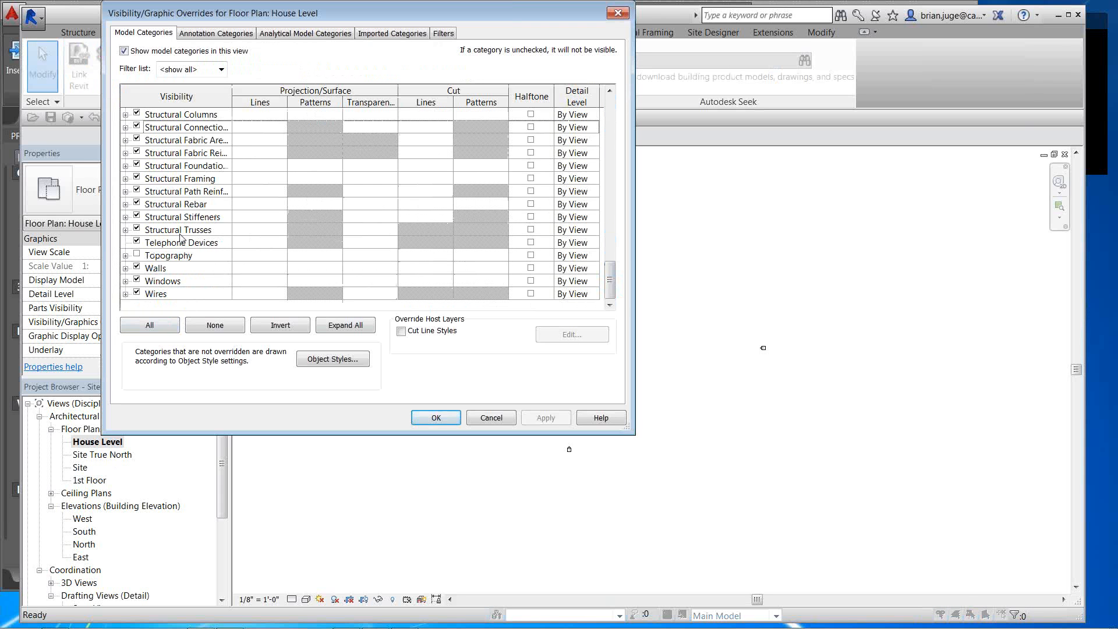
left_click(137, 255)
left_click(137, 255)
left_click(436, 418)
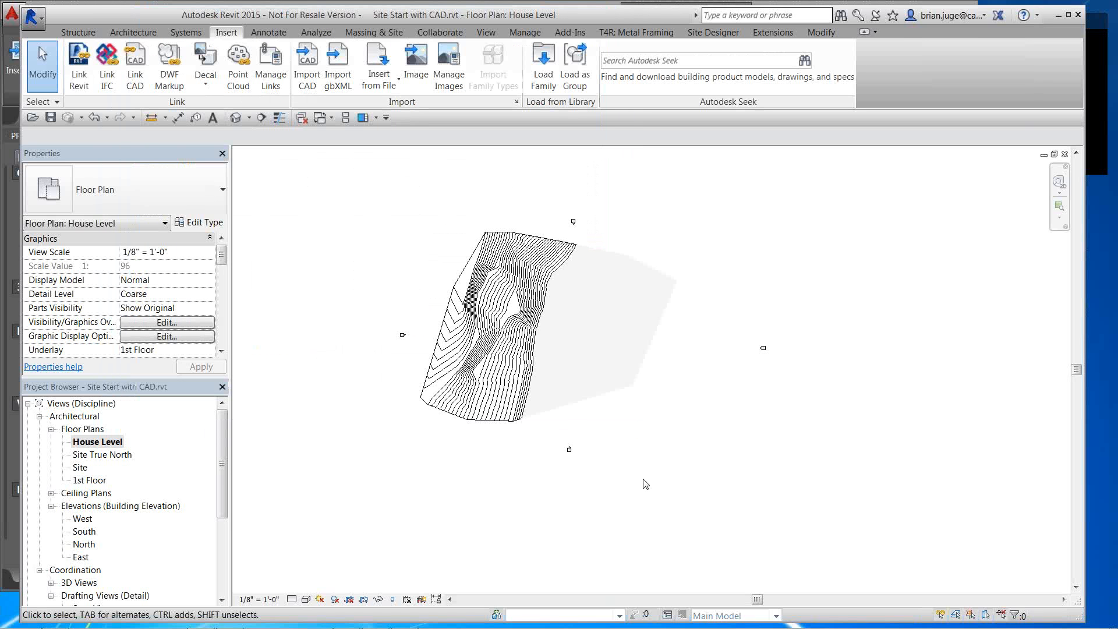
scroll(554, 322, "up", 5)
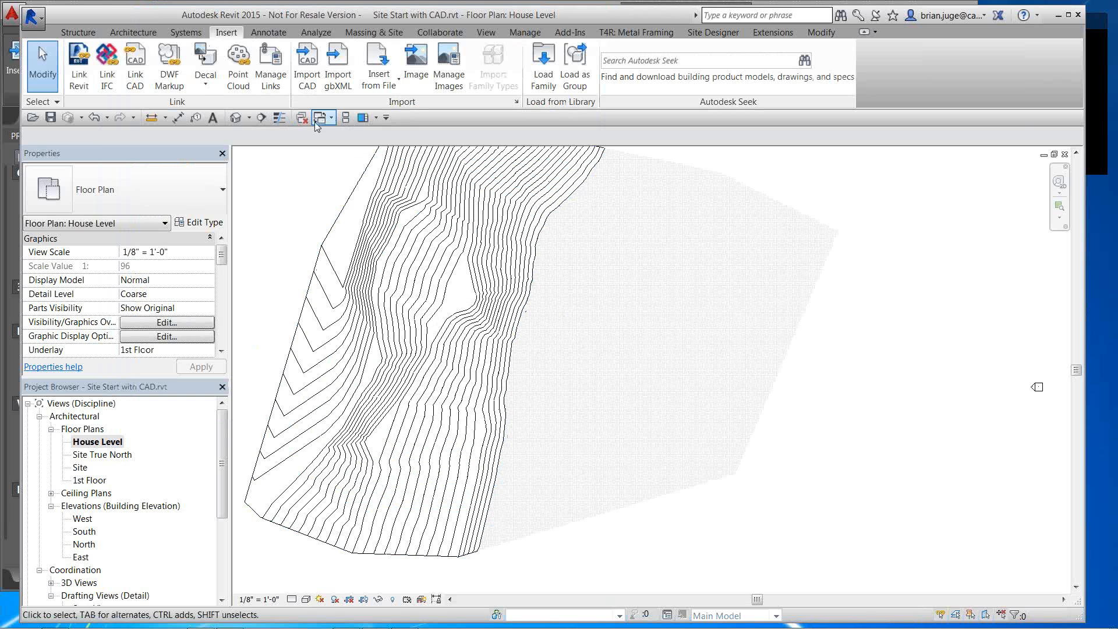
Tile the default 3D view beside the House Level floor plan, with the floor plan as the active first view
left_click(236, 118)
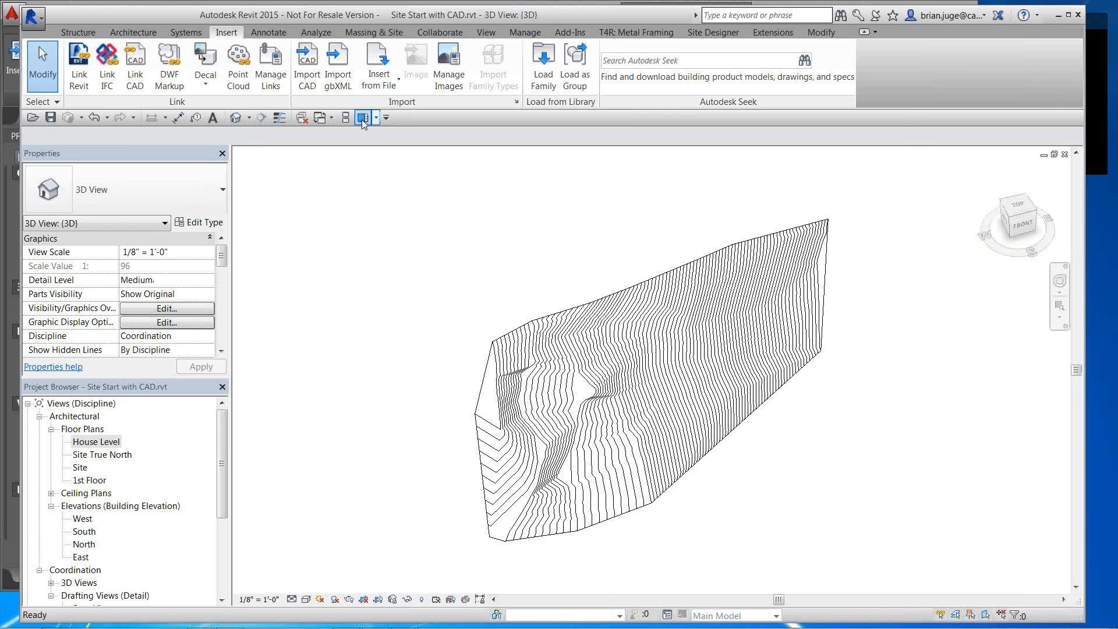
key("w")
key("t")
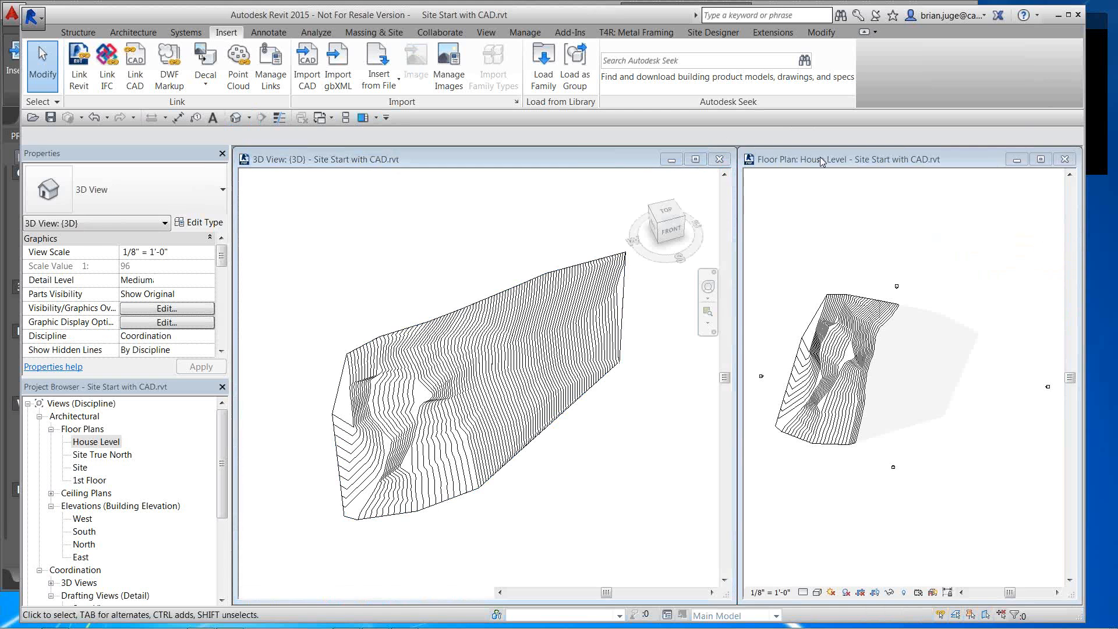
left_click(820, 157)
left_click(362, 117)
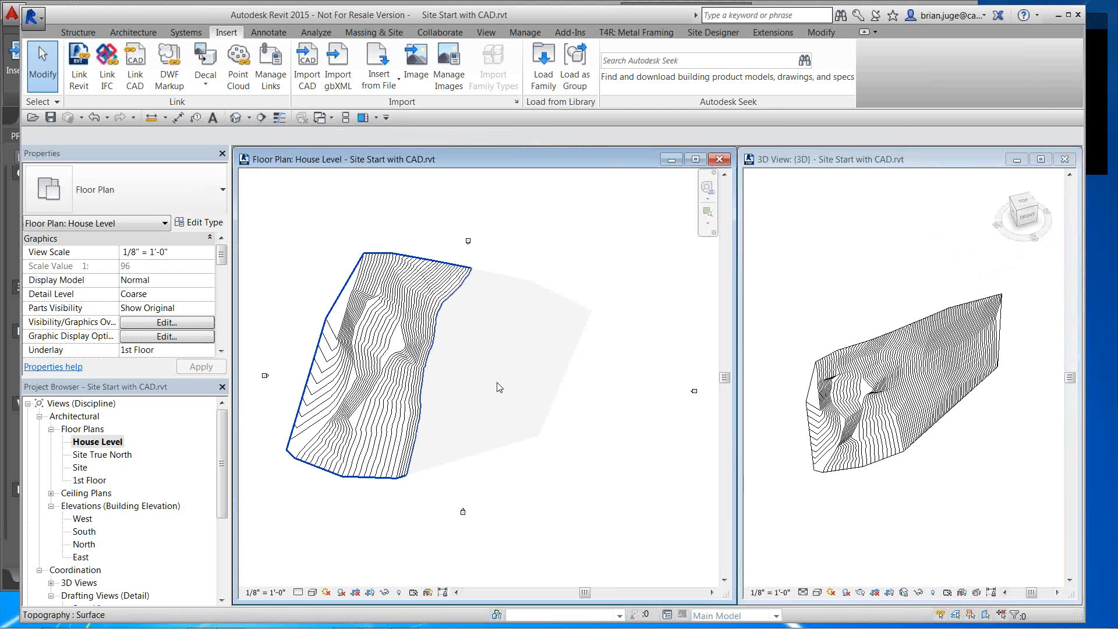
scroll(498, 370, "up", 3)
middle_click_drag(493, 370, 528, 356)
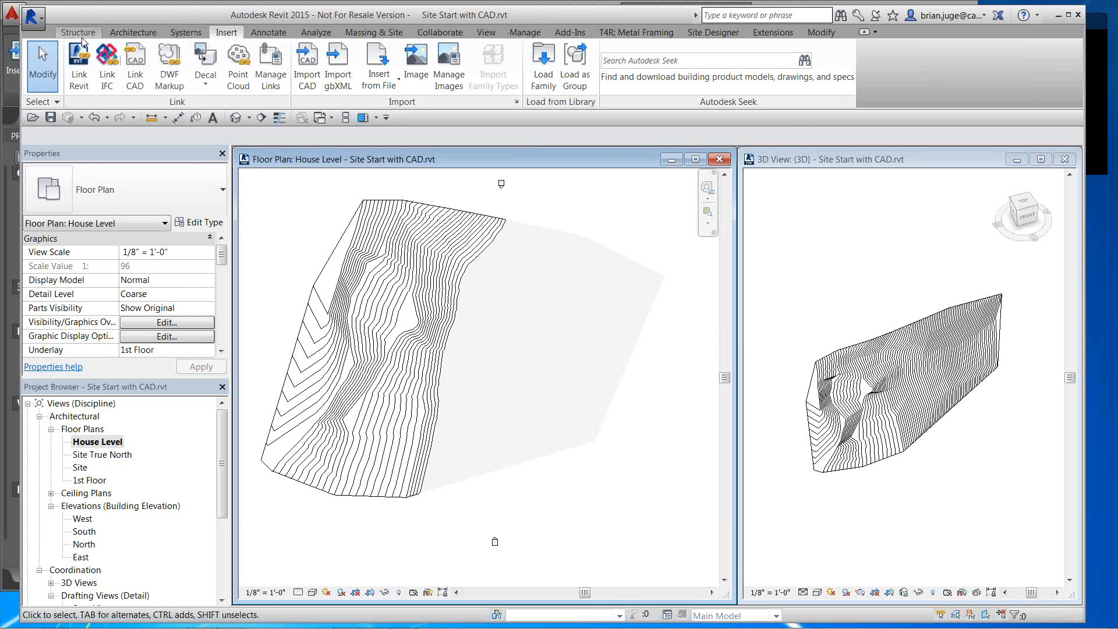
Draw a rectangle of Generic - 8" walls, about 36 ft by 39 ft, over the toposurface's eastern contours on the House Level
left_click(122, 33)
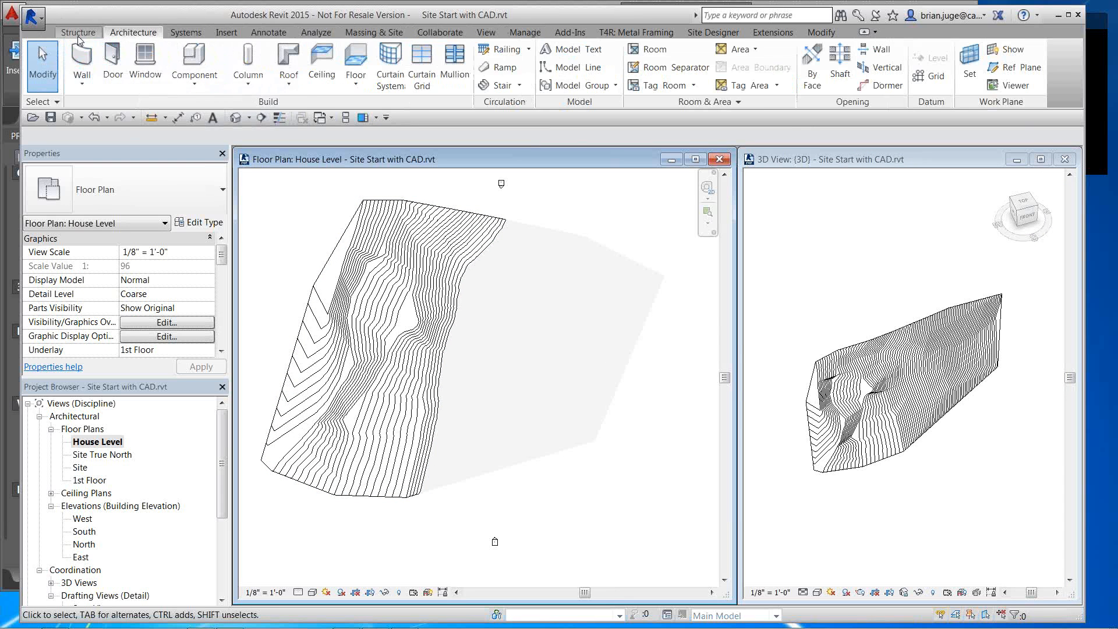
left_click(86, 79)
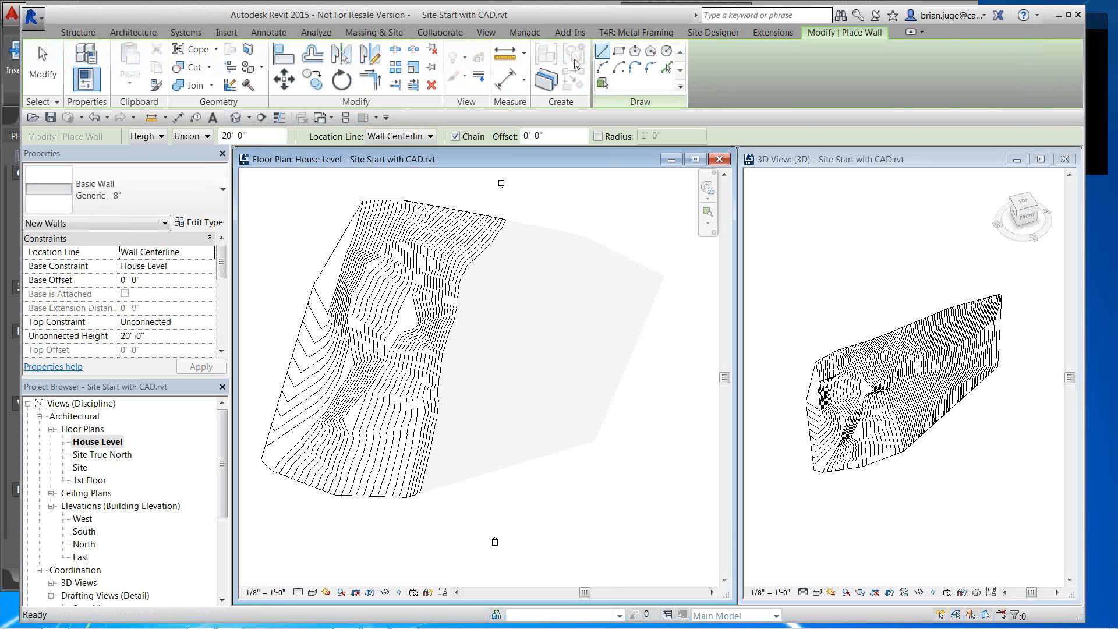
scroll(412, 320, "up", 5)
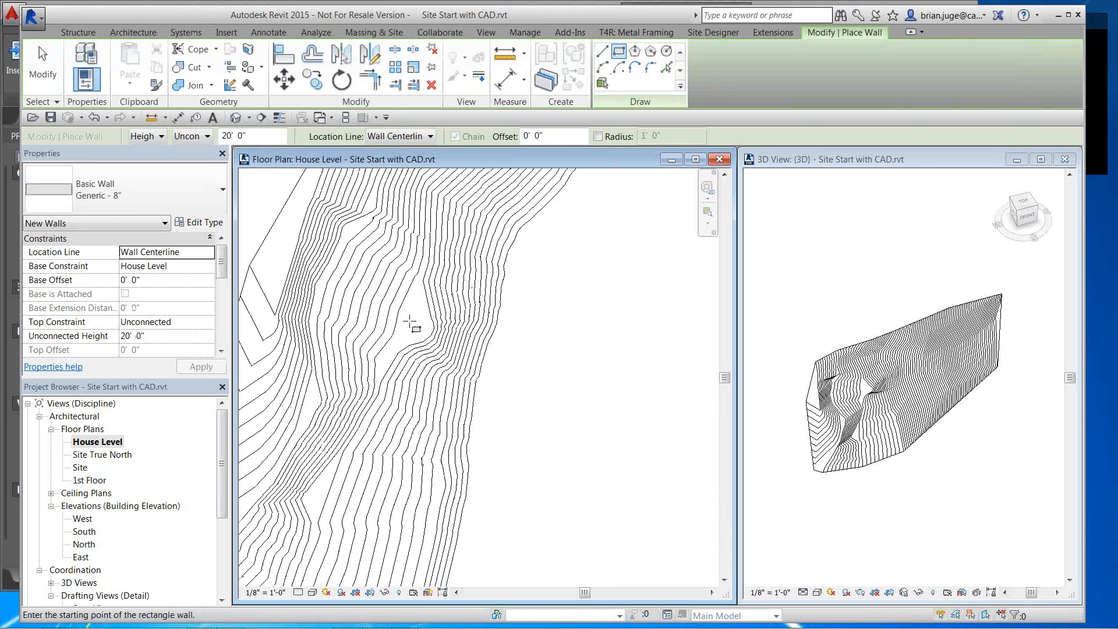
left_click(443, 252)
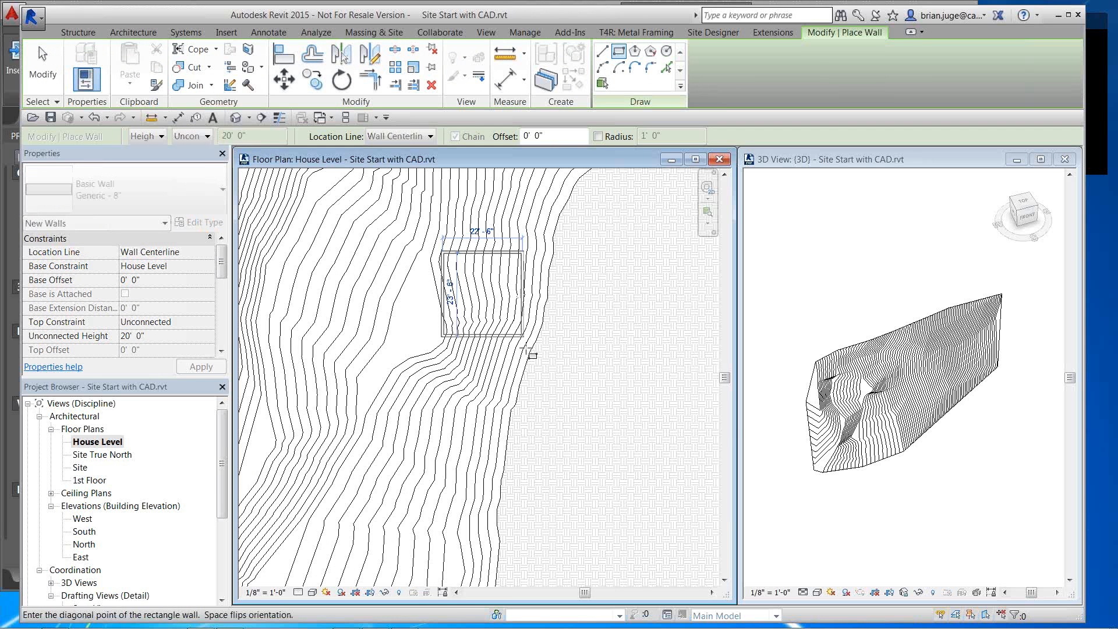
left_click(577, 399)
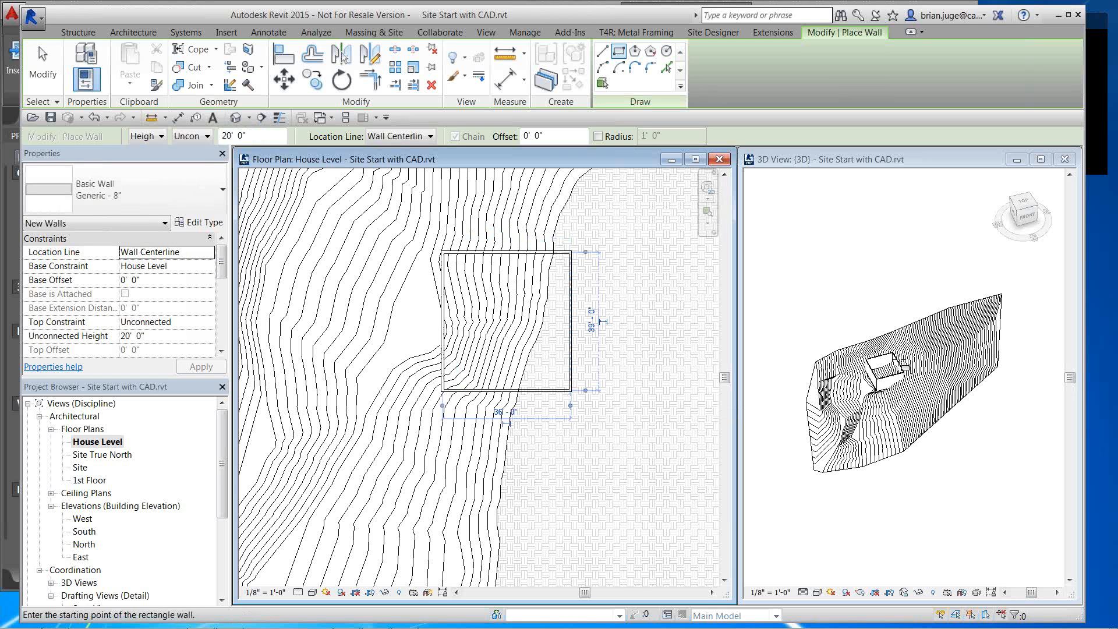
Open the South elevation, tile it with the House Level plan and the 3D view, and fit all views
double_click(84, 531)
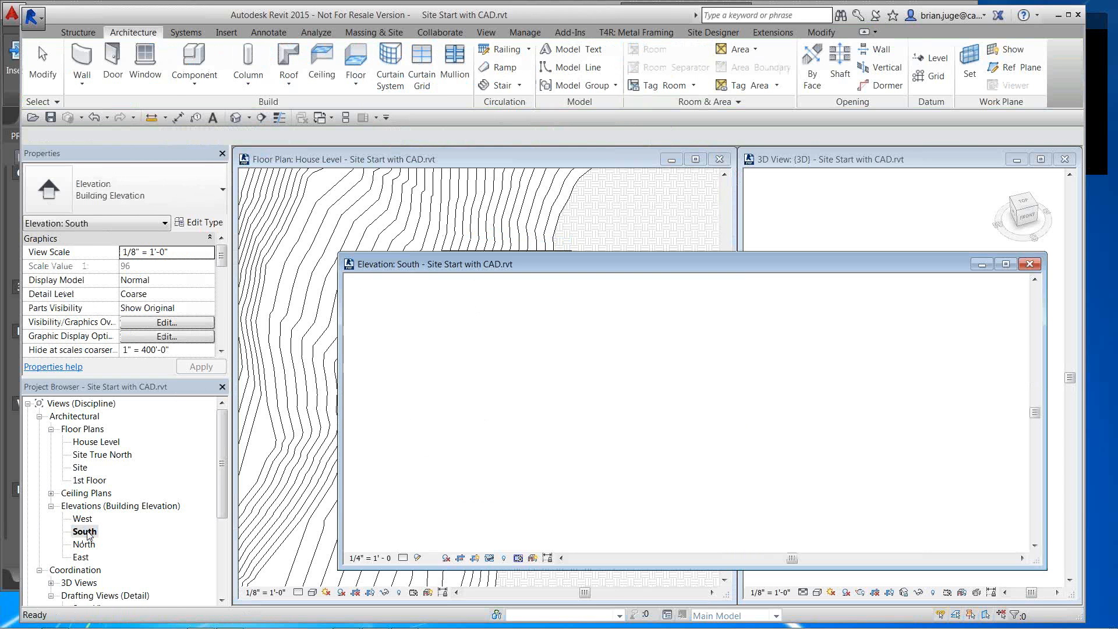
left_click(604, 165)
key("w")
key("t")
key("z")
key("a")
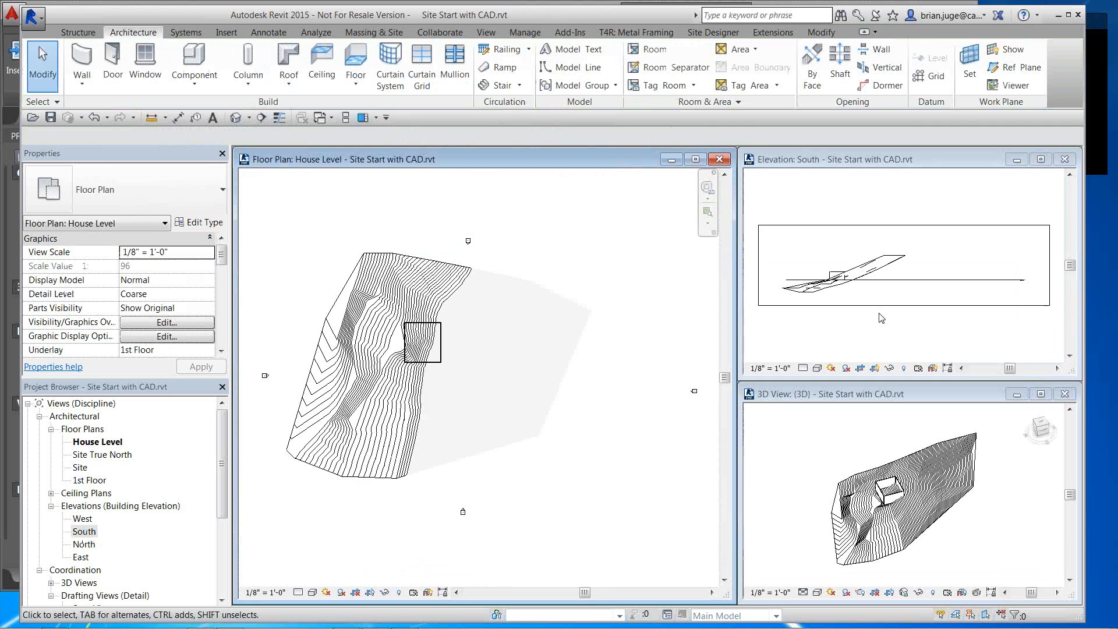
Lower the House Level line in the South elevation to an elevation of about 9671' 5"
left_click(904, 320)
scroll(902, 291, "up", 5)
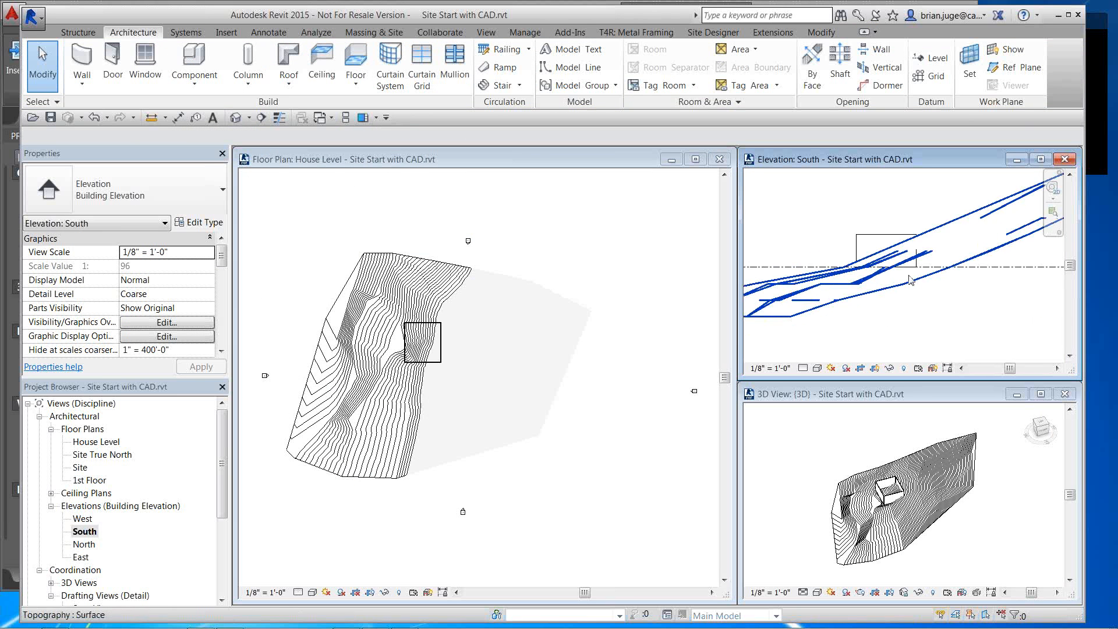
left_click(949, 270)
left_click_drag(952, 279, 951, 293)
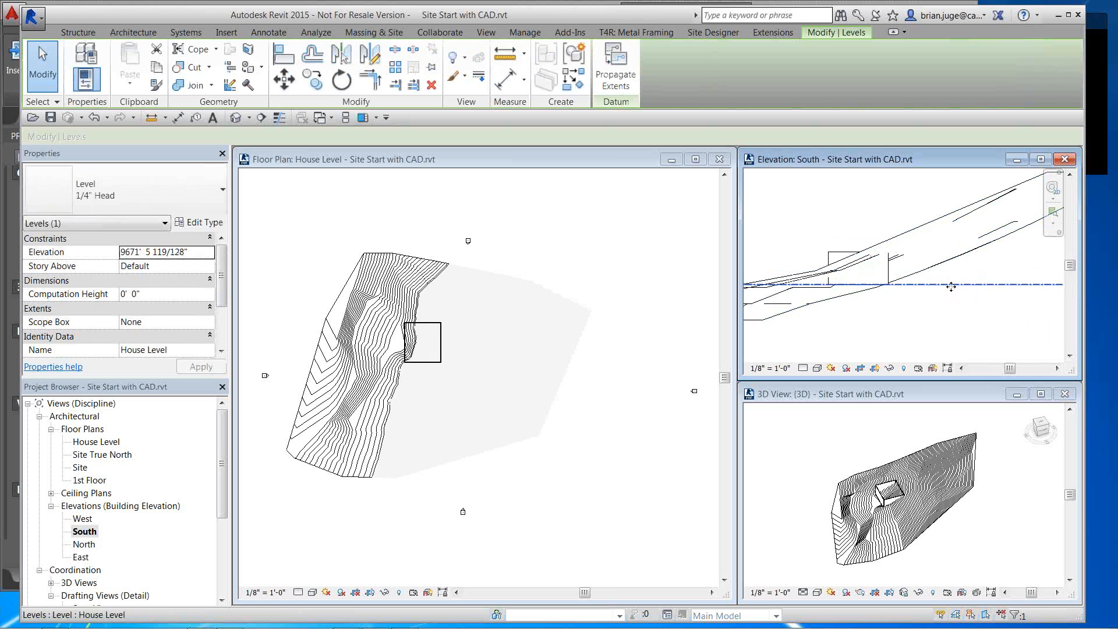
left_click(855, 270)
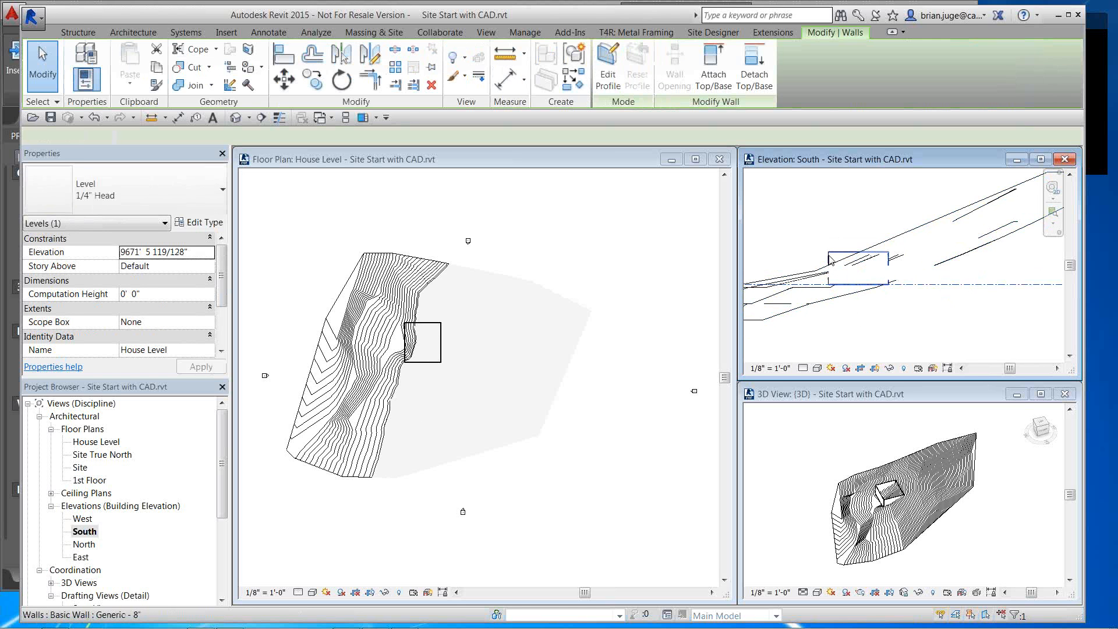
key("Escape")
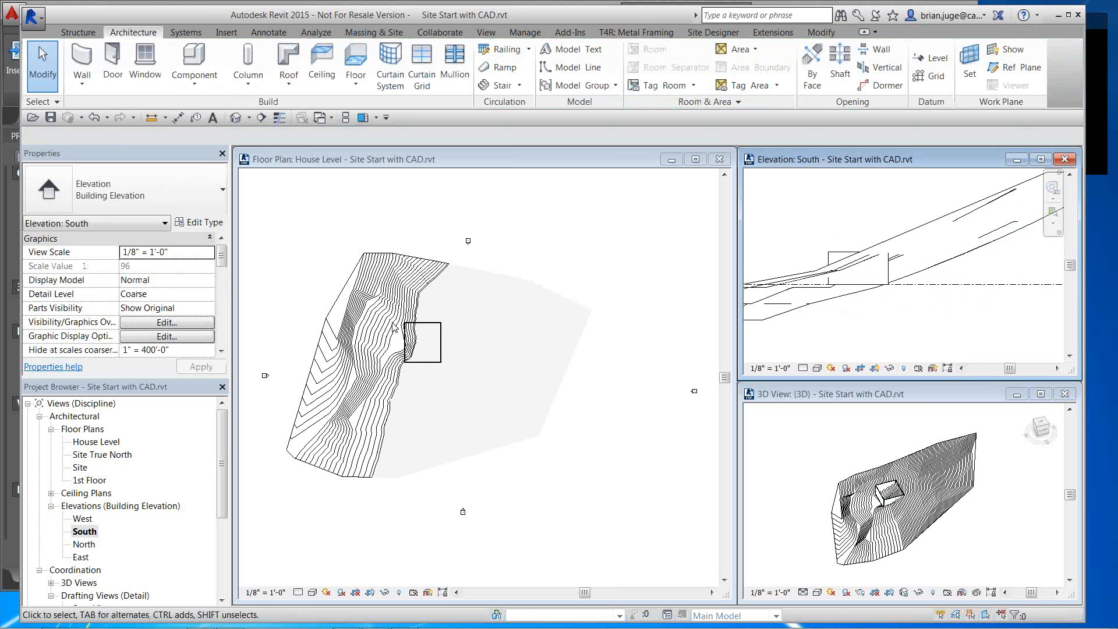
Move the west house wall outward in the House Level plan so the building is about 53' 6" long
left_click(403, 360)
scroll(408, 356, "up", 5)
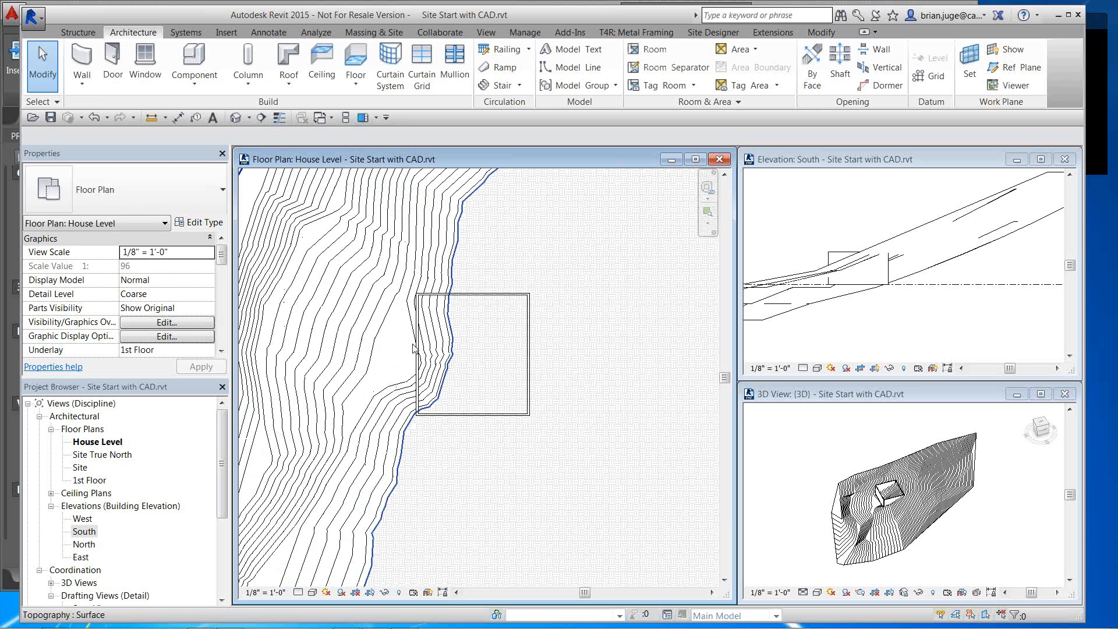
left_click(415, 349)
left_click_drag(416, 349, 362, 343)
left_click(801, 231)
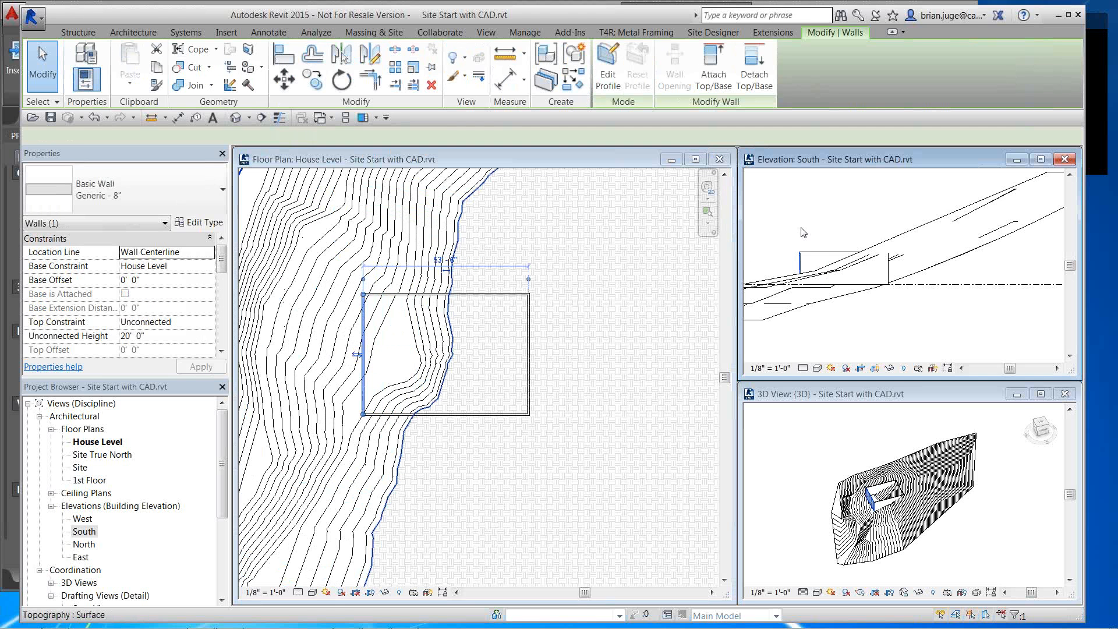
scroll(952, 320, "down", 3)
middle_click_drag(973, 320, 958, 321)
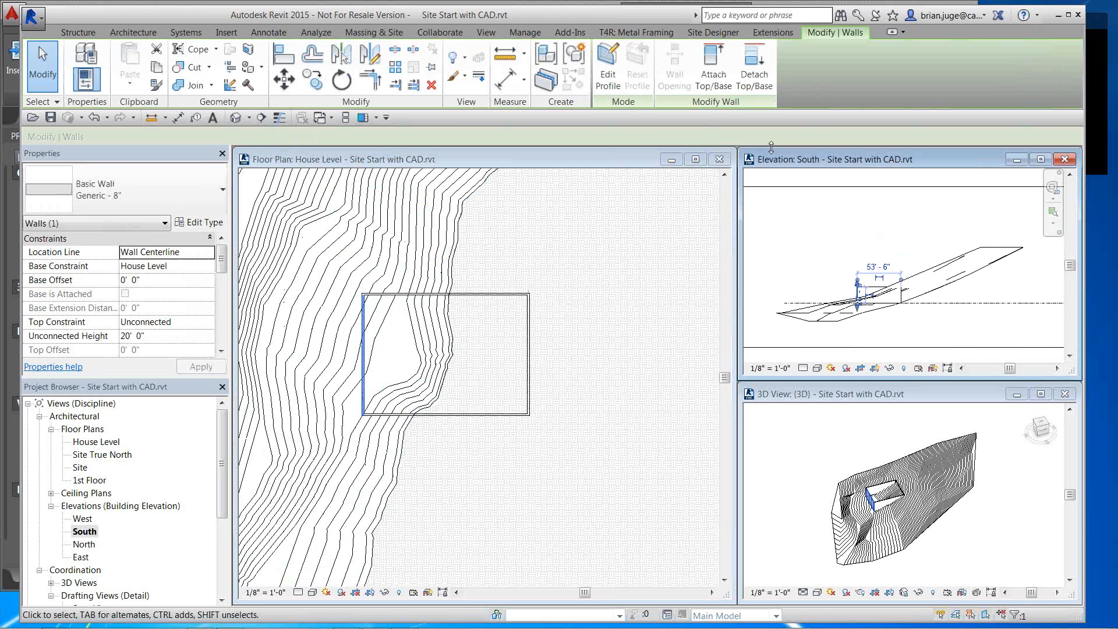
left_click(853, 215)
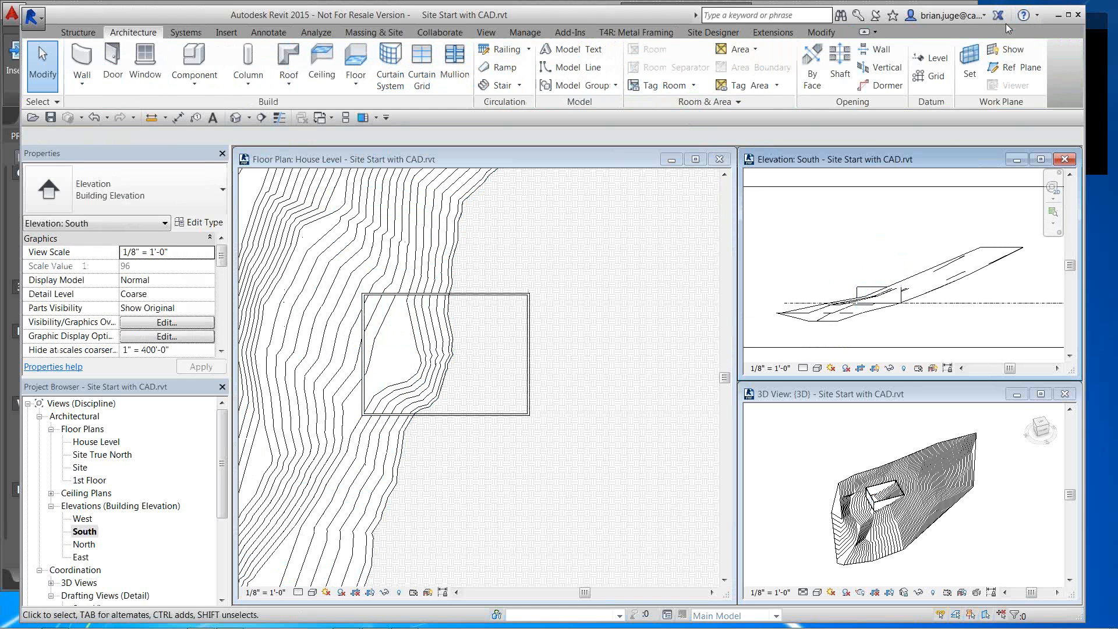
Add a level with a plan view about 12 ft above the House Level in the South elevation
left_click(949, 58)
scroll(893, 265, "up", 4)
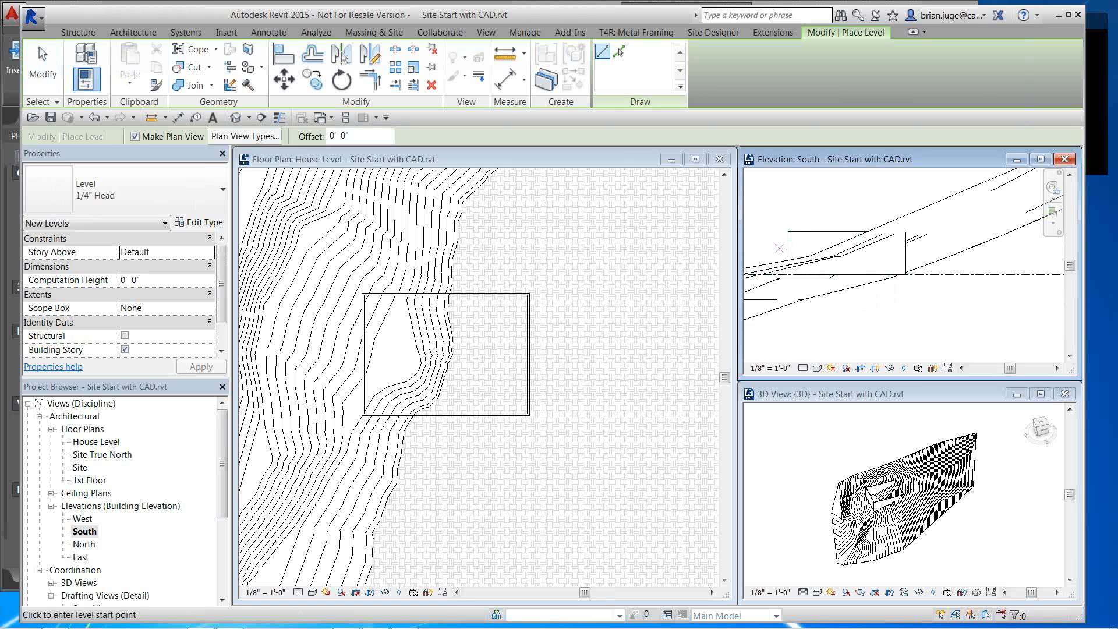
middle_click_drag(959, 242, 875, 245)
scroll(908, 244, "down", 2)
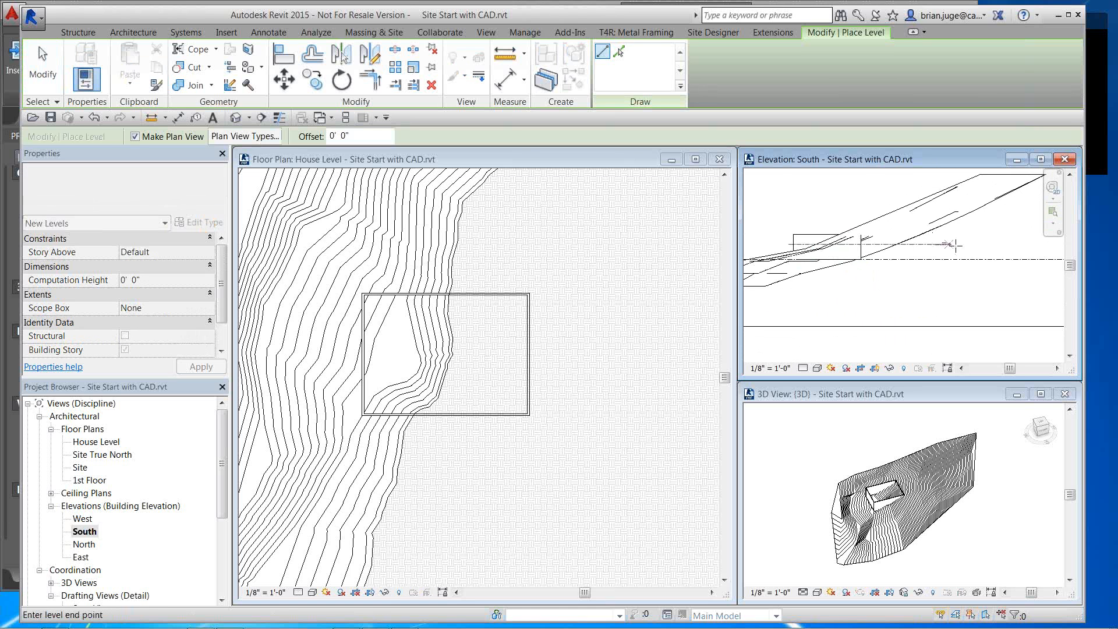
left_click(990, 245)
scroll(889, 245, "up", 3)
key("Escape")
key("Escape")
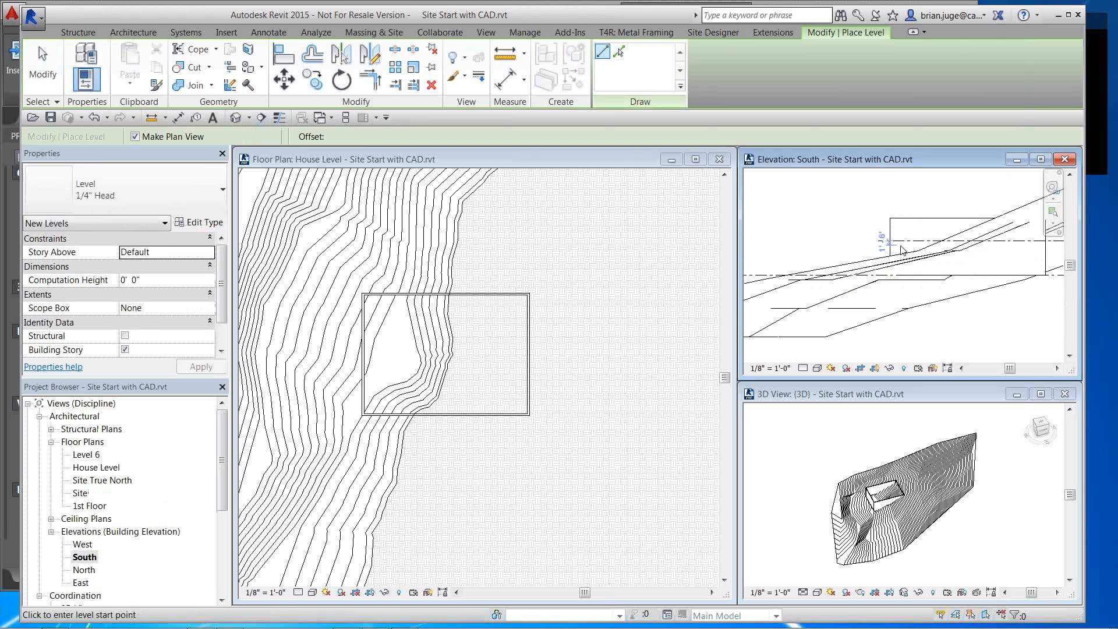
Extend the west end of the upper level line in the South elevation well beyond the house wall
left_click(887, 241)
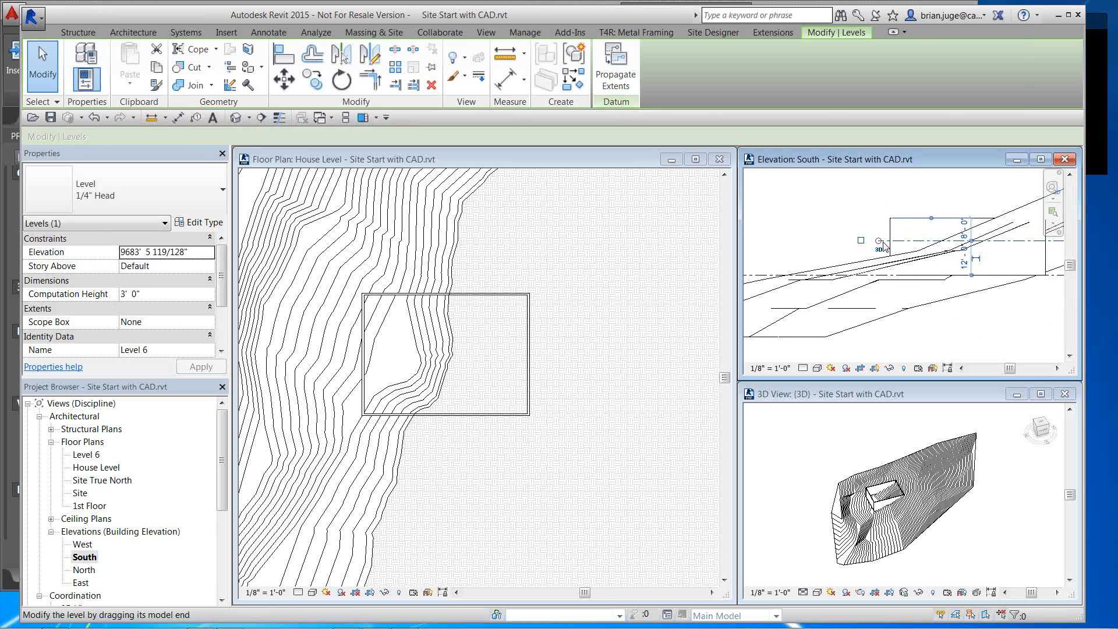
left_click_drag(879, 242, 820, 242)
key("Escape")
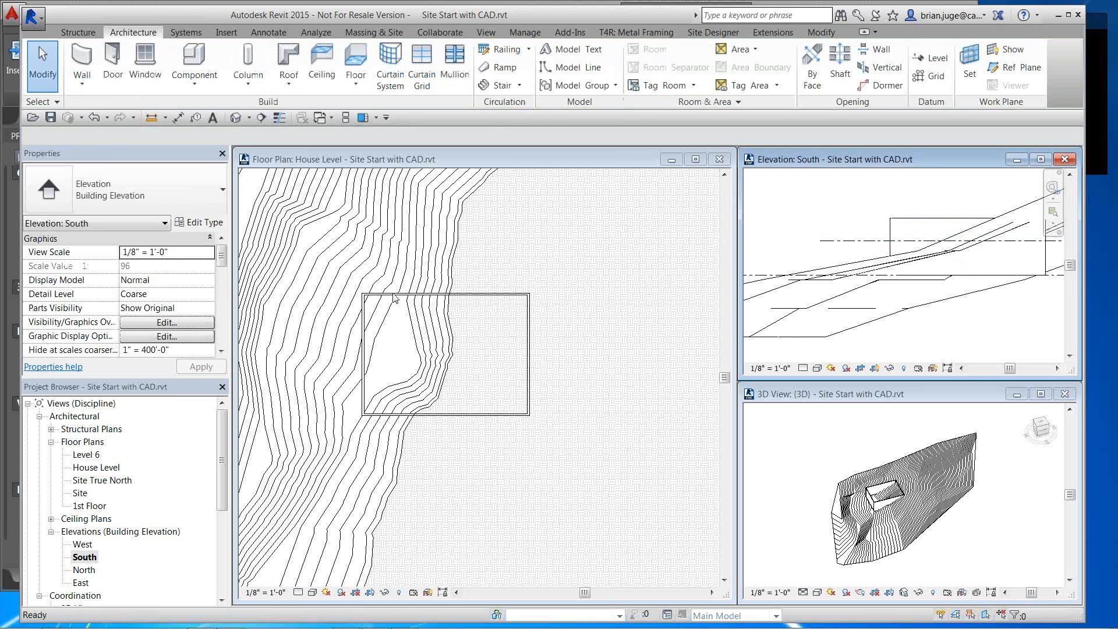
Set the top constraint of all four house walls to Up to level: Level 6
left_click(395, 300)
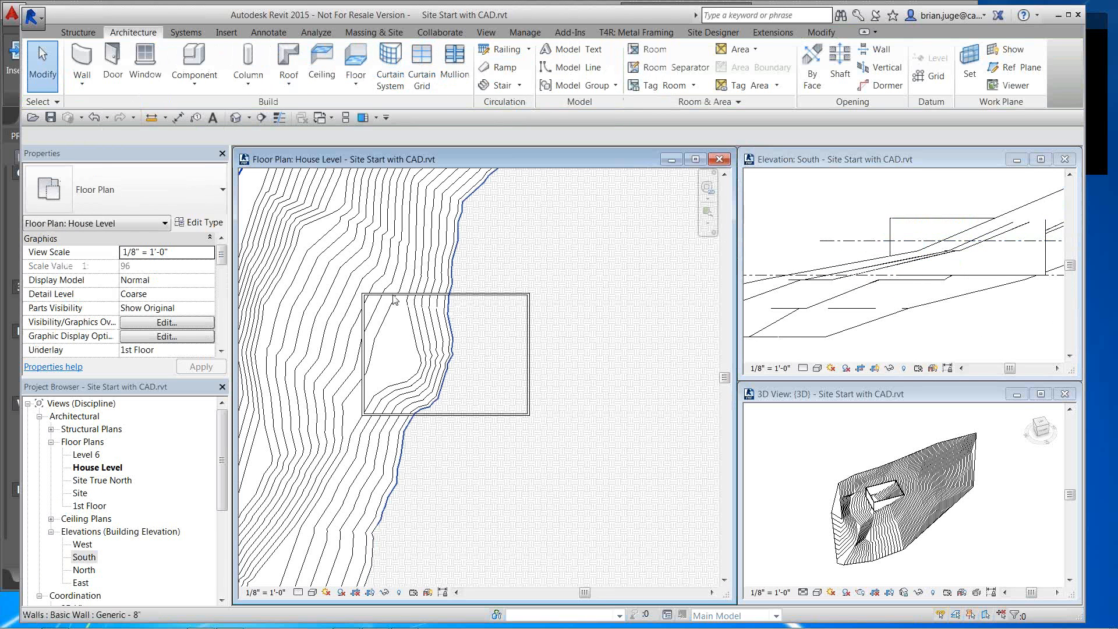
left_click(394, 298)
left_click(394, 299)
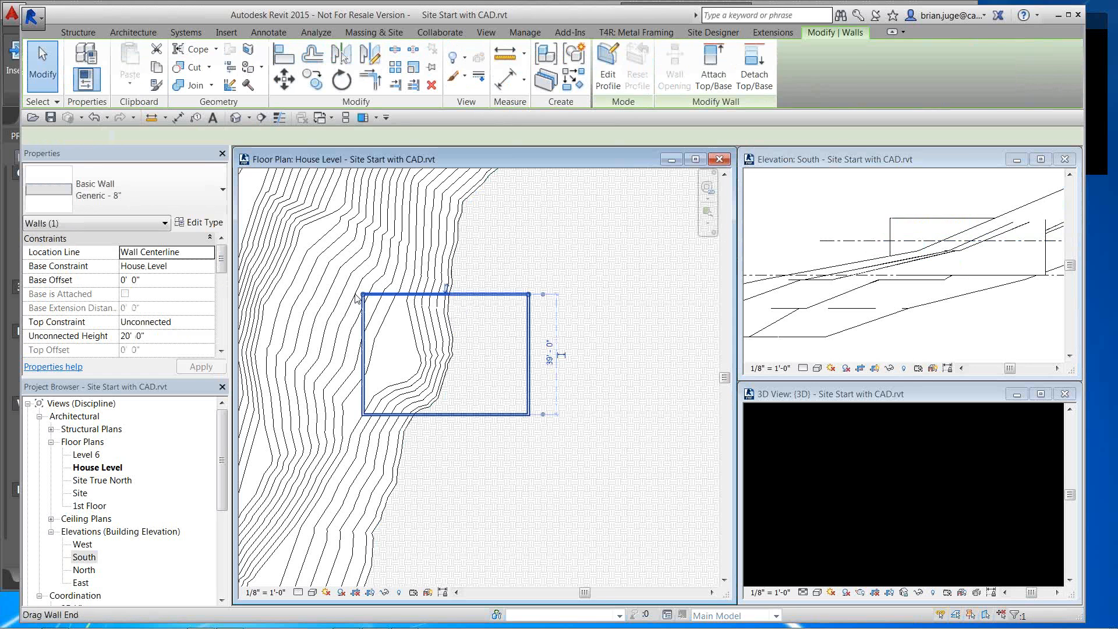
left_click(209, 323)
left_click(209, 324)
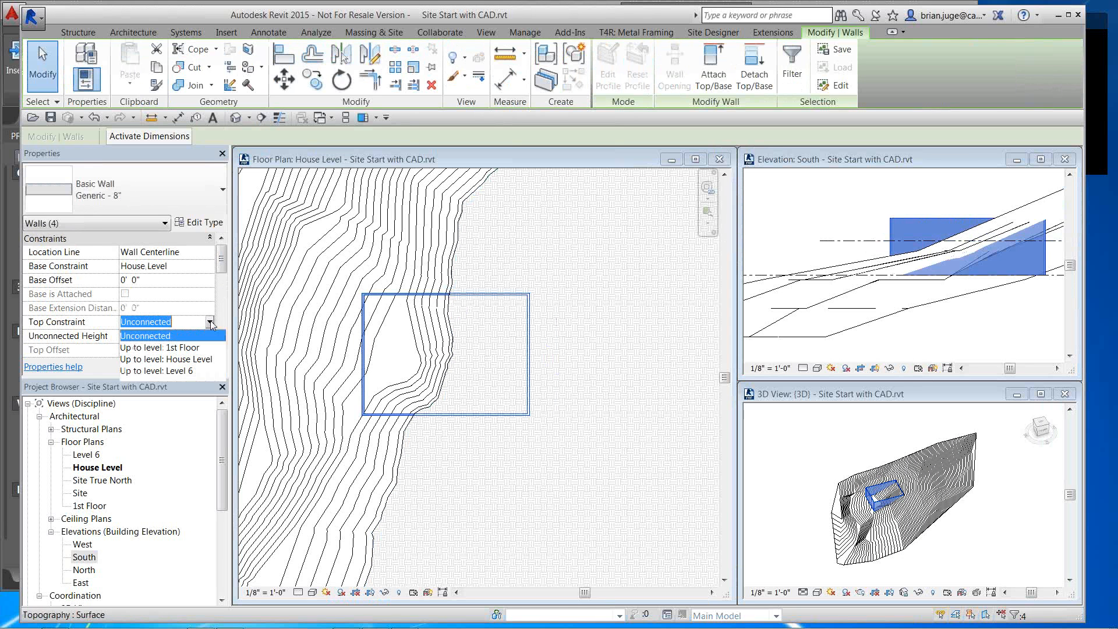
left_click(207, 371)
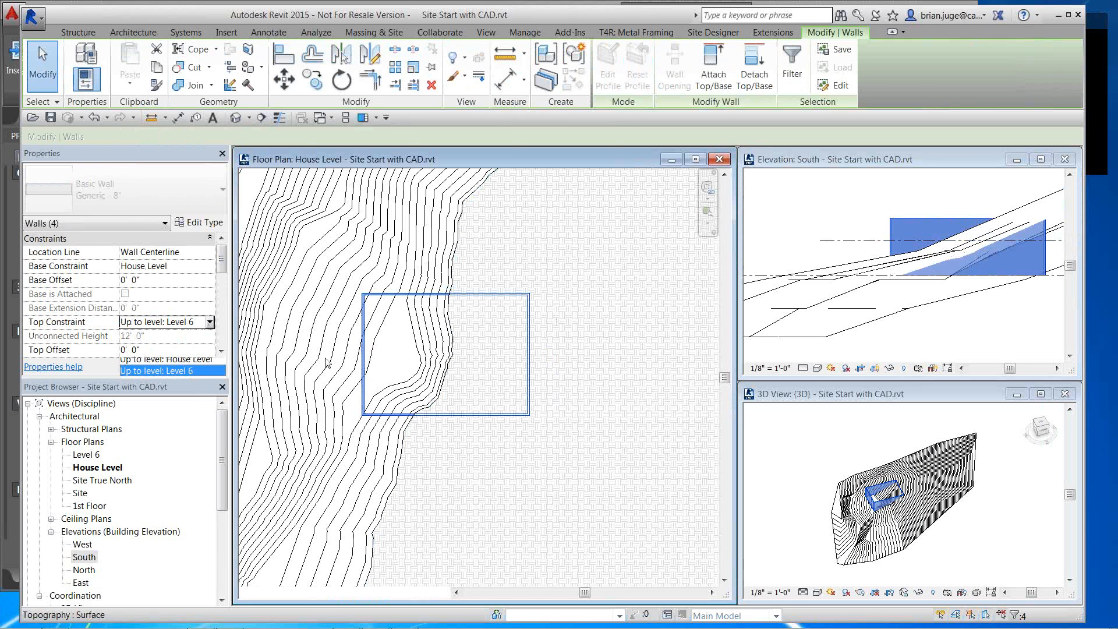
left_click(778, 269)
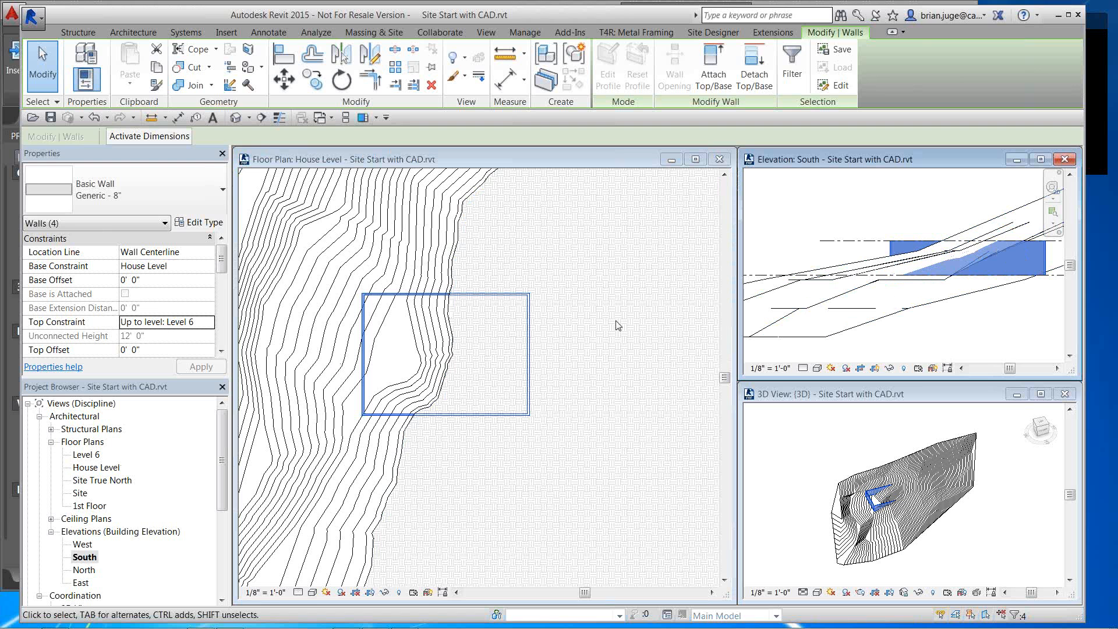
Shift all four house walls slightly west, and pull the east wall in so the building is about 37 ft wide
left_click_drag(363, 341, 347, 342)
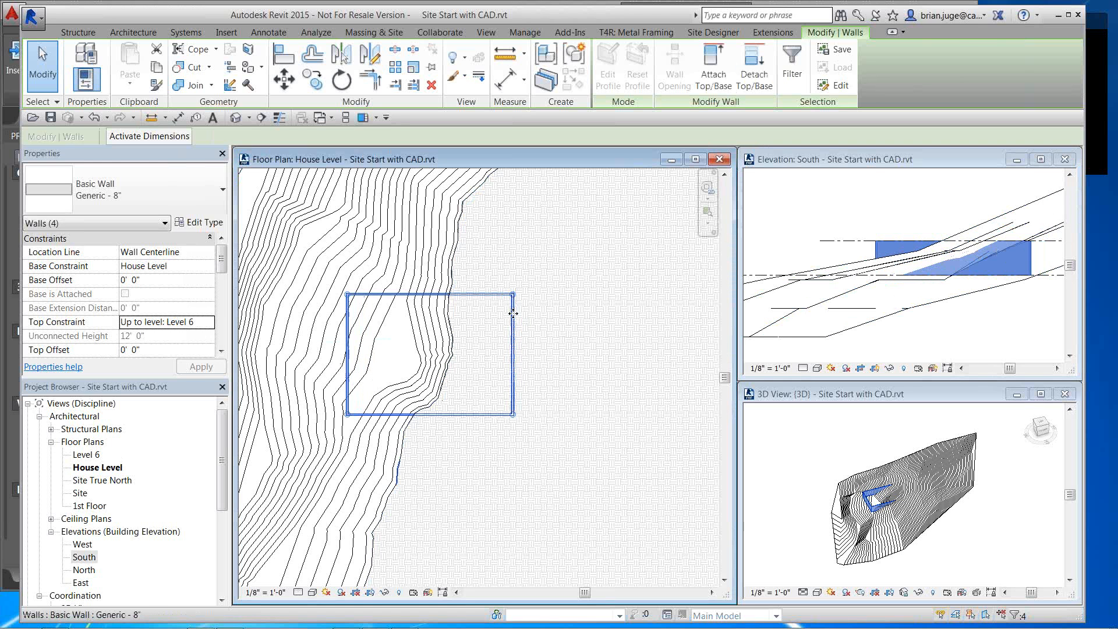
key("Escape")
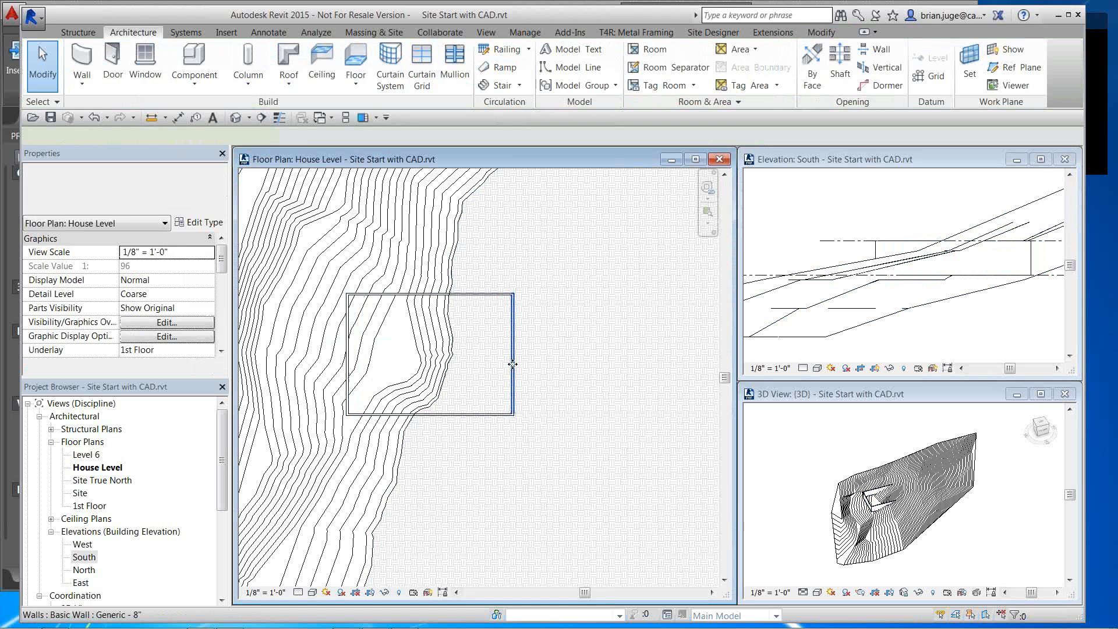
left_click(513, 367)
left_click_drag(513, 367, 463, 368)
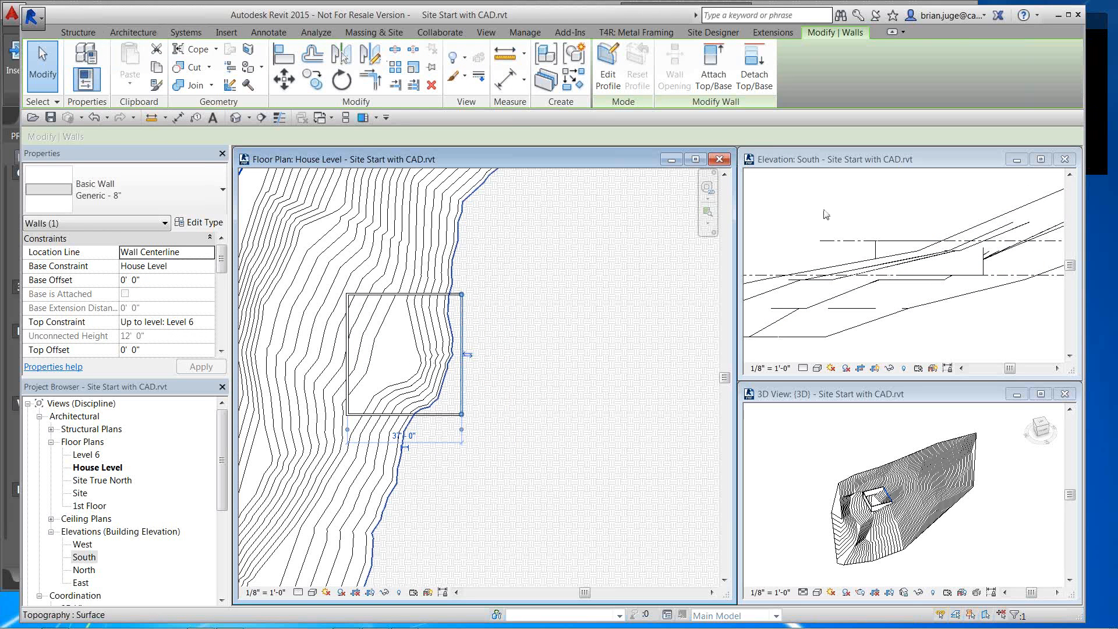
In the Level 6 floor plan, draw a rectangle of structural walls about 39 ft deep, overlapping the lower house and extending east past it
double_click(86, 455)
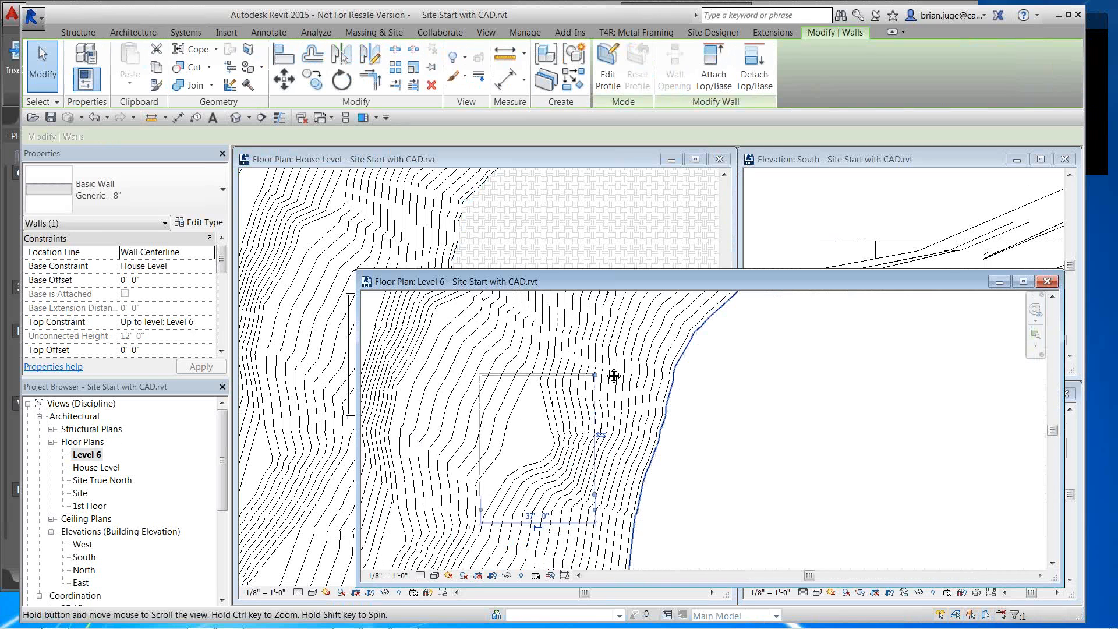
left_click(80, 33)
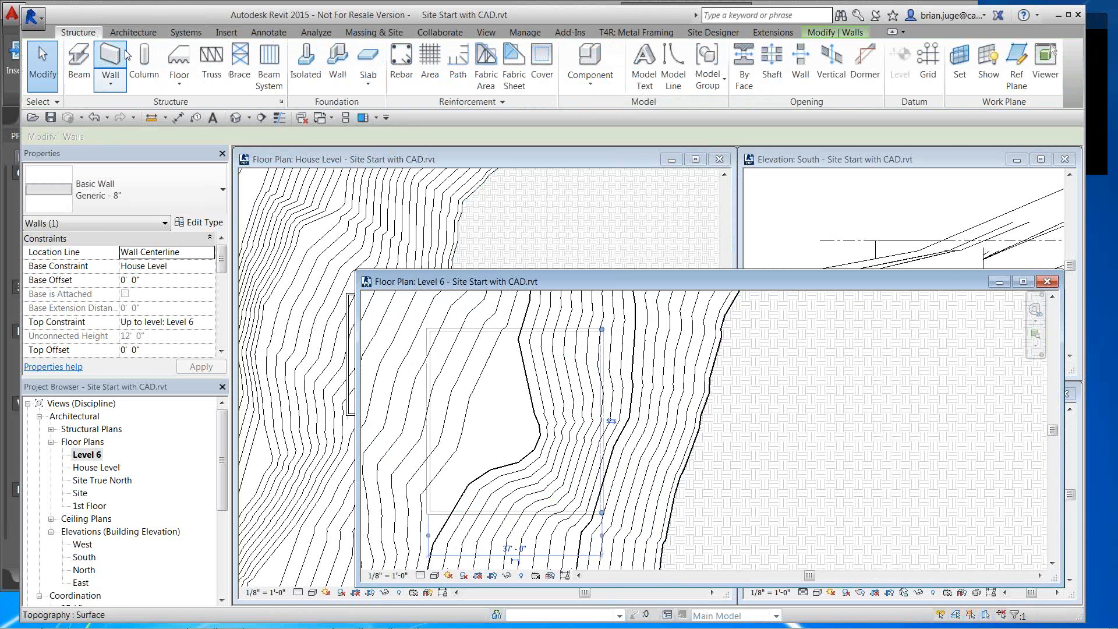
left_click(119, 61)
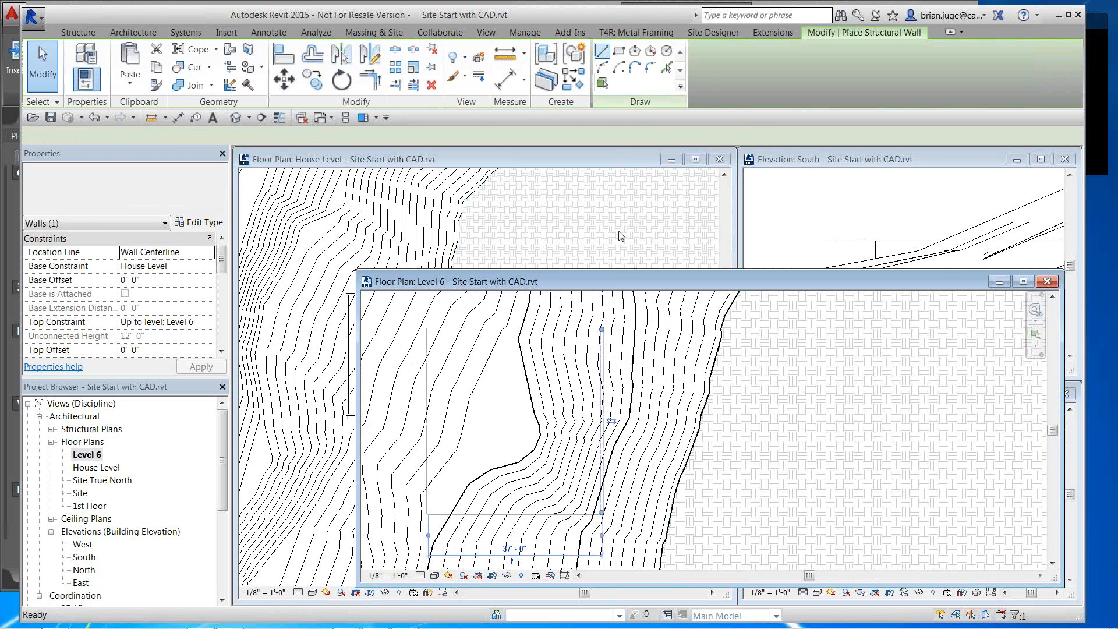
left_click(619, 51)
left_click(500, 328)
left_click(568, 442)
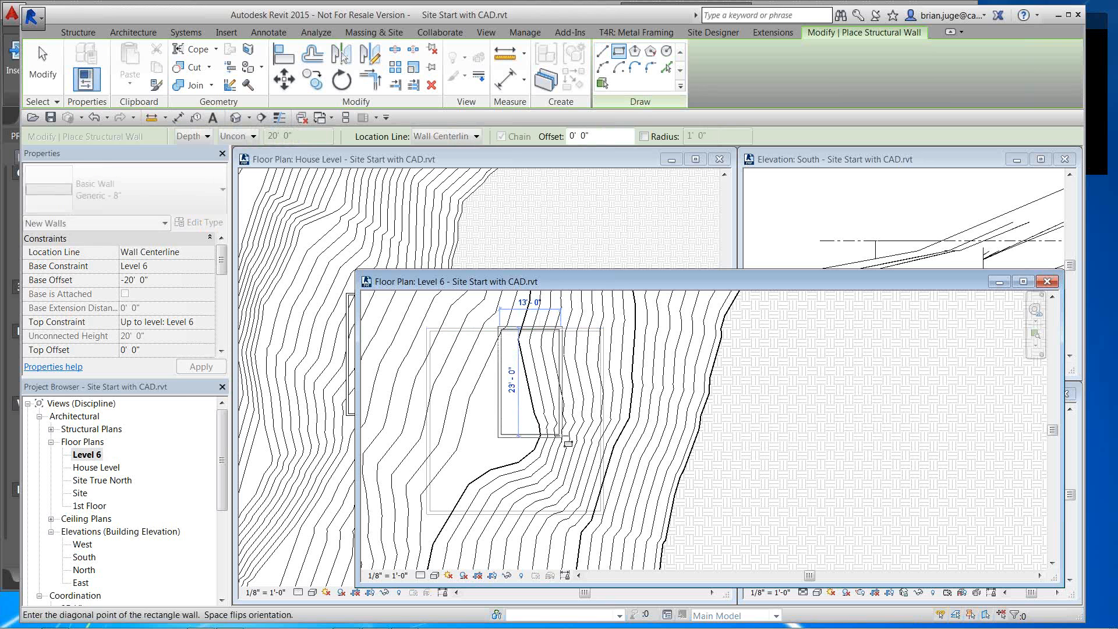
scroll(492, 321, "up", 3)
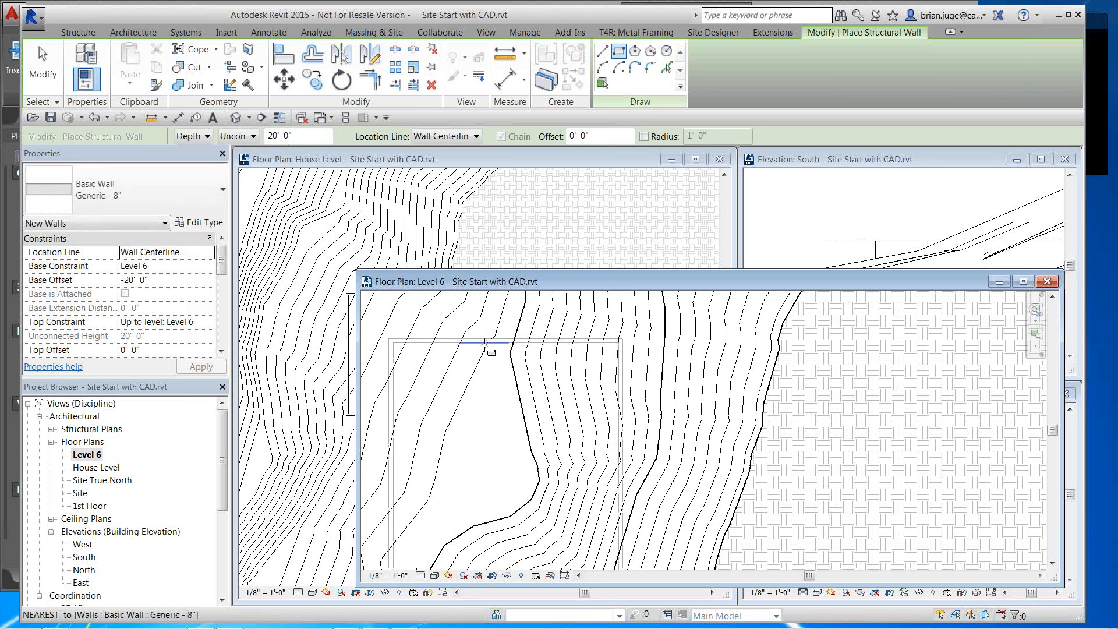
left_click(488, 345)
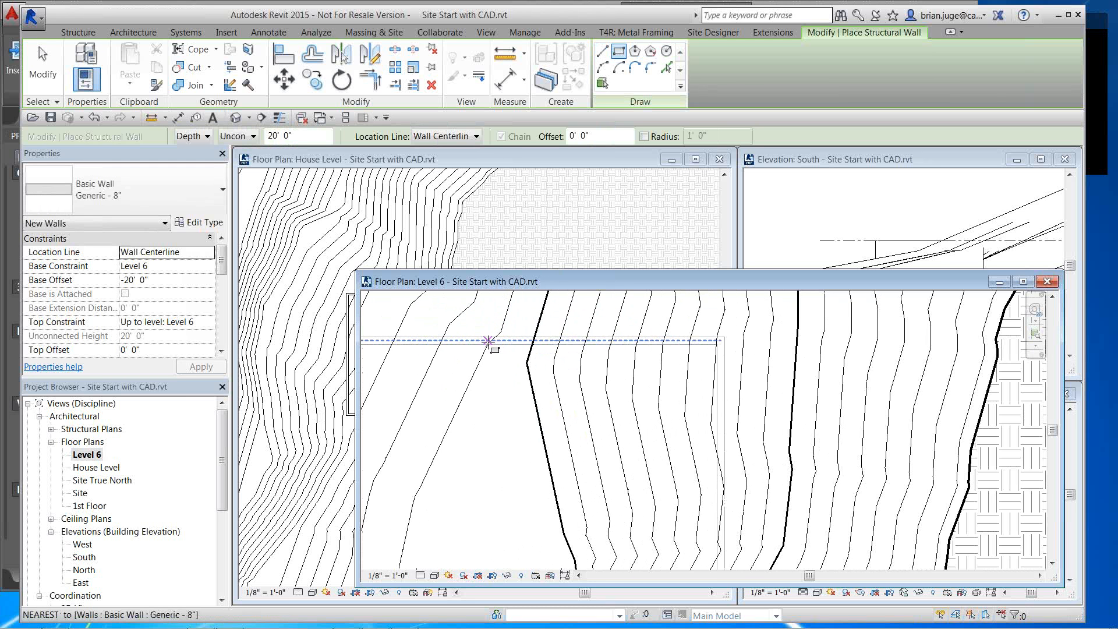
scroll(488, 345, "down", 2)
middle_click_drag(582, 443, 573, 381)
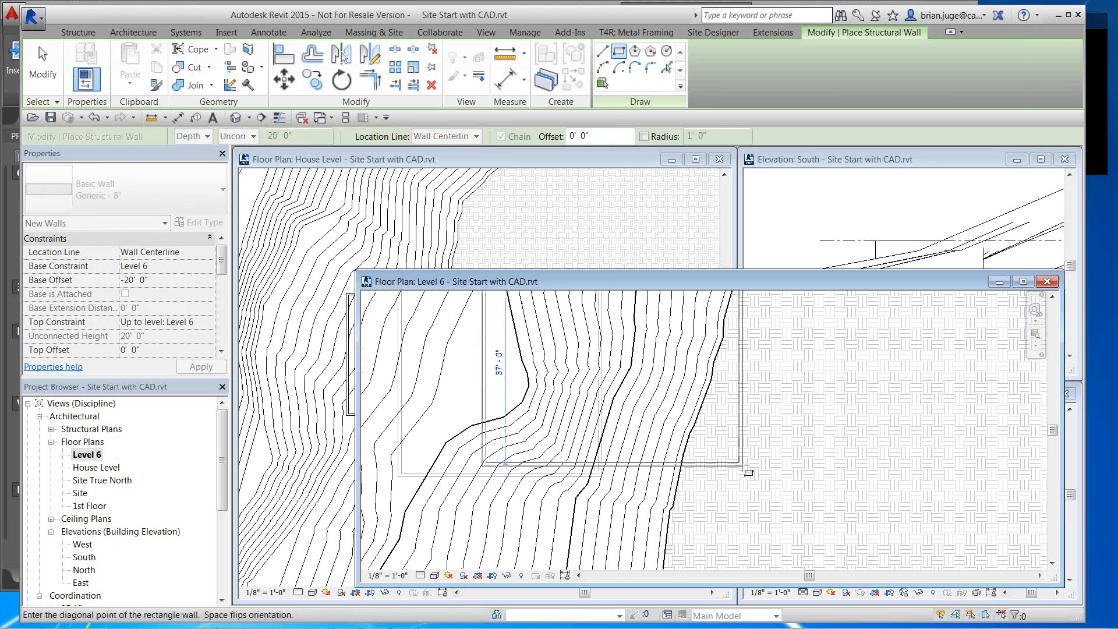
left_click(775, 475)
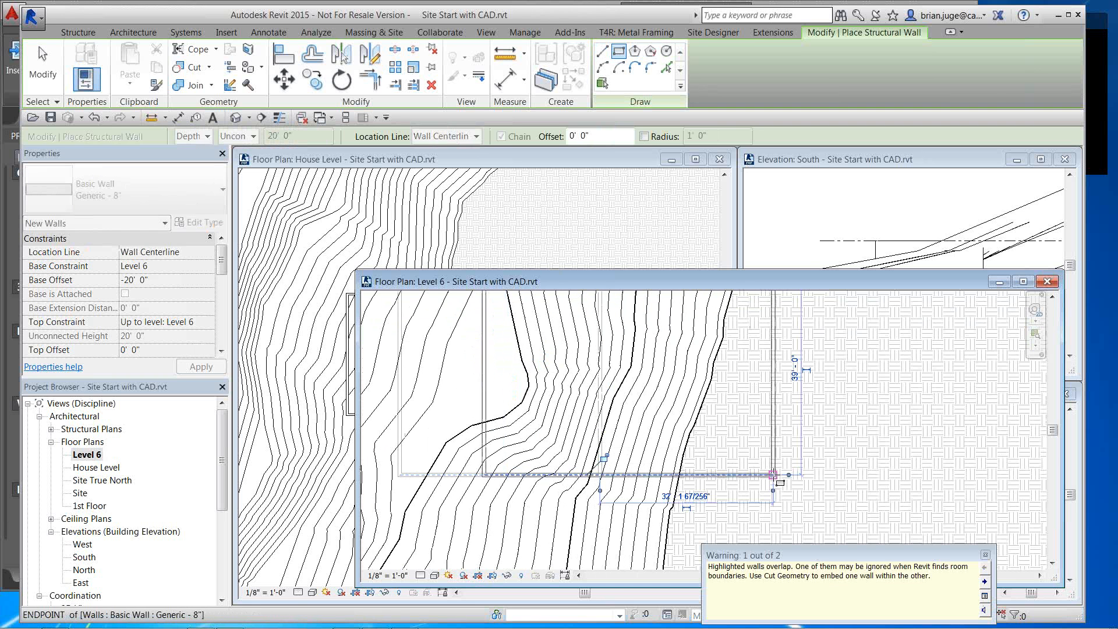
key("Escape")
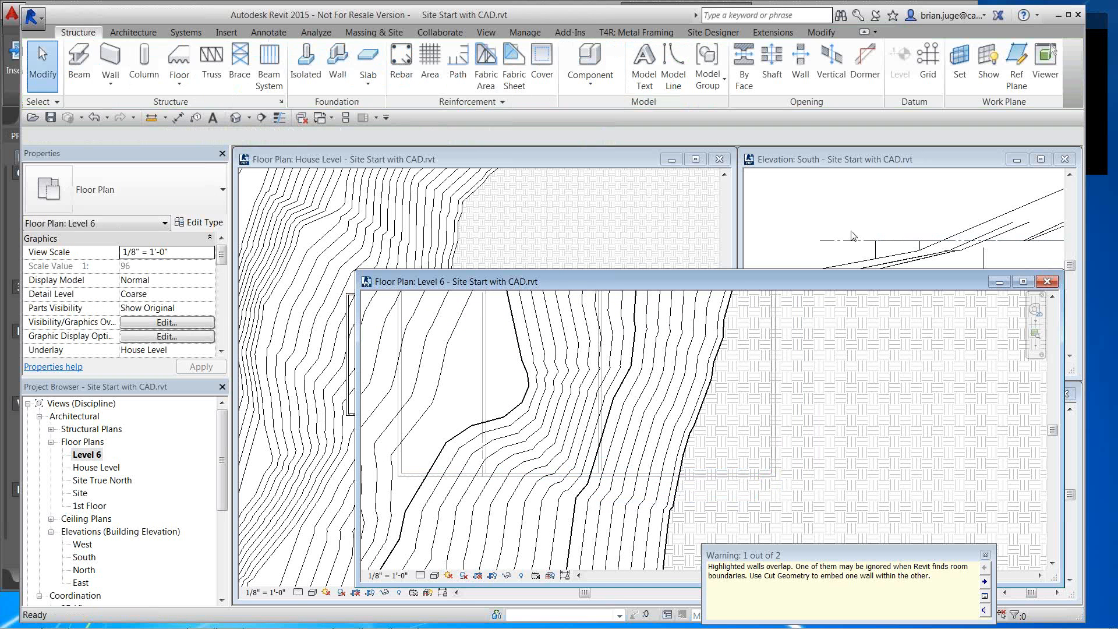
Set the four upper structural walls' top offset to 12 ft and base offset to 0, keeping both constraints at Level 6
left_click(852, 236)
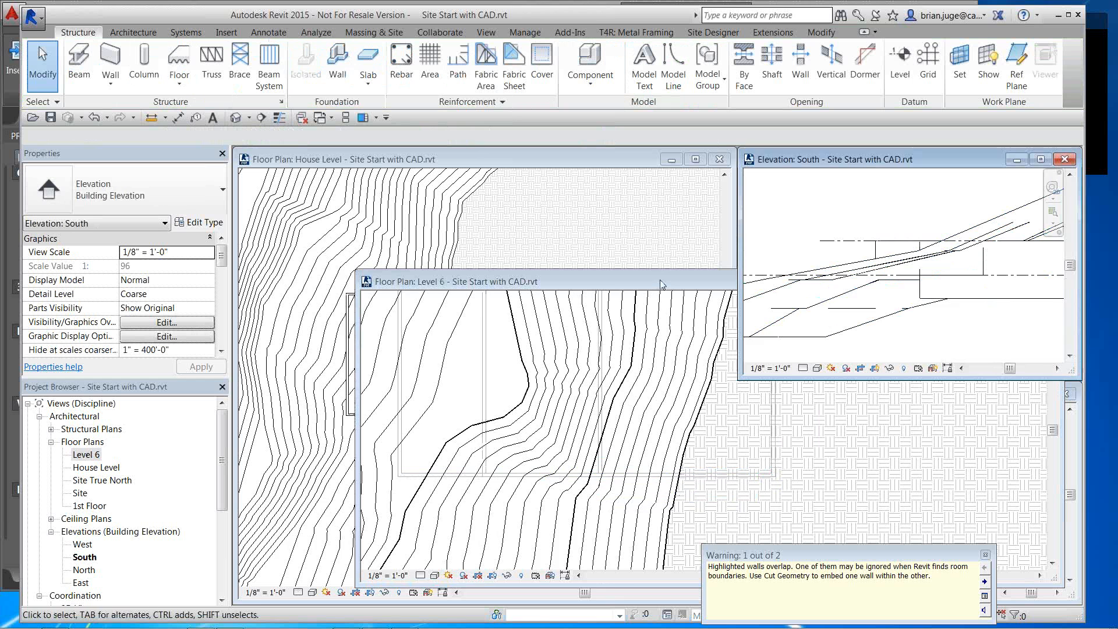
left_click_drag(659, 281, 505, 257)
left_click(892, 257)
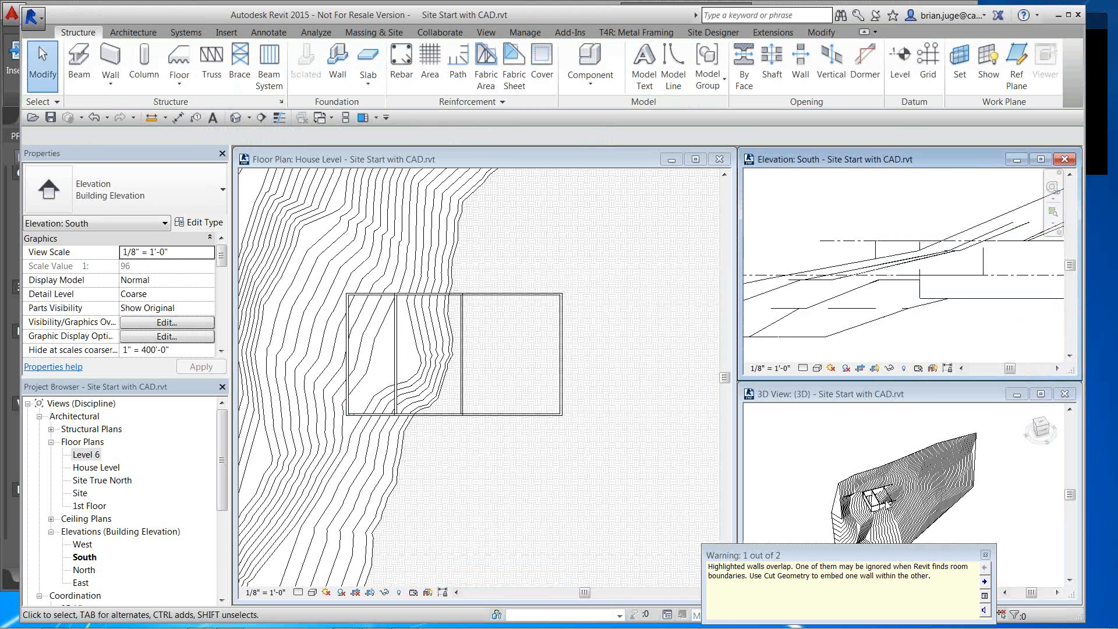
left_click(890, 508)
scroll(887, 506, "up", 5)
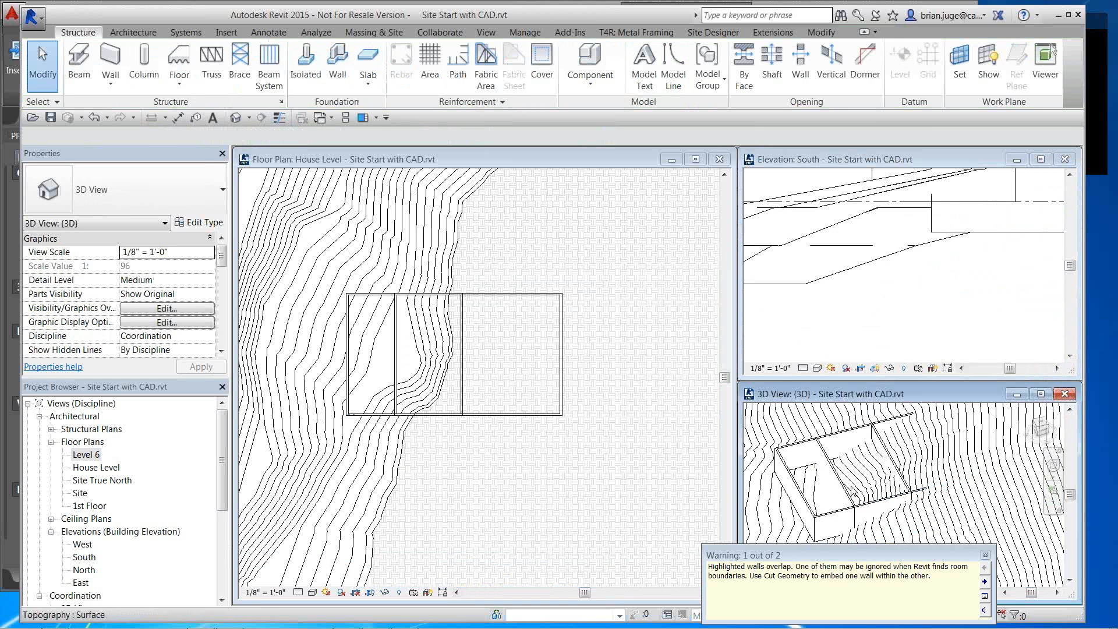
left_click(846, 489)
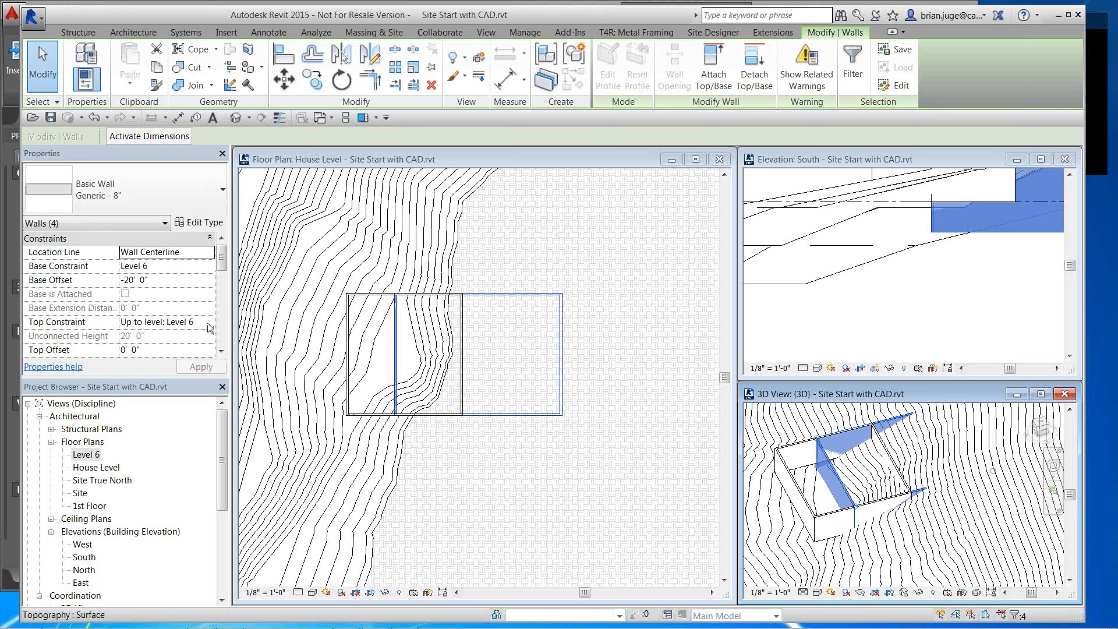
left_click(210, 324)
left_click(208, 324)
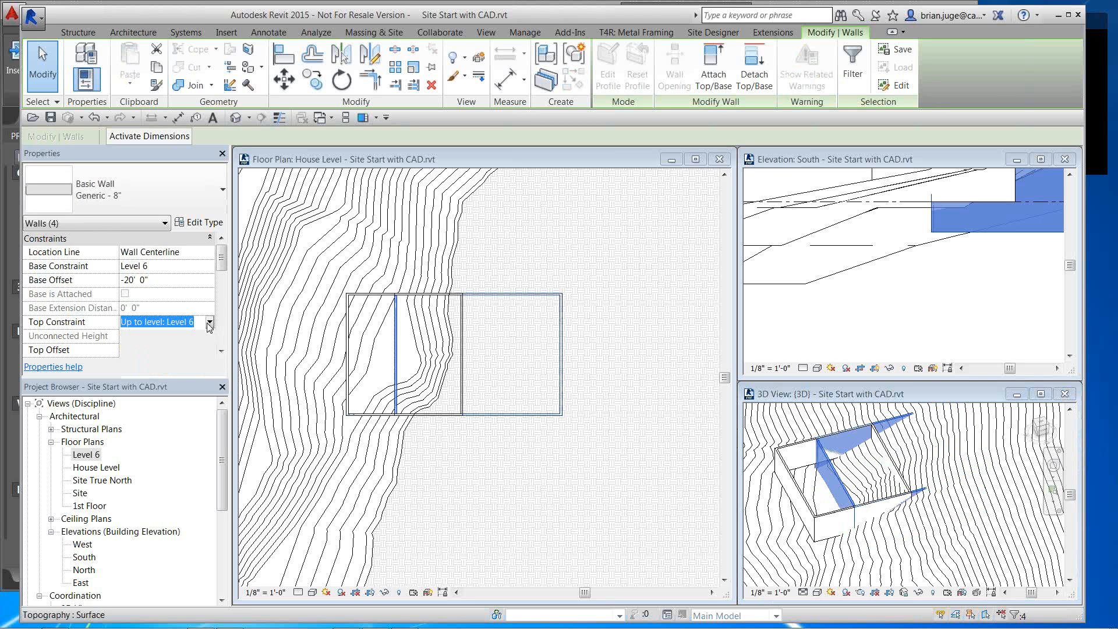
left_click(179, 347)
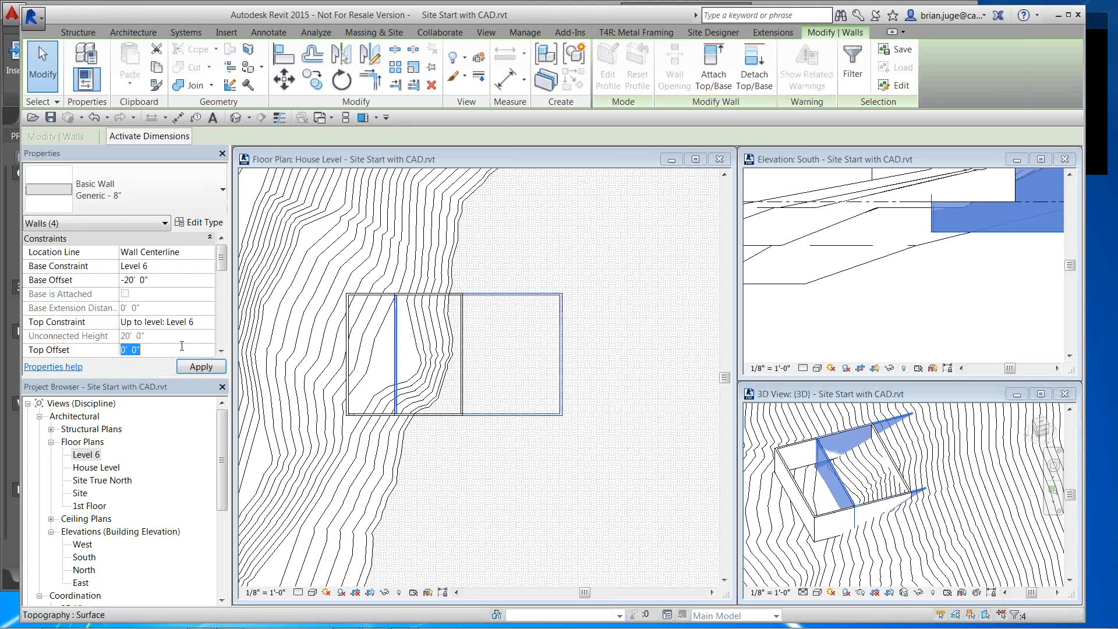
type("12")
left_click(168, 281)
type("0")
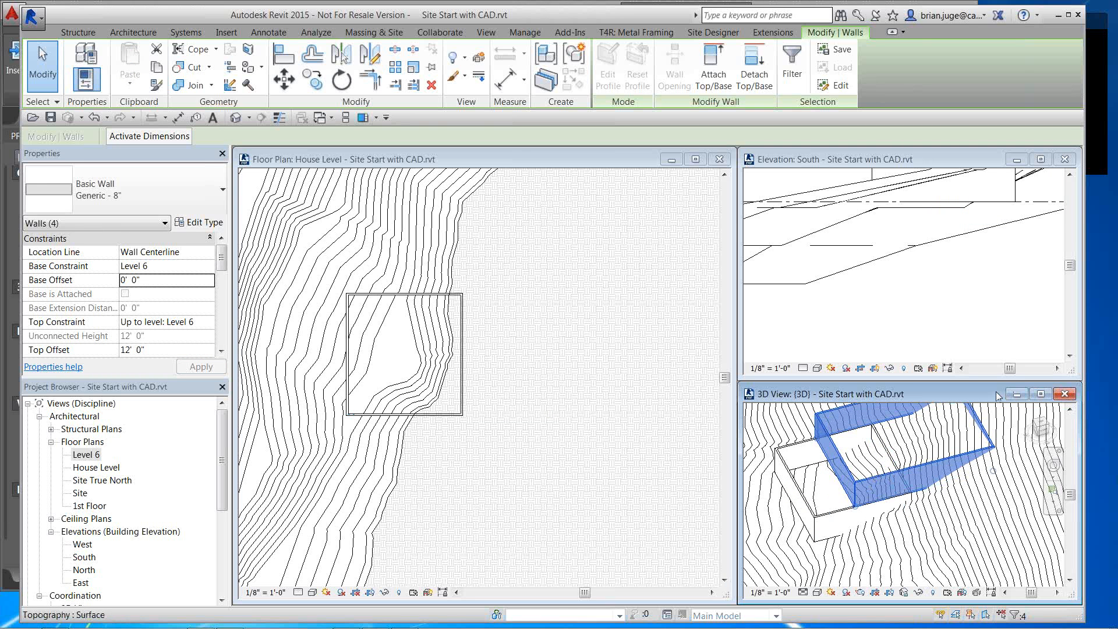
Select all eight lower and upper house walls in an enlarged 3D view and create a model group named Group house 1
left_click_drag(998, 396, 962, 330)
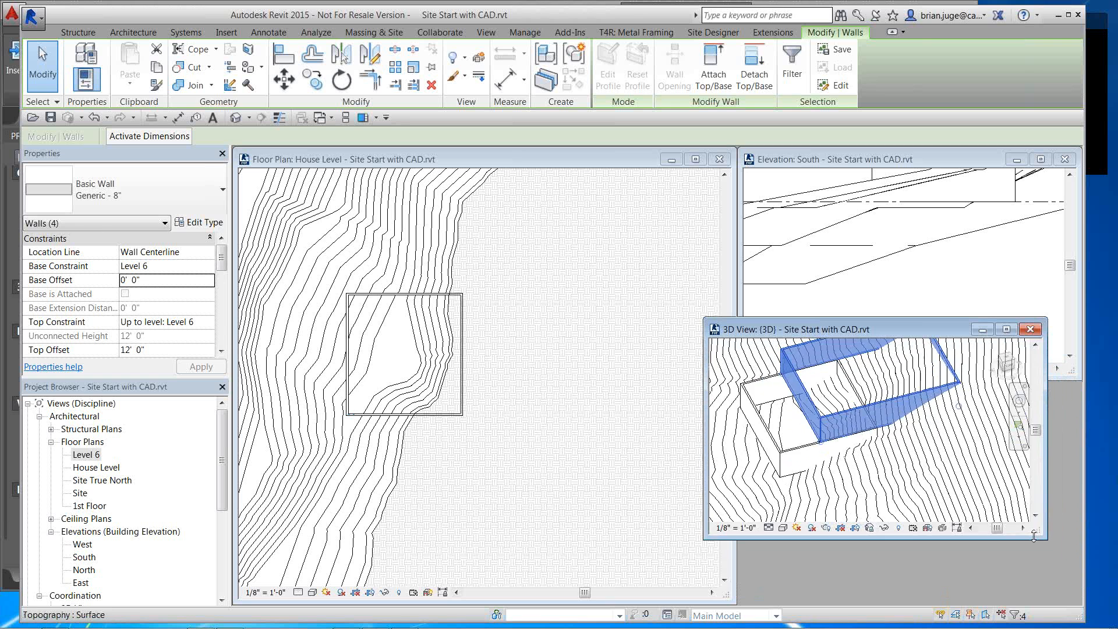
left_click_drag(1034, 536, 1034, 594)
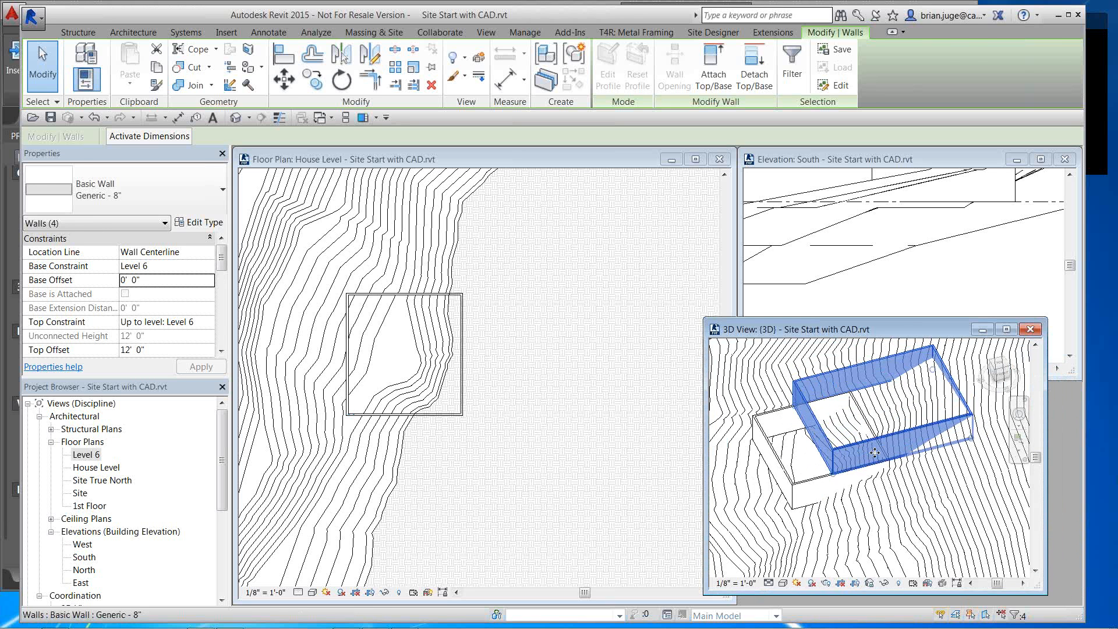
scroll(875, 452, "down", 2)
key("Escape")
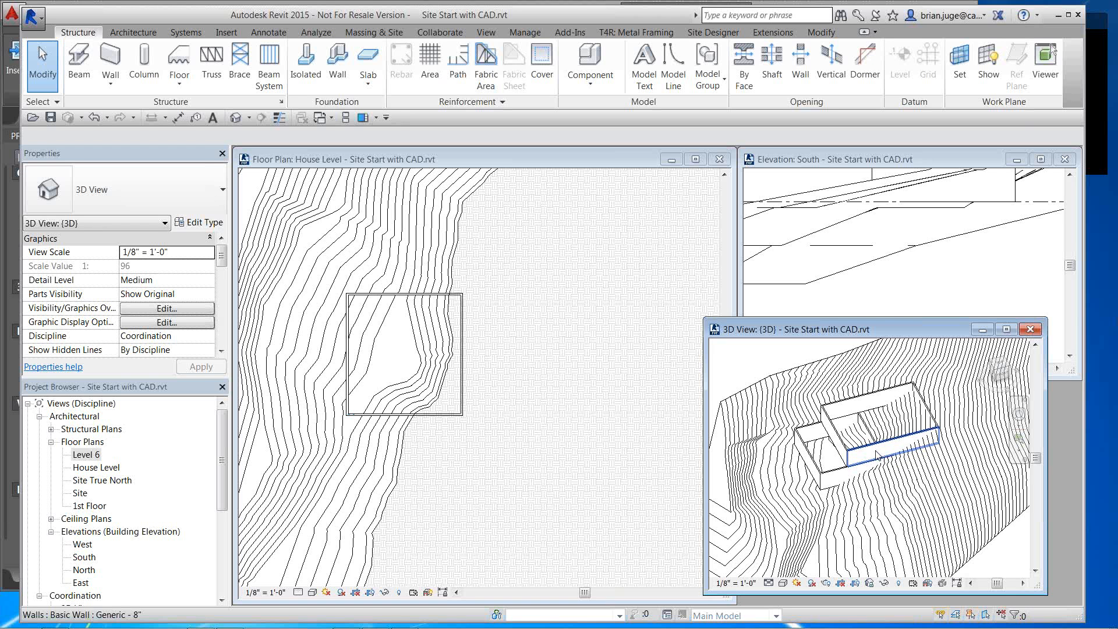
left_click_drag(760, 353, 957, 511)
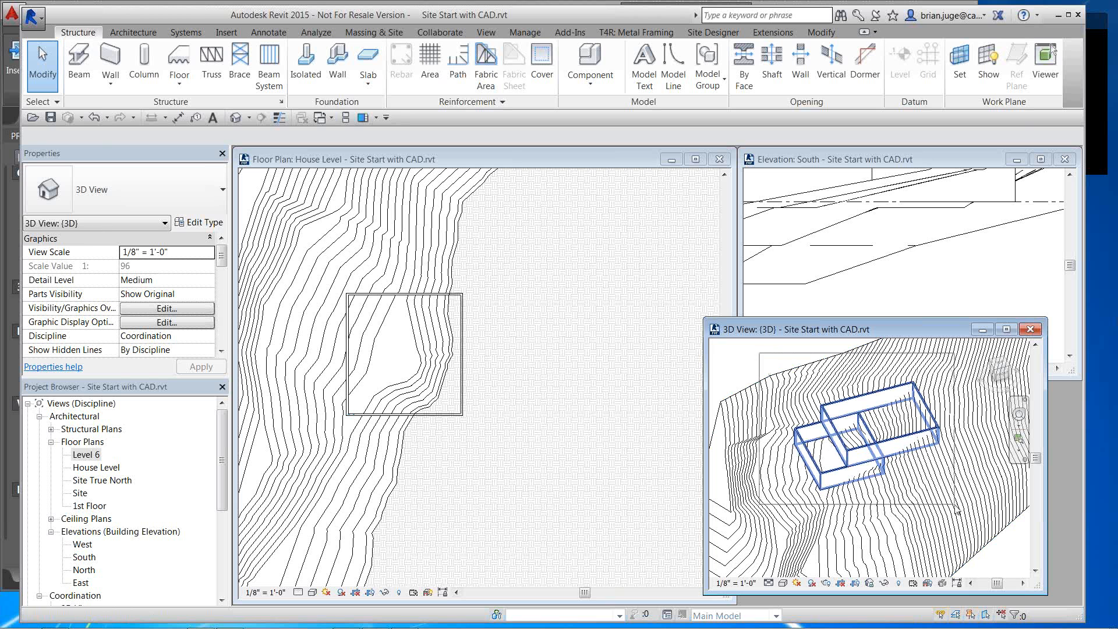
left_click_drag(957, 511, 958, 511)
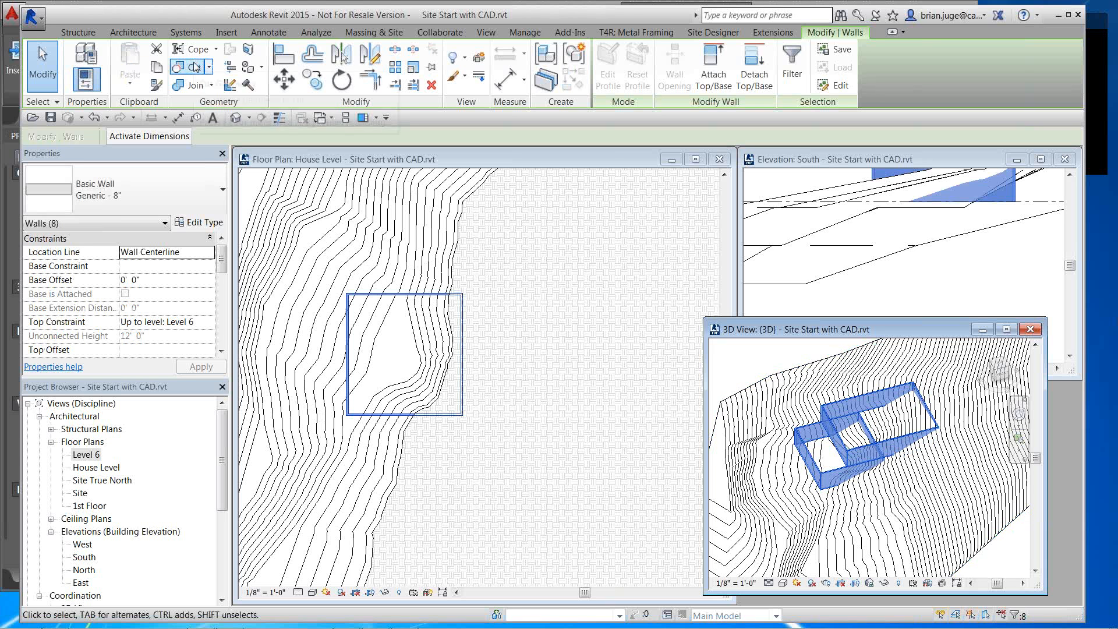
left_click(564, 57)
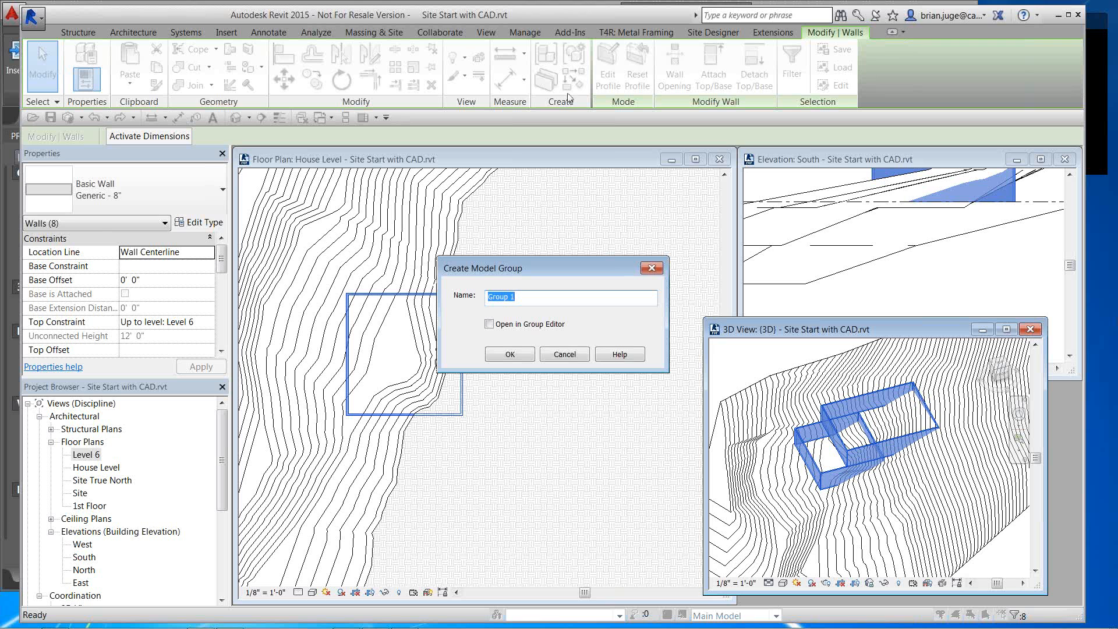
type("Group ho")
type("usew")
left_click(524, 355)
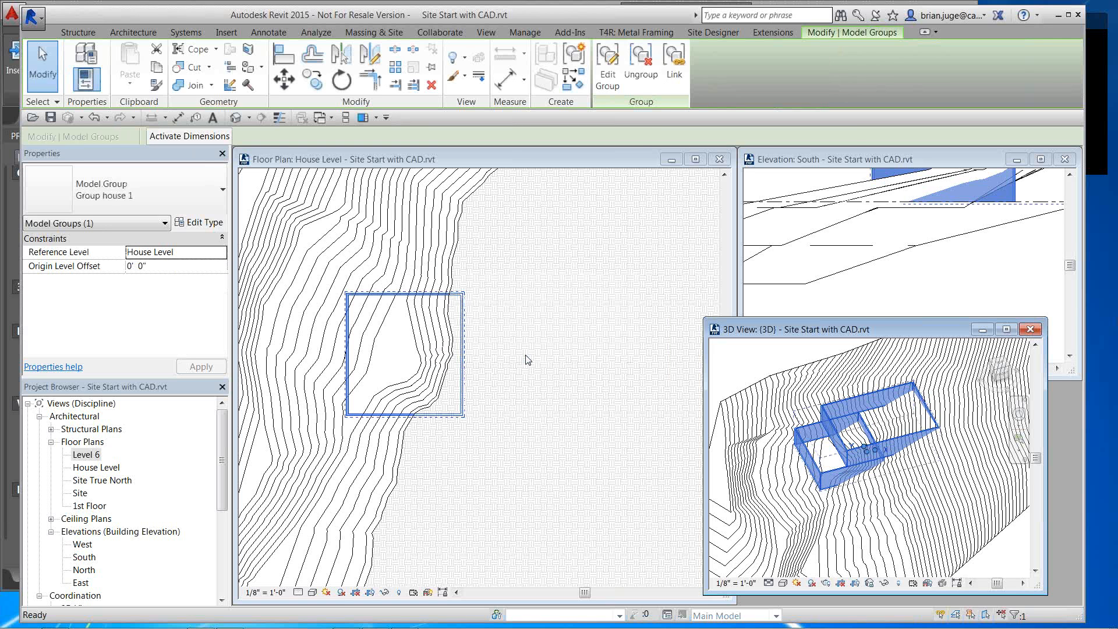
Convert the house group to a link with a new project file, saved under the group's name in the Webinars folder Topo Basics 2014
left_click(676, 70)
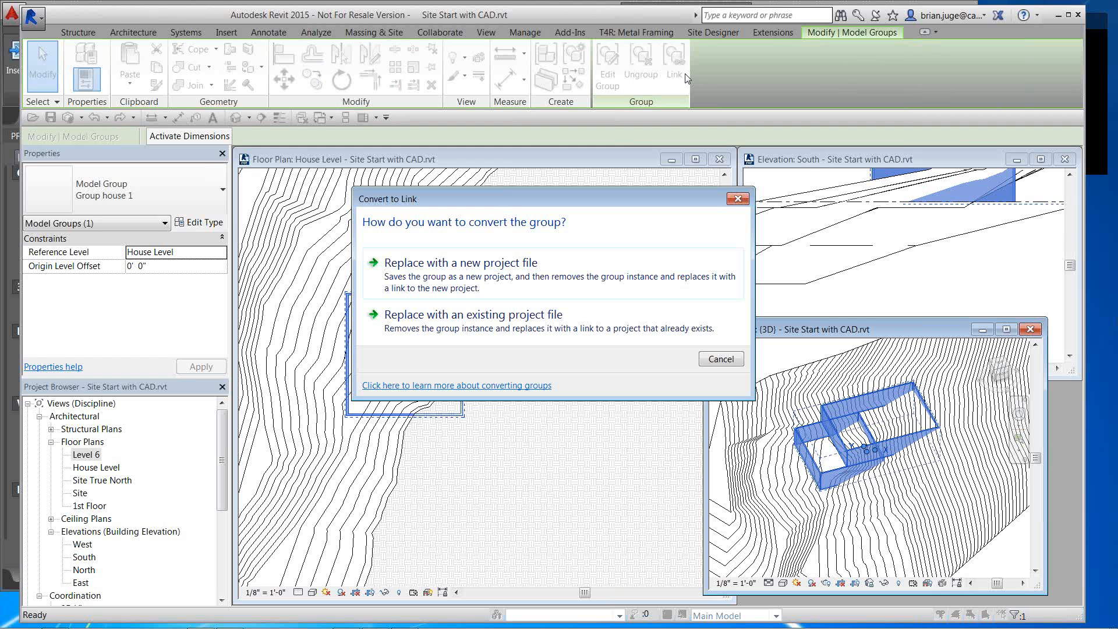
left_click(473, 265)
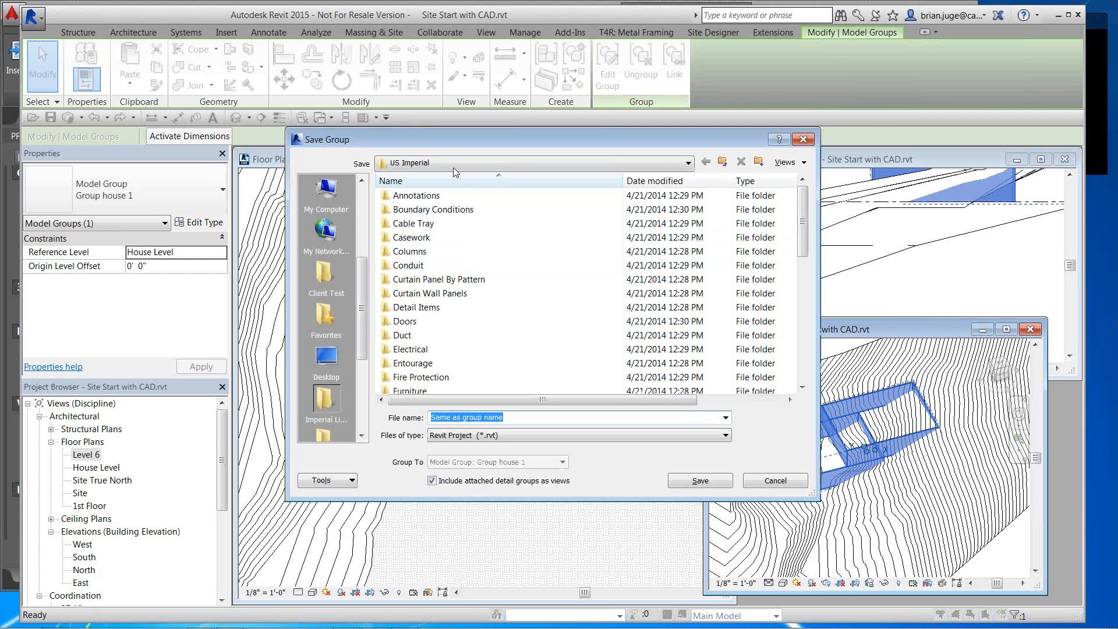
left_click_drag(362, 309, 362, 240)
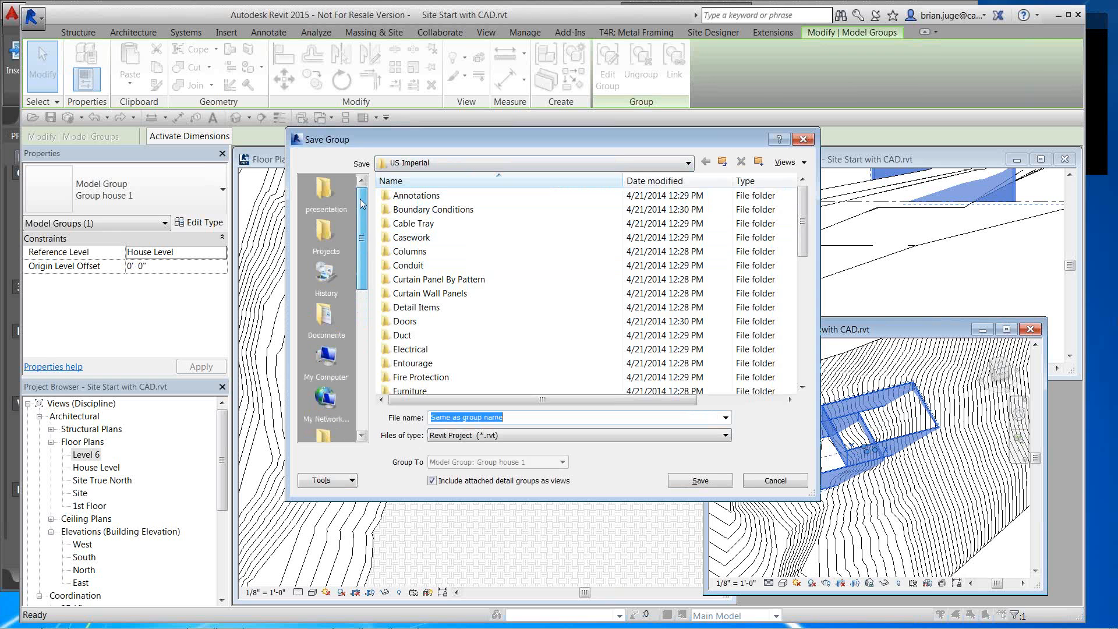
left_click(322, 198)
scroll(403, 325, "down", 3)
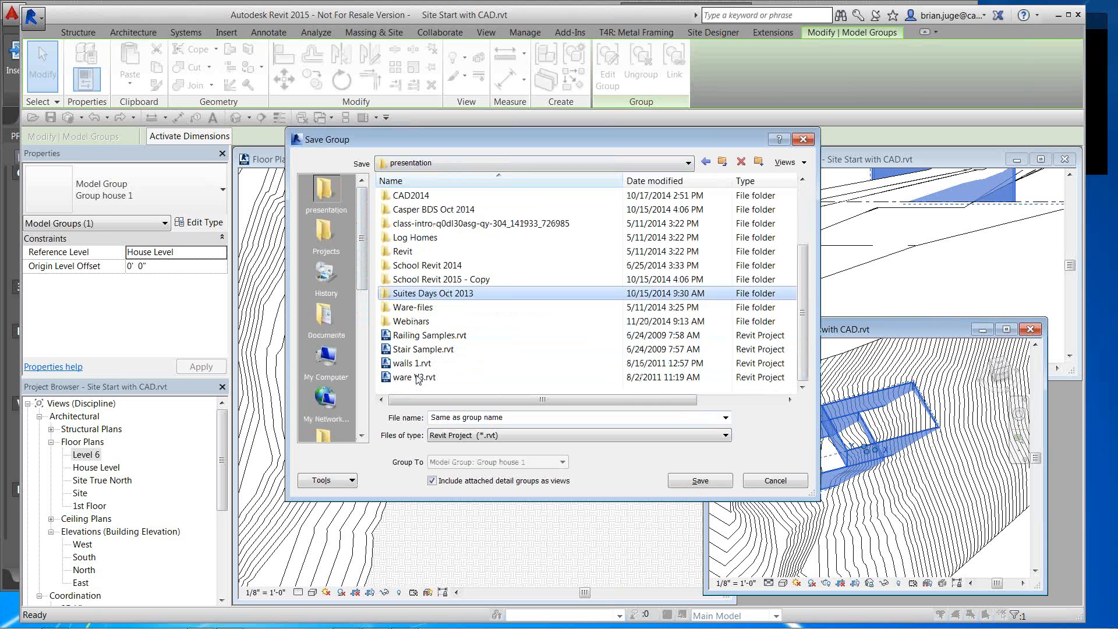
double_click(404, 325)
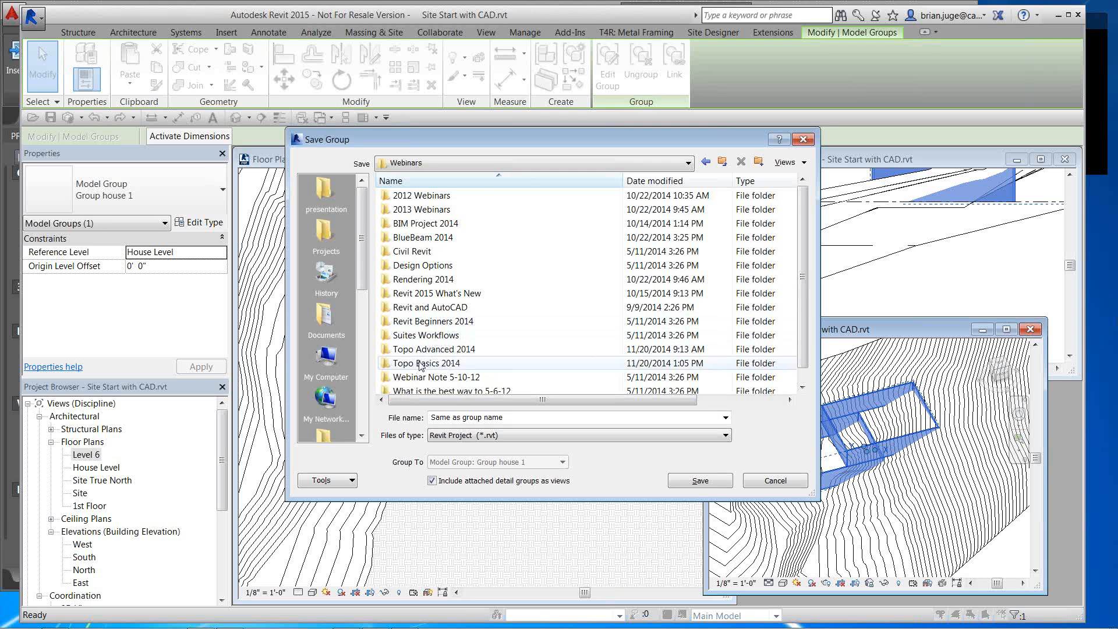
double_click(418, 361)
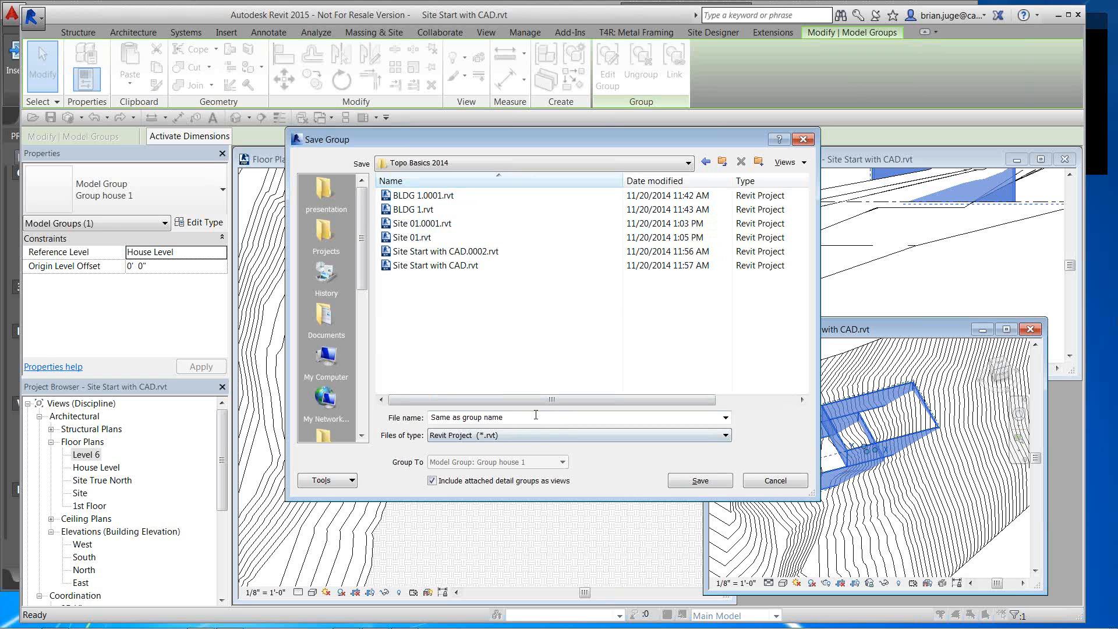
left_click(682, 483)
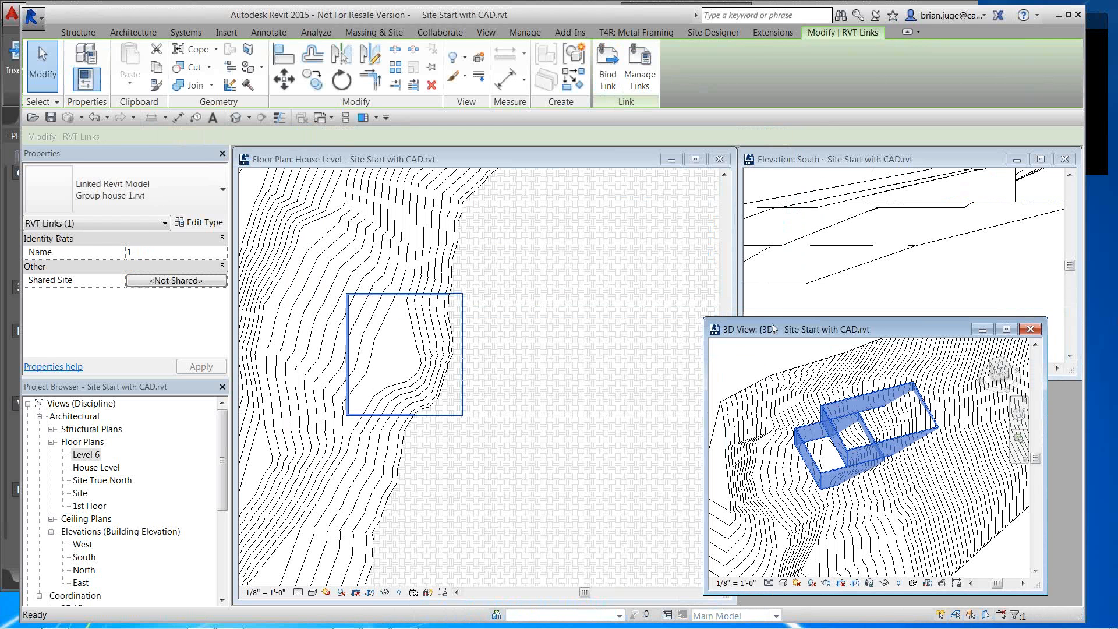
Preview Group house 1.rvt in the Topo Basics 2014 folder without opening it
left_click(34, 118)
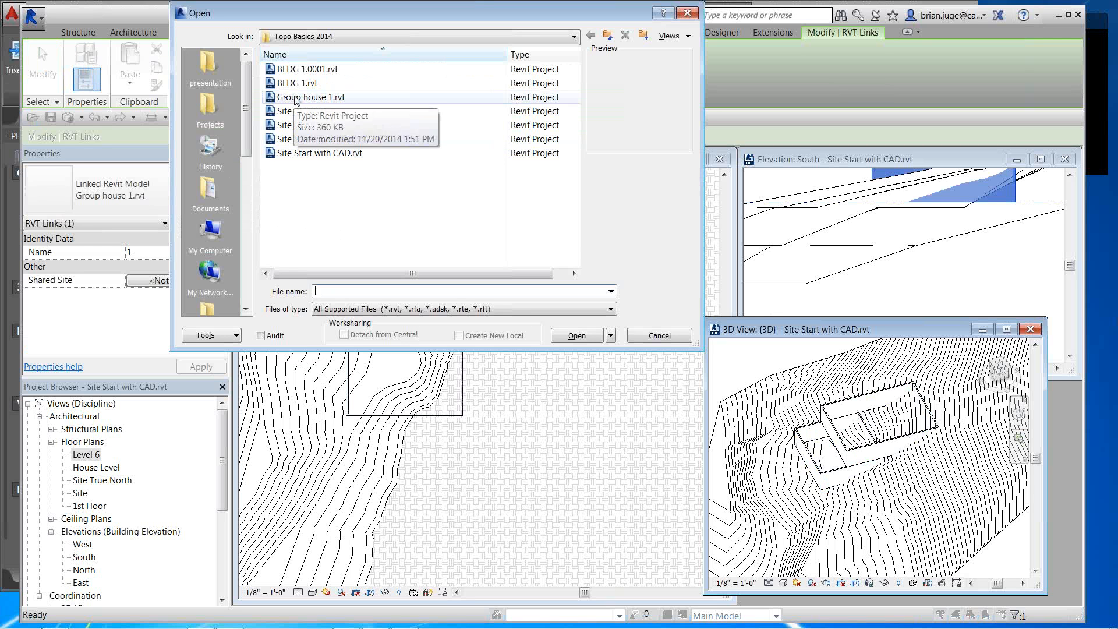
left_click(303, 98)
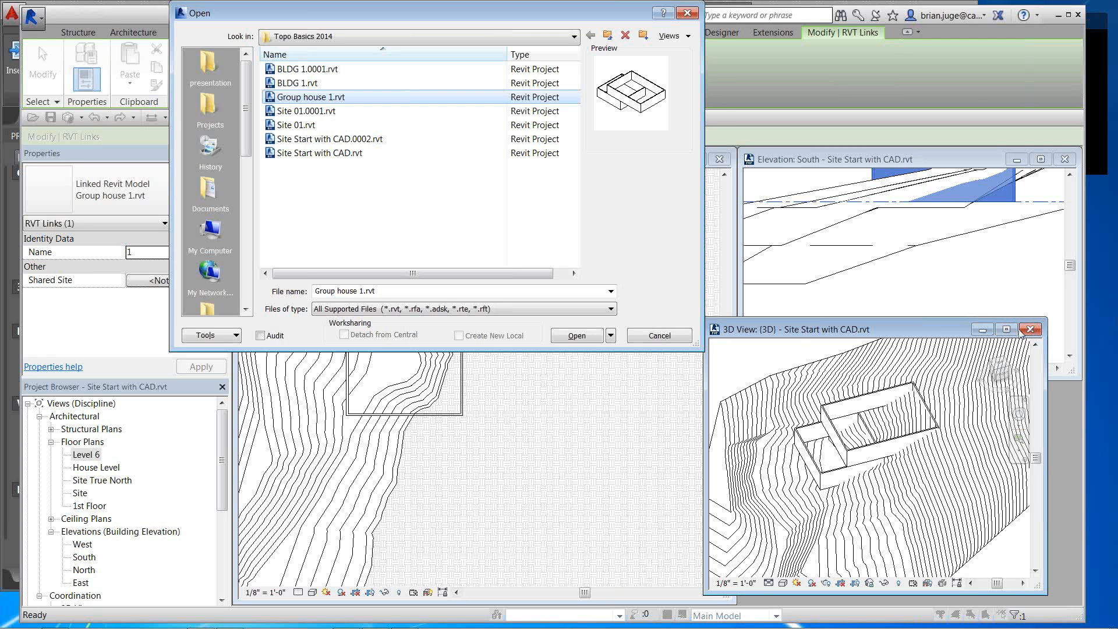
left_click(687, 340)
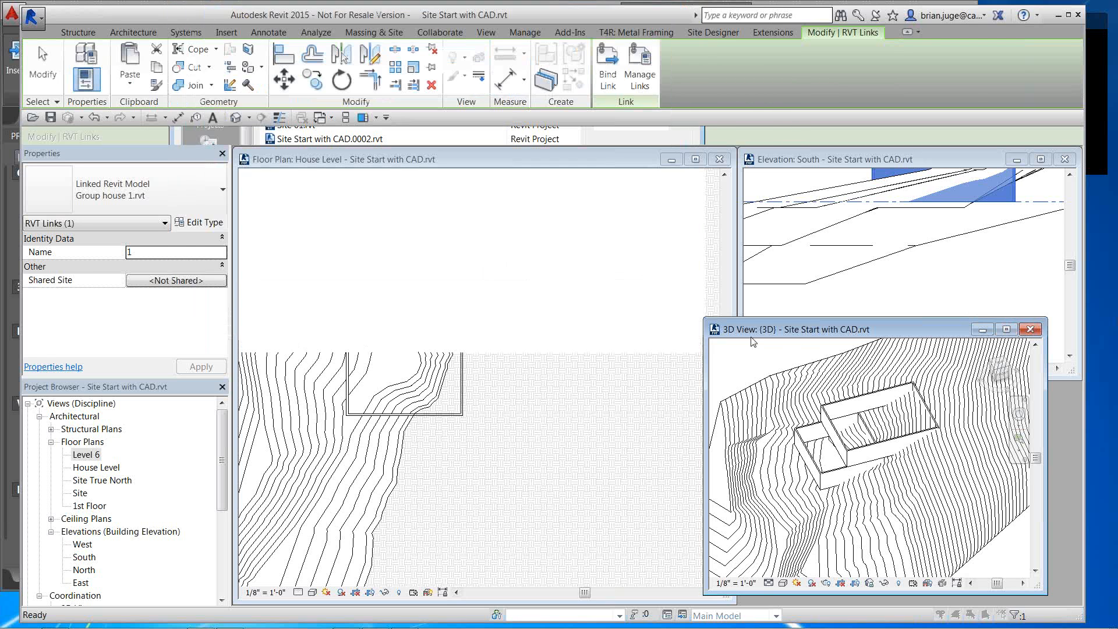
Close the 3D view and the South elevation view, leaving the House Level plan open
left_click(1029, 330)
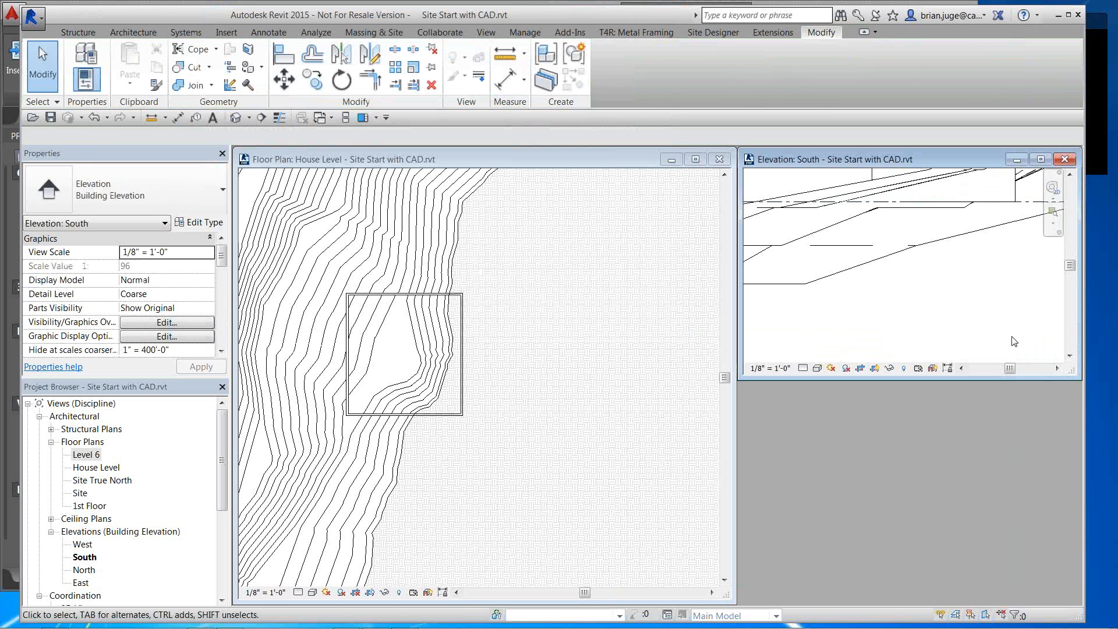
left_click(1062, 160)
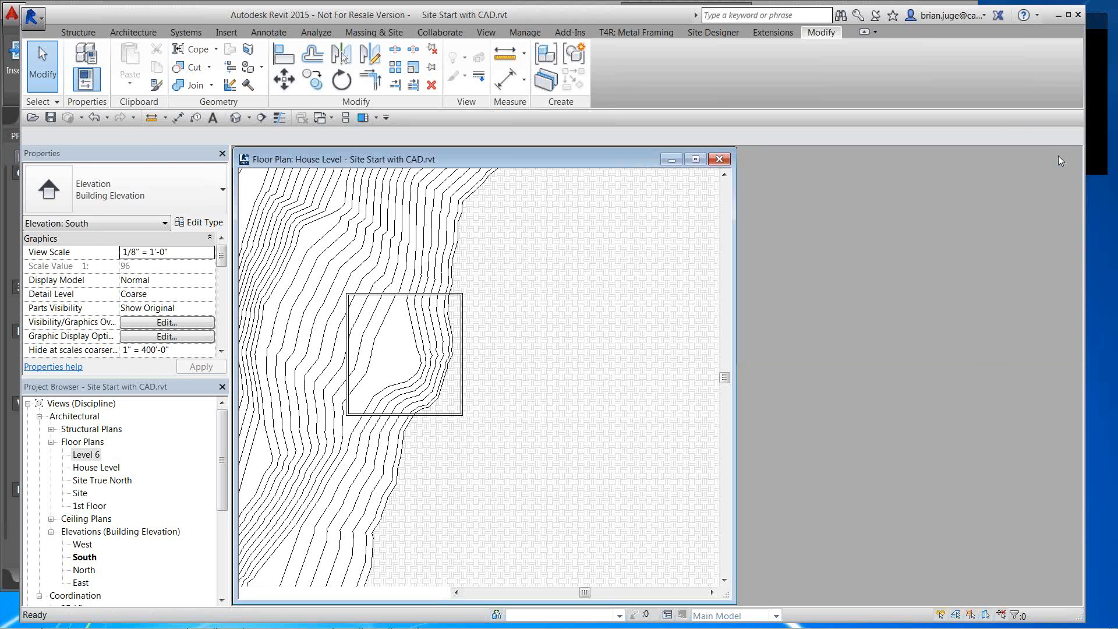
Minimize the House Level plan and open Site 01.rvt from the Topo Basics 2014 folder
left_click(672, 160)
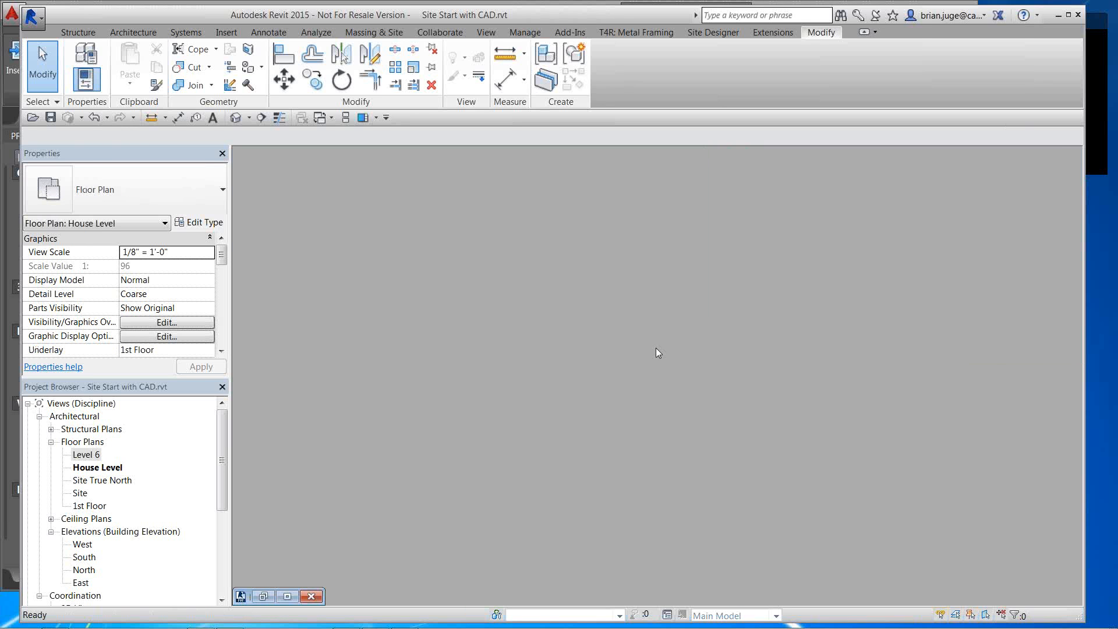
left_click(33, 117)
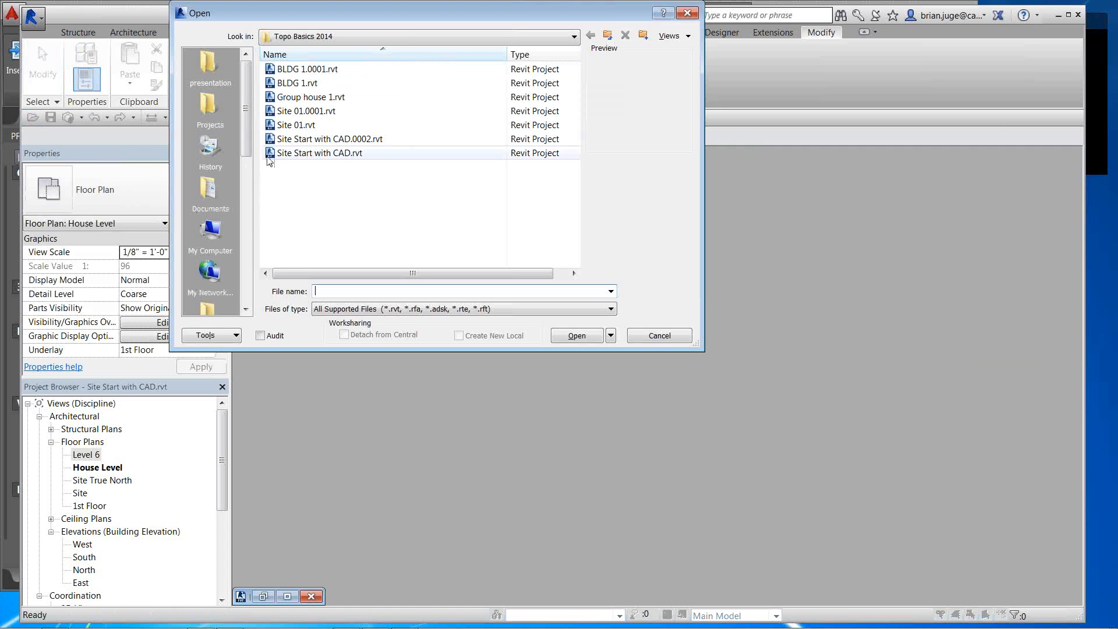
left_click(291, 126)
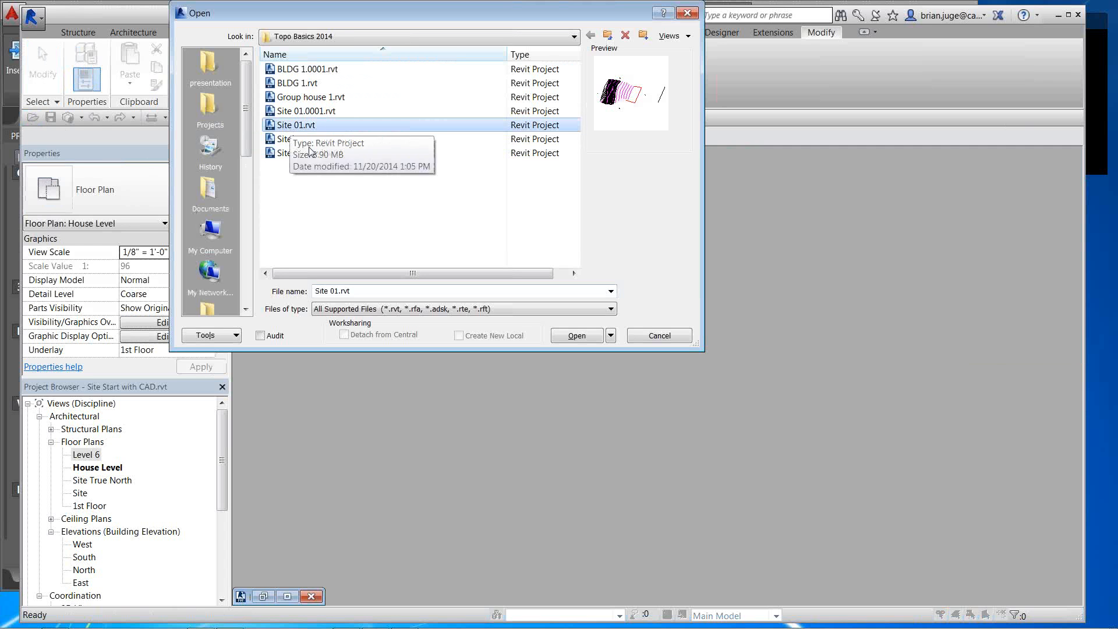
left_click(582, 337)
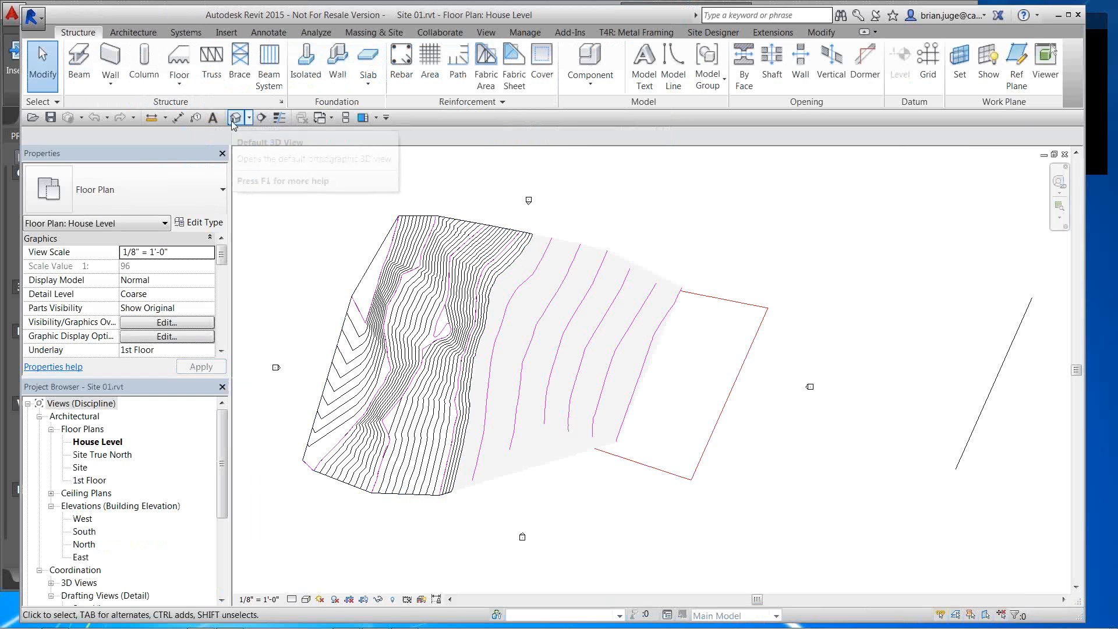
Show the site in the default 3D view and orbit around the toposurface and property lines
left_click(234, 120)
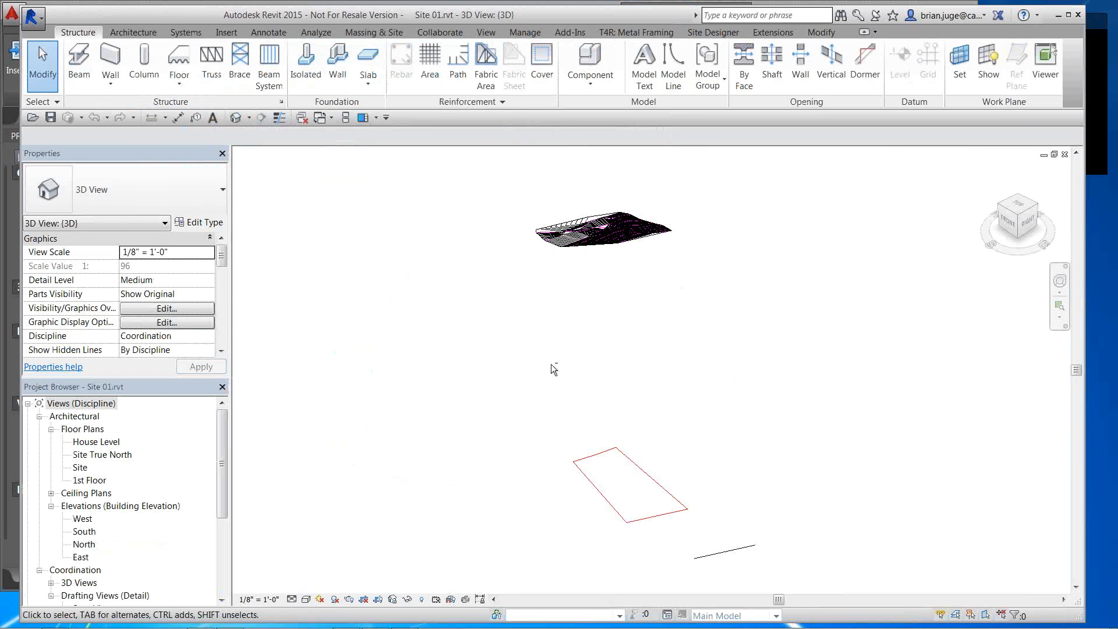
middle_click_drag(551, 365, 767, 406, "shift")
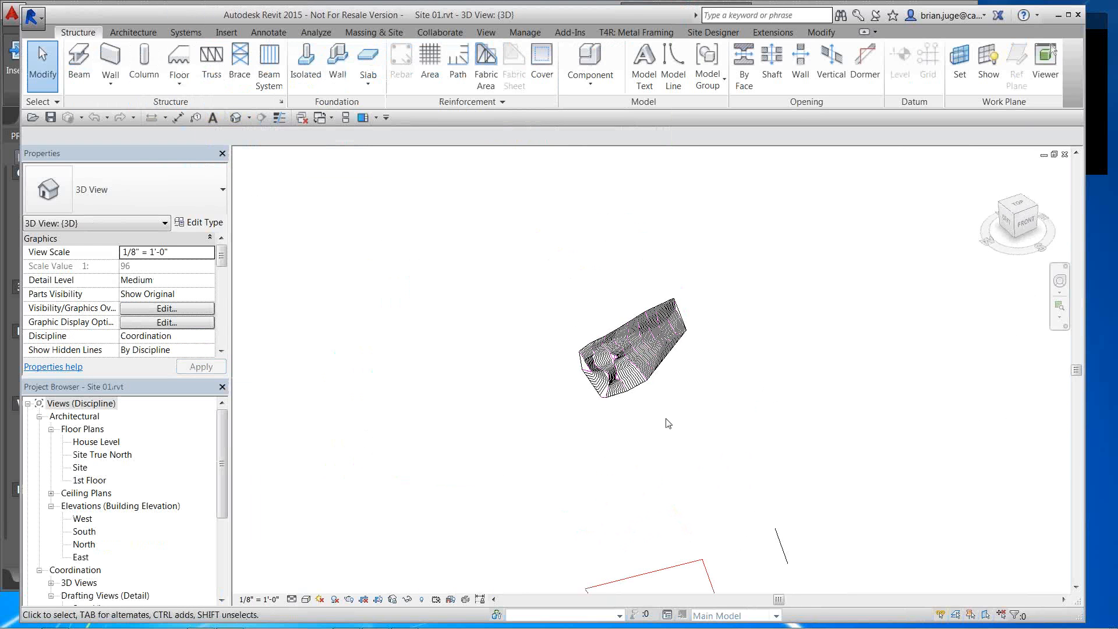
middle_click_drag(668, 423, 619, 379, "shift")
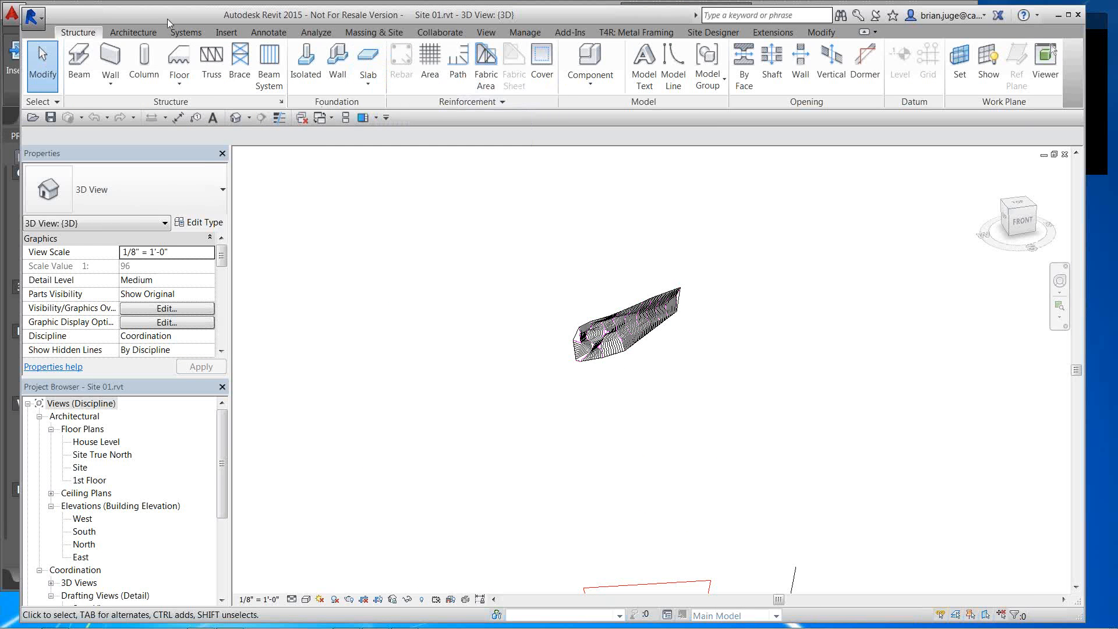
Link the Revit model BLDG 1.rvt into the site with Auto - Origin to Origin positioning
left_click(226, 32)
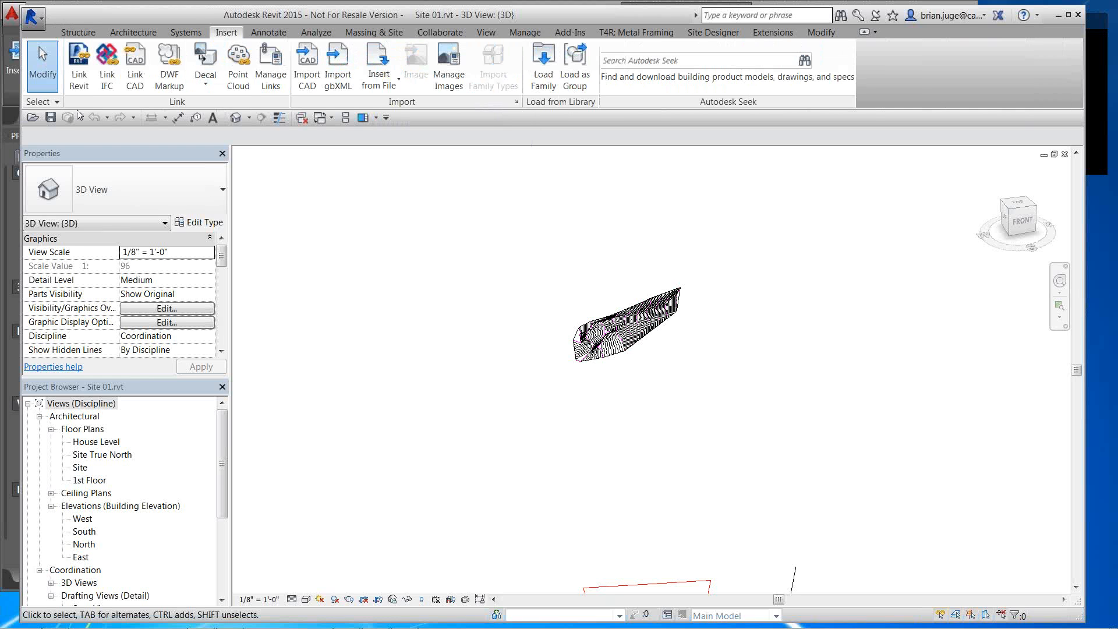
left_click(82, 72)
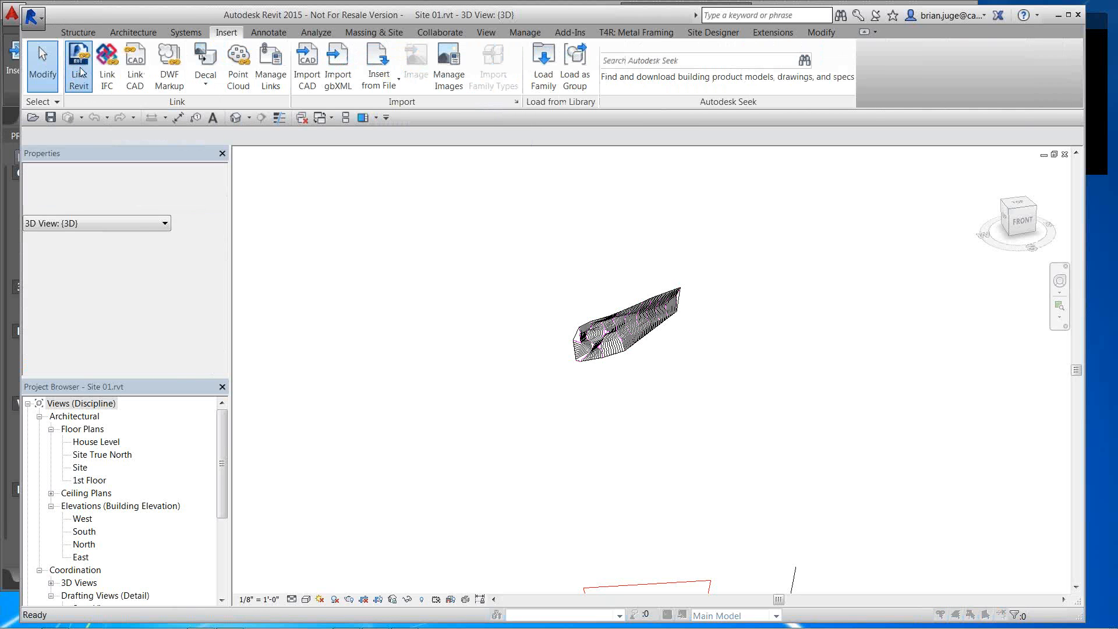
left_click(250, 96)
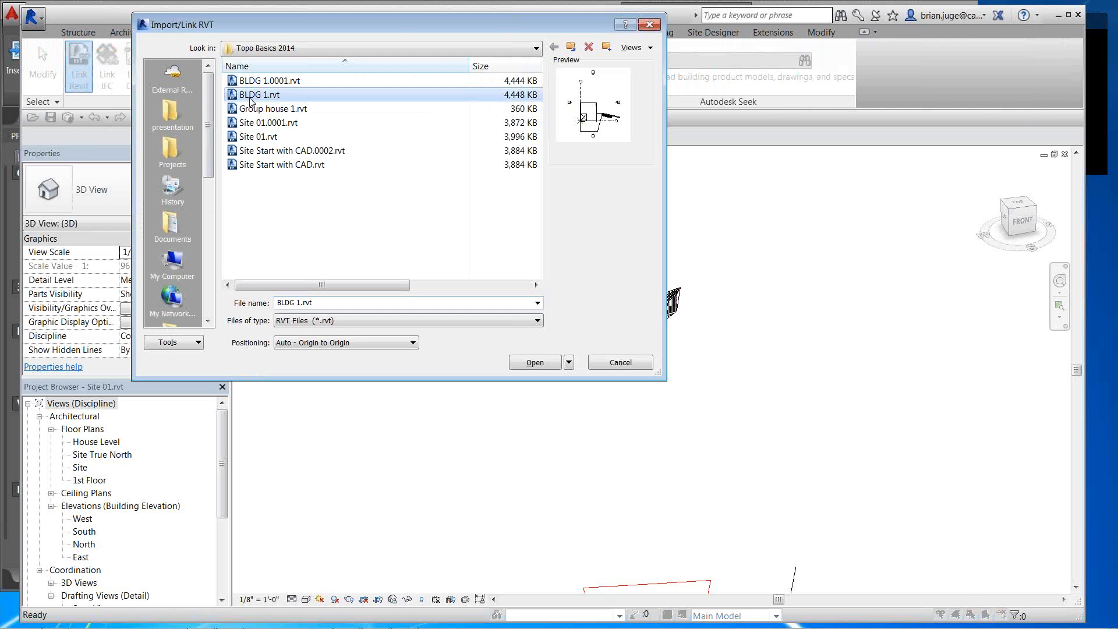
left_click(373, 343)
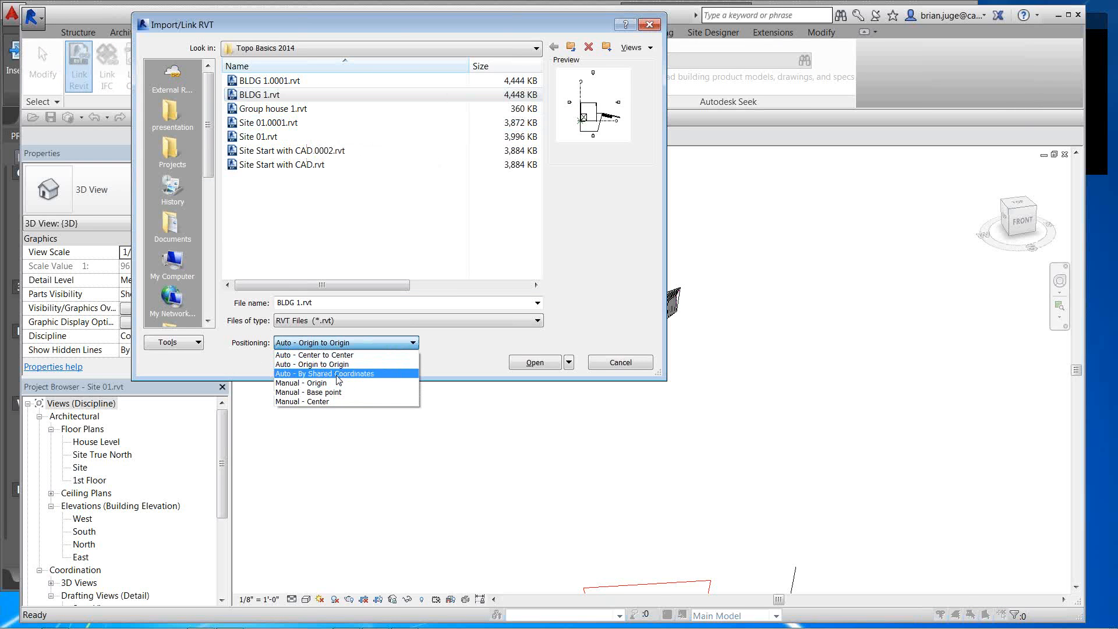
left_click(320, 365)
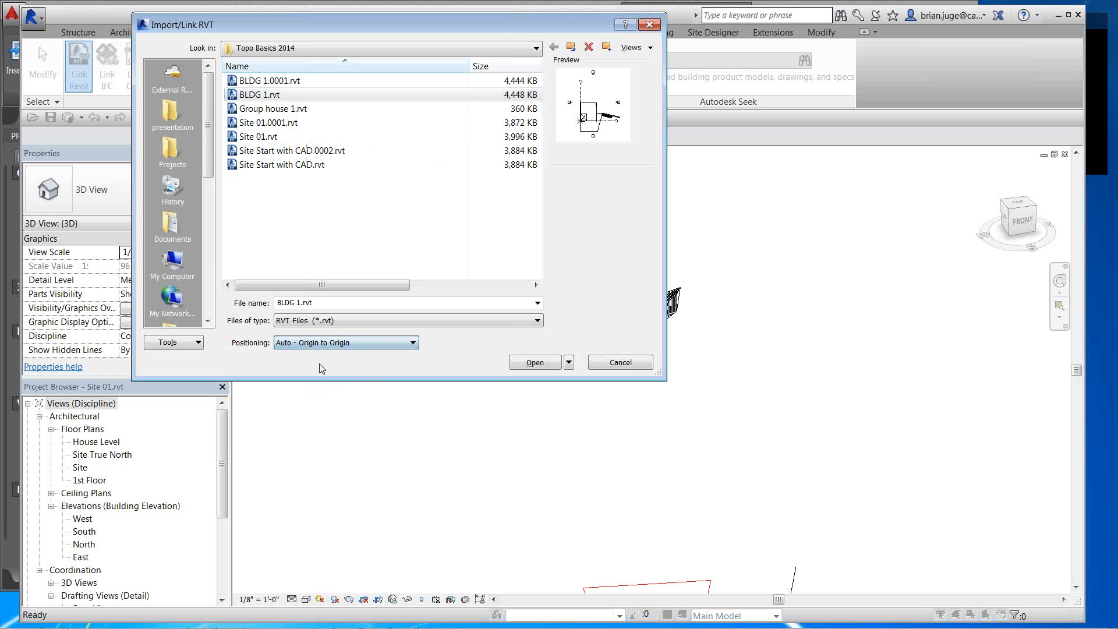
left_click(531, 365)
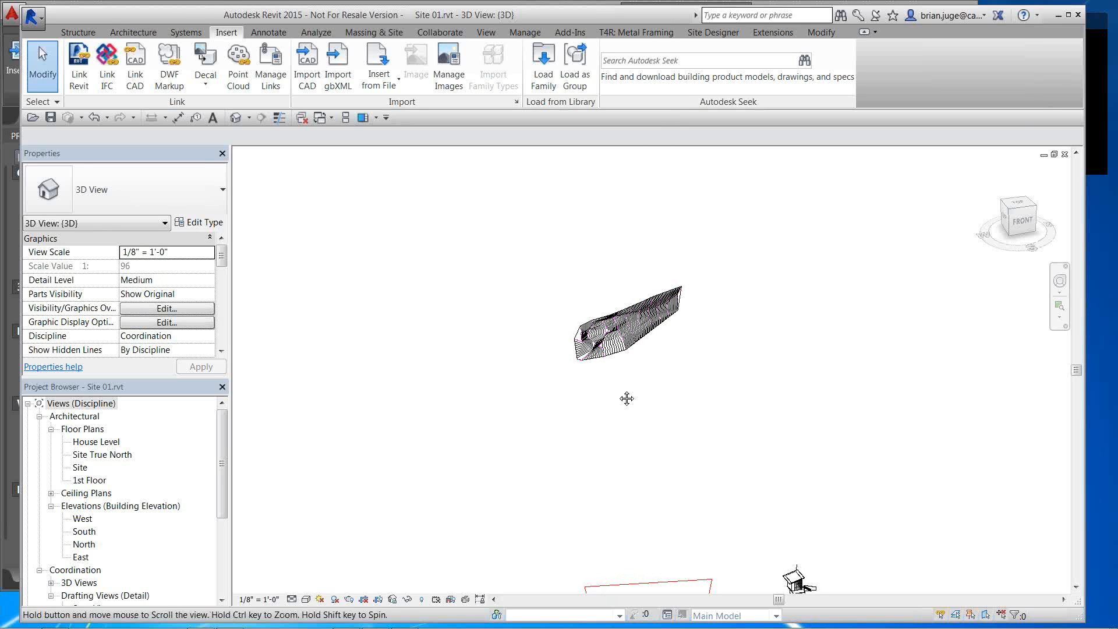
Move the linked BLDG 1 model onto the western part of the toposurface in a top view and set the visual style to Wireframe
middle_click_drag(627, 398, 576, 314)
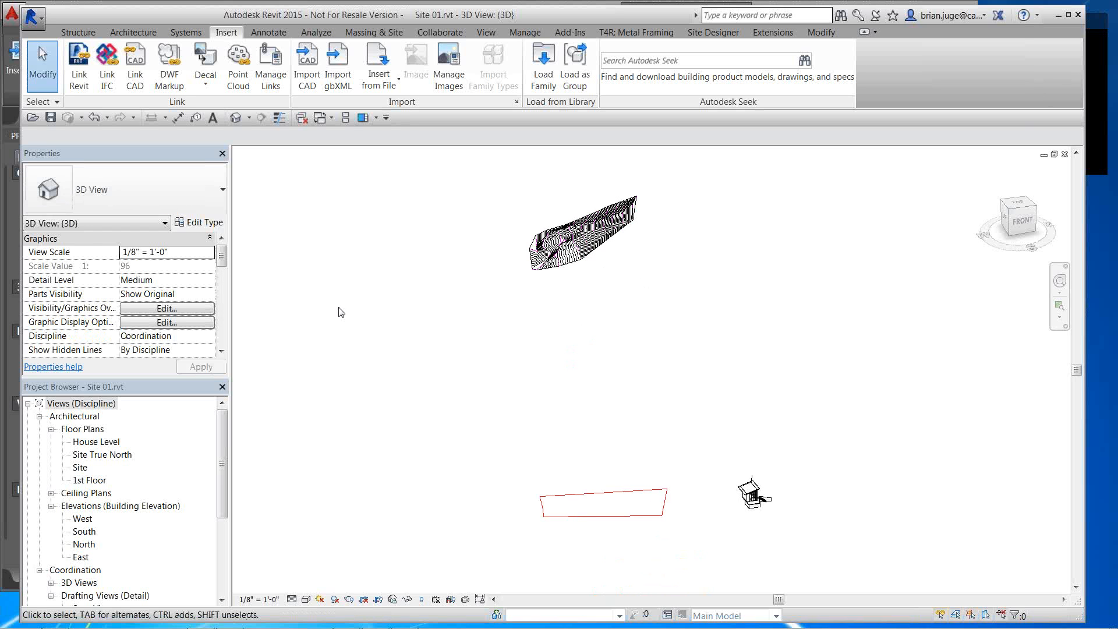
left_click(780, 516)
scroll(777, 513, "up", 4)
scroll(772, 508, "down", 3)
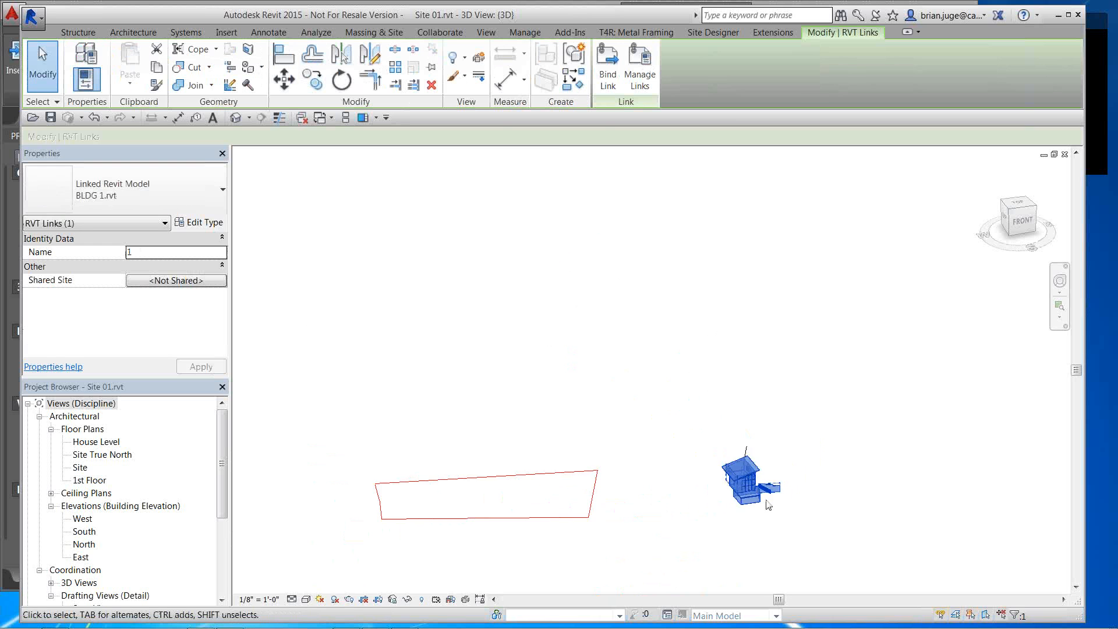
scroll(768, 505, "down", 3)
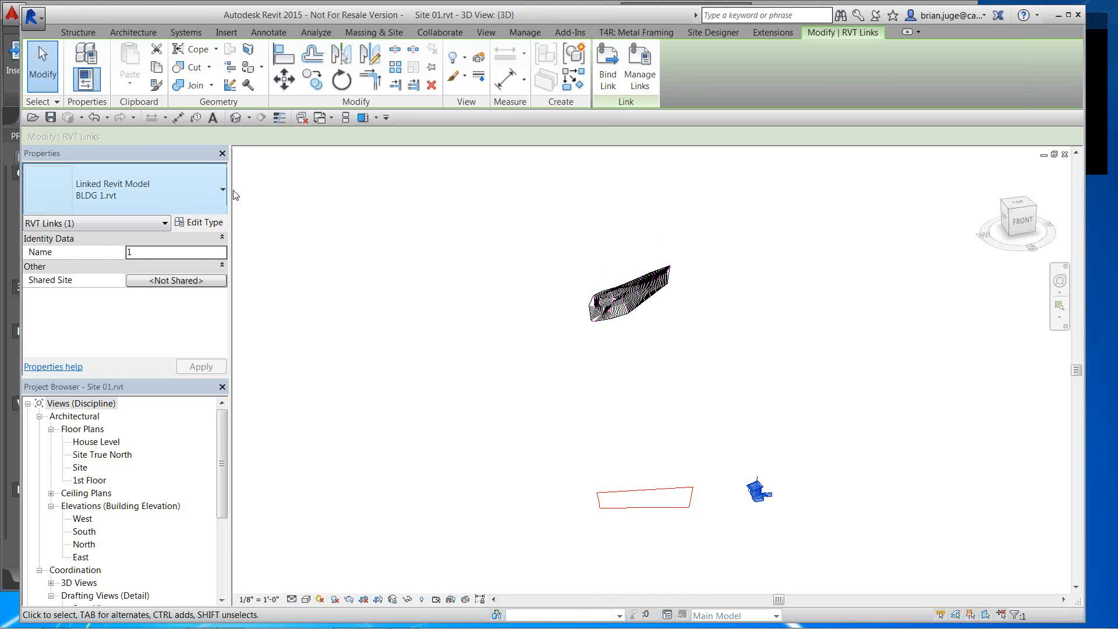
left_click(1016, 203)
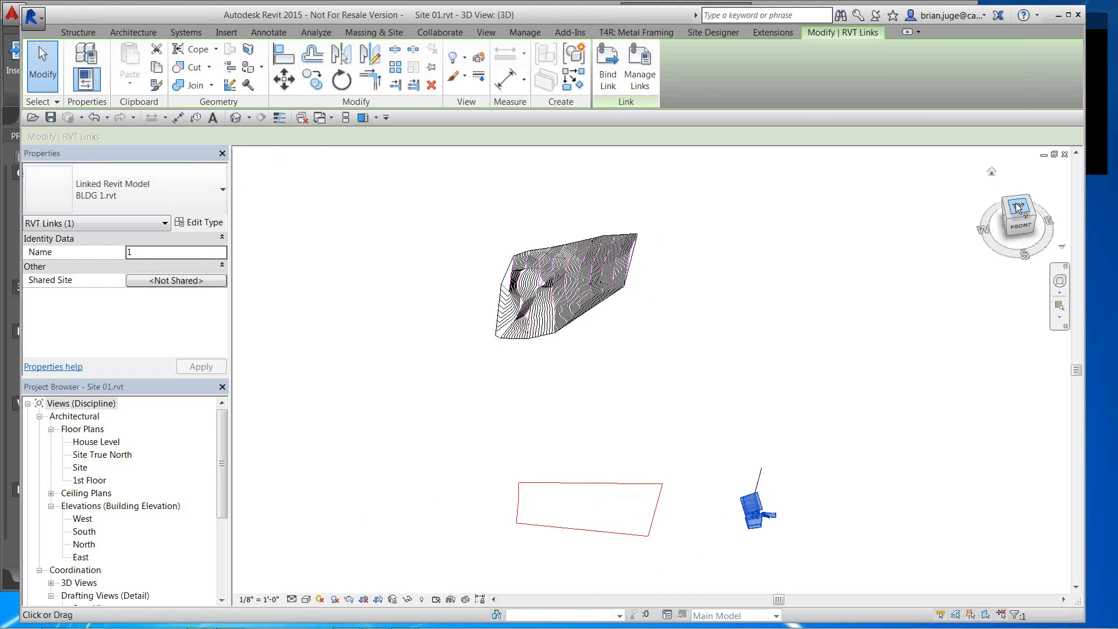
left_click(932, 386)
scroll(935, 387, "down", 3)
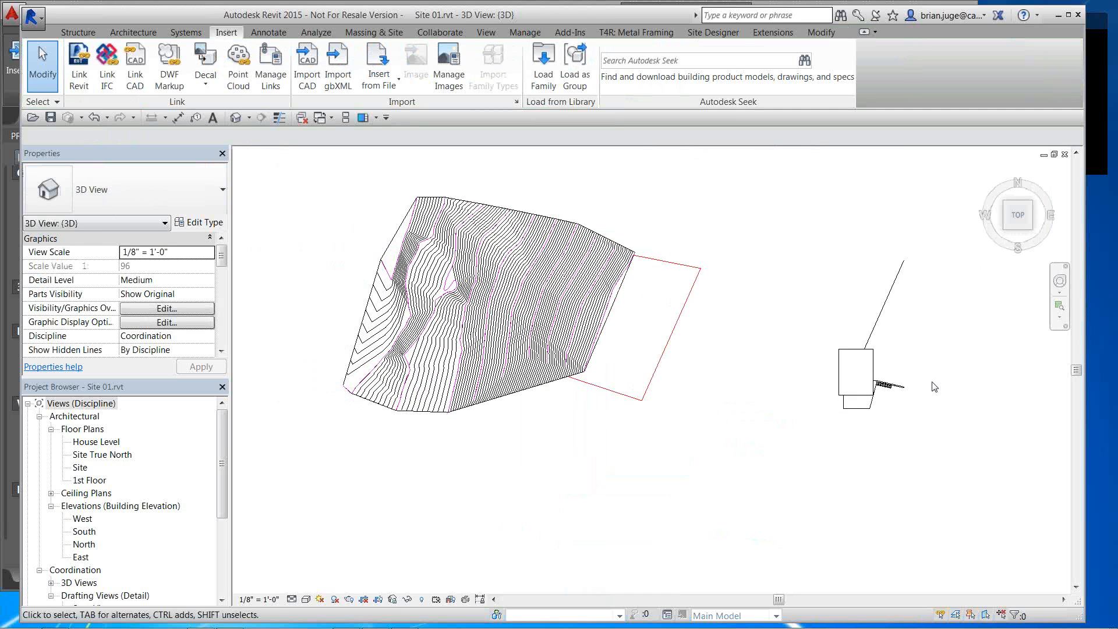
left_click_drag(891, 381, 600, 321)
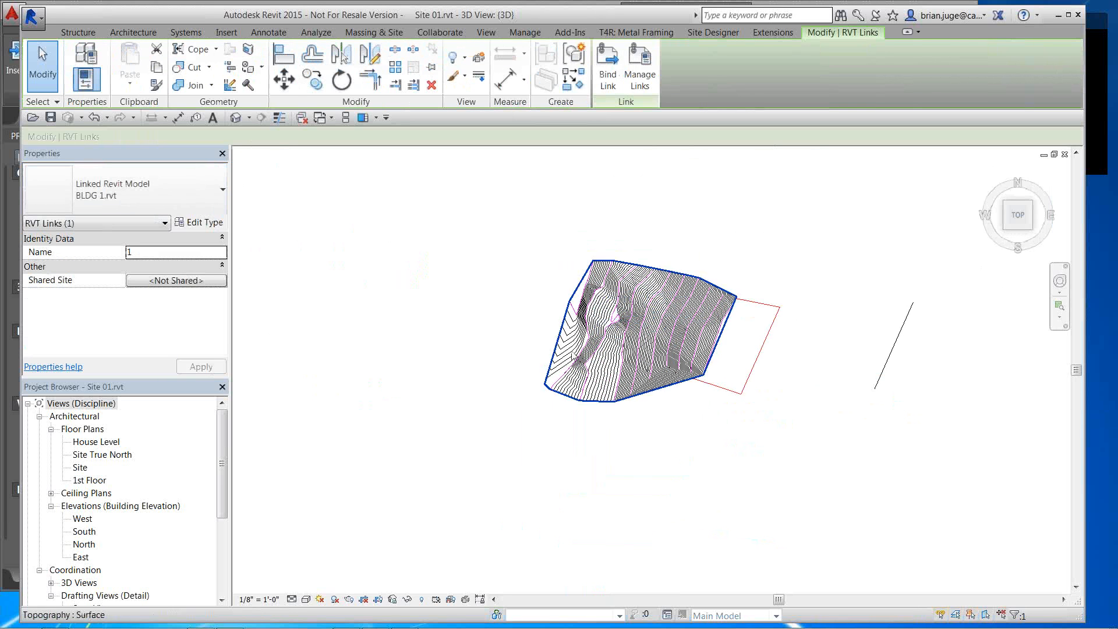
left_click(307, 599)
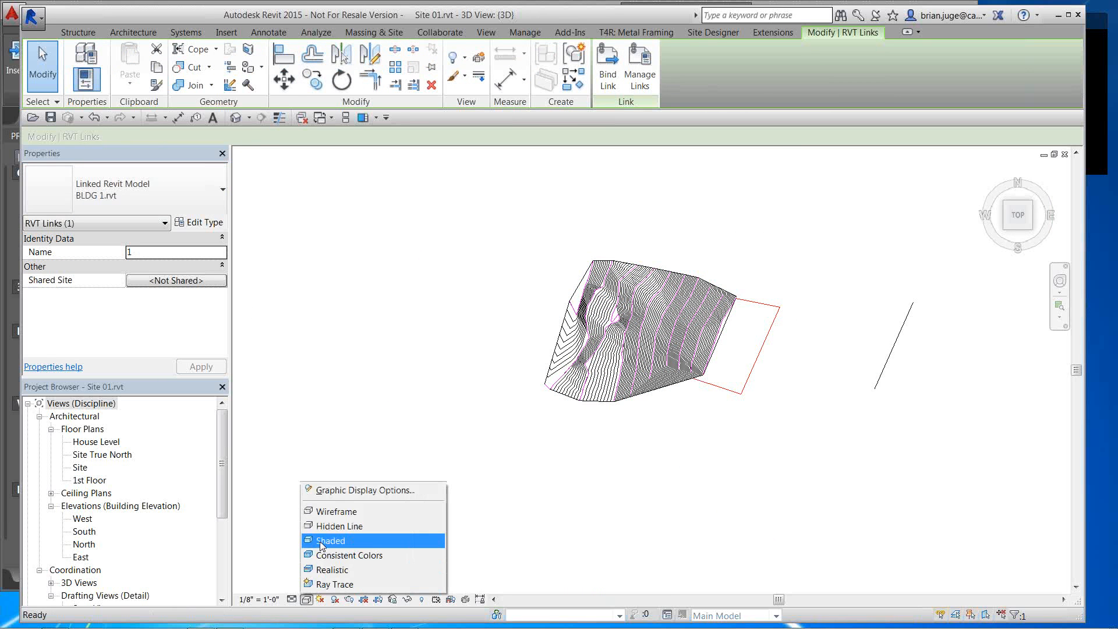
left_click(328, 511)
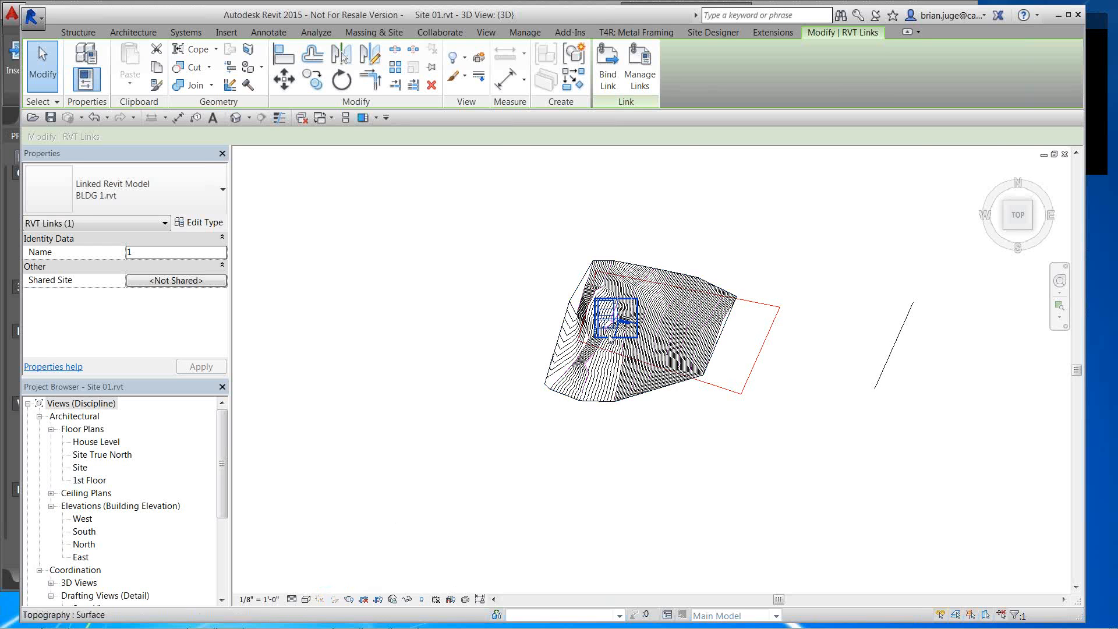
Rotate the linked building roughly a quarter turn clockwise and reposition it slightly to the south among the contours
scroll(641, 324, "up", 6)
key("r")
key("o")
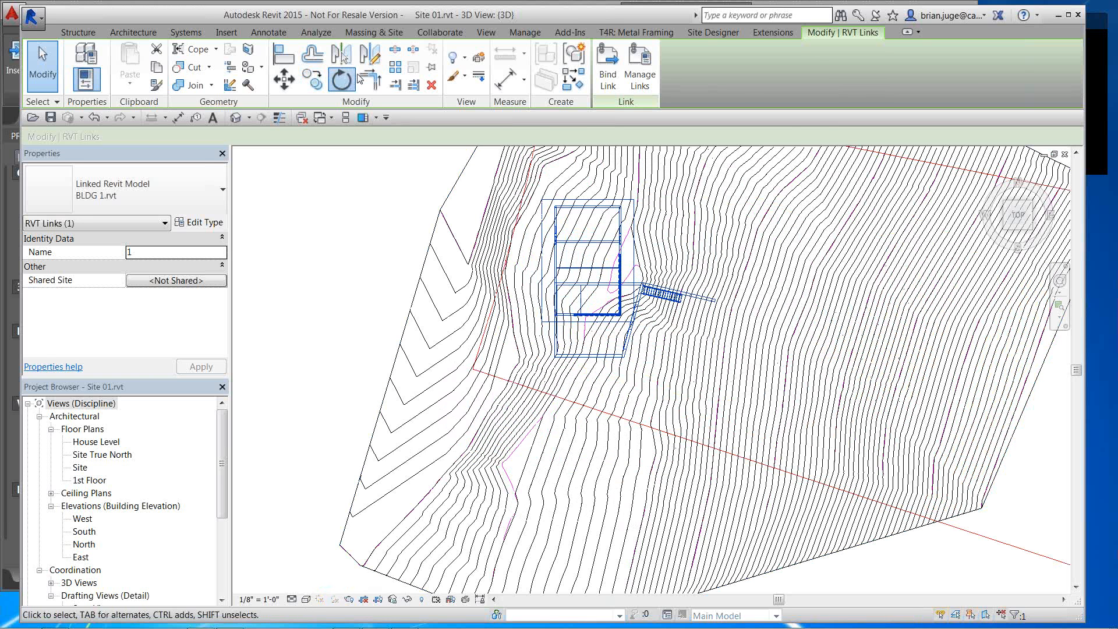
left_click(775, 265)
left_click(624, 411)
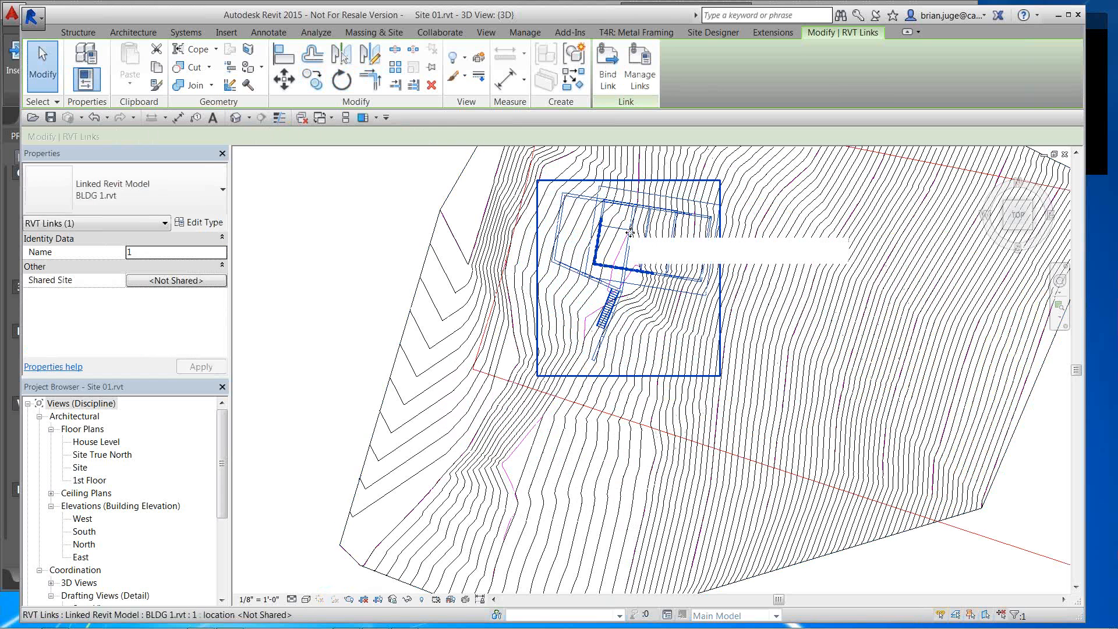
left_click_drag(632, 232, 654, 303)
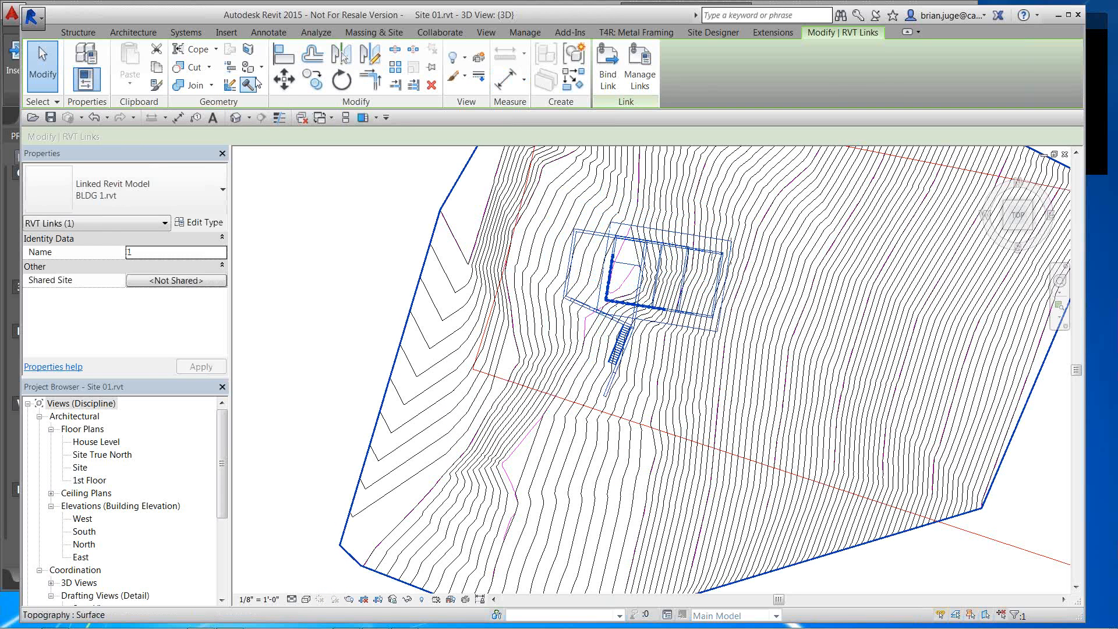
Rotate the linked building a few degrees further clockwise in the top view
left_click(345, 86)
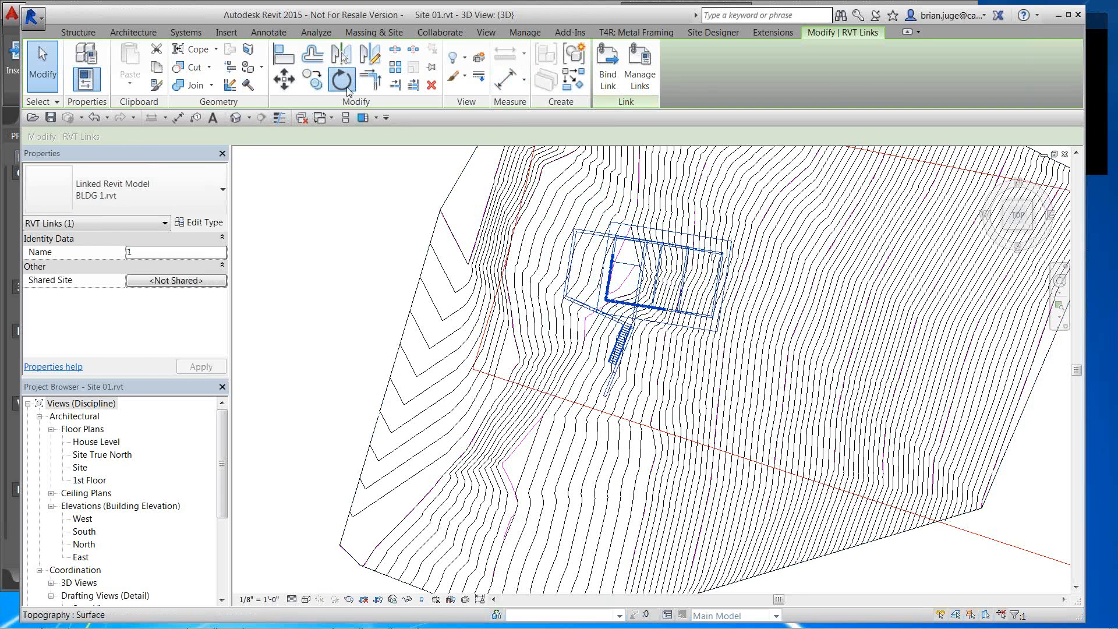
left_click(839, 325)
left_click(842, 338)
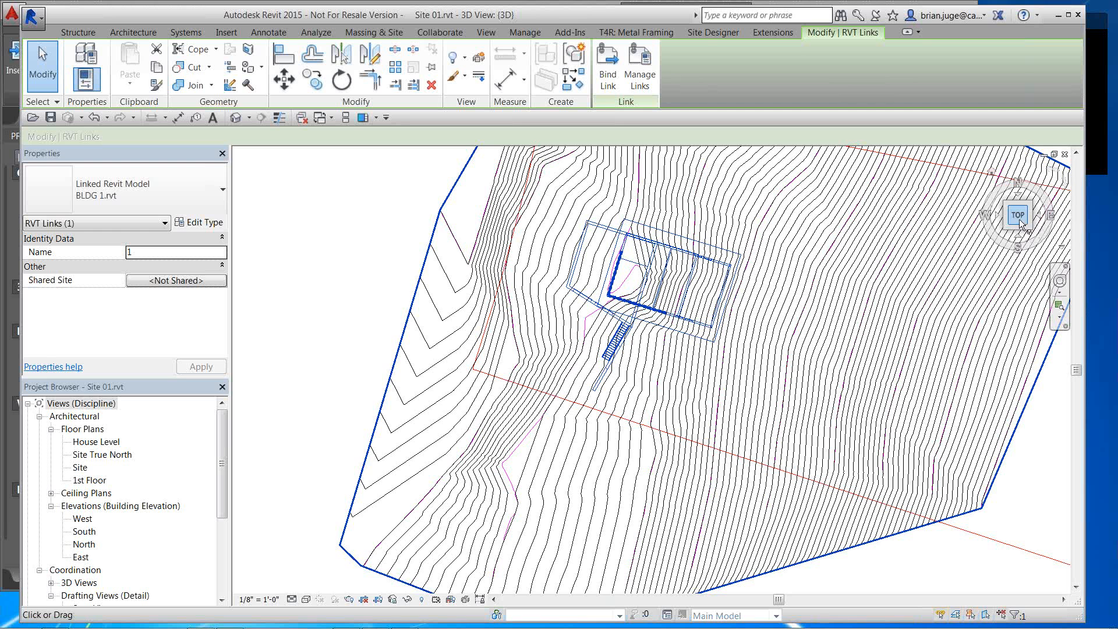
Move the linked building straight up about 672' onto the toposurface in a front view
left_click(1018, 251)
left_click(906, 348)
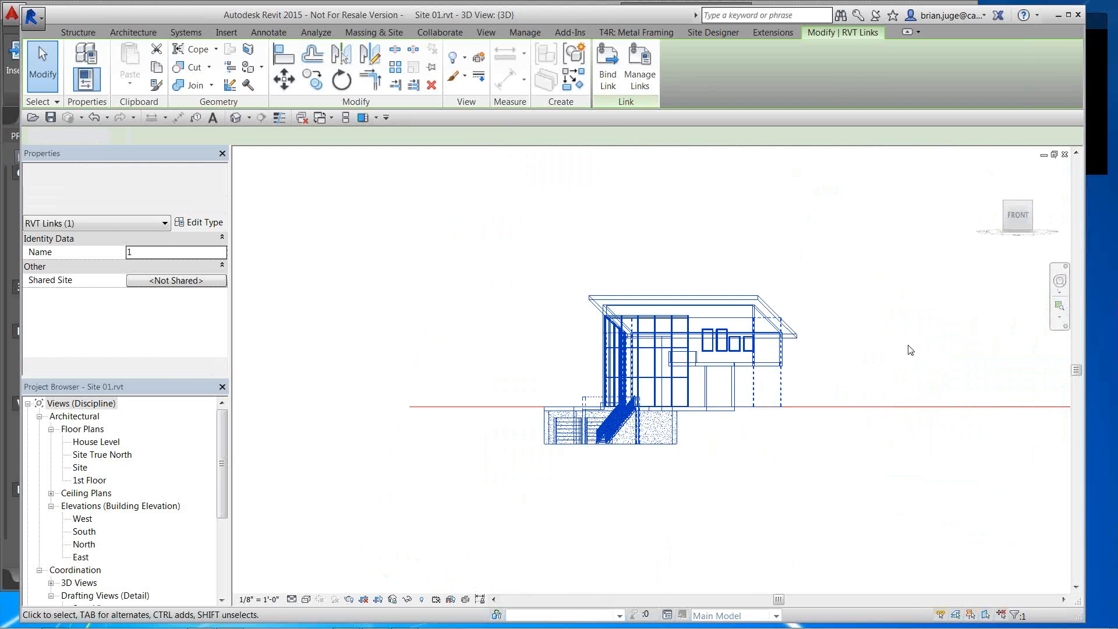
scroll(908, 361, "down", 5)
middle_click_drag(907, 361, 799, 404)
scroll(794, 382, "down", 3)
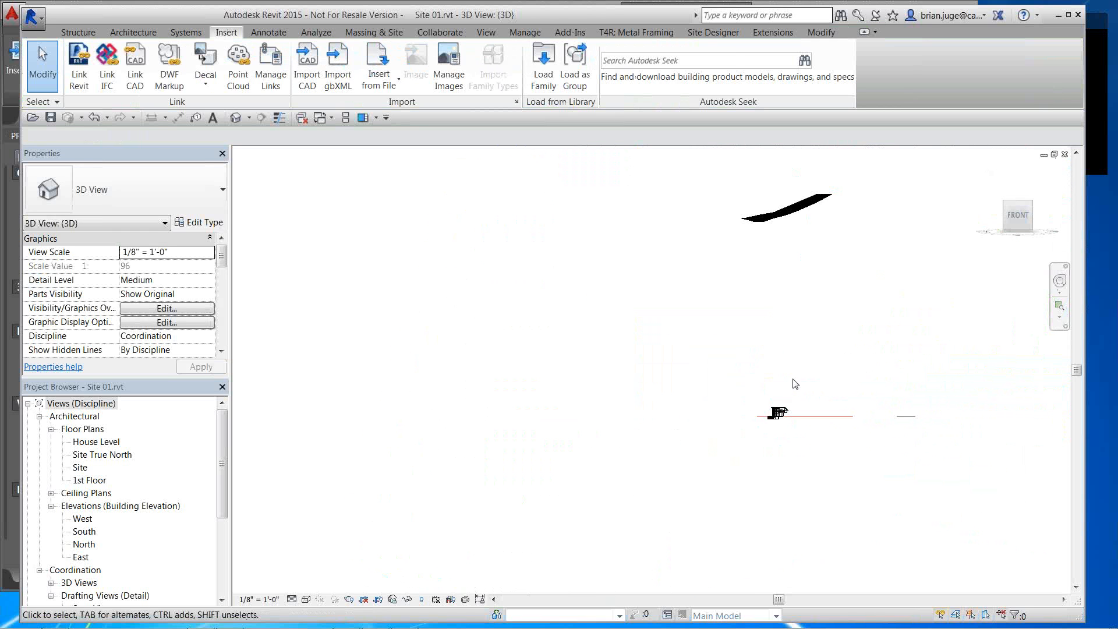
left_click(791, 425)
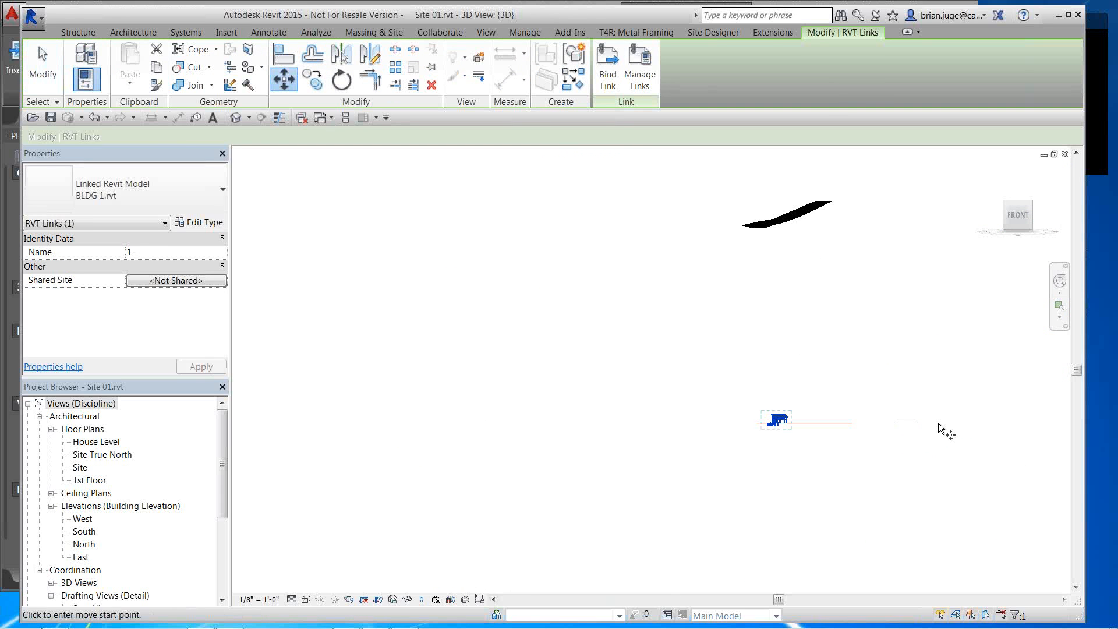
key("m")
key("v")
left_click(779, 421)
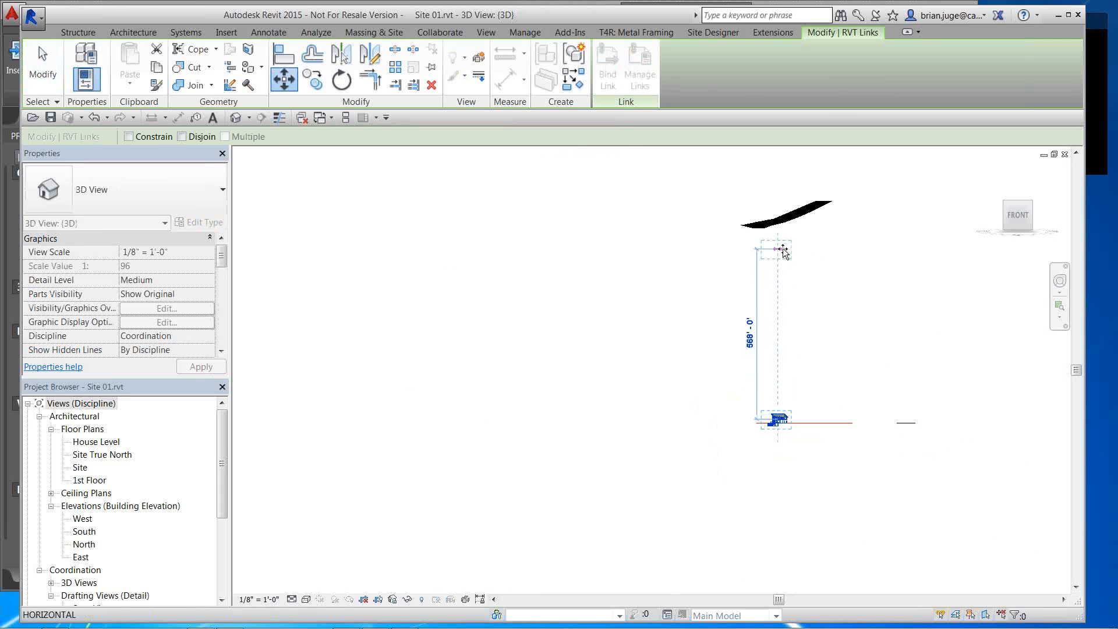
left_click(785, 220)
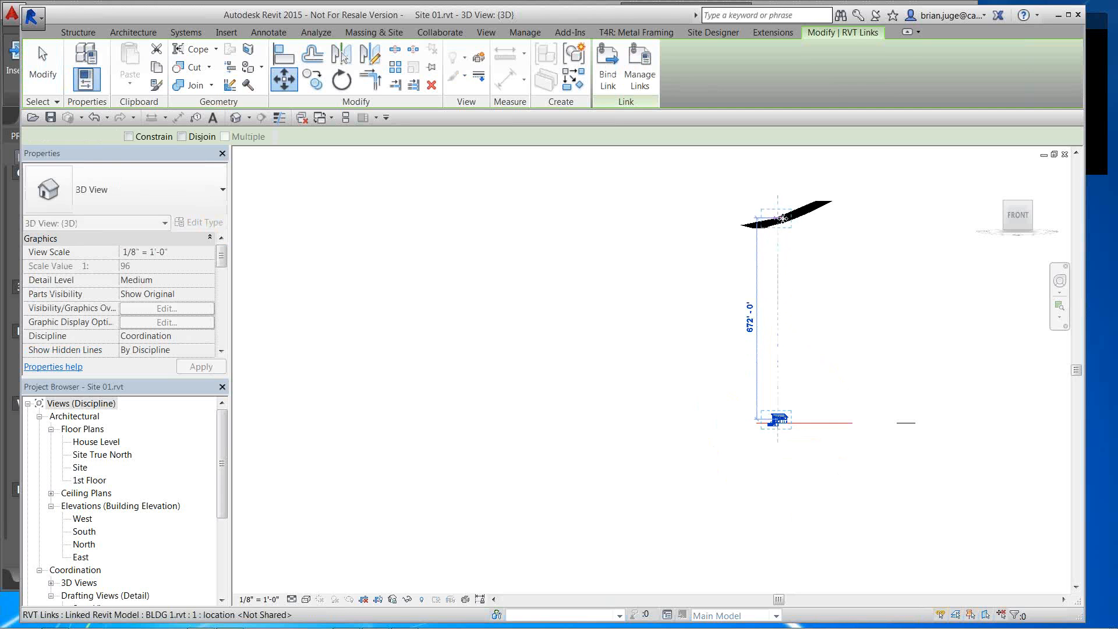
left_click(508, 279)
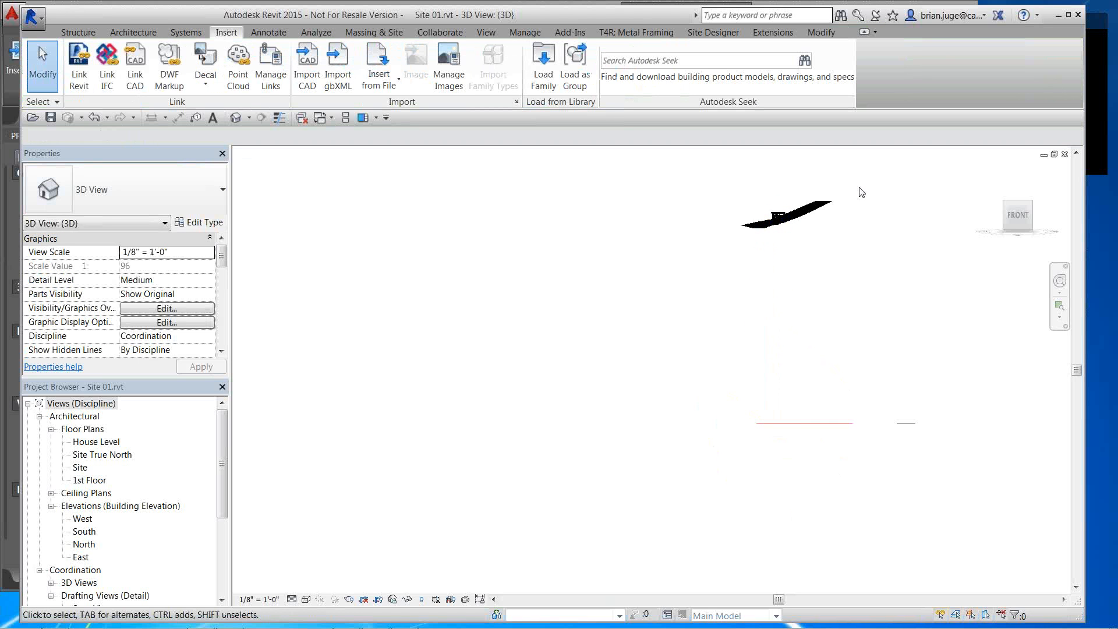
Nudge the linked building slightly upward in the front view to fine-tune its height on the slope
scroll(804, 234, "up", 5)
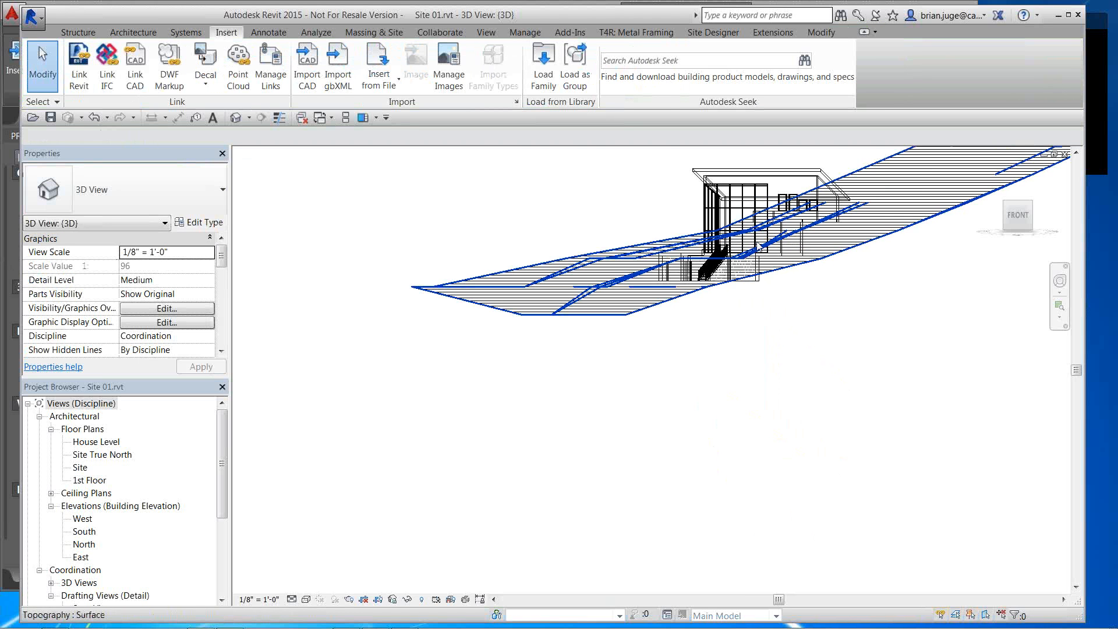
left_click(751, 186)
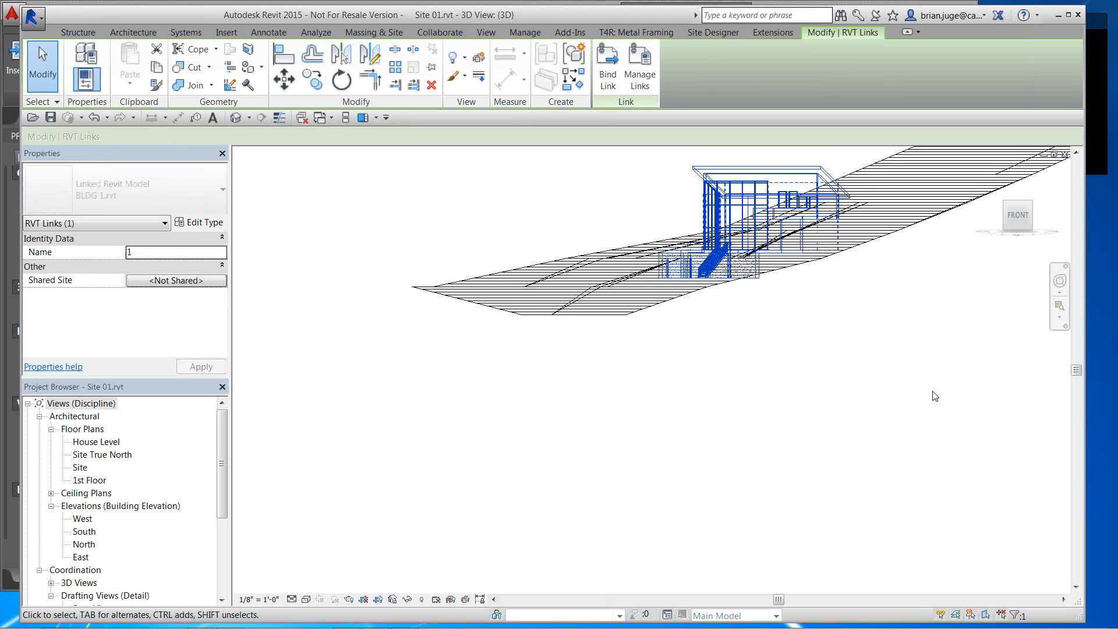
left_click(851, 356)
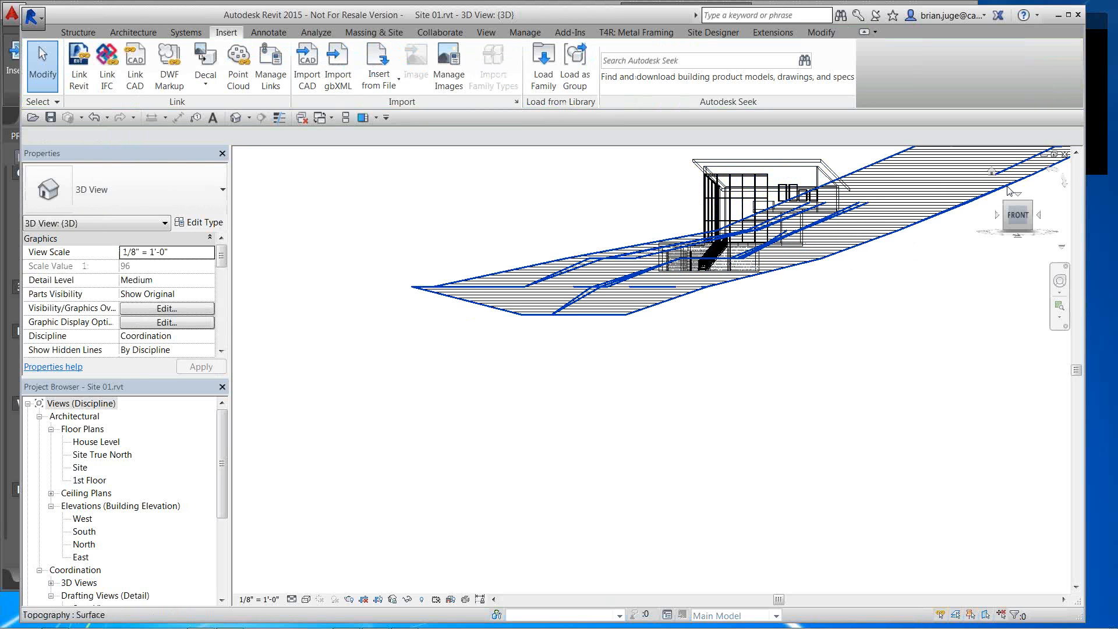
Select the linked building and switch the 3D view from wireframe to a hidden-line visual style at an isometric angle
key("Tab")
left_click(1009, 197)
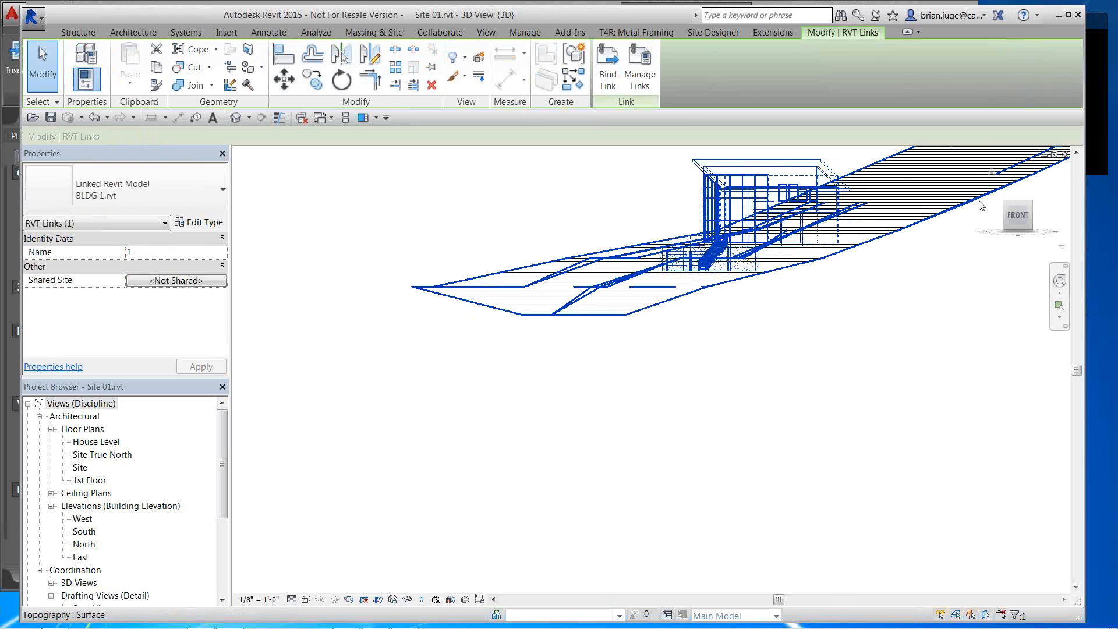
left_click(1004, 205)
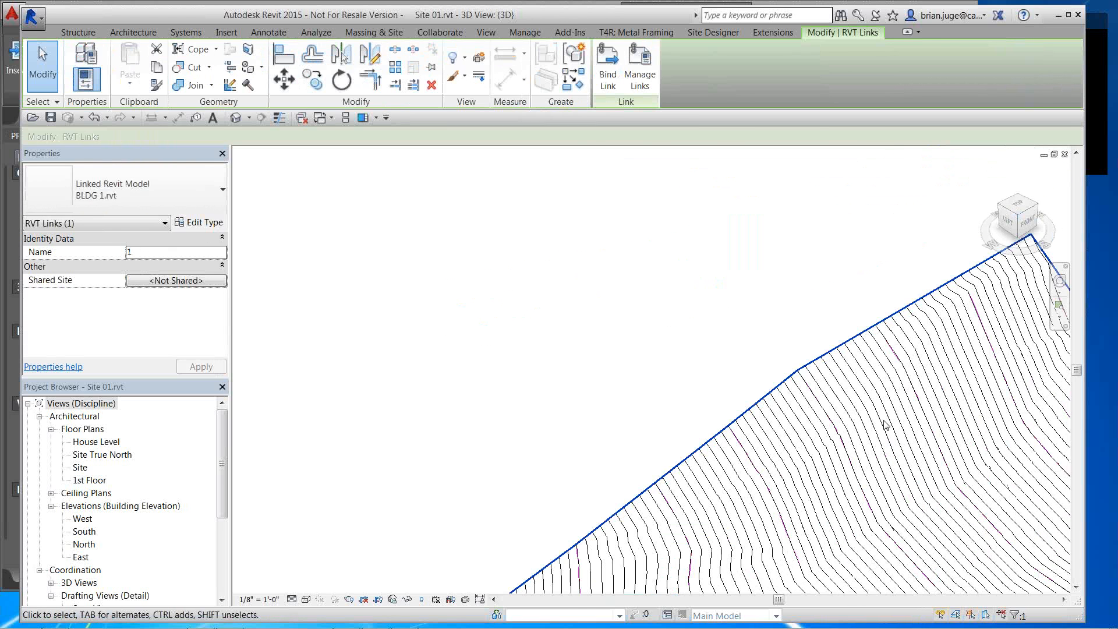
left_click(305, 600)
left_click(327, 528)
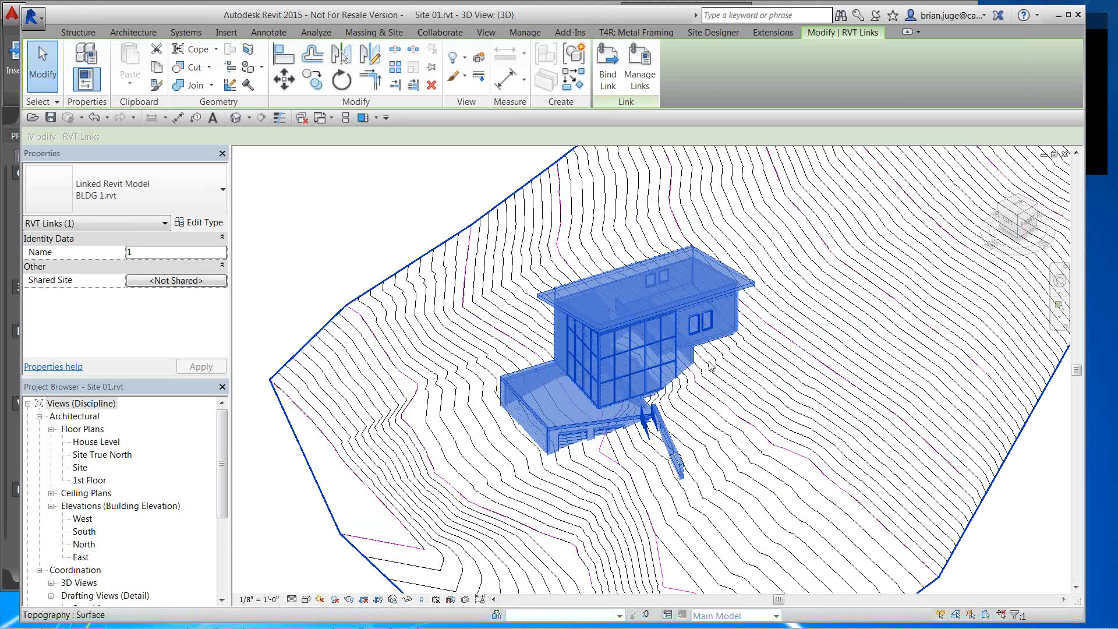
Examine how the linked building, its garage and its stairs meet the toposurface in the 3D view, ending with nothing selected
middle_click_drag(714, 353, 714, 352)
scroll(664, 373, "up", 4)
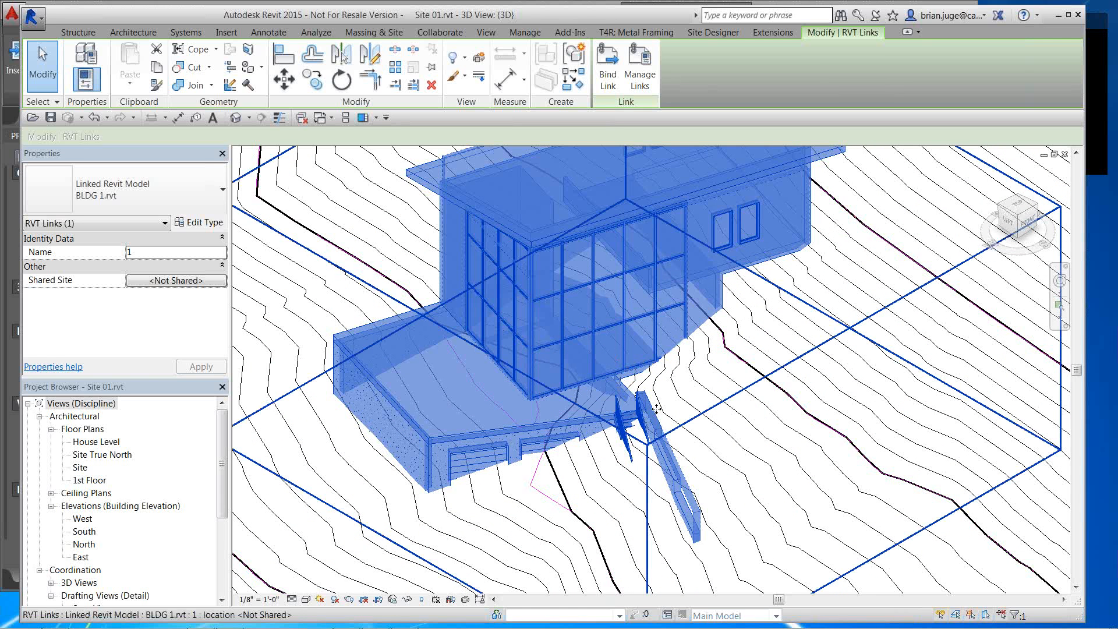
key("Escape")
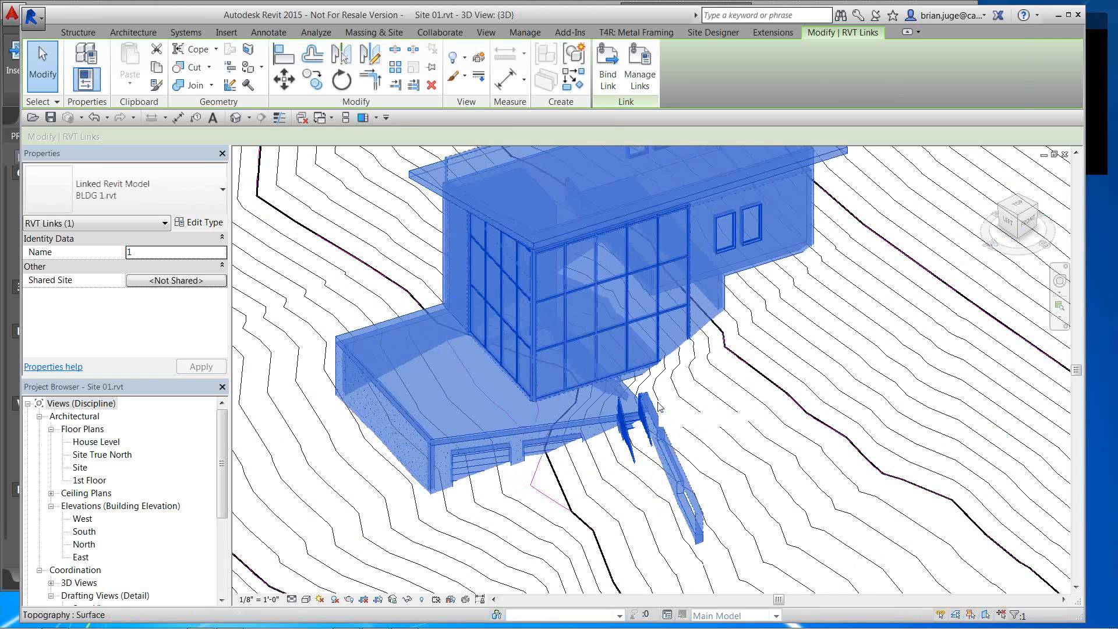
left_click(468, 353)
scroll(527, 368, "down", 3)
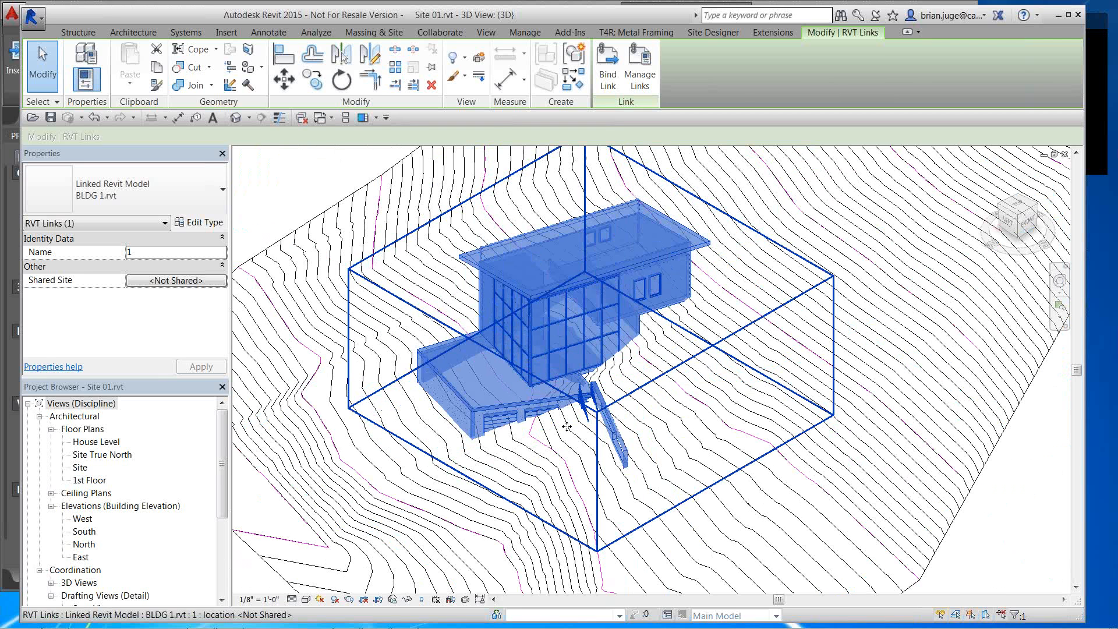
left_click(689, 523)
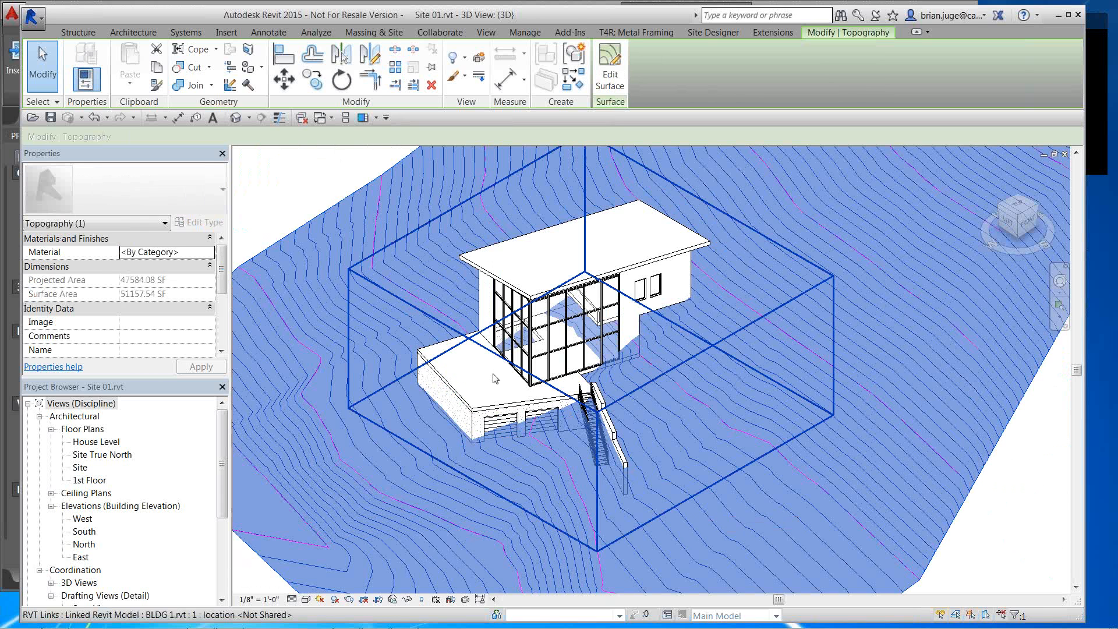
left_click(1032, 507)
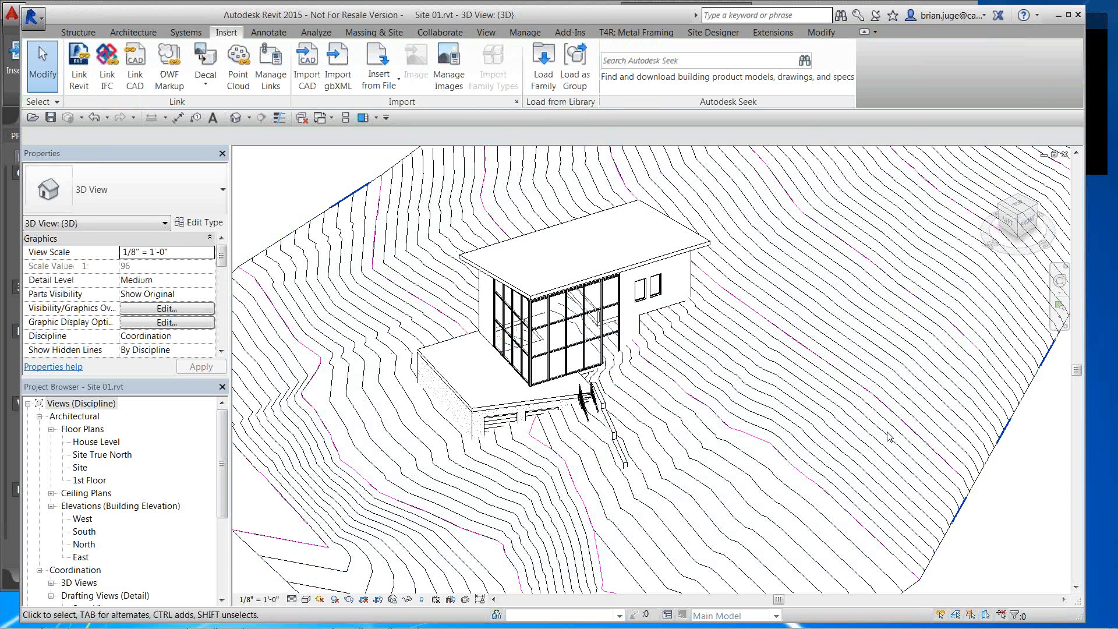
Open the House Level floor plan and examine where the building sits among the contours
double_click(98, 441)
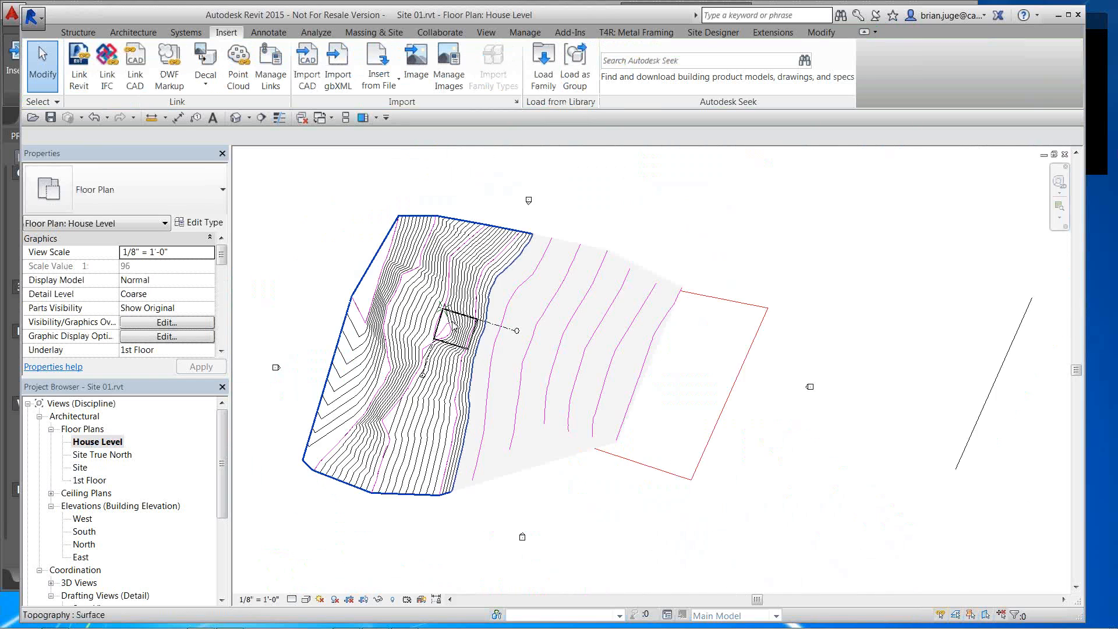
scroll(454, 323, "up", 6)
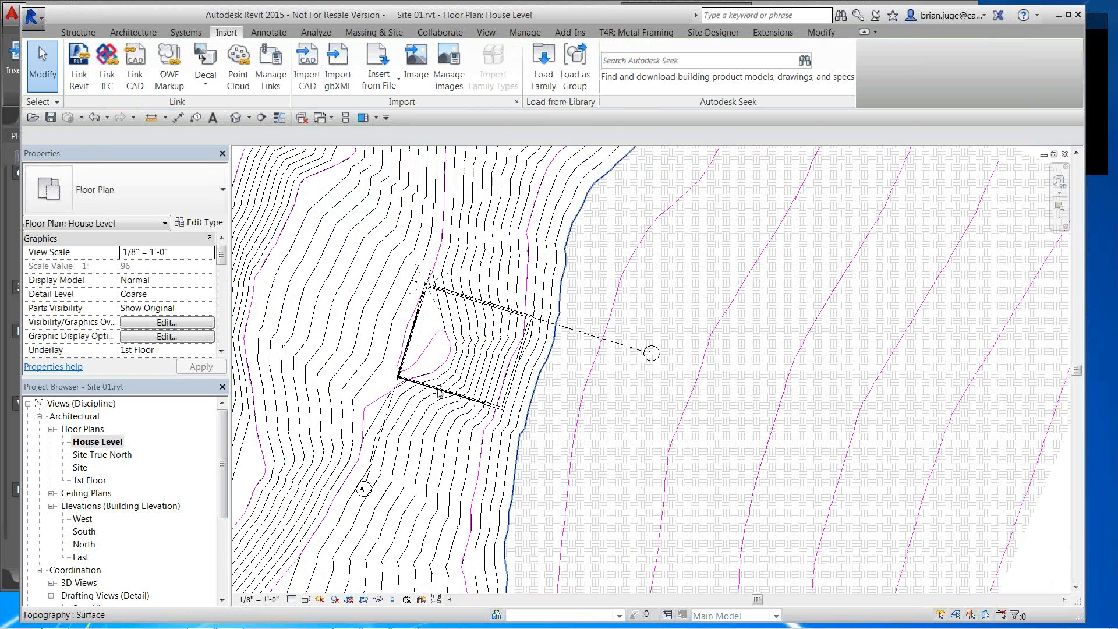
scroll(793, 282, "down", 3)
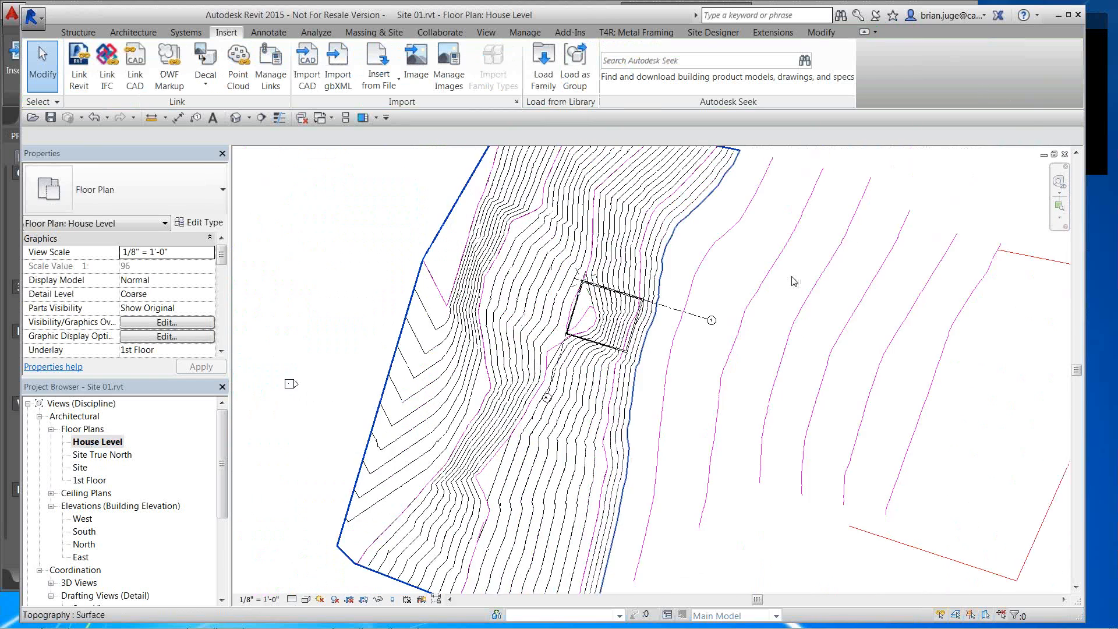
In the South elevation, shorten the House Level line so its head sits just beyond the linked building's level heads
double_click(84, 531)
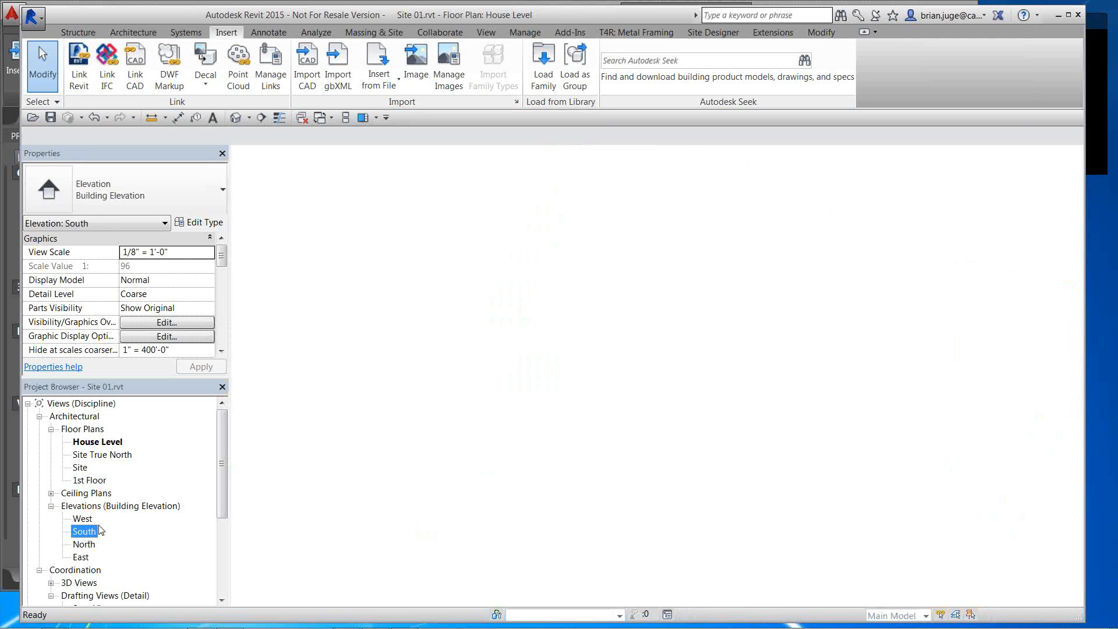
scroll(716, 217, "up", 5)
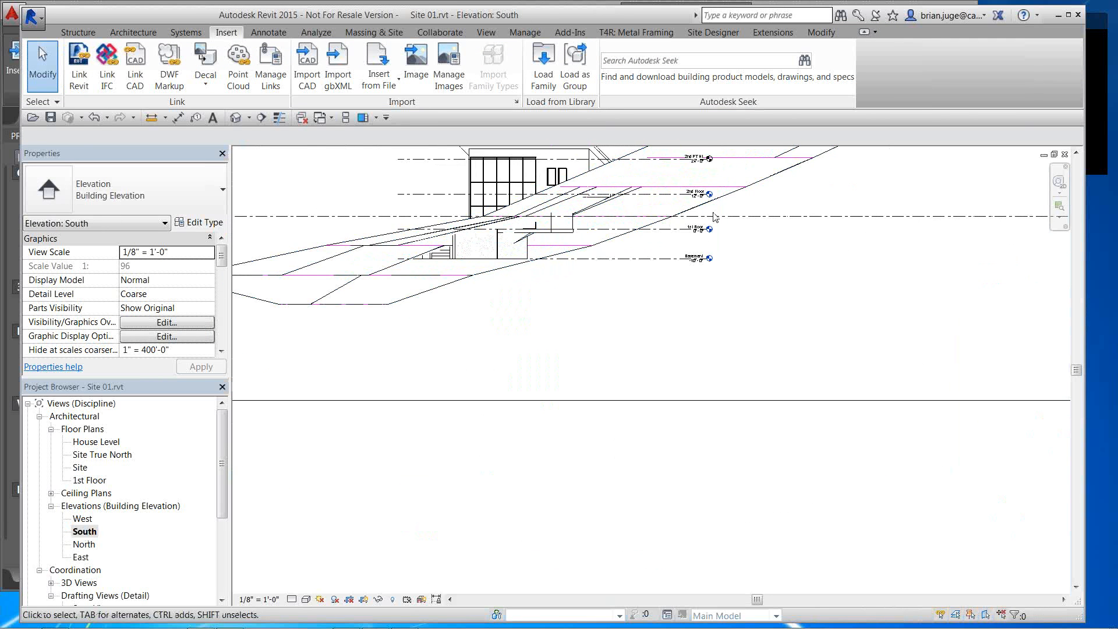
scroll(715, 218, "up", 5)
middle_click_drag(719, 252, 497, 272)
scroll(506, 272, "down", 6)
middle_click_drag(762, 319, 803, 319)
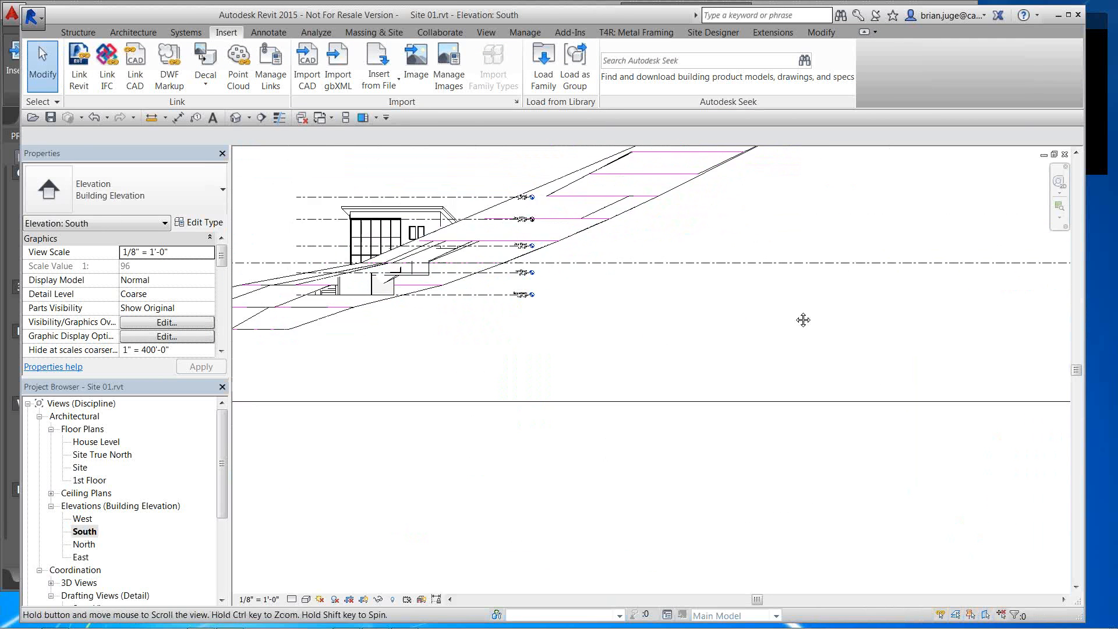
scroll(803, 320, "down", 4)
left_click(908, 289)
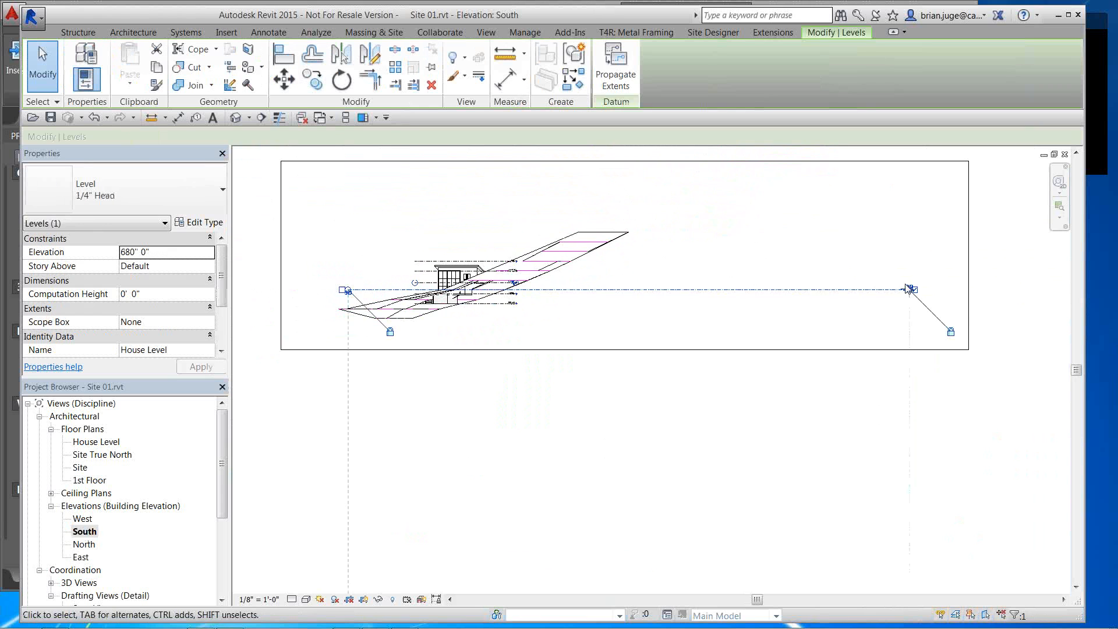
scroll(909, 290, "up", 6)
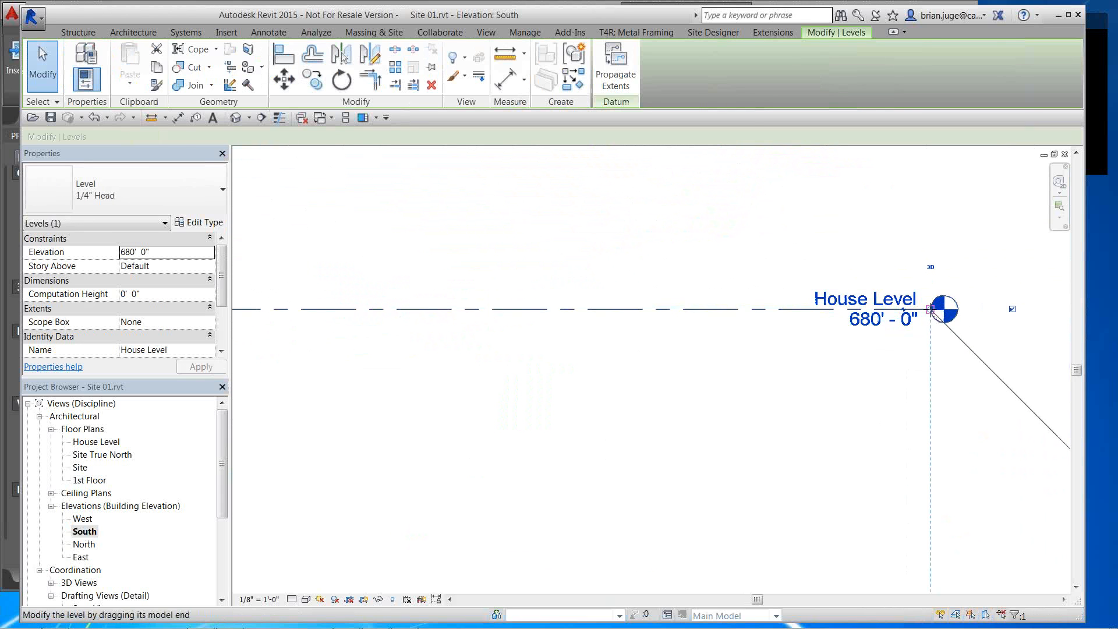
left_click_drag(930, 309, 334, 366)
scroll(569, 342, "down", 7)
middle_click_drag(335, 365, 452, 349)
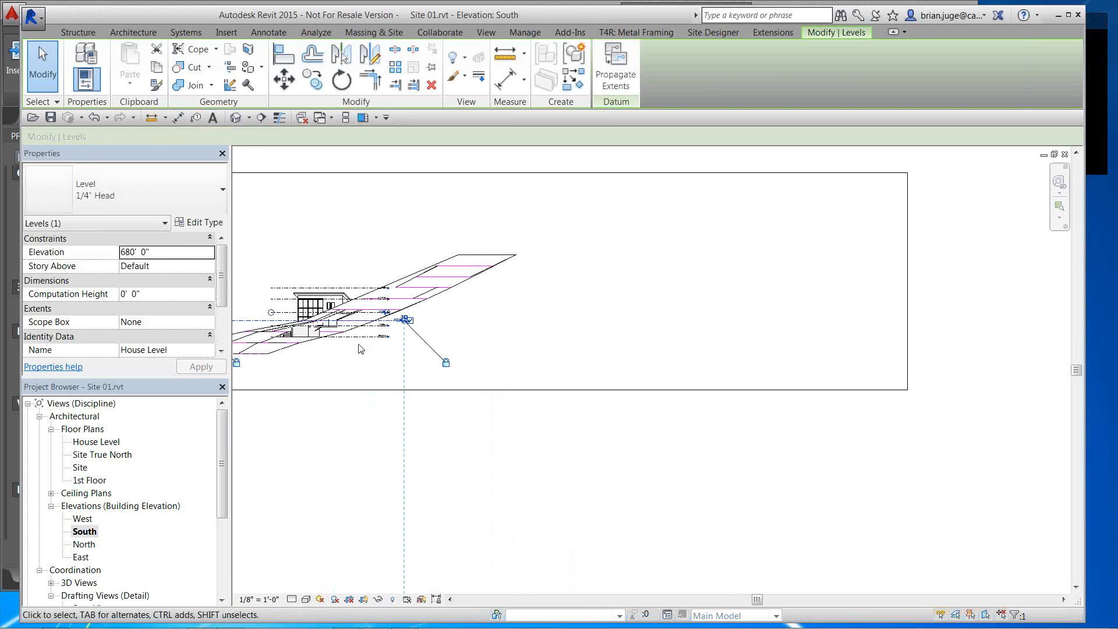
key("Escape")
Align the House Level with the linked building's 1st Floor level and check its elevation label
scroll(380, 344, "up", 8)
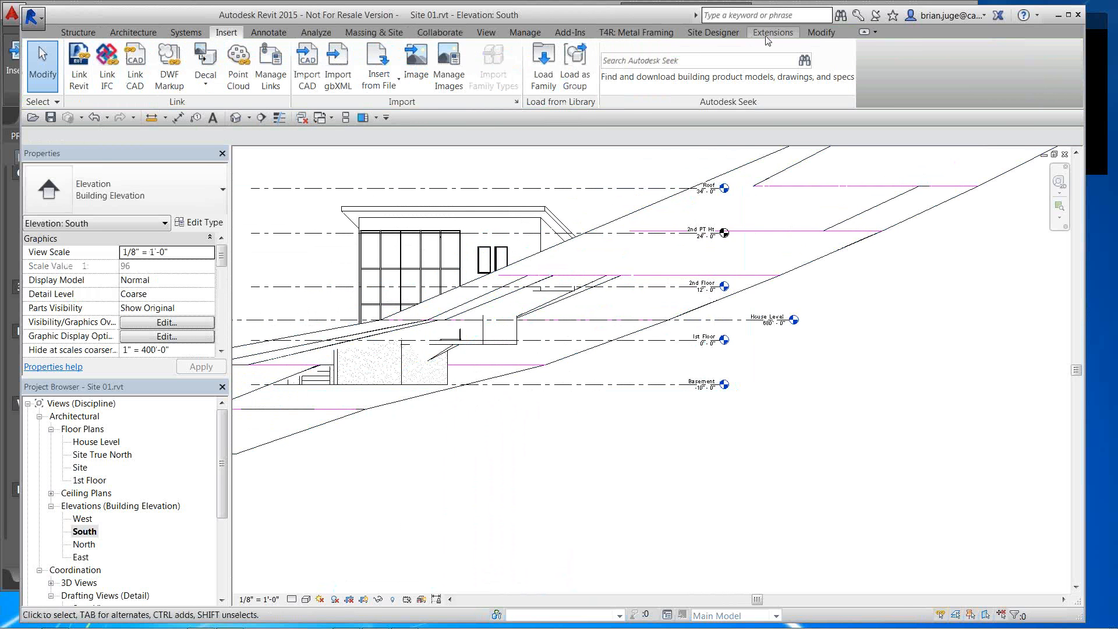
left_click(821, 32)
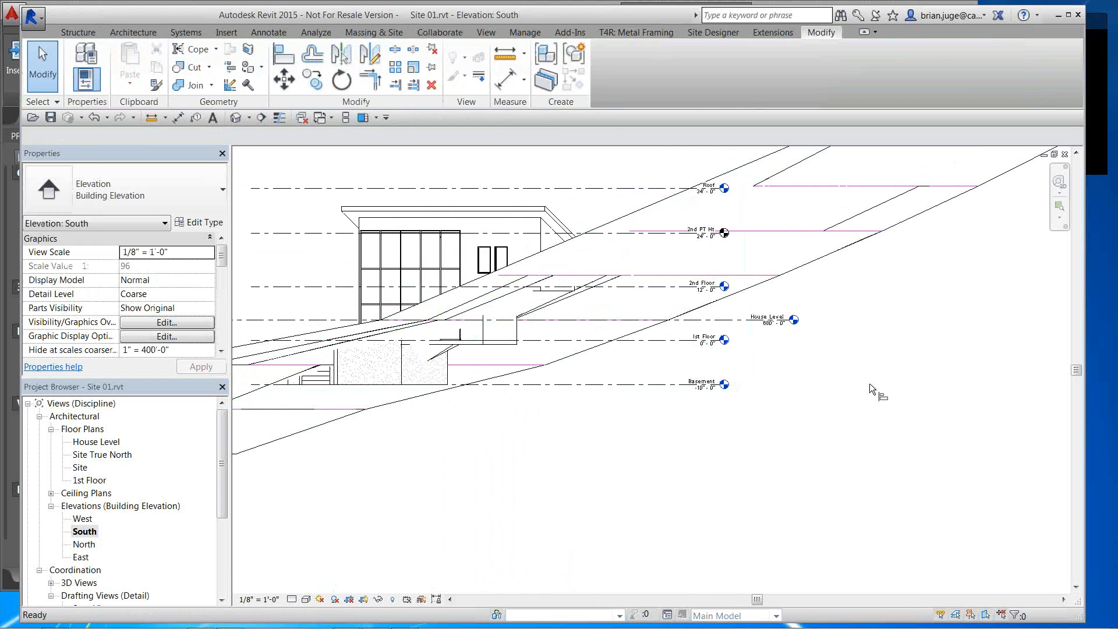
left_click(699, 340)
left_click(702, 321)
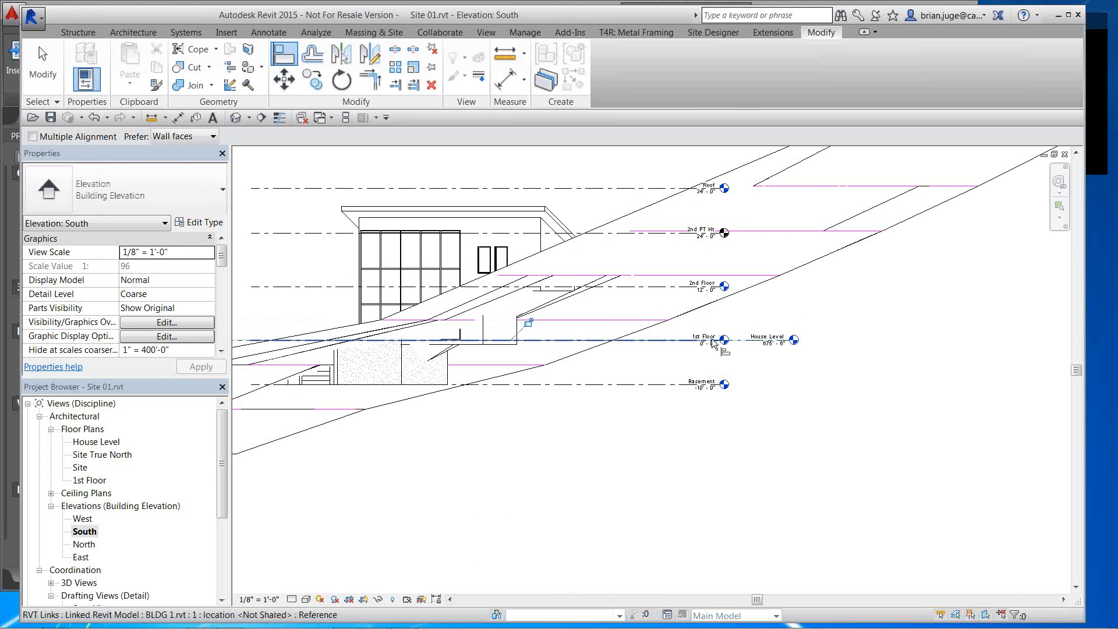
key("Escape")
scroll(782, 344, "up", 2)
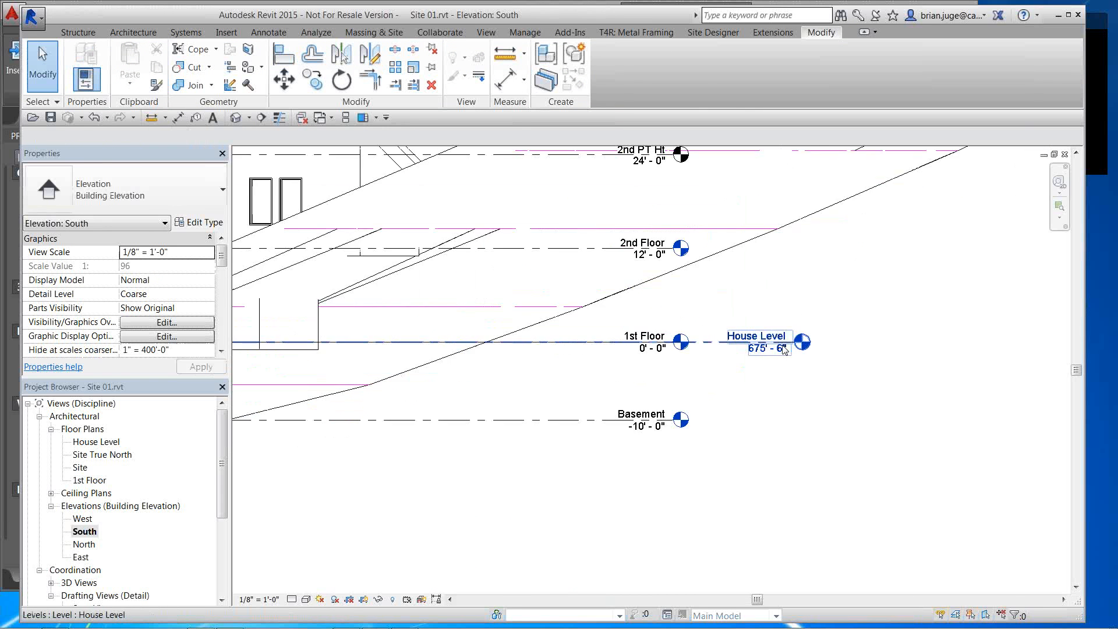
scroll(783, 350, "up", 3)
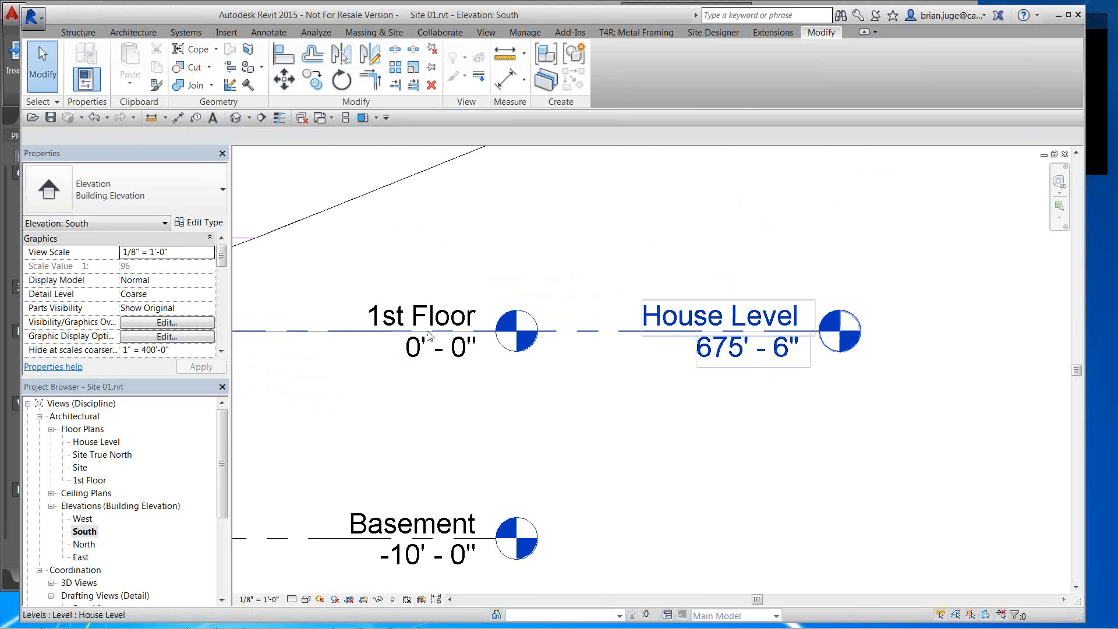
scroll(477, 401, "down", 6)
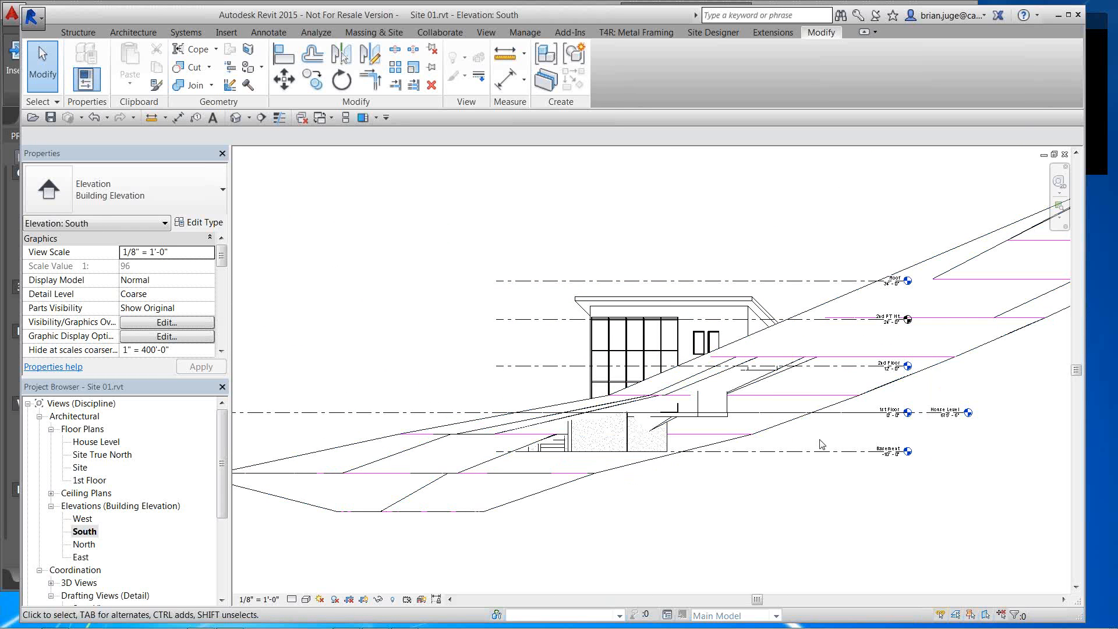
Override the linked building's graphics in the South elevation so that element displays as halftone
left_click(705, 312)
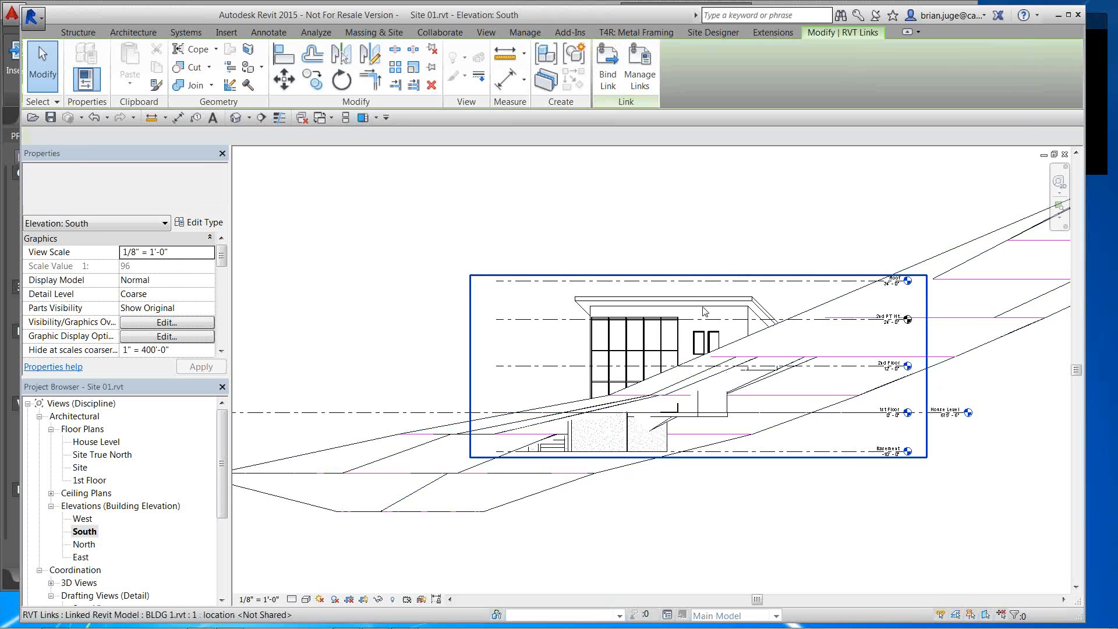
right_click(704, 312)
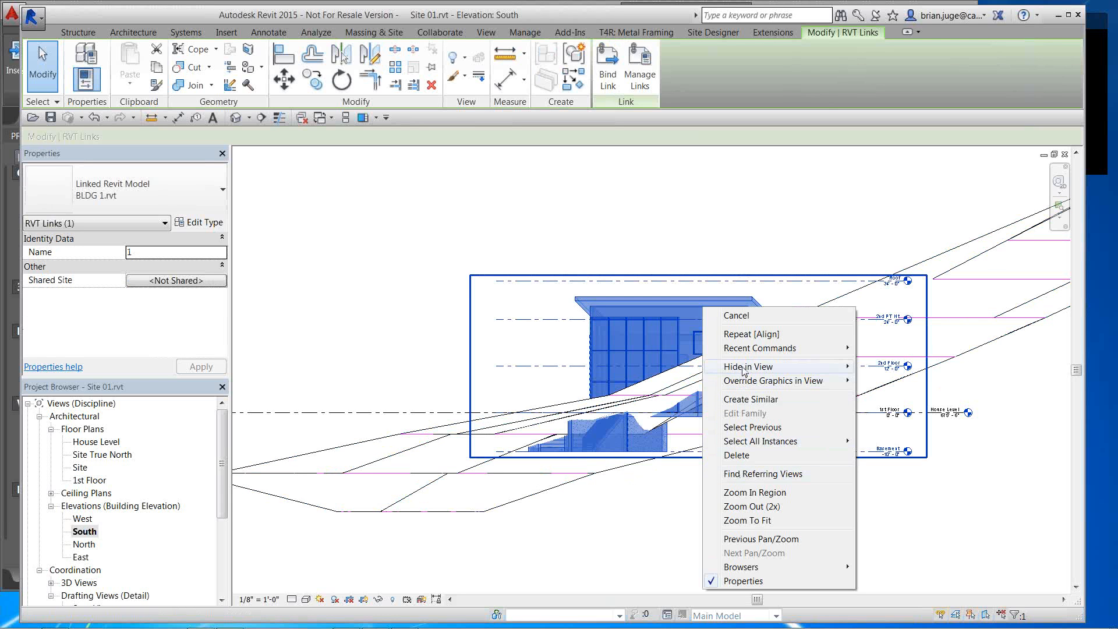
mouse_move(743, 381)
left_click(891, 382)
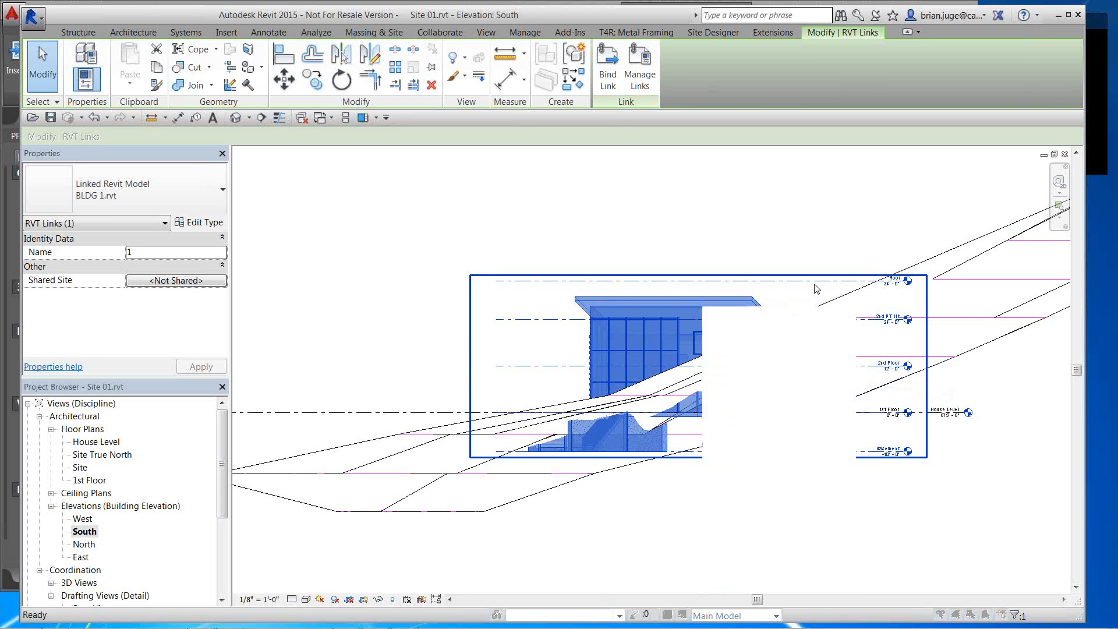
left_click(494, 190)
left_click(433, 275)
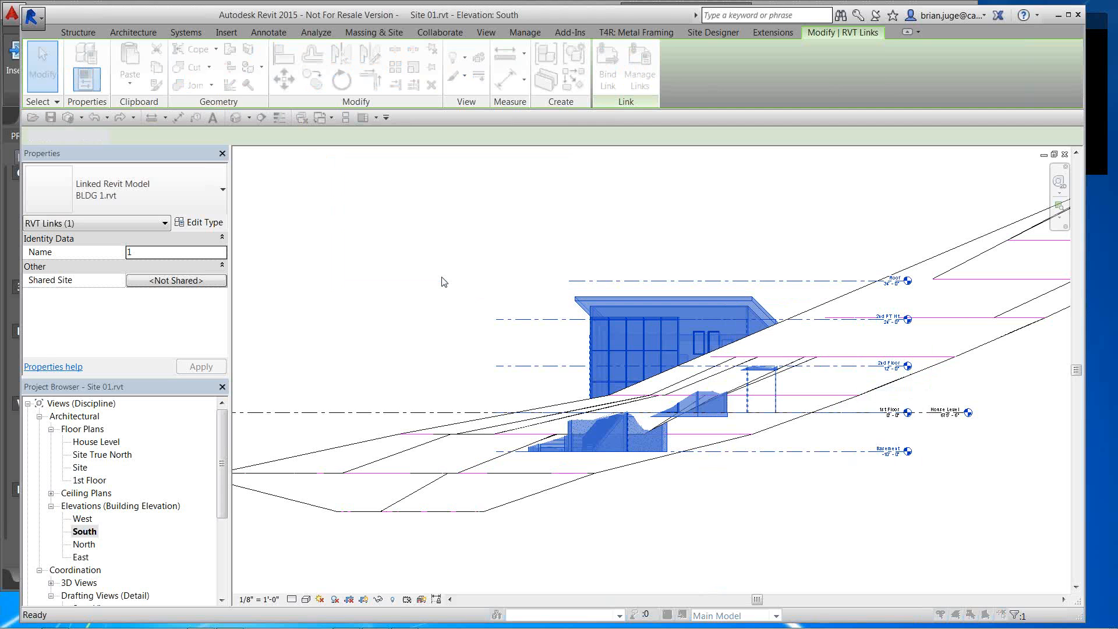
left_click(951, 522)
scroll(961, 466, "up", 2)
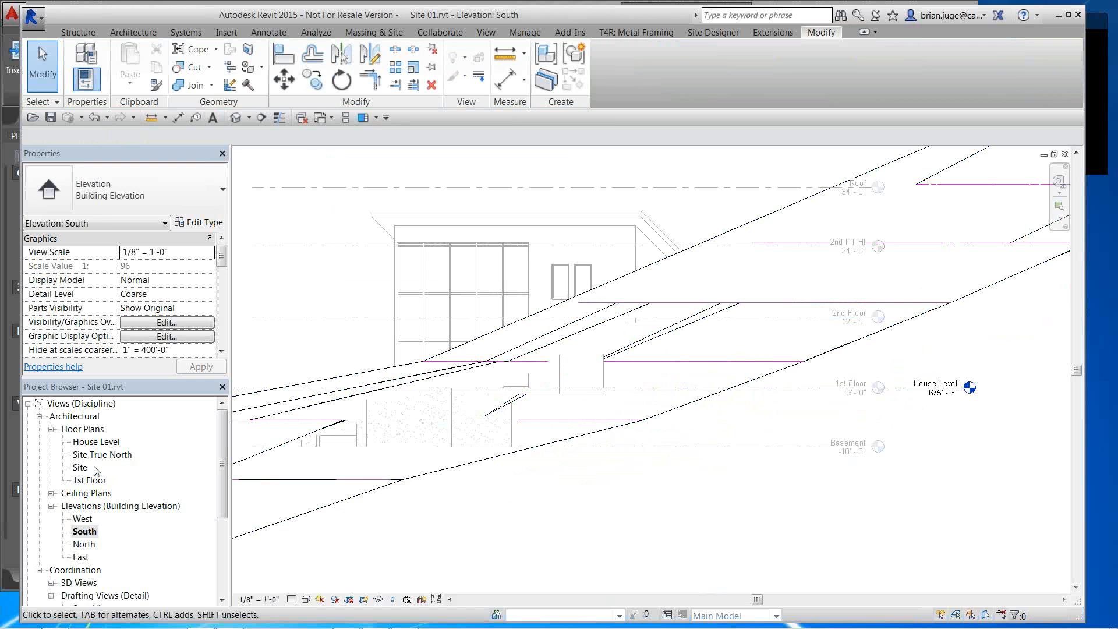
In the House Level floor plan, label the contours along a diagonal line crossing the slope just south of the house
double_click(94, 442)
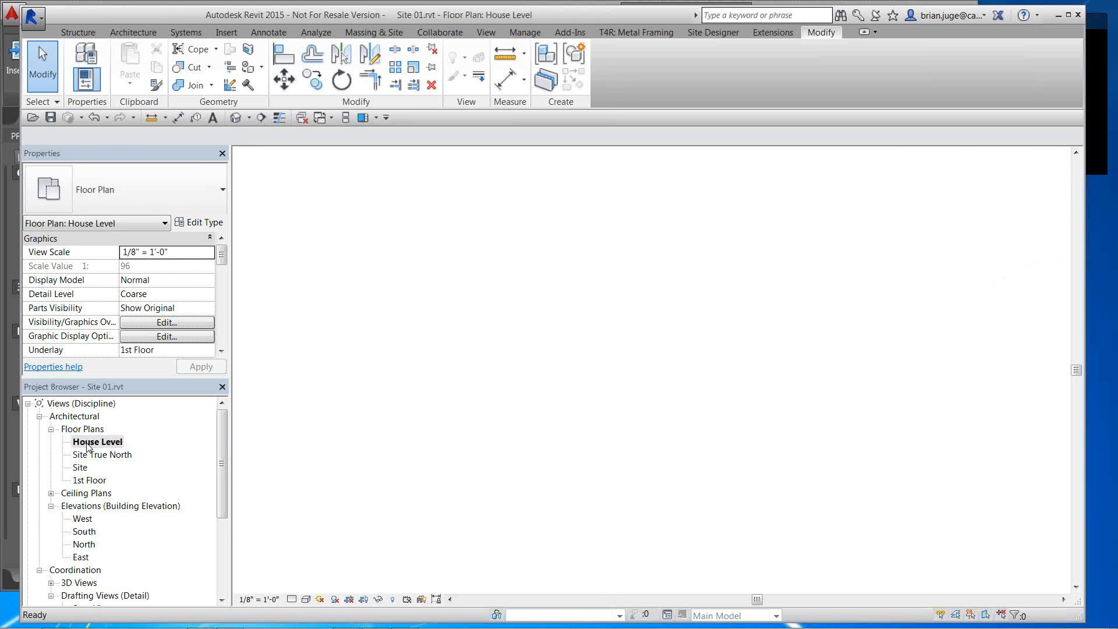
scroll(622, 356, "up", 3)
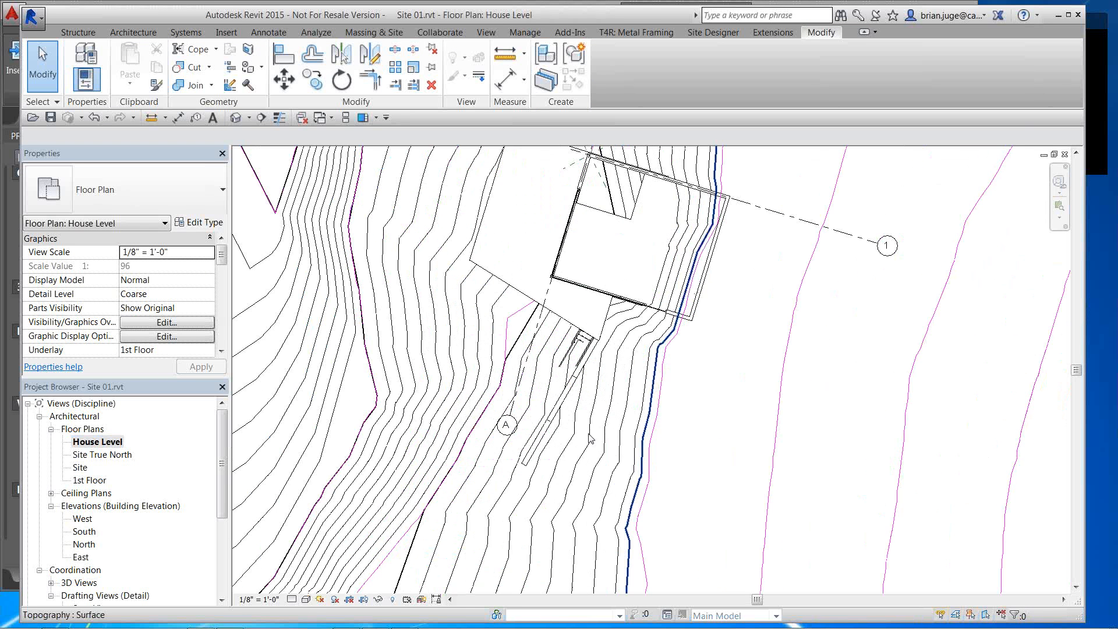
middle_click_drag(590, 438, 626, 427)
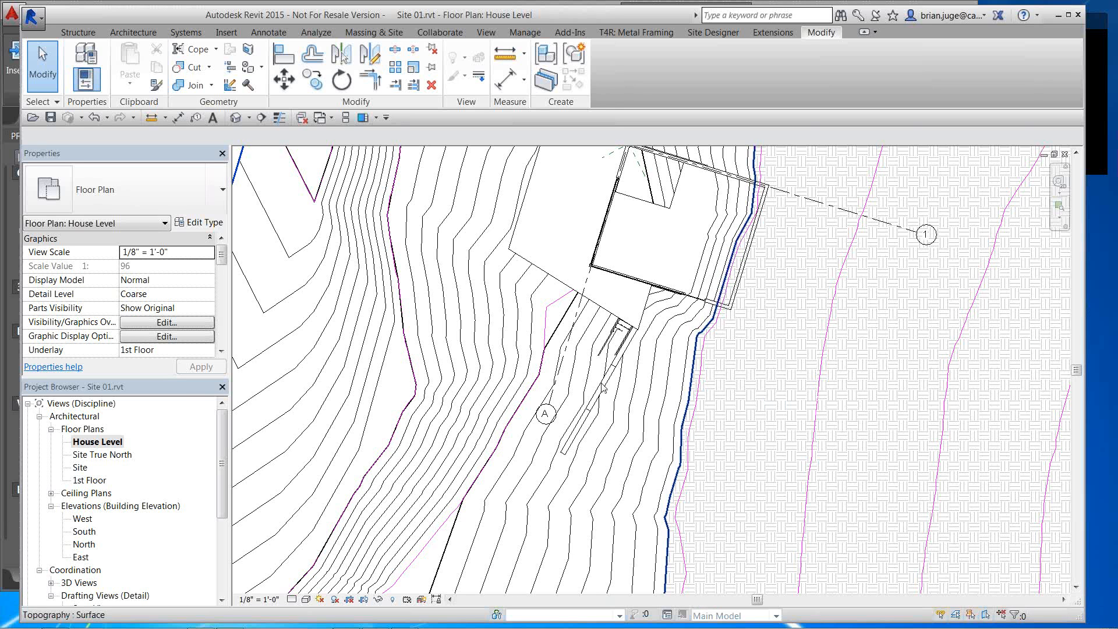
left_click(369, 35)
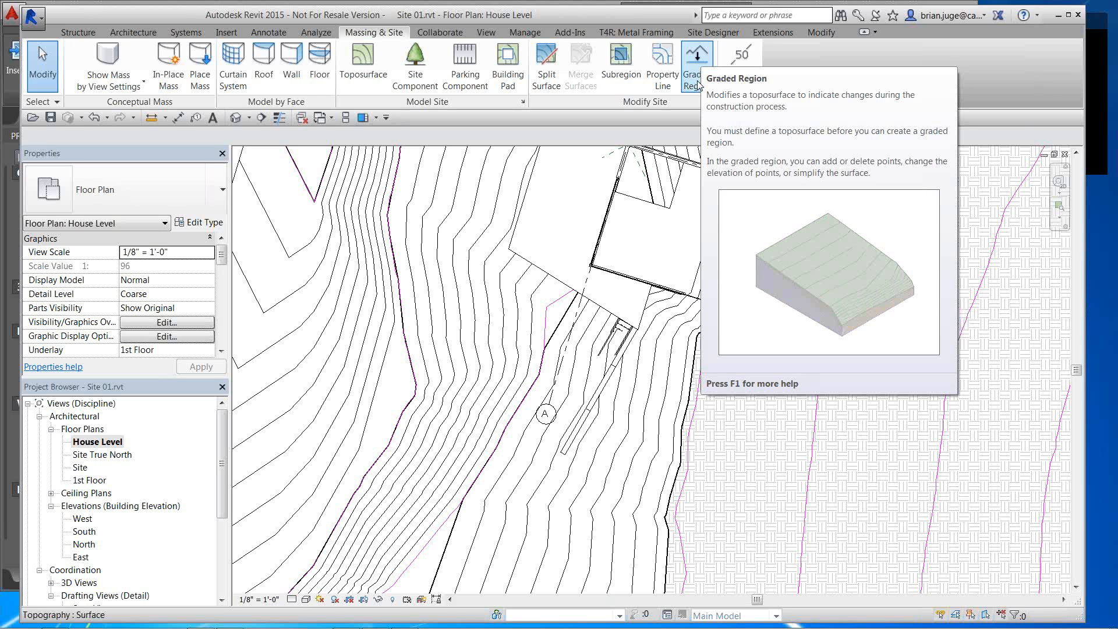
left_click(740, 67)
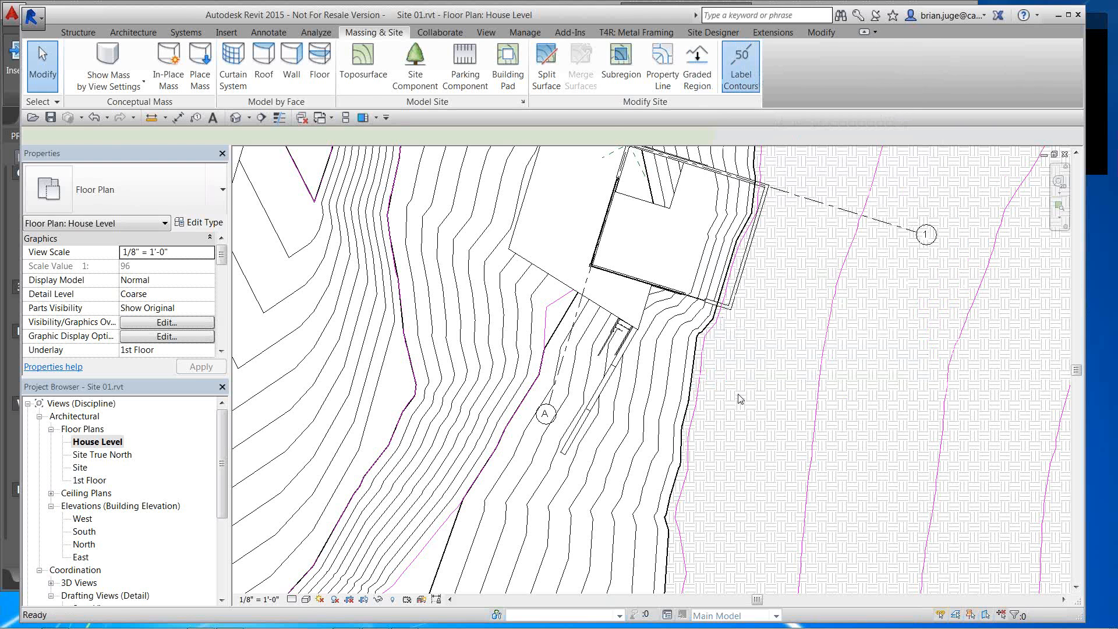
left_click(866, 518)
left_click(290, 317)
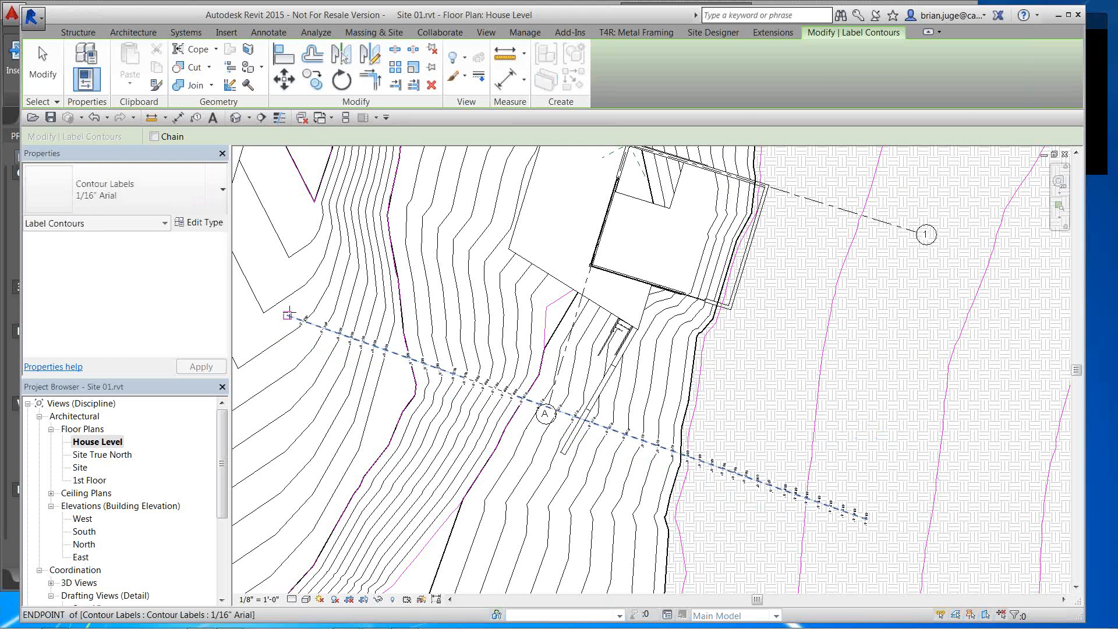
scroll(435, 425, "up", 4)
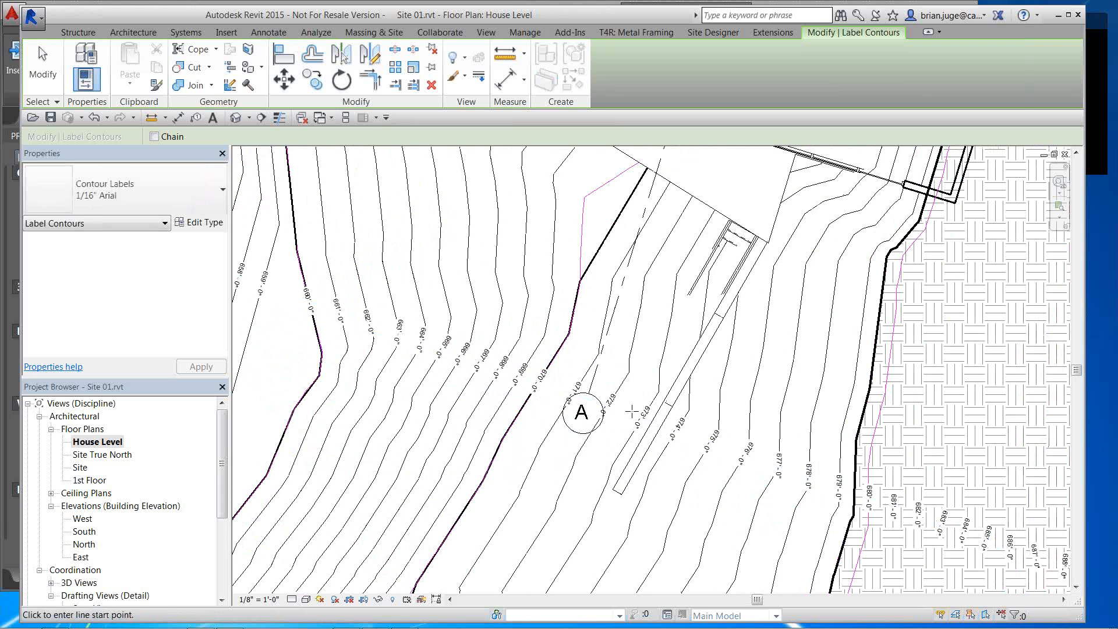
Finish labelling and inspect the contour labels across the slope south of the house
scroll(627, 413, "down", 1)
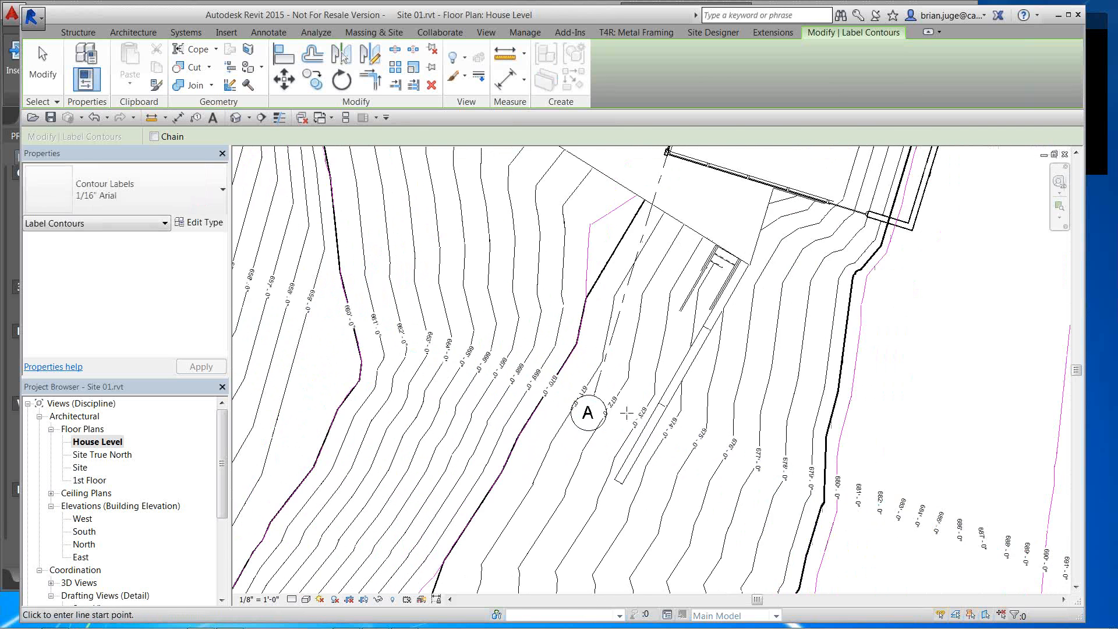
scroll(626, 413, "down", 2)
key("Escape")
key("Escape")
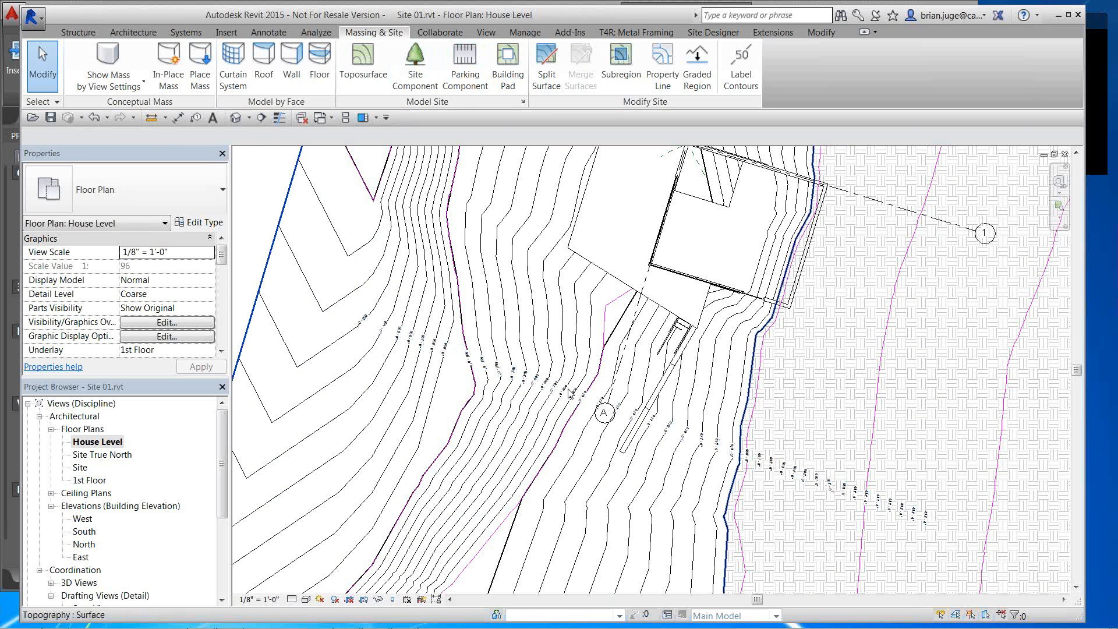
scroll(570, 393, "up", 4)
middle_click_drag(569, 393, 480, 314)
middle_click_drag(585, 340, 385, 229)
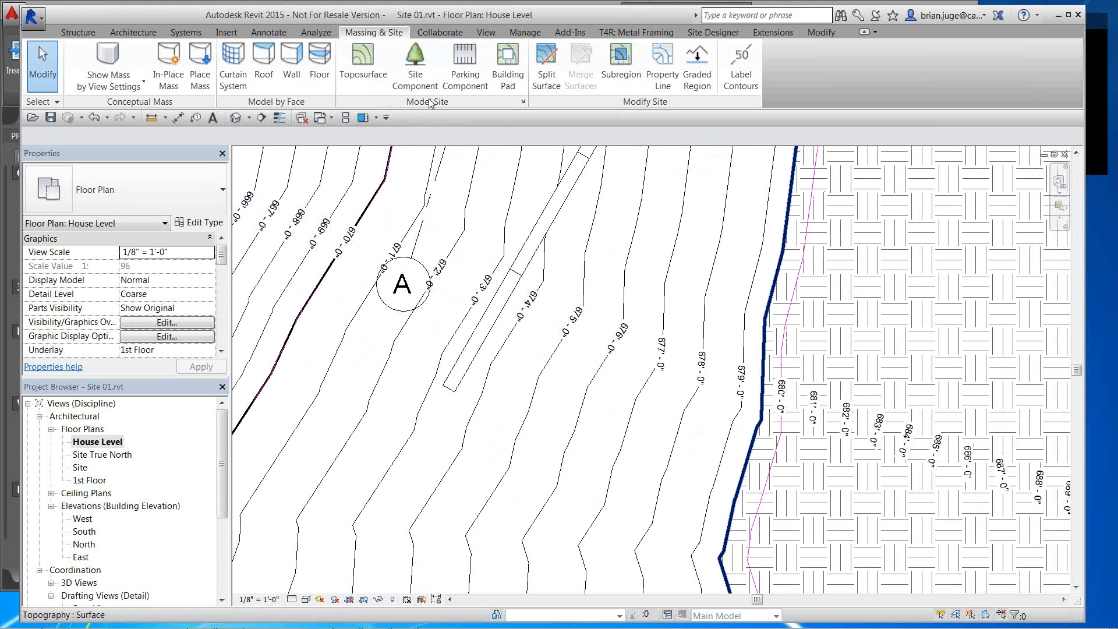
In the Site Settings, set the additional contours' increment to 2' 0" and apply it to the House Level plan
left_click(522, 102)
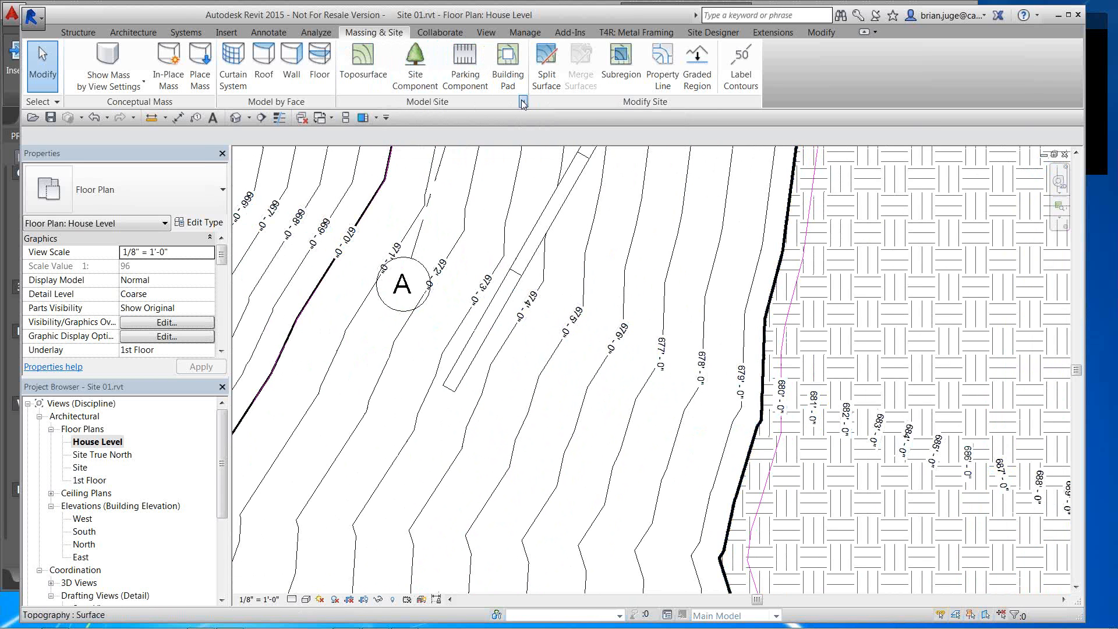
left_click_drag(306, 121, 185, 60)
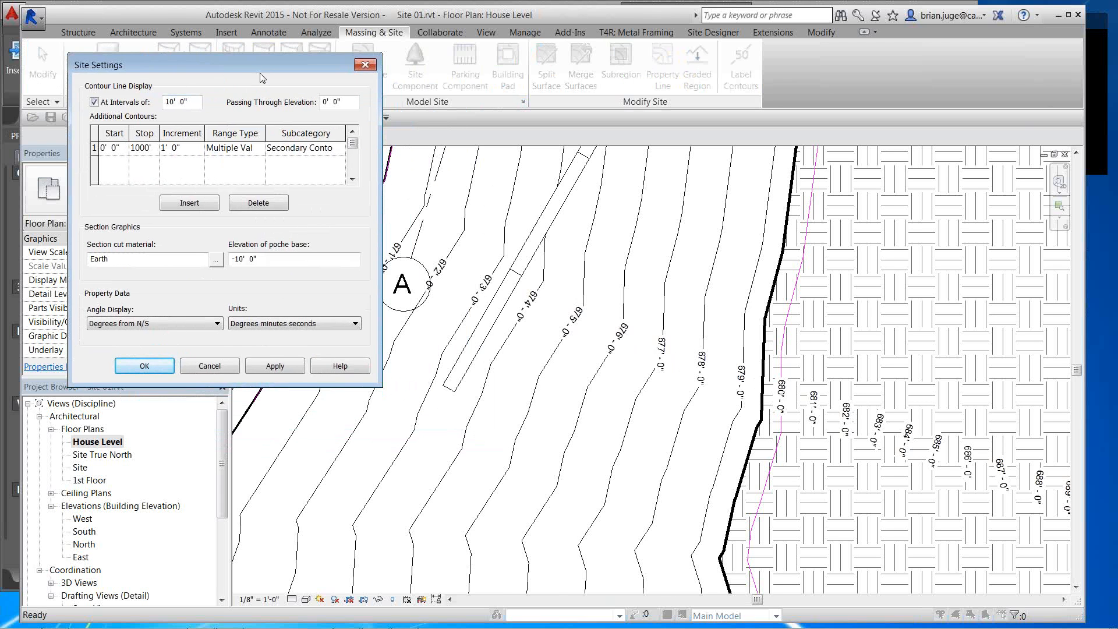
left_click_drag(259, 64, 264, 70)
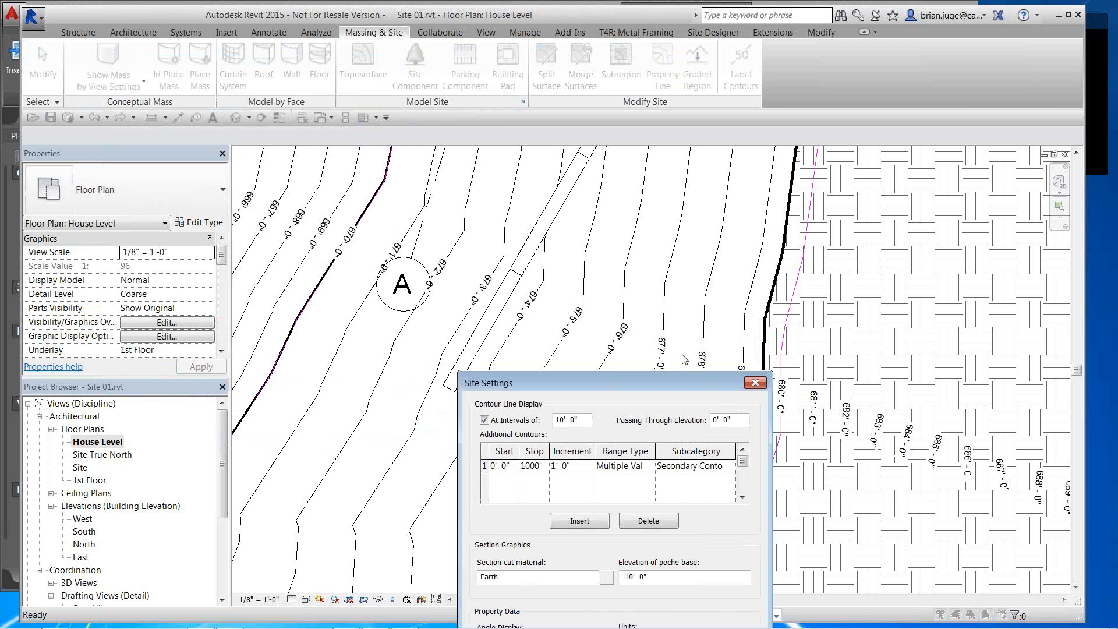
left_click_drag(676, 374, 554, 336)
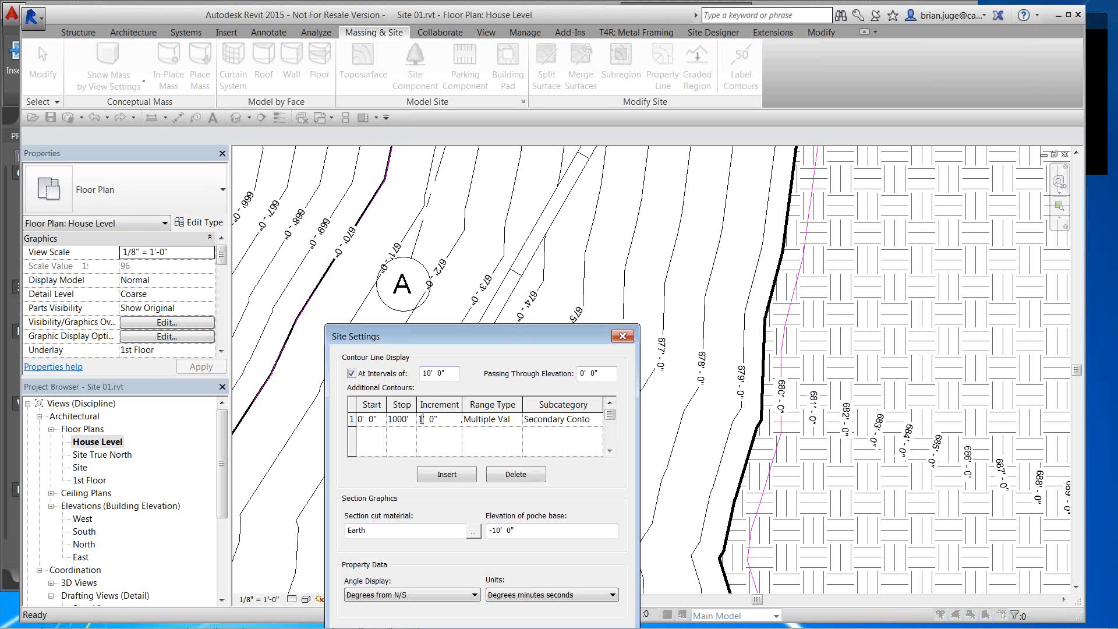
type("2")
left_click_drag(451, 339, 398, 134)
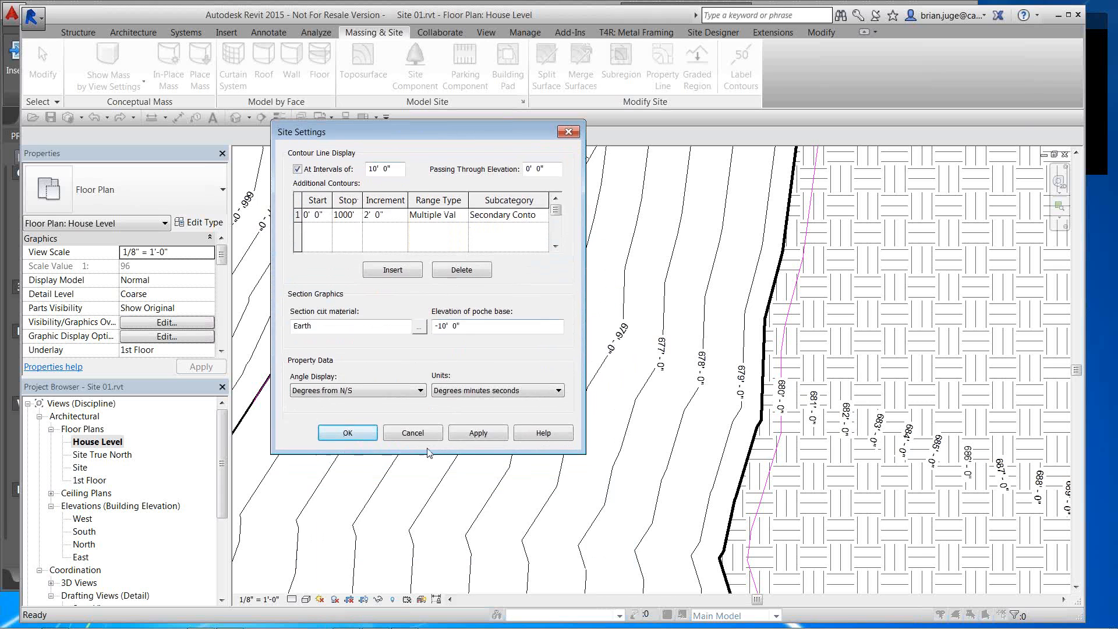
left_click(478, 433)
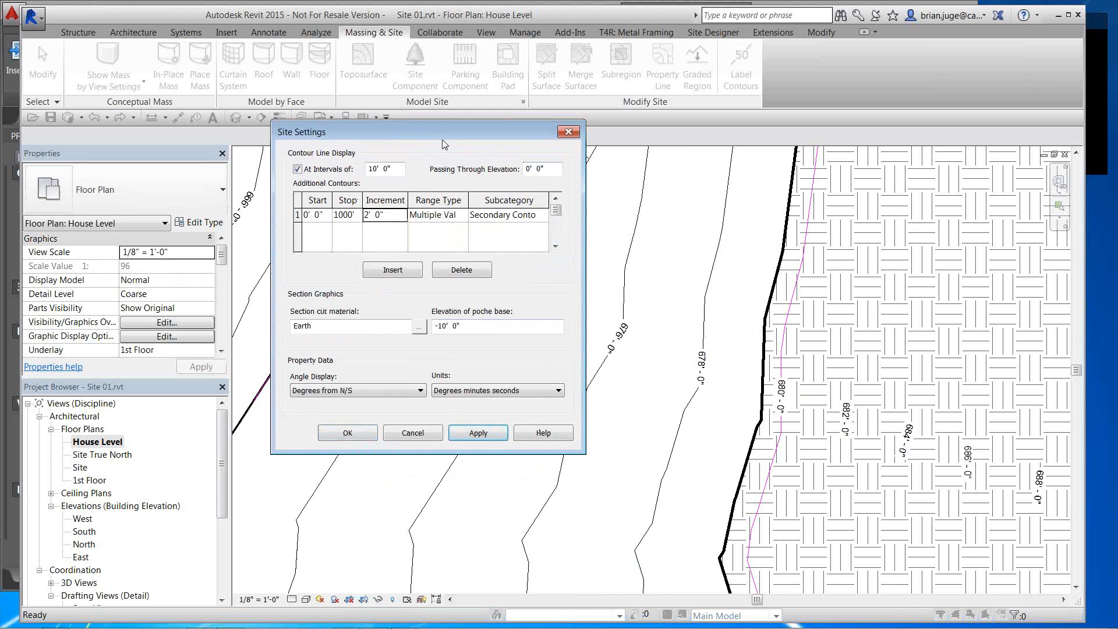
Add a single-value additional contour at elevation 675' with the Hidden Lines subcategory and apply the site settings
left_click_drag(431, 129, 193, 105)
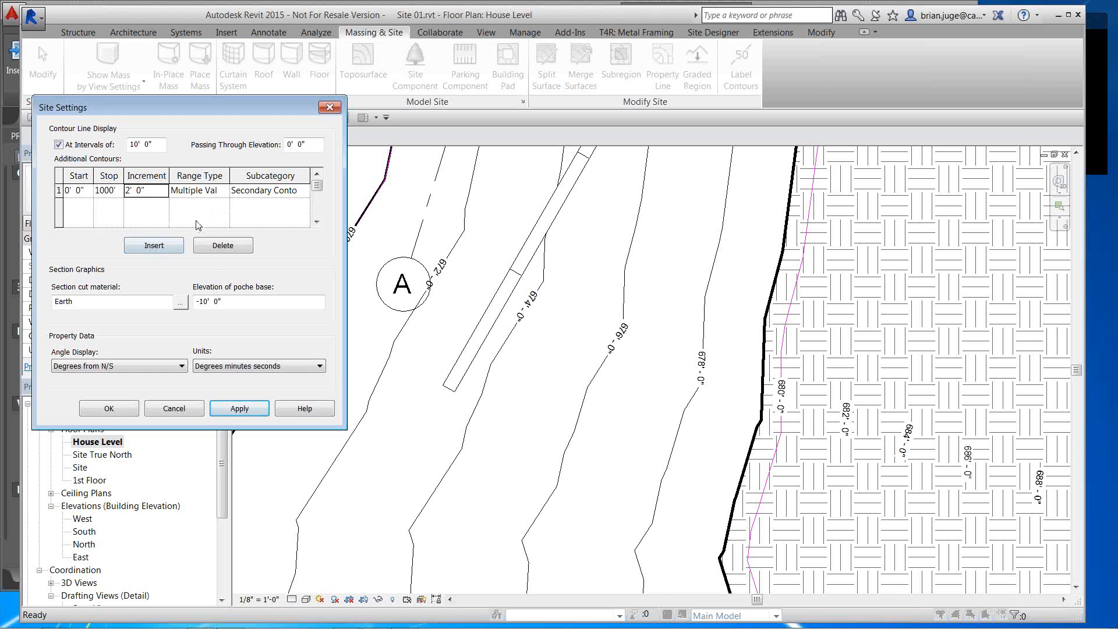
left_click(163, 247)
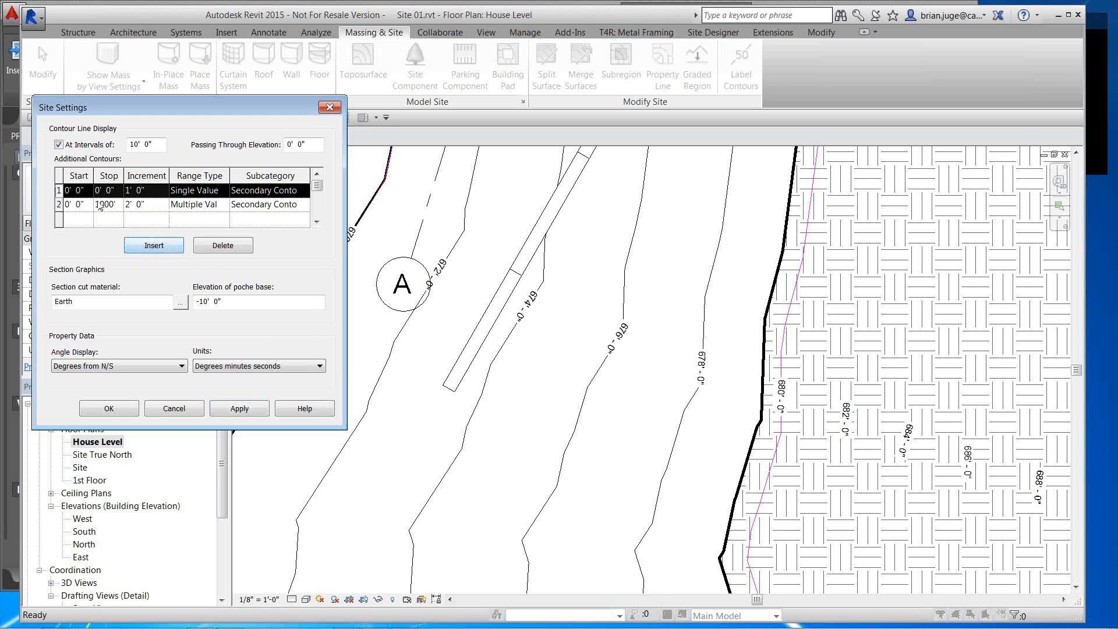
left_click(82, 192)
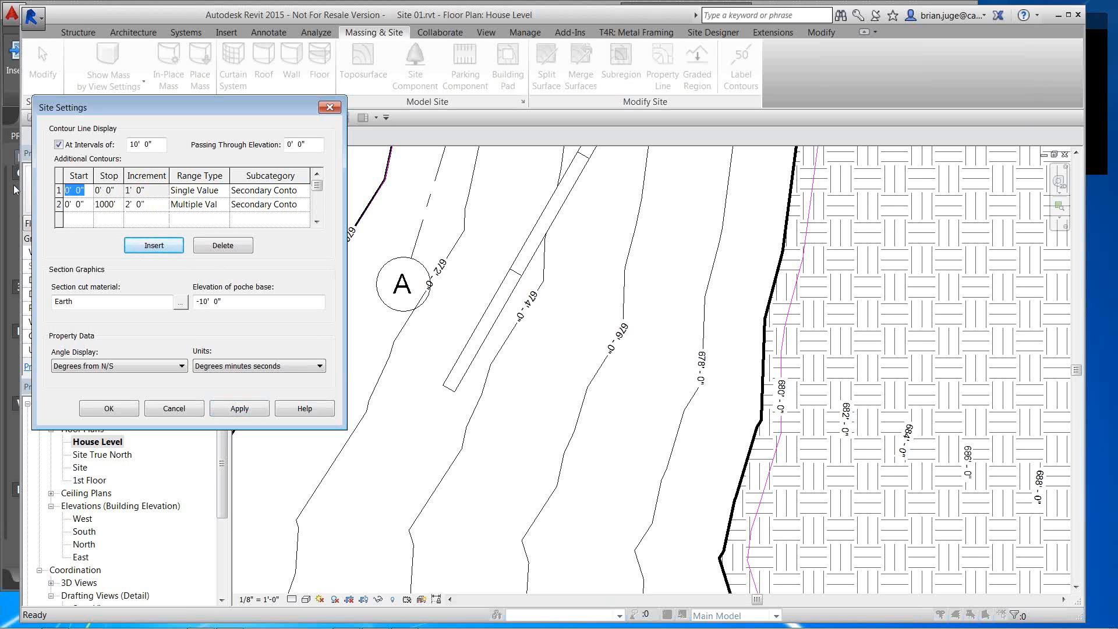
type("675")
left_click(300, 192)
left_click(304, 190)
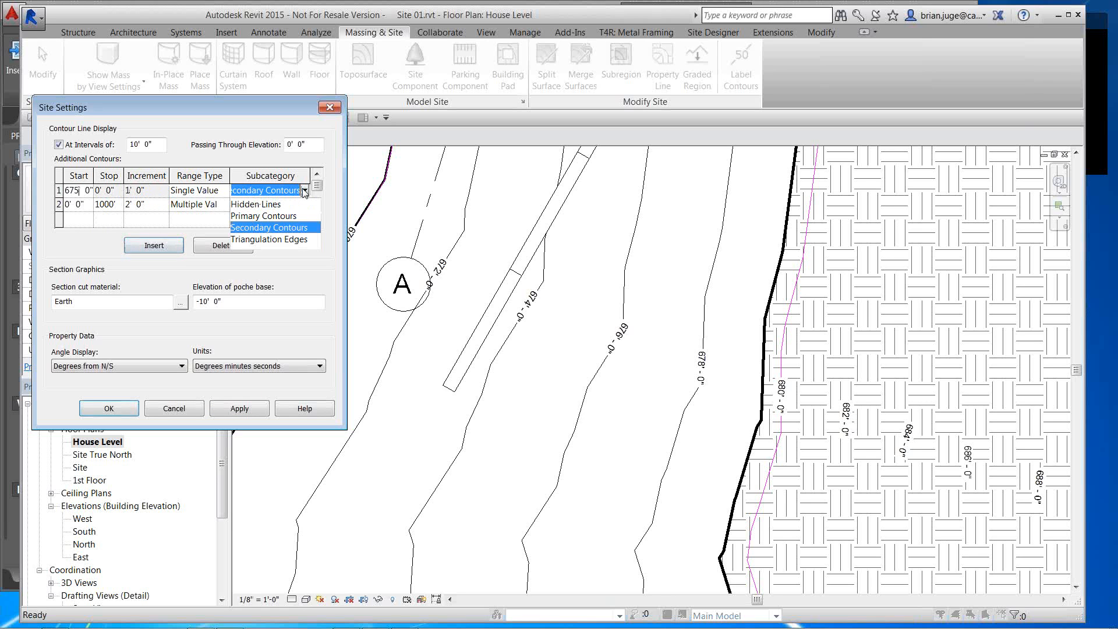
left_click(265, 204)
left_click(258, 411)
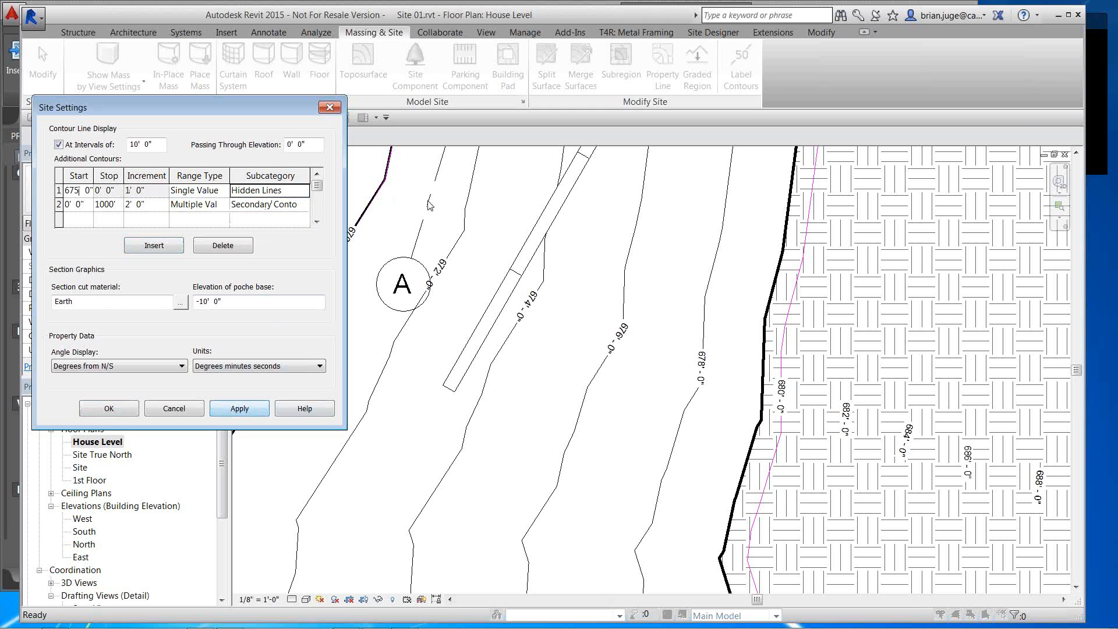
left_click(123, 408)
left_click(523, 101)
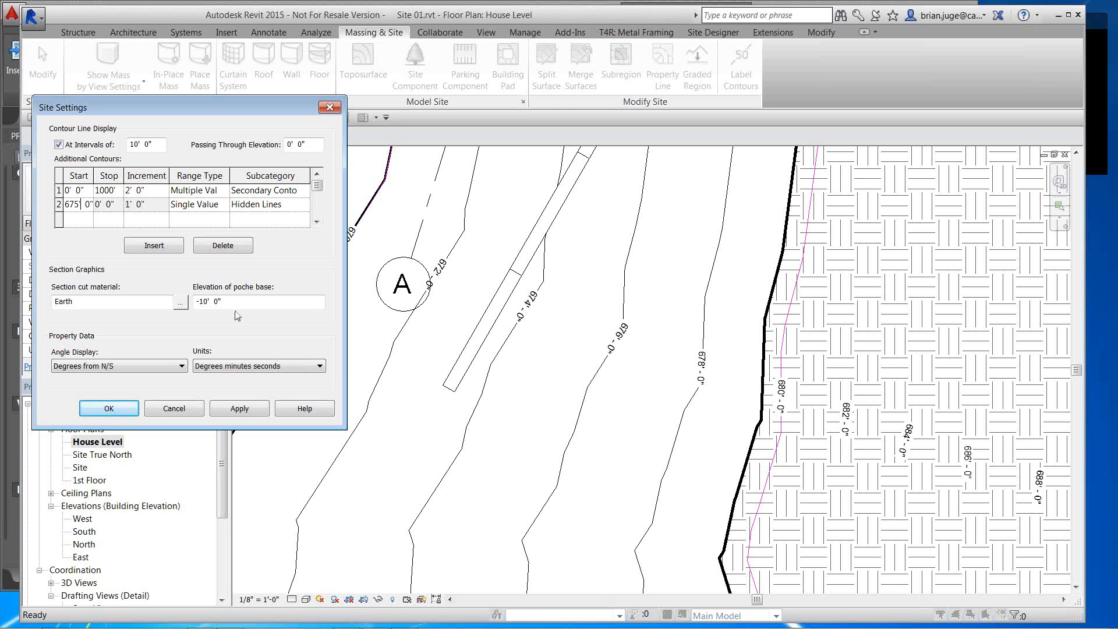
left_click(240, 408)
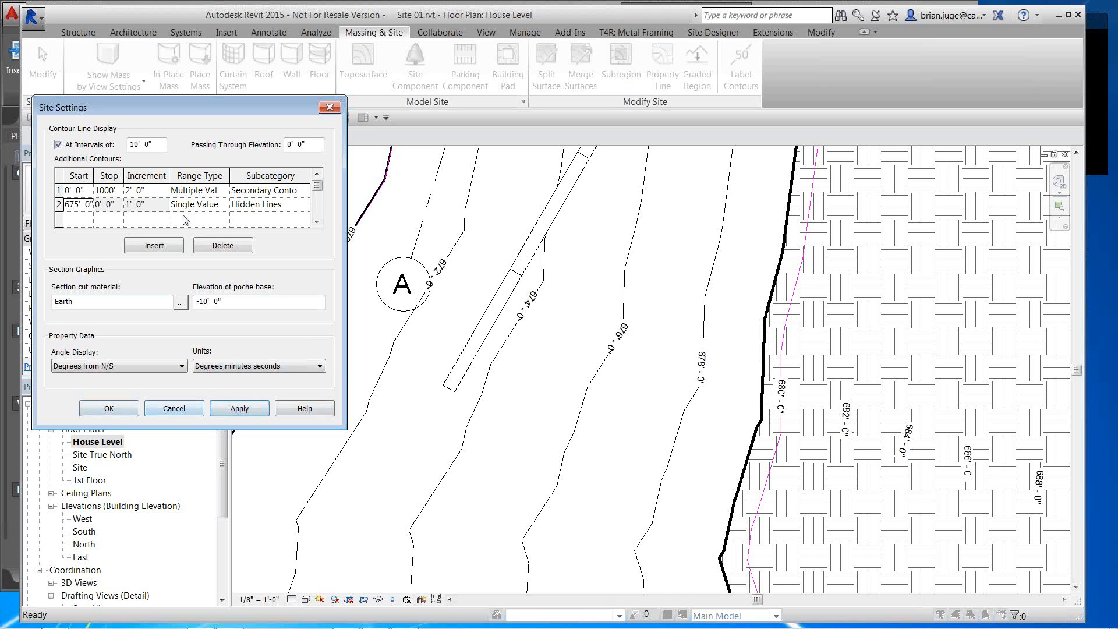
Assign the 675' additional contour to the Primary Contours subcategory and apply the change
left_click(260, 204)
left_click(304, 204)
left_click(263, 231)
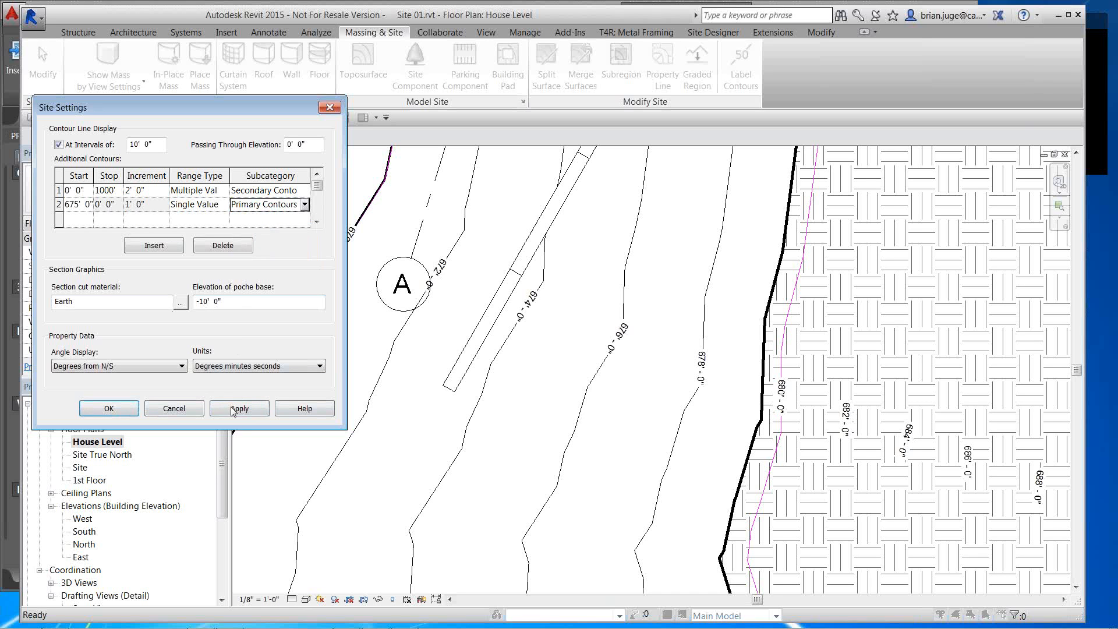
left_click(236, 410)
Set the 675' additional contour's subcategory to Hidden Lines, apply it and accept the site settings
left_click(304, 205)
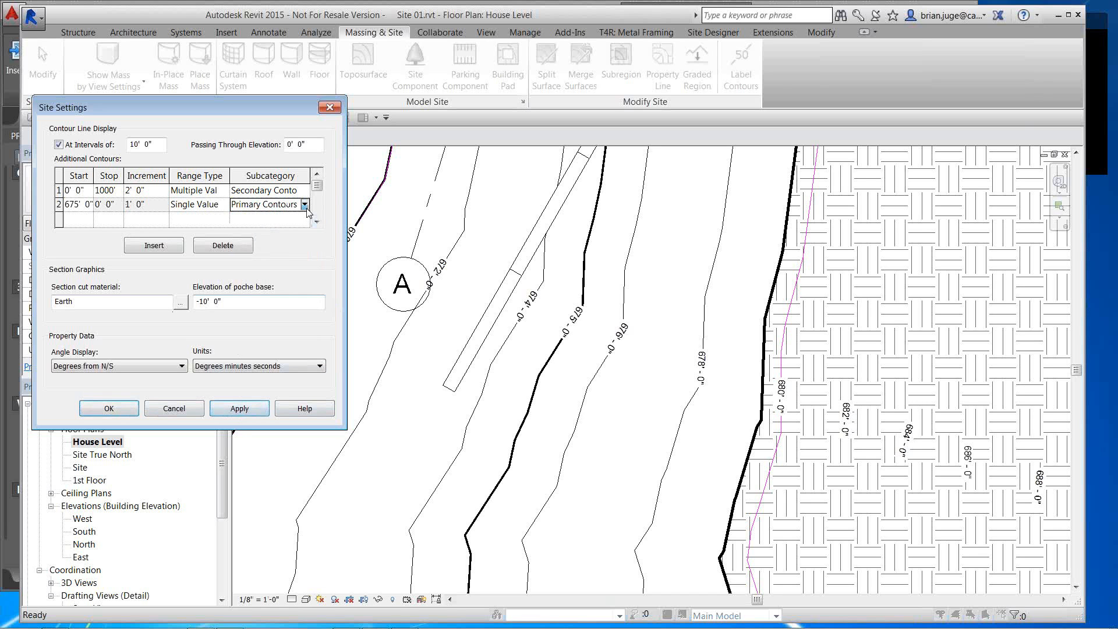
left_click(303, 204)
left_click(260, 218)
left_click(245, 410)
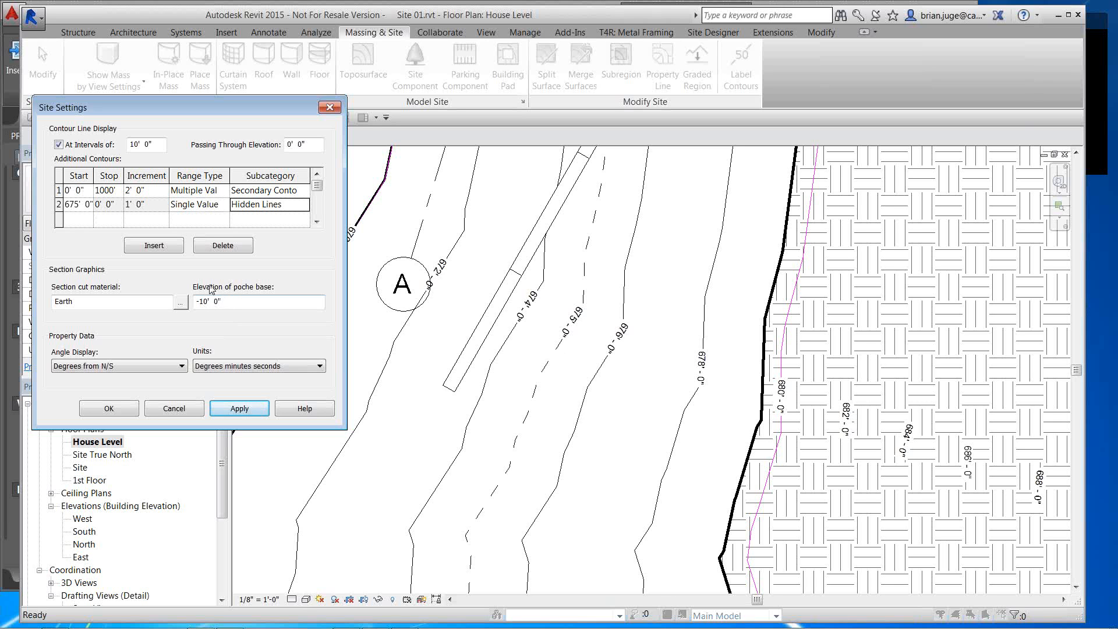
left_click(119, 414)
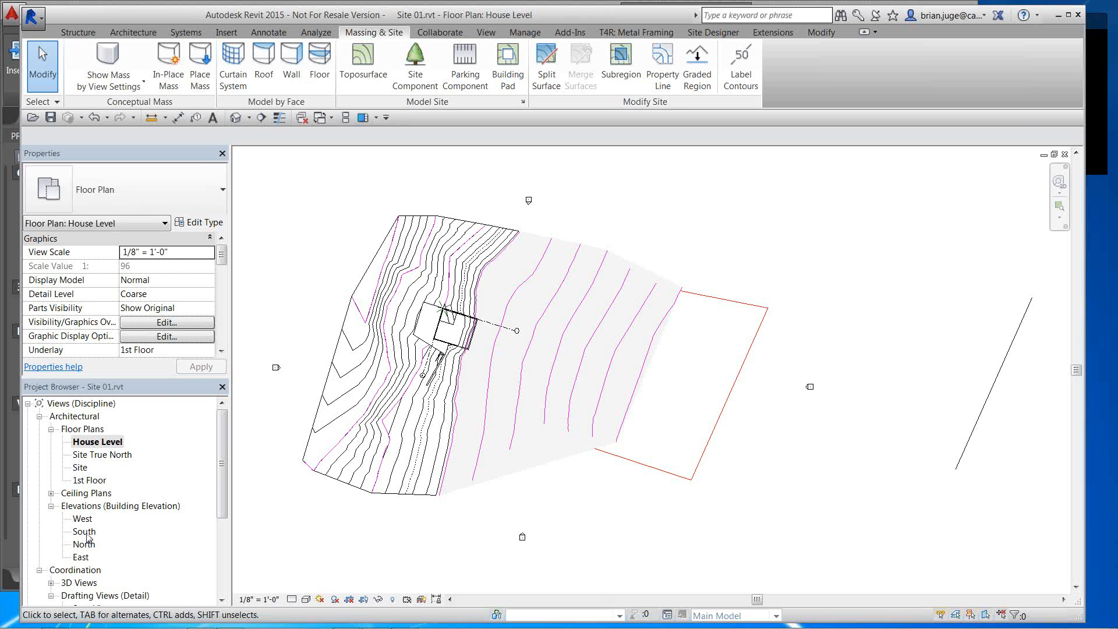
View the whole site in the South elevation and return to the House Level floor plan
double_click(84, 533)
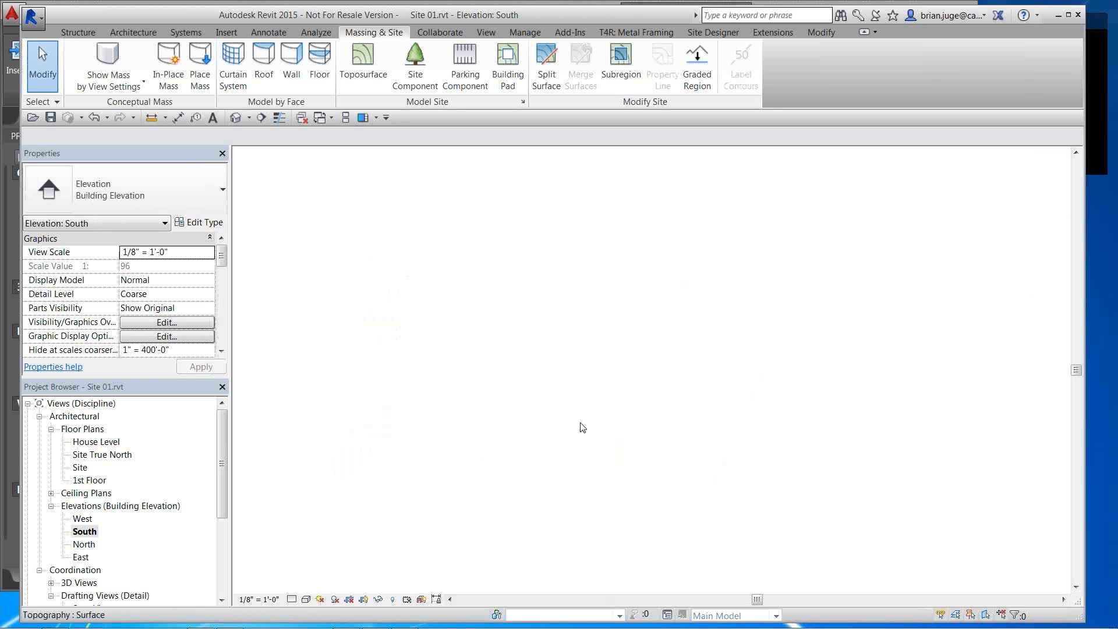
middle_click(723, 567)
middle_click(723, 567)
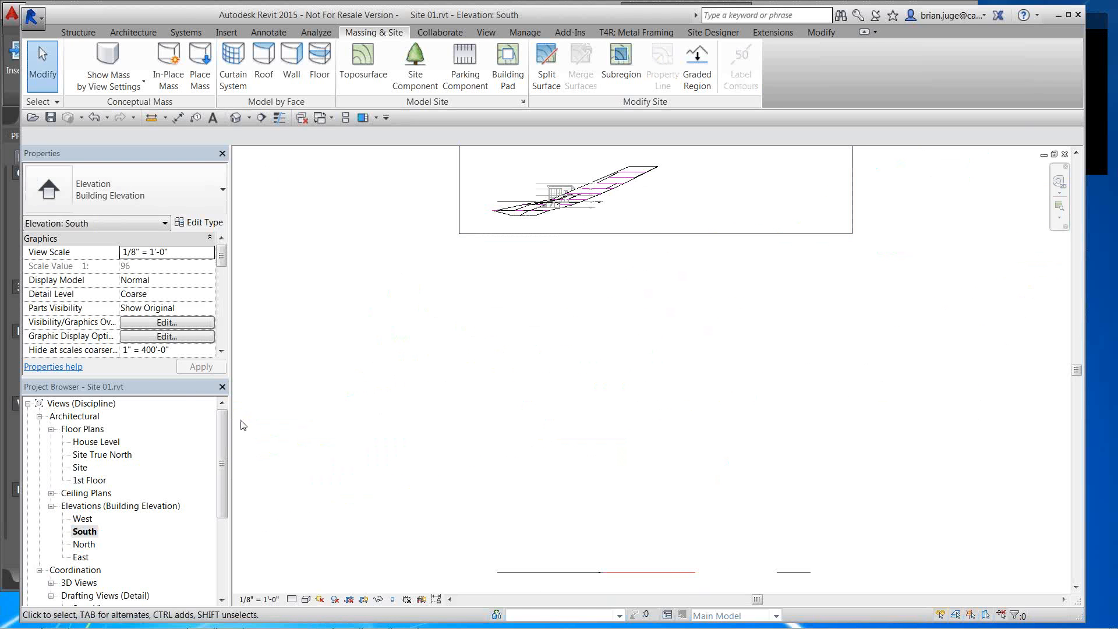
double_click(96, 442)
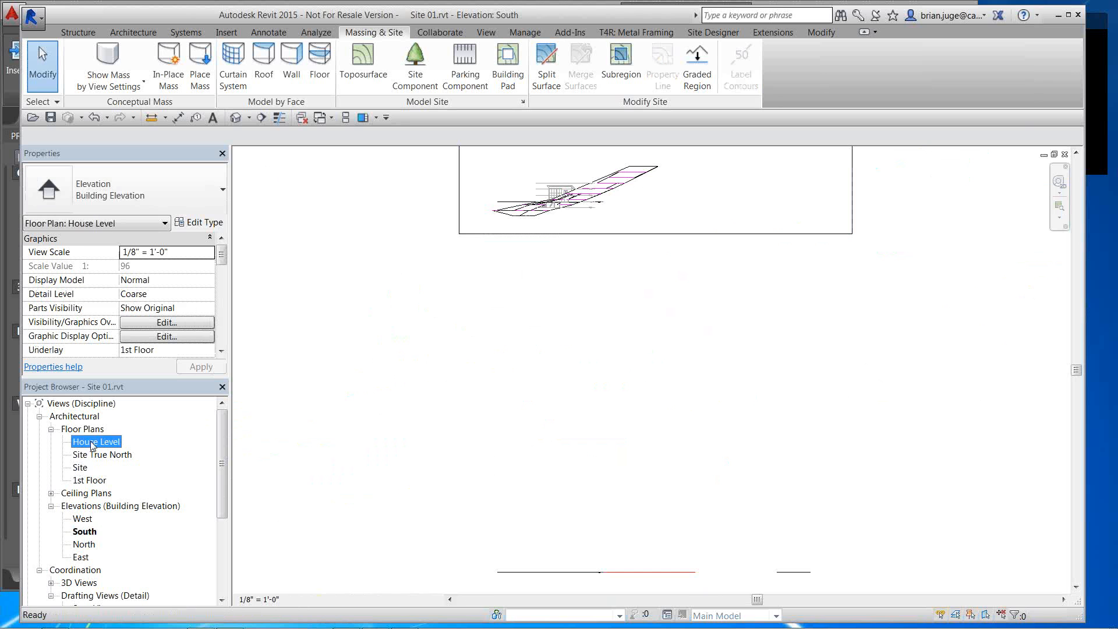
Draw a building section line running diagonally from west of the site through the house to beyond the eastern property boundary
left_click(249, 117)
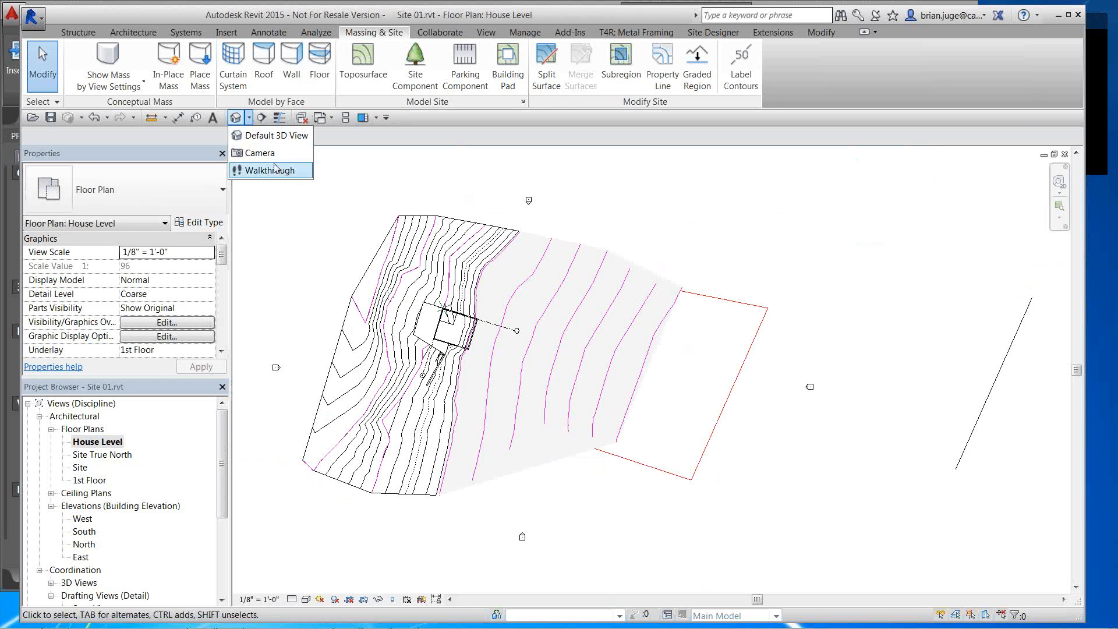
left_click(263, 120)
left_click(262, 119)
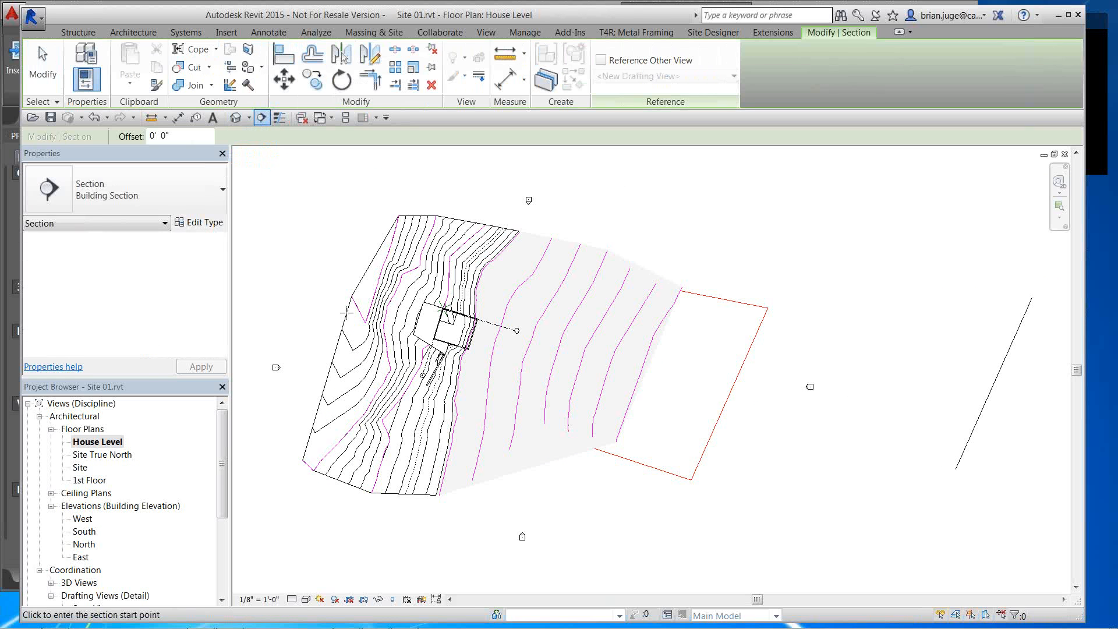
left_click(314, 285)
left_click(878, 458)
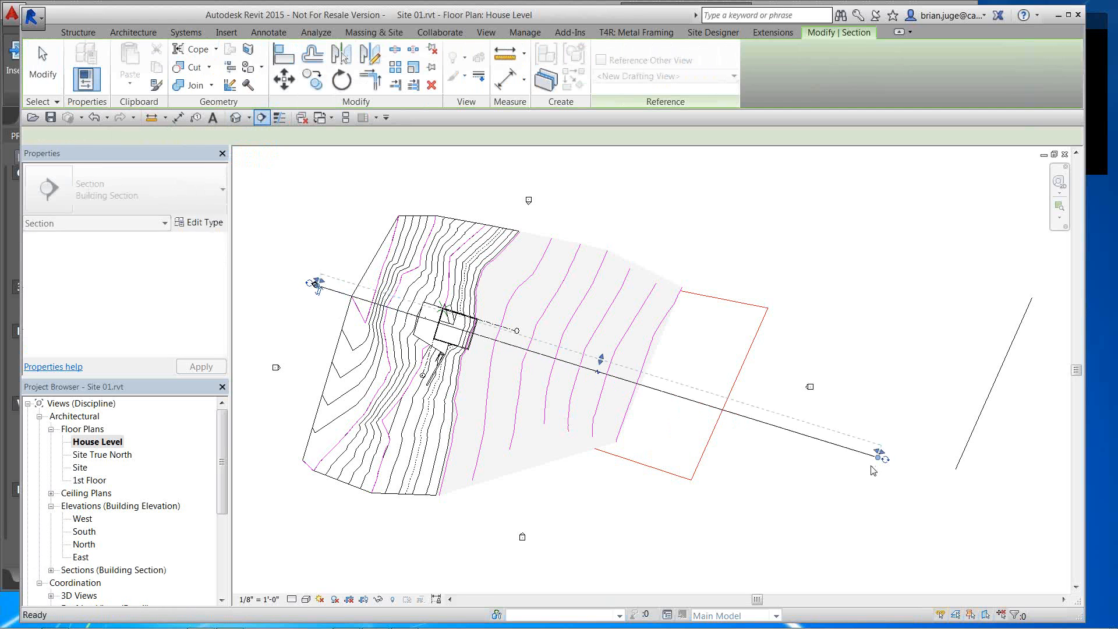
key("Escape")
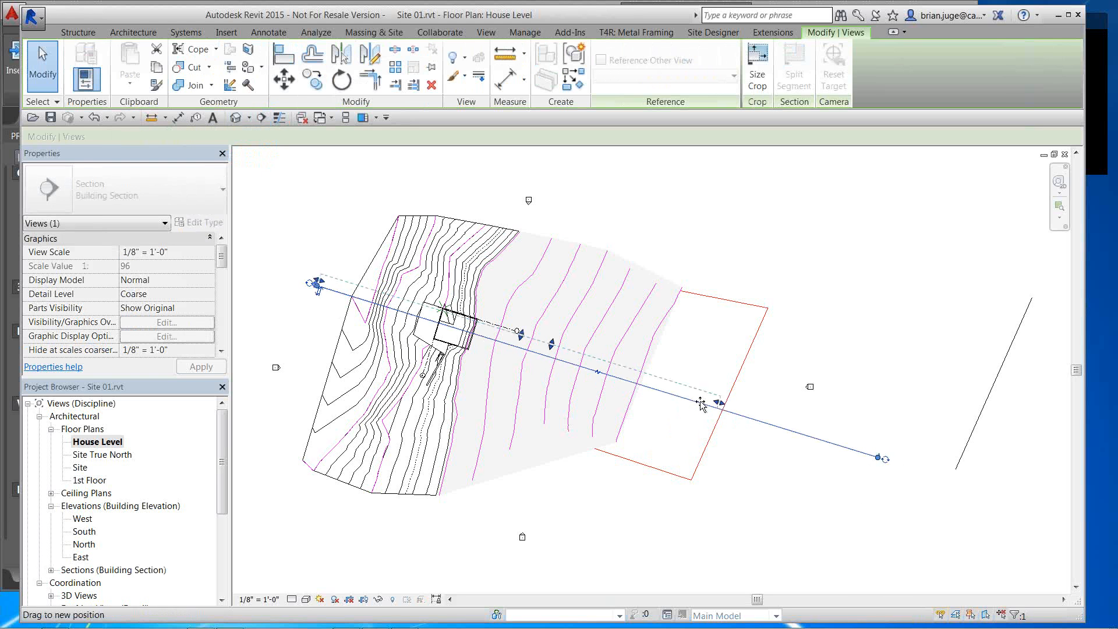
key("Escape")
Open the new section view and examine how far the earth fill extends below the lowest level line
double_click(317, 285)
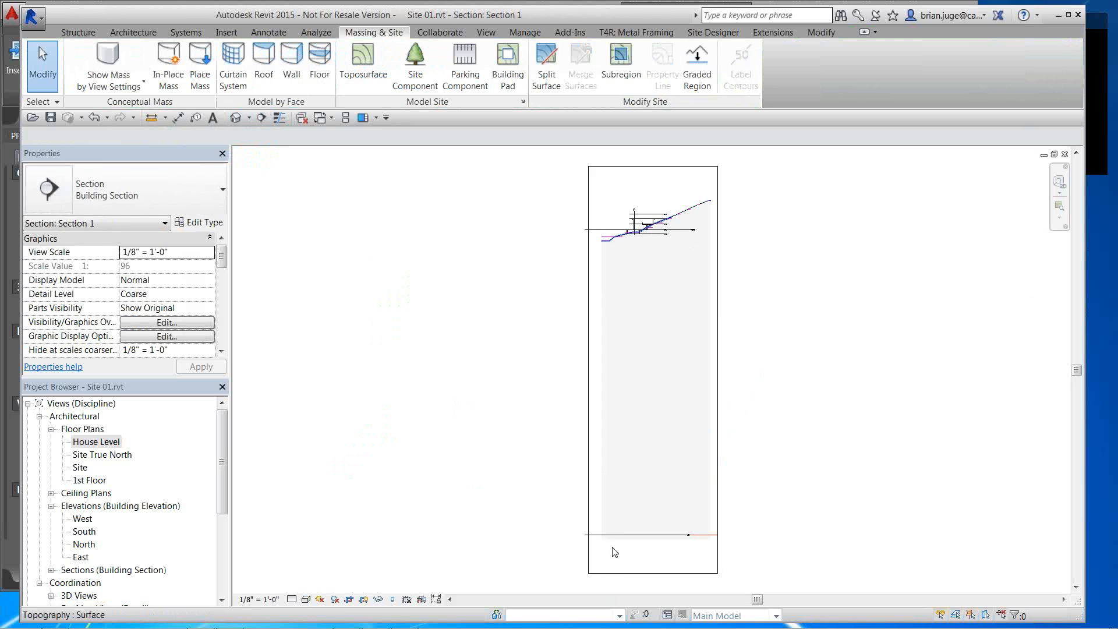
middle_click_drag(615, 552, 601, 512)
scroll(606, 513, "up", 3)
scroll(610, 506, "up", 2)
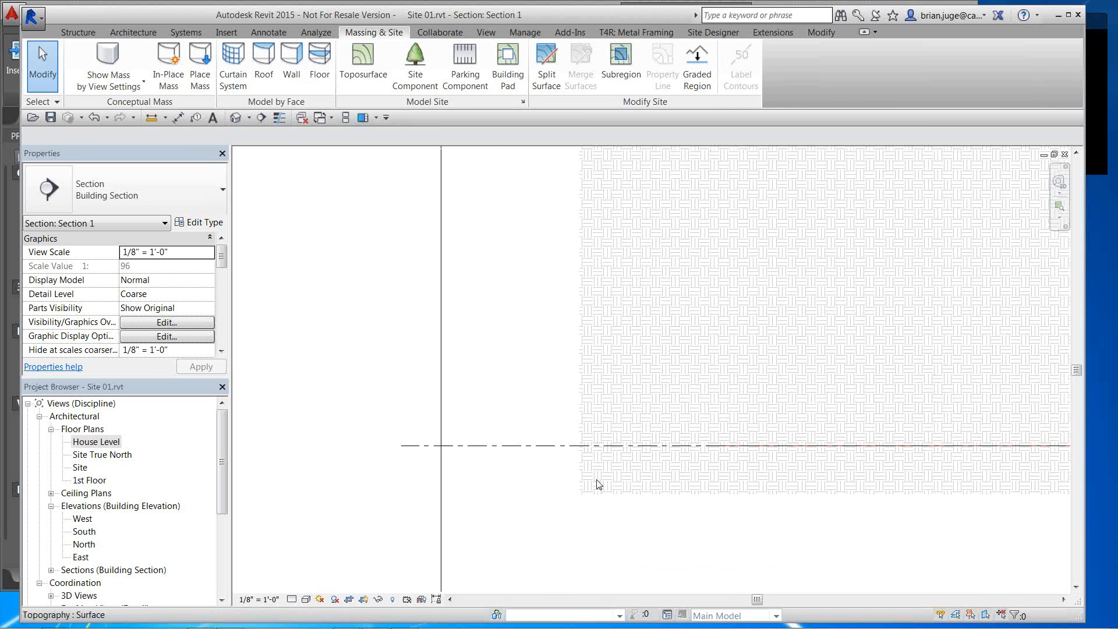
key("F12")
mouse_move(562, 496)
left_mouse_down()
mouse_move(629, 499)
mouse_move(570, 483)
left_mouse_up()
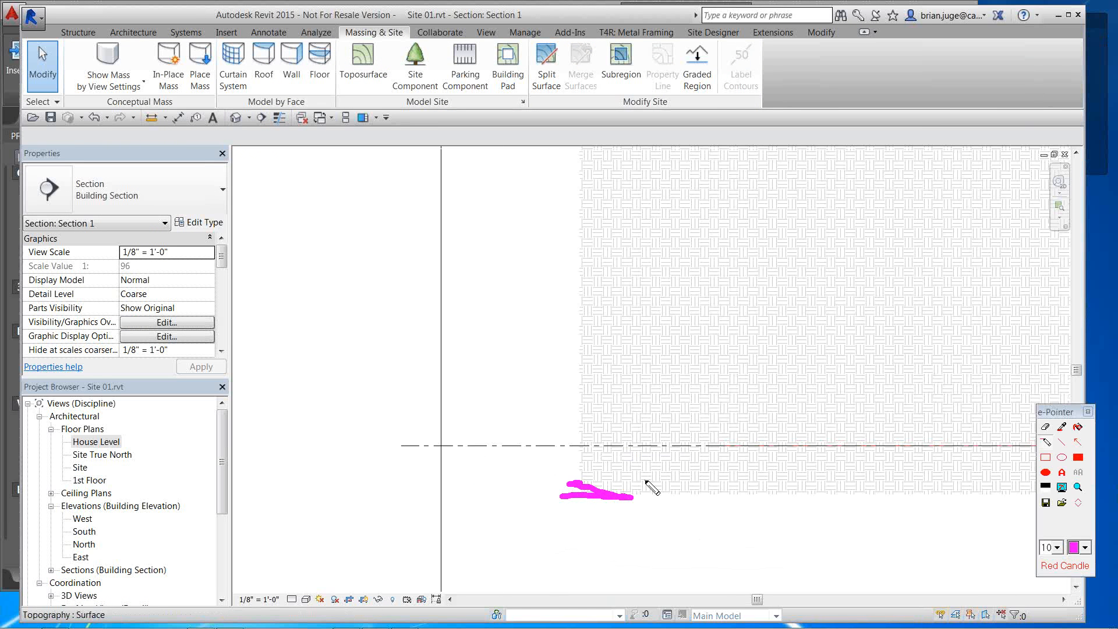
key("Escape")
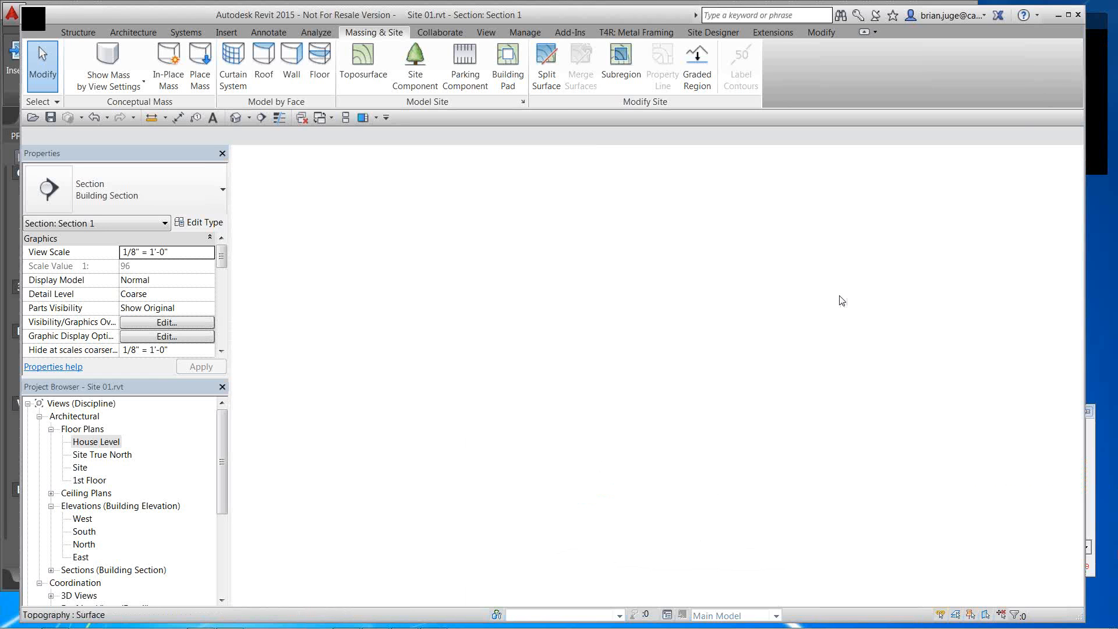
scroll(744, 287, "down", 4)
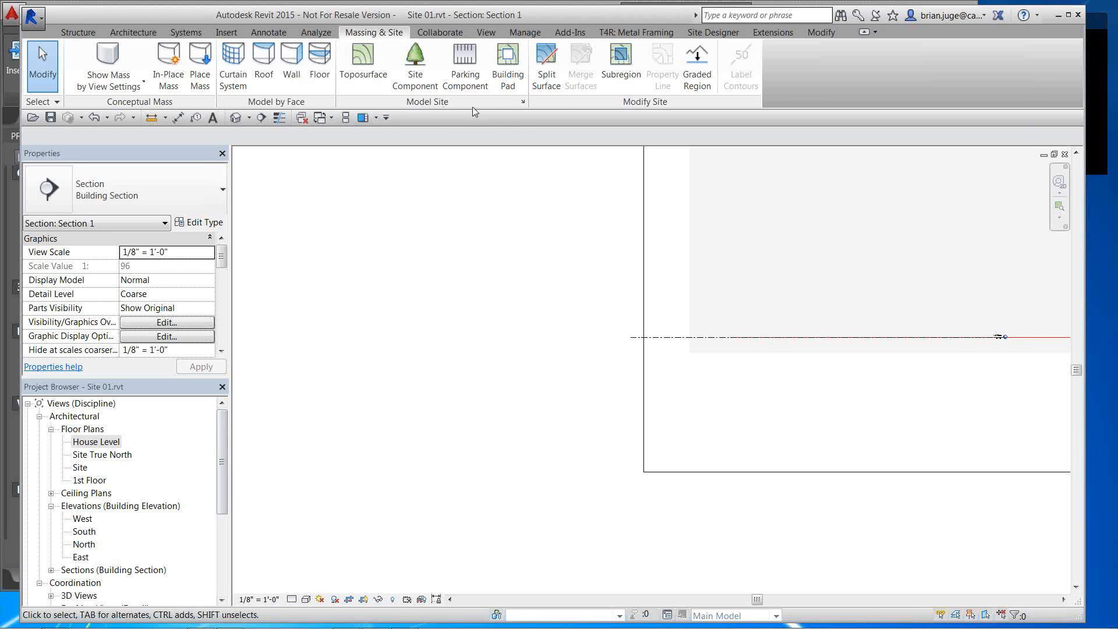
Set the elevation of the poche base to 590' in the Site Settings and check the shortened earth fill in the section
left_click(522, 103)
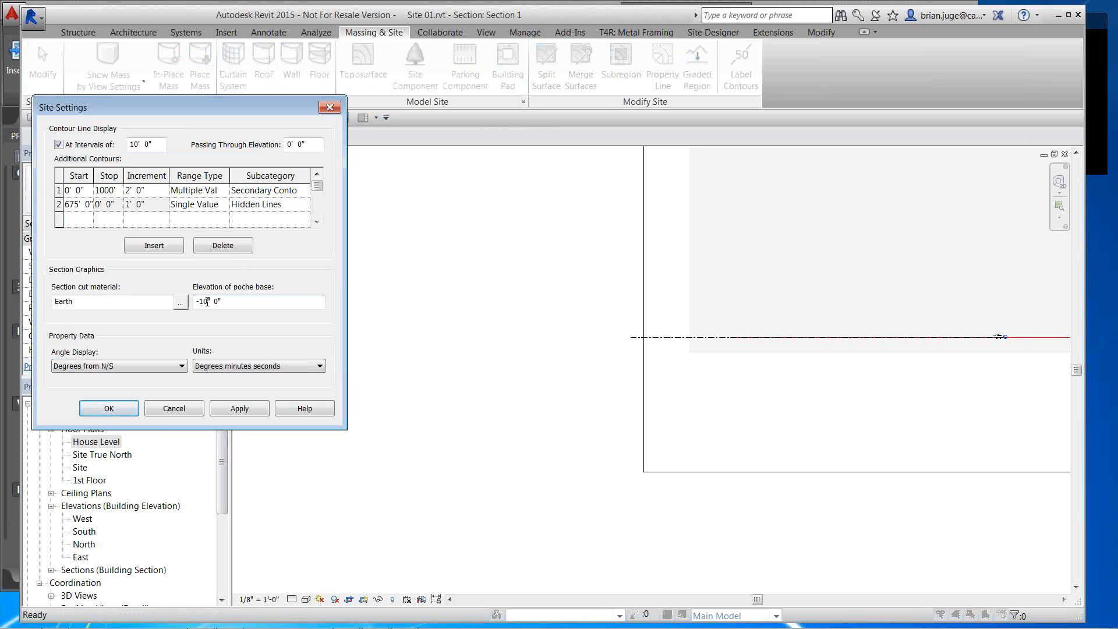
double_click(207, 303)
type("590")
left_click(244, 411)
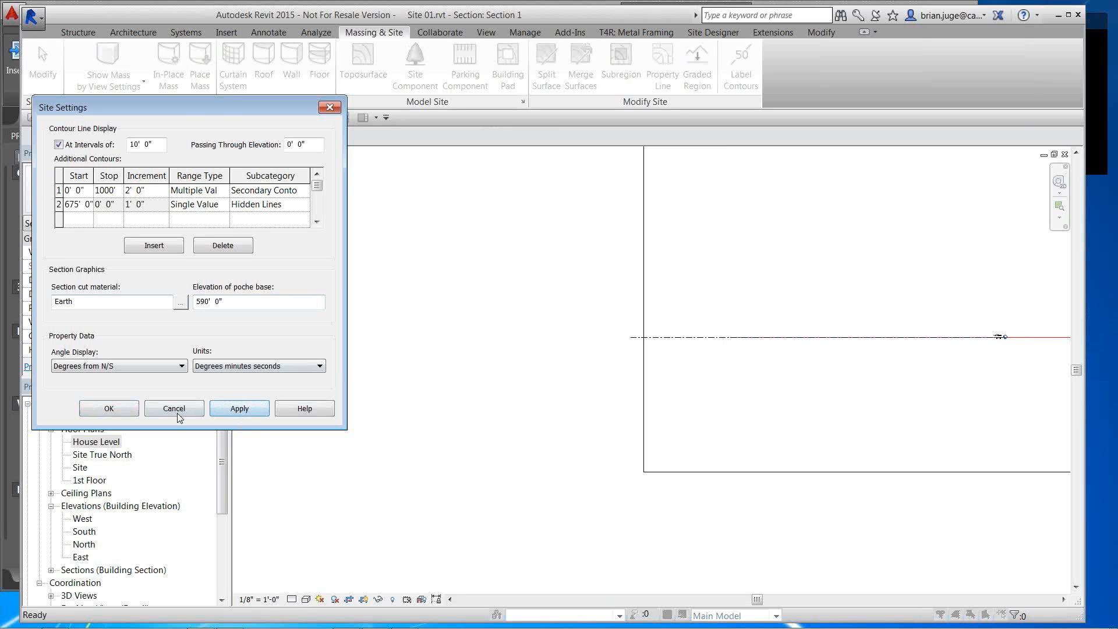
left_click(109, 408)
middle_click_drag(686, 357, 677, 407)
scroll(677, 402, "down", 4)
middle_click_drag(723, 334, 715, 433)
scroll(680, 312, "up", 2)
scroll(656, 247, "up", 3)
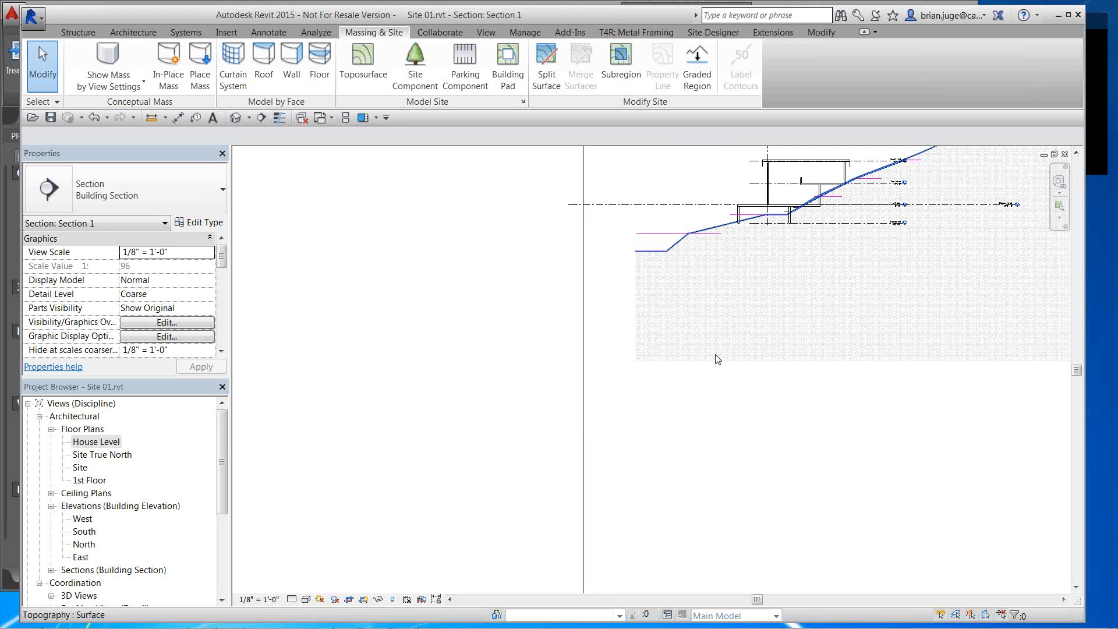
Shrink the section view's crop region to fit closely around the house and earth fill, and return to the House Level floor plan
scroll(972, 424, "down", 5)
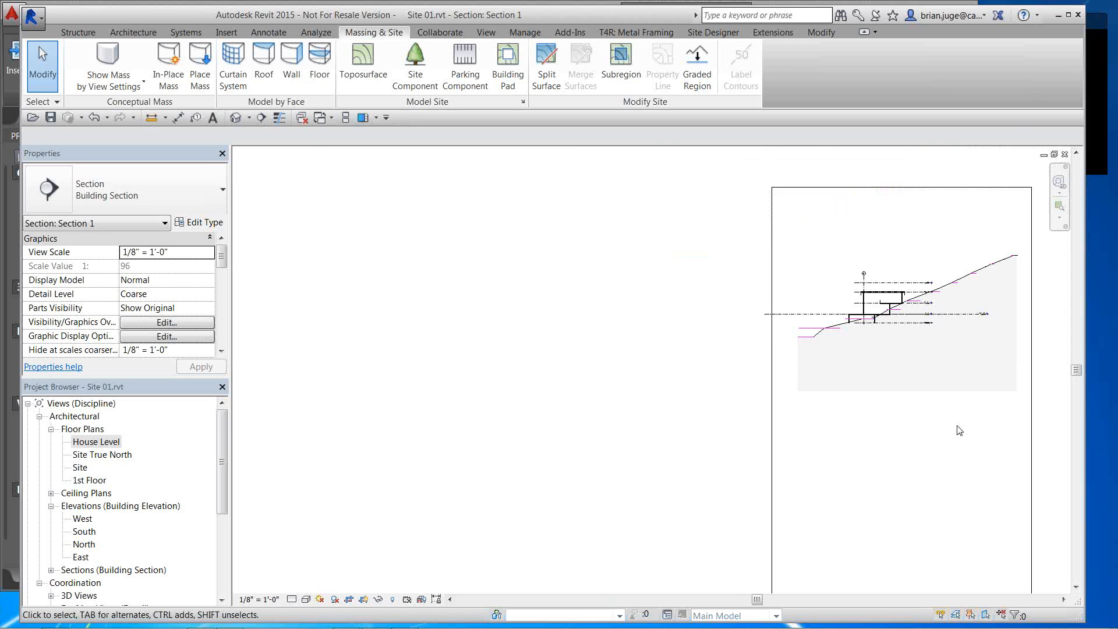
middle_click_drag(911, 394, 825, 379)
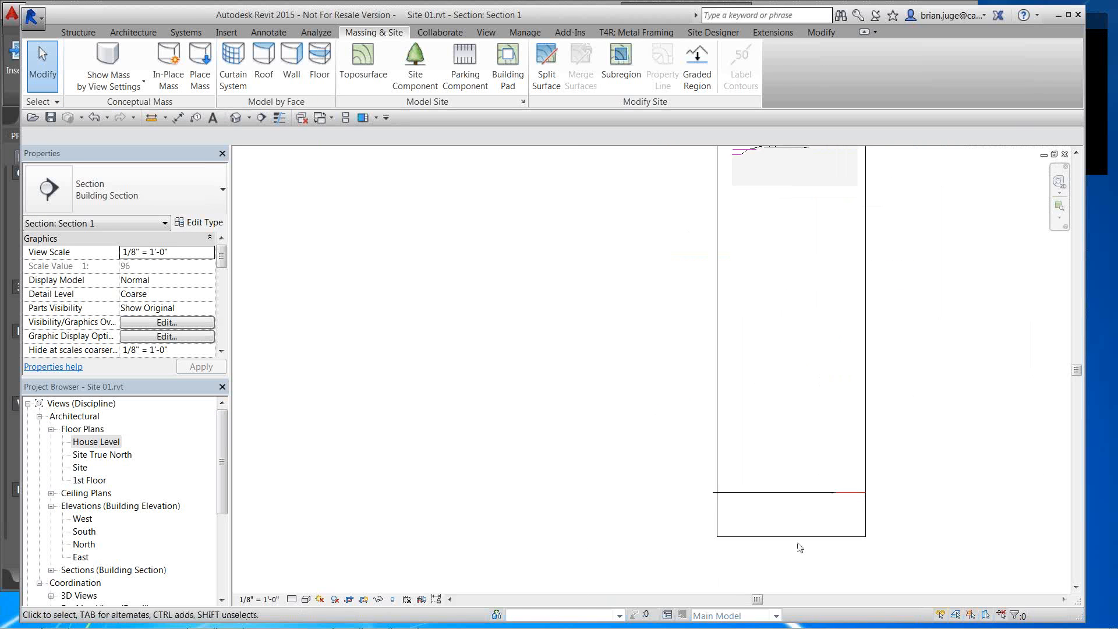
left_click(795, 536)
left_click_drag(796, 206, 796, 198)
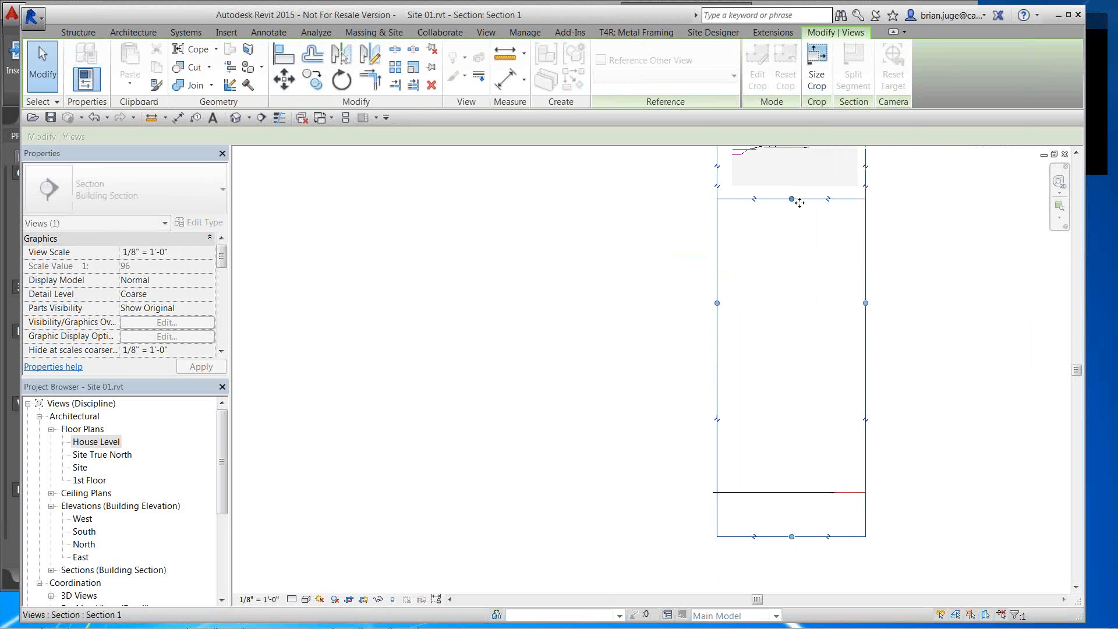
middle_click_drag(799, 204, 799, 474)
left_click_drag(798, 345, 799, 375)
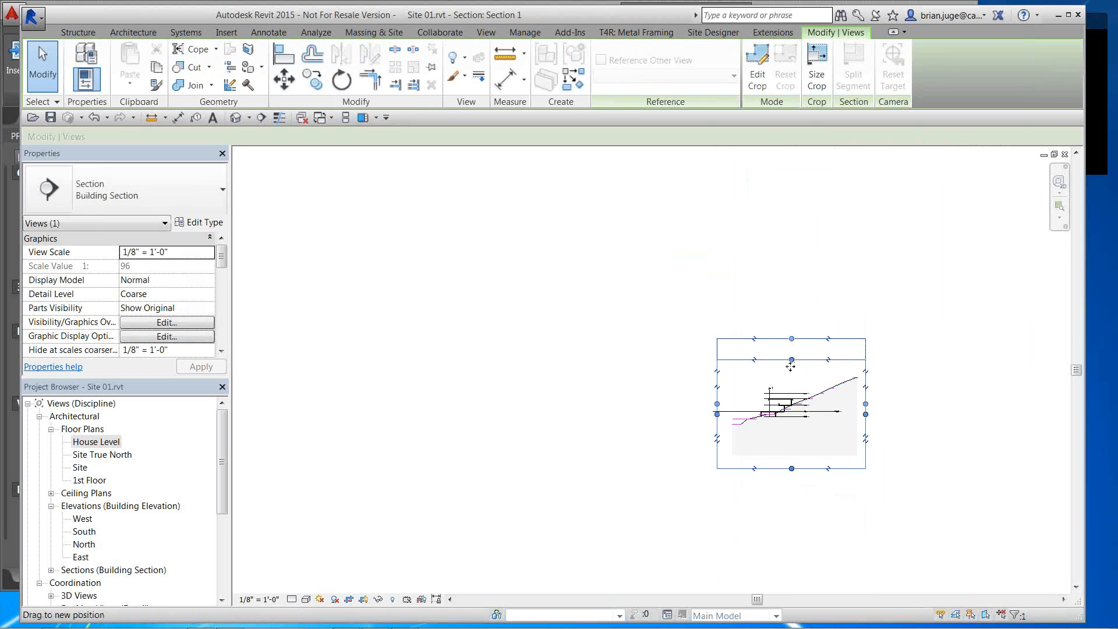
left_click(864, 504)
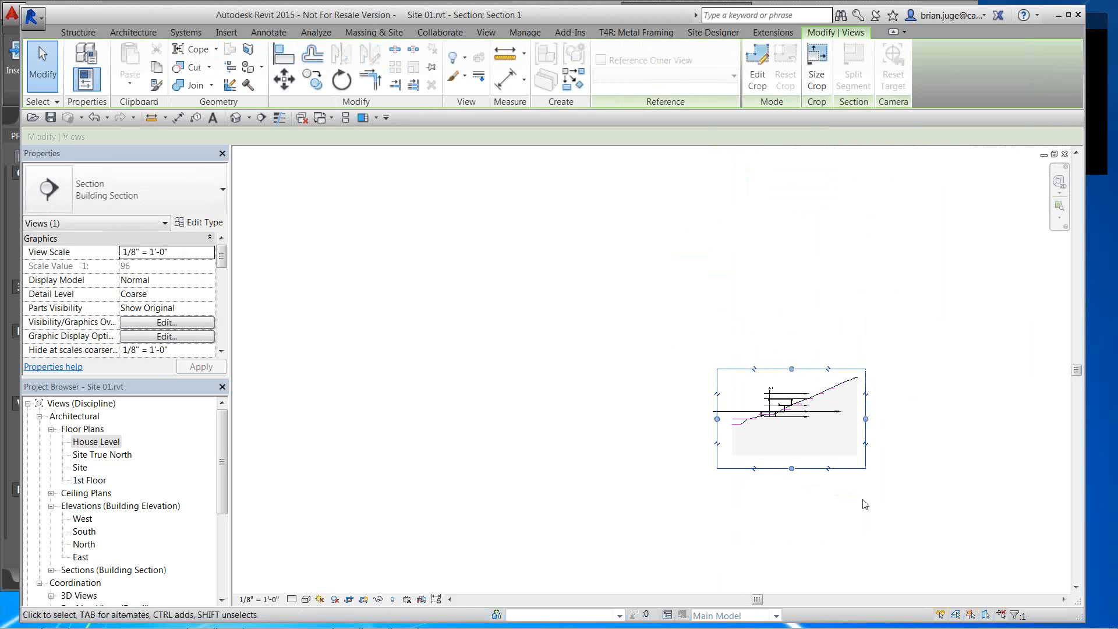
double_click(105, 442)
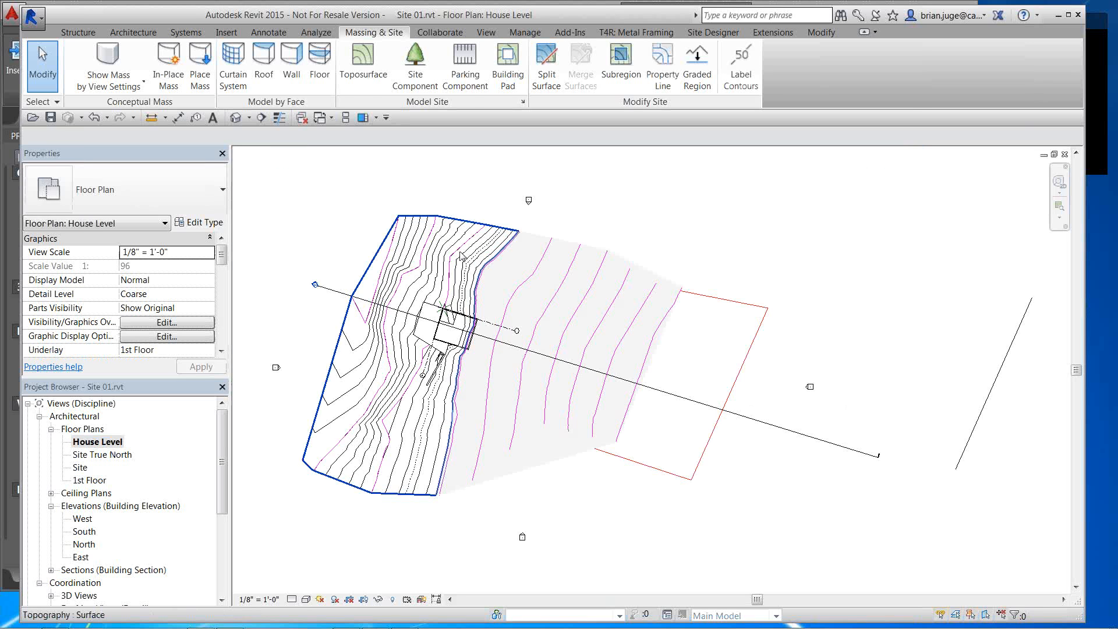
Try grading the site toposurface with a new toposurface exactly like the existing one, and discard the surface edit
left_click(464, 256)
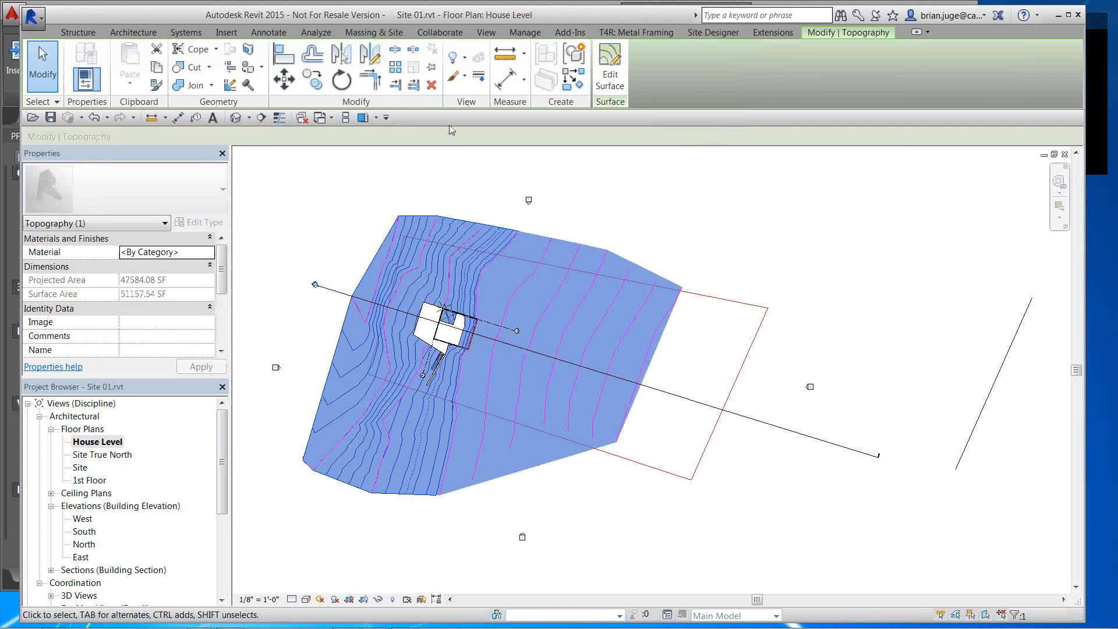
left_click(366, 33)
left_click(699, 81)
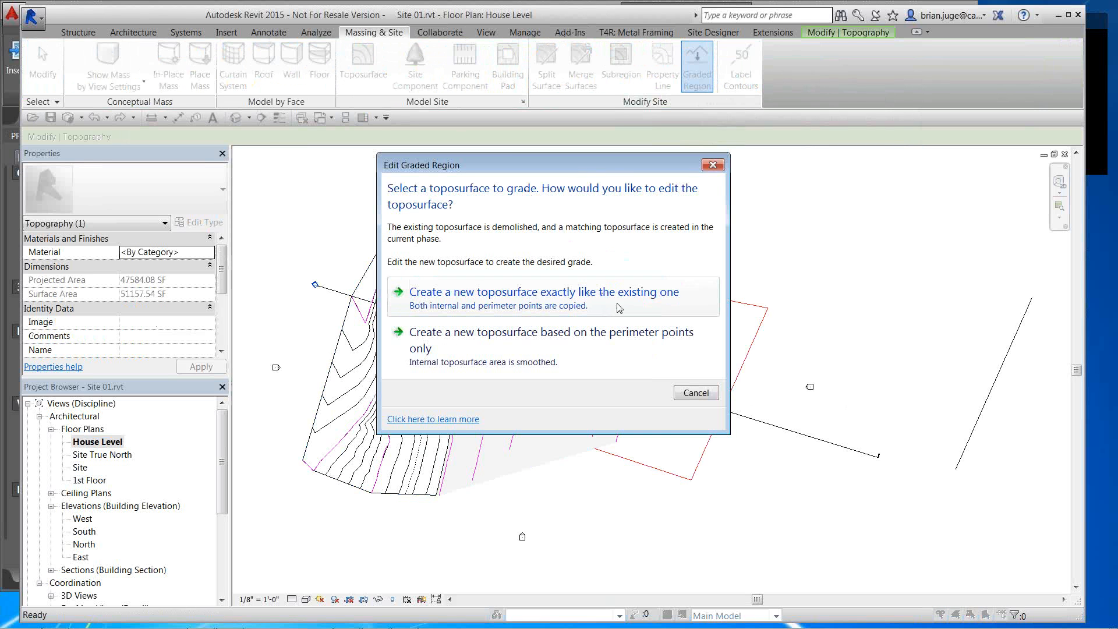
left_click(622, 308)
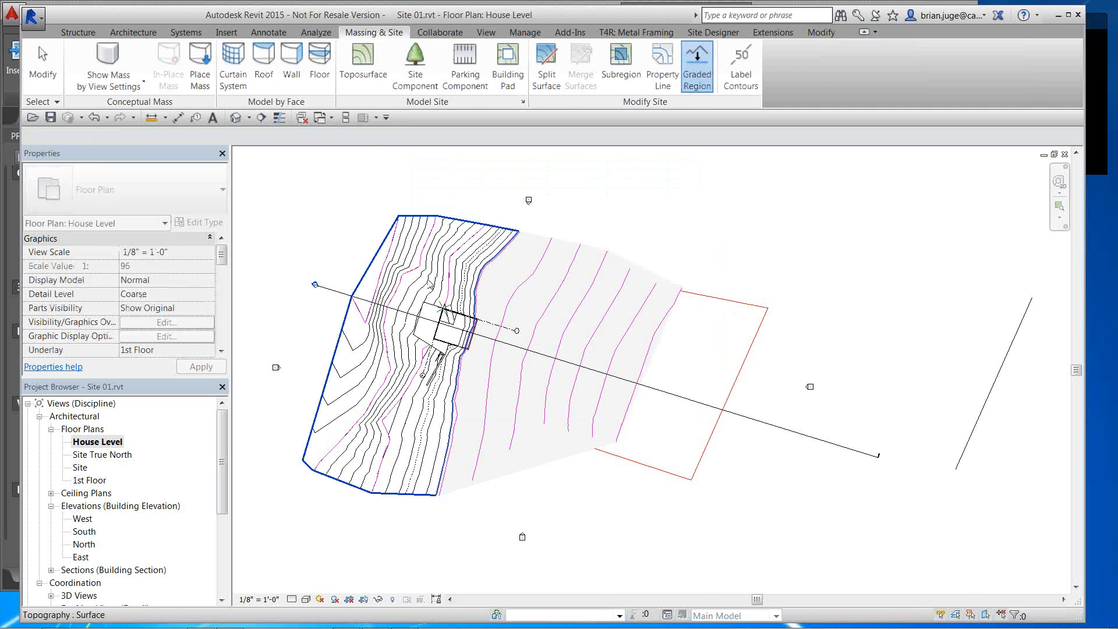
left_click(430, 285)
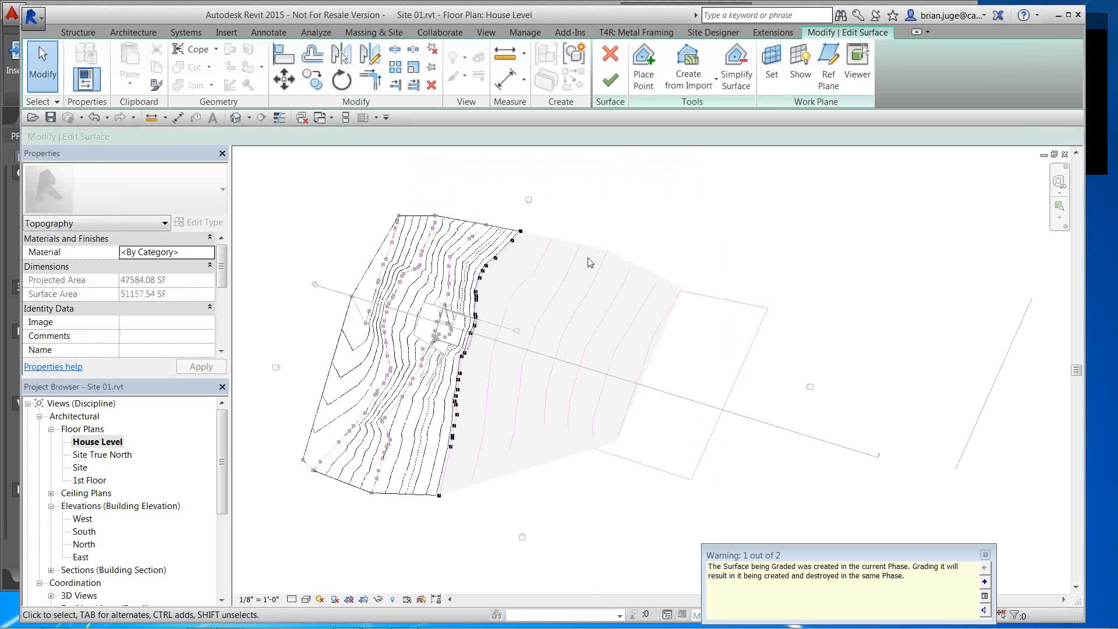
left_click(610, 57)
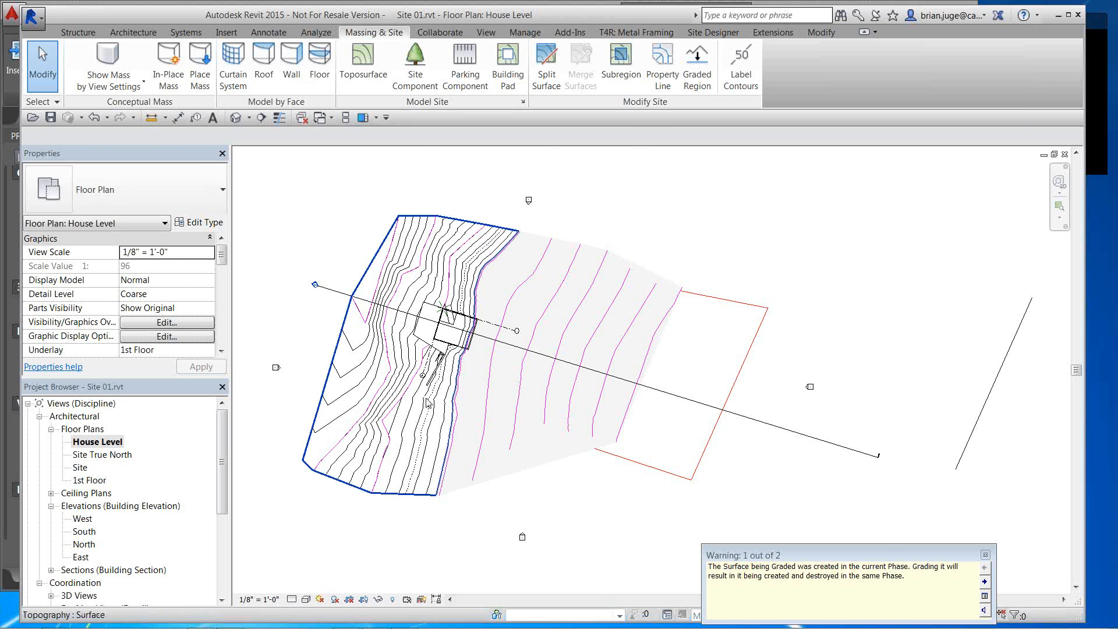
Create a rectangular building pad about 23' by 17'-6" on House Level, on the slope southwest of the house
scroll(428, 403, "up", 3)
scroll(431, 402, "up", 4)
left_click(460, 365)
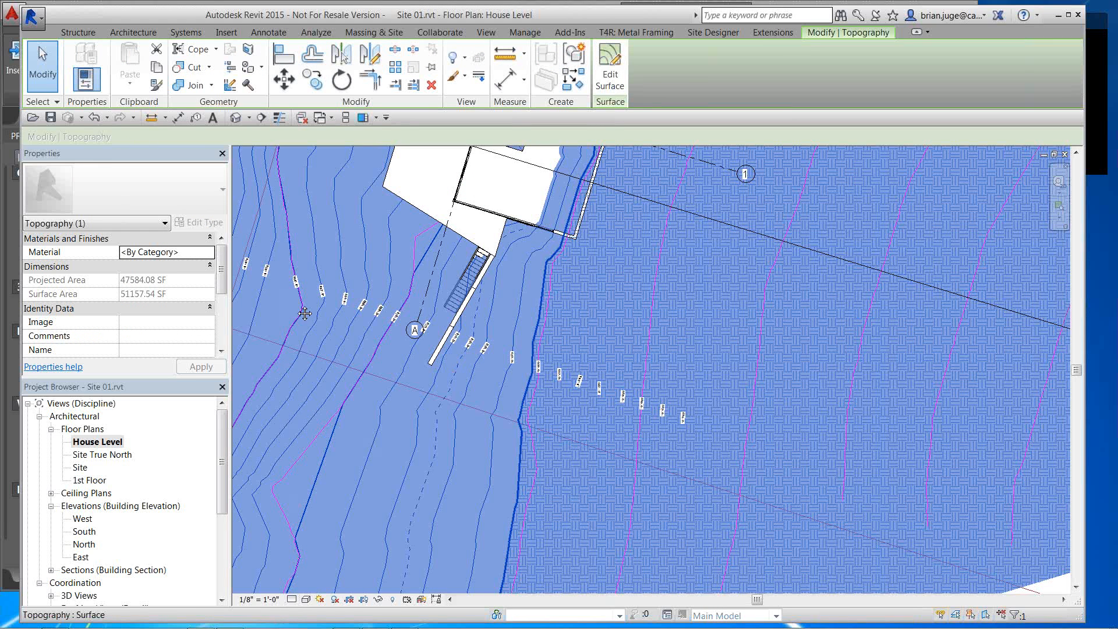
middle_click_drag(329, 228, 355, 325)
scroll(355, 325, "down", 1)
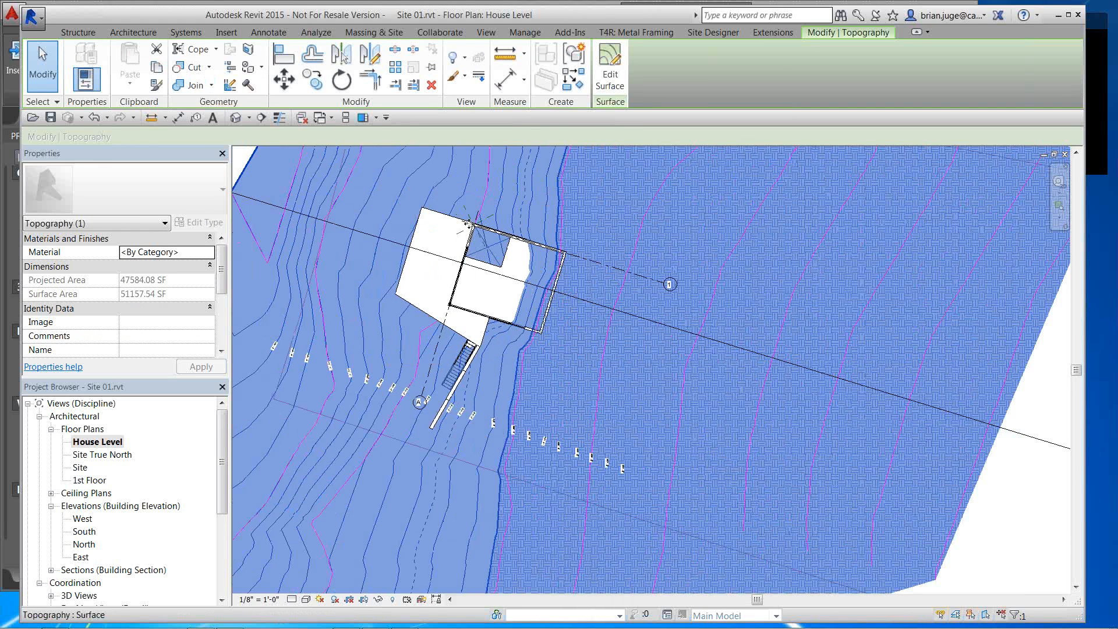
left_click(84, 33)
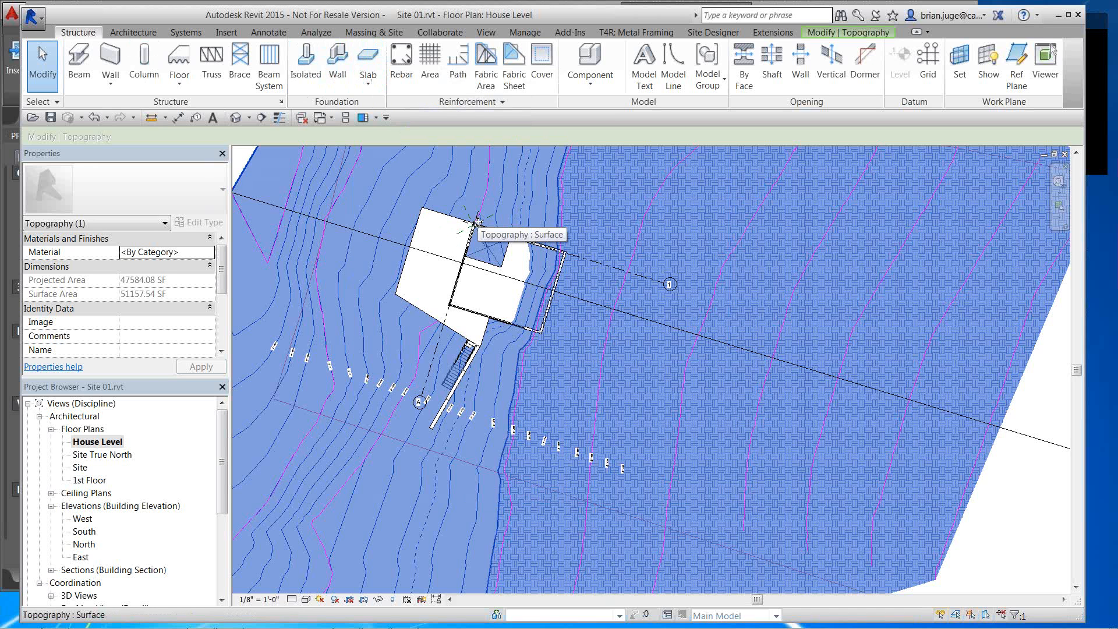
left_click(378, 33)
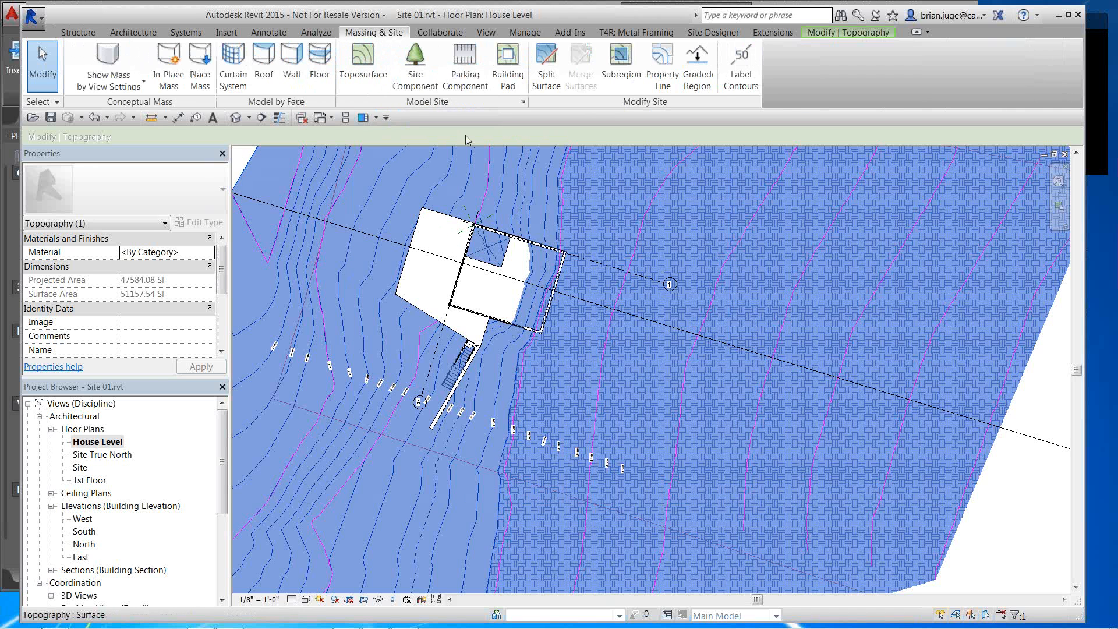
left_click(507, 64)
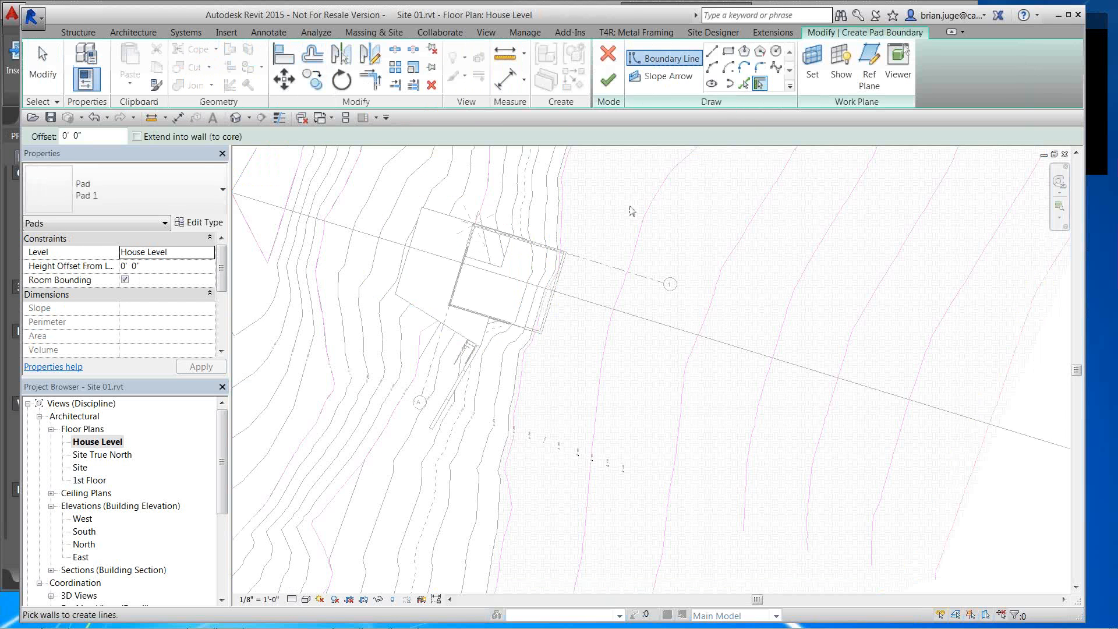
left_click(728, 50)
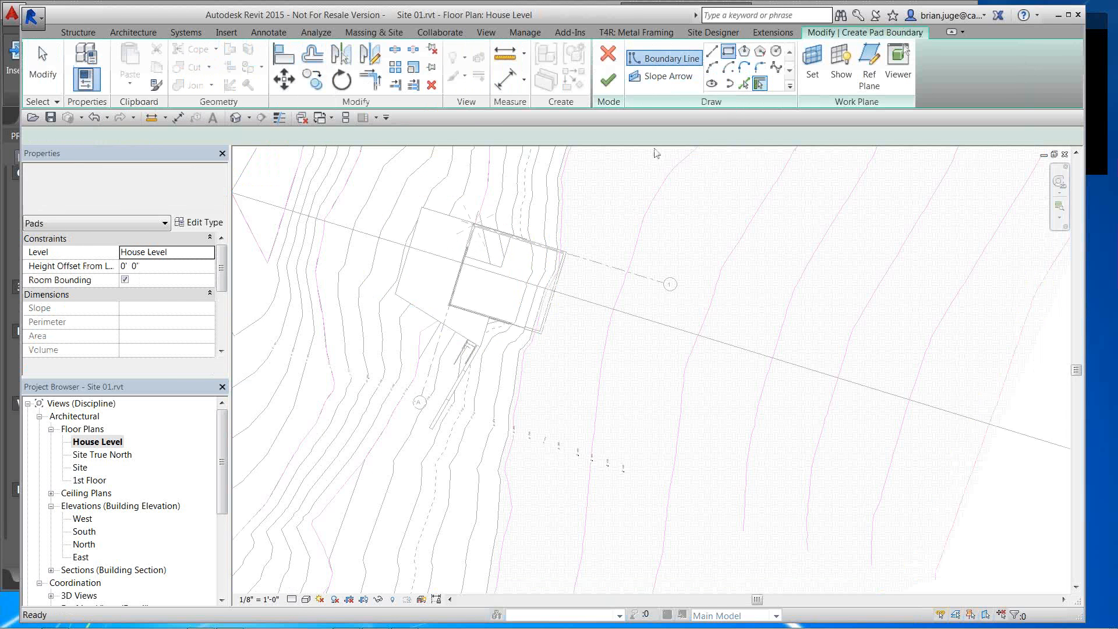
left_click(333, 354)
left_click(410, 413)
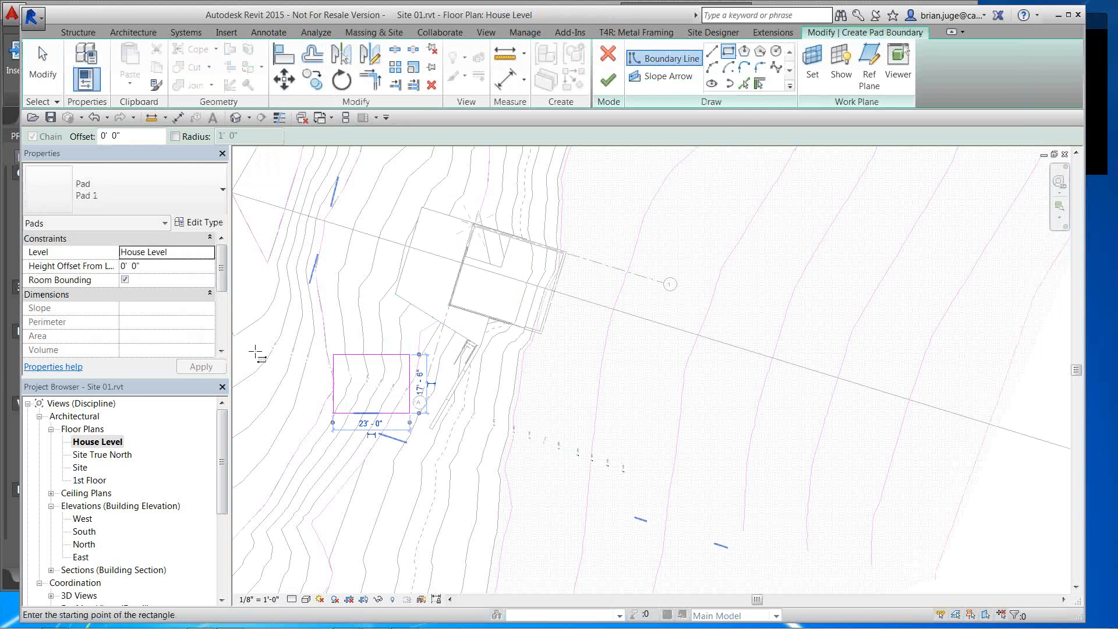
left_click(607, 78)
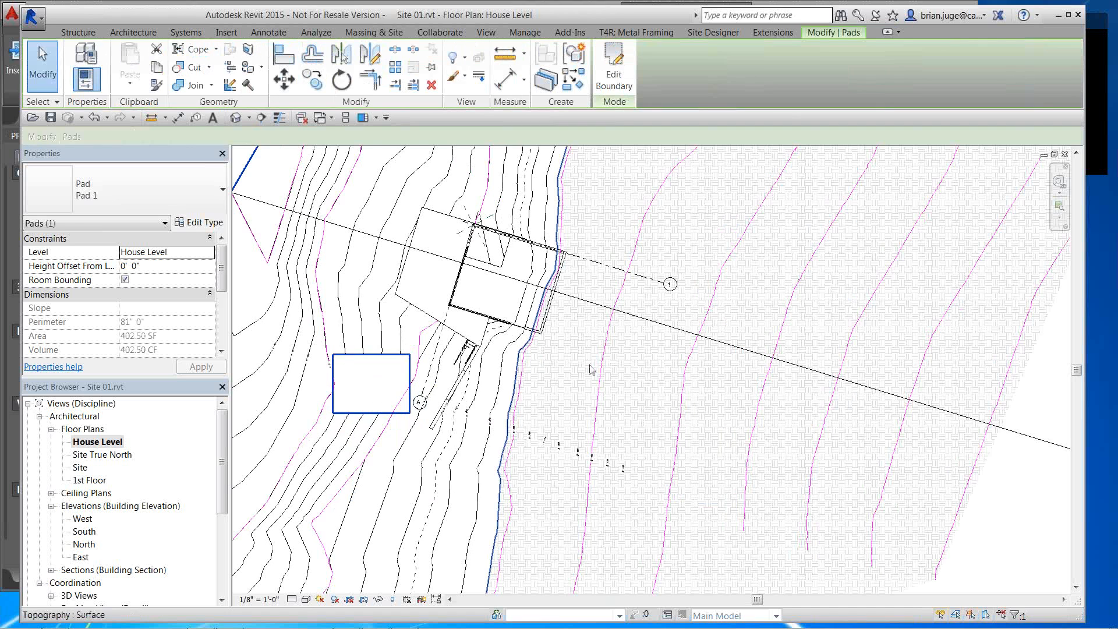
In the 3D view, add a slope arrow about 18'-6" long running diagonally across the new building pad
left_click(236, 118)
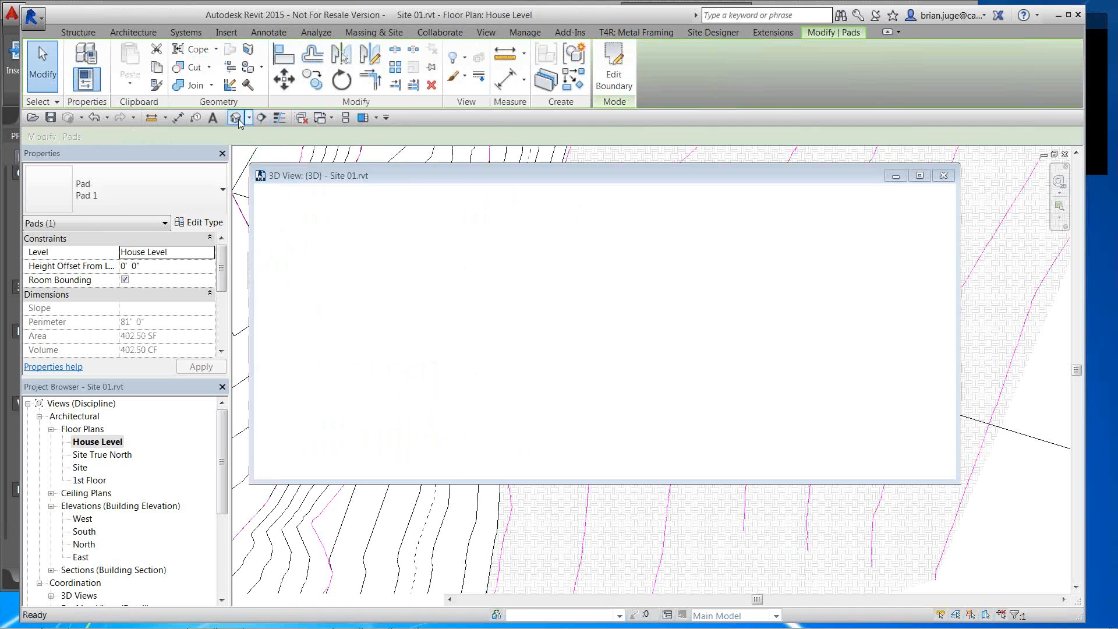
scroll(446, 394, "up", 6)
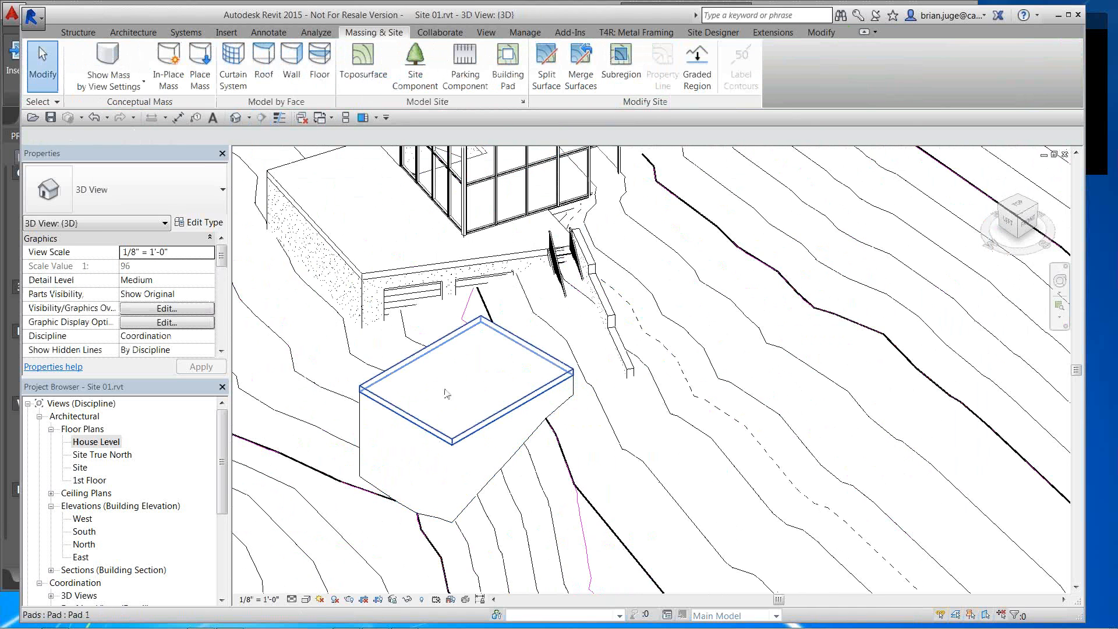
left_click(482, 426)
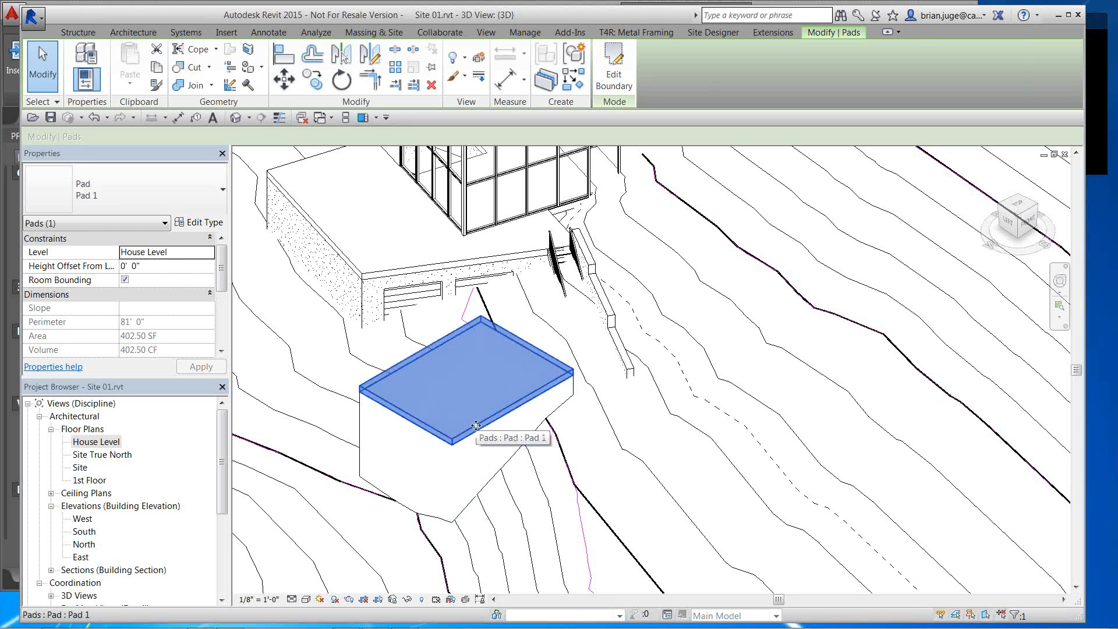
left_click(619, 86)
left_click(668, 75)
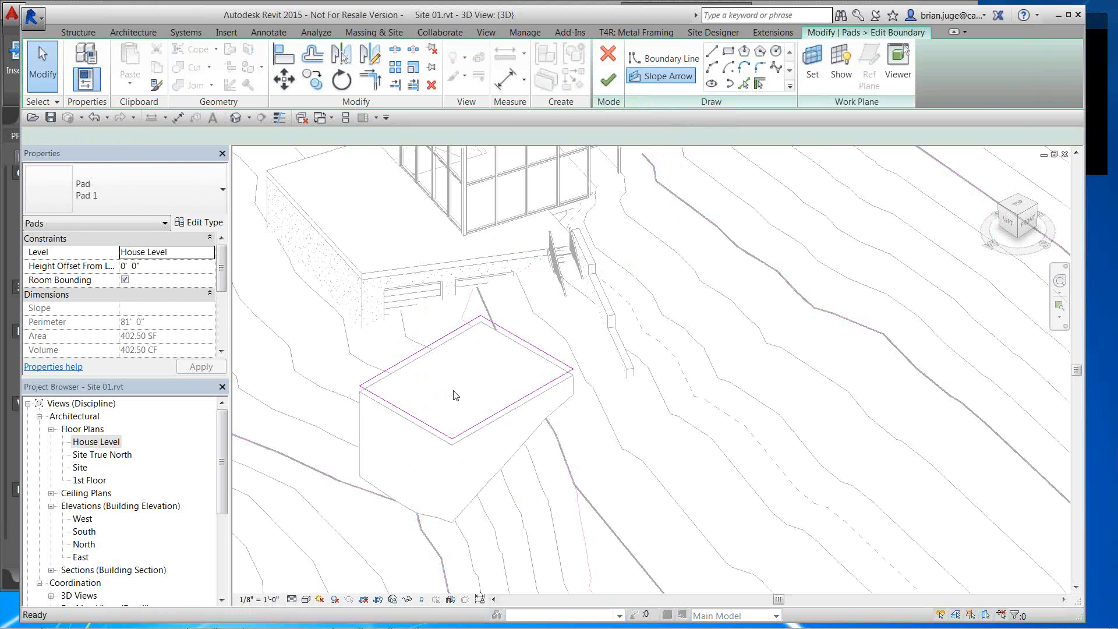
left_click(453, 418)
left_click(478, 341)
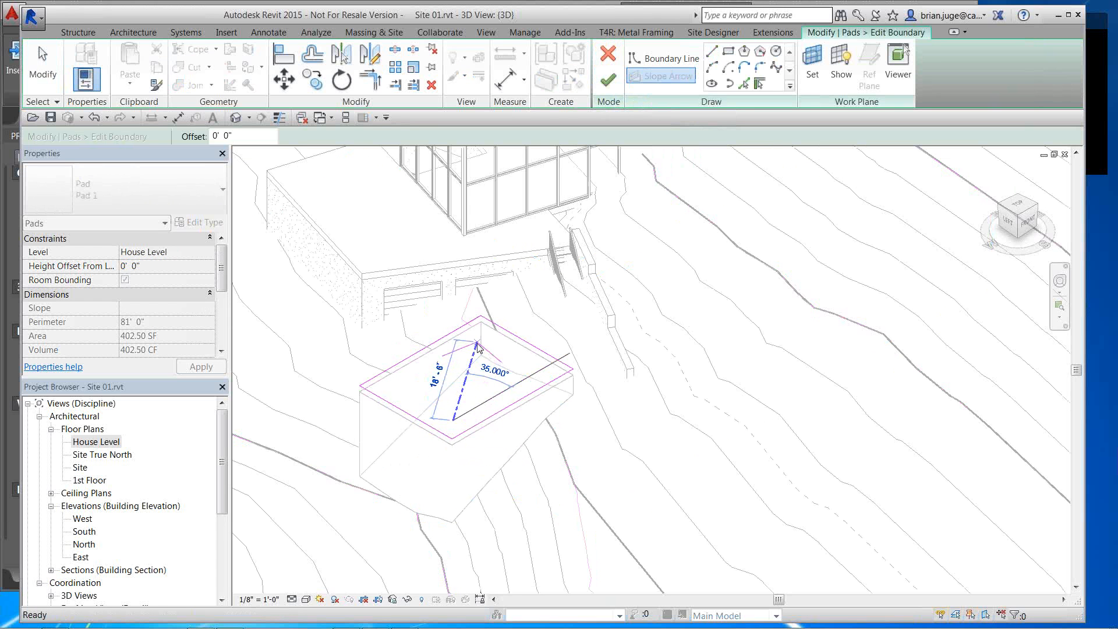
left_click(617, 86)
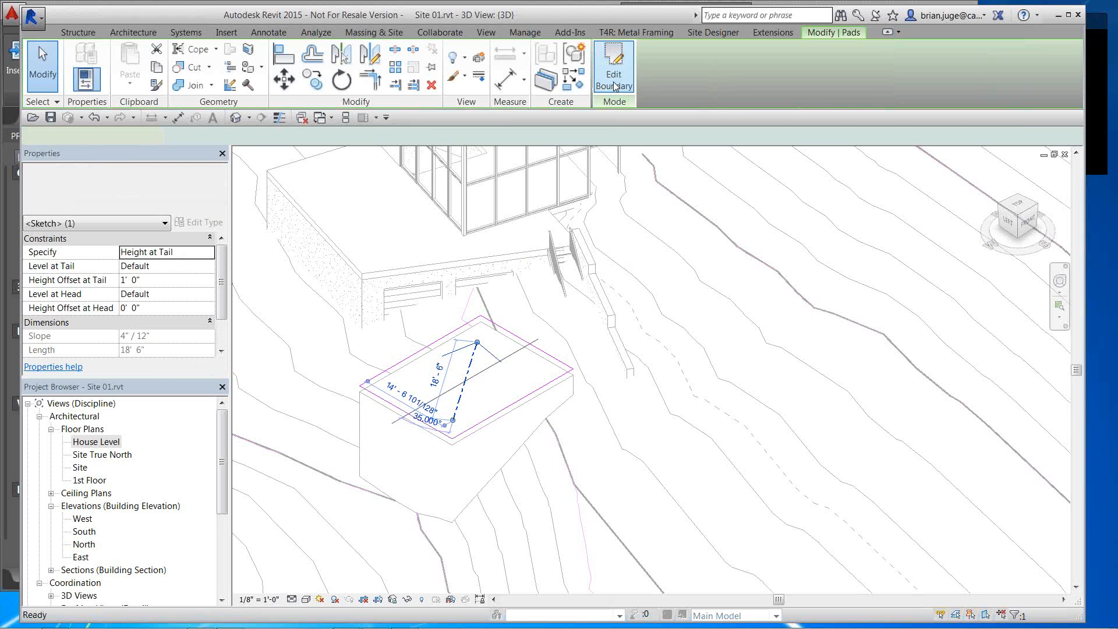
View the sloped pad from the front, reopen its boundary sketch, and select the slope arrow
middle_click_drag(480, 433, 366, 391, "shift")
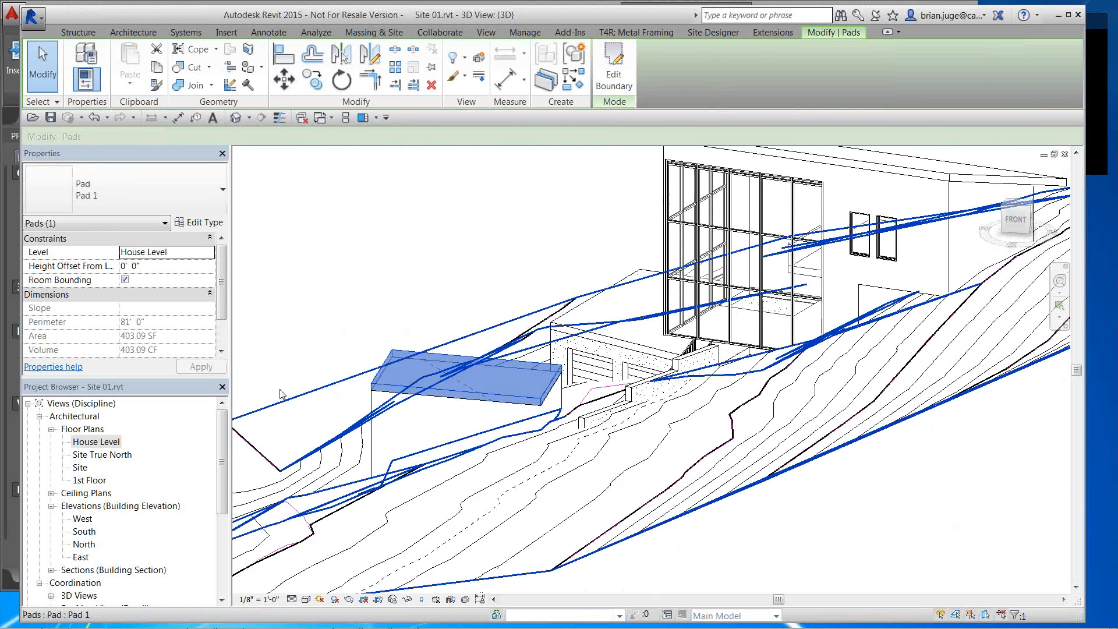
key("Escape")
double_click(398, 387)
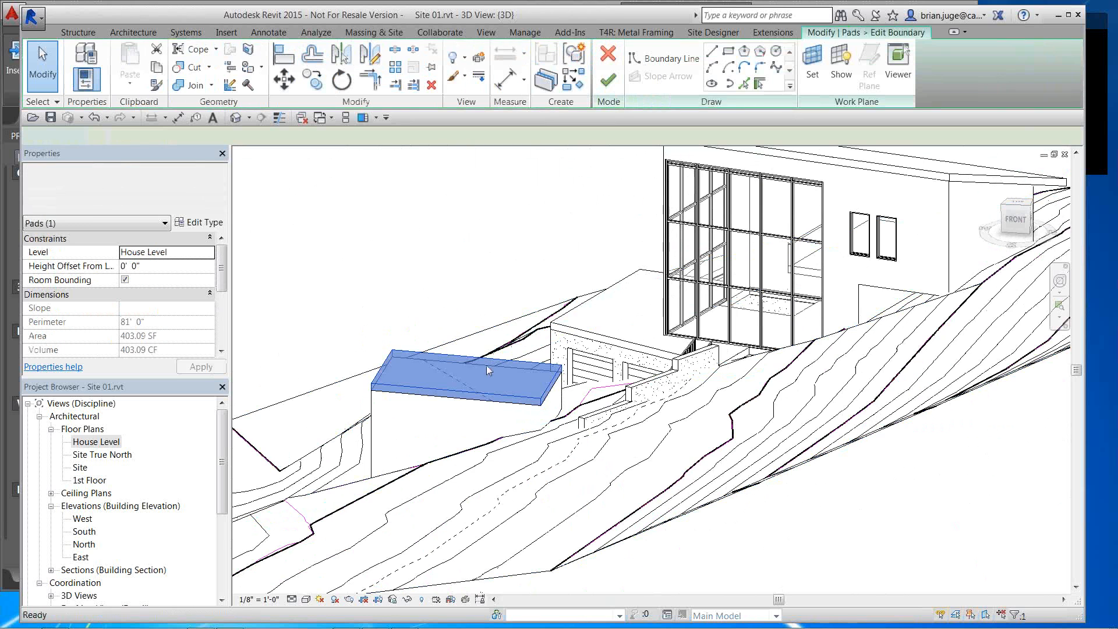
left_click(465, 382)
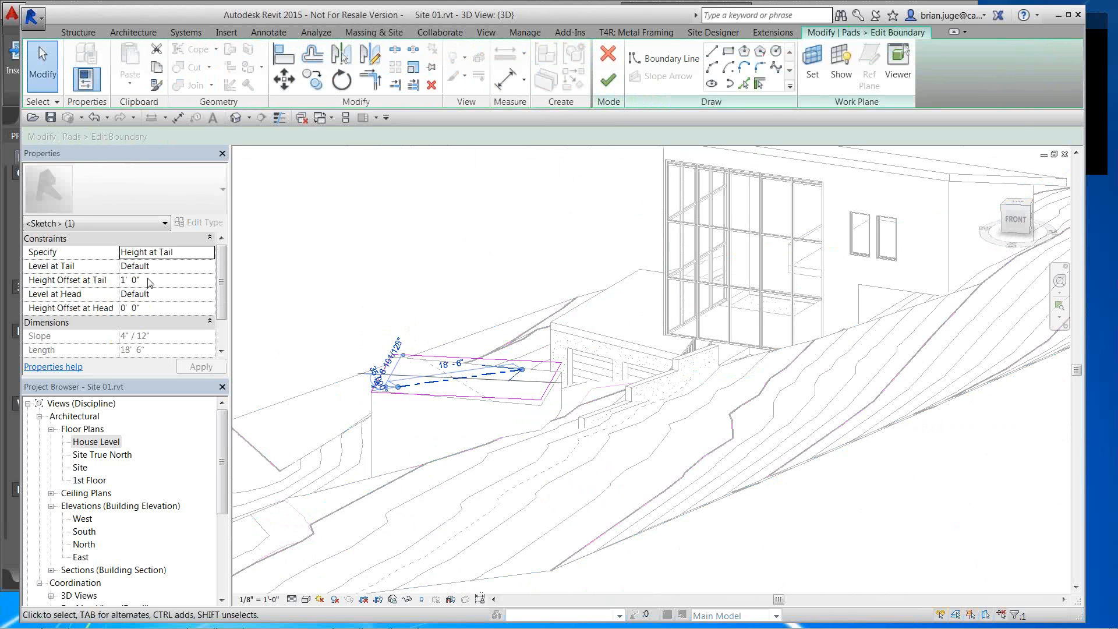
Set the pad slope arrow's Height Offset at Tail to 20' 0" and finish the boundary edit
left_click(149, 279)
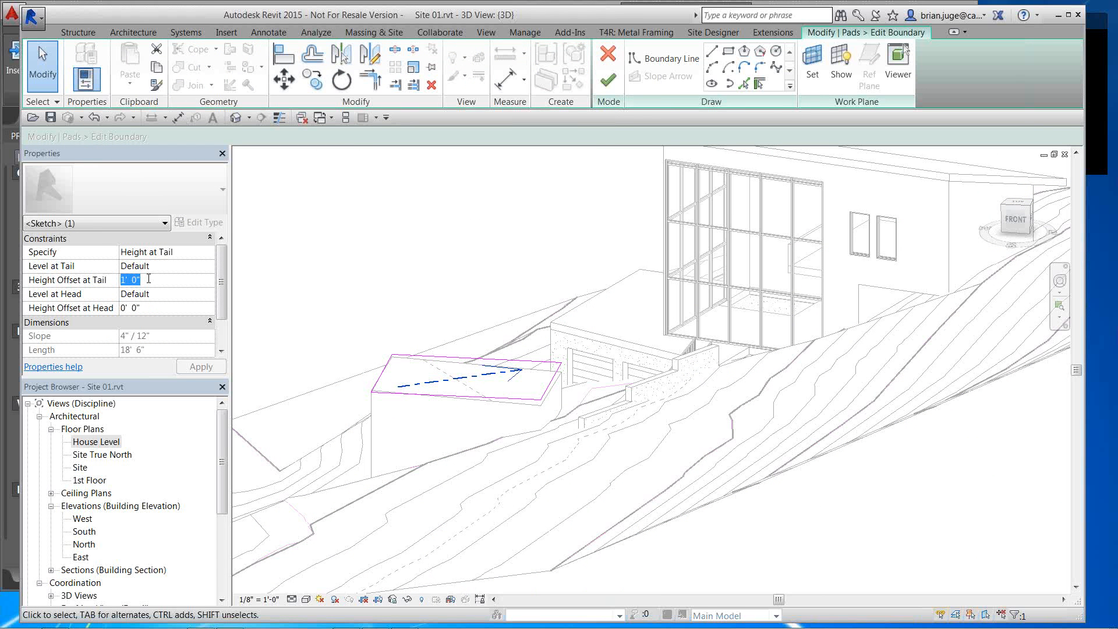
type("20")
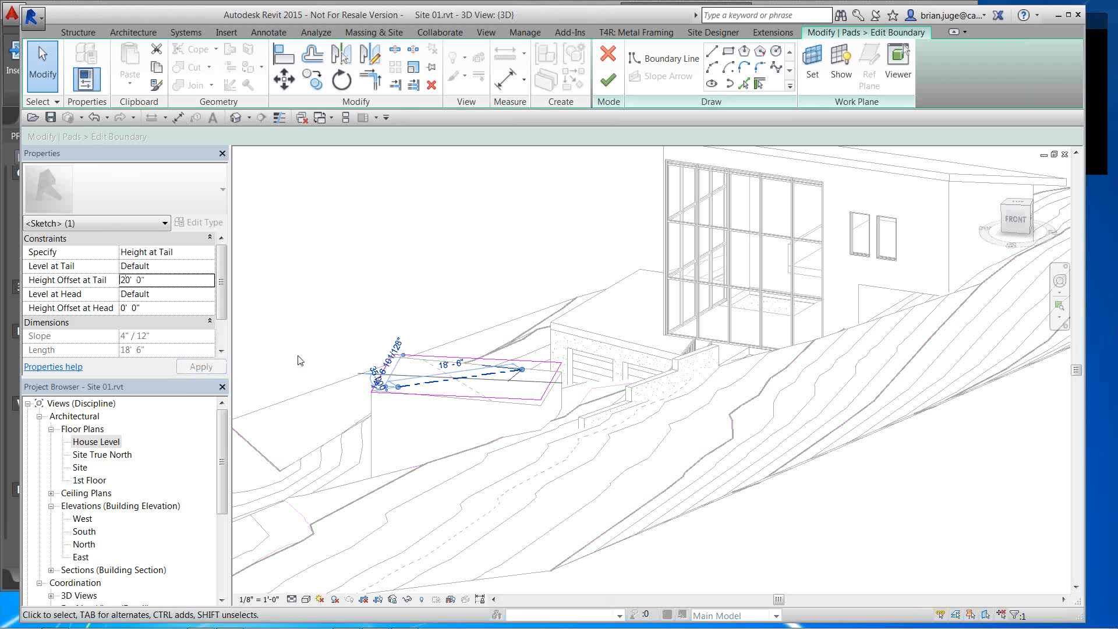
left_click(613, 85)
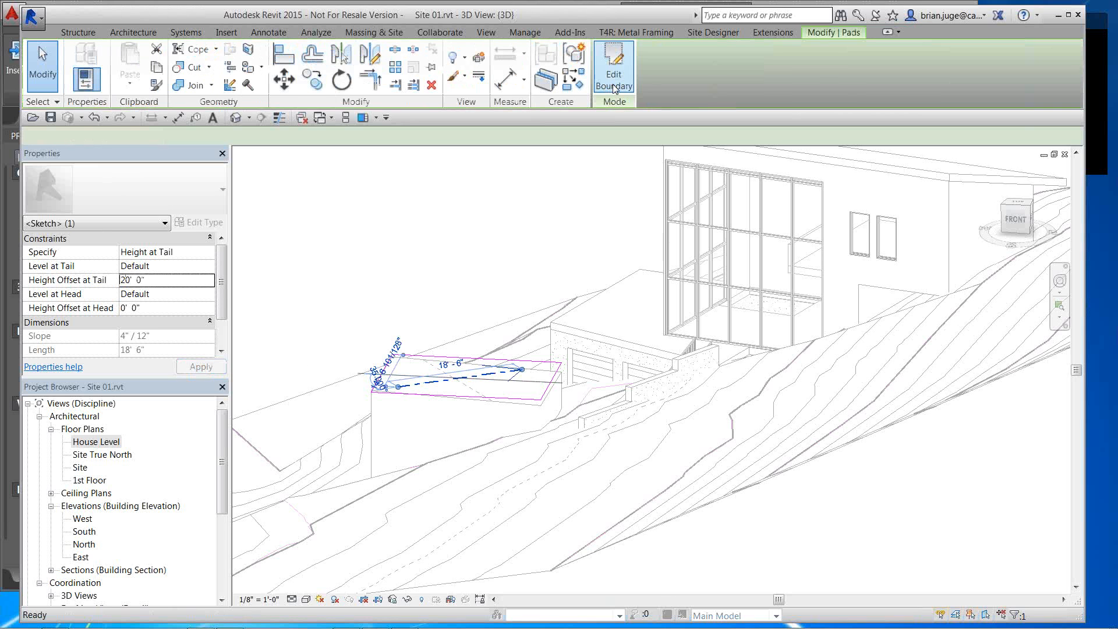
middle_click_drag(540, 450, 515, 425, "shift")
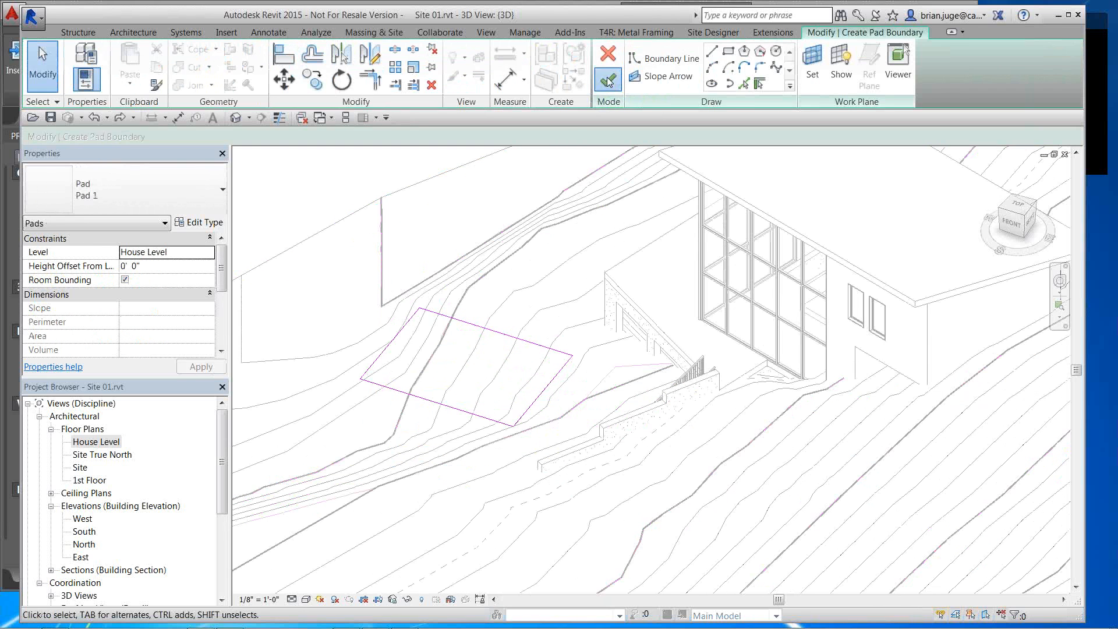
Finish the rectangular pad boundary without a slope arrow and move the pad beyond the foot of the stairs, across the dashed line
left_click(608, 78)
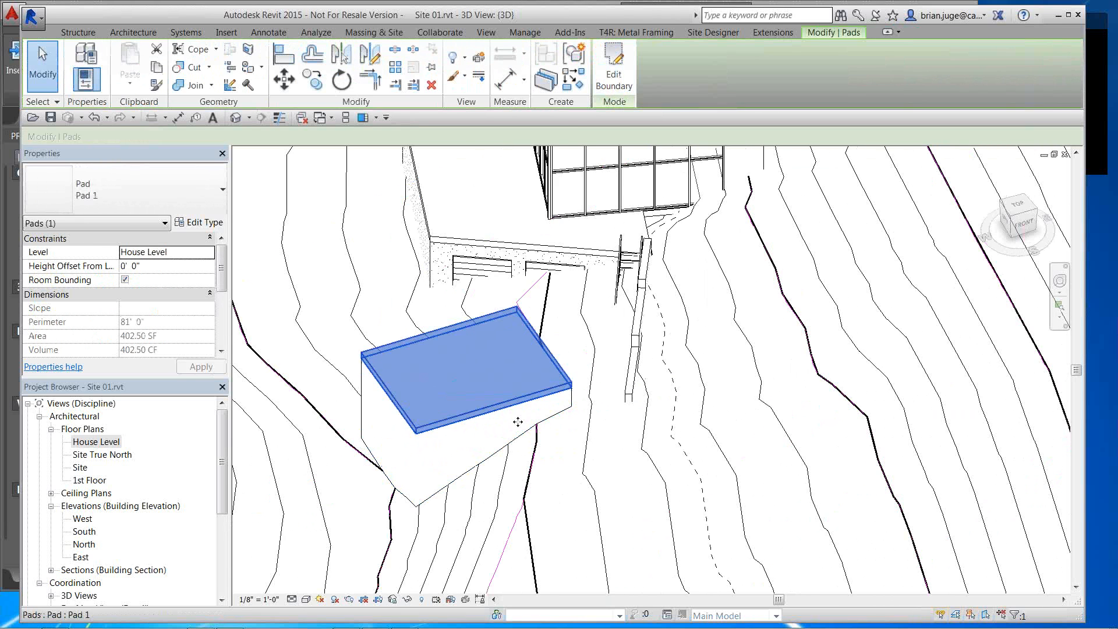
left_click_drag(518, 421, 672, 468)
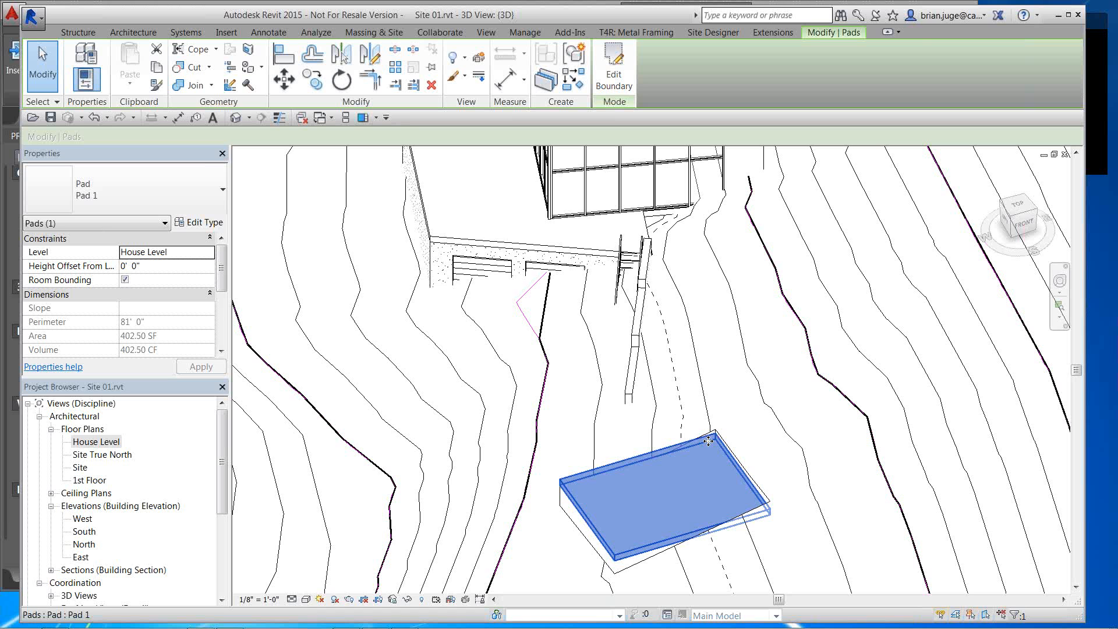
Set the structure layer thickness of the Pad 1 type to 1/4"
left_click(198, 222)
left_click(715, 188)
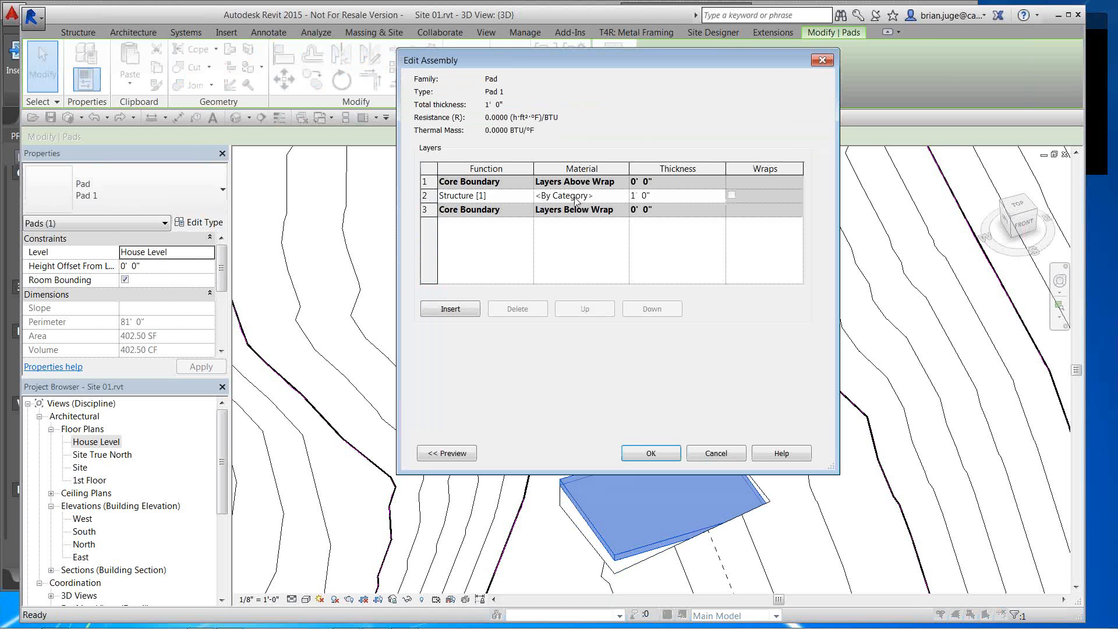
left_click(646, 194)
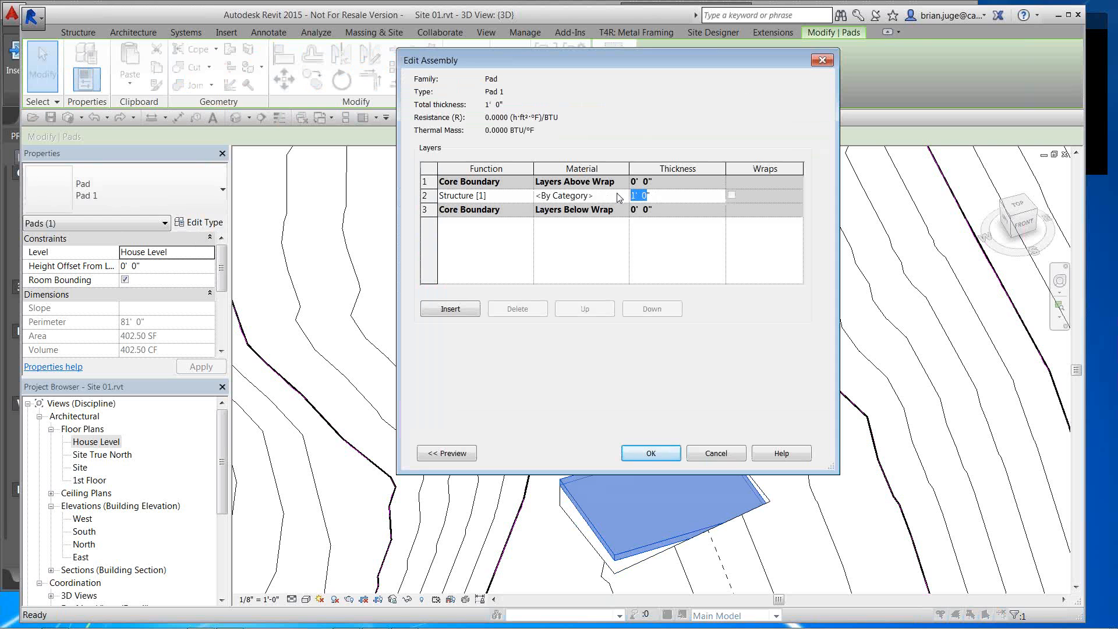
type("1/4")
left_click(651, 453)
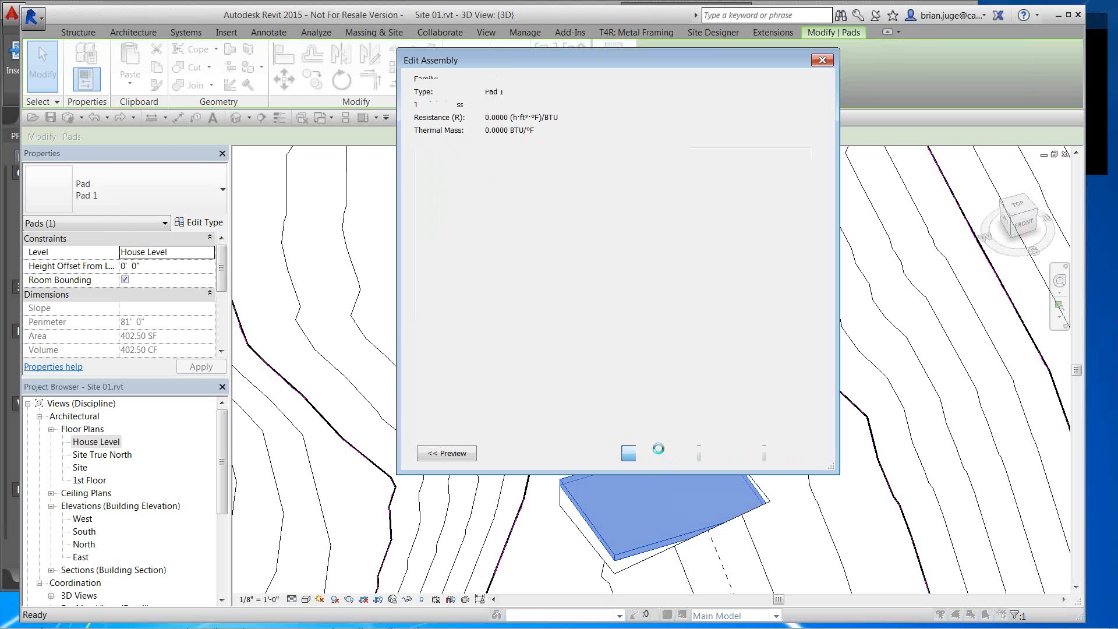
left_click(668, 453)
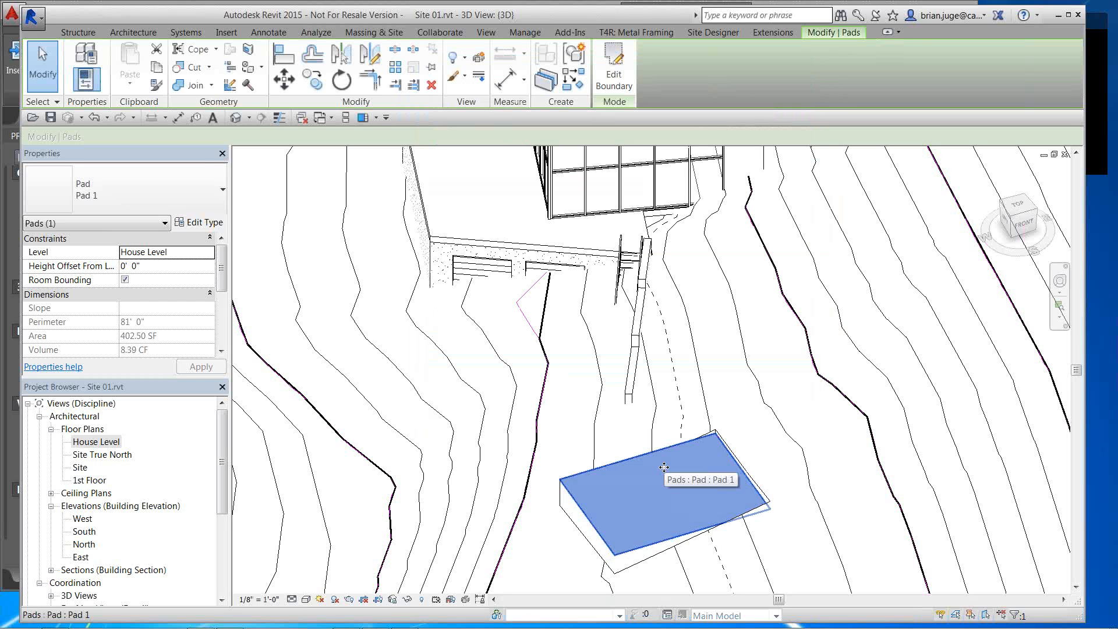
Examine the topography surface around the building, the stairs and the relocated pad
middle_click_drag(696, 365, 726, 469, "shift")
scroll(725, 469, "down", 5)
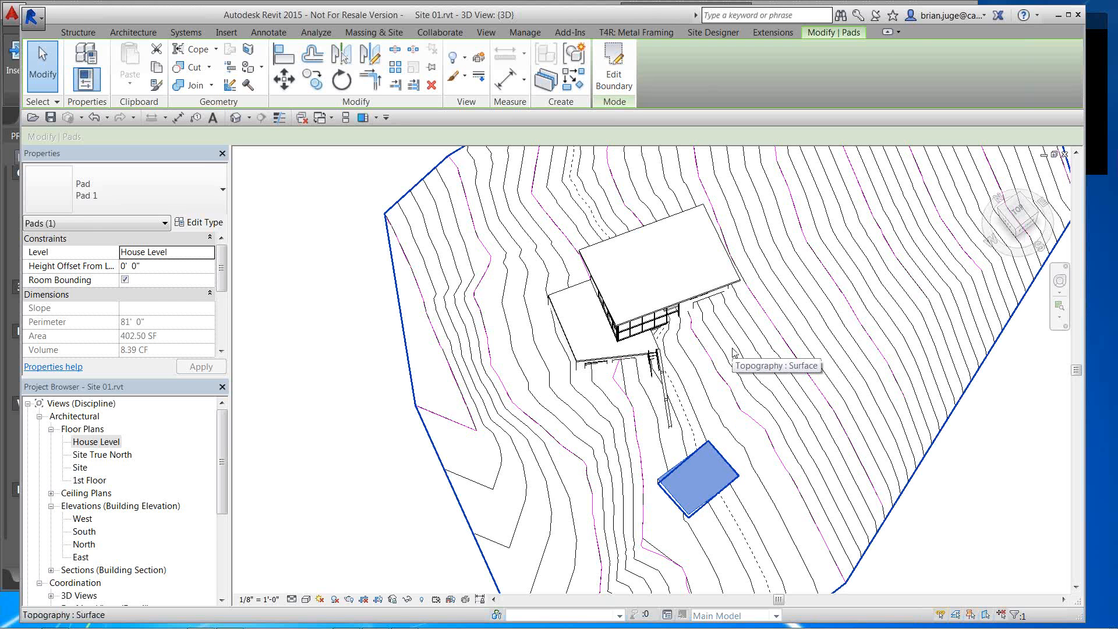
left_click(716, 376)
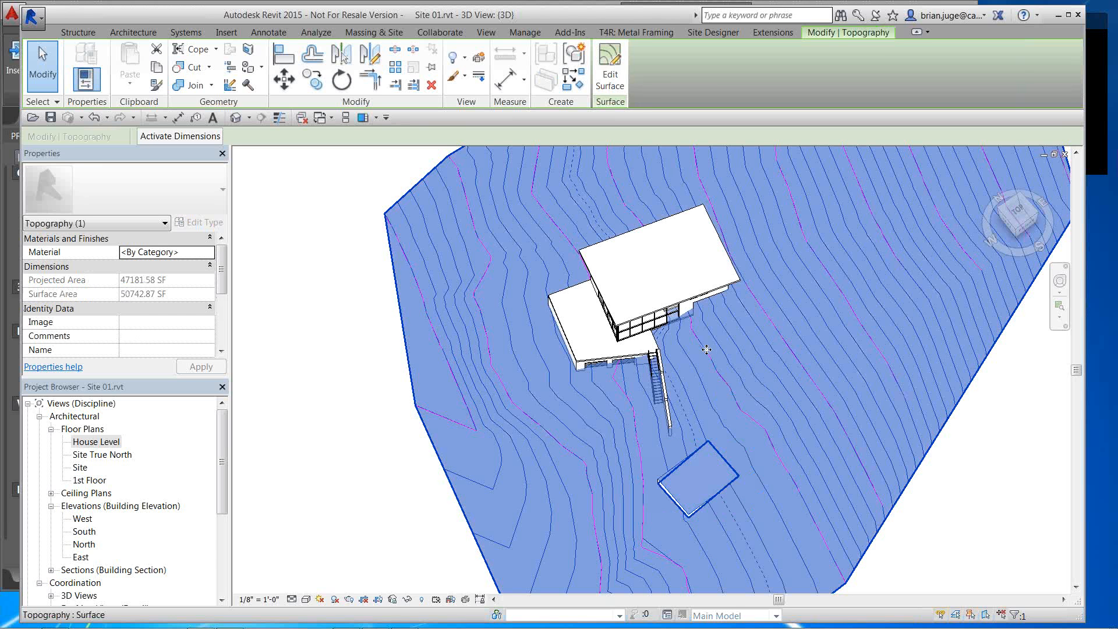
middle_click_drag(680, 381, 666, 281)
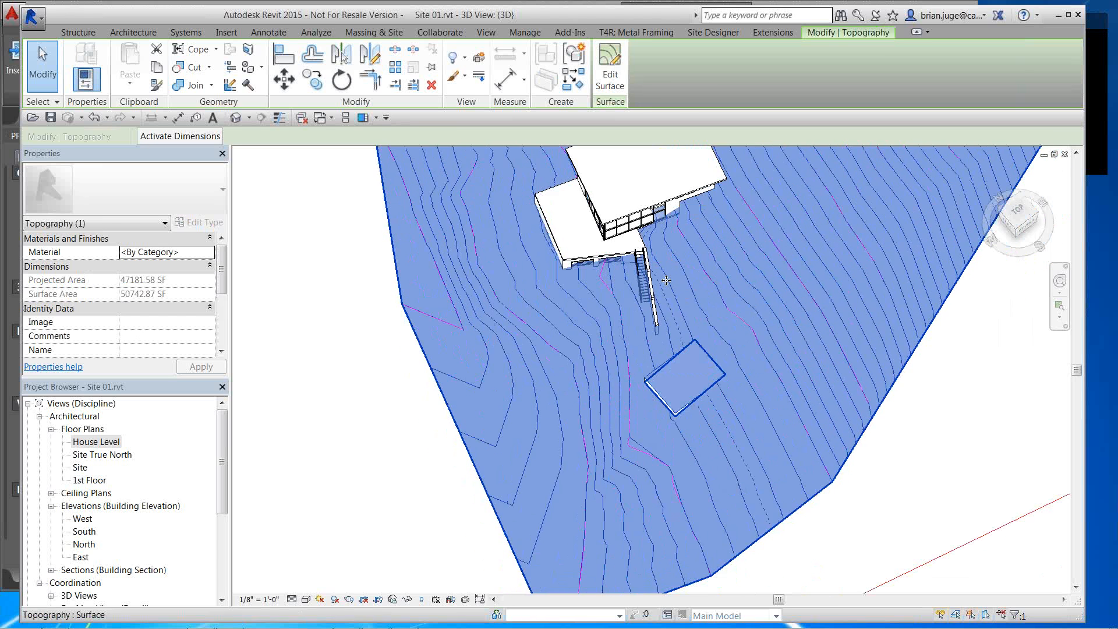
scroll(657, 276, "up", 2)
middle_click_drag(666, 350, 679, 431)
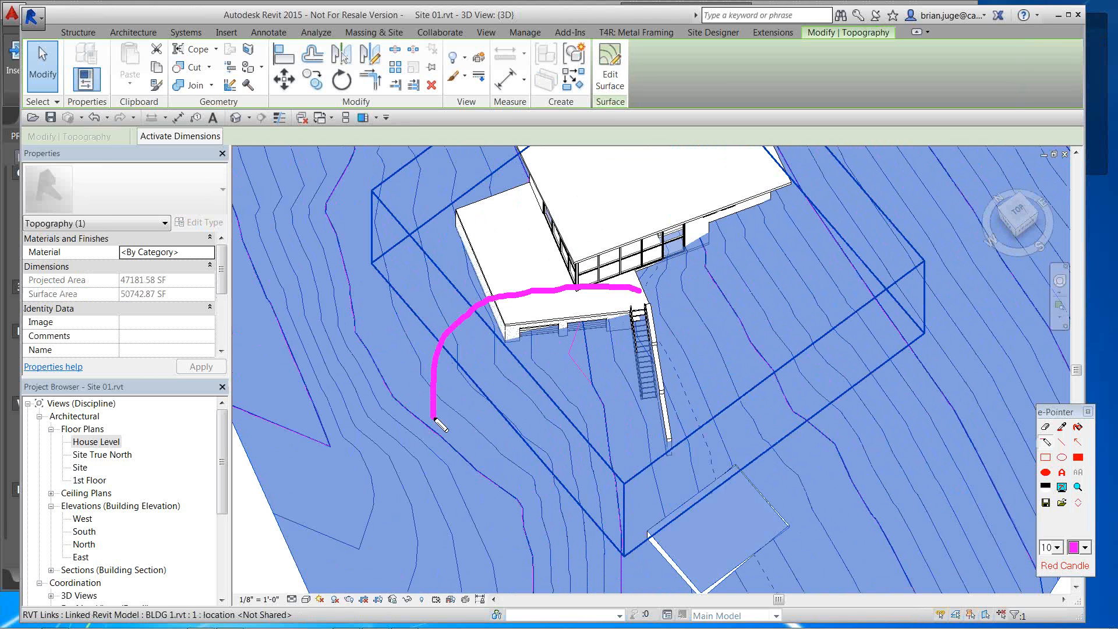
mouse_move(440, 424)
left_mouse_down()
mouse_move(736, 253)
mouse_move(505, 267)
left_mouse_up()
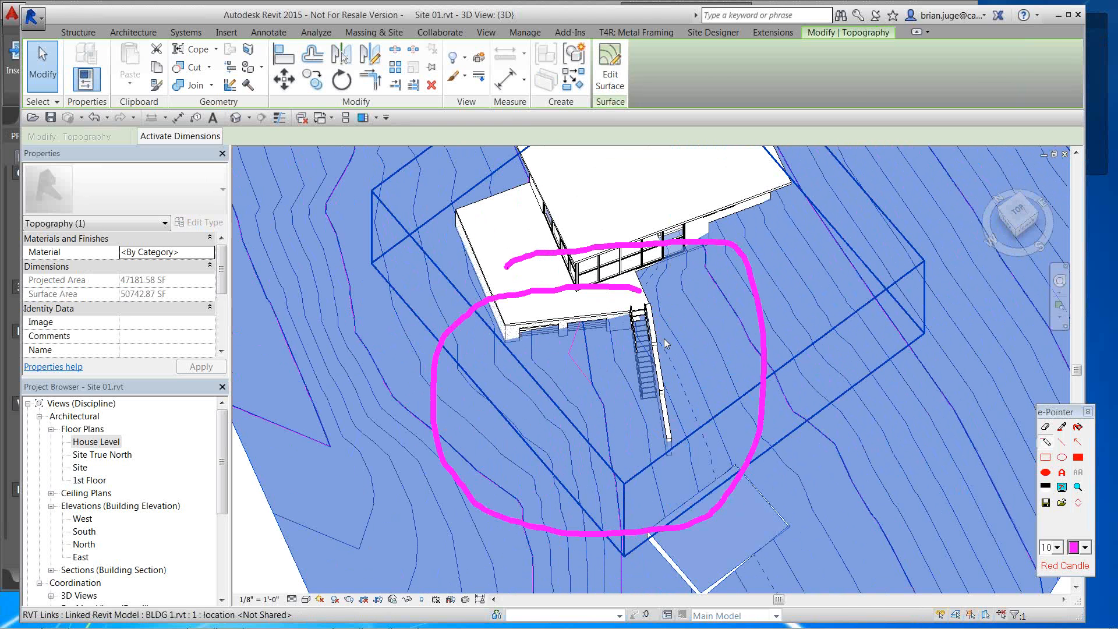
key("Escape")
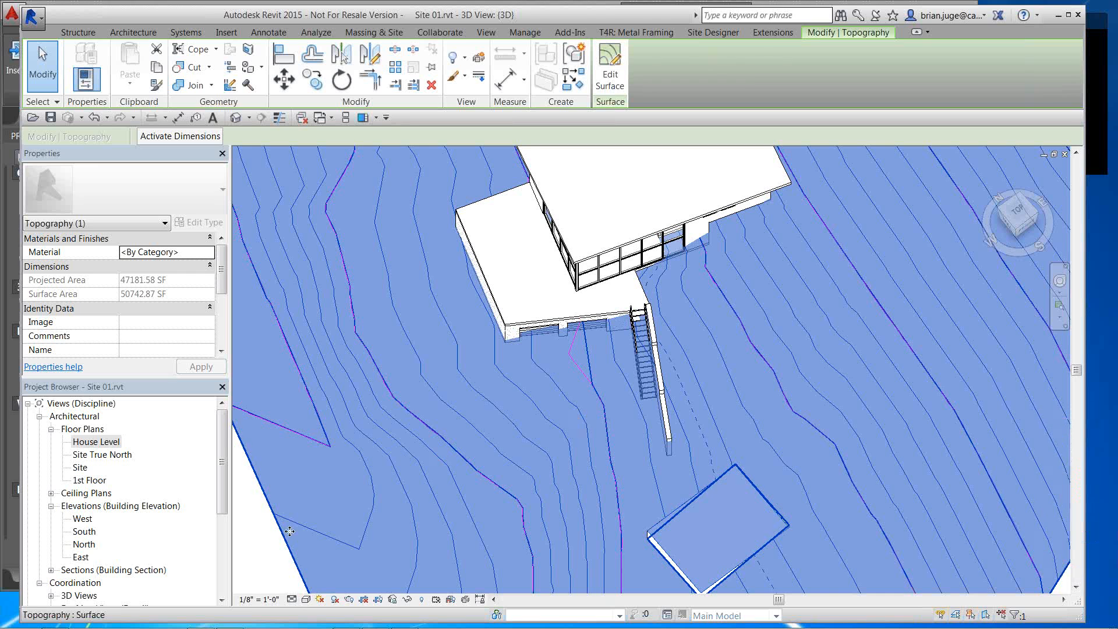
left_click(249, 539)
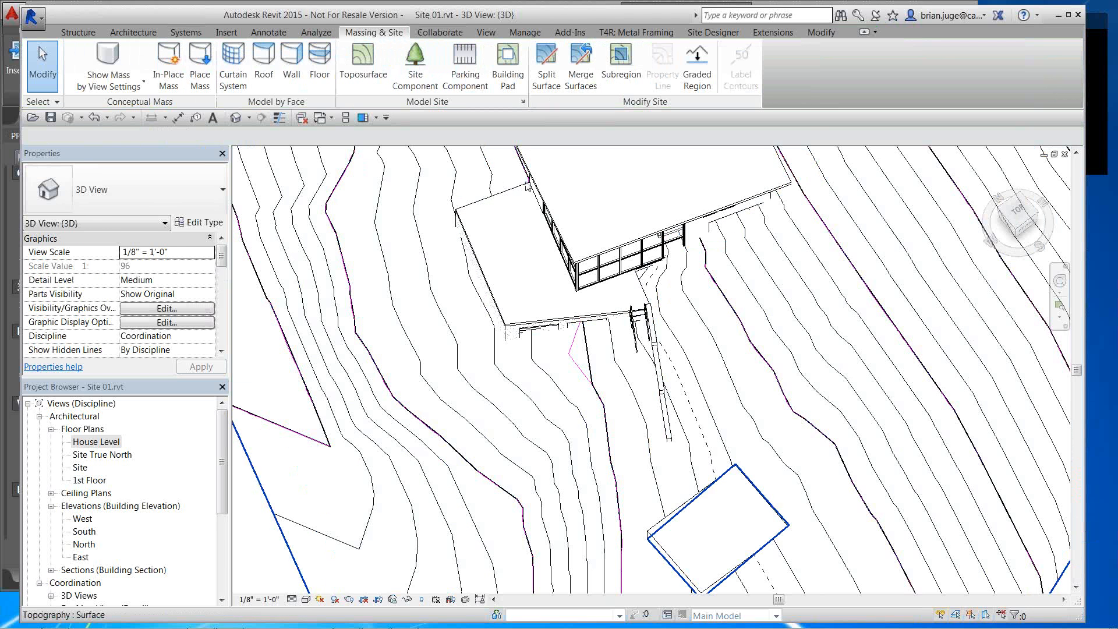
Try to split the topography surface directly in the 3D view
left_click(546, 65)
left_click(605, 437)
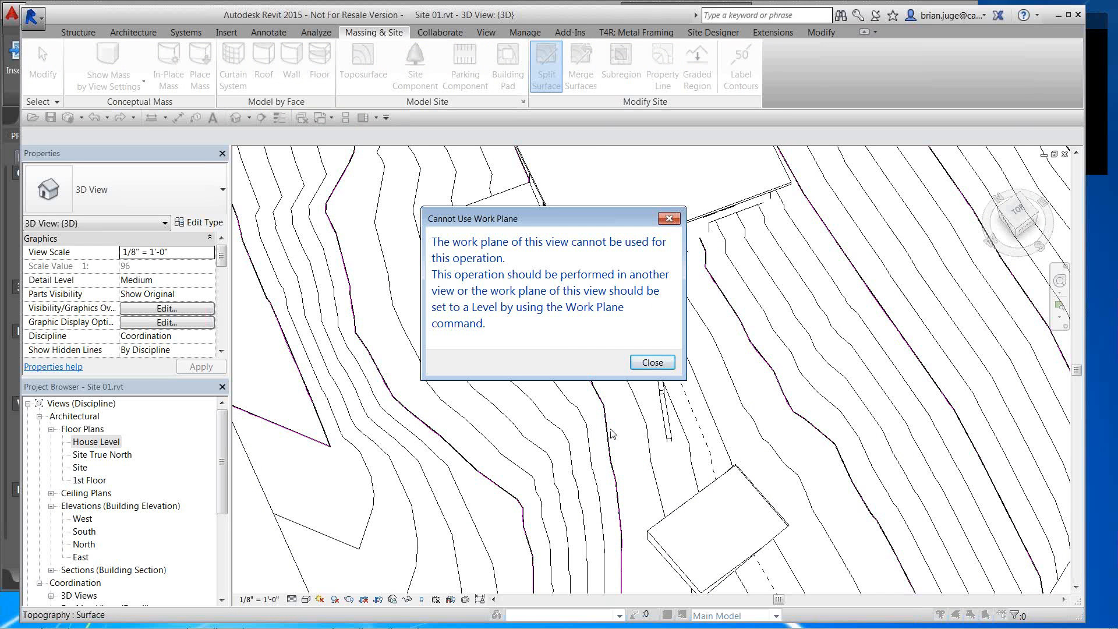
left_click(652, 363)
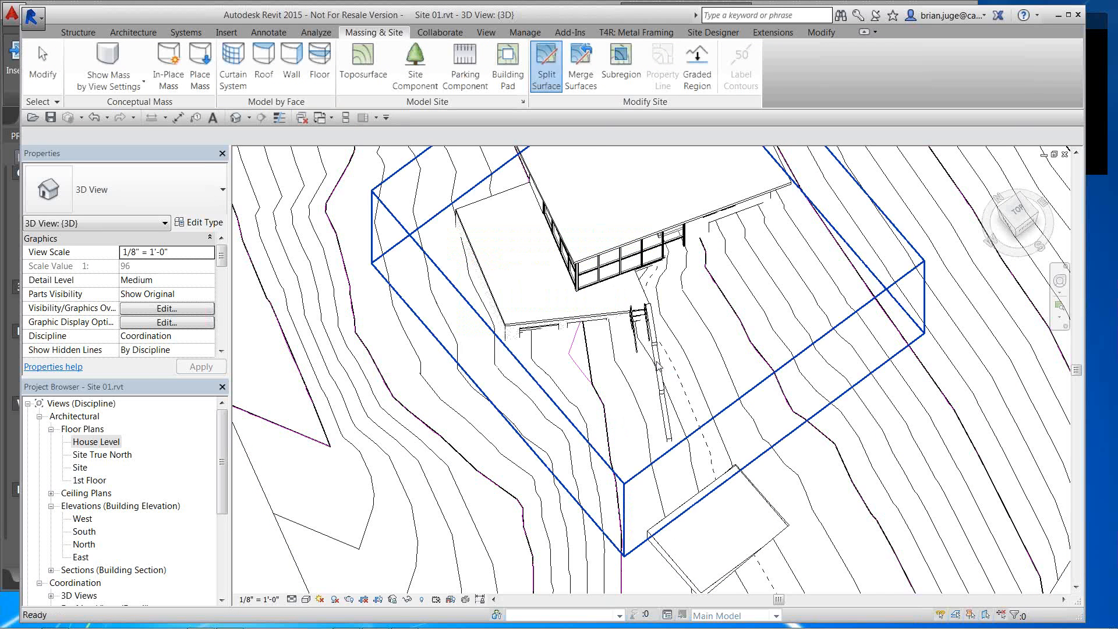
key("Escape")
Set the 3D view's work plane to Level : House Level
middle_click_drag(659, 388, 642, 363)
scroll(642, 363, "down", 3)
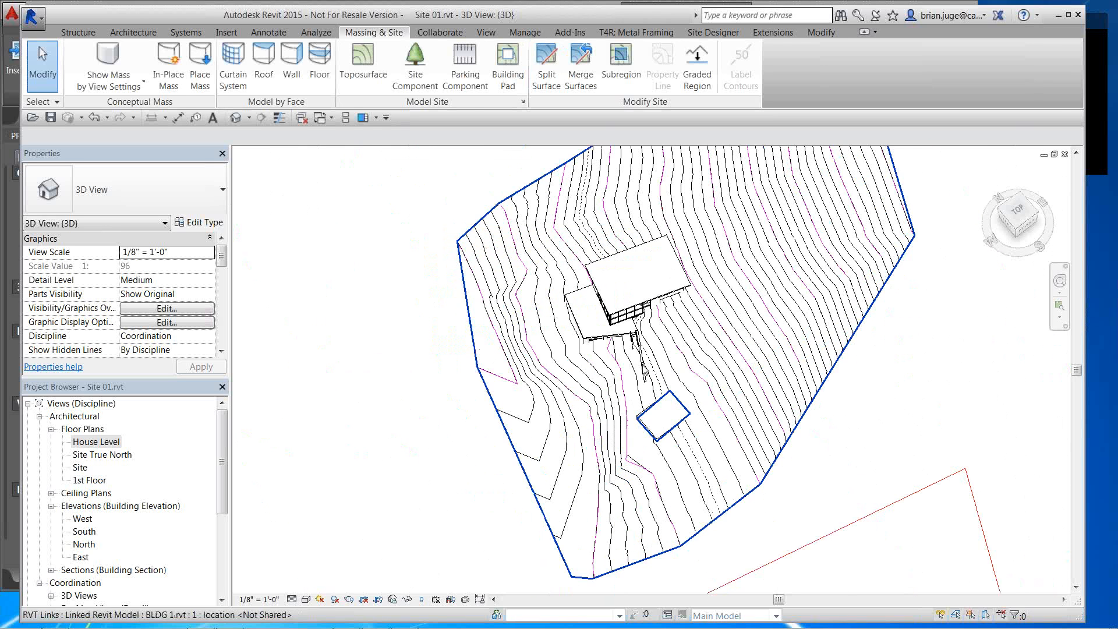
left_click(77, 33)
left_click(958, 72)
left_click(591, 319)
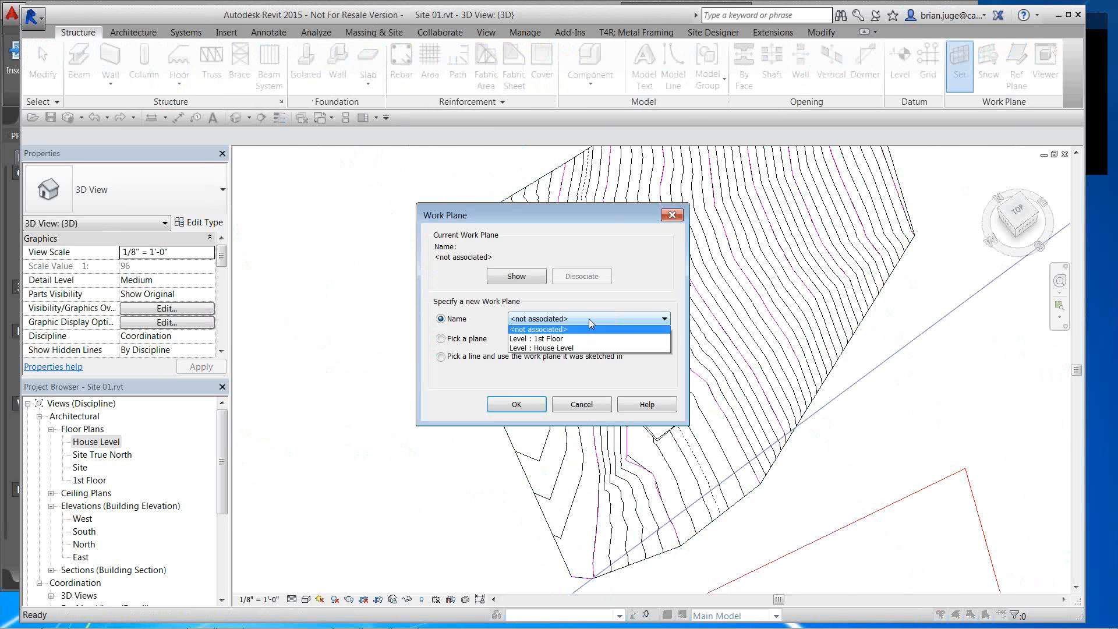
left_click(566, 350)
left_click(516, 404)
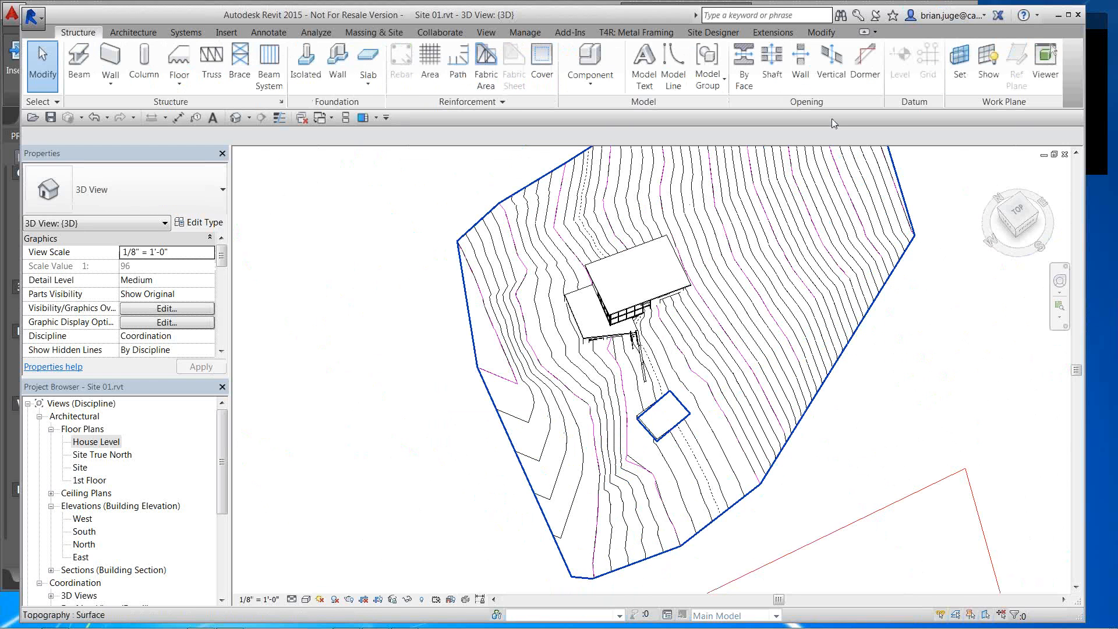
Start a Split Surface sketch on the topography and orient the 3D view to the top
left_click(374, 35)
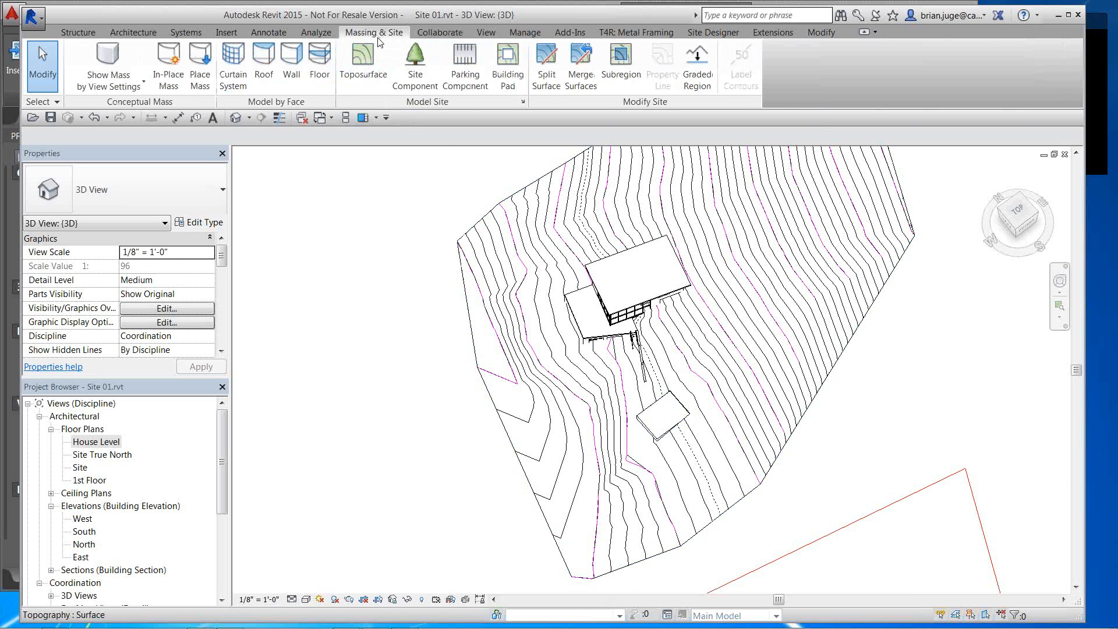
left_click(549, 76)
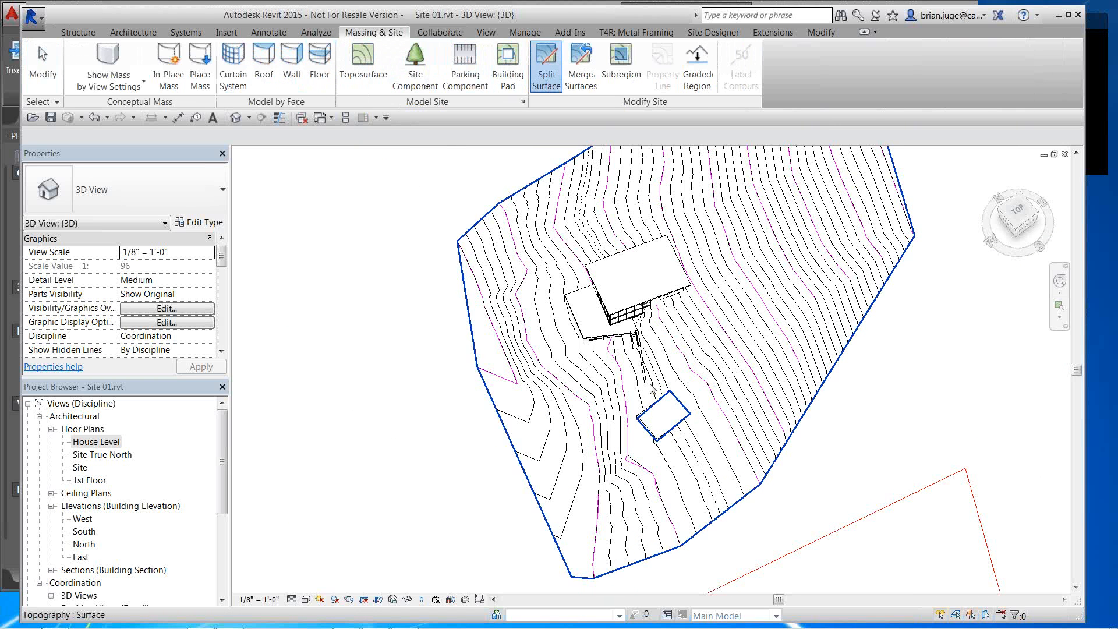
left_click(725, 327)
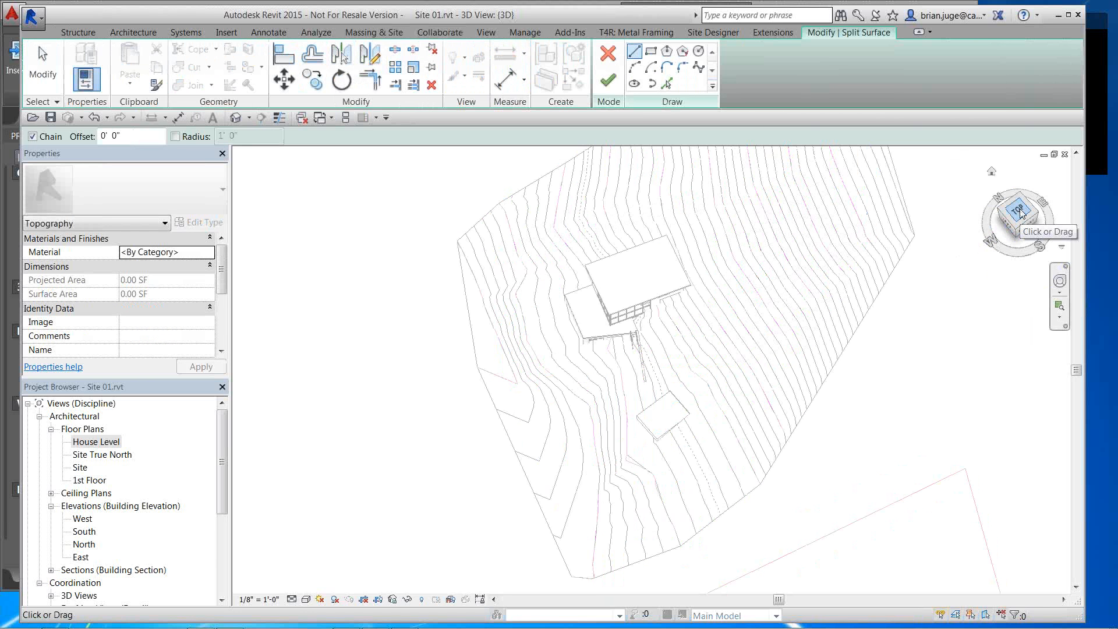
key("Escape")
left_click(1020, 214)
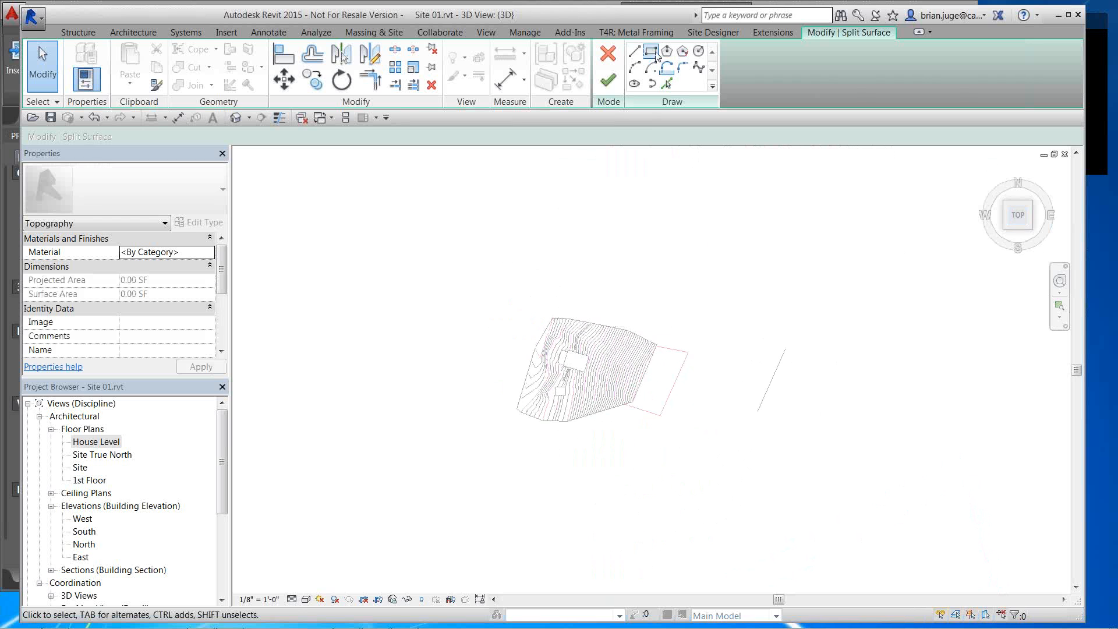
Sketch a closed five-sided line loop around the stairs and pad, crossing the house, with an east side about 62' long
left_click(634, 51)
scroll(569, 387, "up", 2)
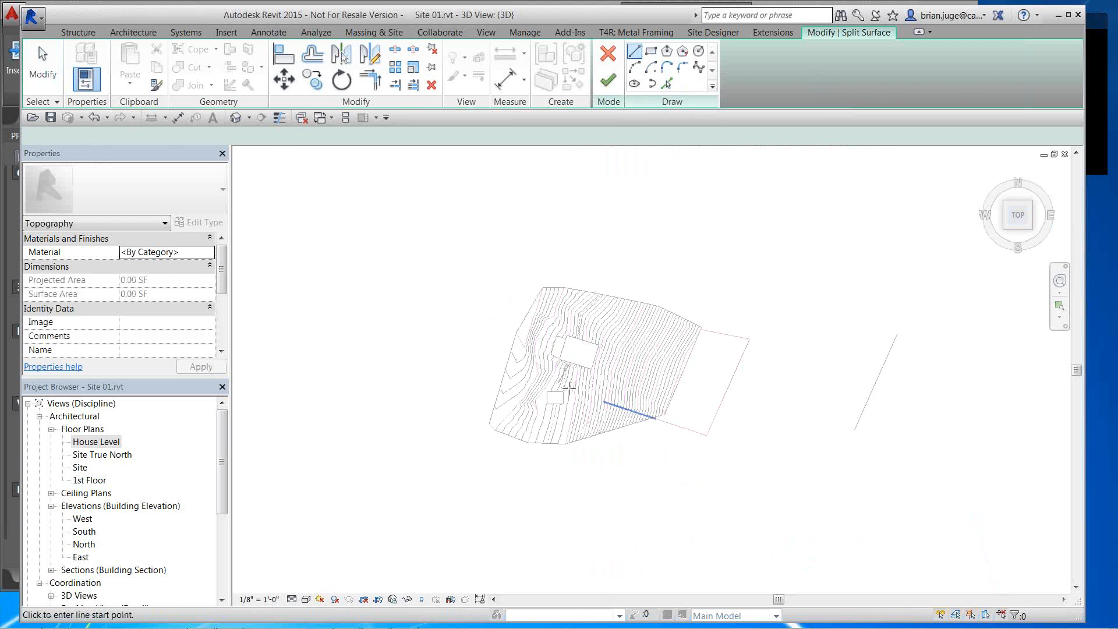
scroll(569, 387, "up", 6)
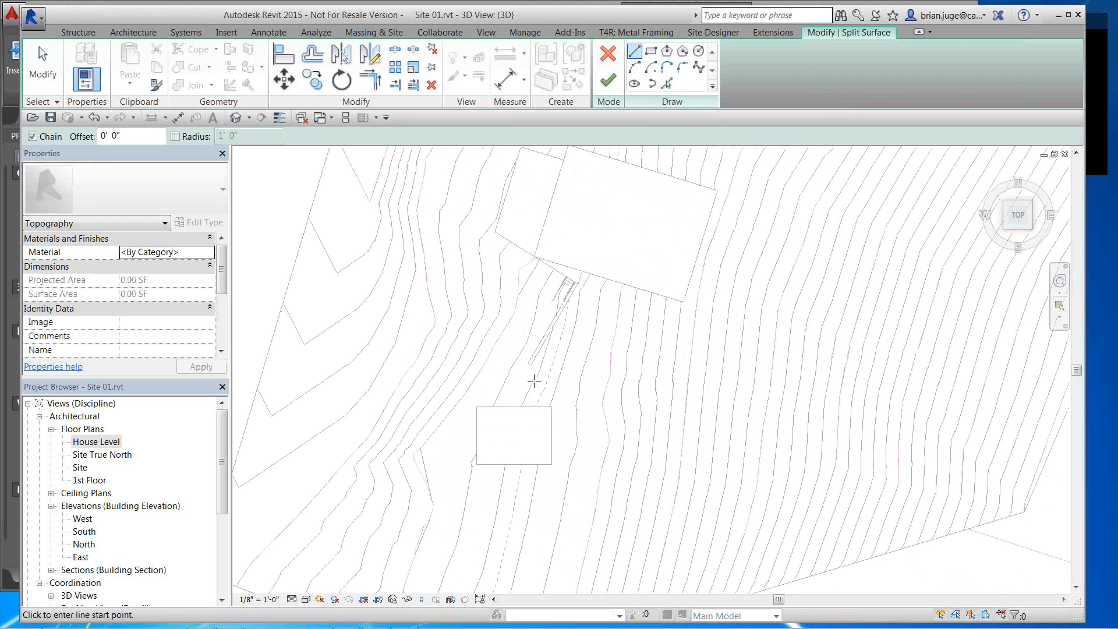
scroll(534, 381, "up", 2)
left_click(599, 512)
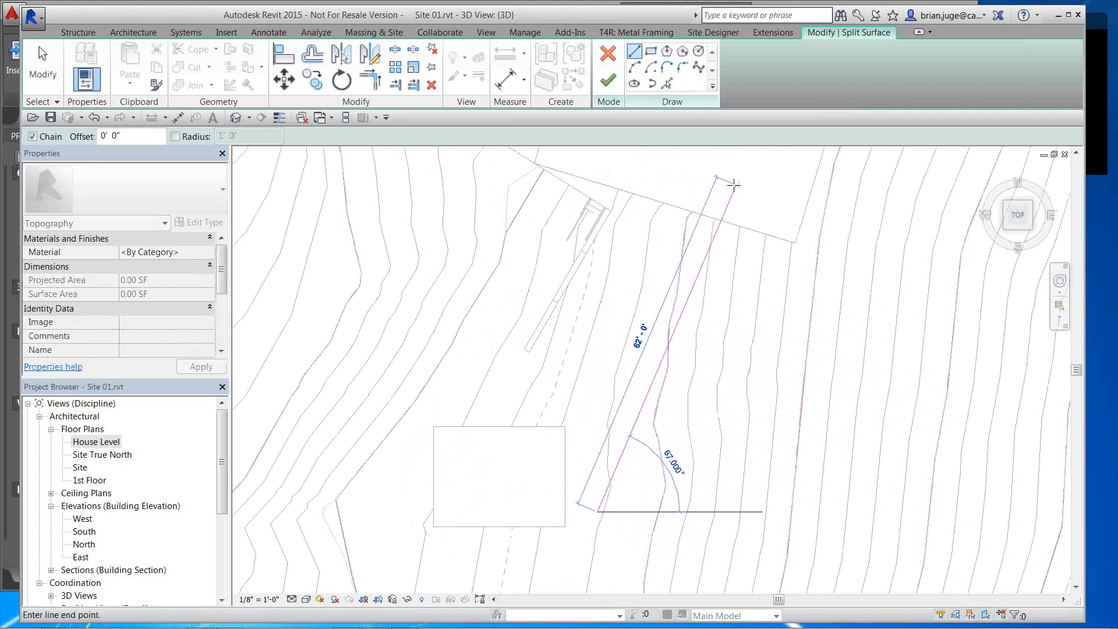
left_click(735, 183)
middle_click_drag(712, 235, 843, 398)
left_click(537, 225)
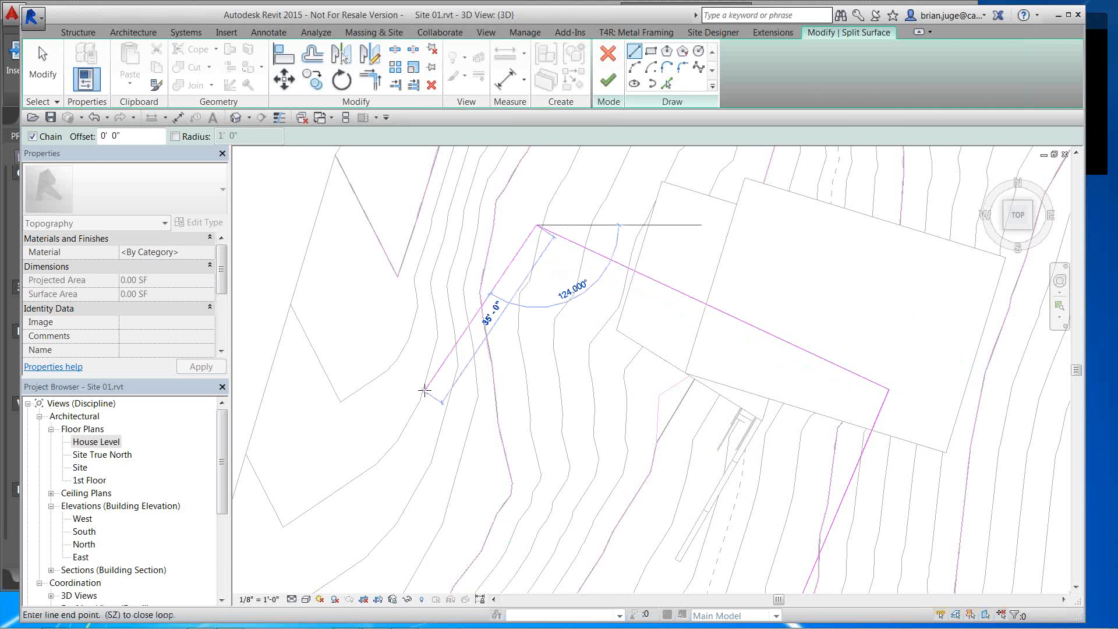
middle_click_drag(424, 390, 511, 148)
left_click(432, 382)
left_click(695, 522)
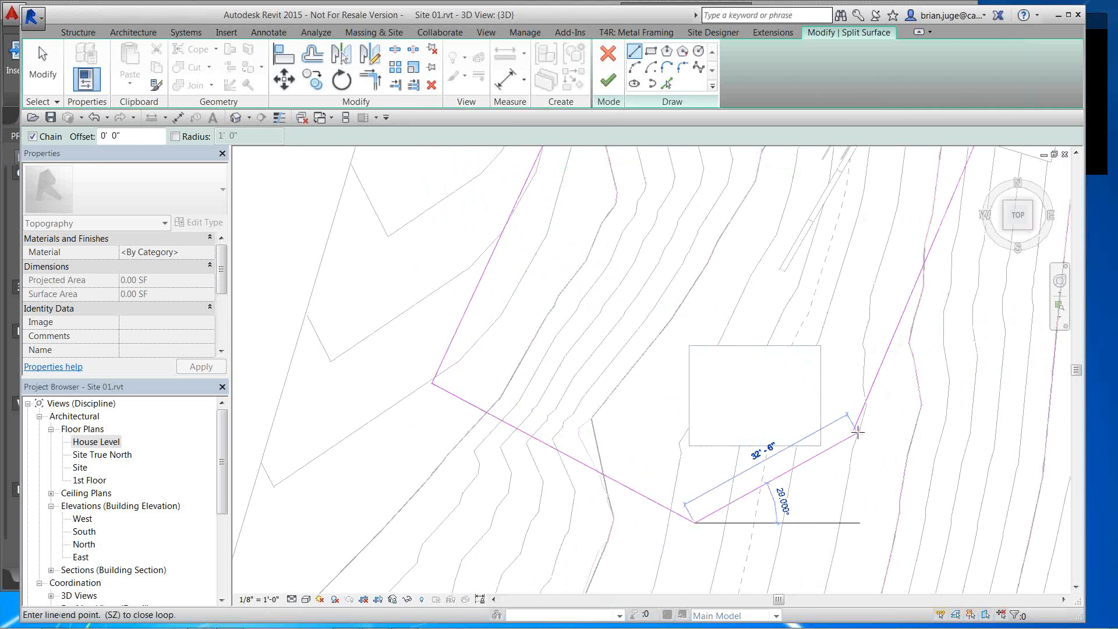
left_click(857, 432)
Finish the surface split and check the separated topography piece around the pad by selecting it
scroll(936, 481, "down", 1)
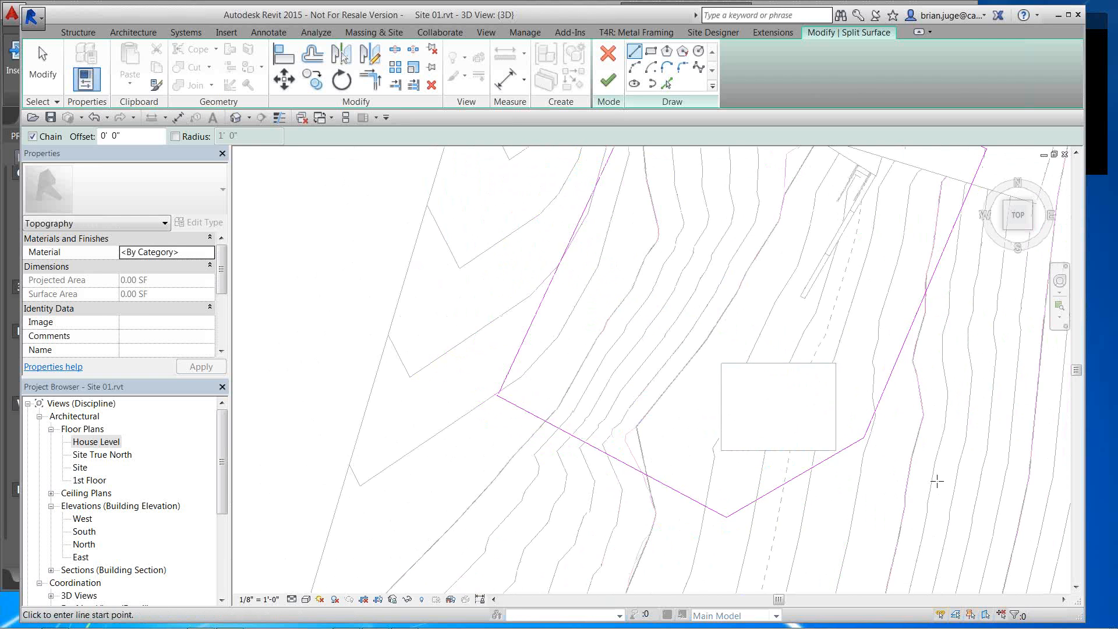
scroll(937, 481, "down", 3)
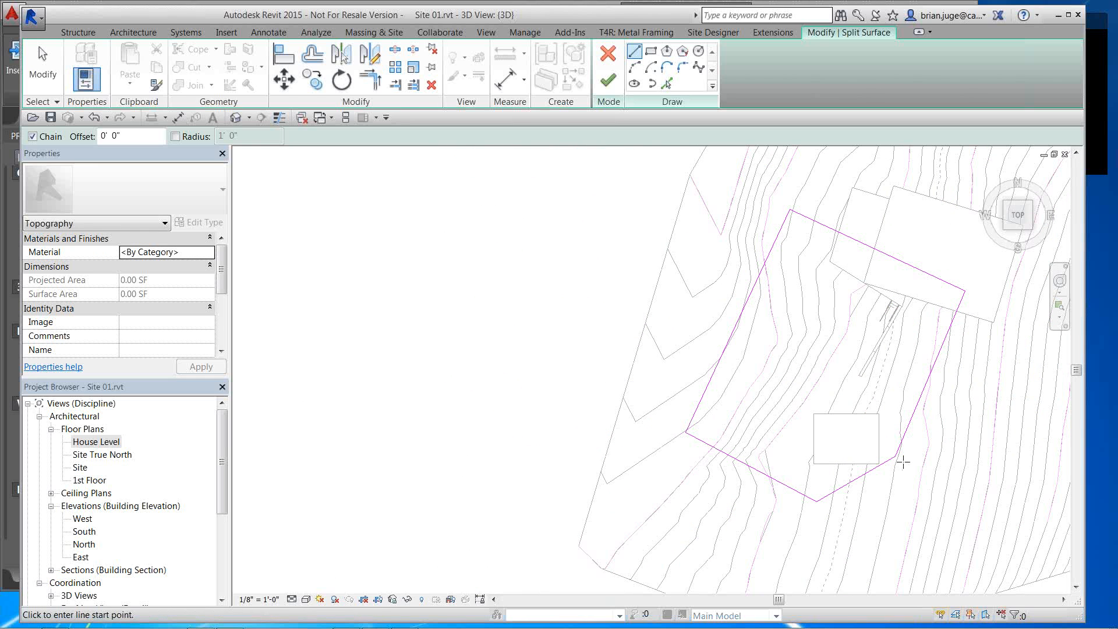
left_click(606, 82)
left_click(763, 251)
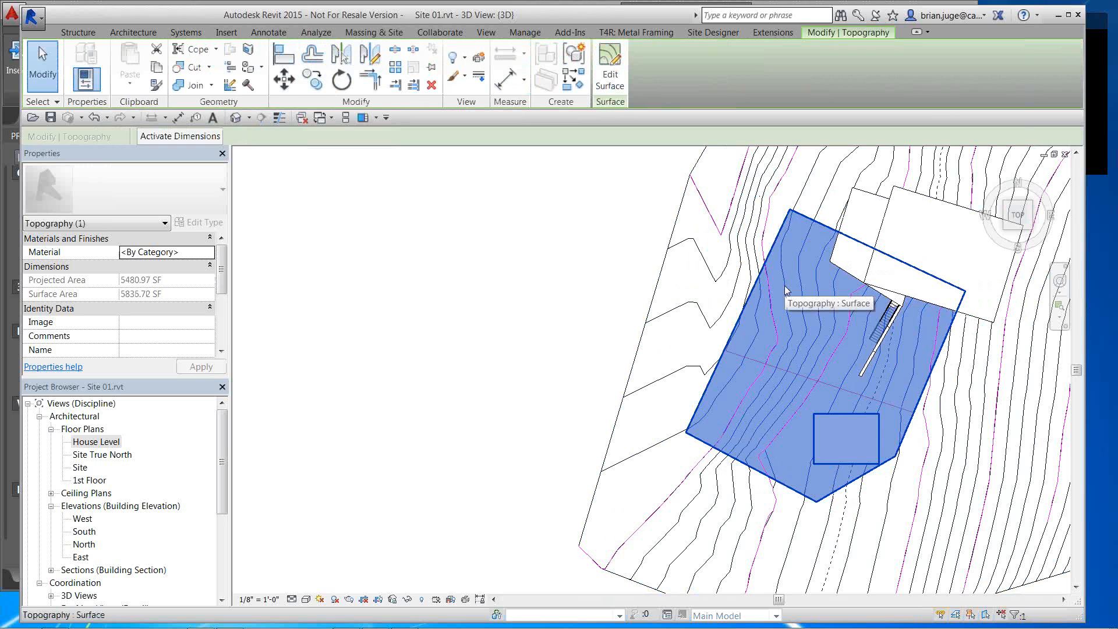
key("Escape")
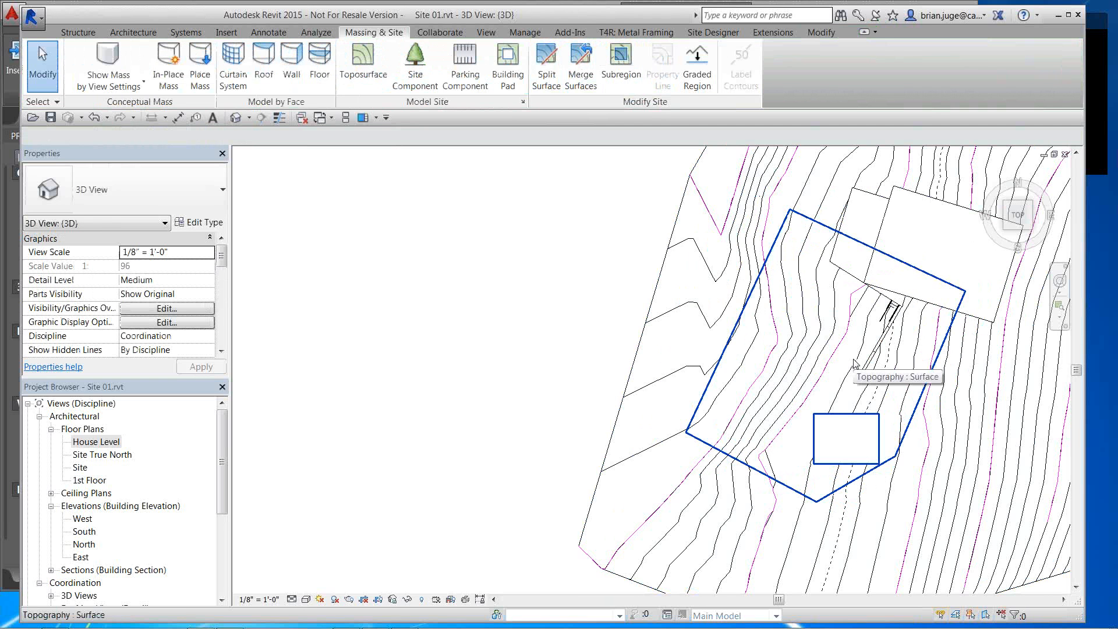
Place two spot elevations on the split topography: one on the downhill slope and one beside the free end of the stair wall
middle_click_drag(841, 402, 732, 324, "shift")
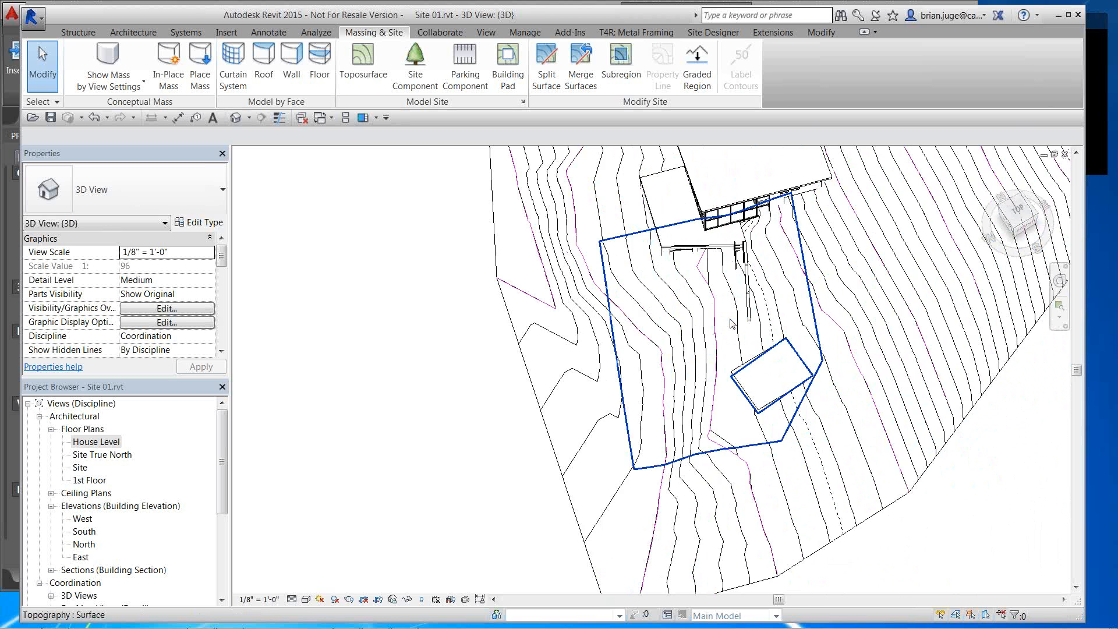
scroll(732, 324, "up", 2)
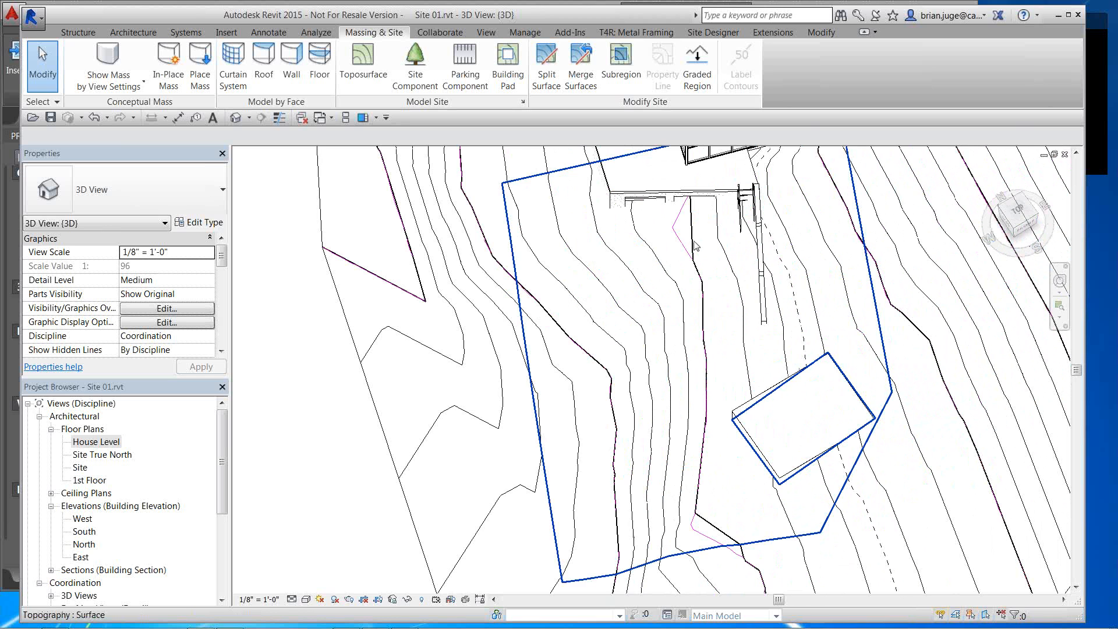
left_click(644, 197)
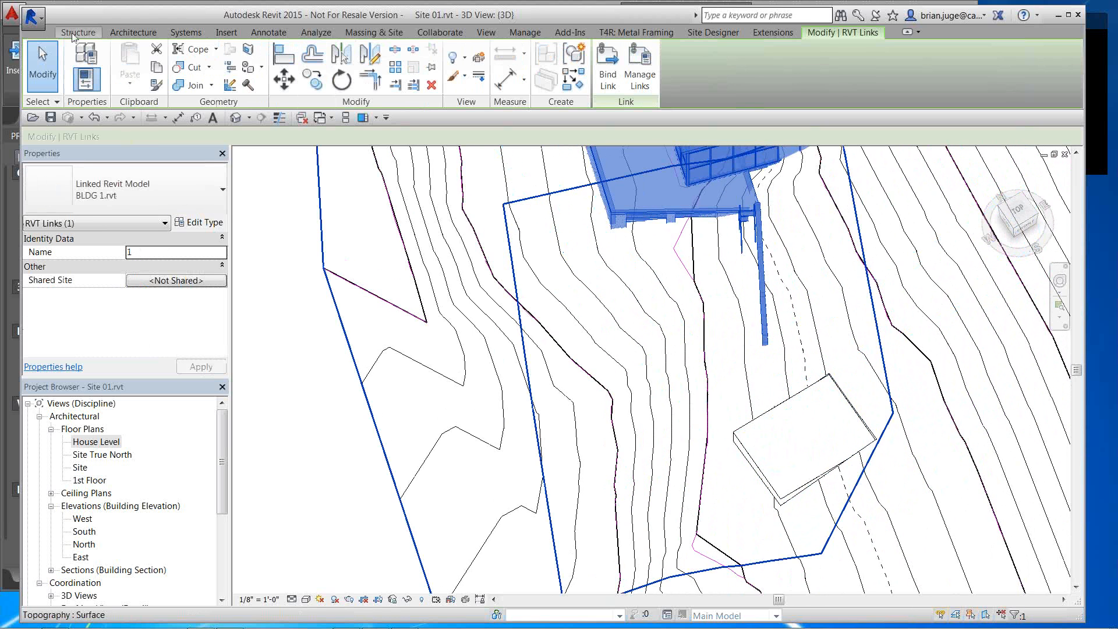
left_click(274, 32)
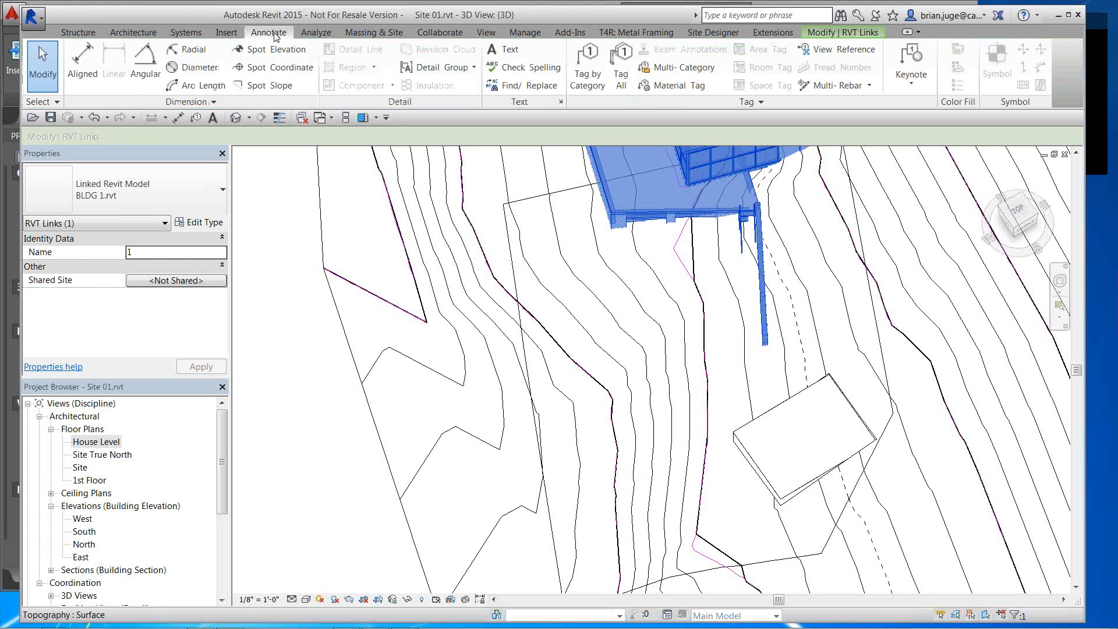
left_click(262, 50)
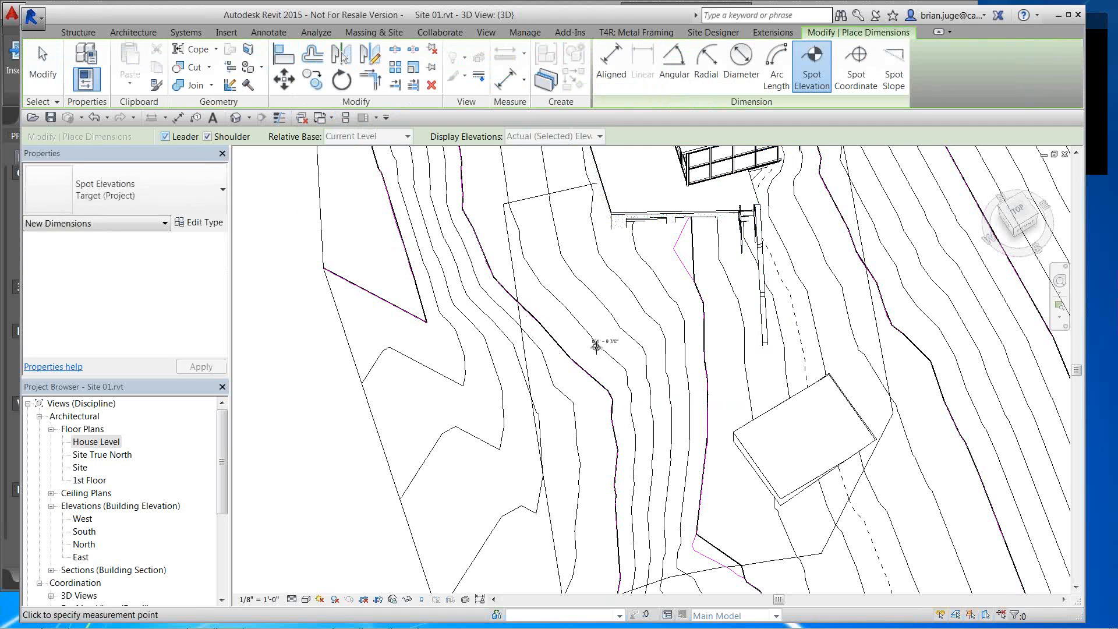
left_click(594, 359)
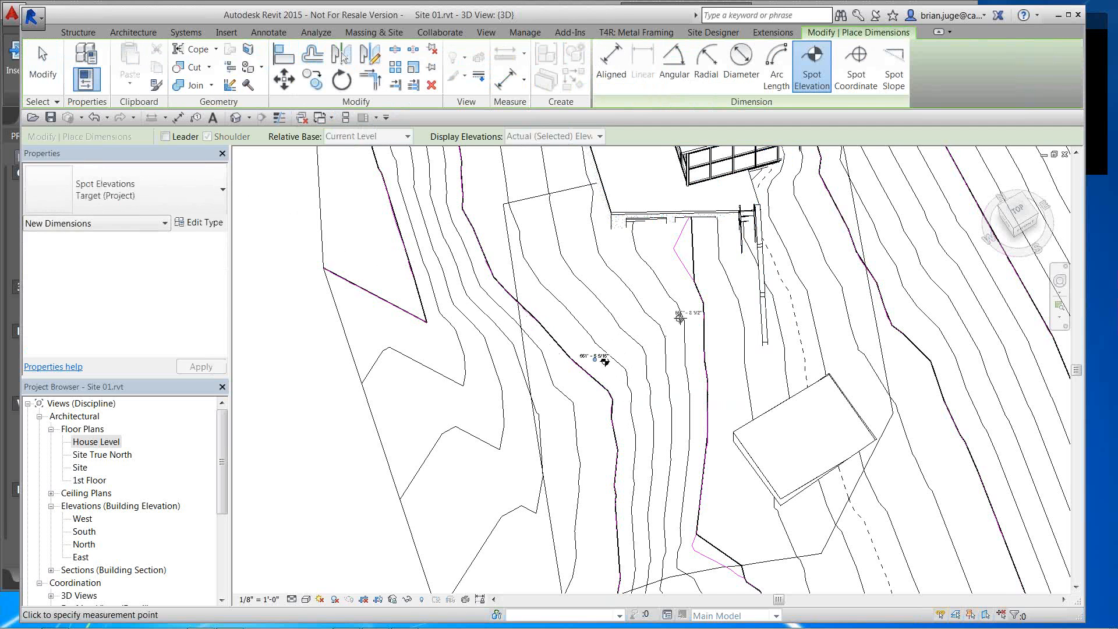
scroll(680, 317, "up", 3)
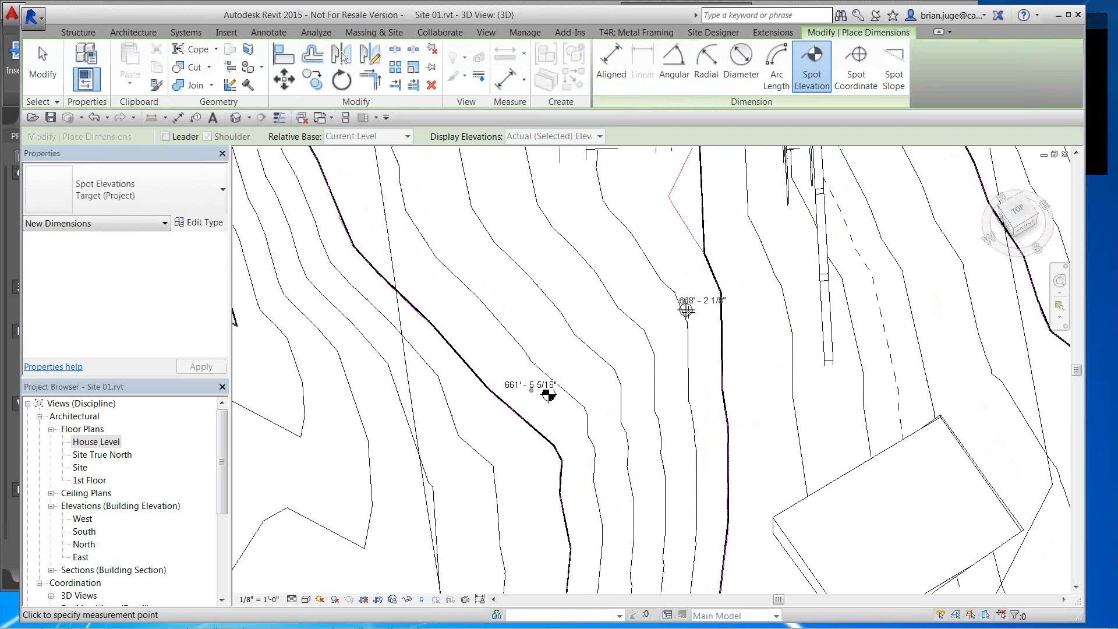
left_click(845, 349)
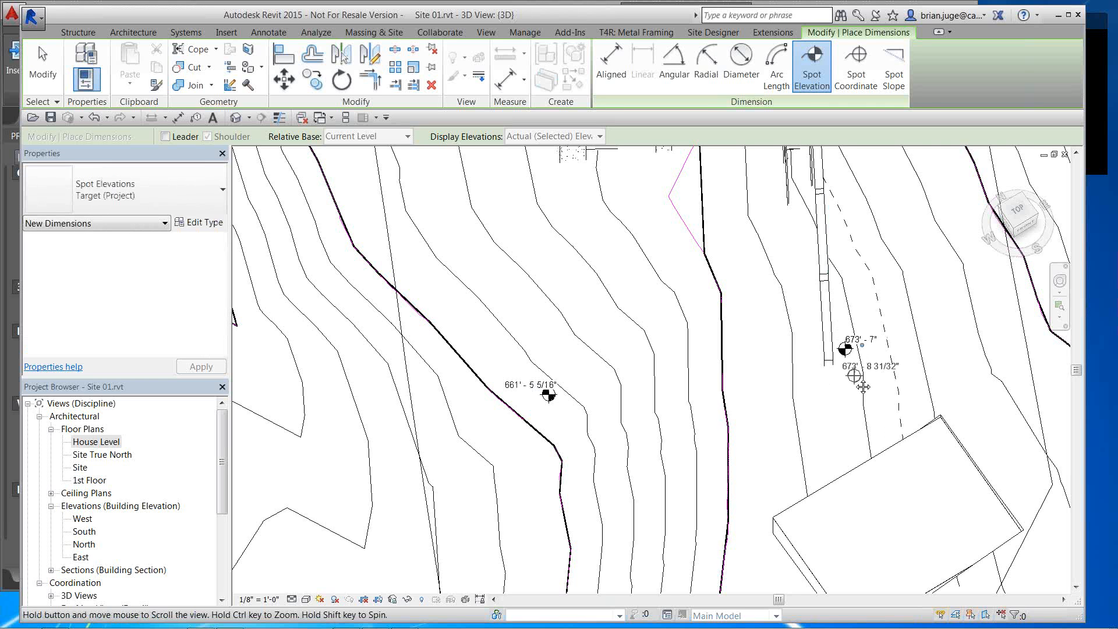
middle_click_drag(863, 386, 827, 504)
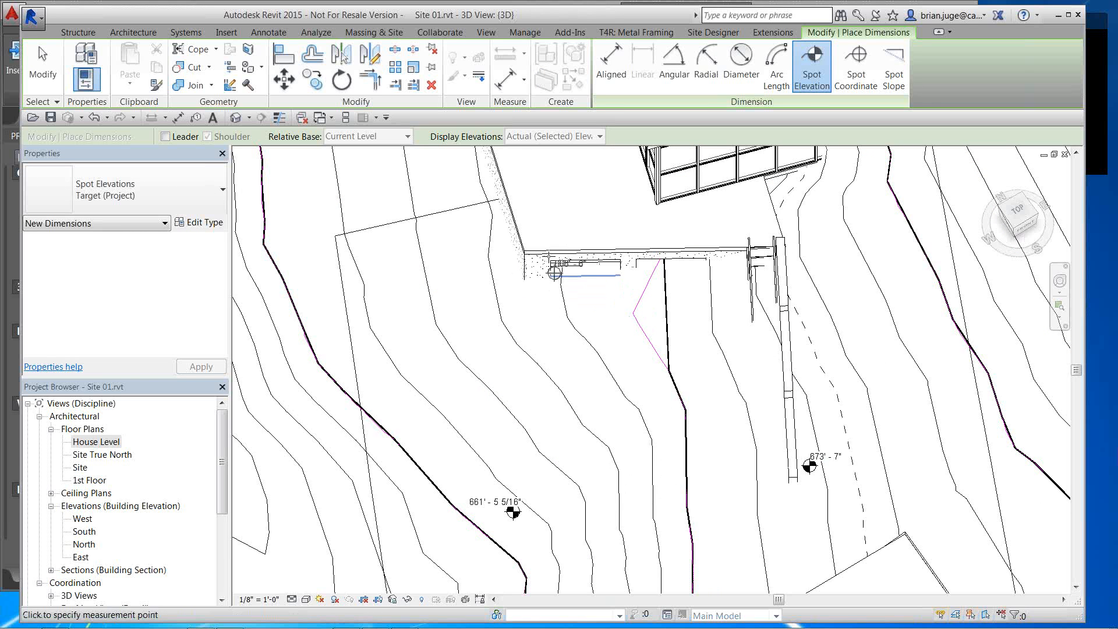
key("Escape")
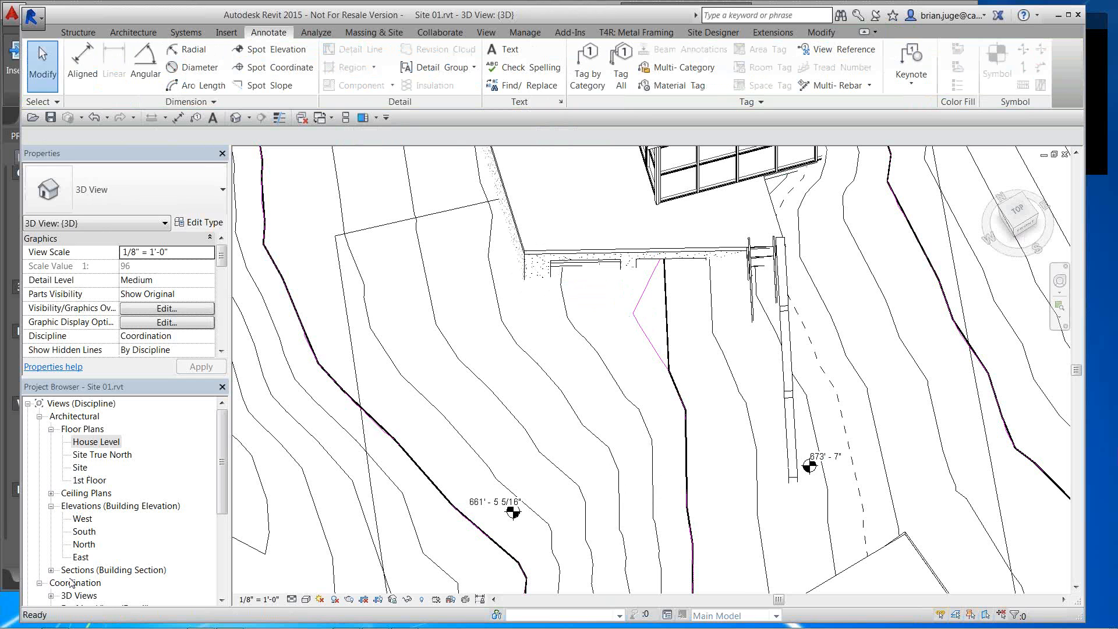
Open the Section 1 view and add a new level aligned with the linked building's Basement level
left_click(52, 571)
double_click(91, 582)
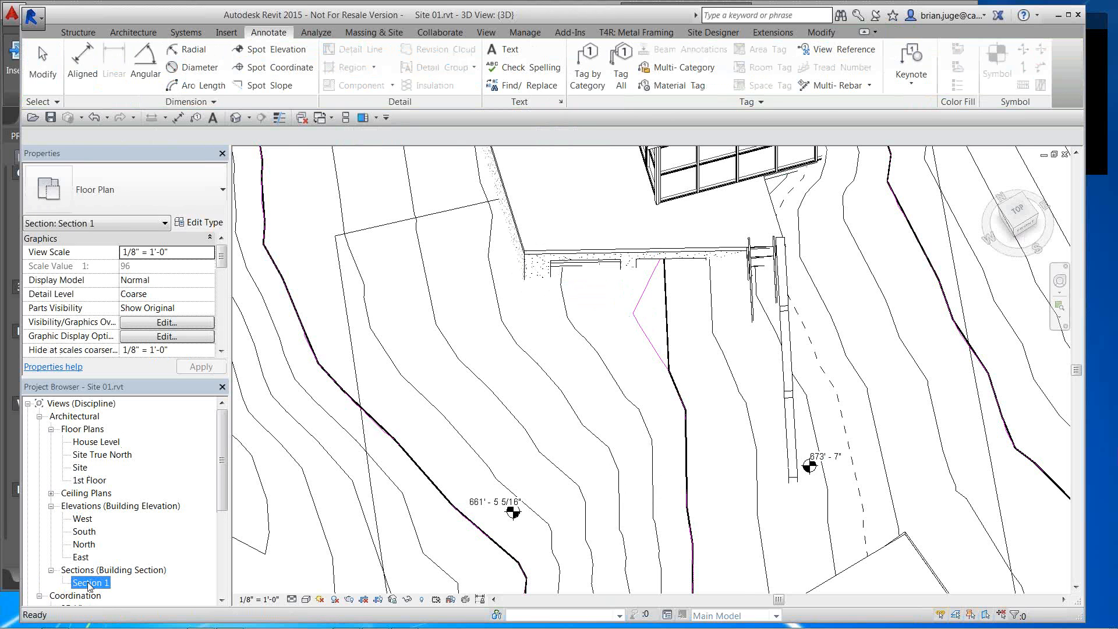
scroll(899, 430, "up", 6)
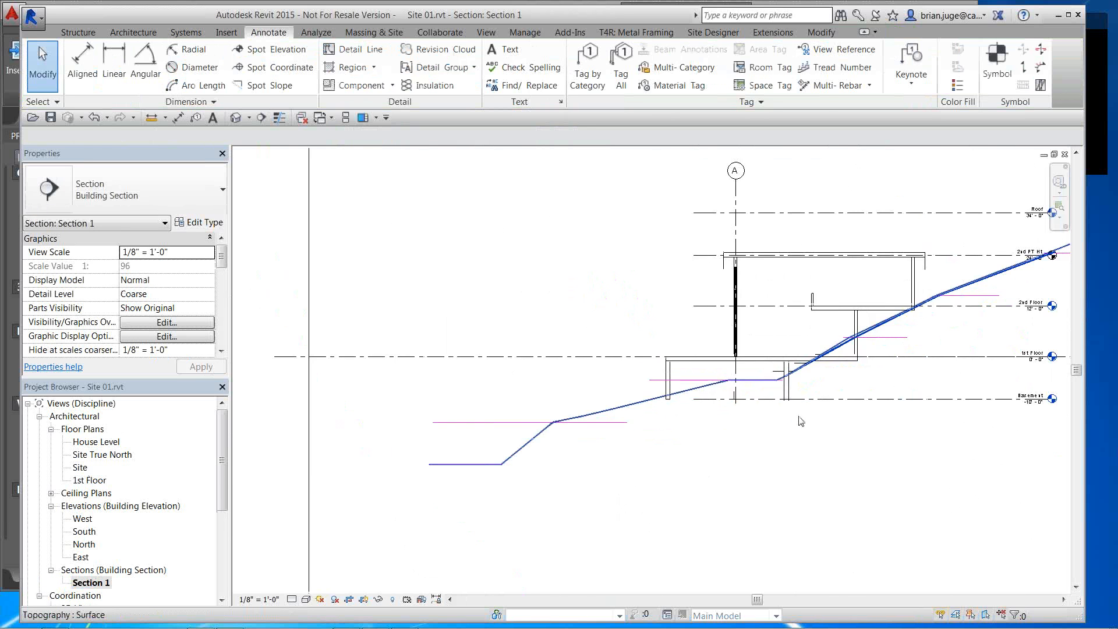
middle_click_drag(900, 429, 659, 447)
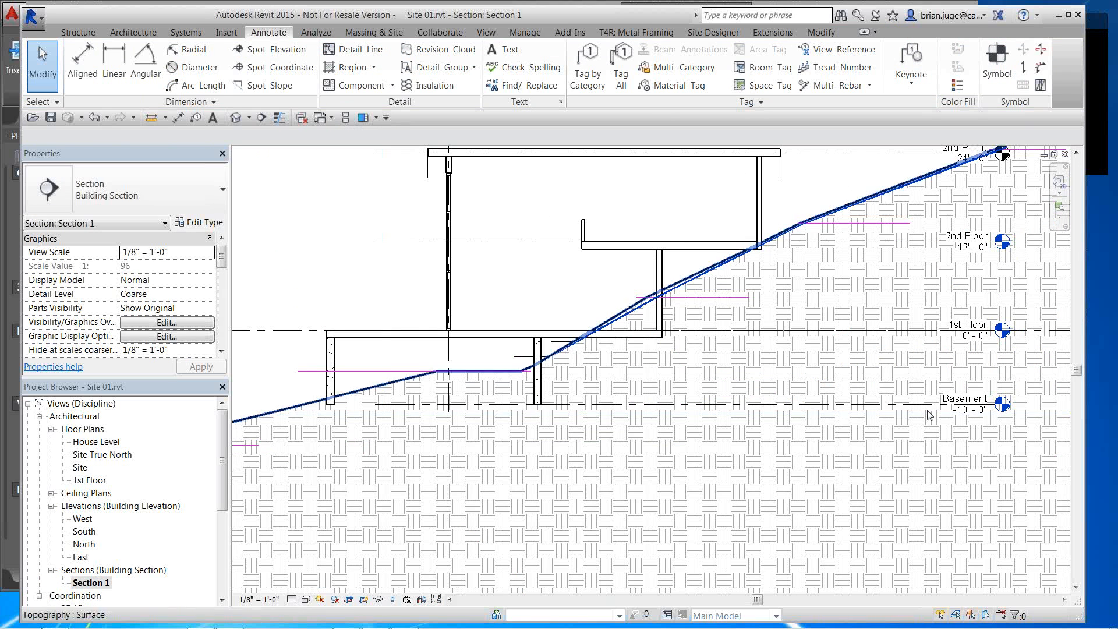
left_click(77, 32)
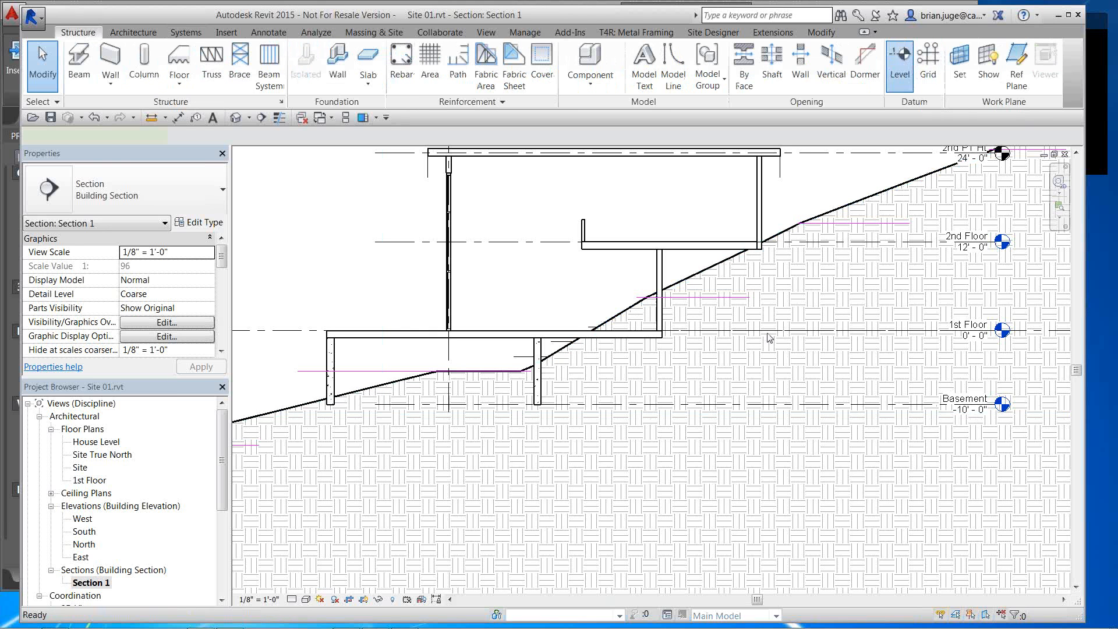
left_click(899, 63)
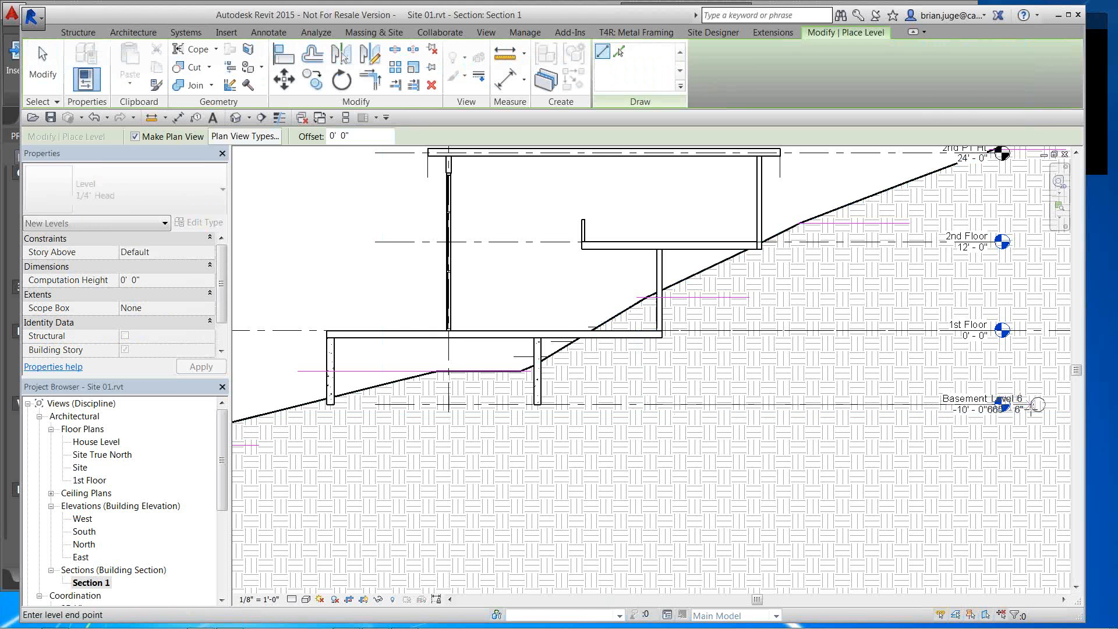
middle_click_drag(997, 421, 792, 428)
left_click(928, 449)
key("Escape")
key("Escape")
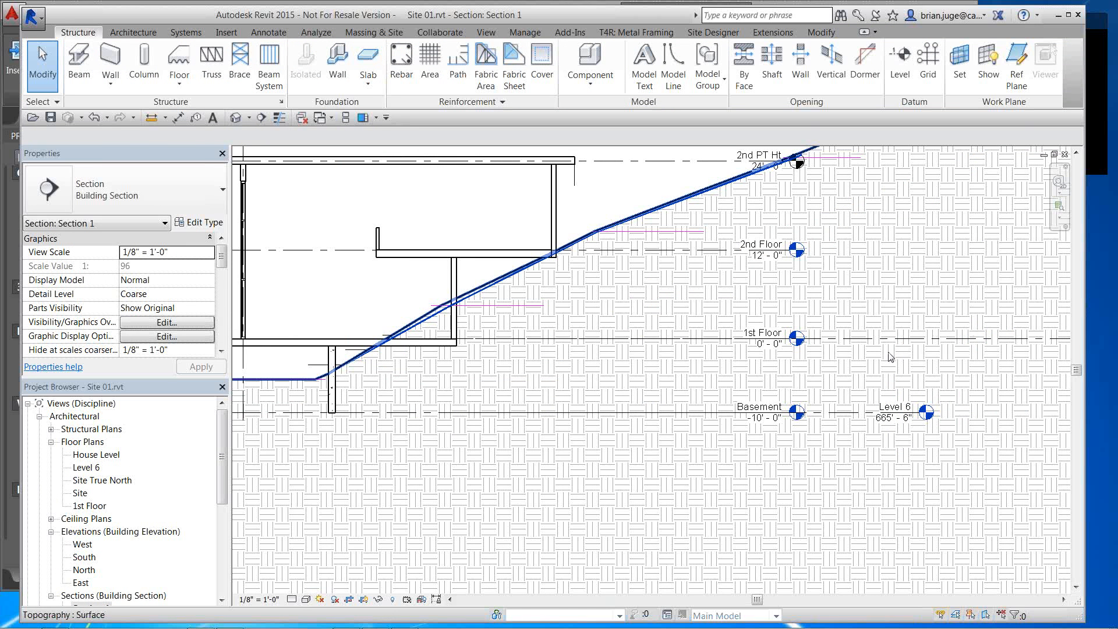
Check the topography against the new level in the section by selecting it, and close the Section 1 view
scroll(864, 364, "down", 3)
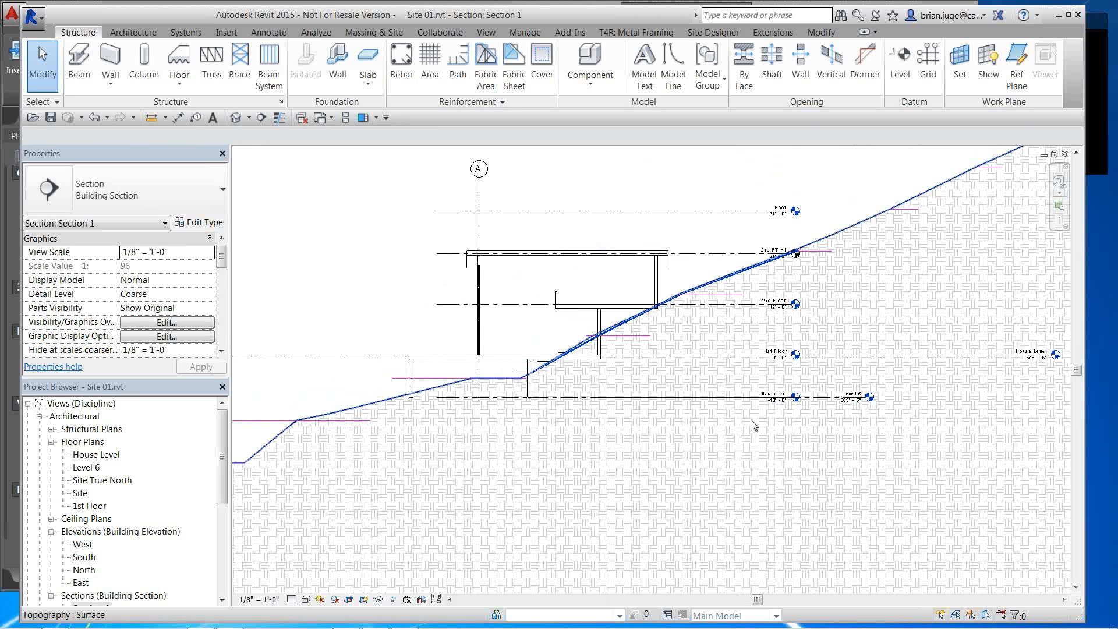
left_click(844, 393)
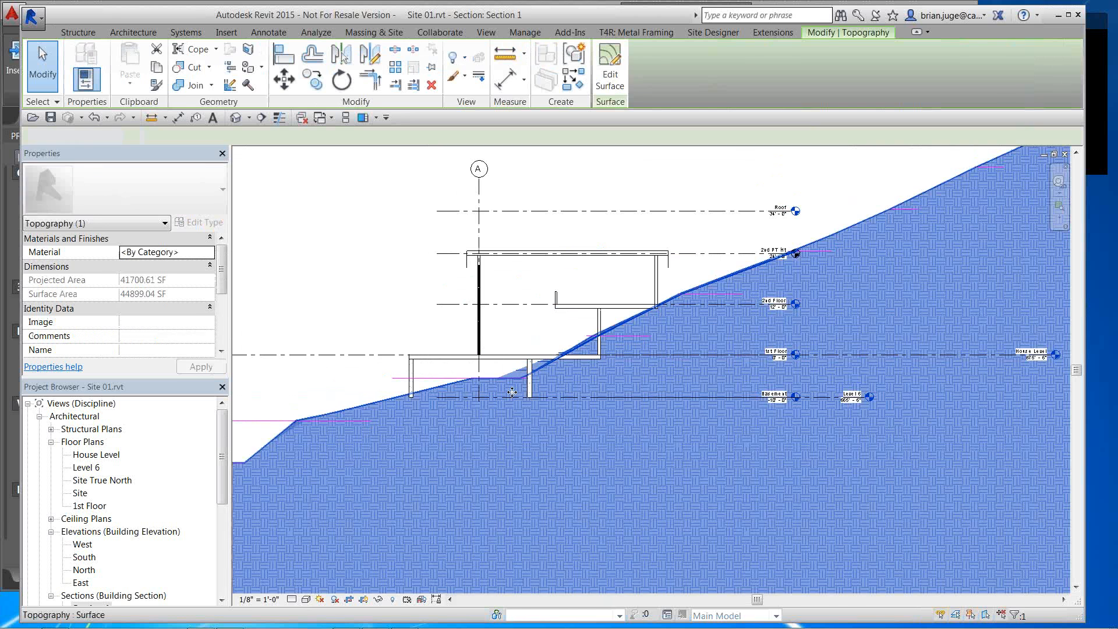
key("Escape")
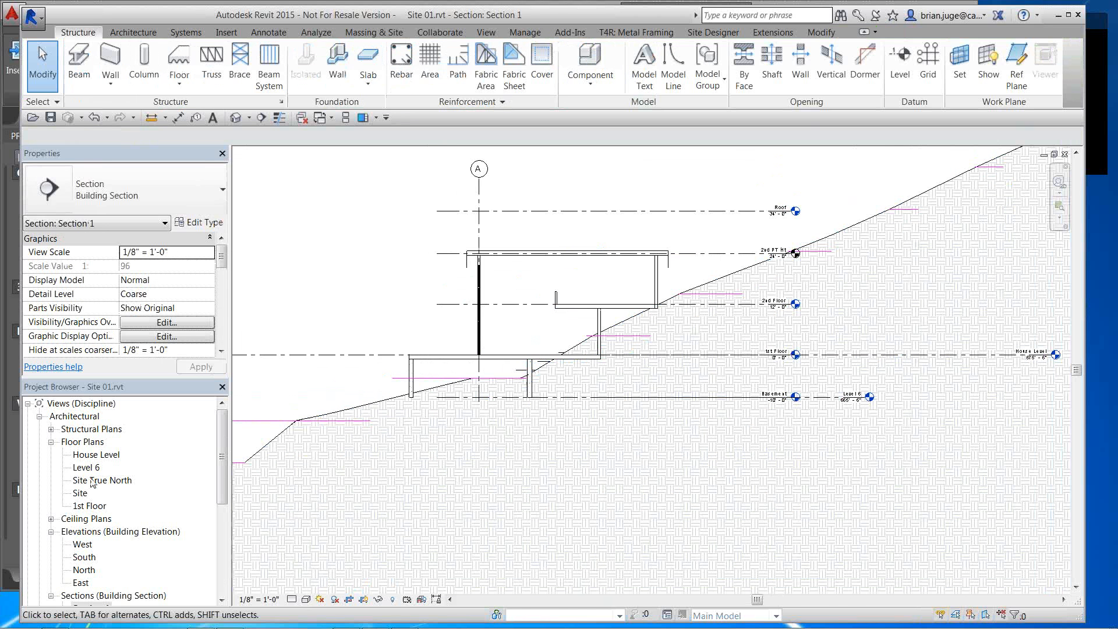
left_click(1065, 155)
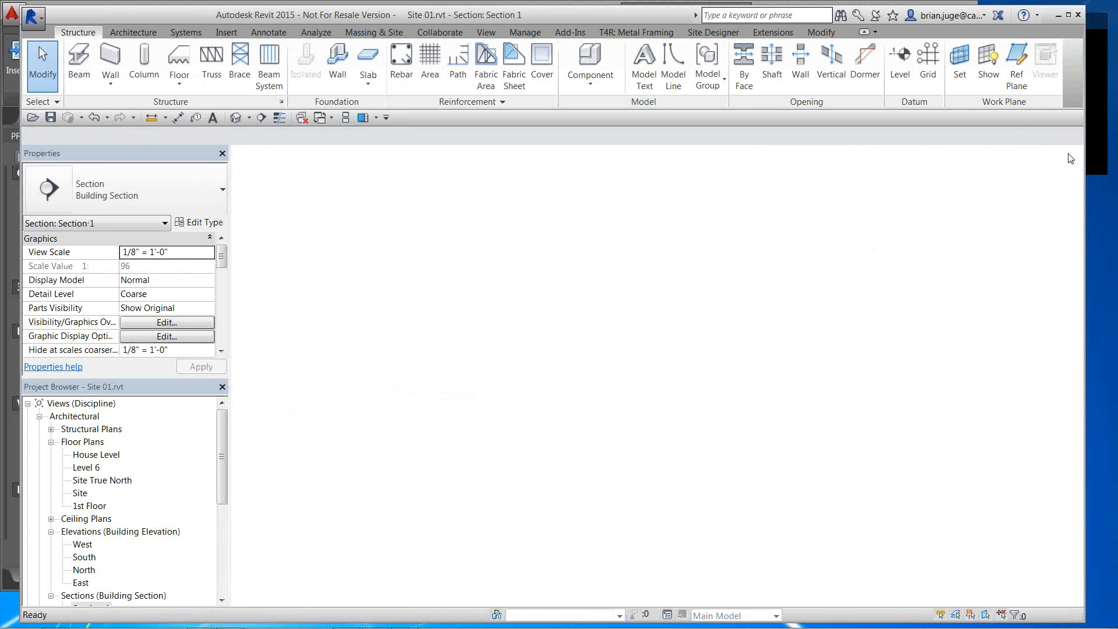
Edit the split topography surface and set the four interior points on the contour in front of the house to elevation 665' 6"
middle_click_drag(634, 426, 631, 397)
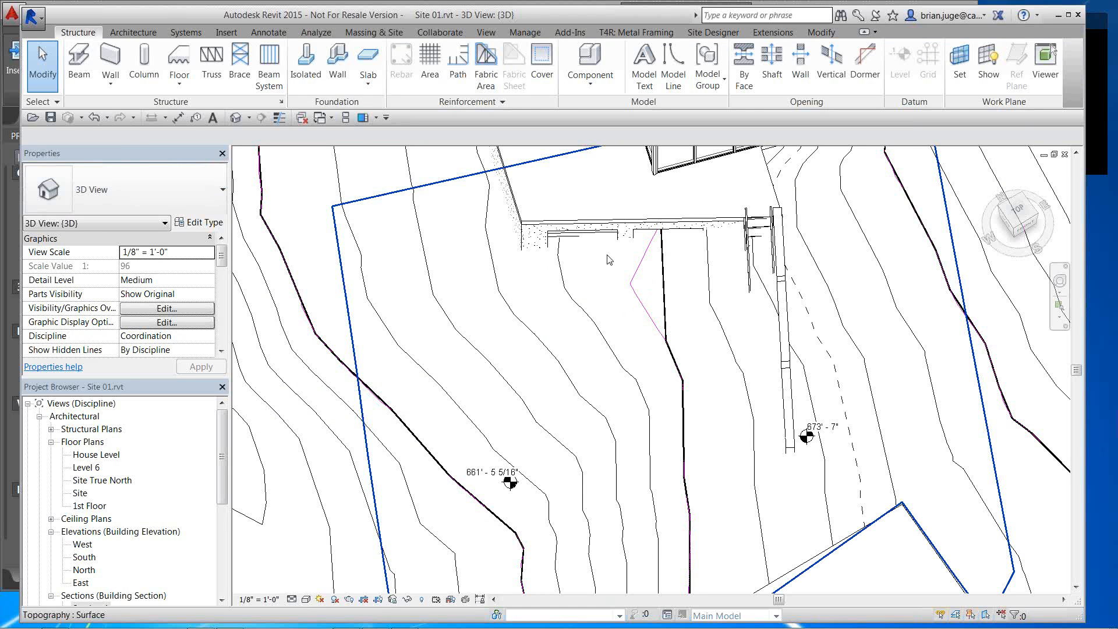
left_click(624, 366)
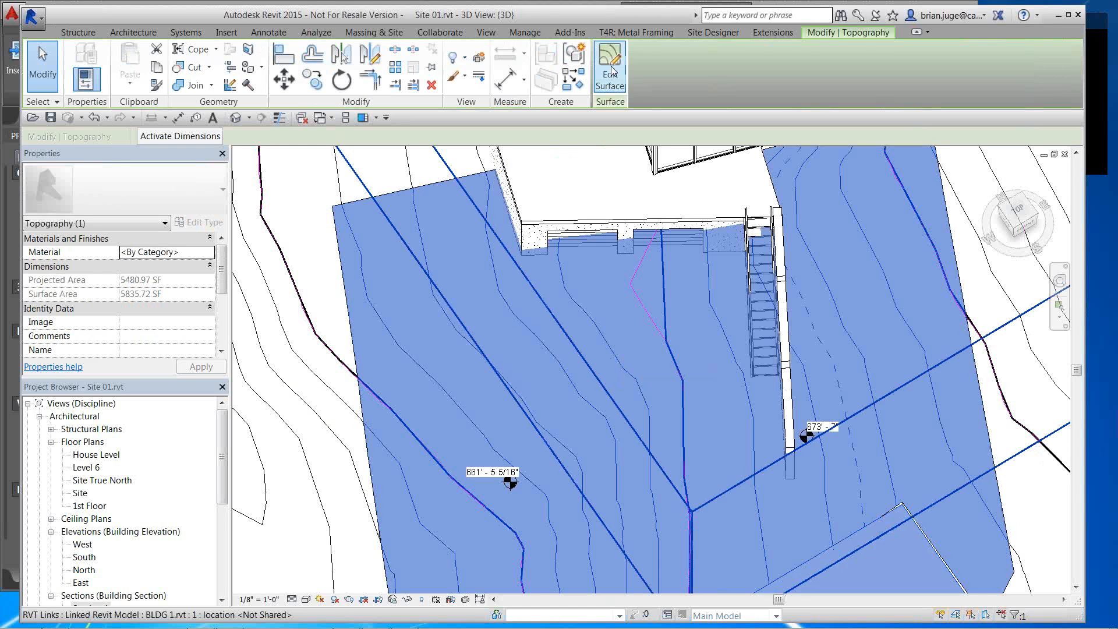
left_click(611, 70)
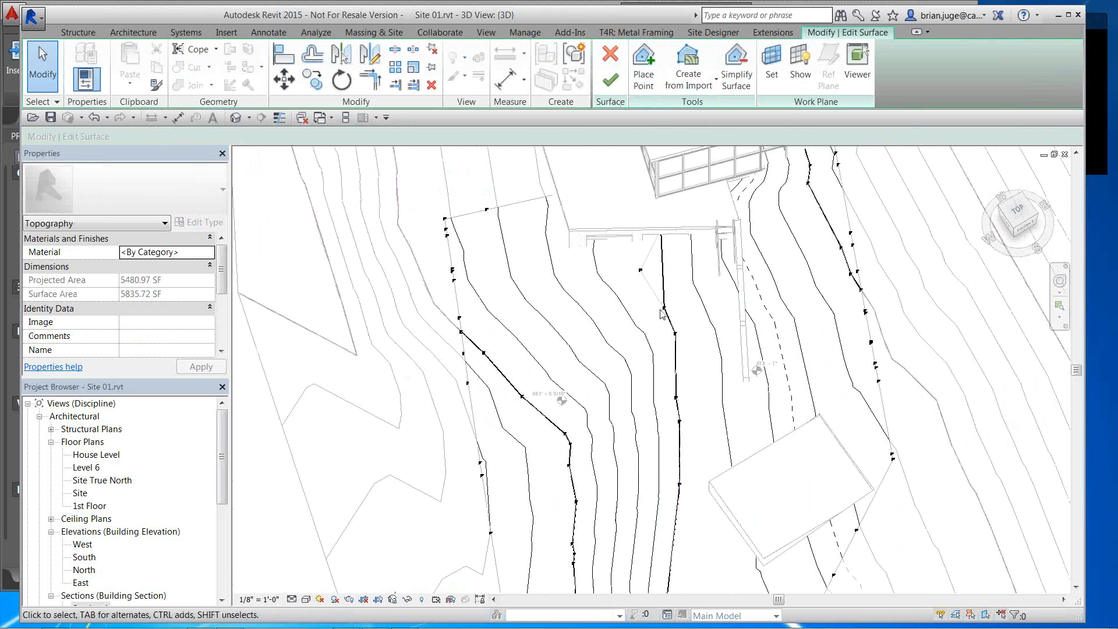
left_click_drag(643, 291, 699, 431)
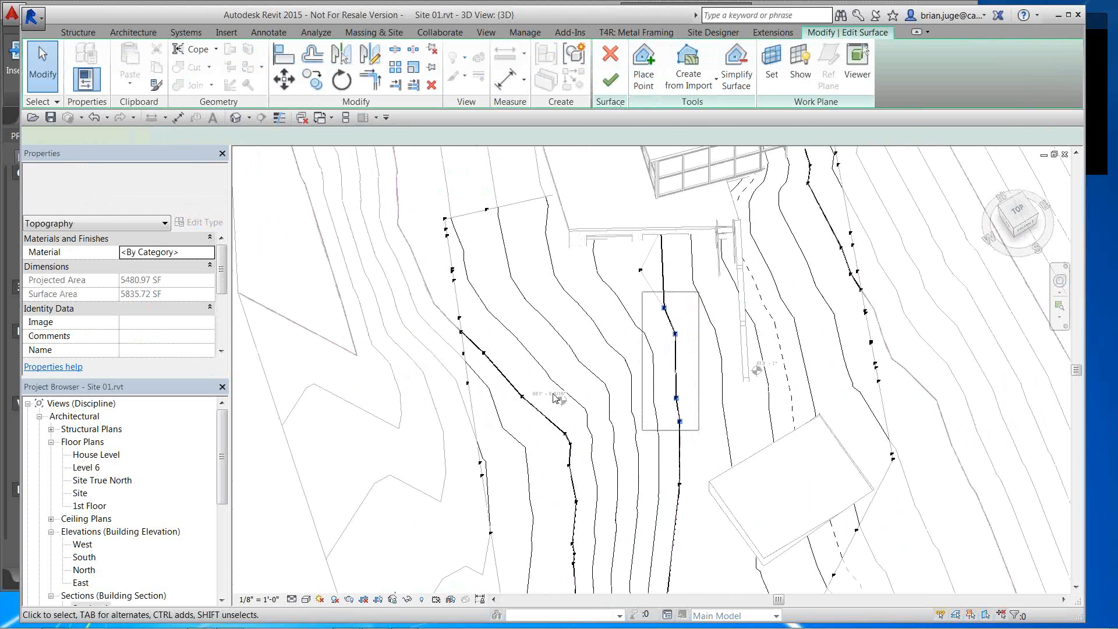
left_click(195, 241)
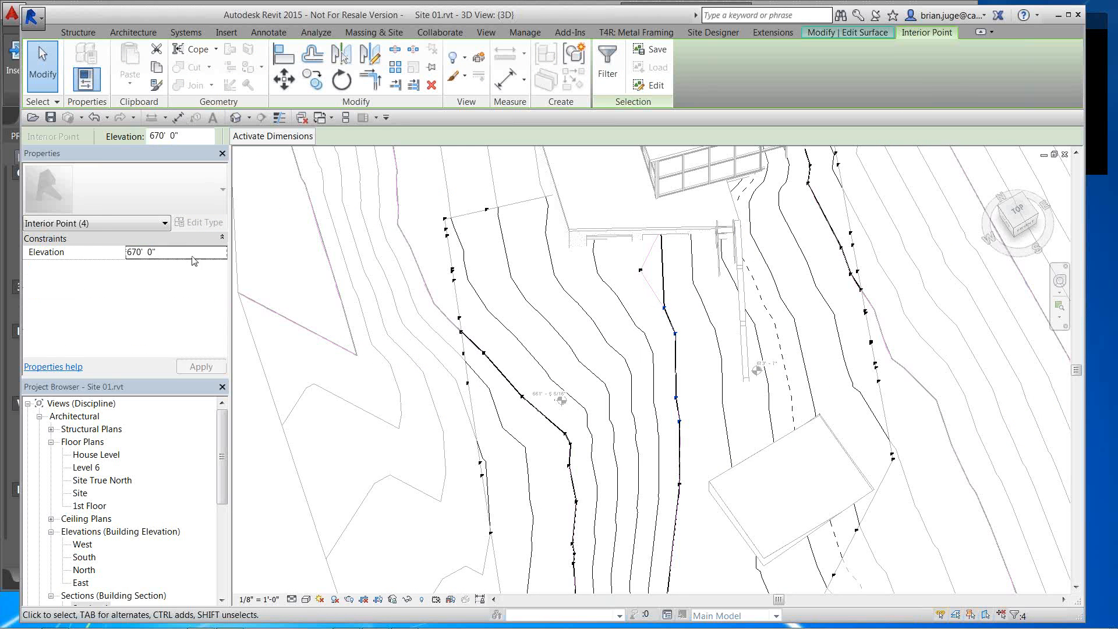
left_click(194, 253)
type("665'")
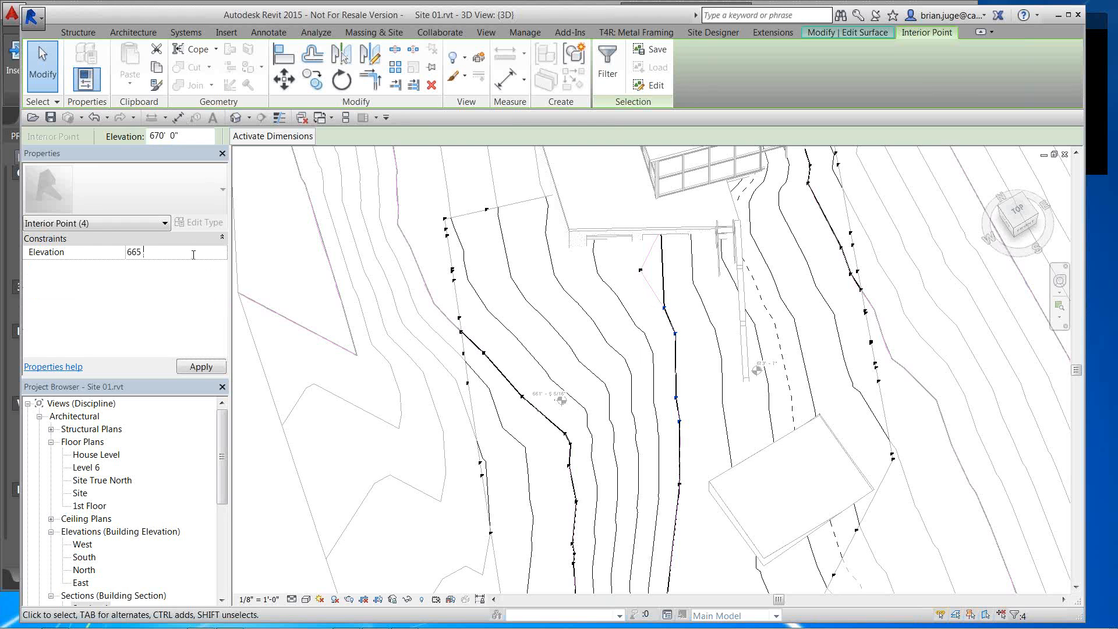
type(" 6")
key("Return")
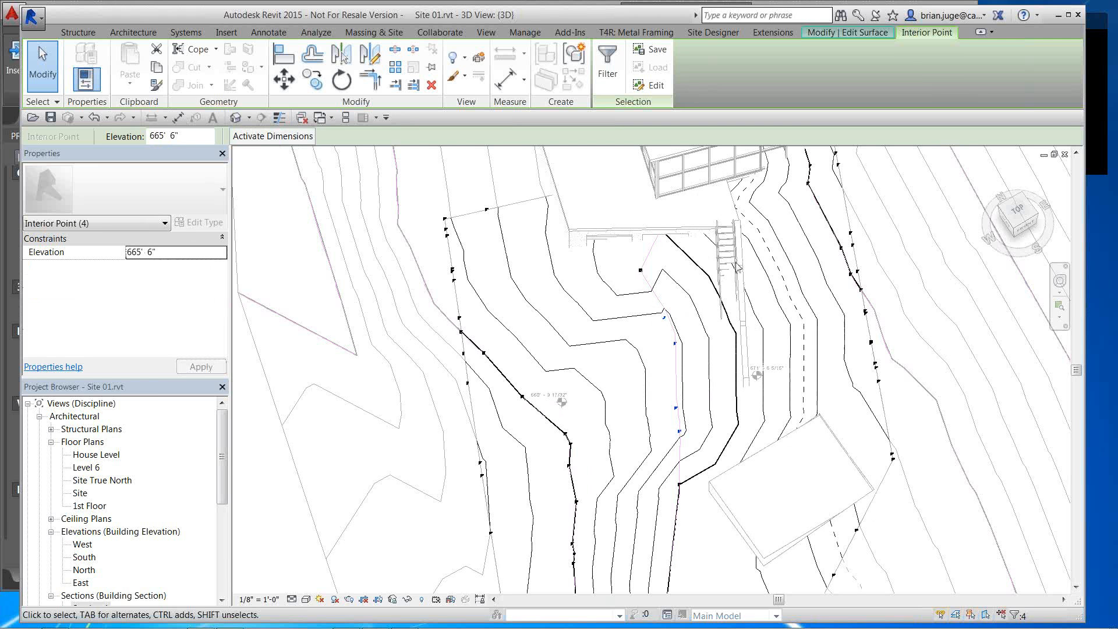
Orient the 3D view to the top around the stair wall and clear the interior point selection
left_click(1019, 212)
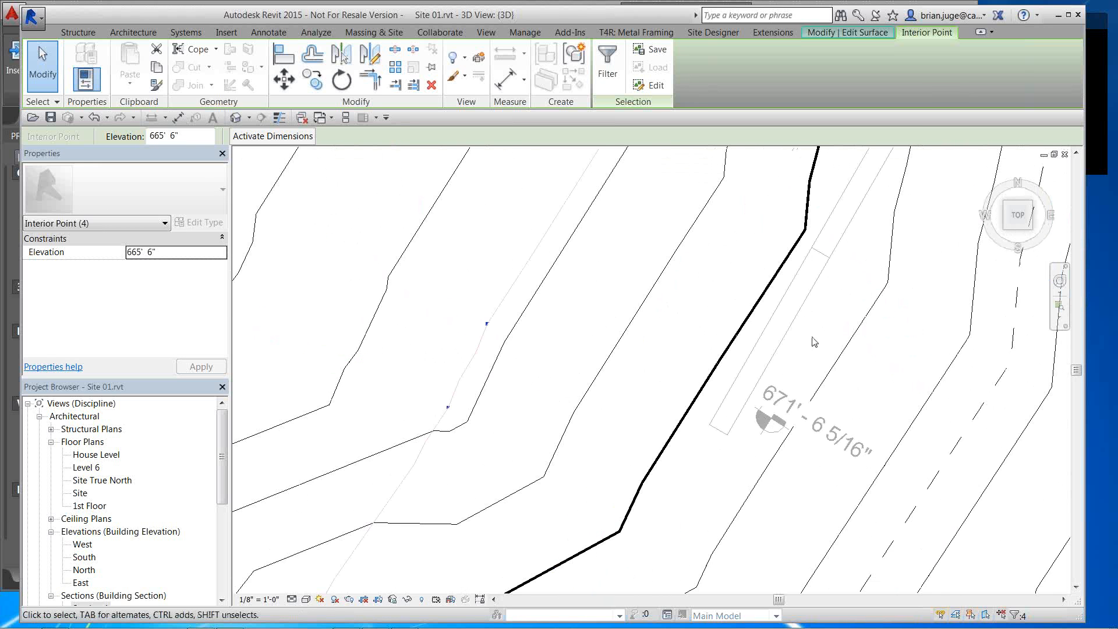
middle_click_drag(812, 338, 798, 385)
scroll(792, 381, "down", 2)
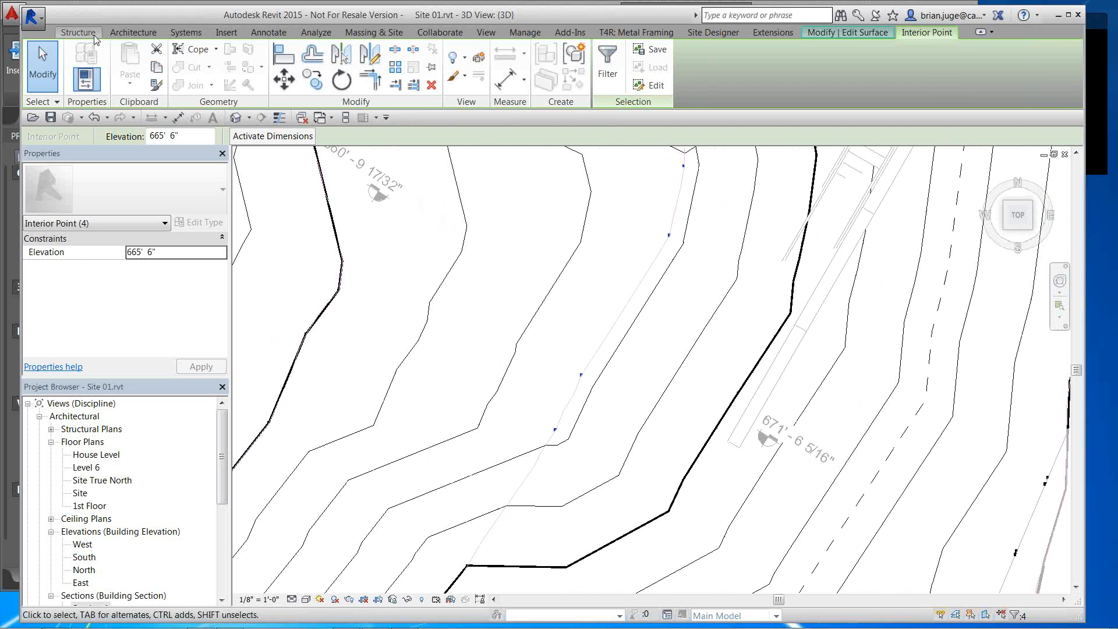
left_click(85, 36)
left_click(361, 35)
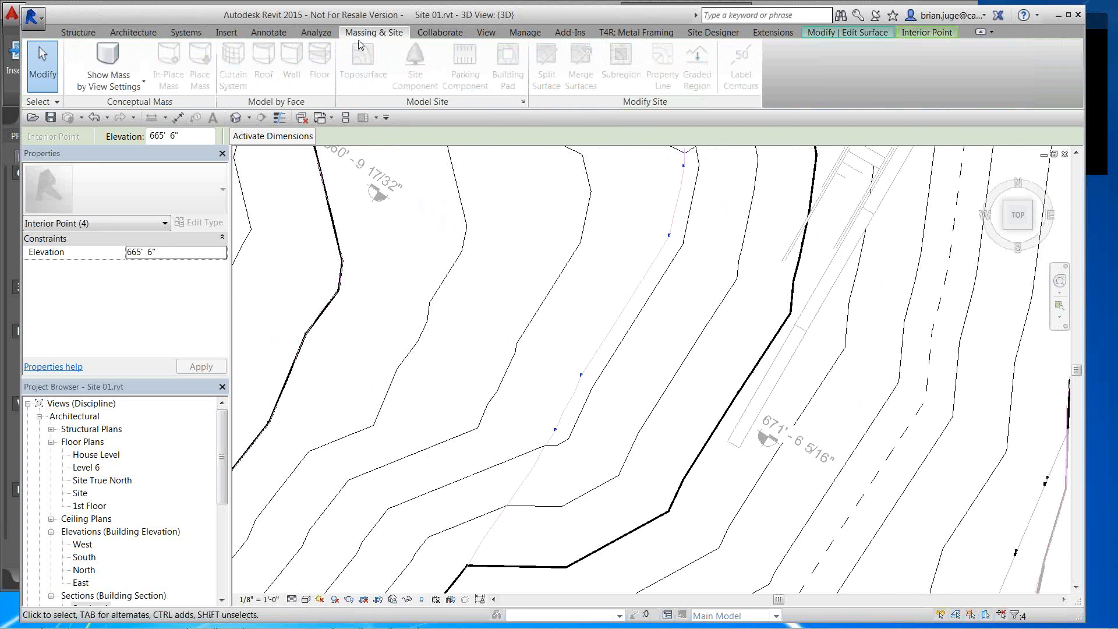
left_click(639, 246)
Place topography points relative to the surface at 0' 0" along the lower stretch of the stair wall's outer edge
left_click(649, 54)
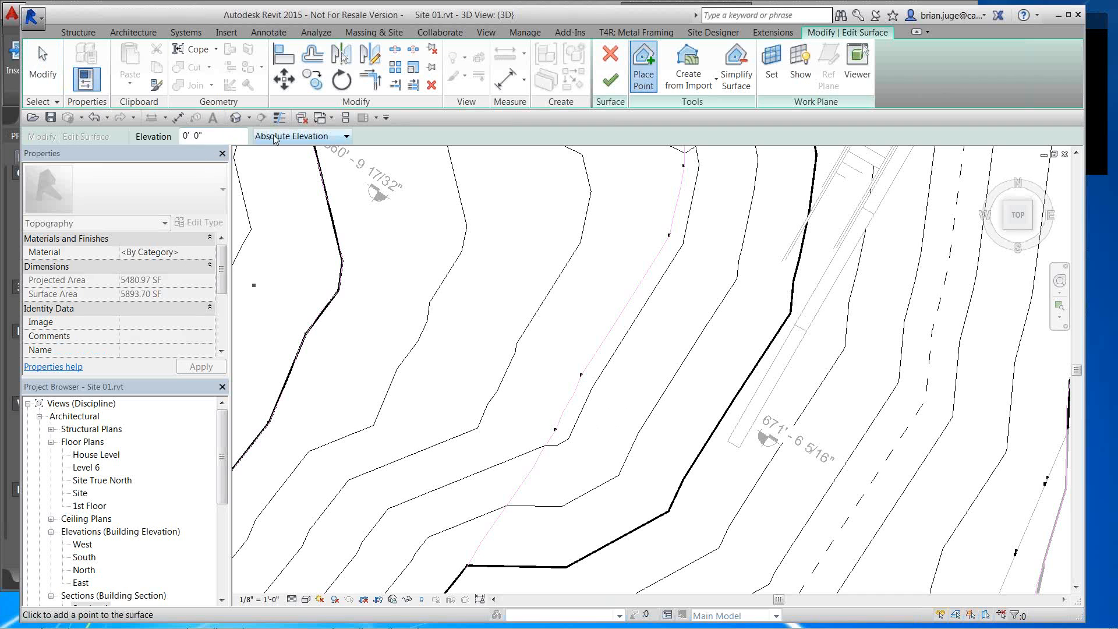
left_click_drag(221, 137, 148, 138)
type("671")
left_click(303, 140)
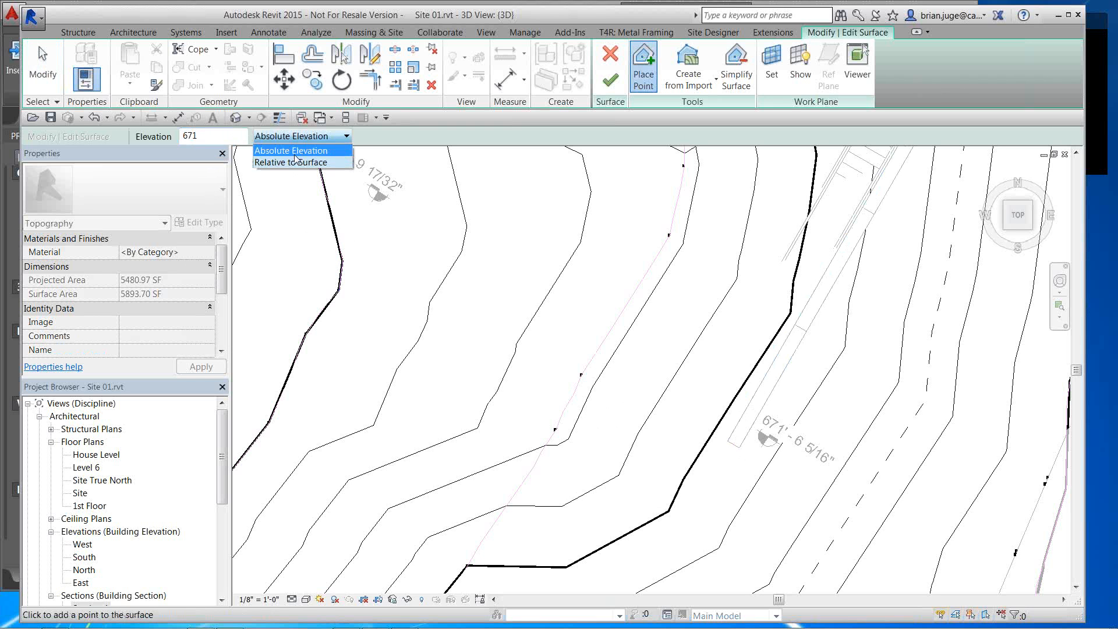
left_click(290, 162)
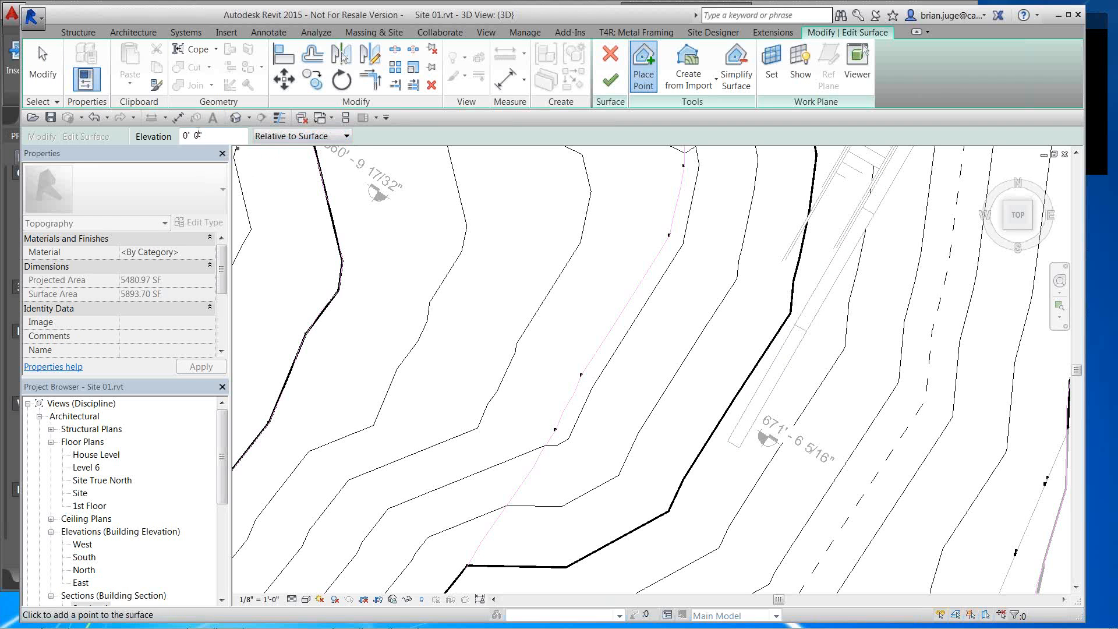
left_click(751, 429)
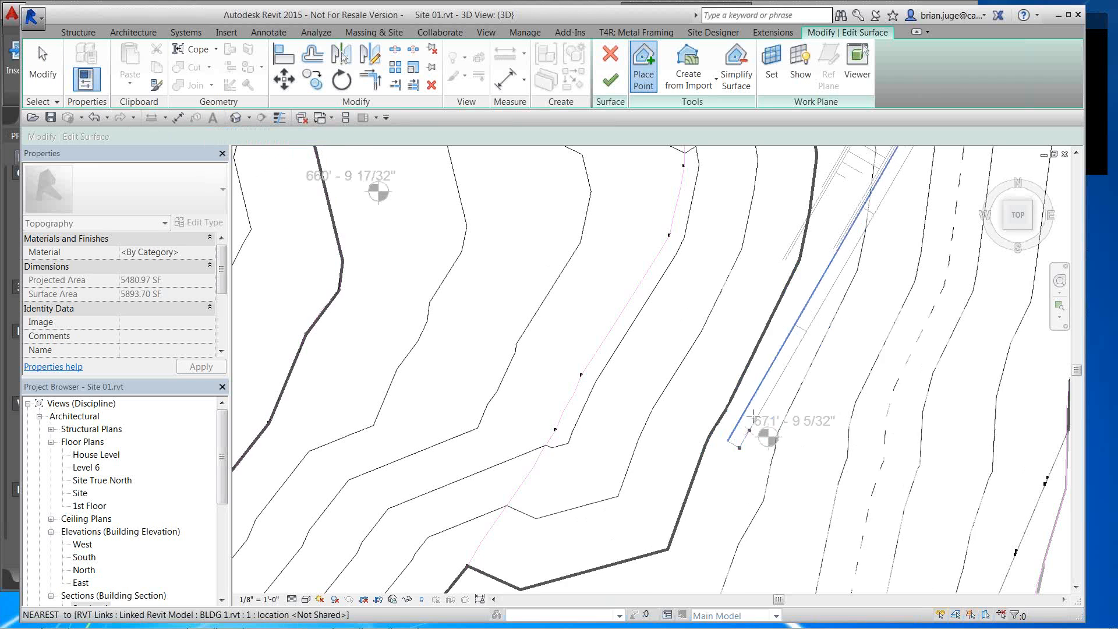
left_click(780, 377)
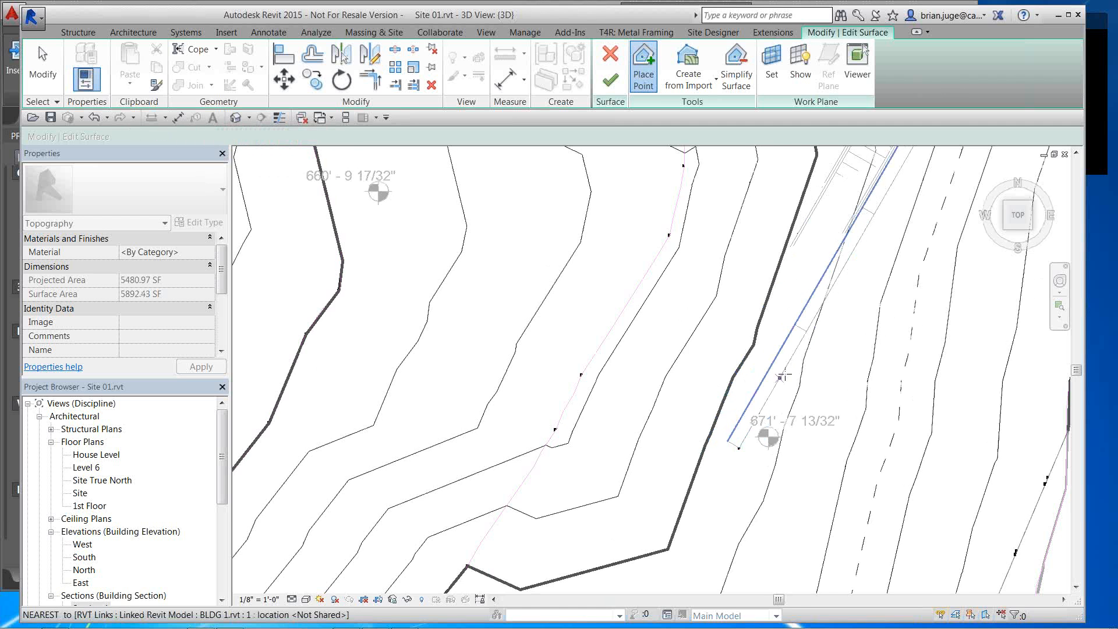
left_click(800, 343)
left_click(820, 308)
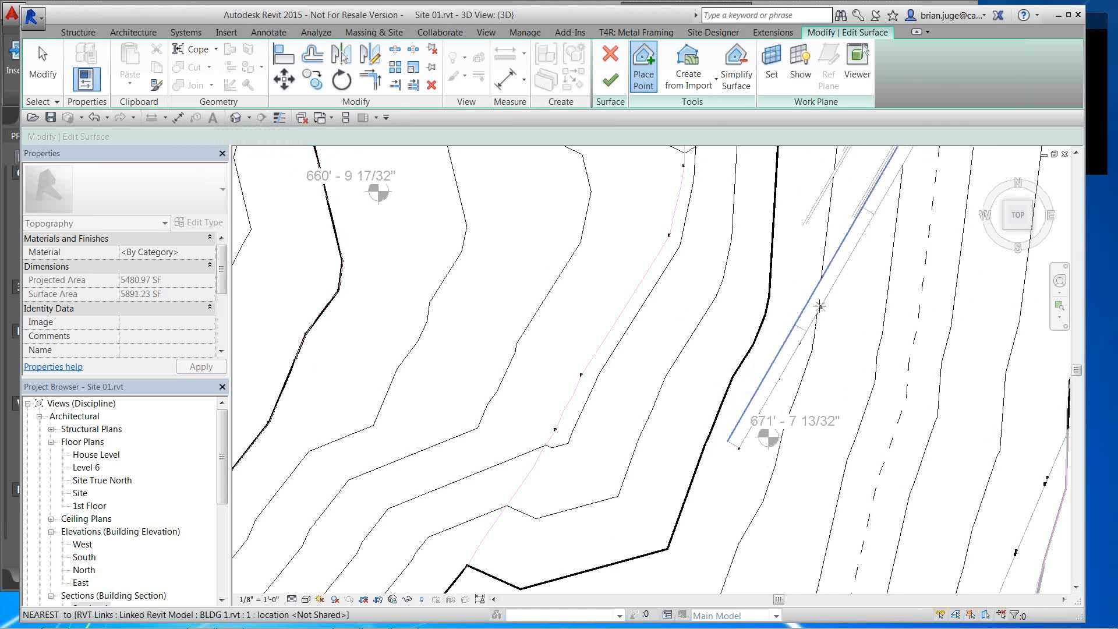
left_click(847, 261)
left_click(870, 221)
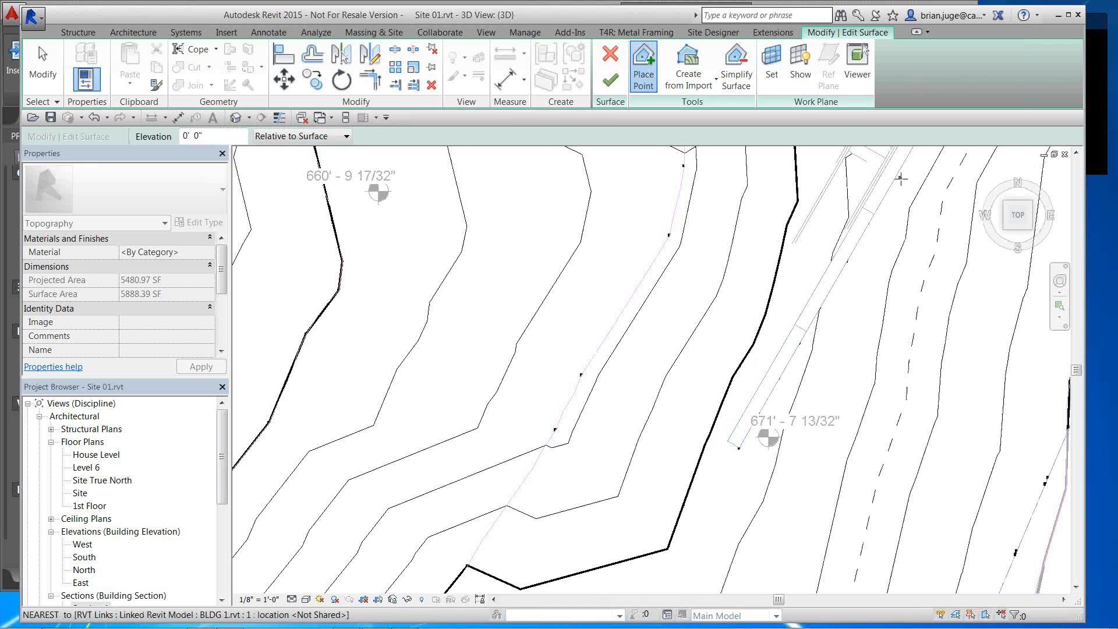
Continue placing relative-to-surface points up the stair wall's outer edge as far as the house
middle_click_drag(900, 193, 854, 276)
left_click(838, 279)
left_click(856, 251)
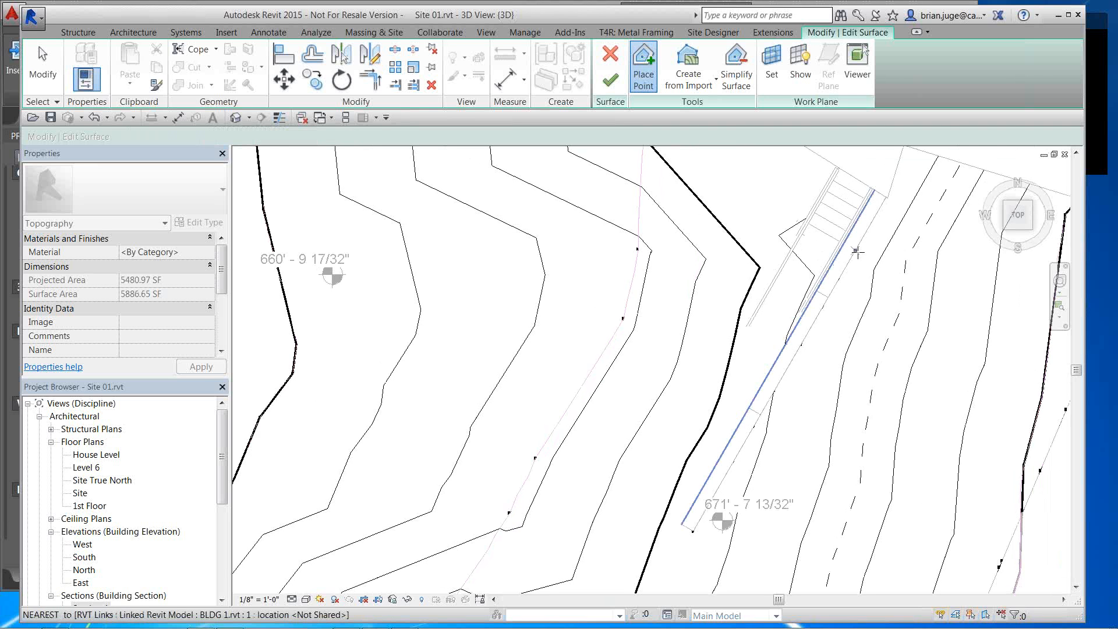
left_click(872, 225)
left_click(887, 197)
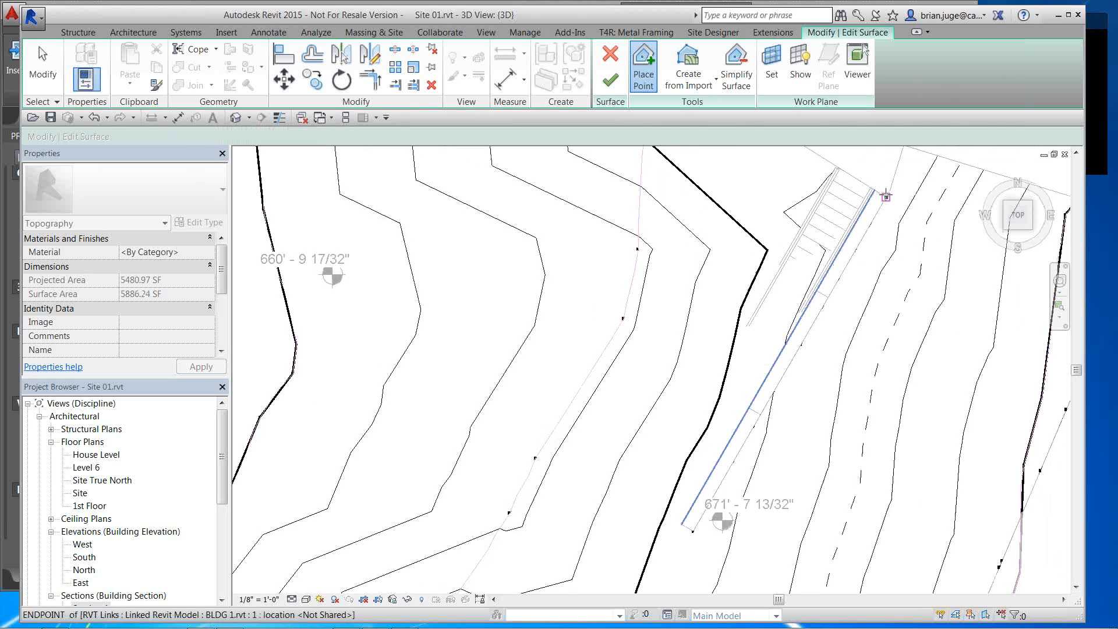
left_click(908, 154)
Place relative-to-surface points on the slope beside the stair wall and above the rectangular building pad
left_click(835, 350)
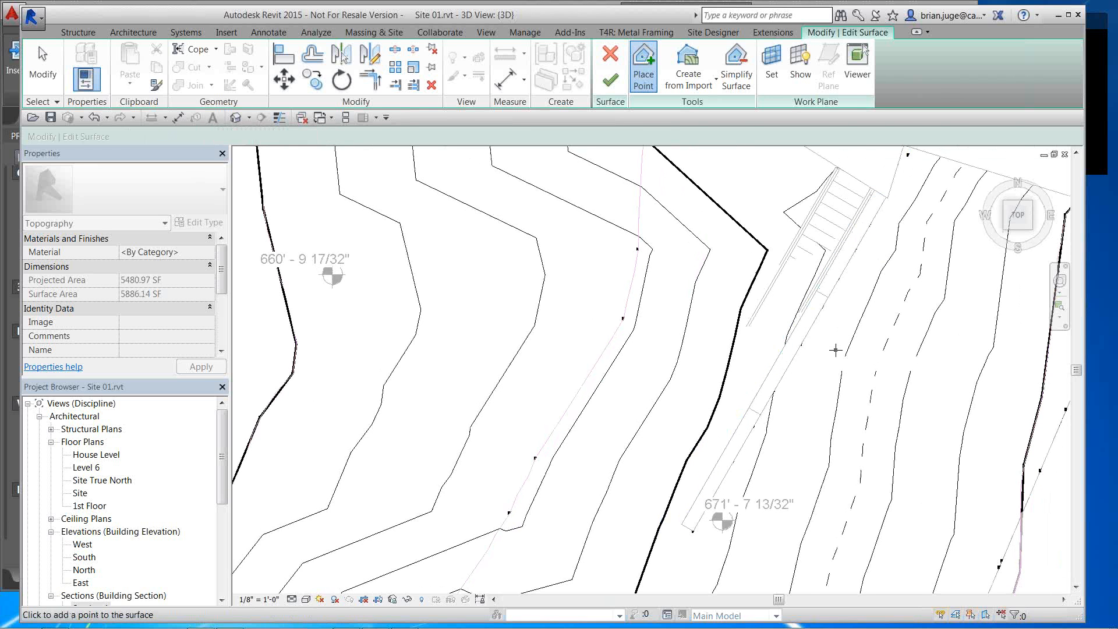
left_click(801, 433)
middle_click_drag(787, 497, 801, 279)
left_click(770, 386)
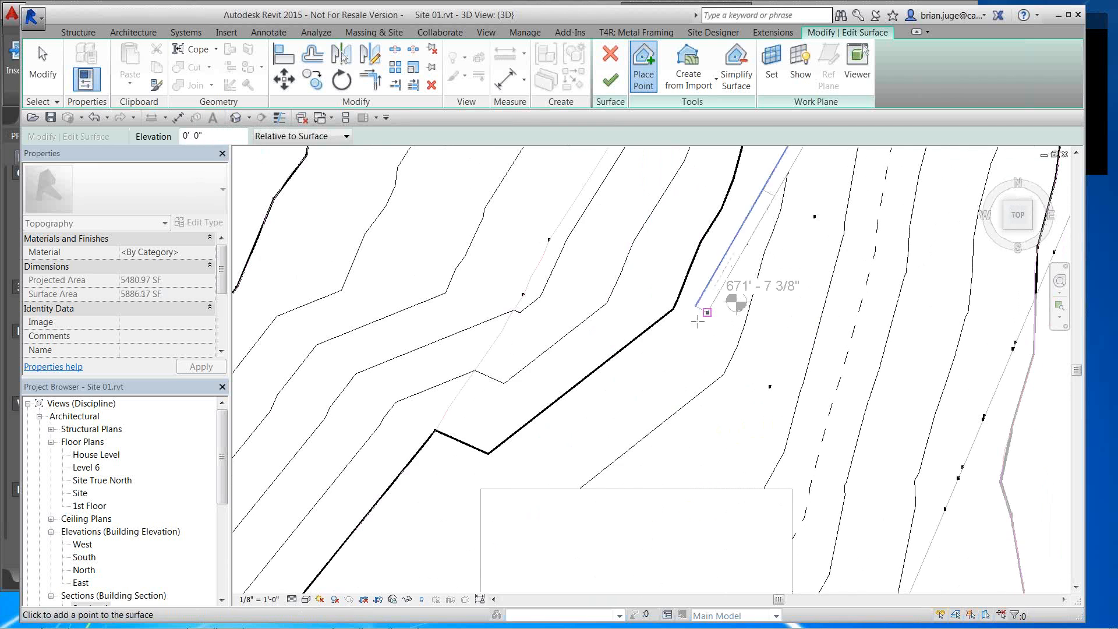
middle_click_drag(749, 337, 778, 290)
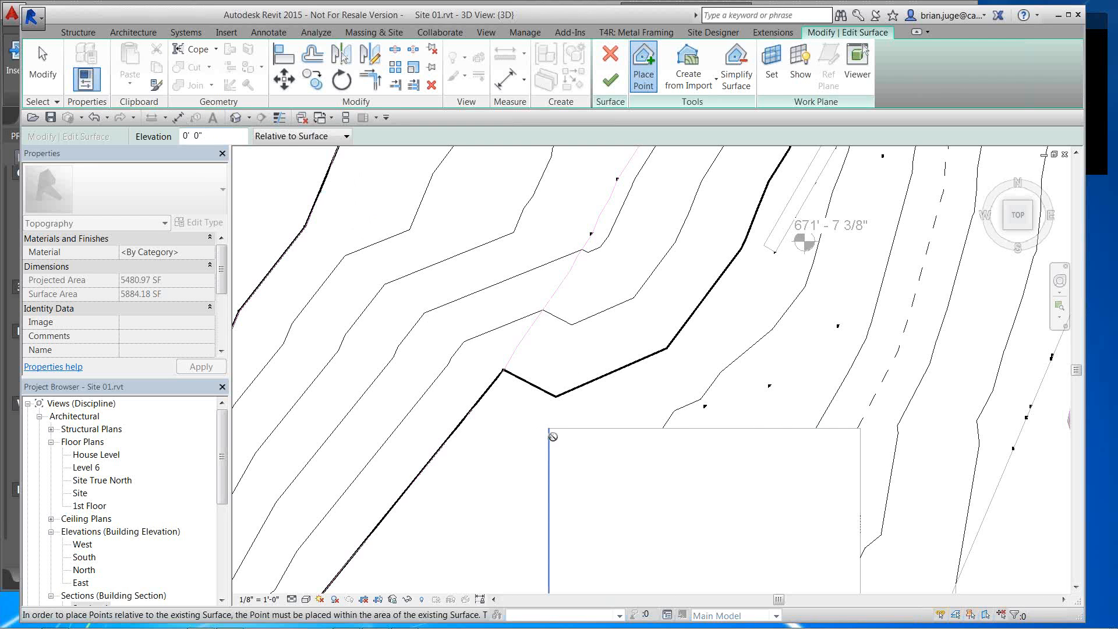
left_click(589, 393)
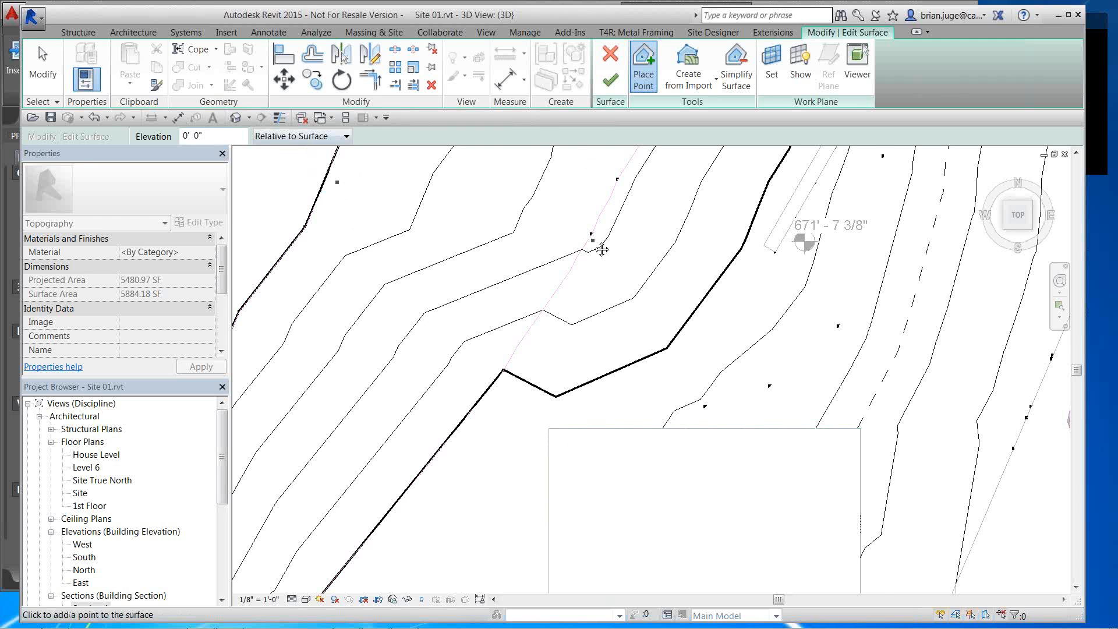
Move the two middle 665' 6" interior points from the regraded contour over to the inner face of the stair wall
middle_click_drag(602, 249, 571, 448)
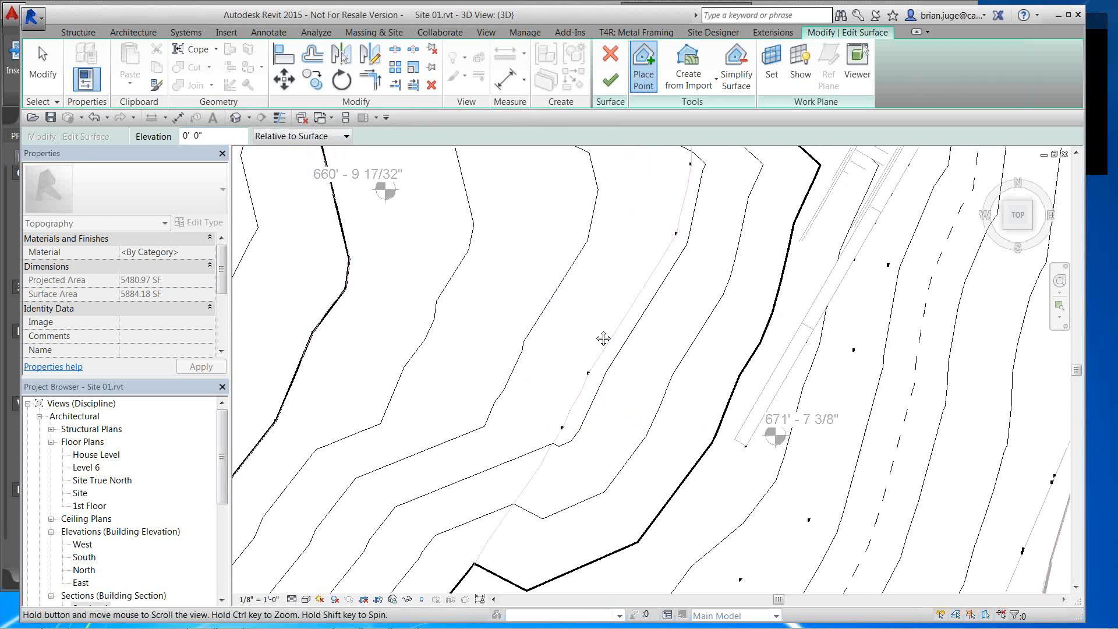
middle_click_drag(594, 355, 567, 413)
key("Escape")
left_click(648, 295)
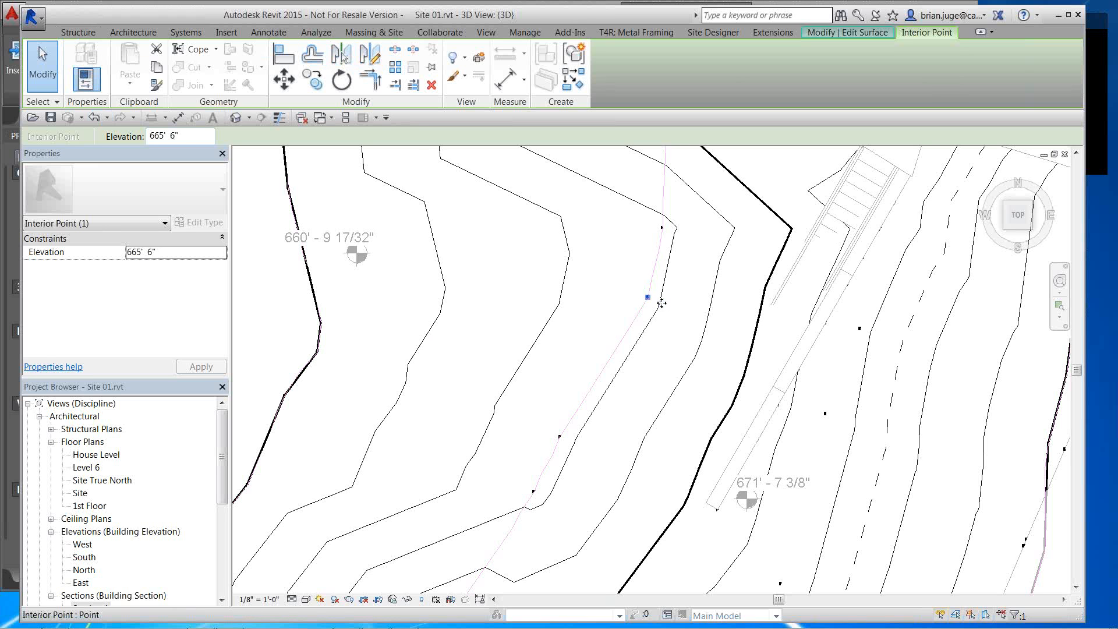
left_click_drag(662, 303, 786, 363)
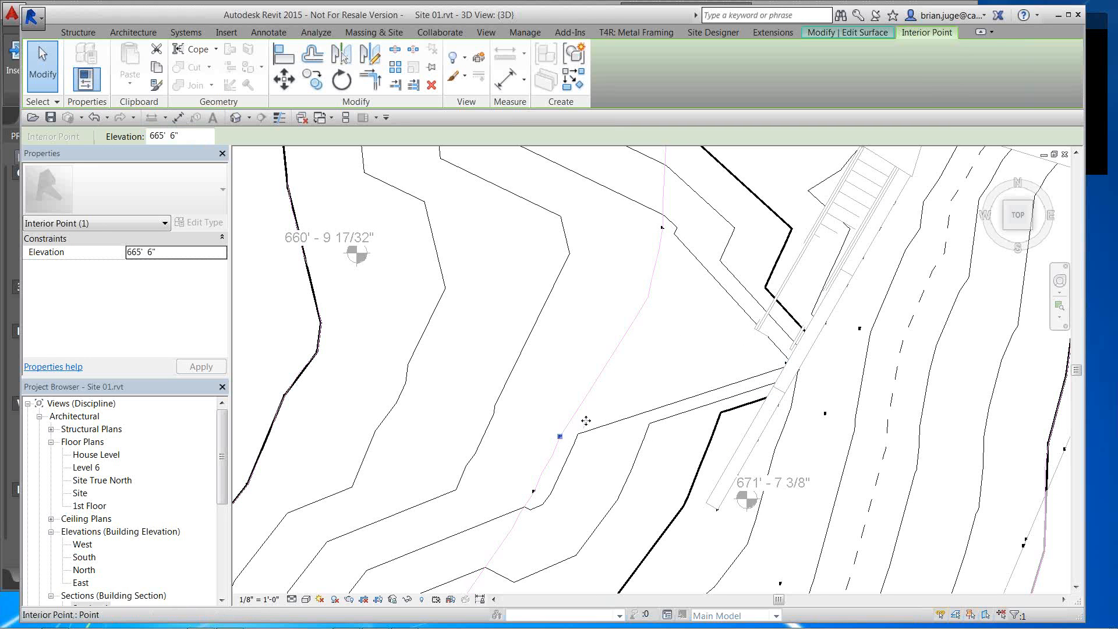
left_click_drag(586, 421, 767, 396)
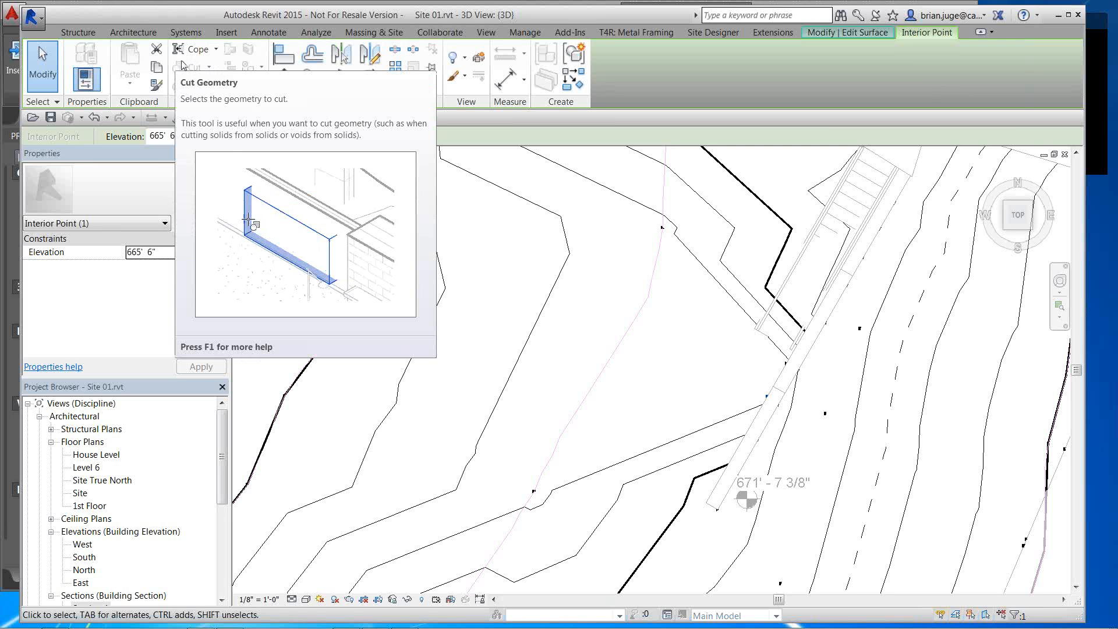
Try placing a point at 665' 6" relative to the surface by the stair wall, and undo it
left_click(850, 32)
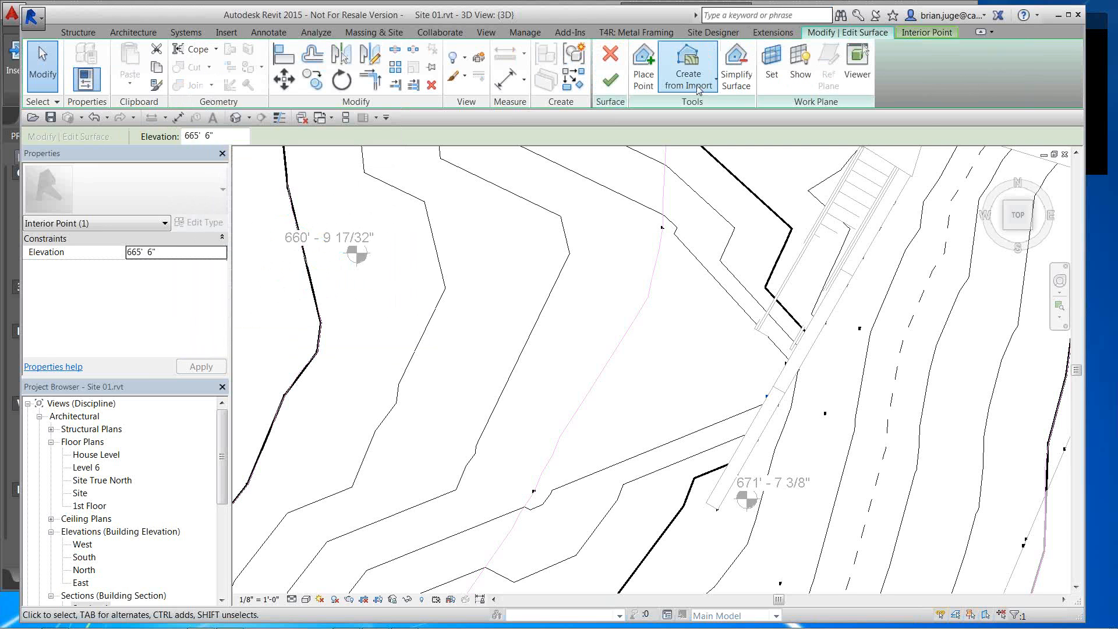
left_click(644, 75)
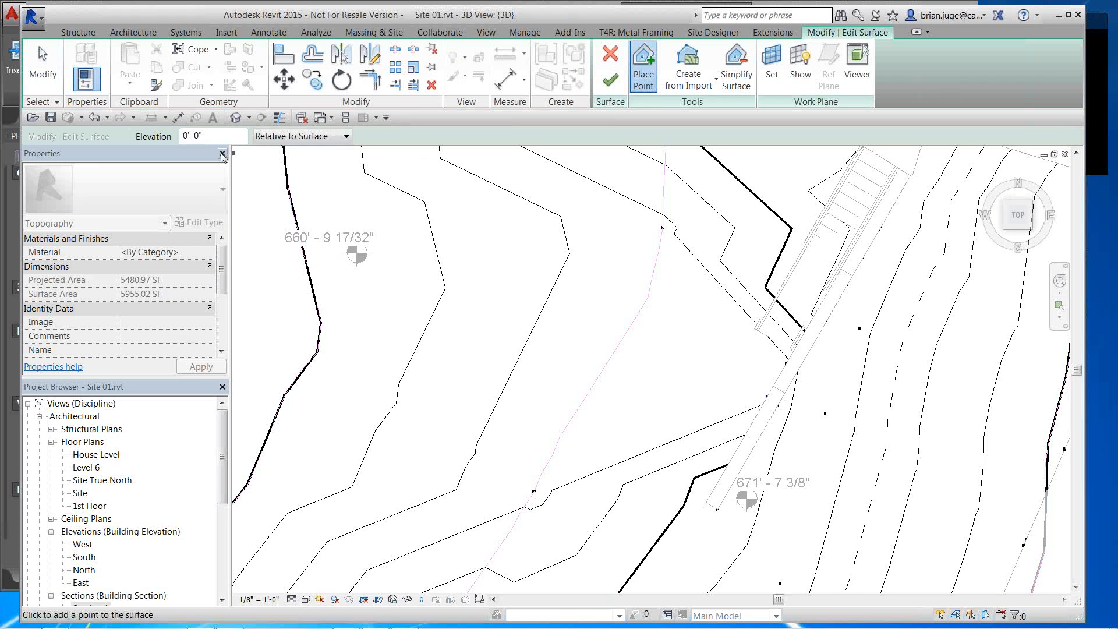
left_click(180, 137)
type("665")
left_click(758, 439)
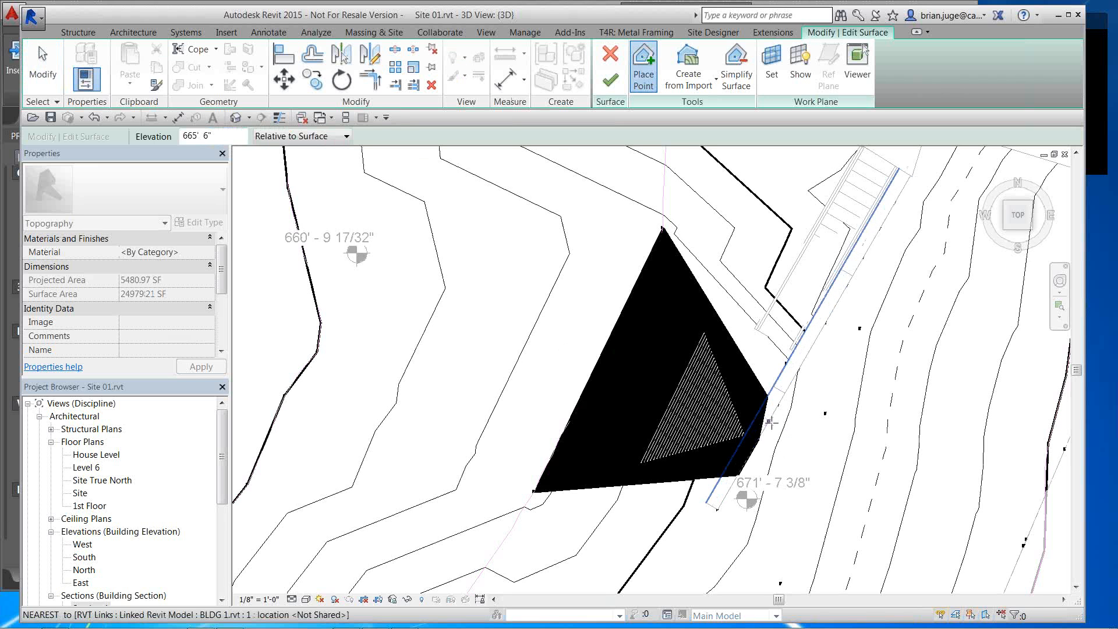
key("ctrl+z")
Place points at absolute elevation 665' 6" along the stair wall, from its lower end up beside the stairs
left_click(286, 137)
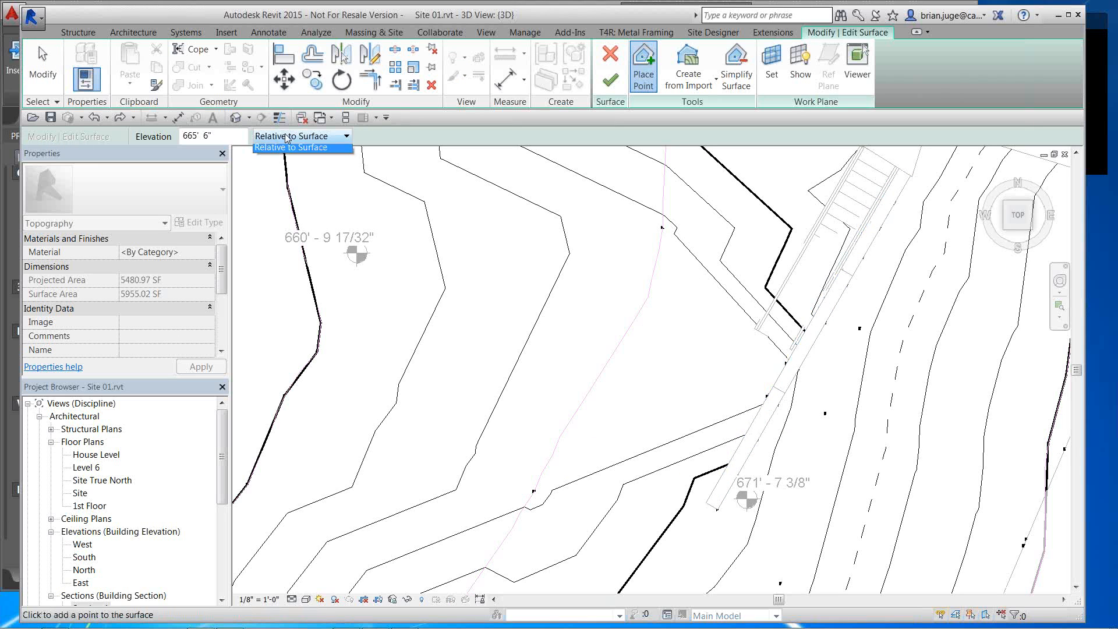
left_click(285, 147)
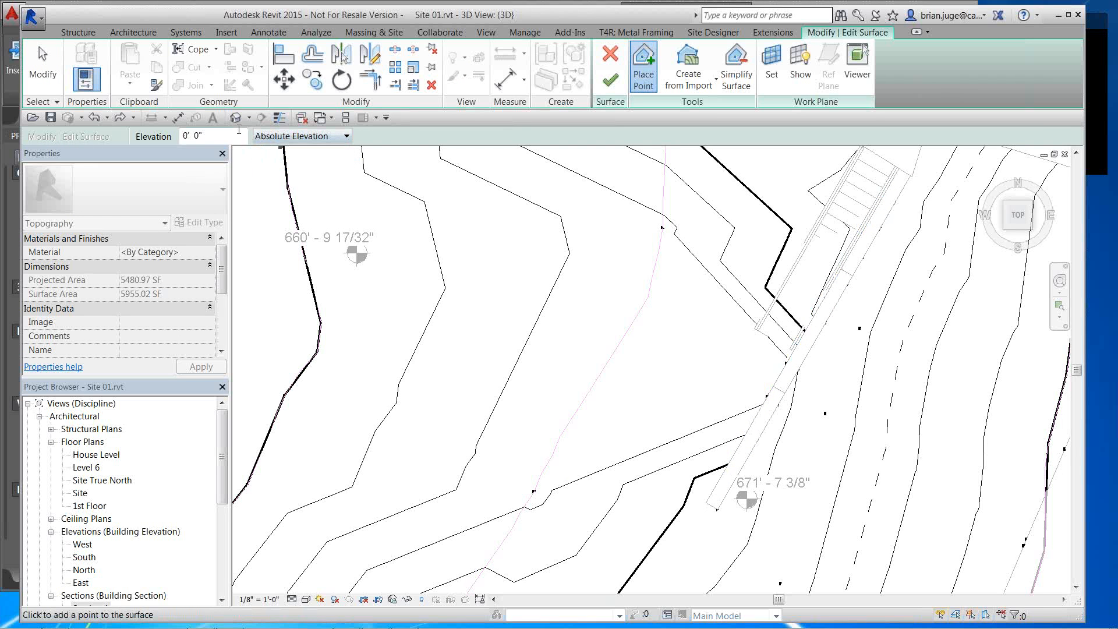
left_click_drag(239, 133, 139, 136)
type("665 6")
left_click(724, 469)
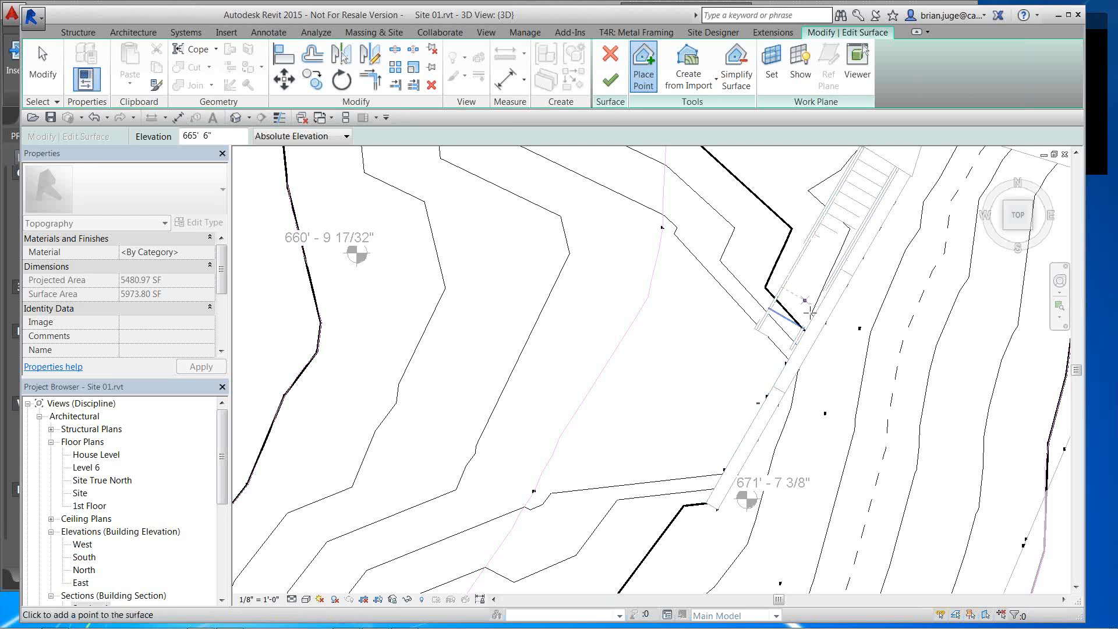
left_click(825, 292)
left_click(841, 264)
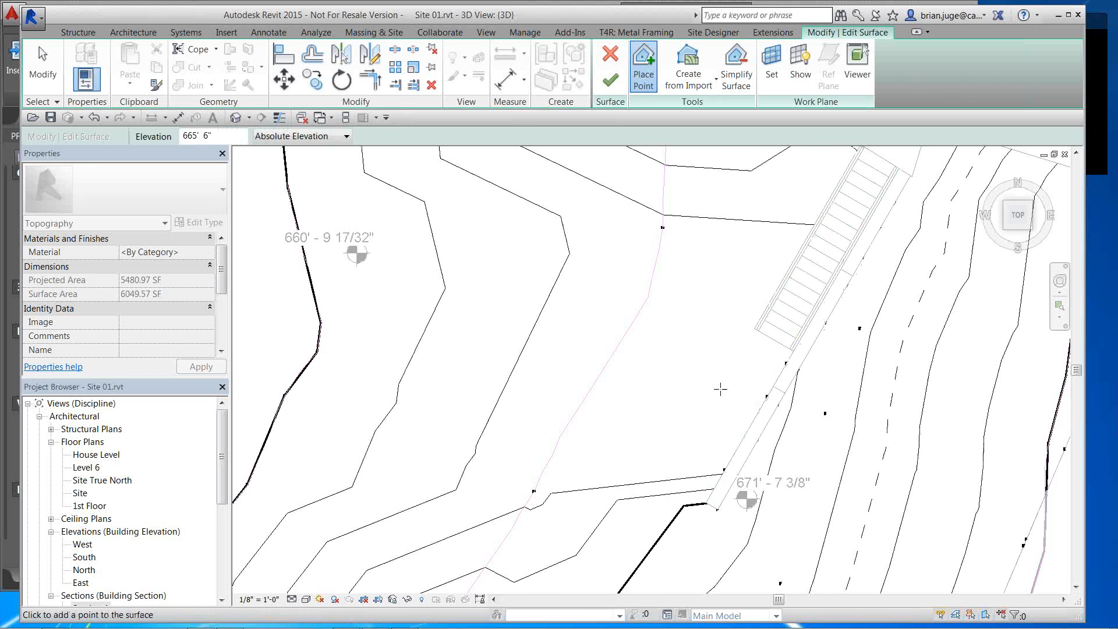
Place points at absolute elevation 665' 6" along the house wall beyond the stairs and on the ground in front of it
middle_click_drag(722, 158, 684, 382)
left_click(751, 337)
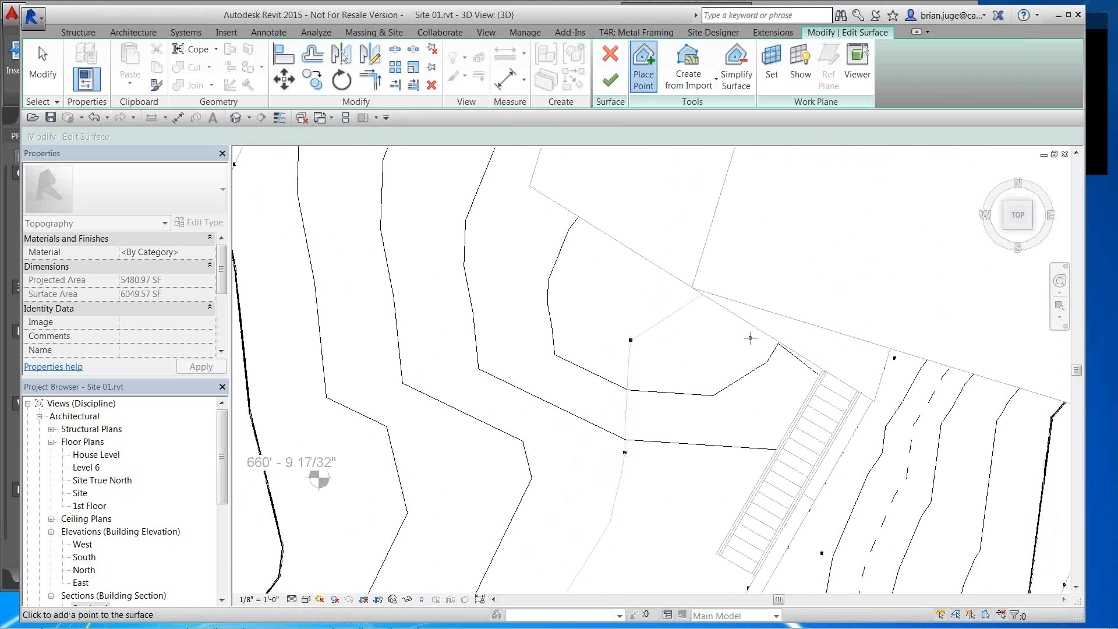
left_click(661, 284)
left_click(598, 250)
left_click(599, 360)
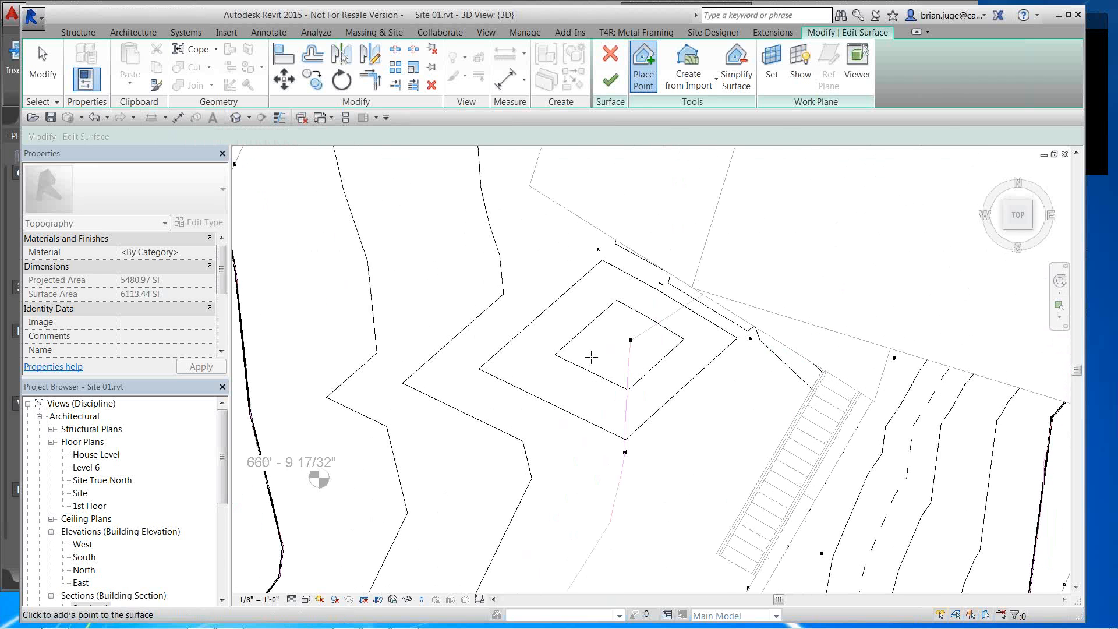
middle_click_drag(611, 387, 624, 318)
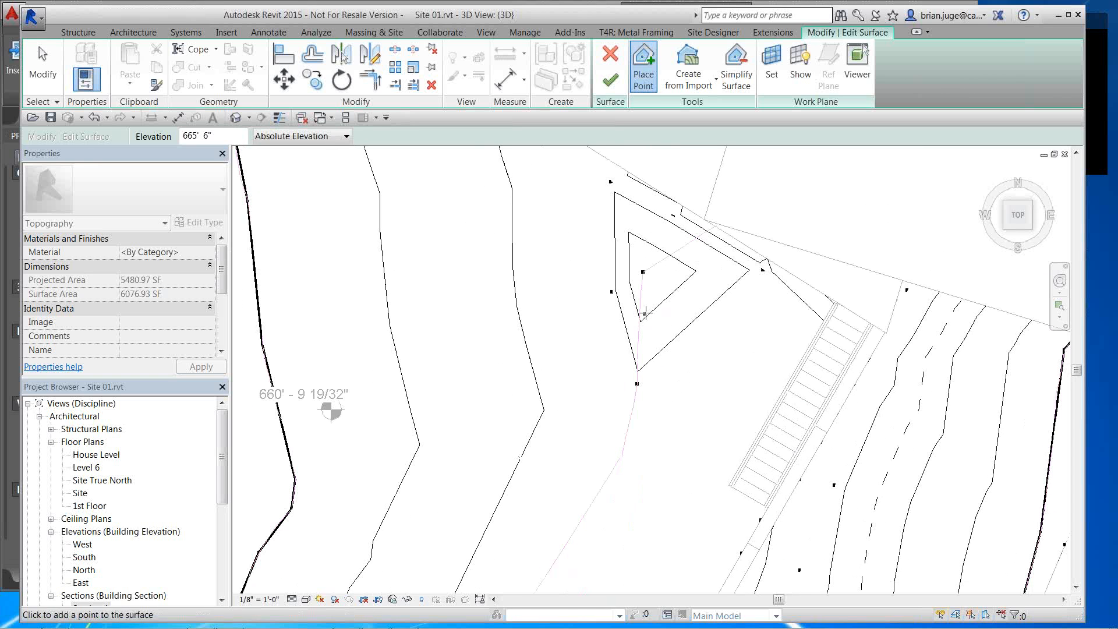
Set the elevation of the existing interior point in front of the house and its neighbour at the house wall to 665' 6"
key("Escape")
left_click_drag(615, 313, 688, 213)
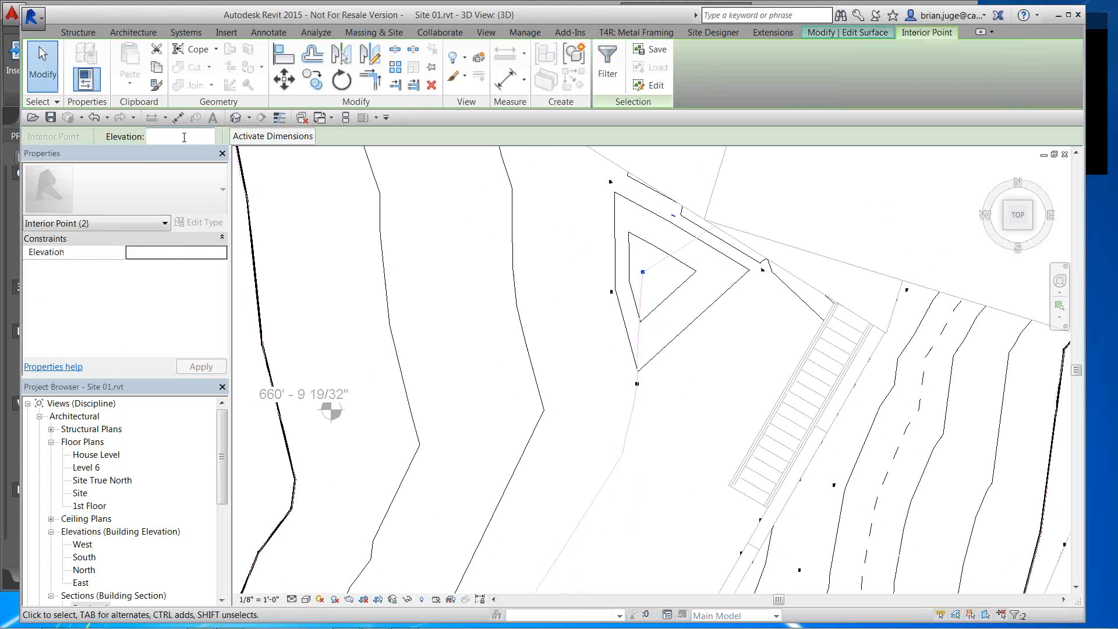
type("66 5")
key("BackSpace")
key("BackSpace")
type("5.6")
key("Return")
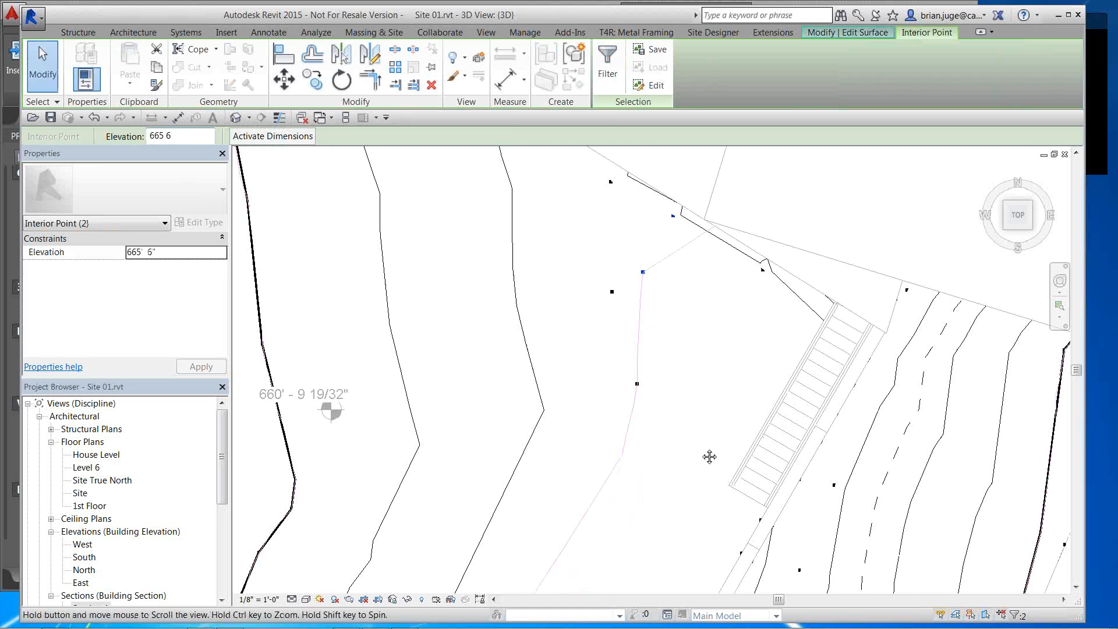
Review the regraded contours around the house and pad, clear the point selection, and finish editing the surface
middle_click_drag(710, 456, 694, 357)
scroll(694, 357, "down", 3)
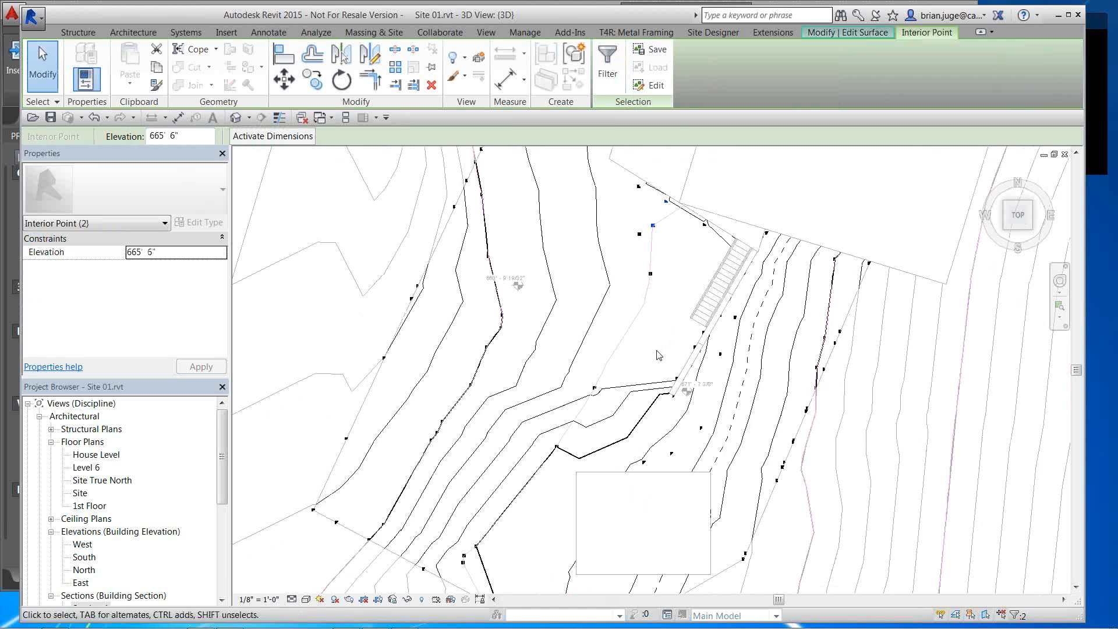
scroll(661, 327, "down", 2)
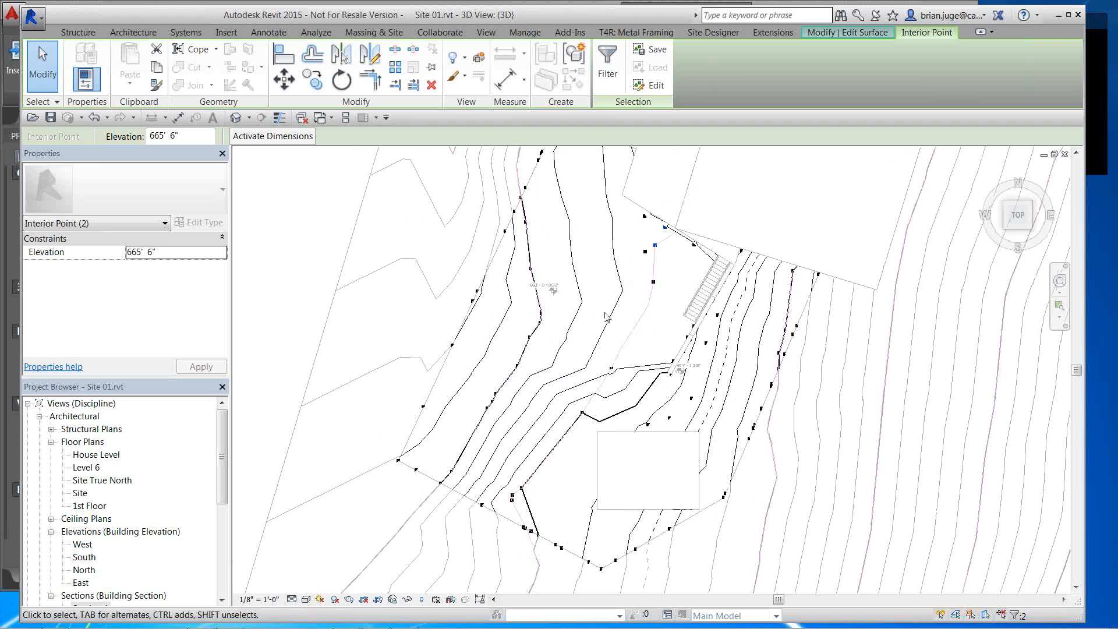
middle_click_drag(612, 341, 596, 420)
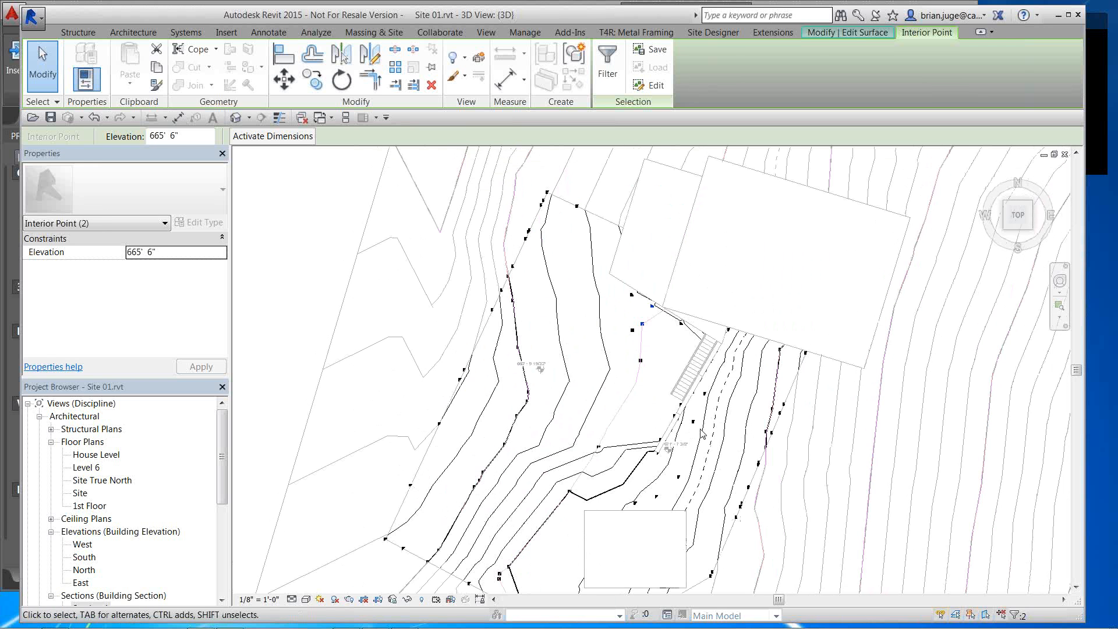
middle_click_drag(785, 500, 738, 313)
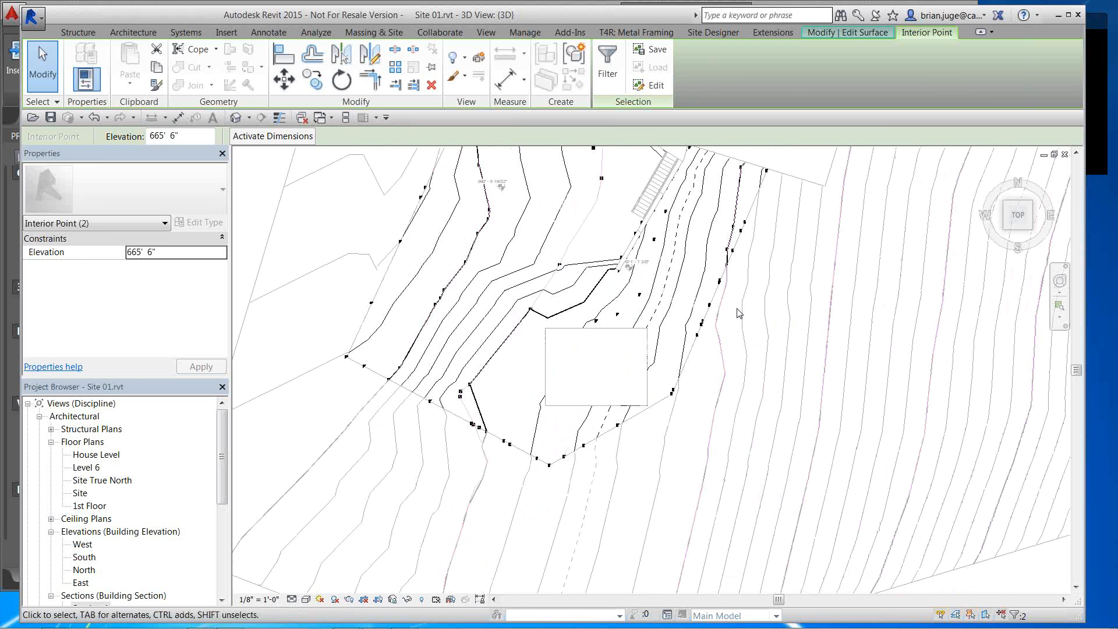
key("Escape")
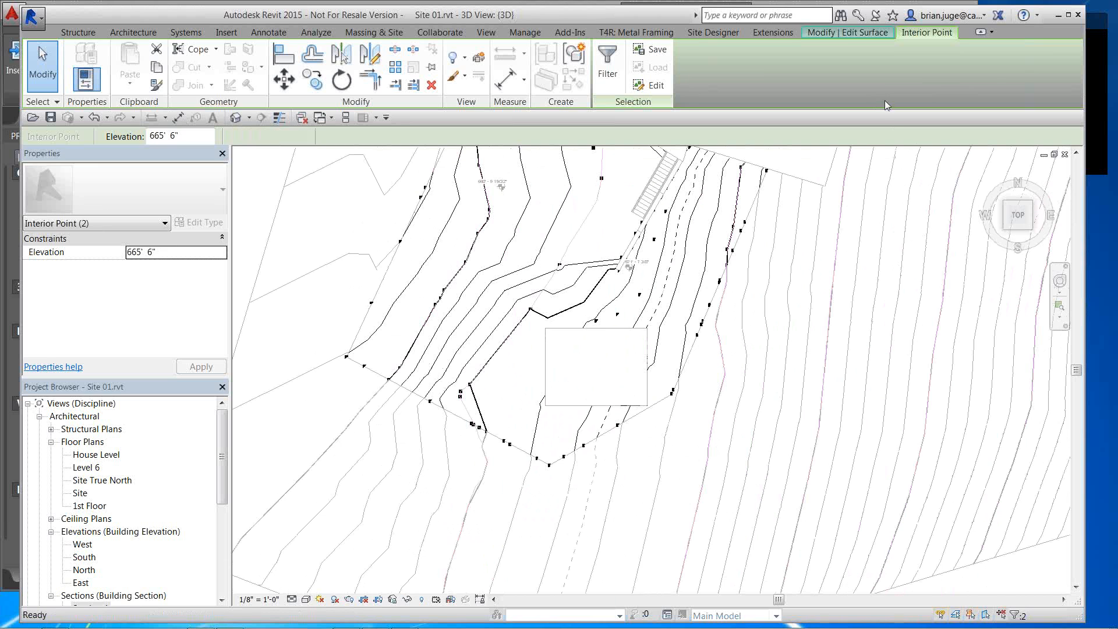
left_click(611, 79)
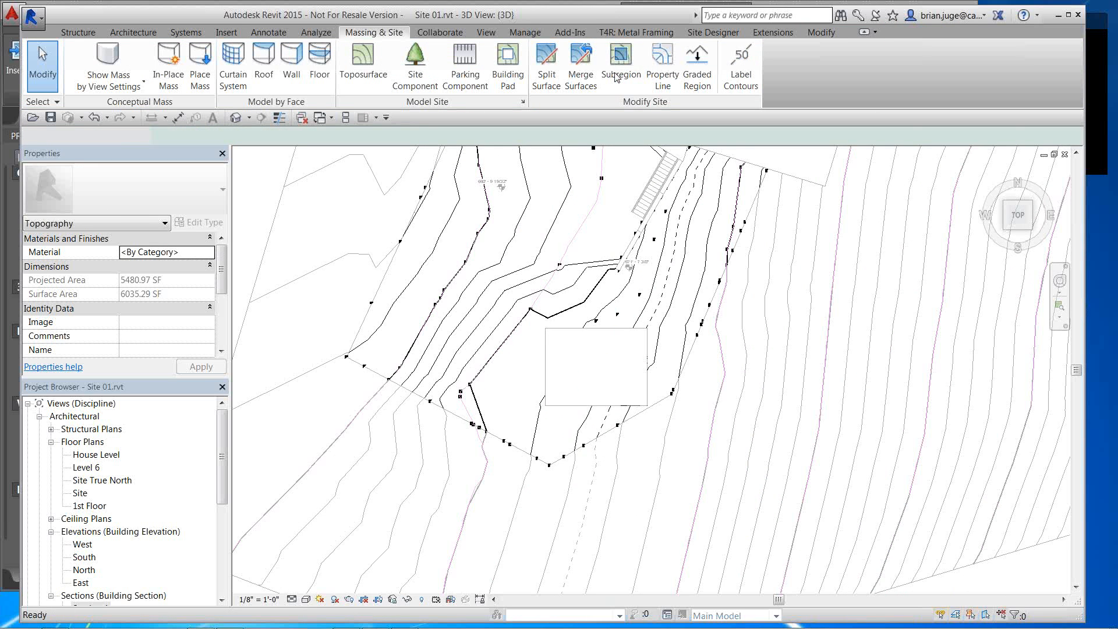
Place two spot slopes on the regraded ground in front of the stairs, on the slope falling away from the house
middle_click_drag(631, 251, 747, 244, "shift")
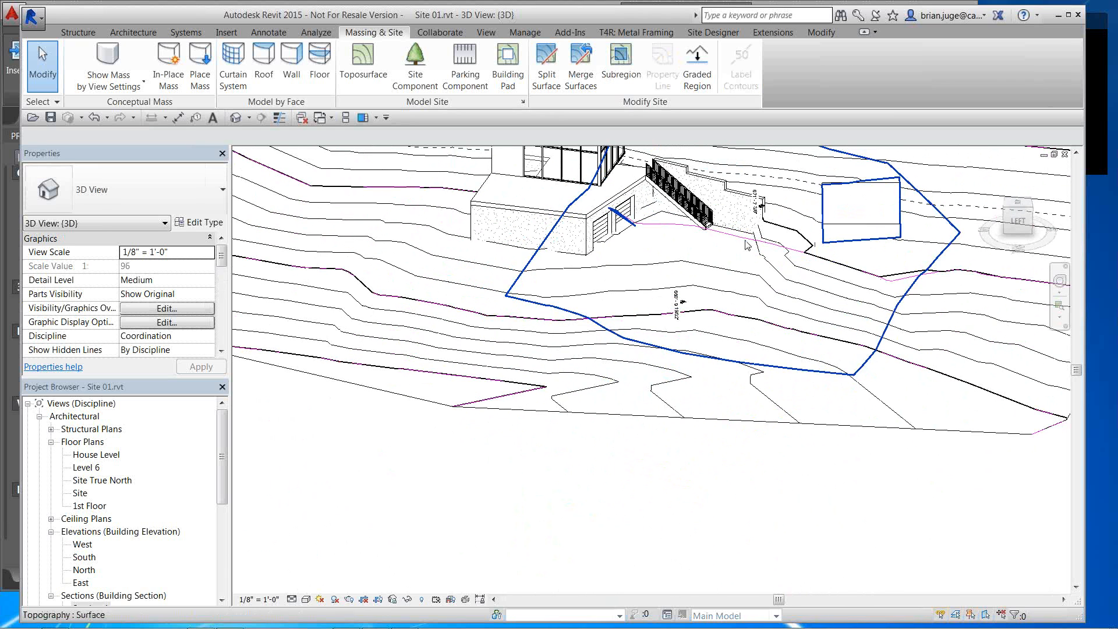
middle_click_drag(636, 291, 642, 409)
scroll(639, 399, "up", 3)
mouse_move(678, 445)
middle_mouse_down("shift")
mouse_move(655, 438)
mouse_move(676, 405)
mouse_move(781, 408)
mouse_move(814, 368)
mouse_move(707, 356)
mouse_move(728, 445)
mouse_move(618, 405)
middle_mouse_up("shift")
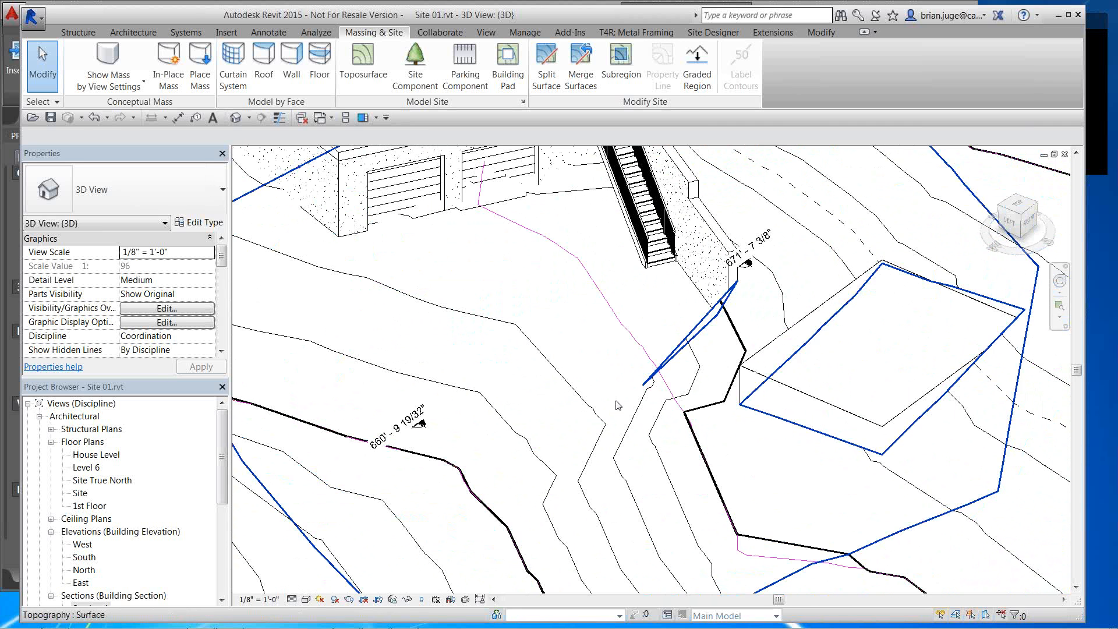
left_click(277, 34)
left_click(262, 85)
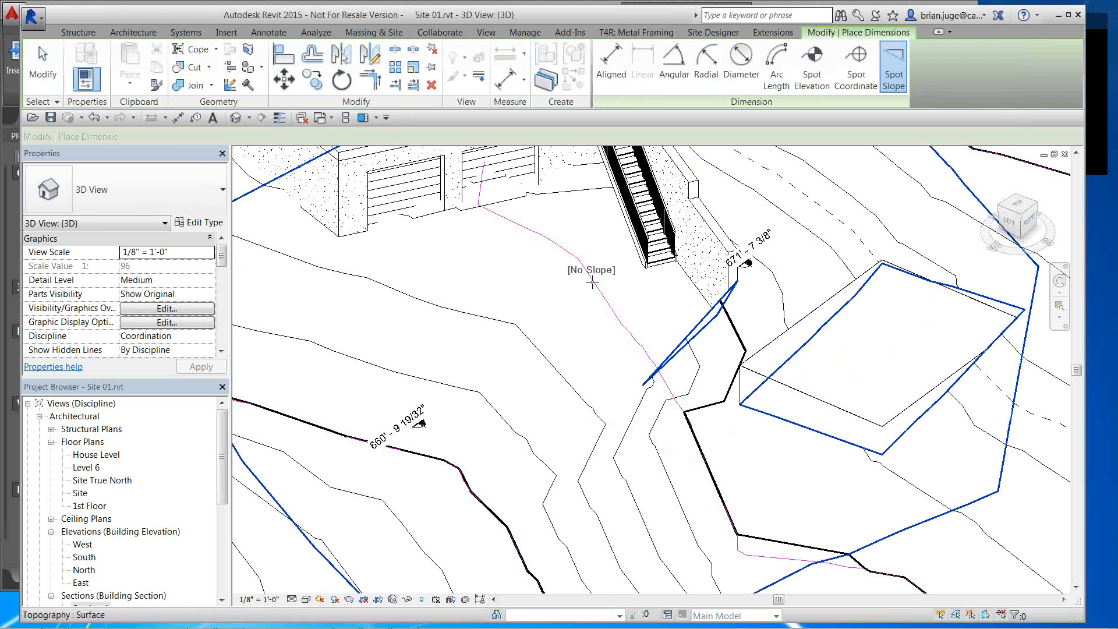
left_click(518, 348)
left_click(615, 469)
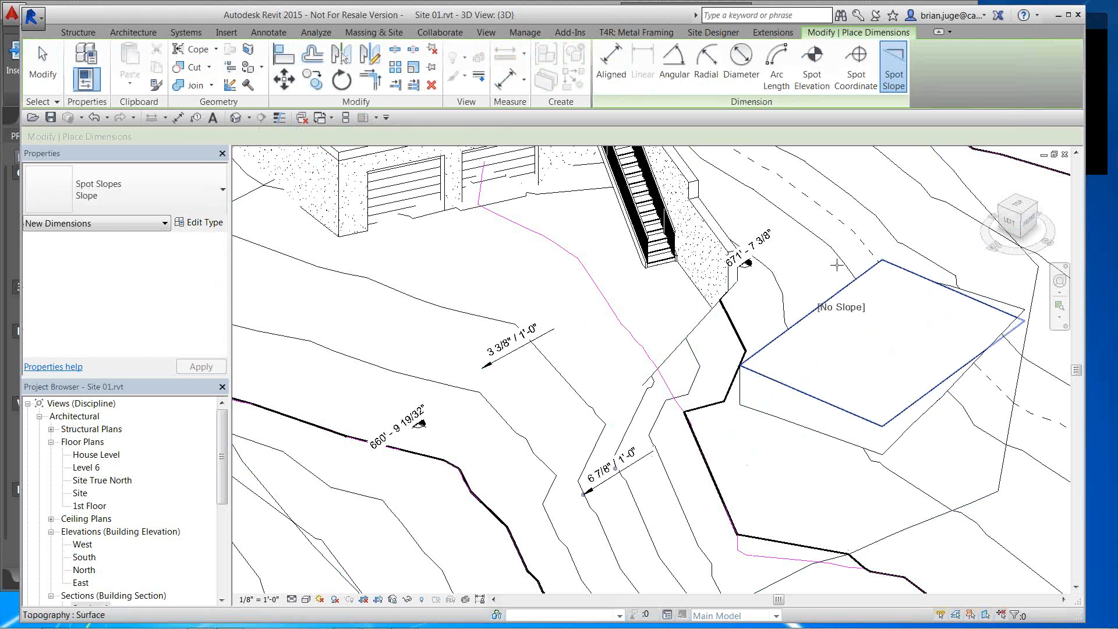
Place spot slopes on the ground uphill of the stair wall, near the surface edge beside the house, and downhill of the pad
left_click(829, 196)
middle_click_drag(881, 324, 856, 455)
left_click(789, 196)
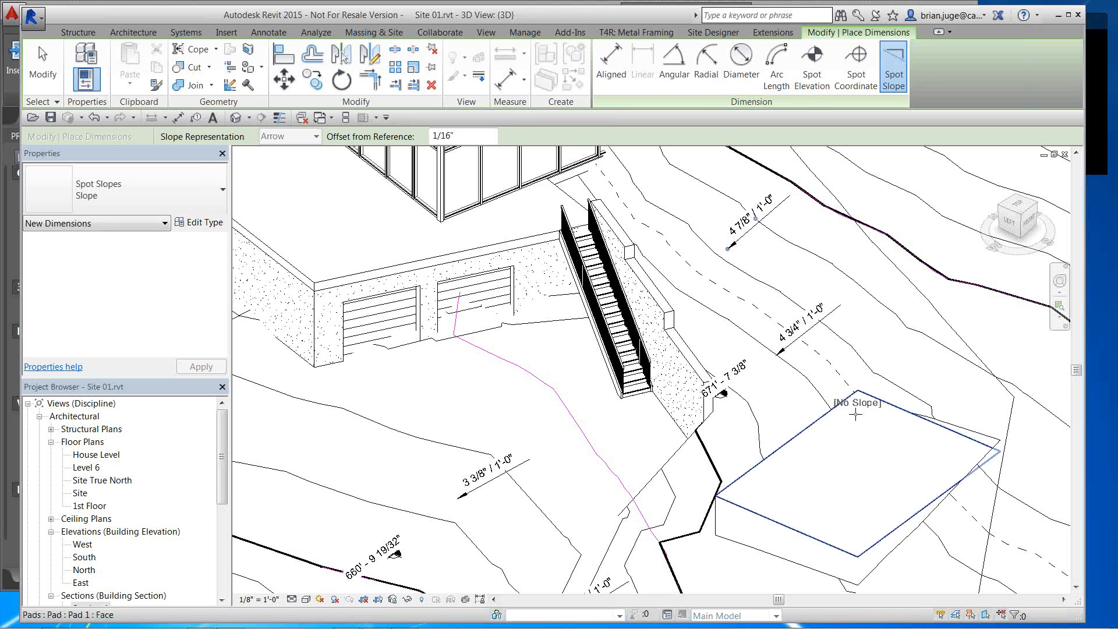
middle_click_drag(862, 416, 828, 363)
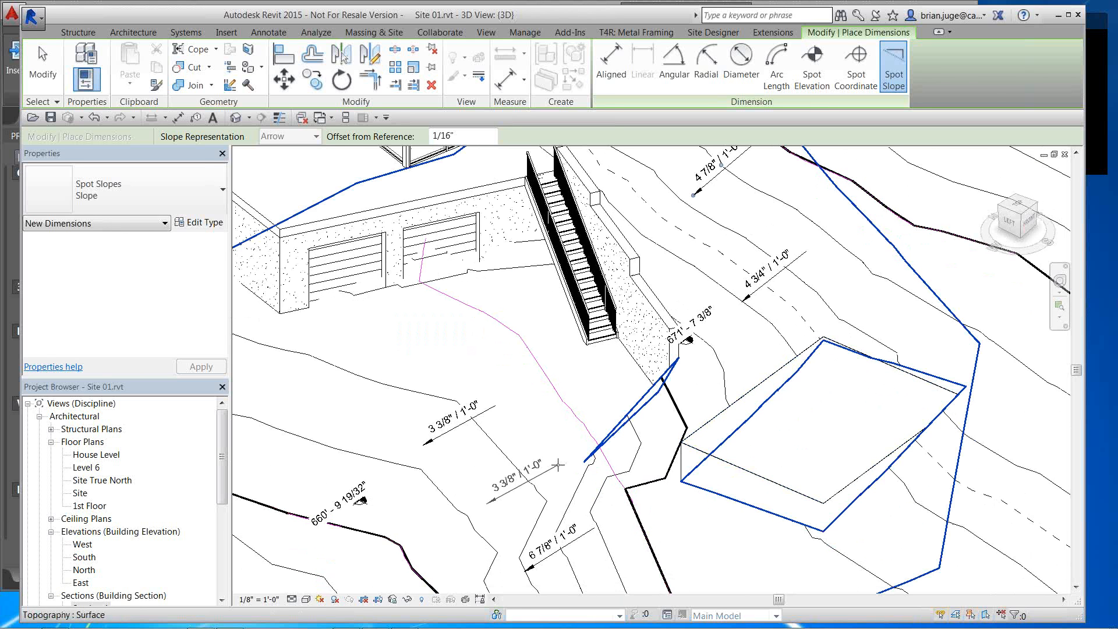
middle_click_drag(618, 376, 675, 283)
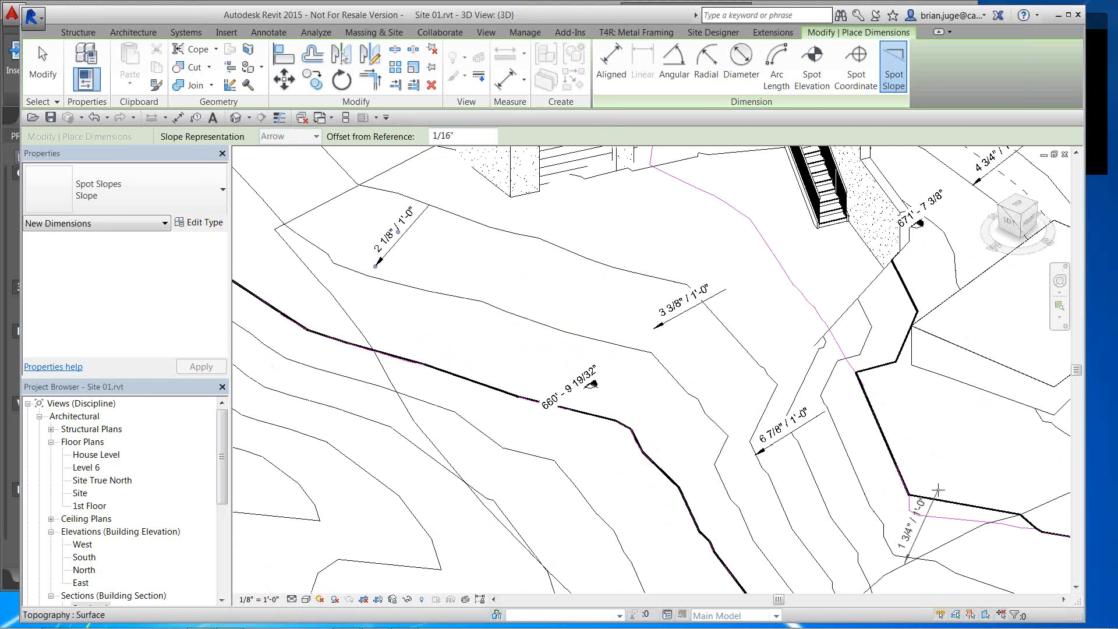
middle_click_drag(922, 474, 700, 373)
key("Escape")
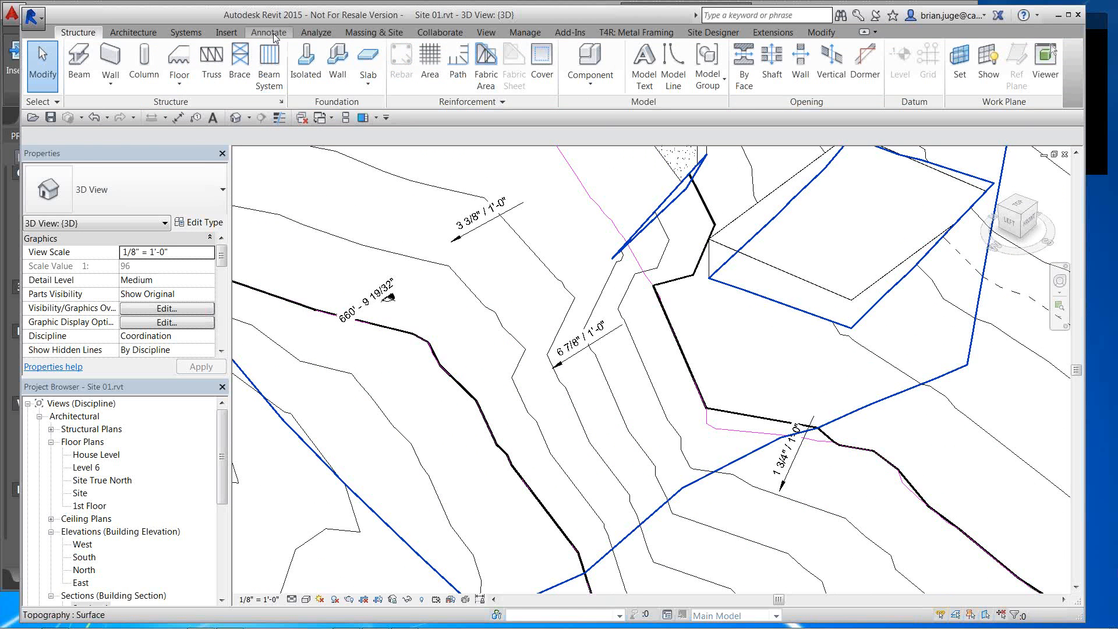
Place spot elevations on both sides of the split surface's edge below the pad, two uphill and two downhill
left_click(273, 33)
left_click(263, 50)
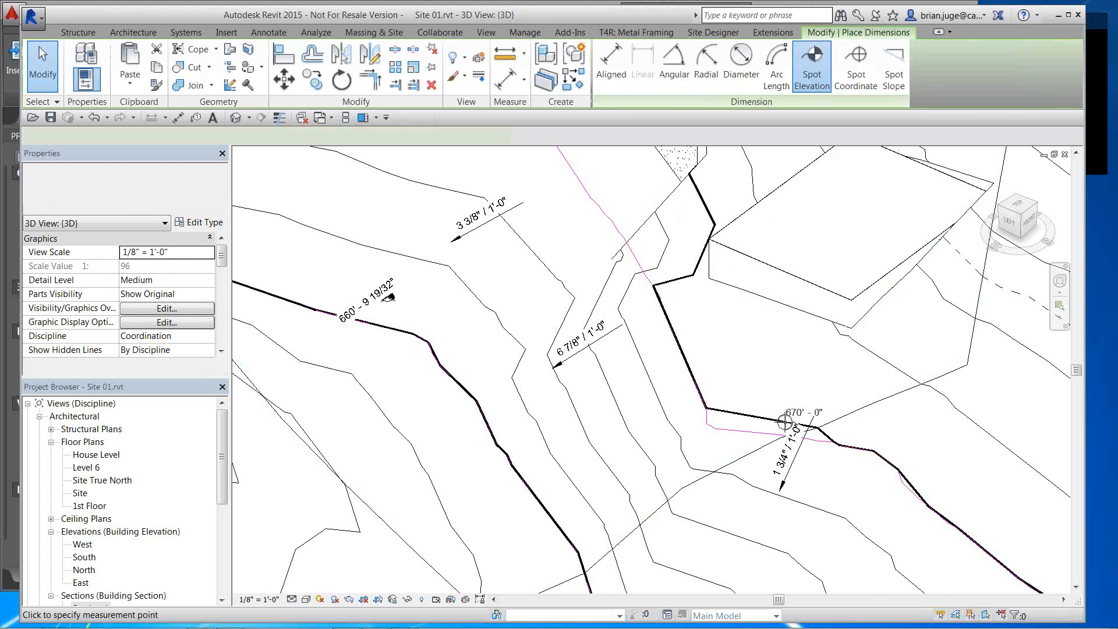
left_click(827, 395)
left_click(856, 387)
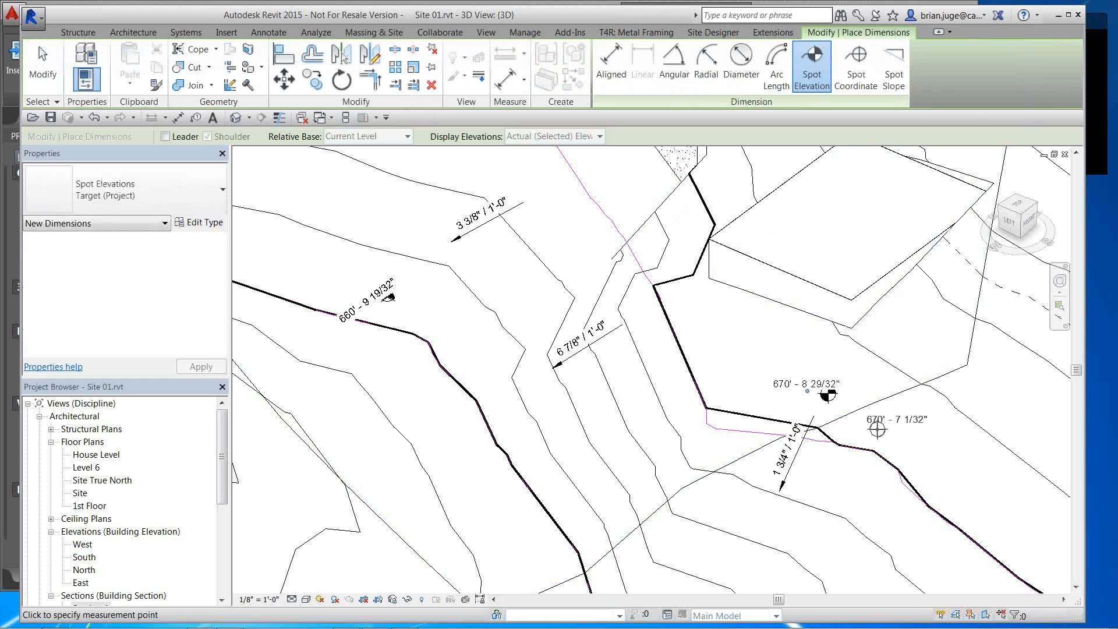
left_click(875, 429)
left_click(729, 500)
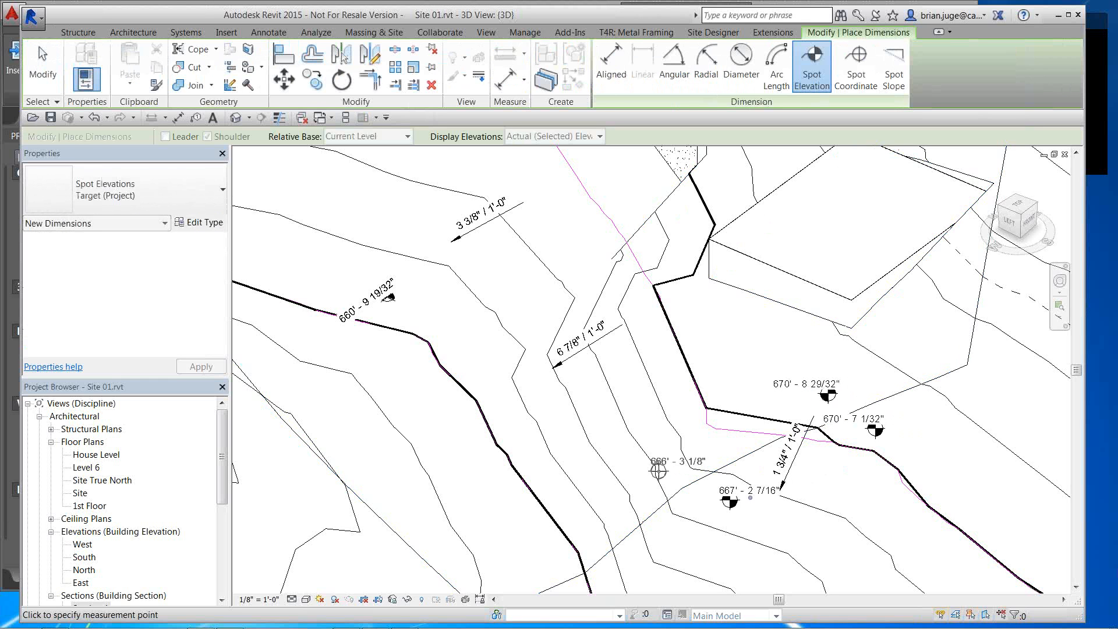
left_click(641, 498)
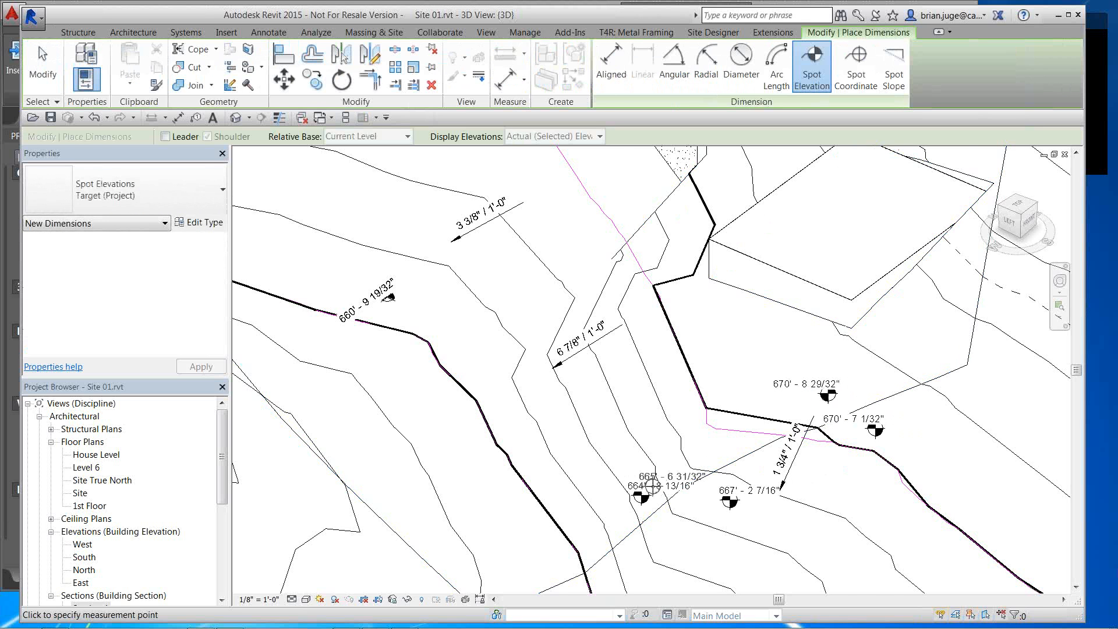
scroll(653, 486, "down", 4)
key("Escape")
key("Escape")
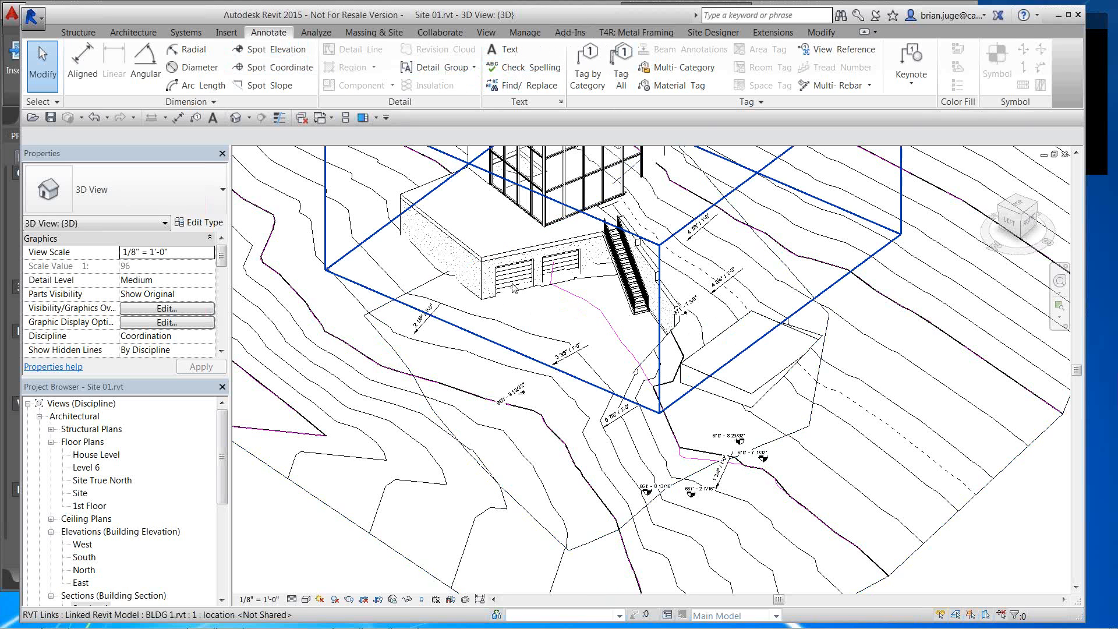
left_click(826, 34)
left_click(479, 77)
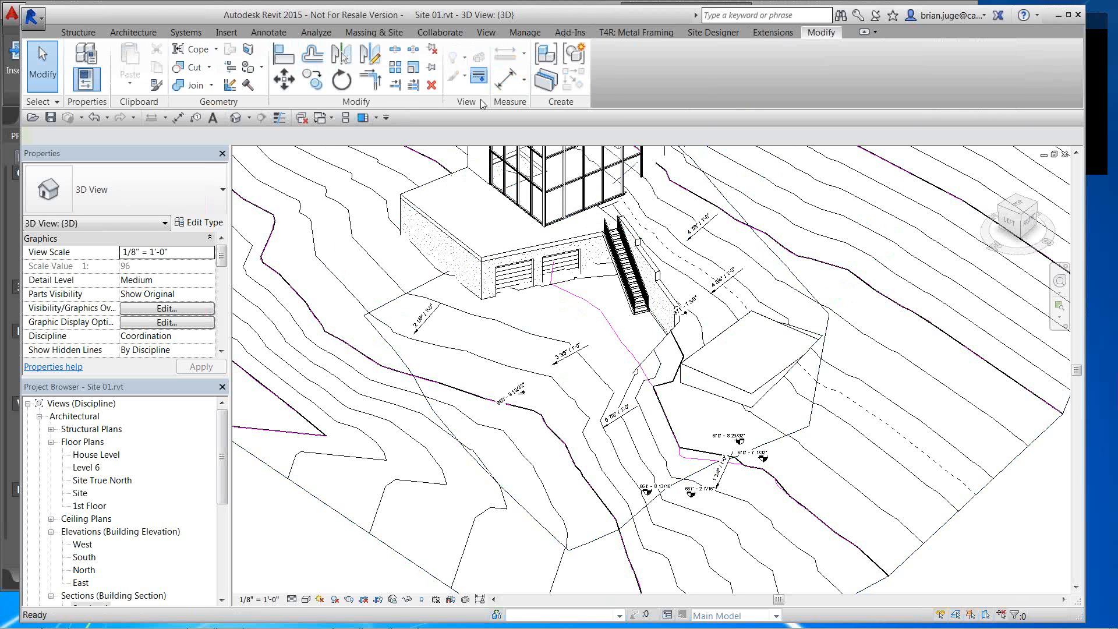
left_click(646, 74)
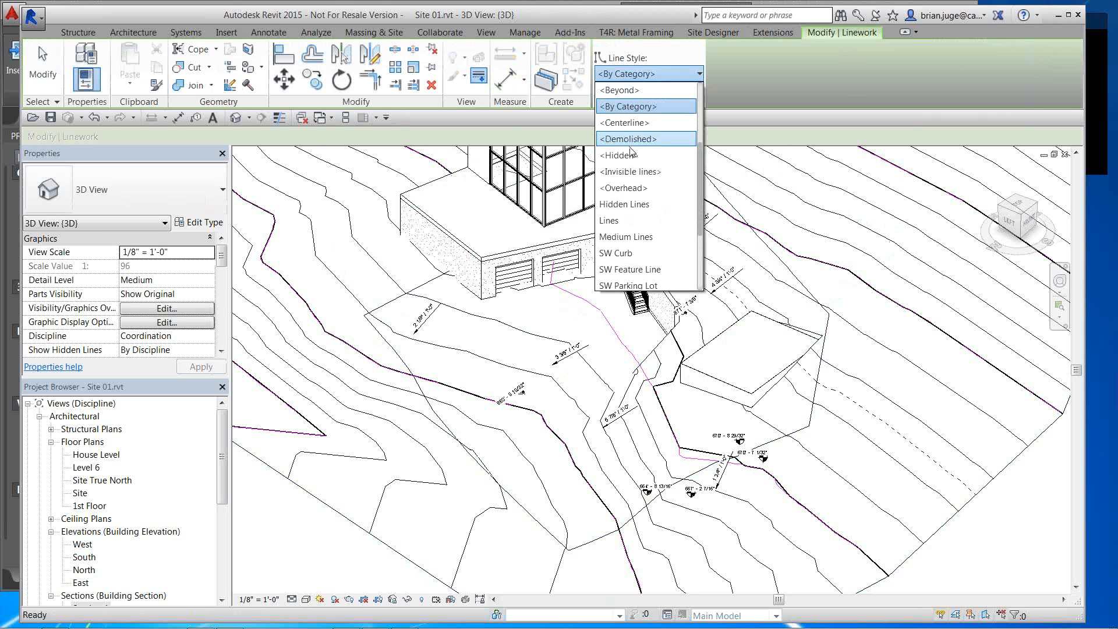
left_click(630, 171)
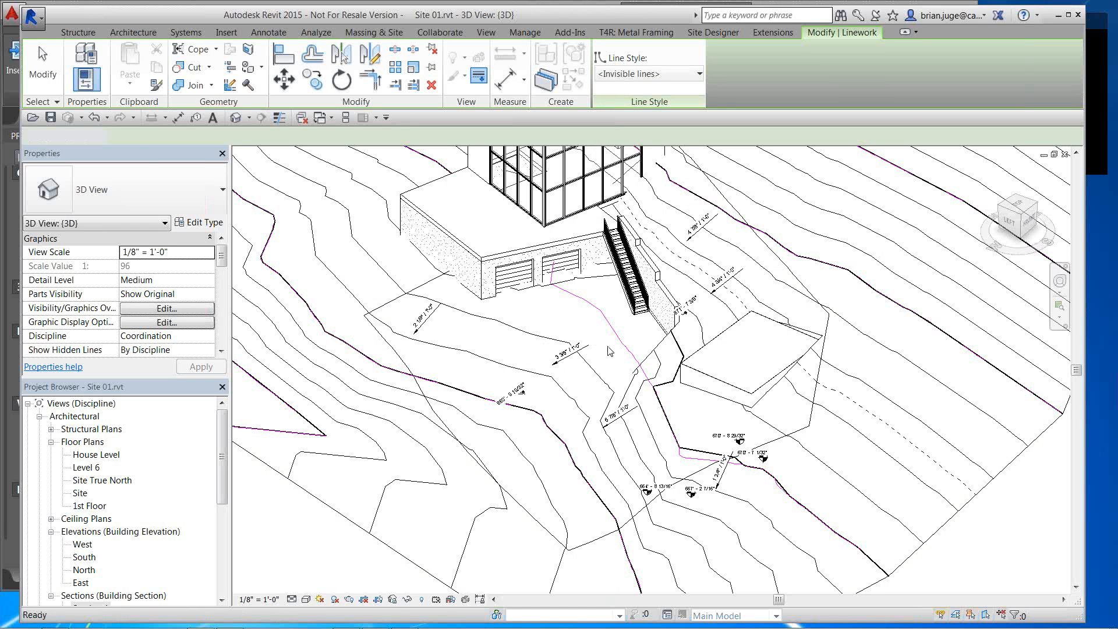
key("Escape")
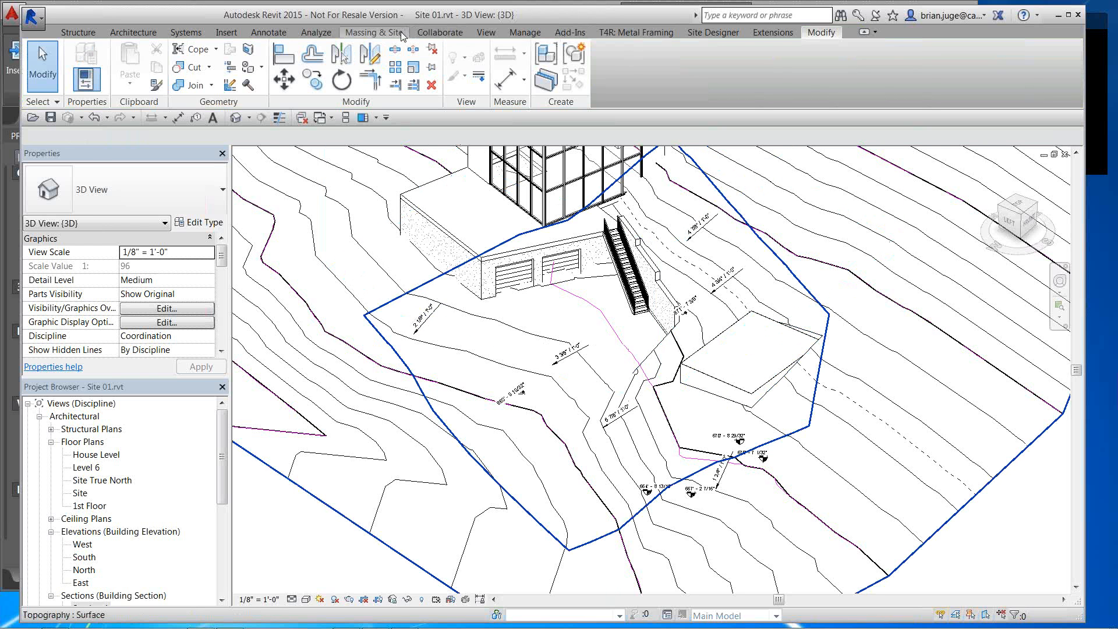
Merge the surrounding topography into the regraded surface as primary, removing points on common edges
left_click(376, 33)
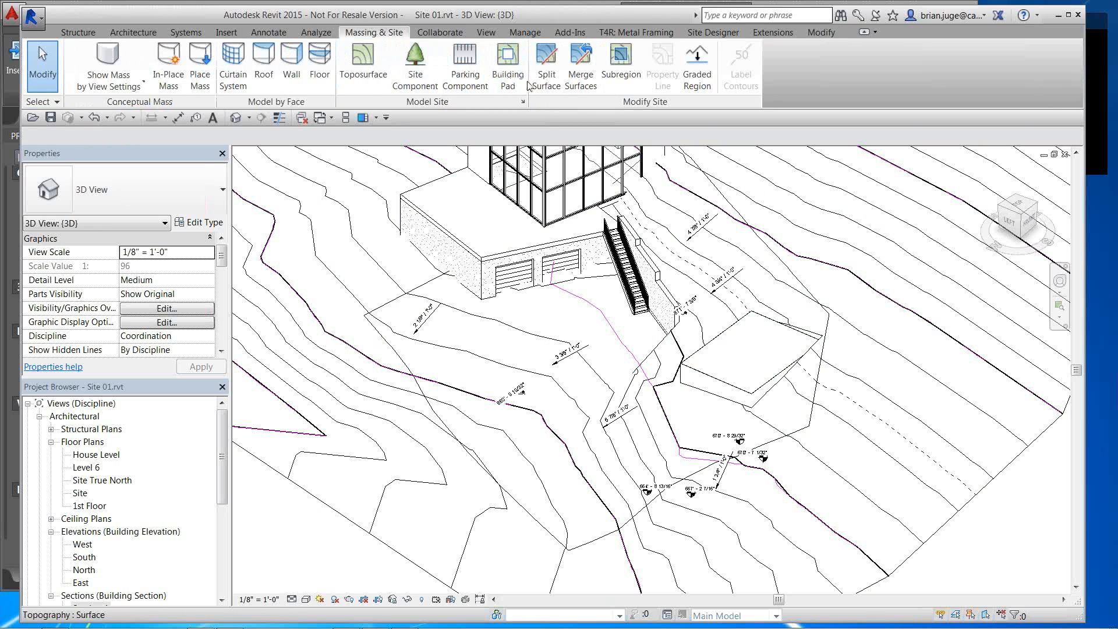
left_click(580, 69)
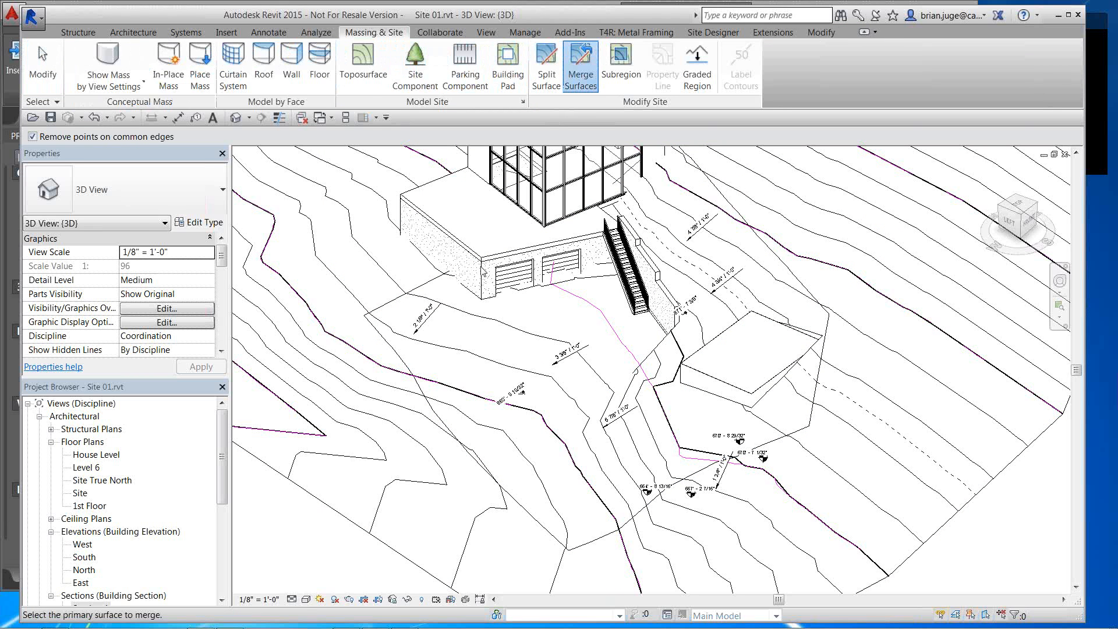
left_click(463, 315)
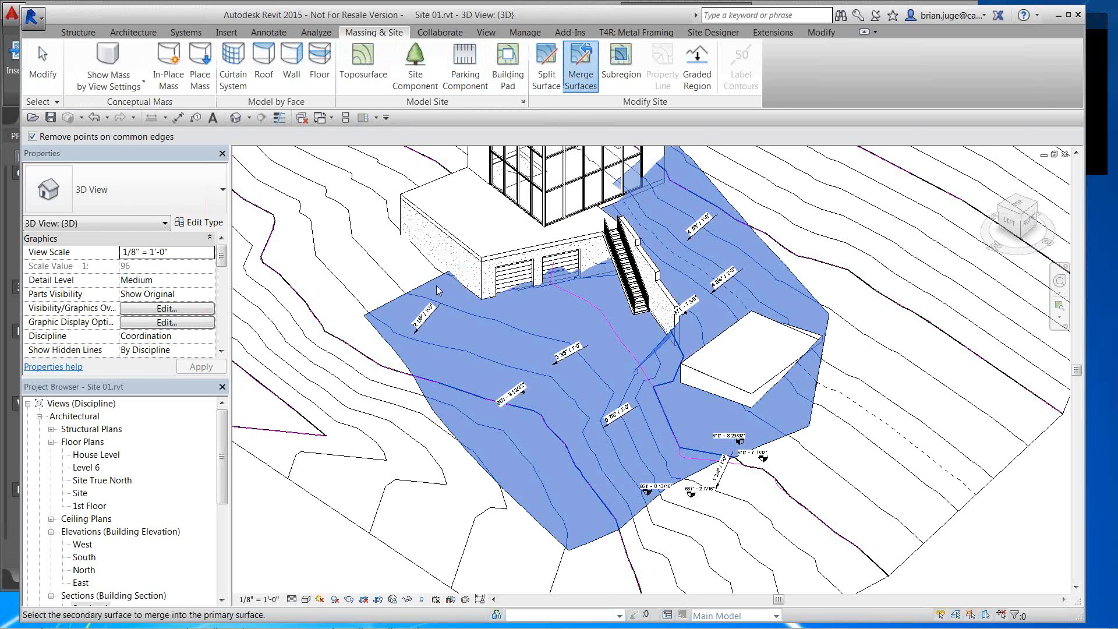
left_click(411, 279)
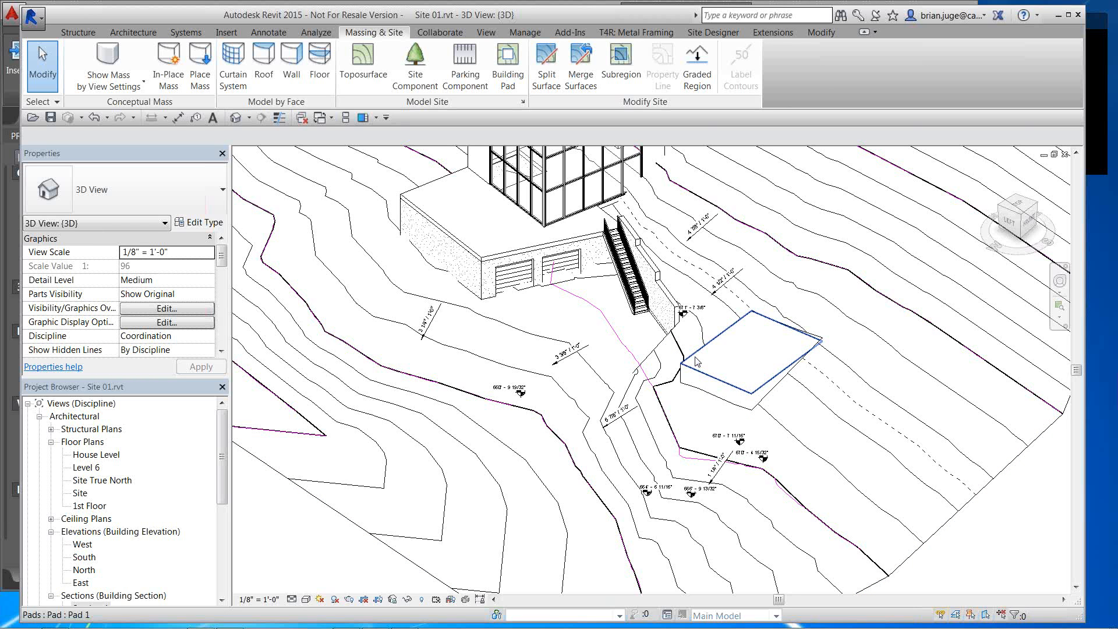
Switch to AutoCAD and examine where the lot survey in topo1.dwg lies relative to the drawing origin
mouse_move(406, 620)
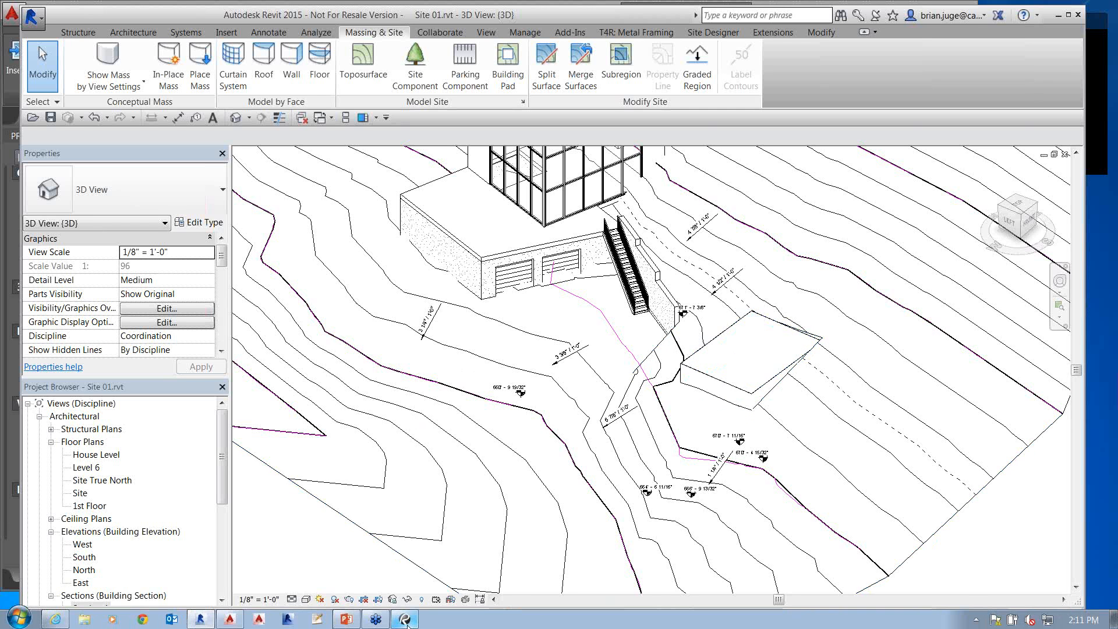
left_click(348, 620)
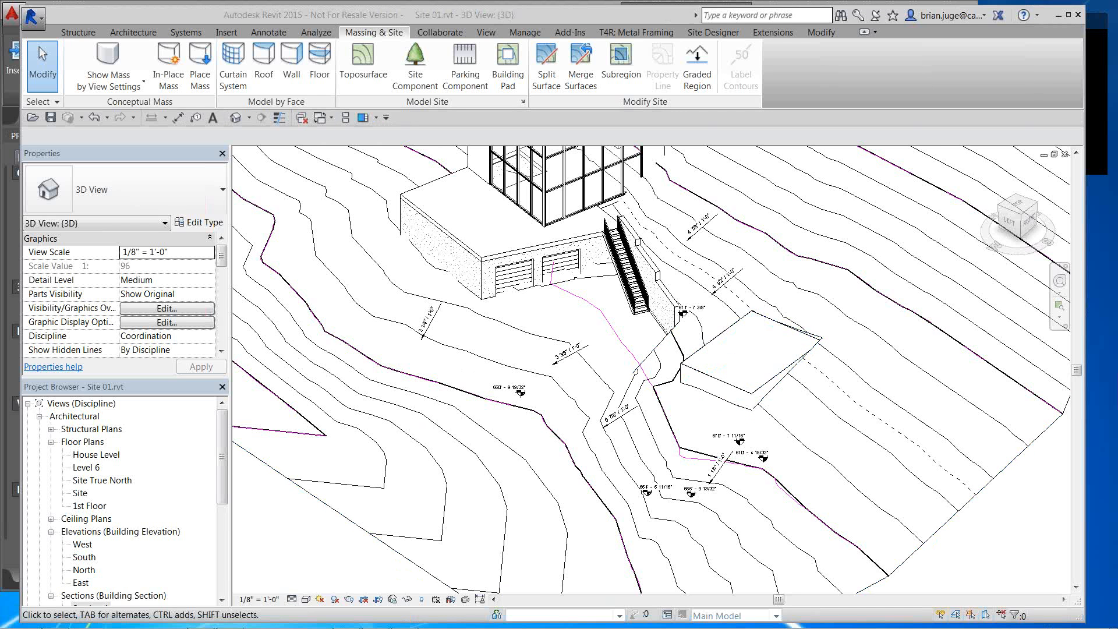
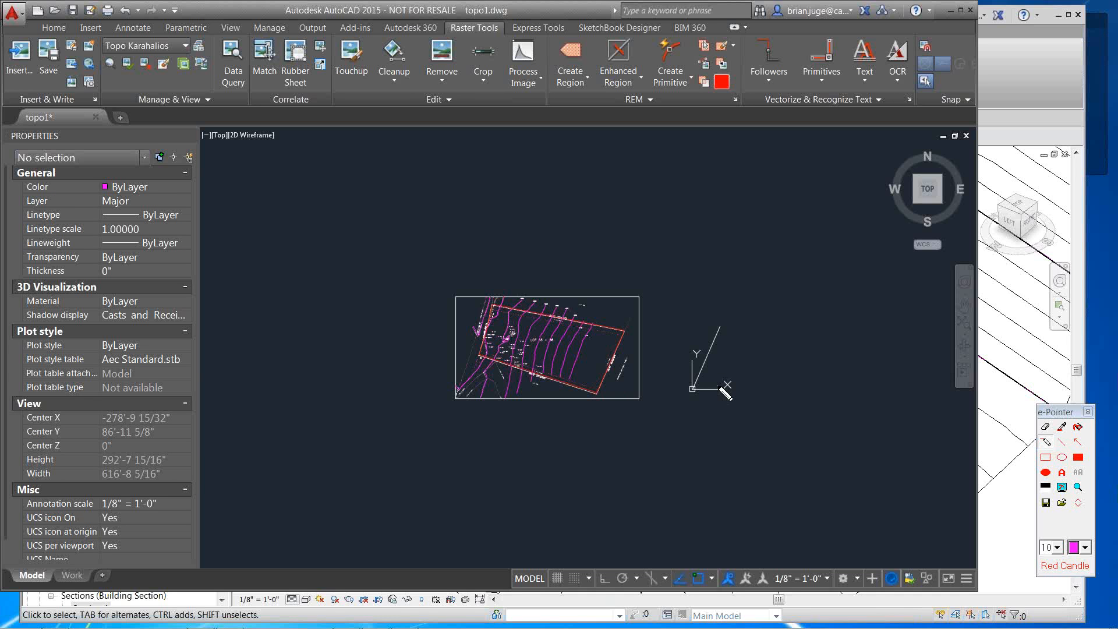
mouse_move(707, 369)
left_mouse_down()
mouse_move(673, 406)
mouse_move(714, 400)
left_mouse_up()
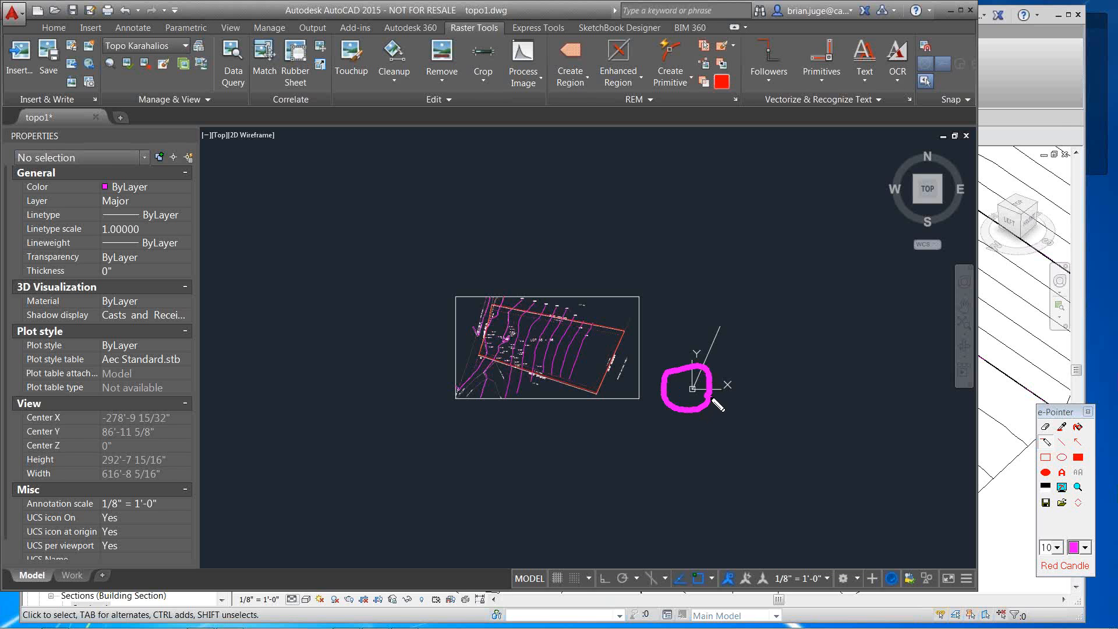
key("Escape")
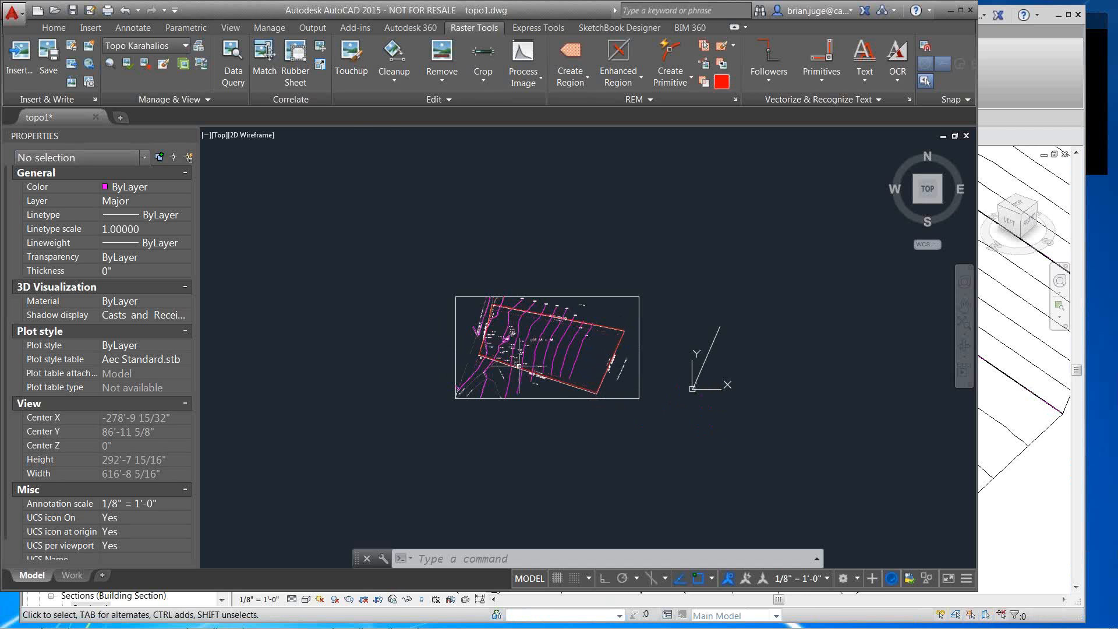
scroll(528, 362, "up", 6)
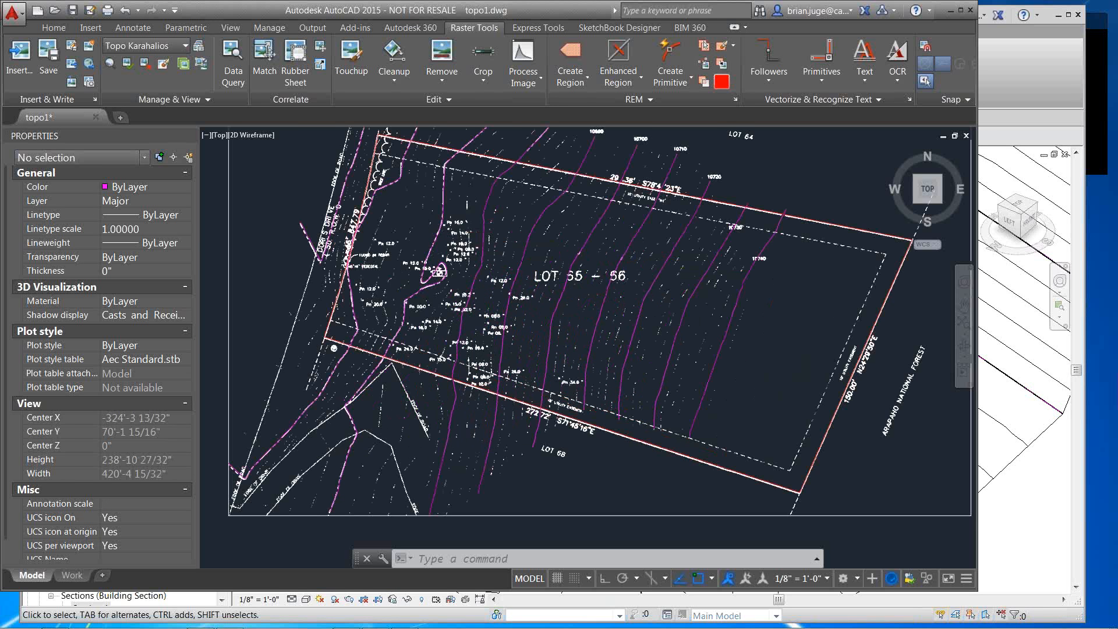
scroll(560, 361, "down", 6)
scroll(725, 395, "up", 10)
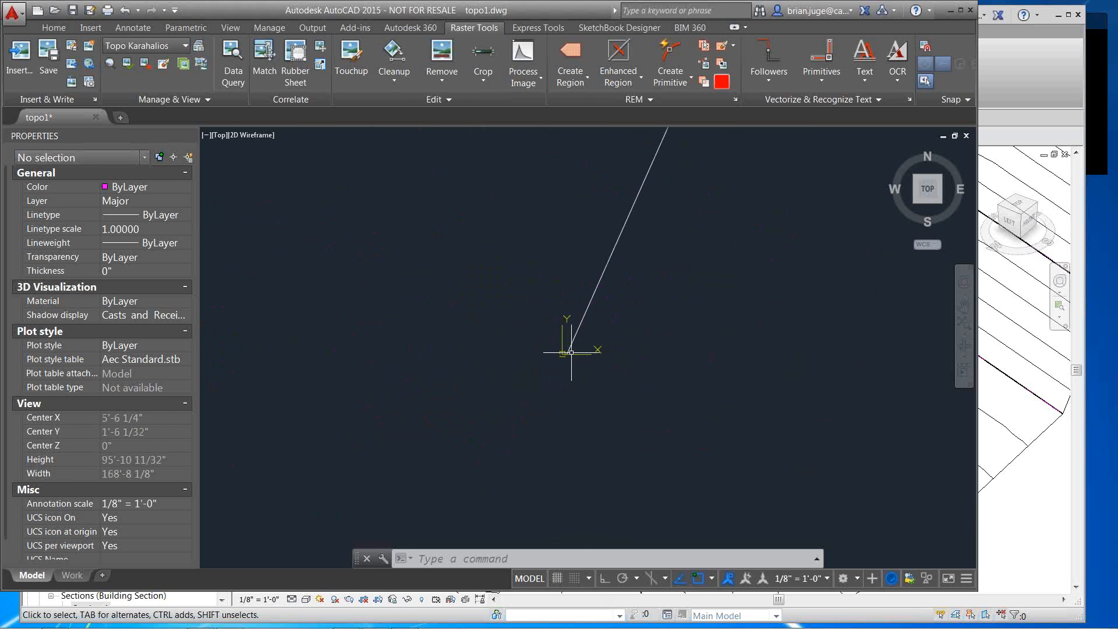
scroll(568, 350, "down", 10)
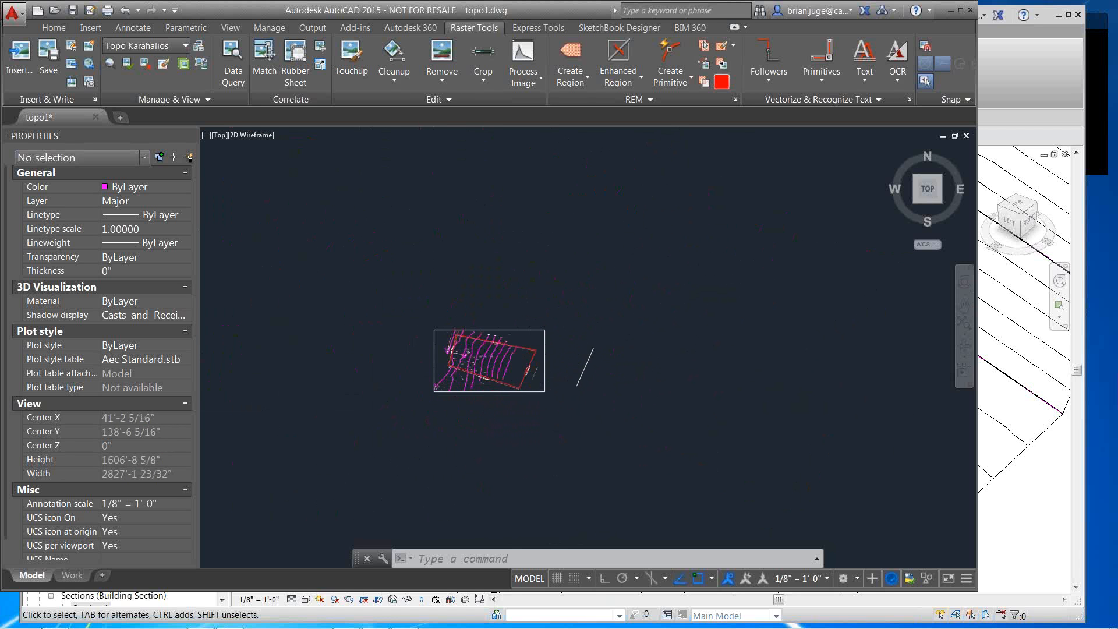
scroll(520, 406, "up", 4)
scroll(521, 399, "up", 2)
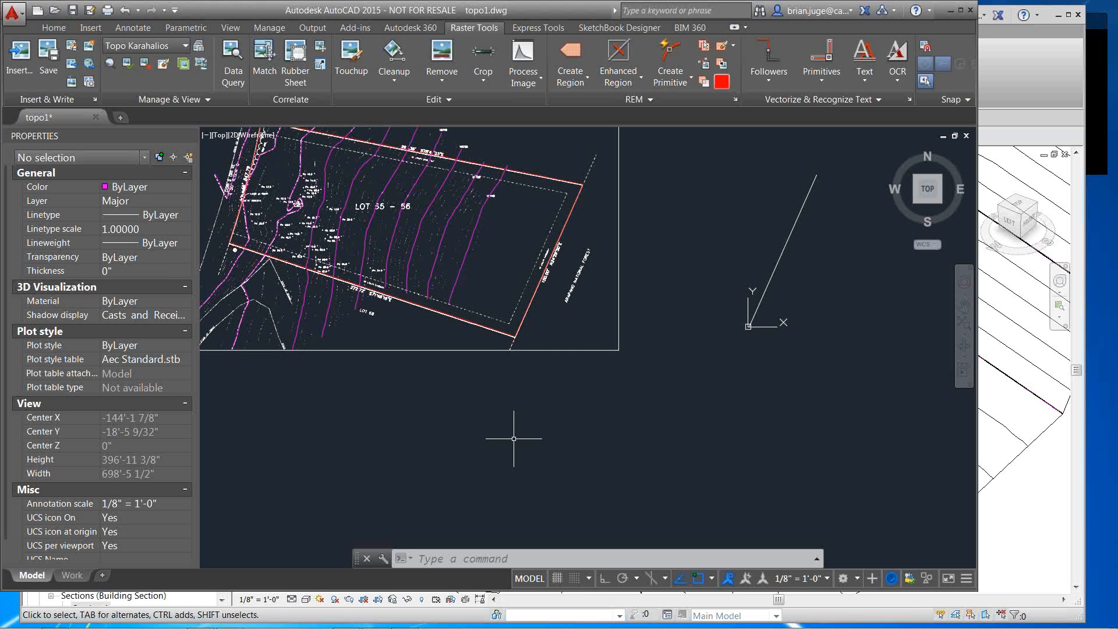
Examine the survey's street-side corner and the nearest property-line corner as possible reference points
middle_click_drag(513, 447, 709, 446)
key("F9")
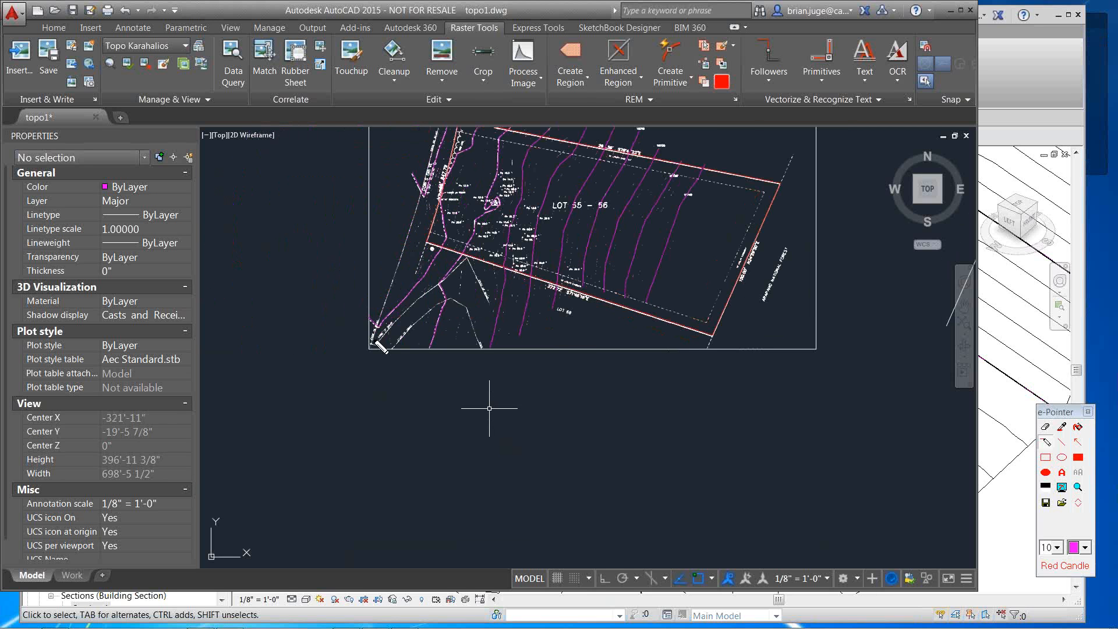
mouse_move(373, 318)
left_mouse_down()
mouse_move(337, 335)
mouse_move(356, 309)
mouse_move(362, 331)
left_mouse_up()
key("Escape")
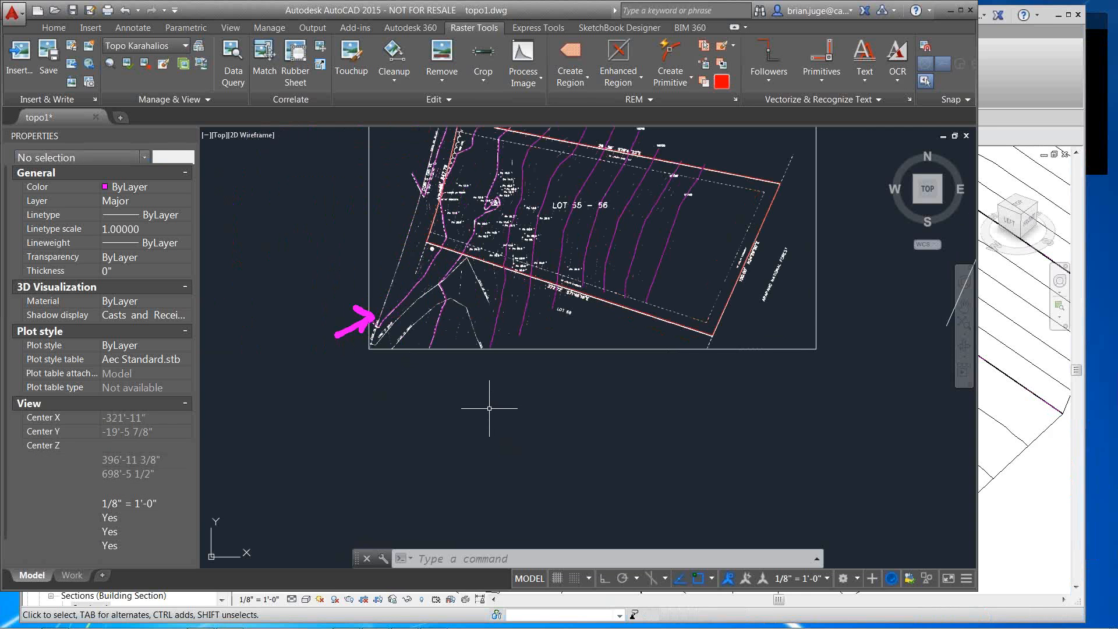
key("F9")
left_click(427, 243)
key("Escape")
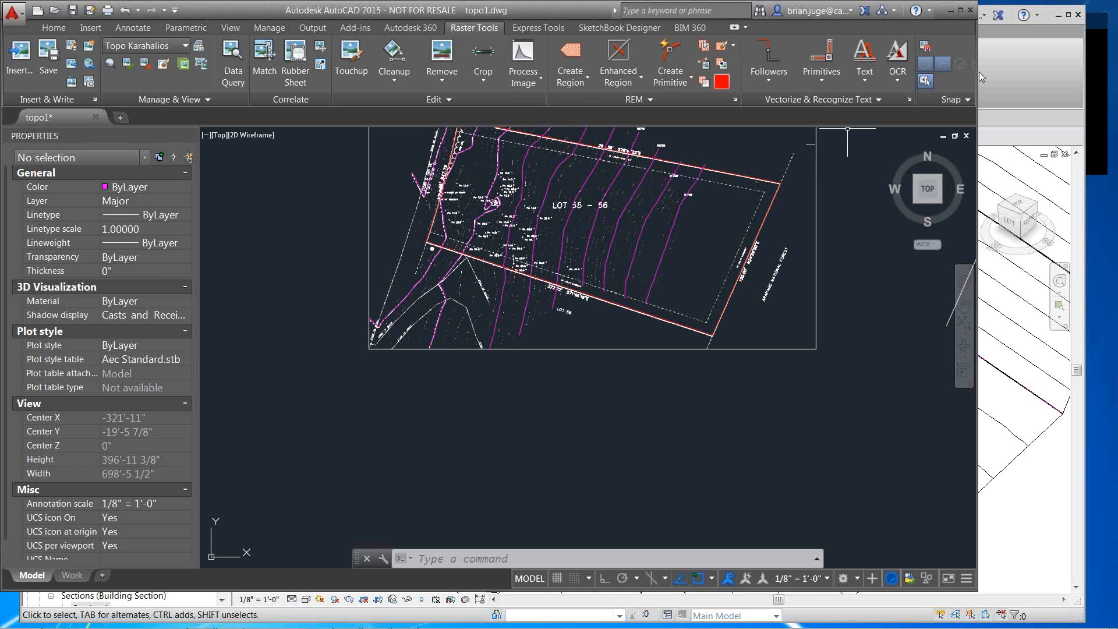
Switch back to the Revit site model and show the Extensions tools
left_click(1010, 58)
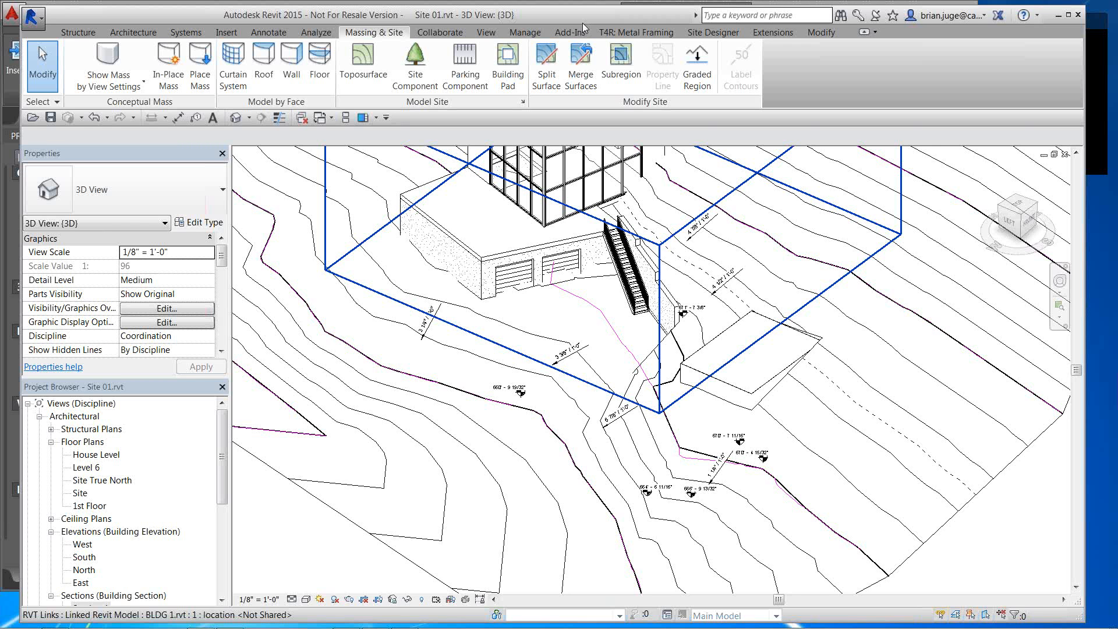
left_click(761, 34)
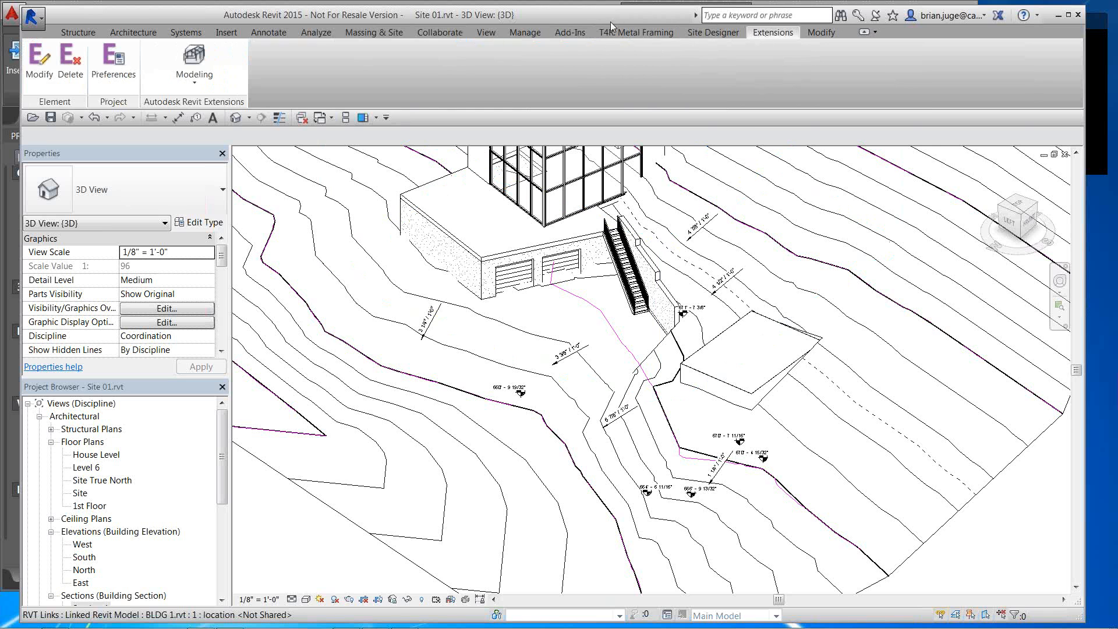
Show the Add-Ins tools and look at the Shared Reference Point option for importing shared coordinates from an XML file
left_click(566, 30)
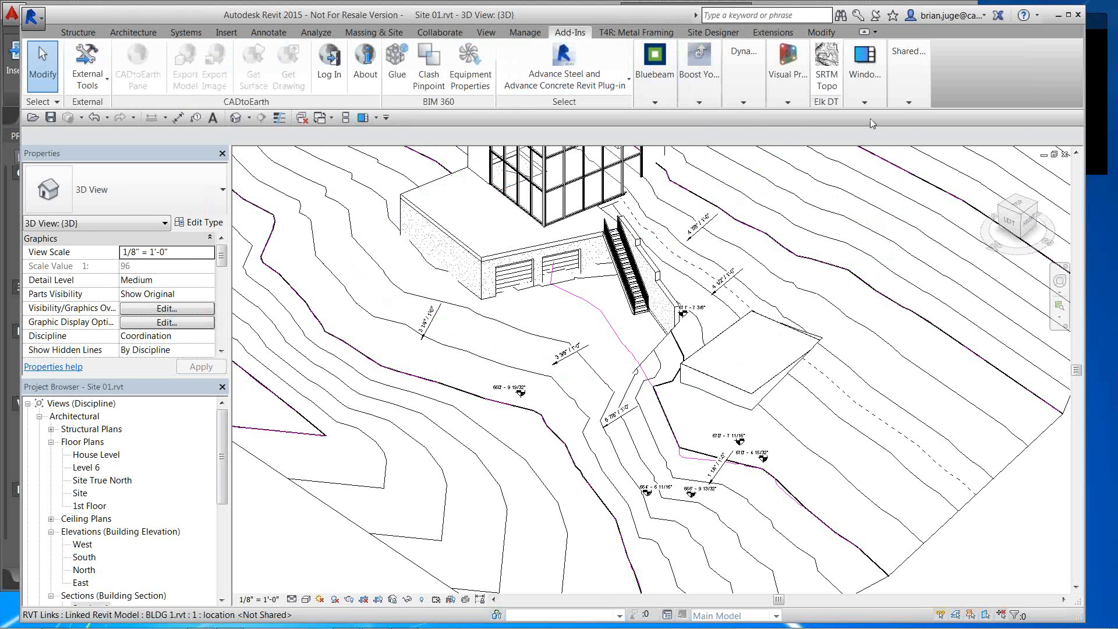
left_click(905, 100)
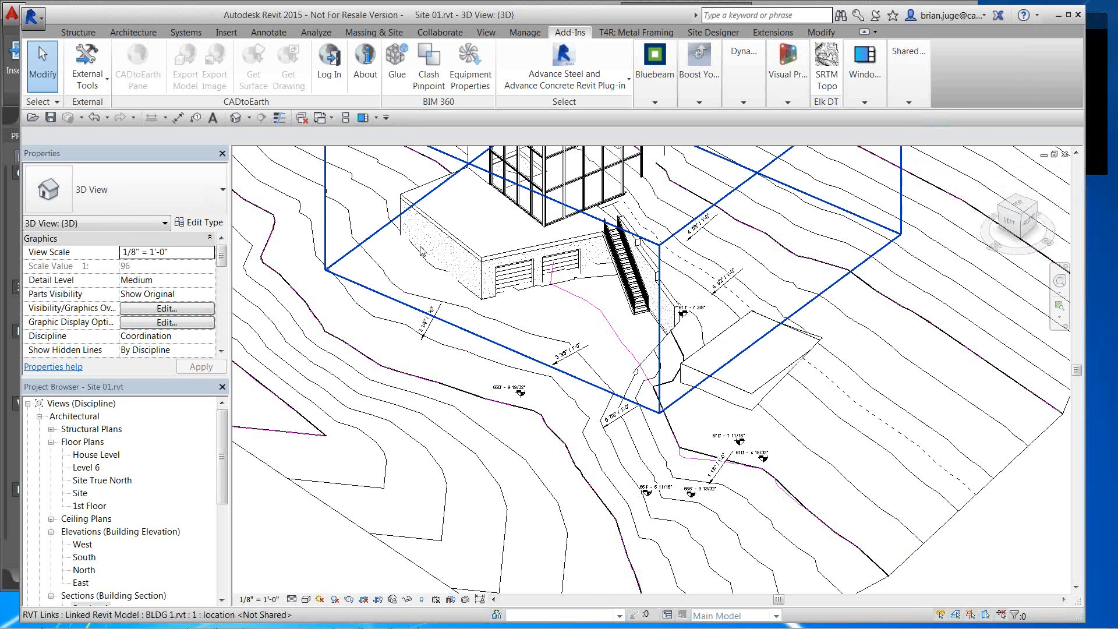
left_click(912, 105)
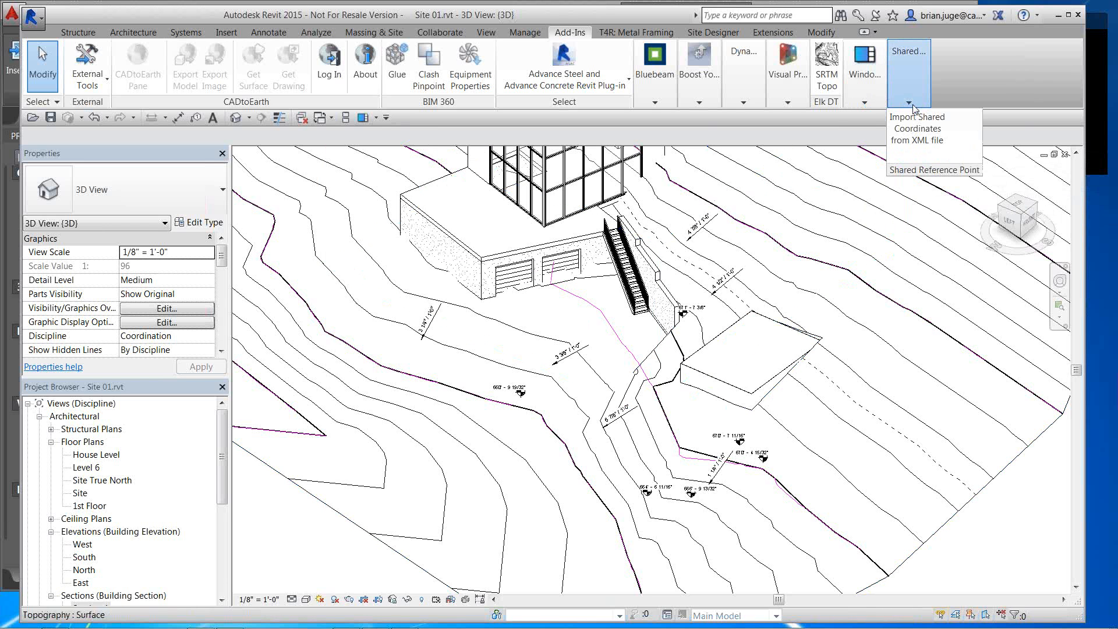
left_click(874, 117)
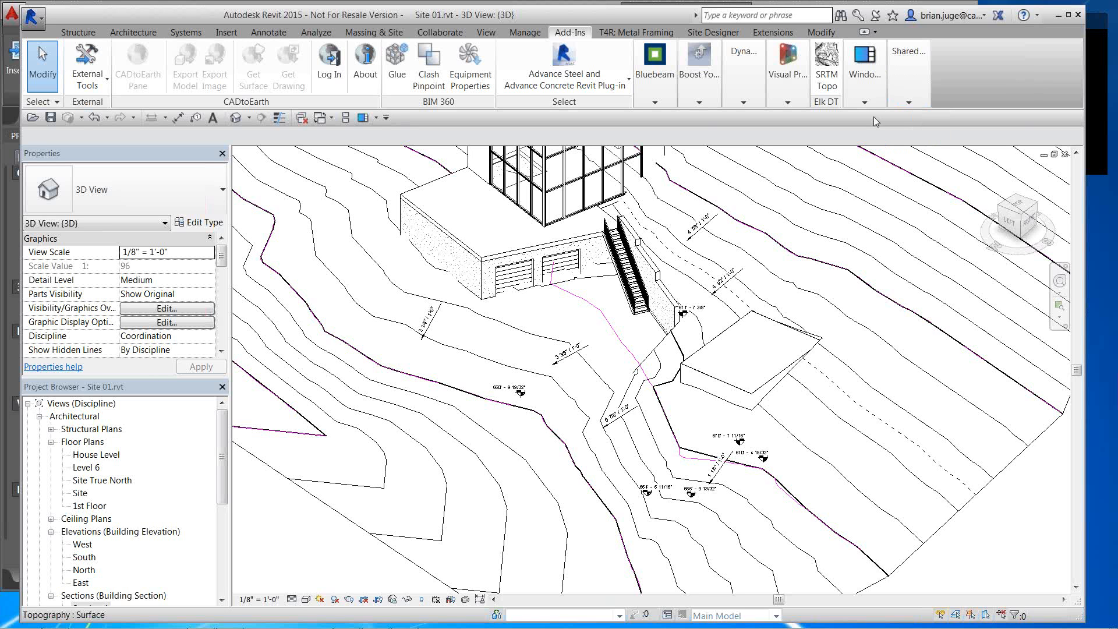
Create a graded region from the site topography as a new toposurface exactly like the existing one, and finish the surface
left_click(919, 235)
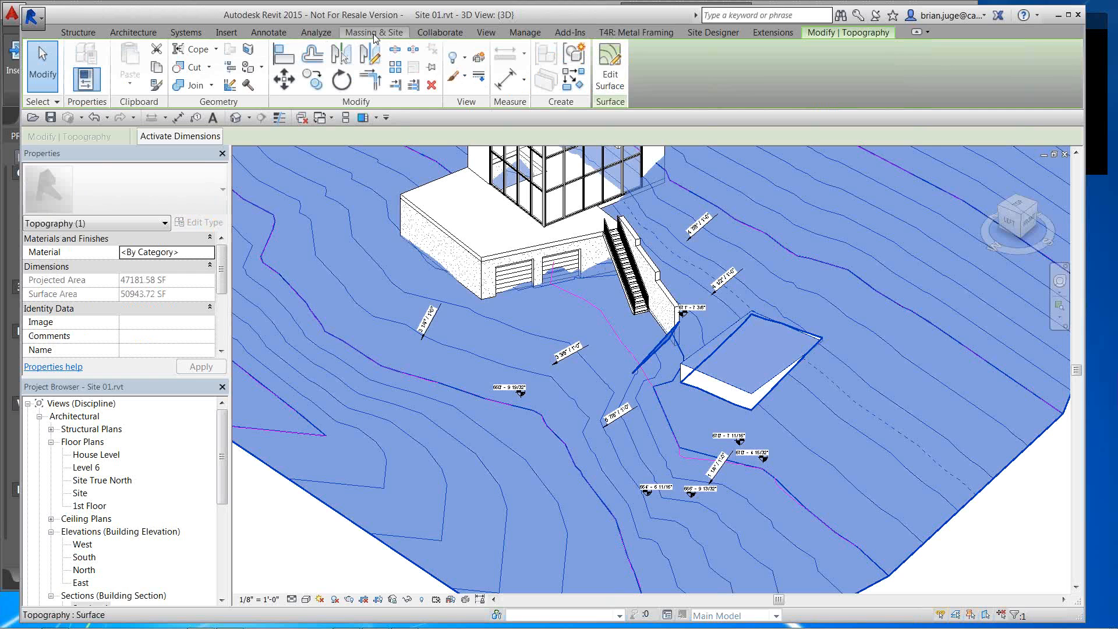
left_click(375, 33)
left_click(698, 76)
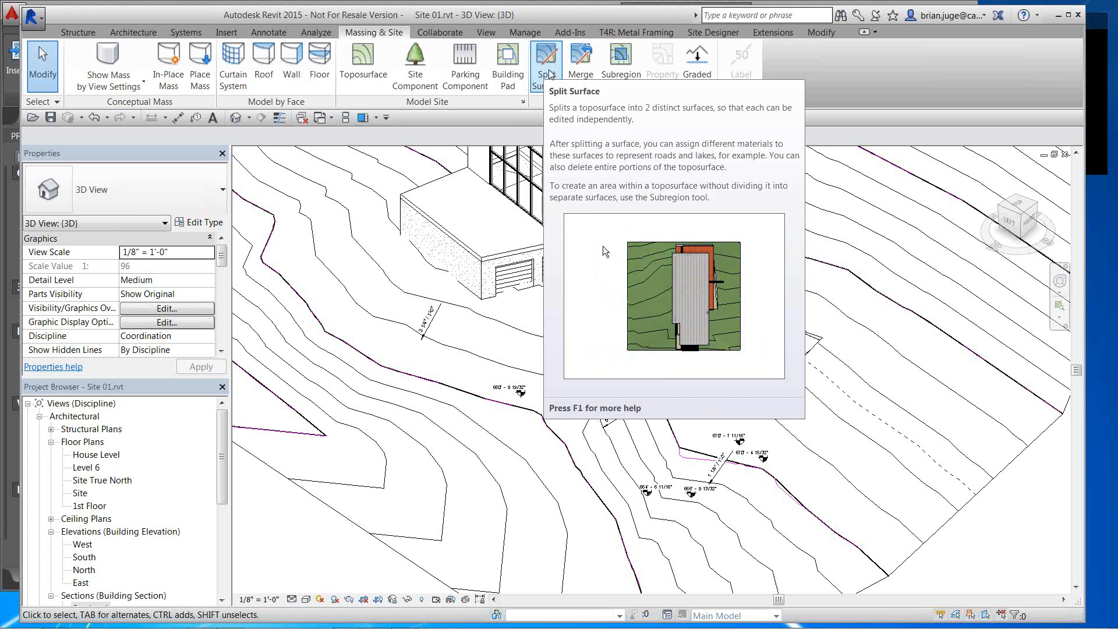
left_click(699, 76)
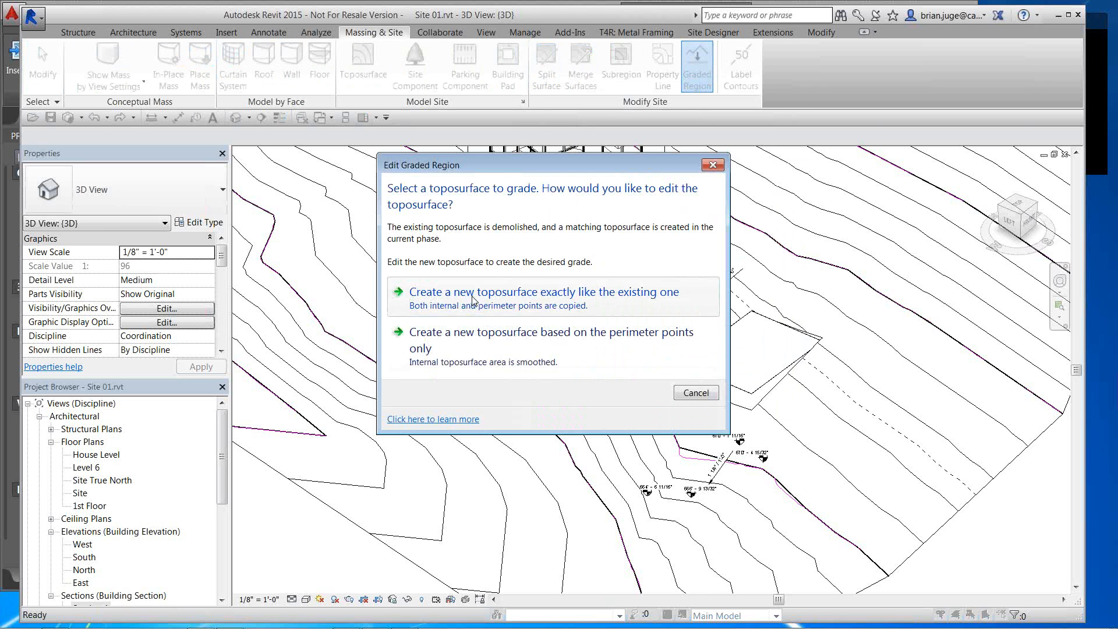
left_click(471, 301)
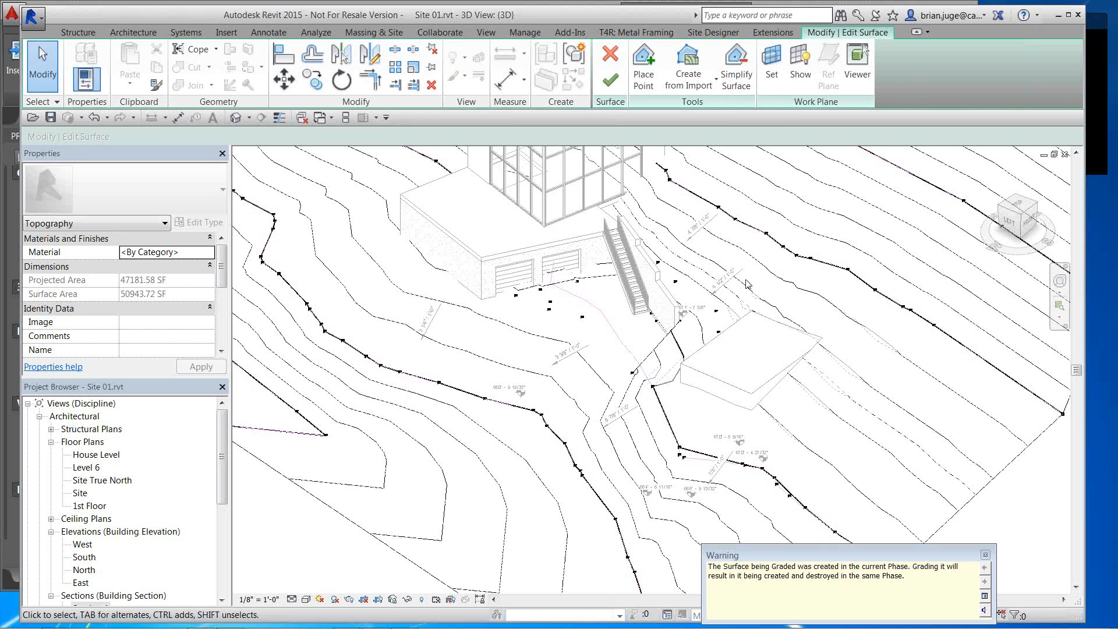
left_click(610, 82)
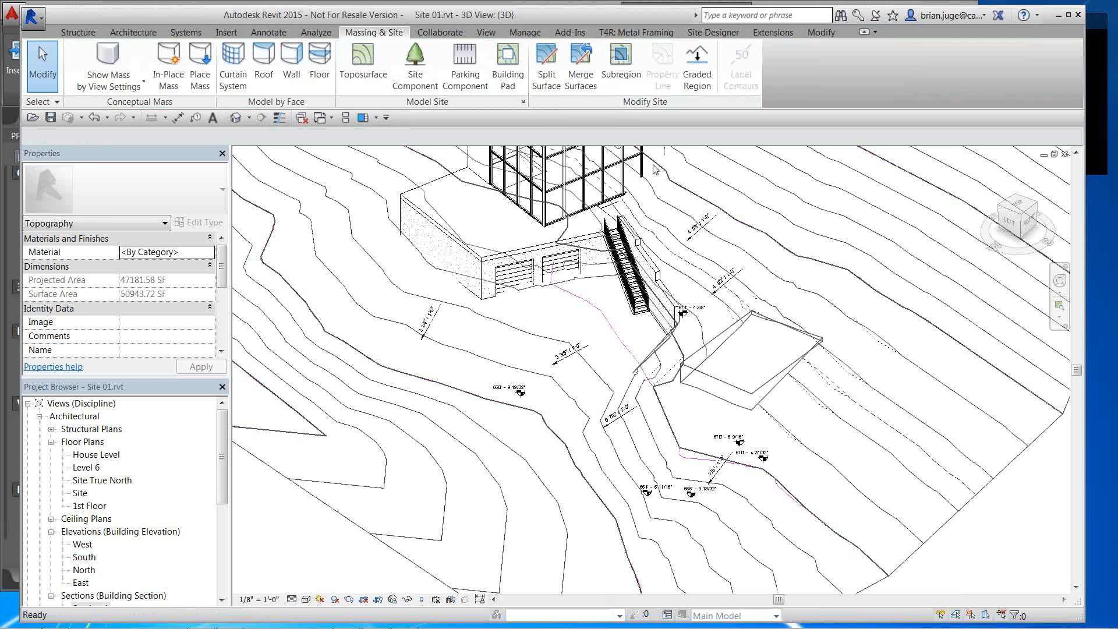
Select the overlapping toposurfaces around the pad and examine the selection in the category filter
middle_click_drag(833, 377, 743, 322)
left_click_drag(977, 530, 841, 387)
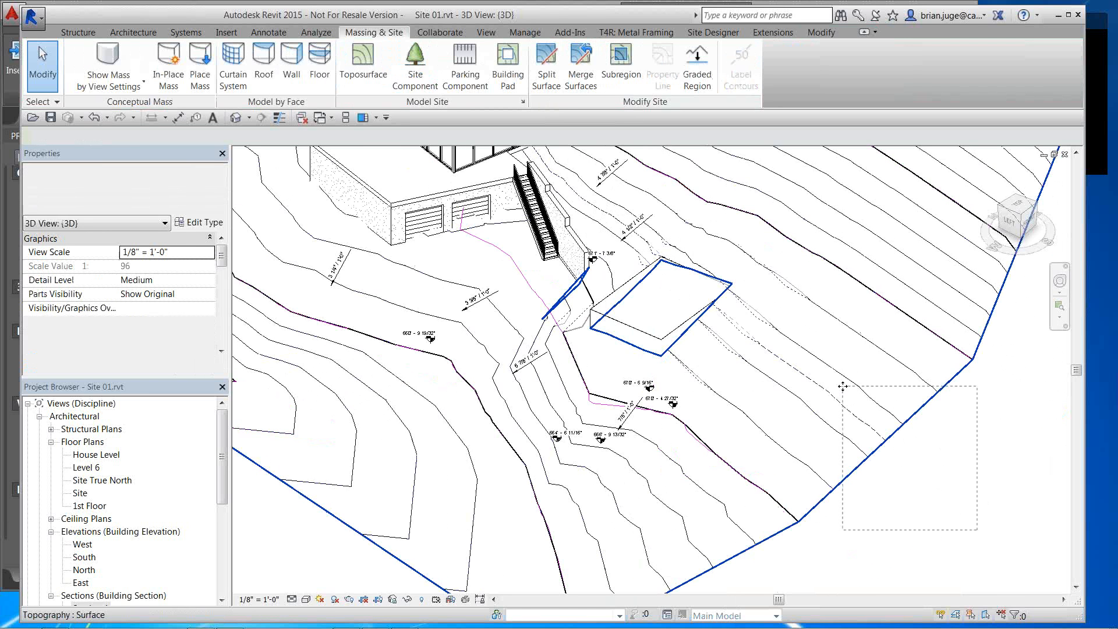
left_click(606, 75)
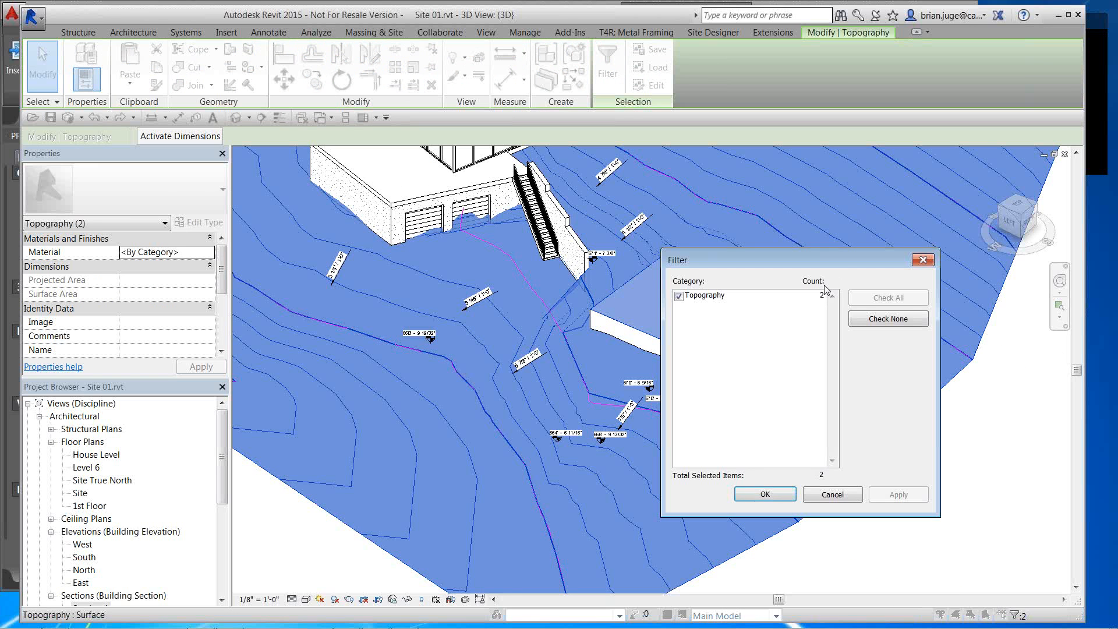
left_click(833, 495)
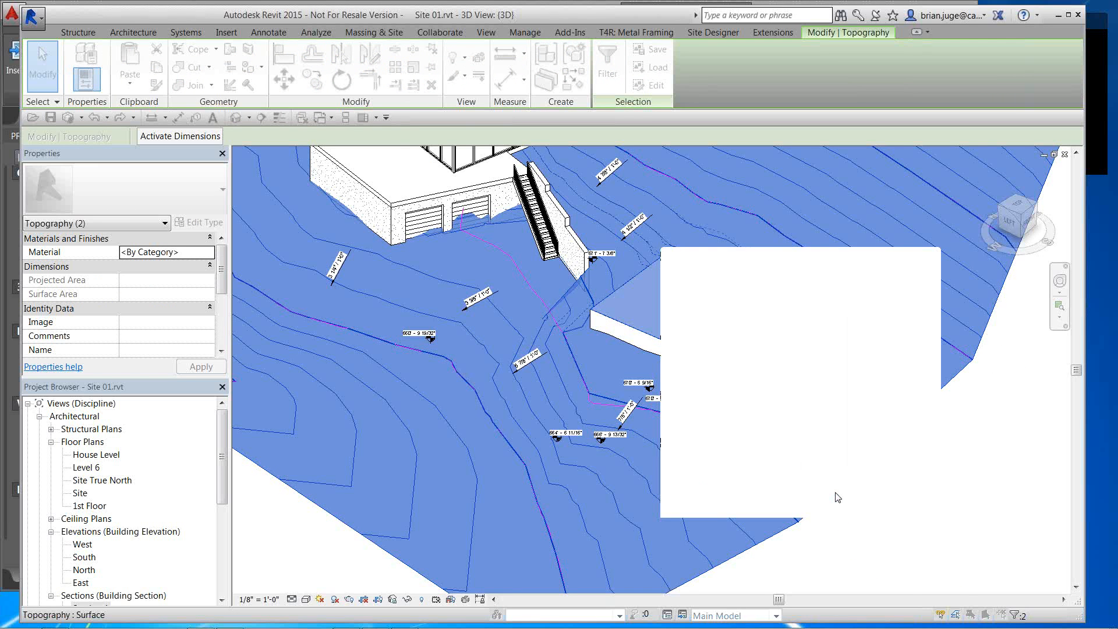
scroll(730, 248, "up", 3)
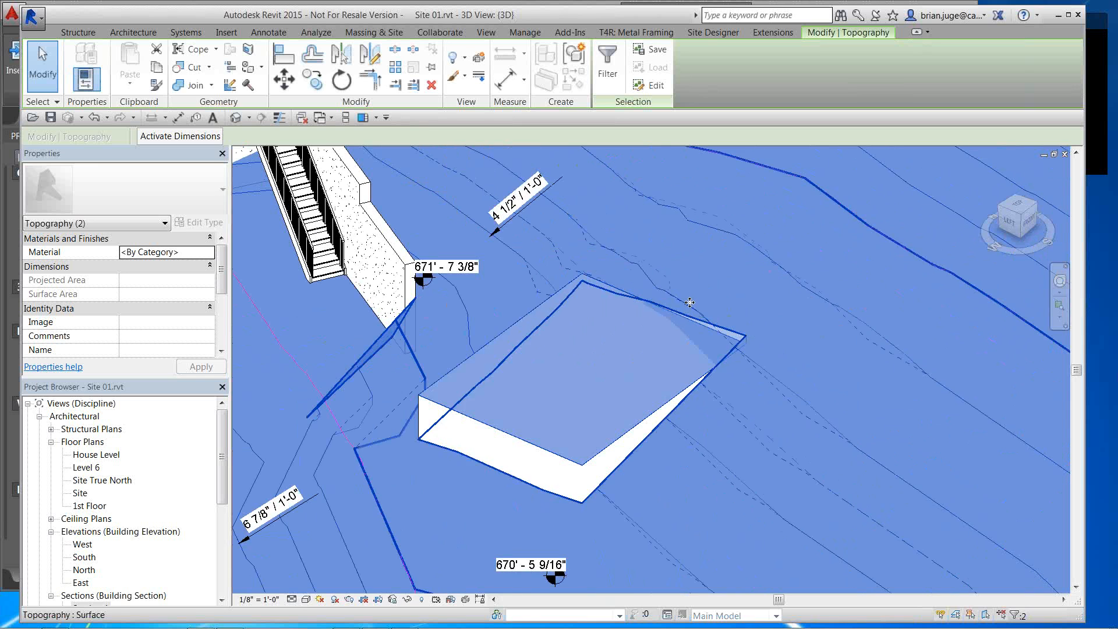
scroll(689, 303, "down", 4)
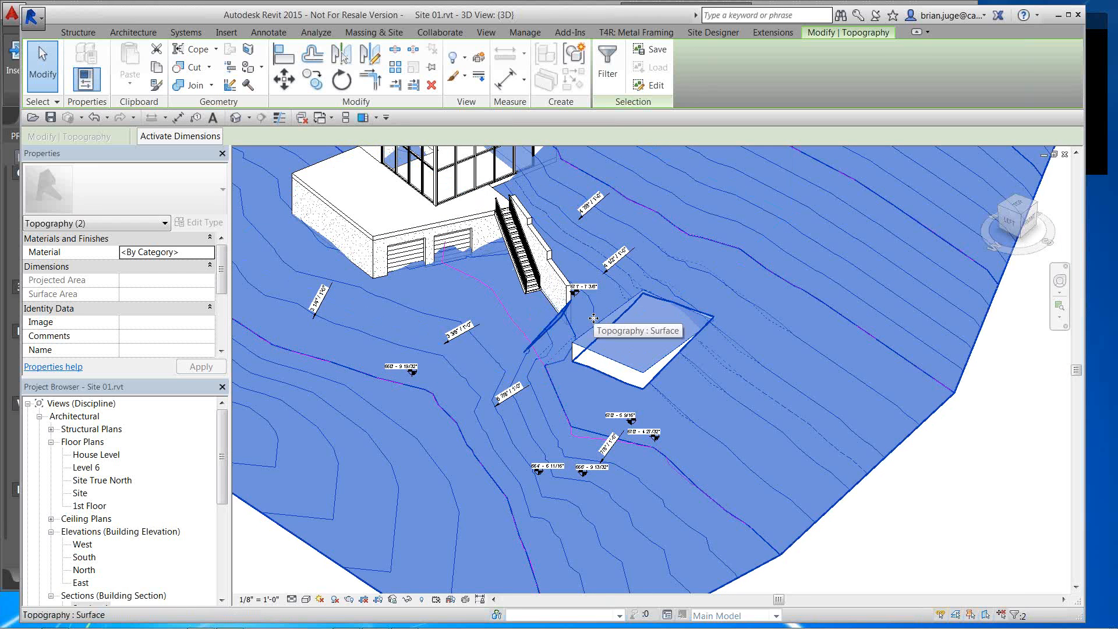
key("Escape")
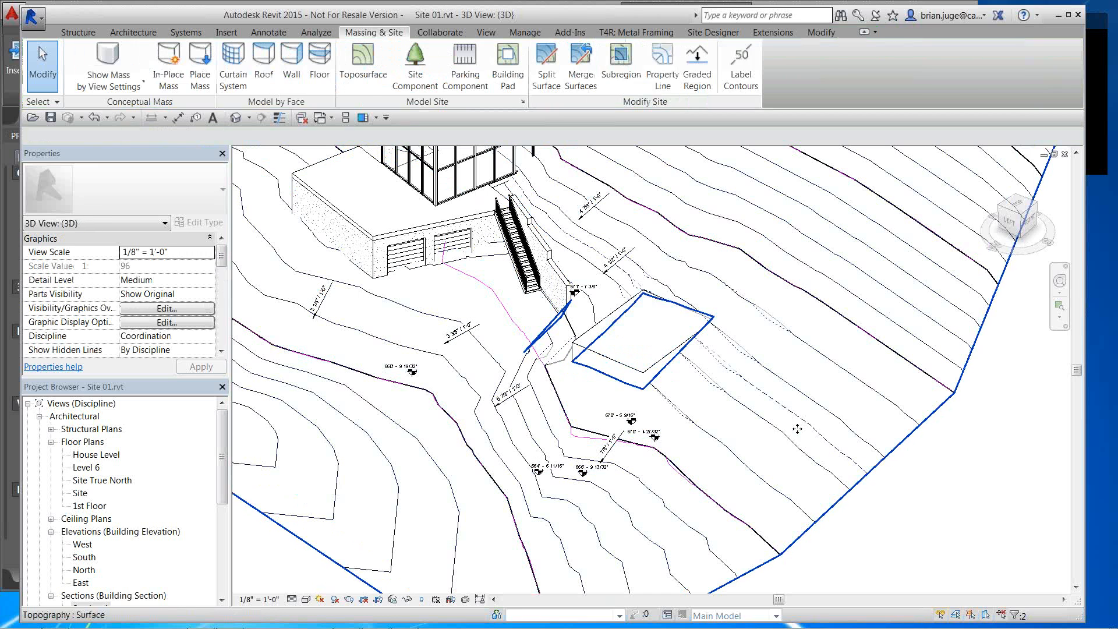
Set the demolished toposurface's Phase Created to Existing
left_click(760, 420)
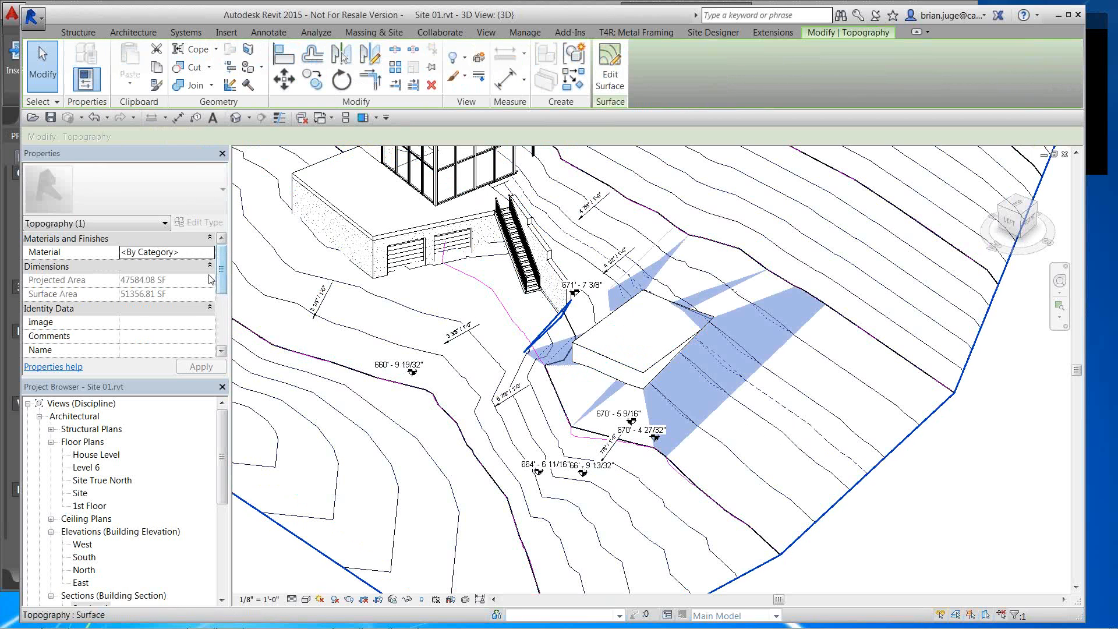
left_click_drag(223, 276, 221, 335)
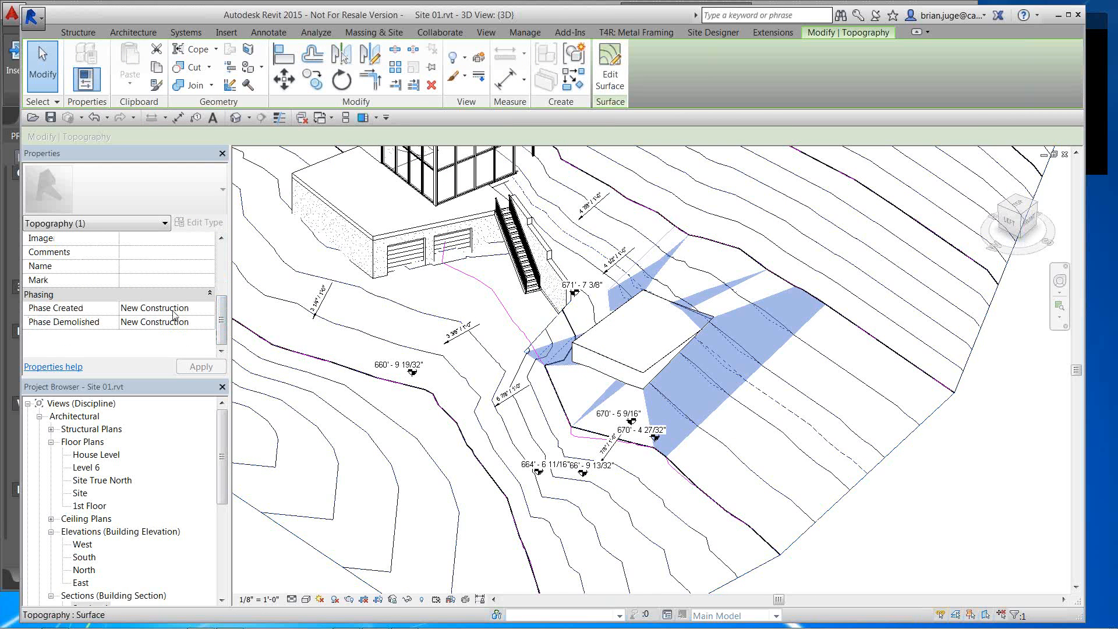
left_click(192, 309)
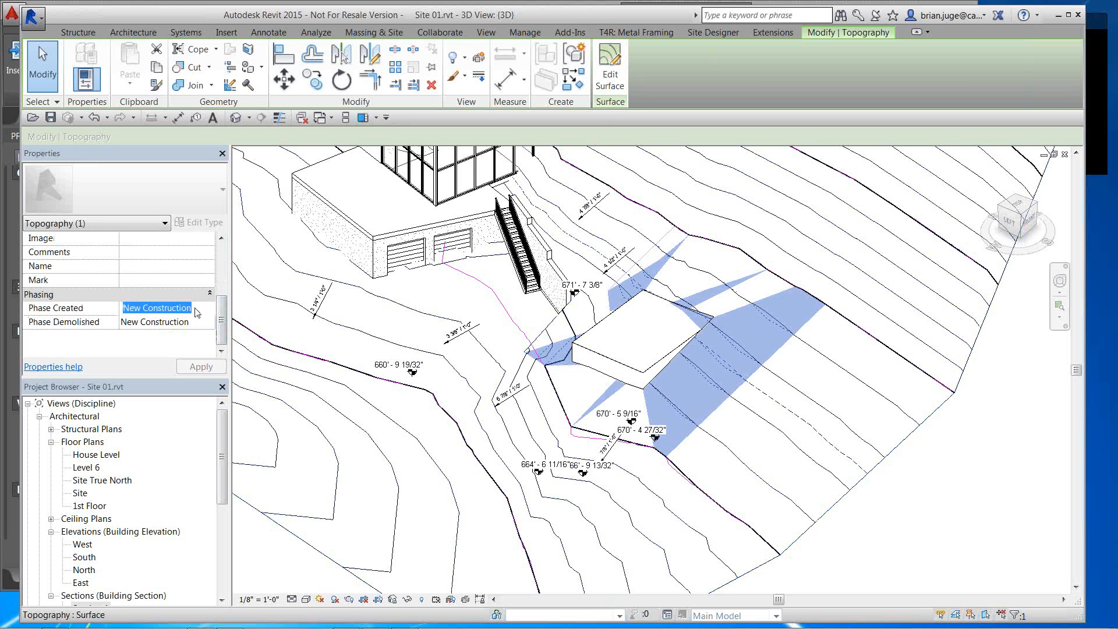
left_click(210, 308)
left_click(169, 320)
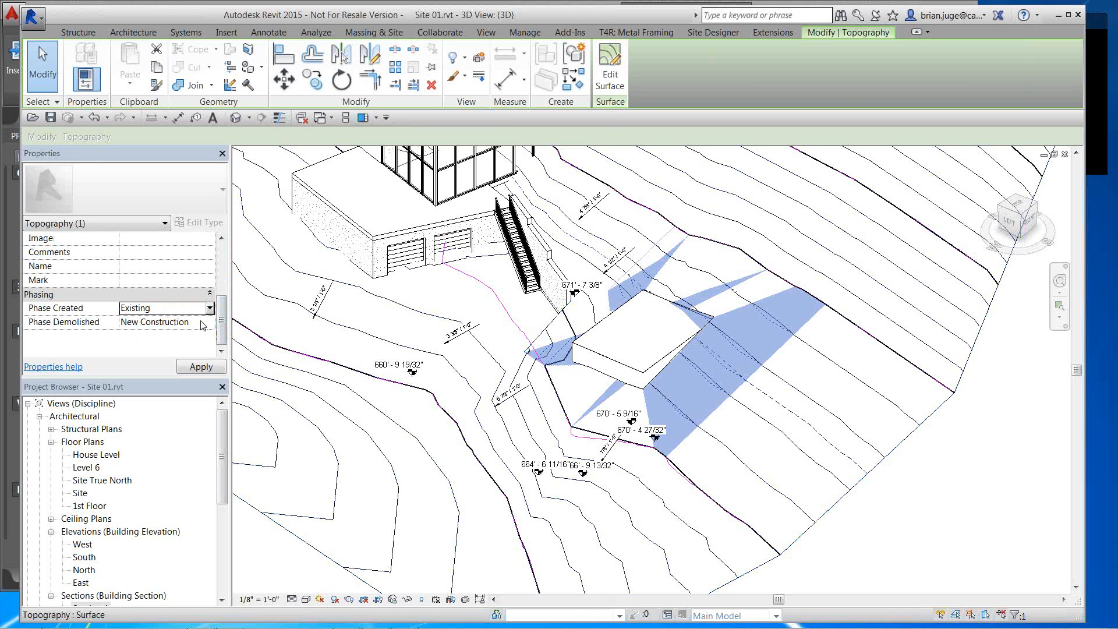
Change the 3D view's visual style to evenly lit surface colours with visible edges
left_click(305, 599)
left_click(335, 569)
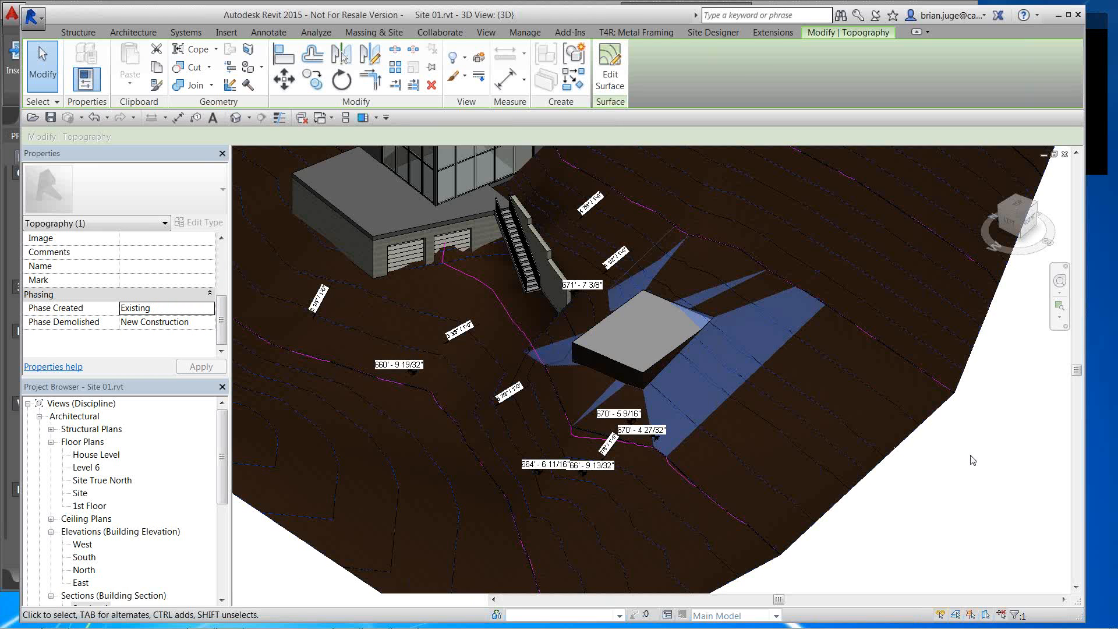
left_click(972, 461)
left_click(306, 599)
left_click(327, 556)
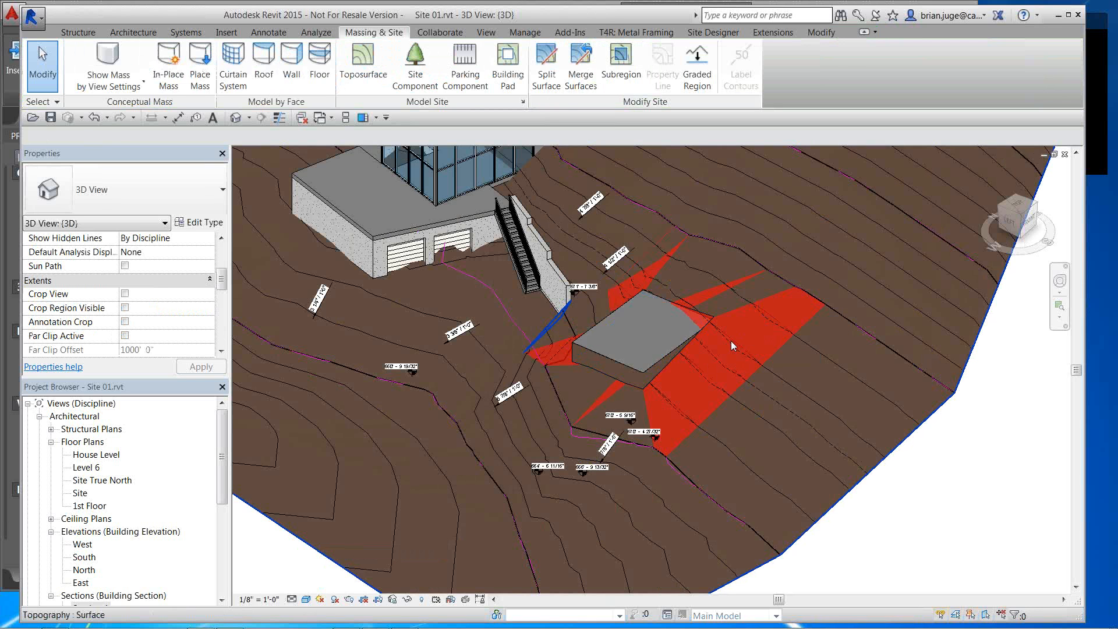
Check the phasing properties of the red demolished toposurface beside the pad
left_click(732, 343)
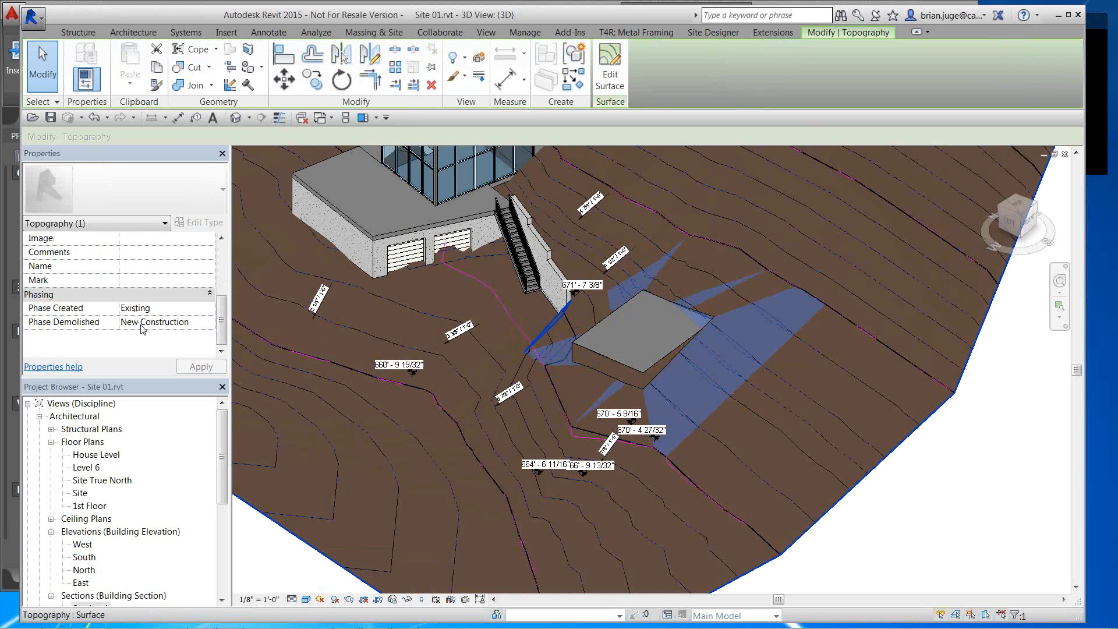
key("Escape")
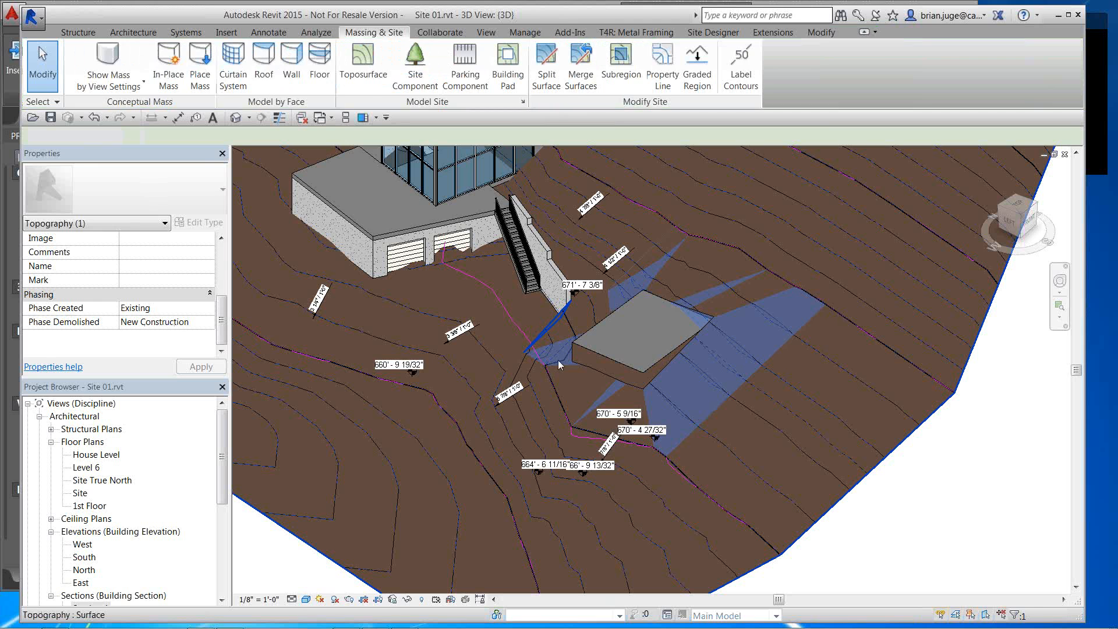
left_click(748, 352)
key("Escape")
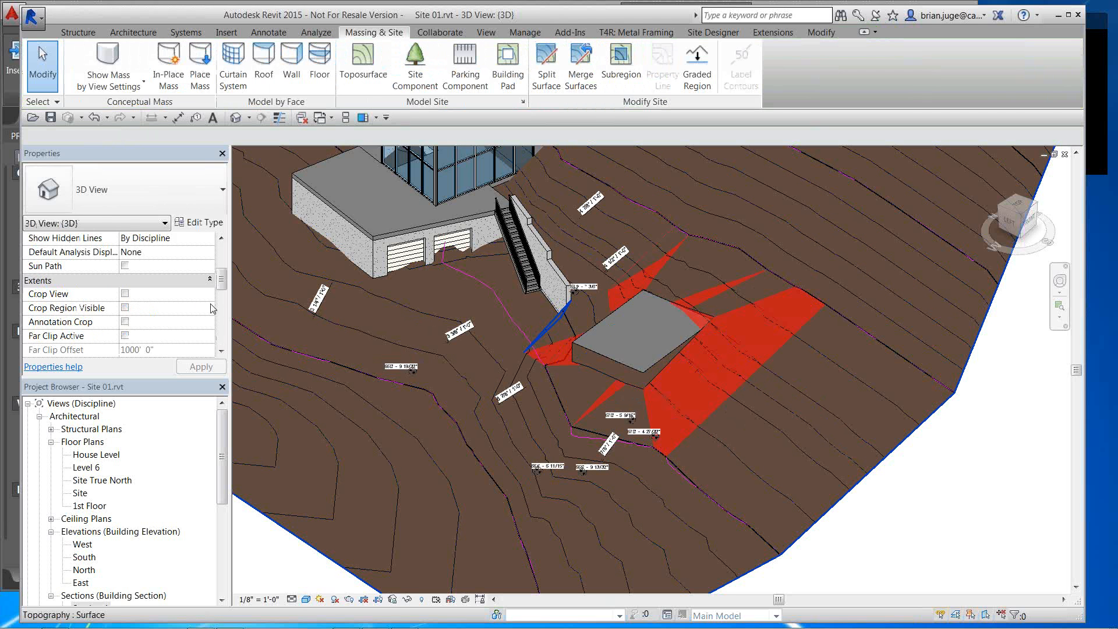
Set the 3D view's phase filter to Show Complete
left_click(145, 308)
left_click(210, 308)
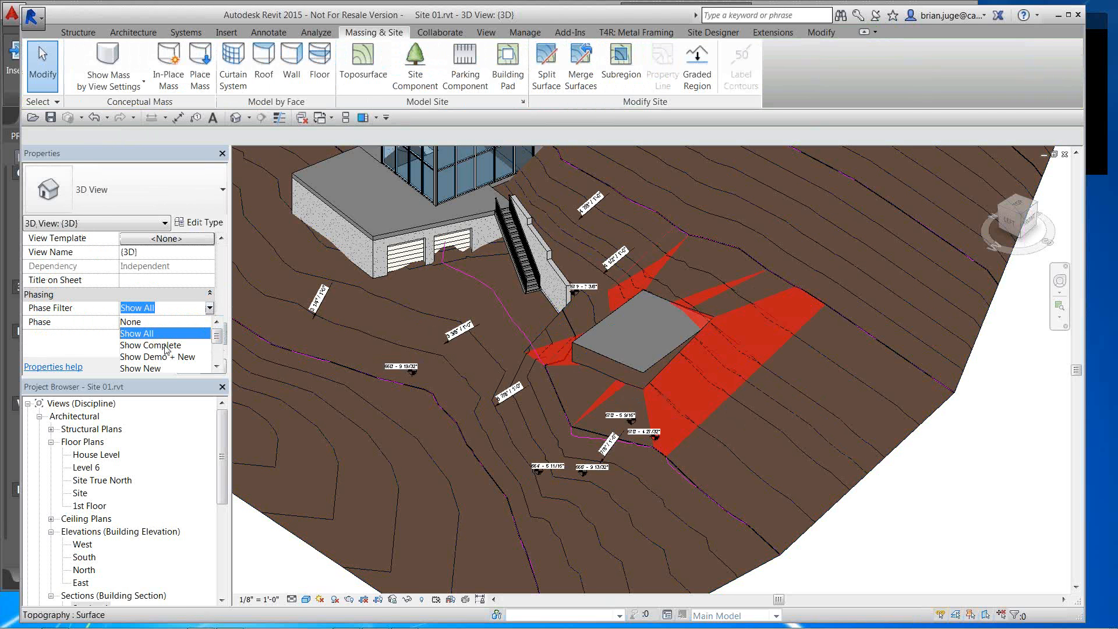
left_click(152, 343)
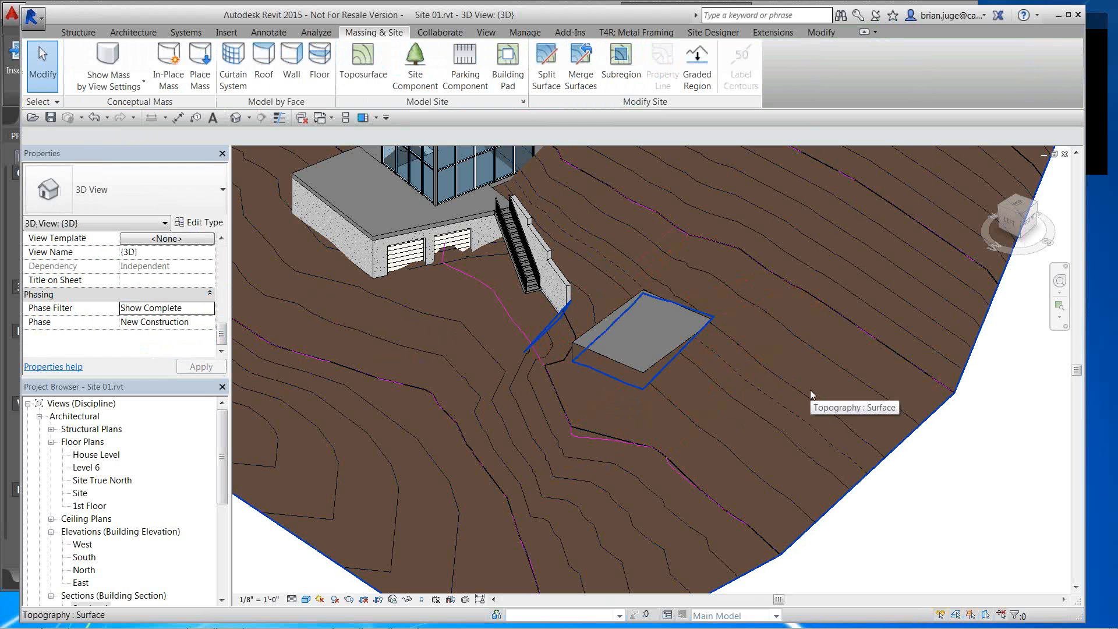
Edit the new toposurface by moving three 670' 0" interior points from the contour below the pad uphill, and finish the surface
left_click(750, 375)
left_click(603, 71)
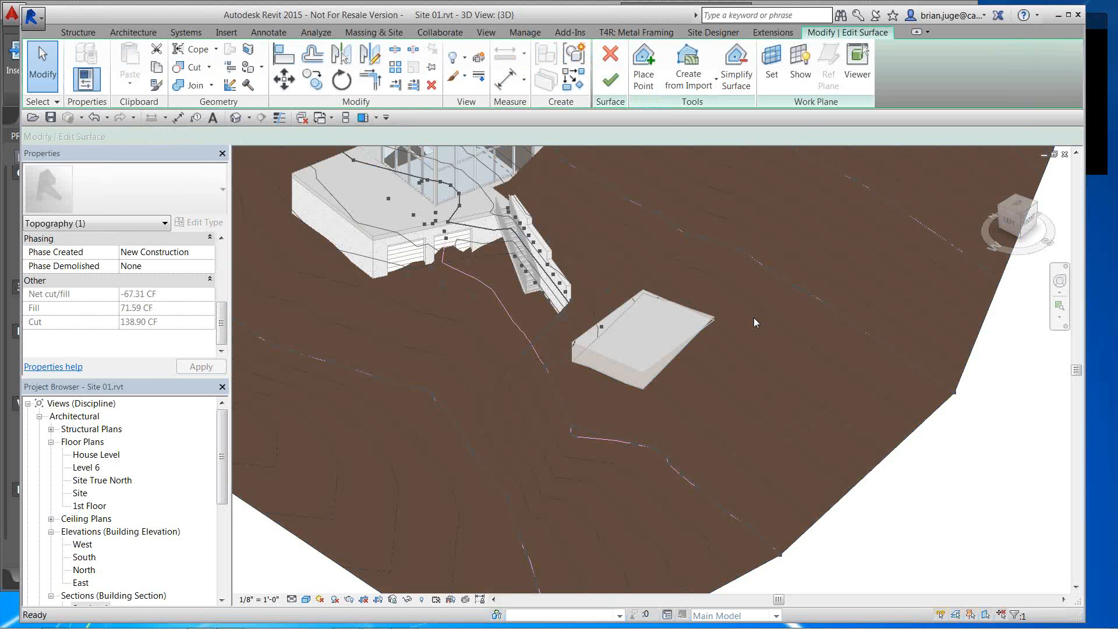
left_click_drag(660, 452, 680, 477)
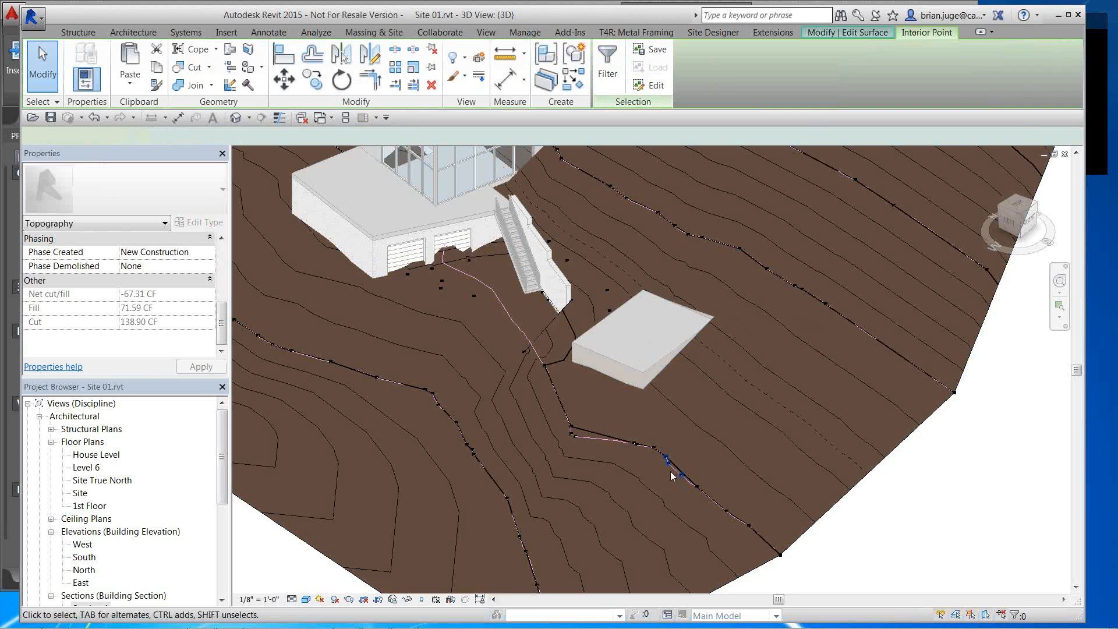
mouse_move(728, 422)
left_mouse_down()
mouse_move(734, 403)
mouse_move(737, 414)
left_mouse_up()
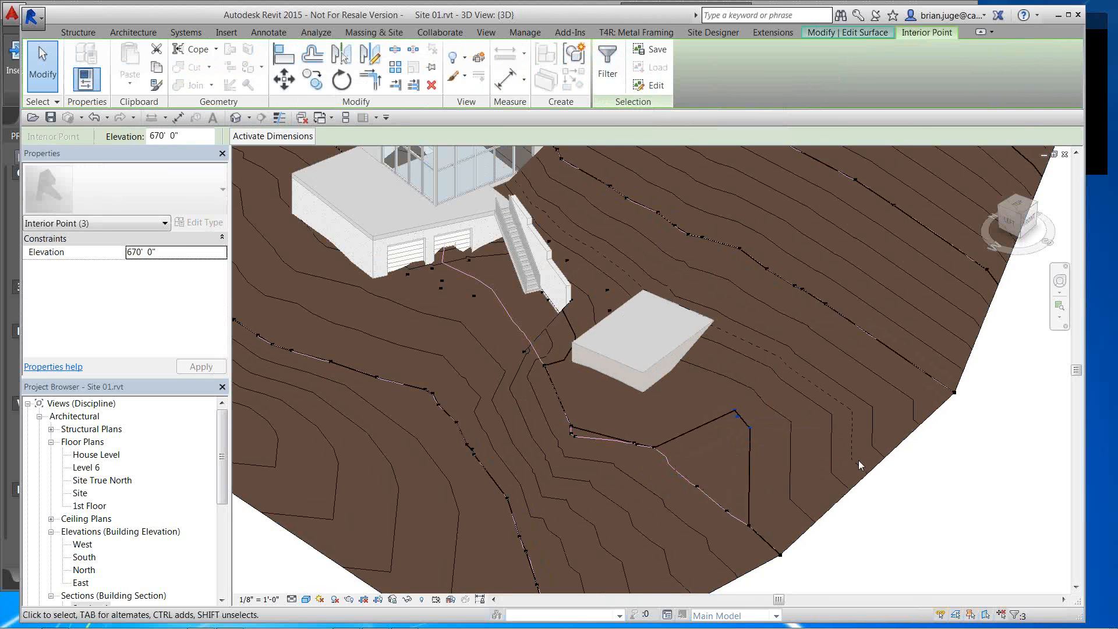
left_click(930, 471)
left_click(606, 75)
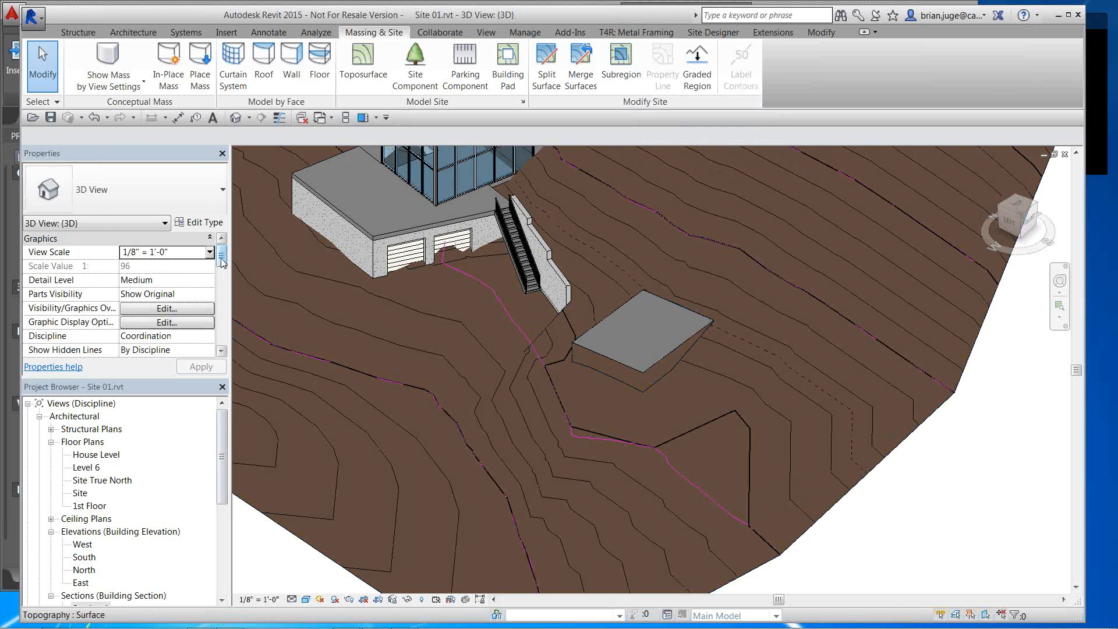
Set the 3D view's phase filter back to Show All
scroll(221, 344, "down", 10)
left_click(198, 307)
left_click(209, 307)
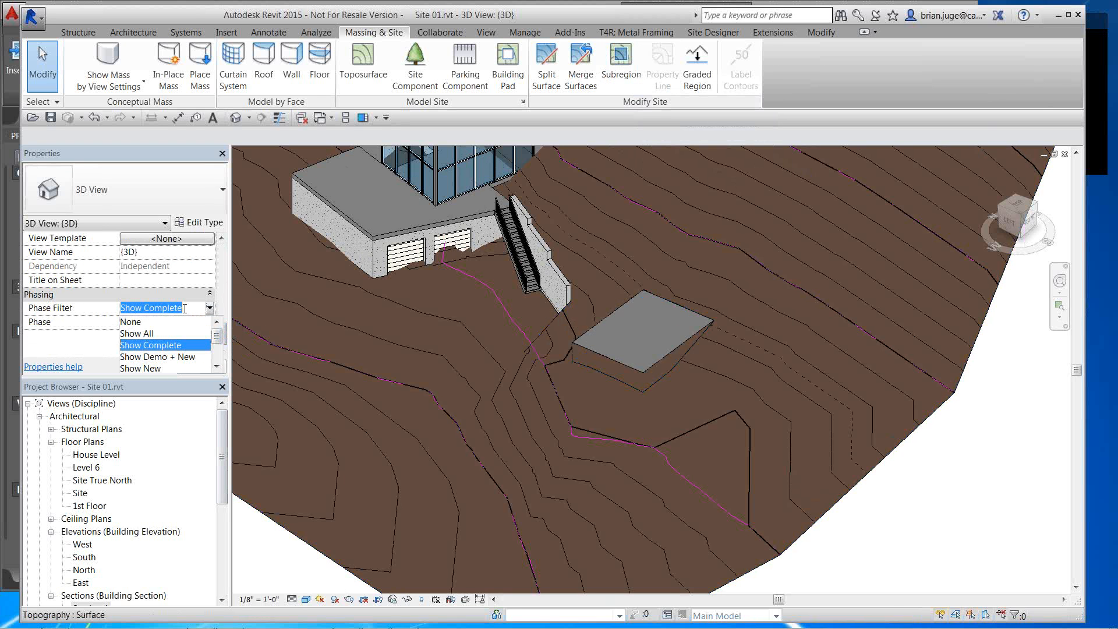
left_click(149, 334)
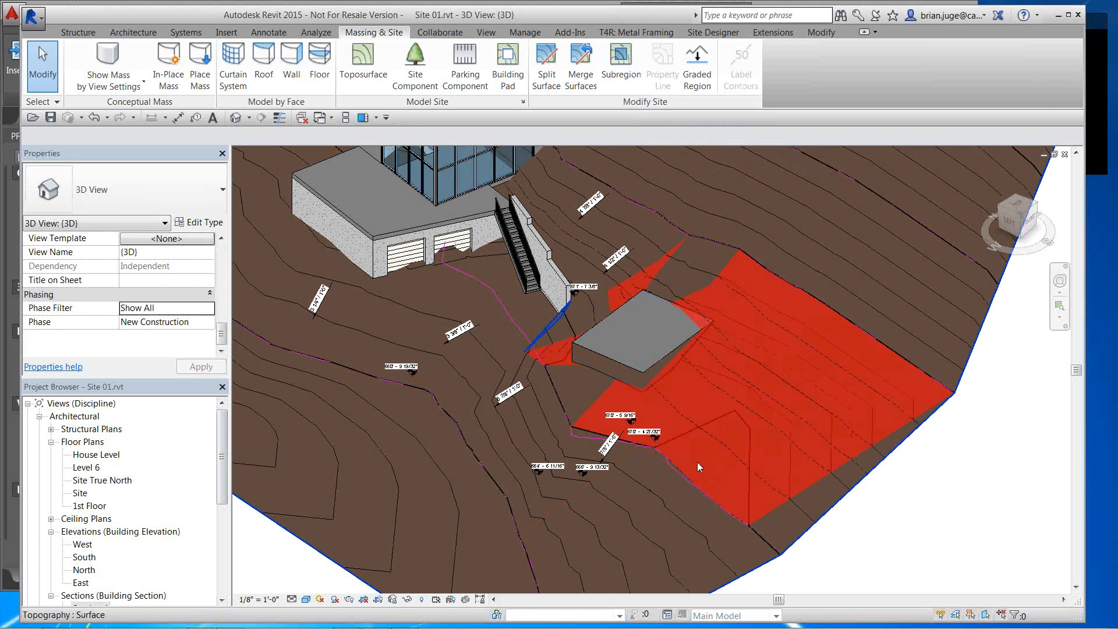
Select the new toposurface and read its net cut/fill, fill and cut volumes
left_click(798, 391)
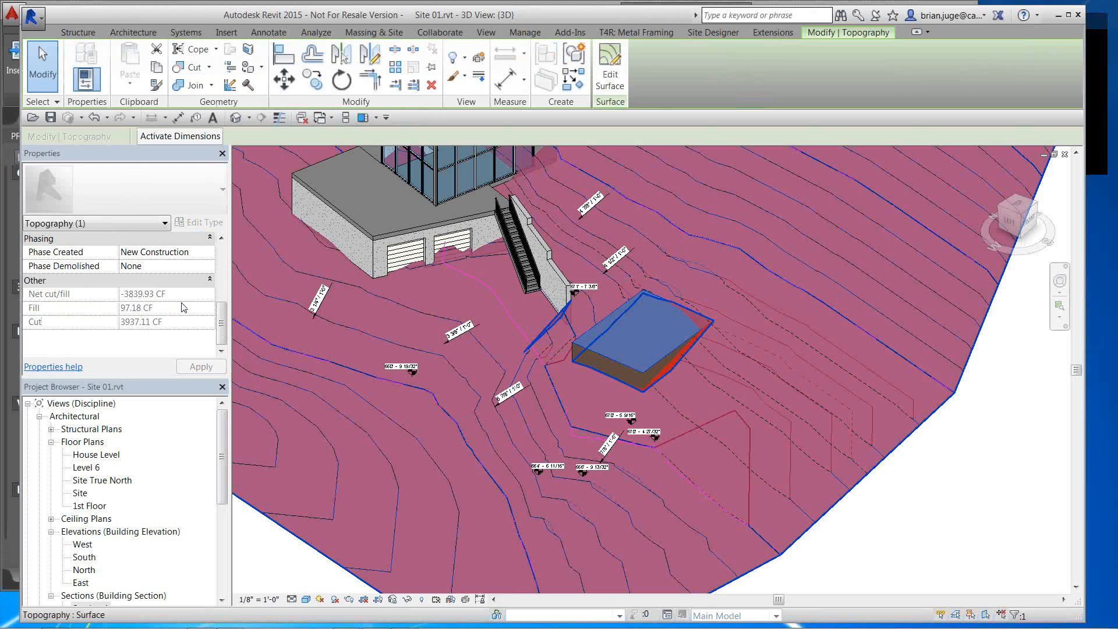
left_click(881, 464)
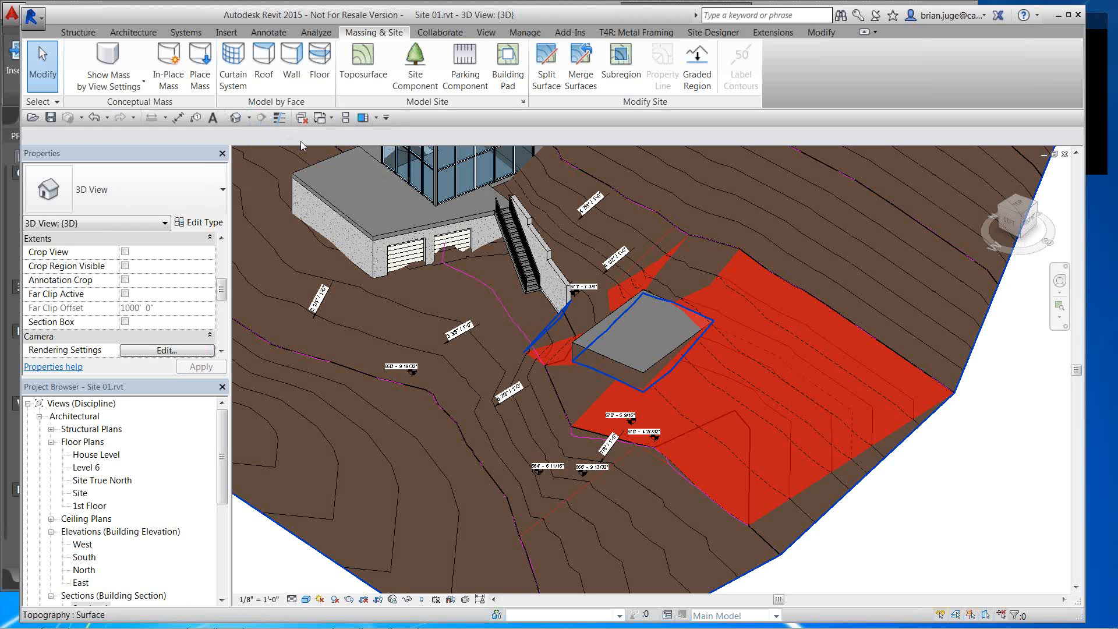
left_click(422, 600)
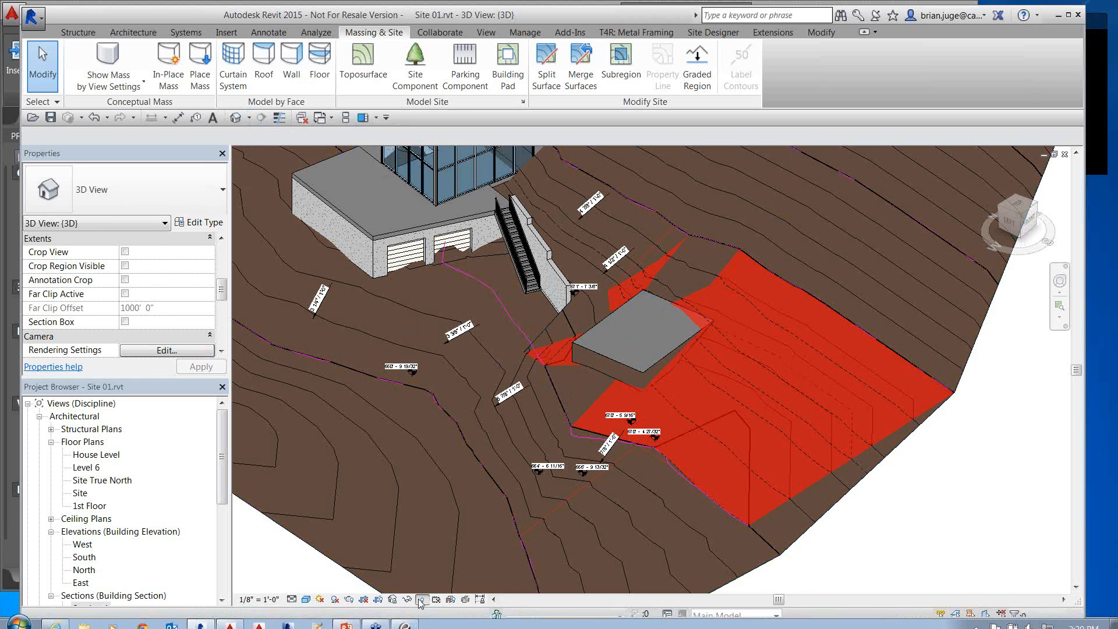
Reveal the hidden elements in the 3D view and inspect the project base point's coordinates relative to the imported site drawing
middle_click_drag(492, 566, 529, 252)
scroll(635, 405, "up", 4)
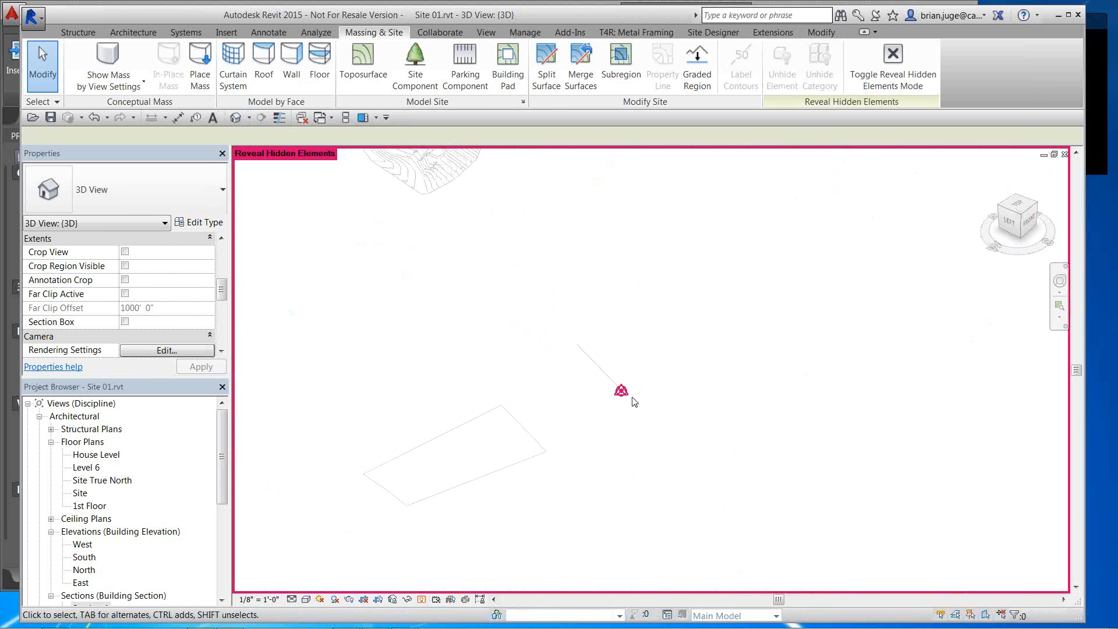
left_click(610, 382)
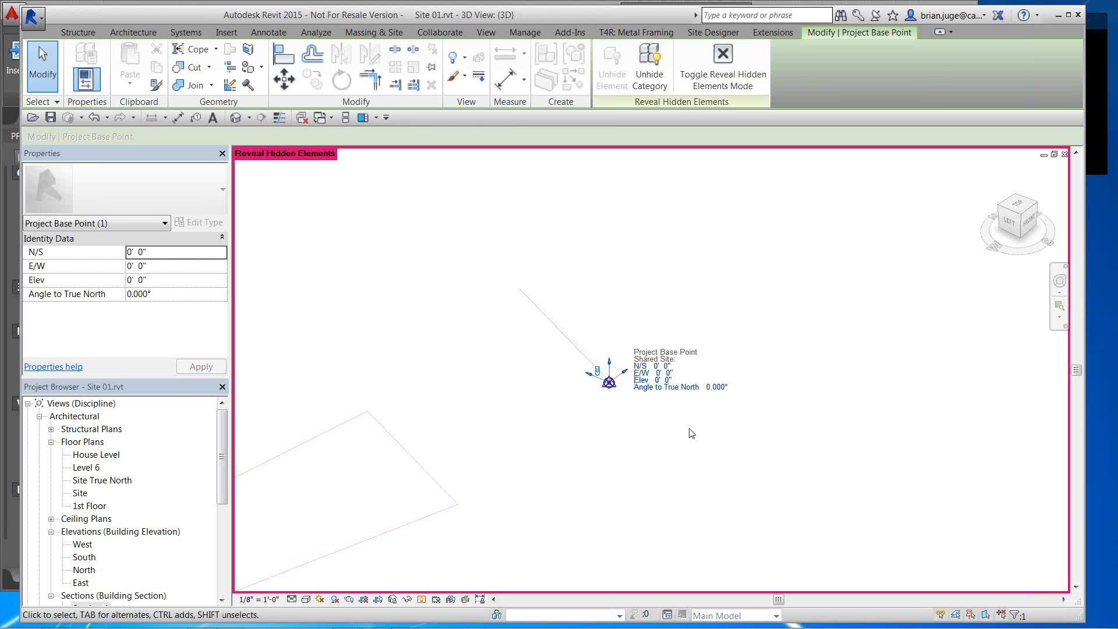
left_click(708, 444)
scroll(711, 444, "down", 3)
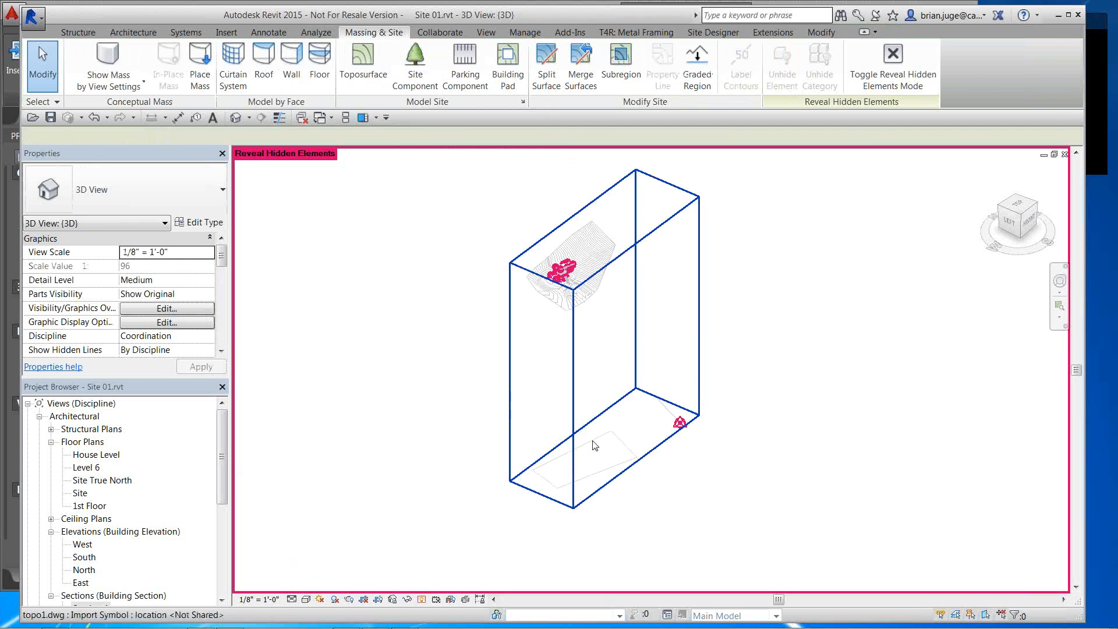
Switch to the topo1 drawing in AutoCAD and view its full extents with the survey and the origin
mouse_move(213, 627)
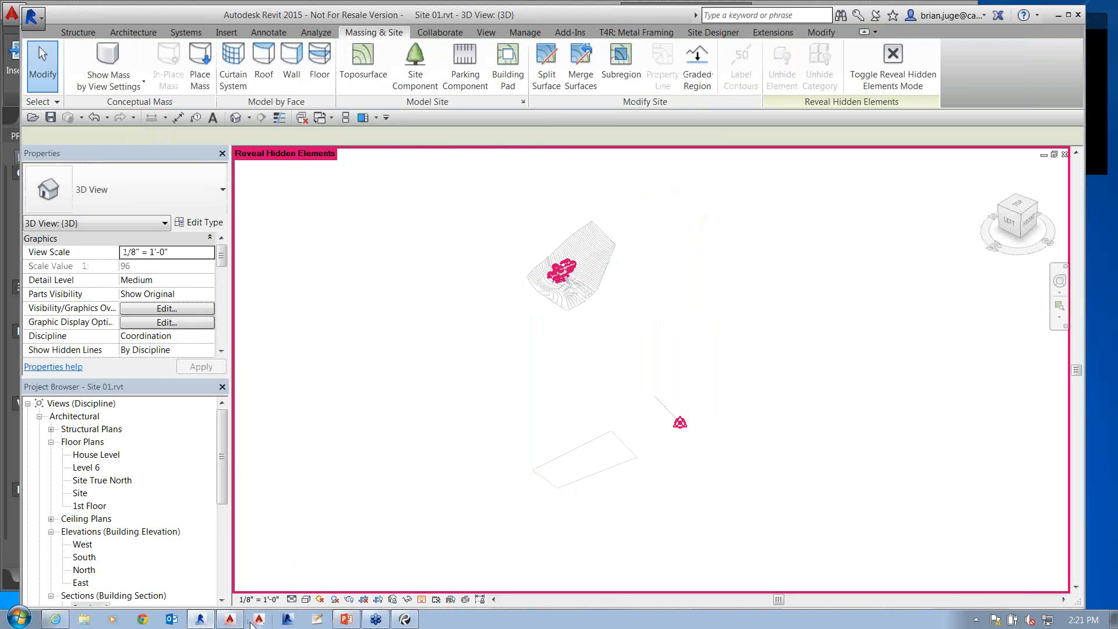
mouse_move(252, 623)
left_click(425, 600)
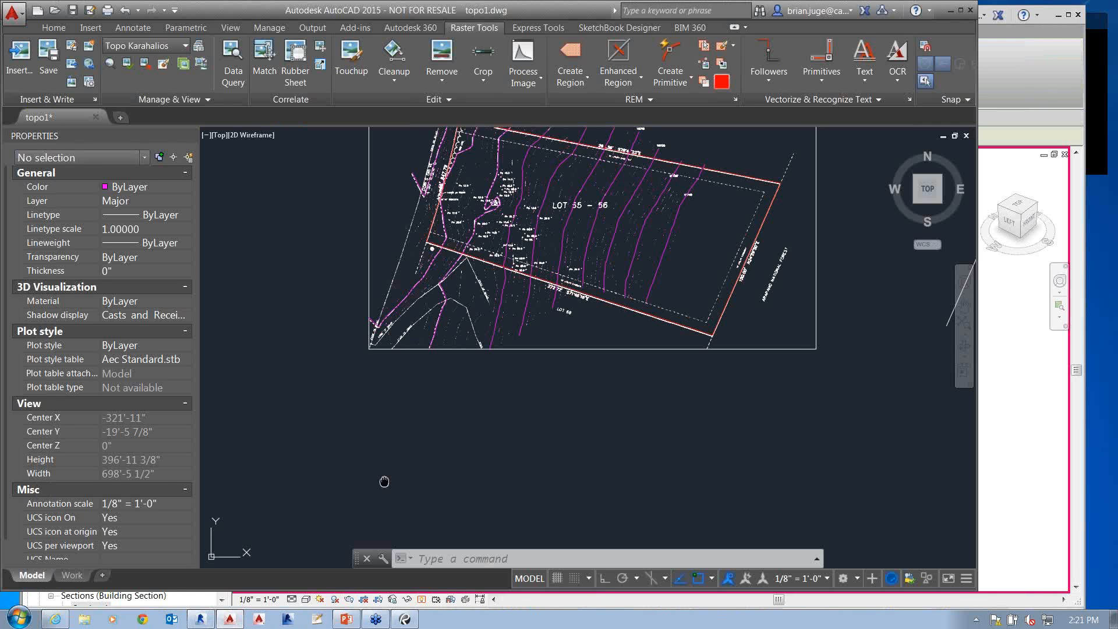
scroll(578, 358, "down", 10)
type("ZOOM")
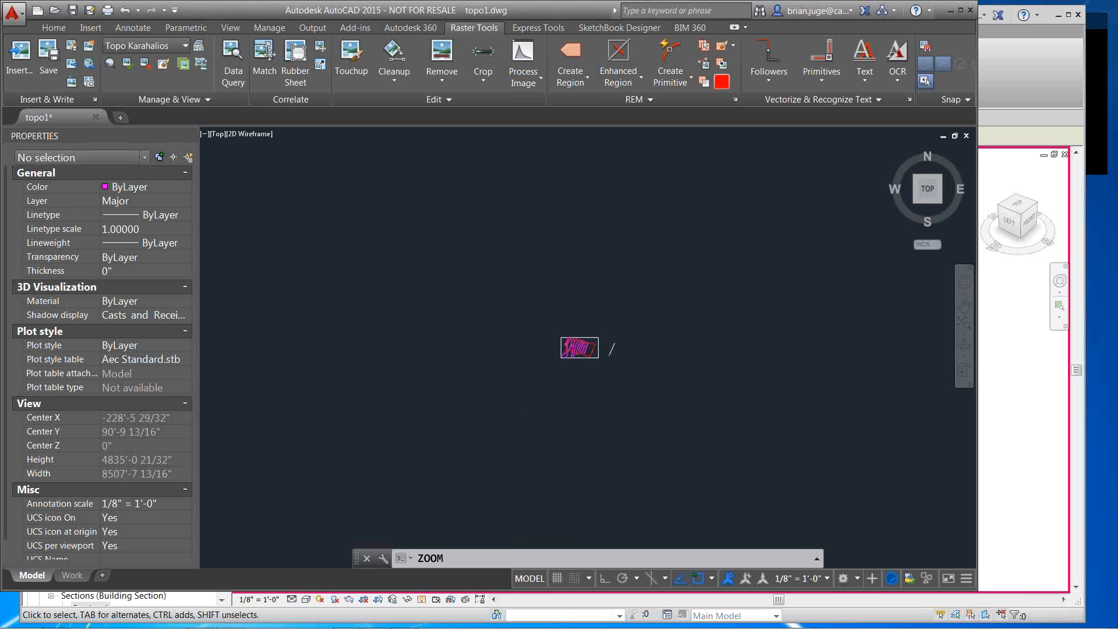
scroll(612, 369, "down", 10)
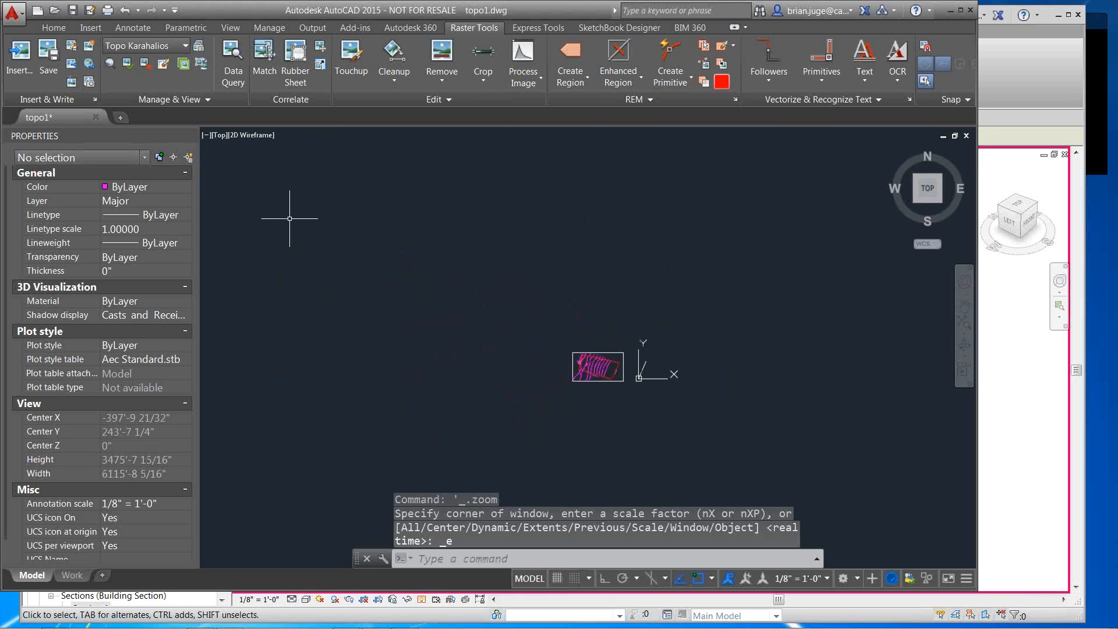
Draw a closed four-sided outline with the Line command in the empty area northeast of the survey
type("LINE")
key("Return")
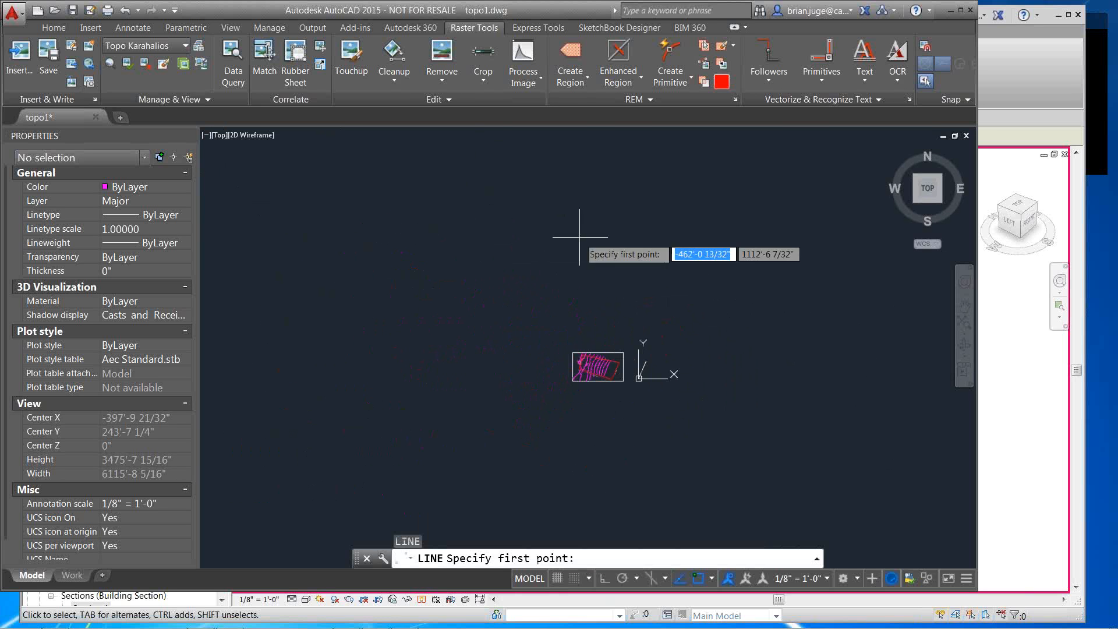
left_click(741, 145)
left_click(806, 152)
left_click(835, 183)
left_click(788, 183)
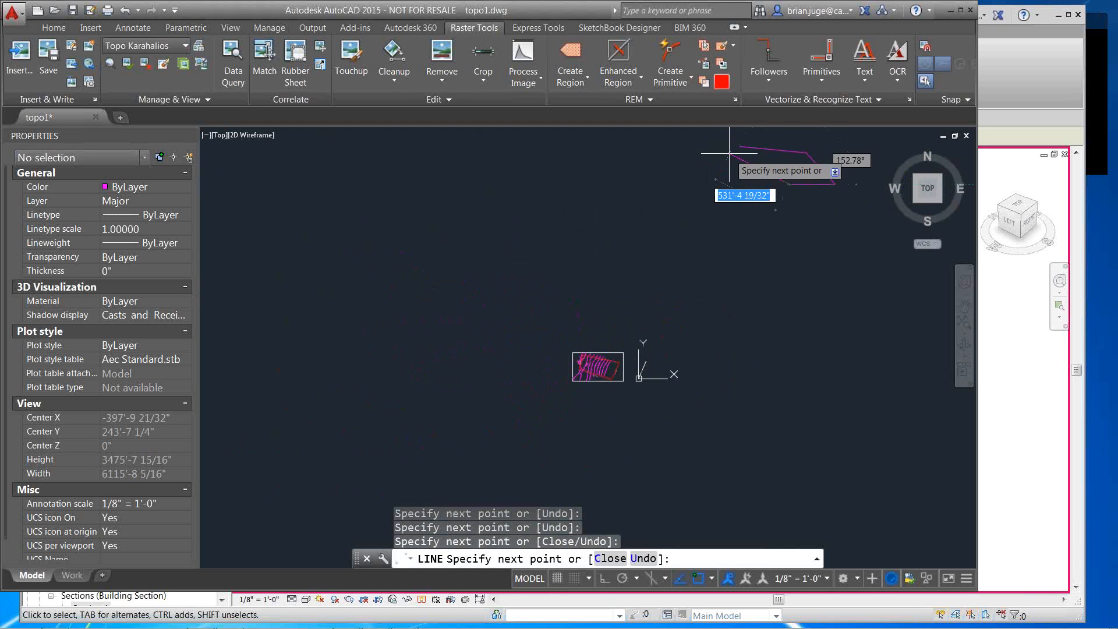
left_click(740, 146)
key("Escape")
key("Escape")
key("Escape")
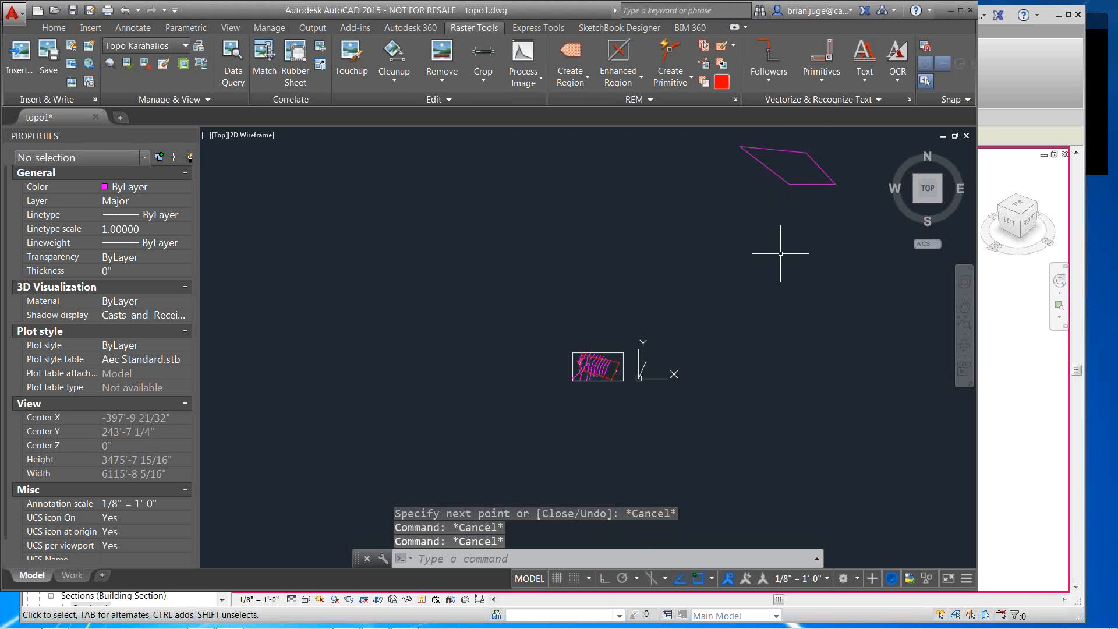
left_click(856, 211)
key("Escape")
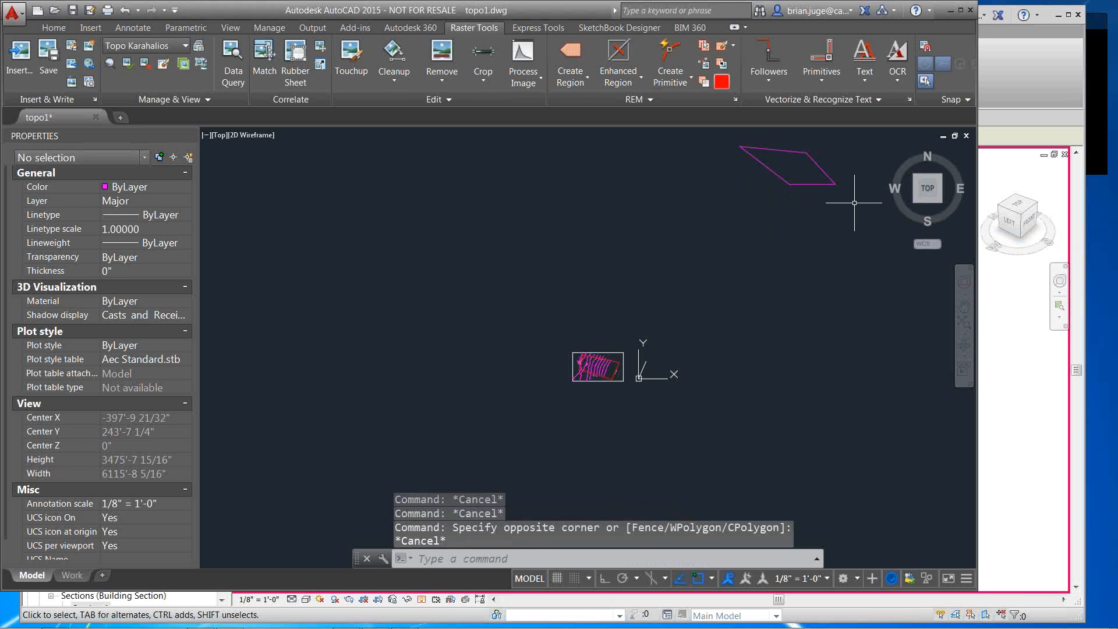
Move all four lines of the outline so that its lower-left corner lands on the drawing's origin
type("M")
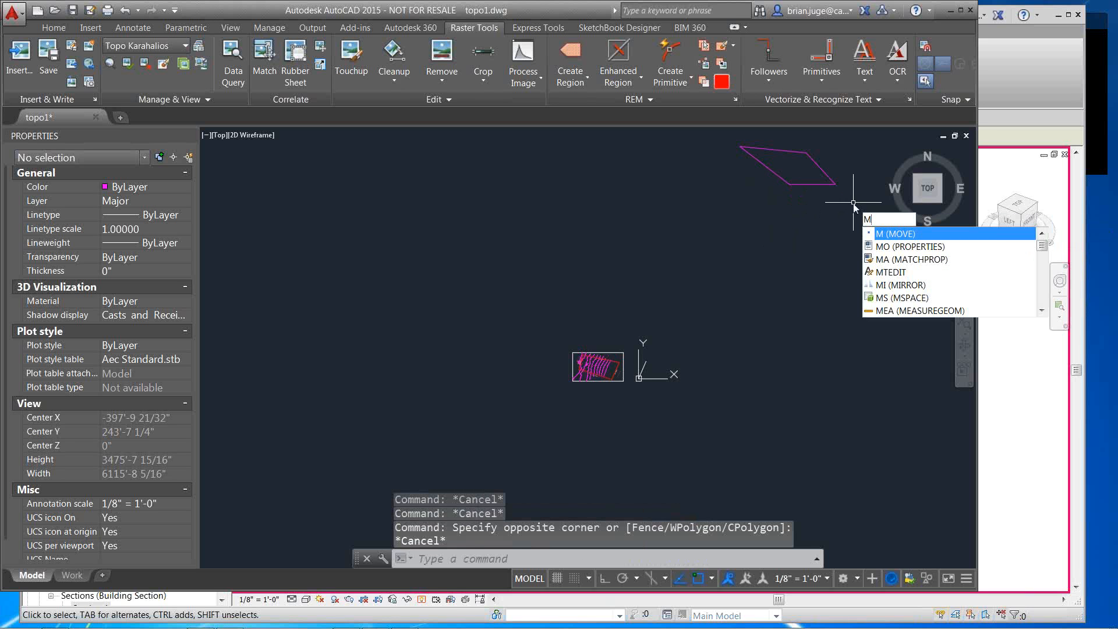
key("Return")
left_click(854, 204)
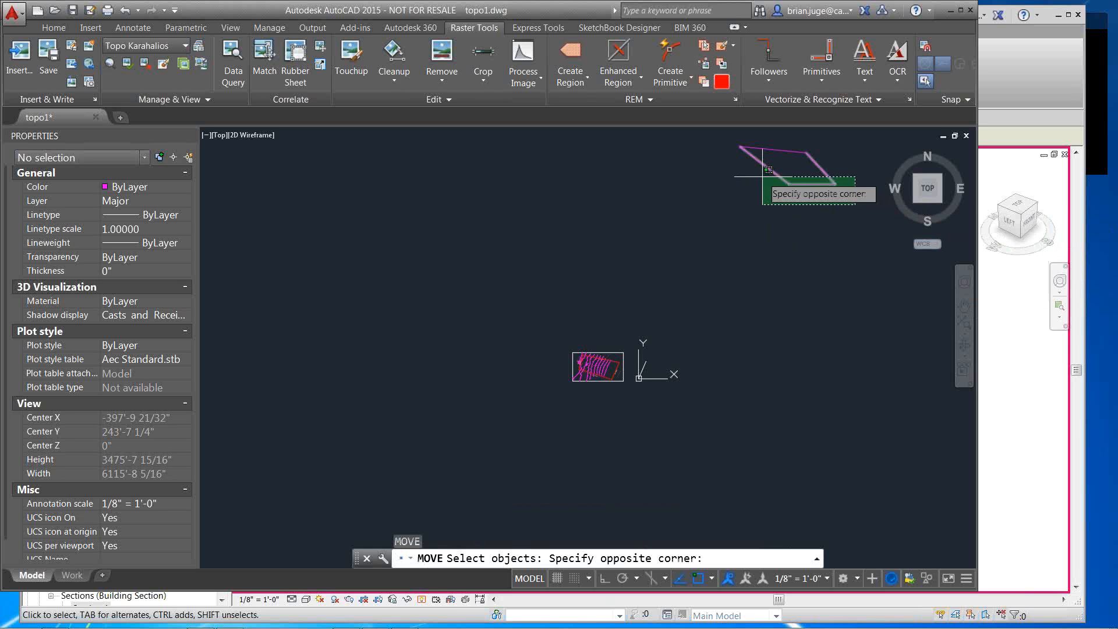
left_click(739, 142)
key("Return")
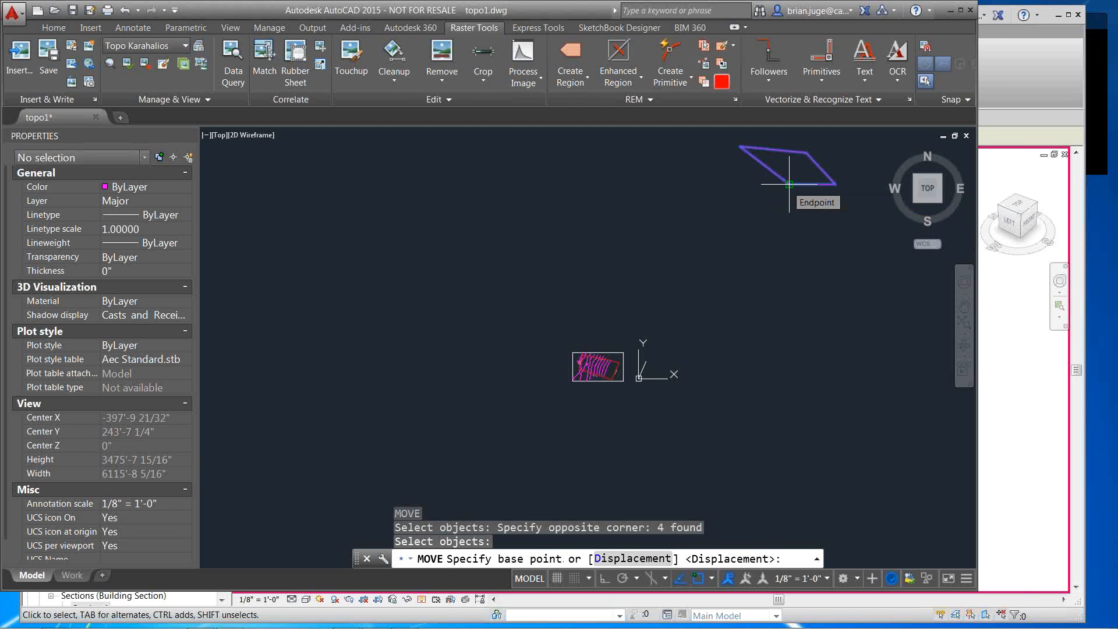
left_click(789, 184)
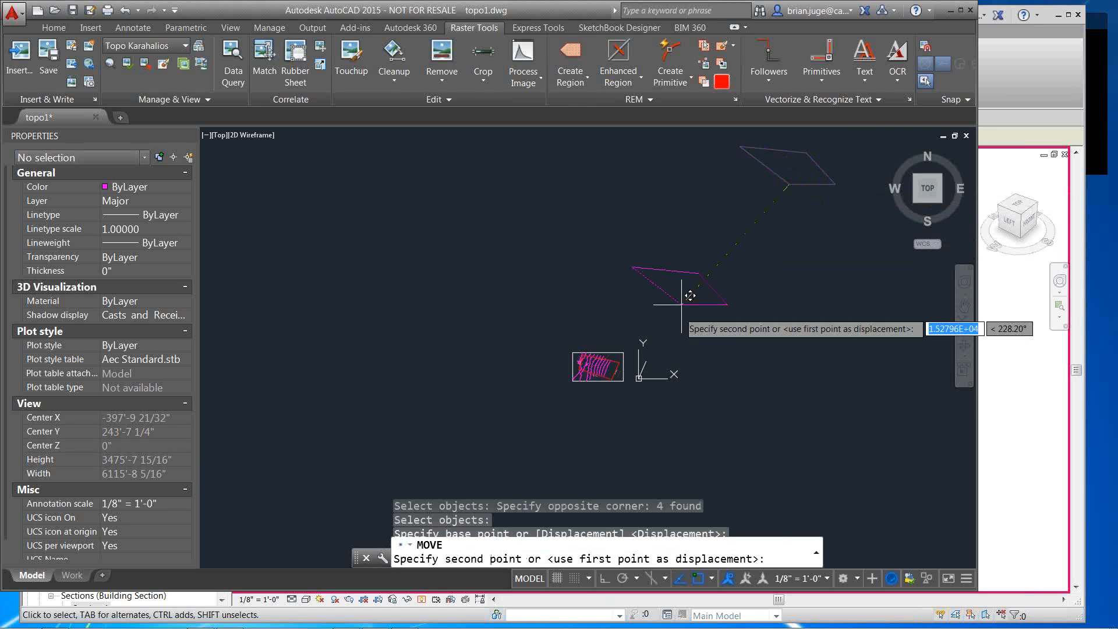
left_click(648, 372)
Examine where the moved outline sits relative to the origin and the lot survey
scroll(740, 378, "up", 5)
scroll(739, 379, "up", 5)
middle_click_drag(791, 424, 882, 460)
middle_click_drag(700, 352, 923, 551)
middle_click_drag(618, 347, 822, 408)
scroll(818, 408, "down", 8)
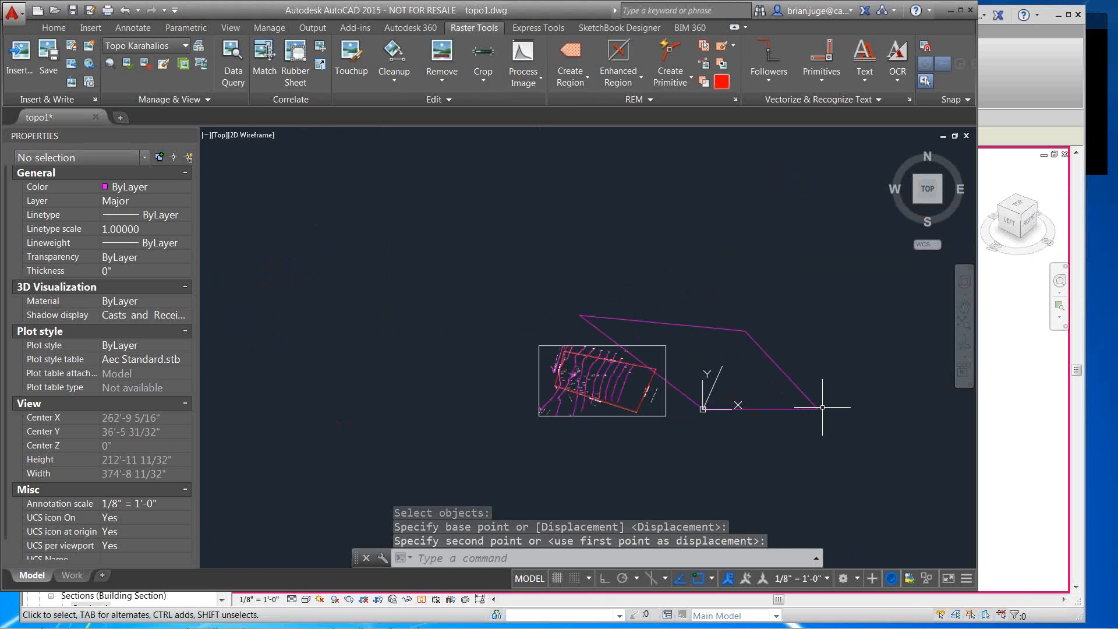
scroll(806, 409, "up", 6)
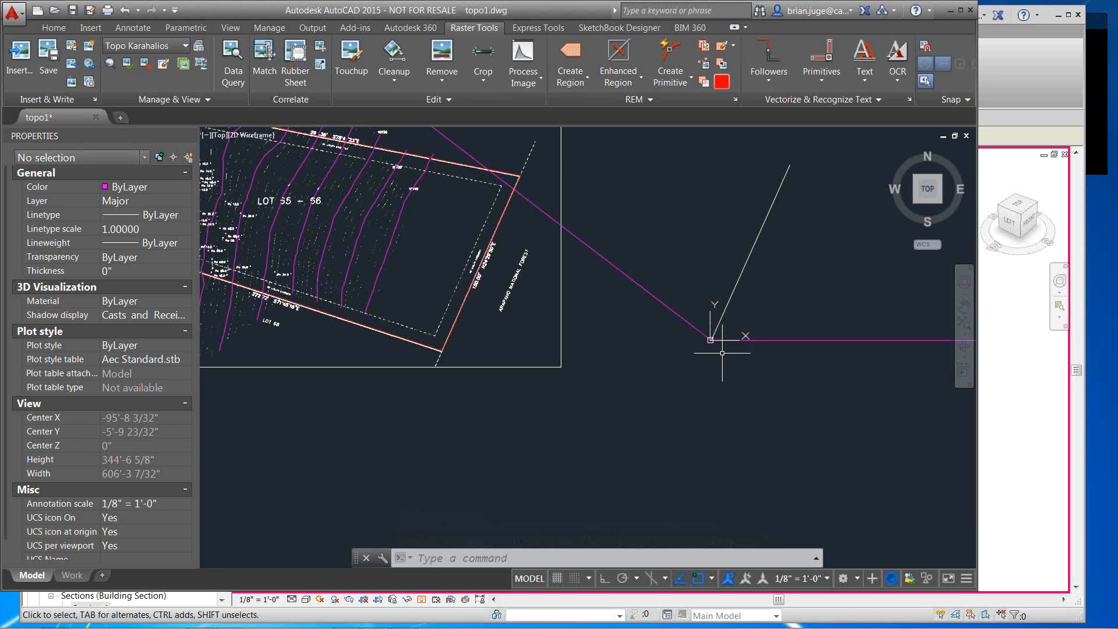
scroll(715, 361, "down", 10)
key("Escape")
key("Escape")
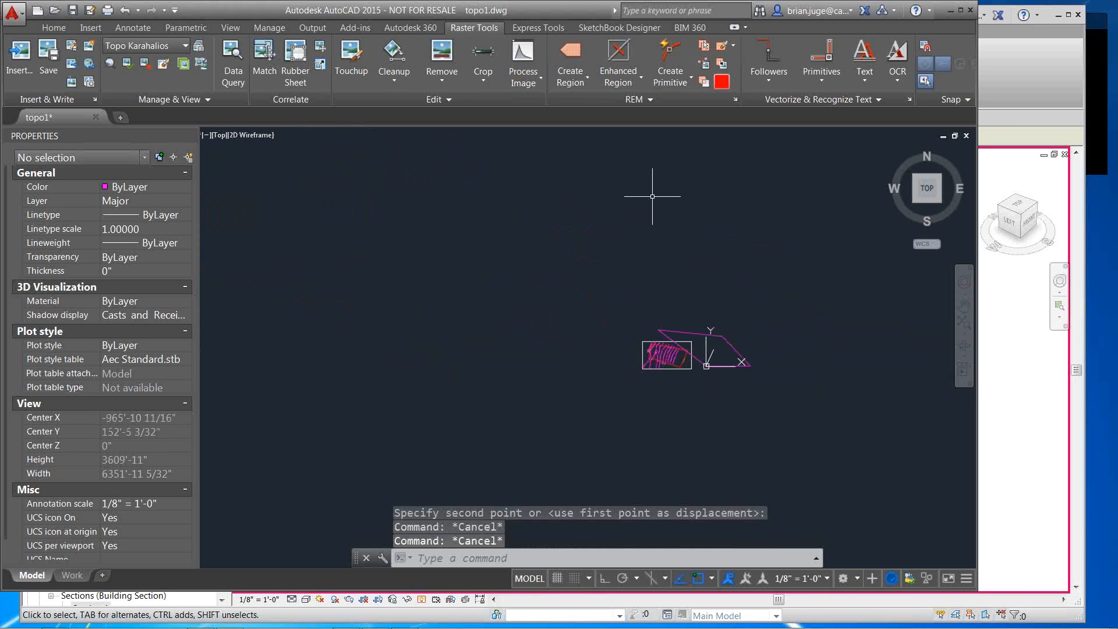
Try to draw a line from a free point north of the survey to the coordinates 0,0
type("l")
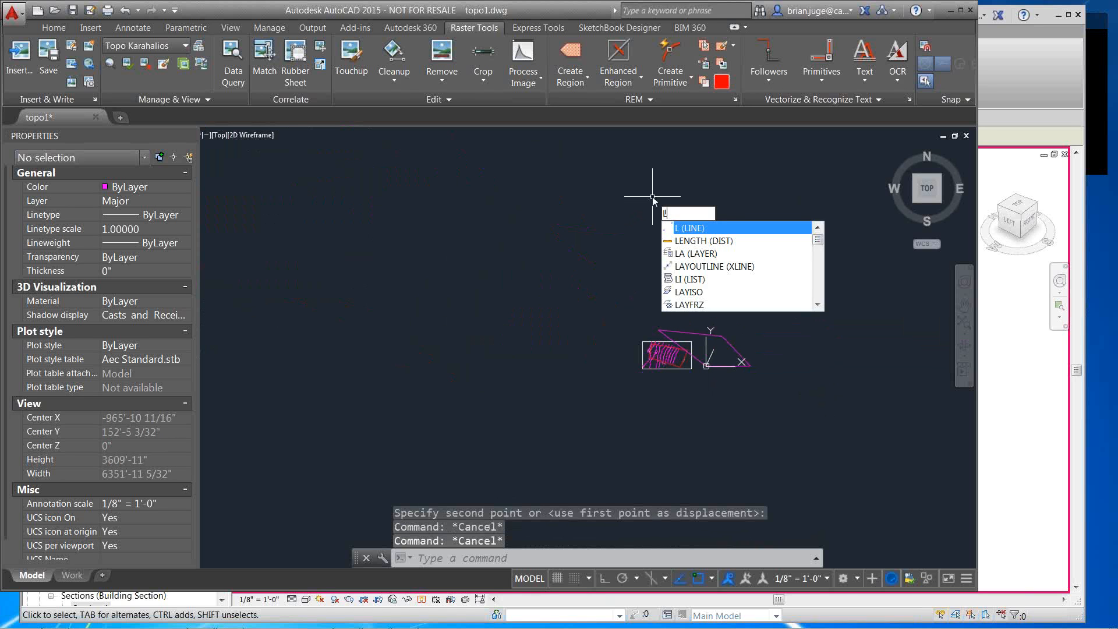
key("Return")
left_click(647, 173)
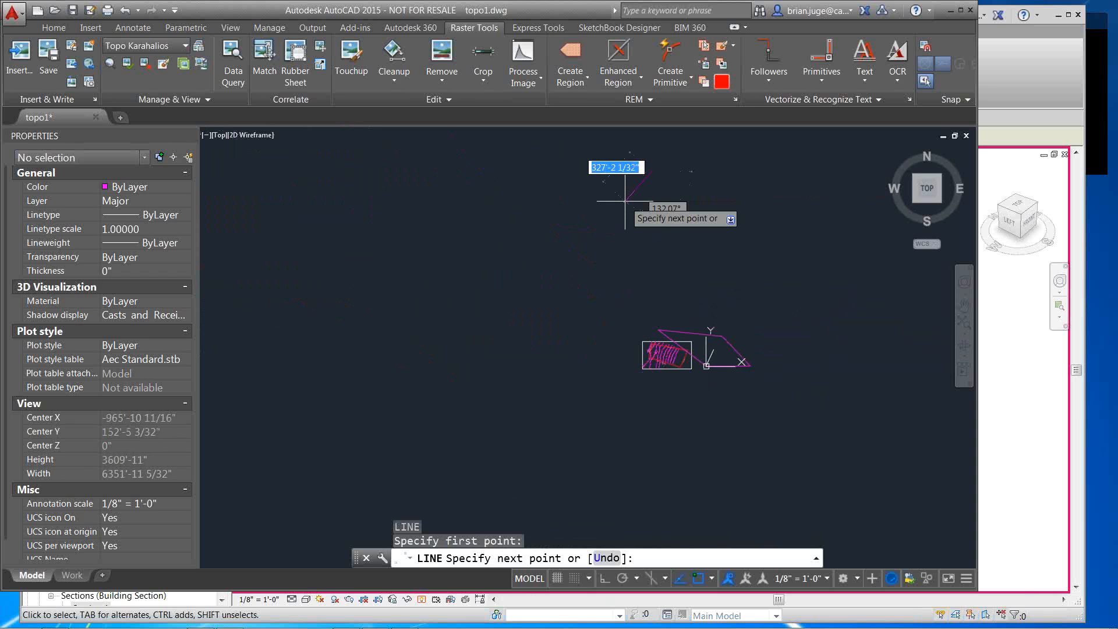
type("0,0")
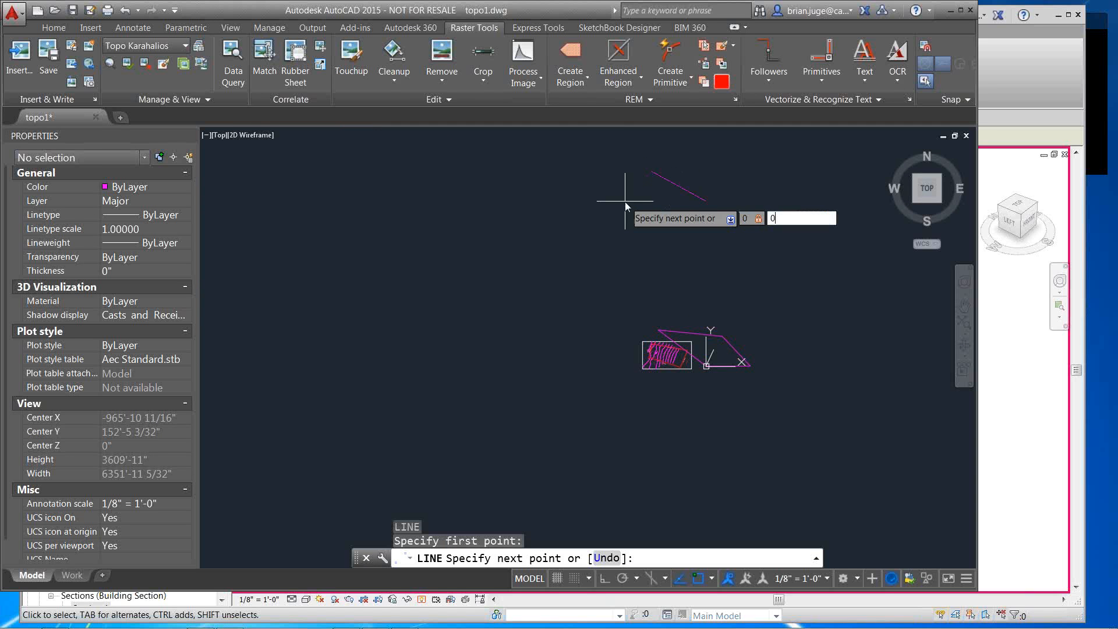
key("Return")
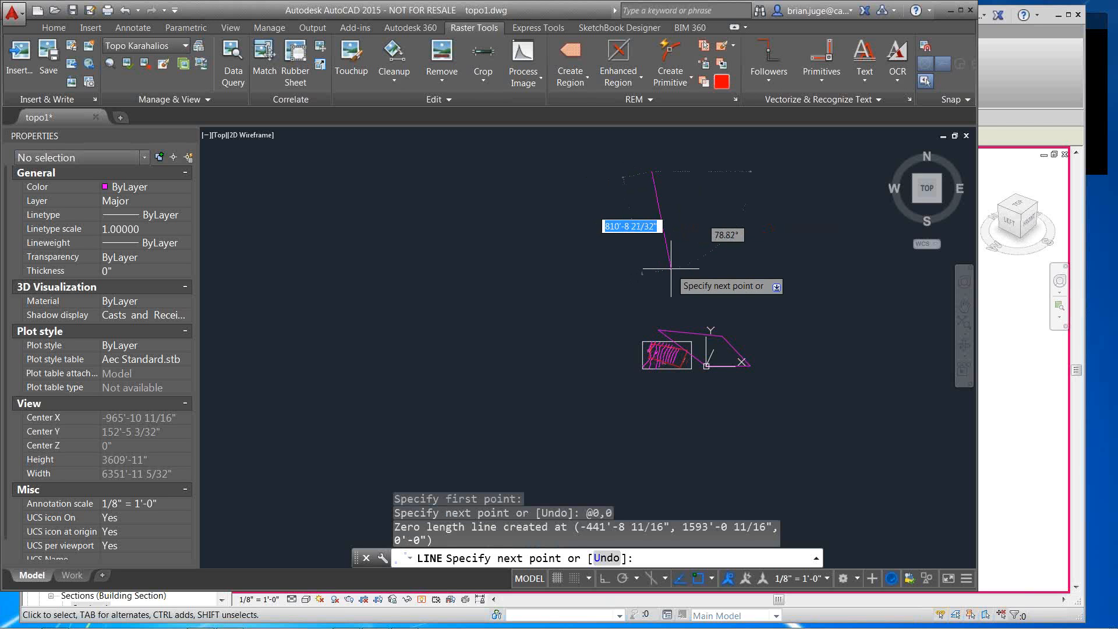
key("Escape")
Try to draw a line from a free point northwest of the survey to the coordinates 0,0,0
type("line")
key("Return")
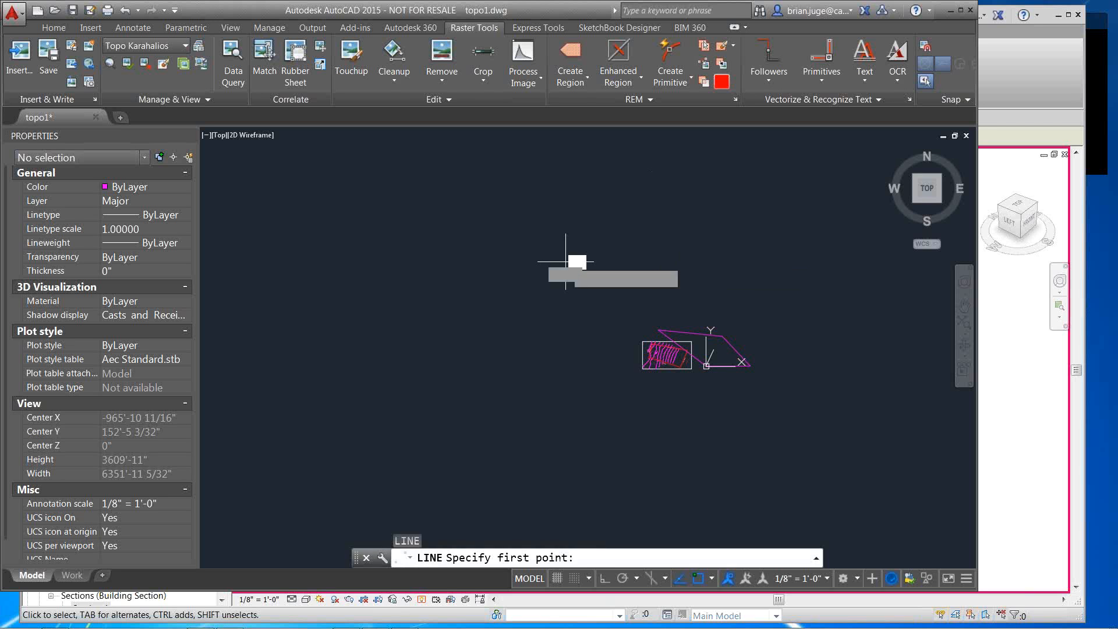
left_click(565, 261)
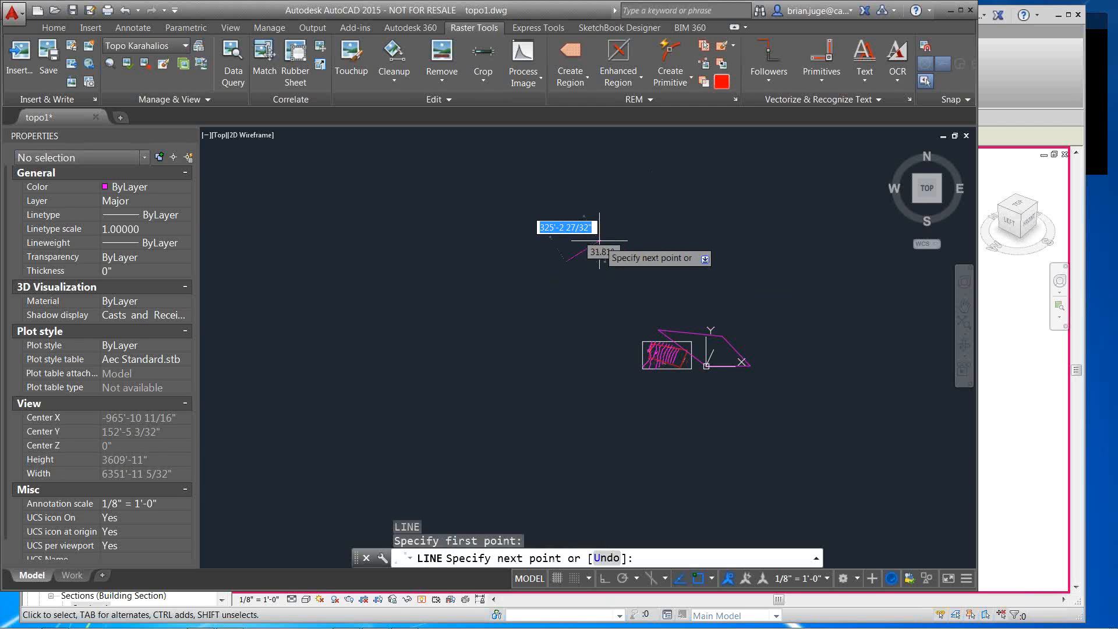
type("0,0")
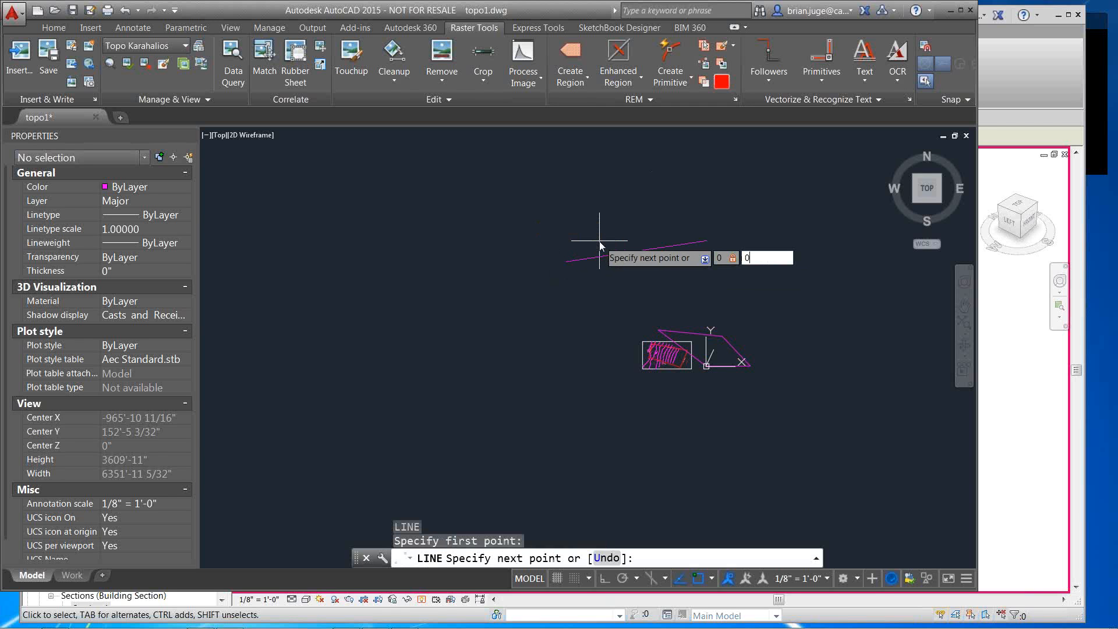
type(",")
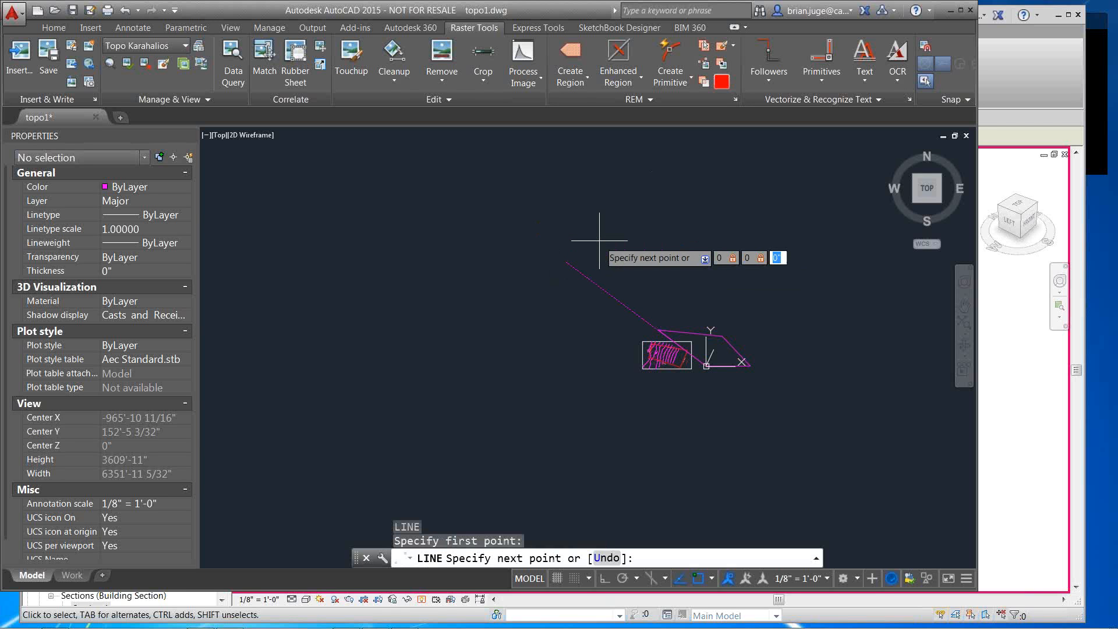
type("0")
key("Return")
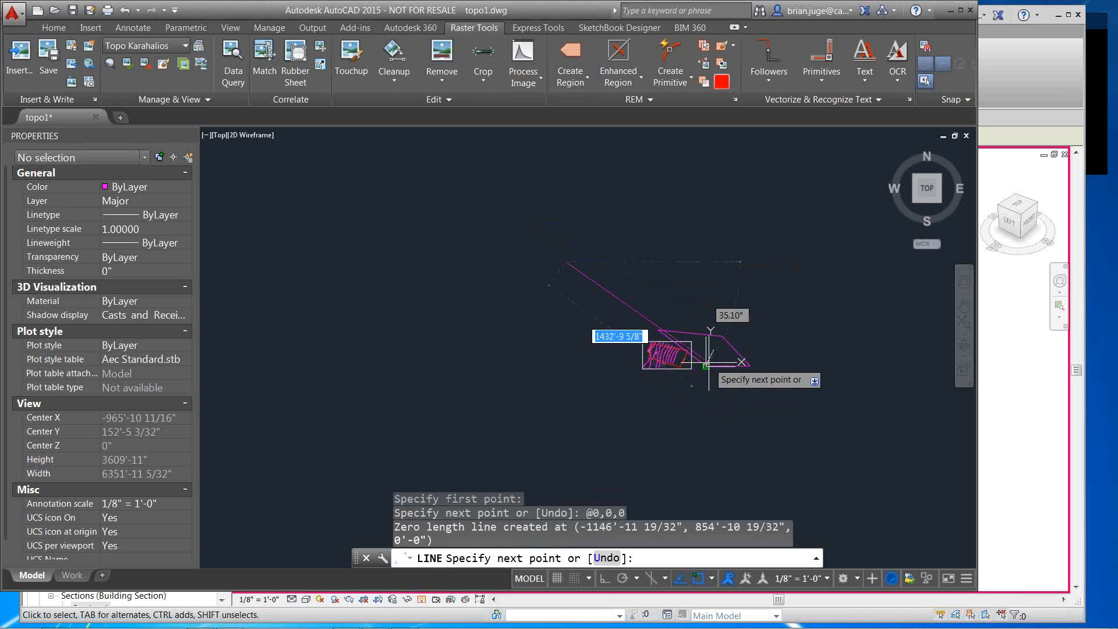
key("Escape")
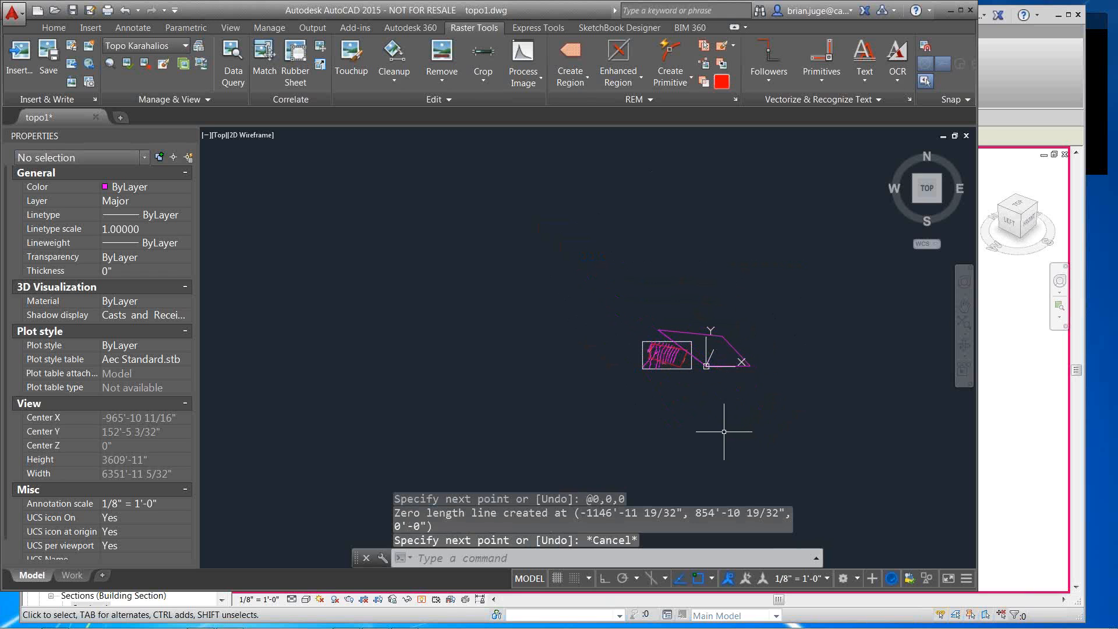
scroll(722, 369, "down", 2)
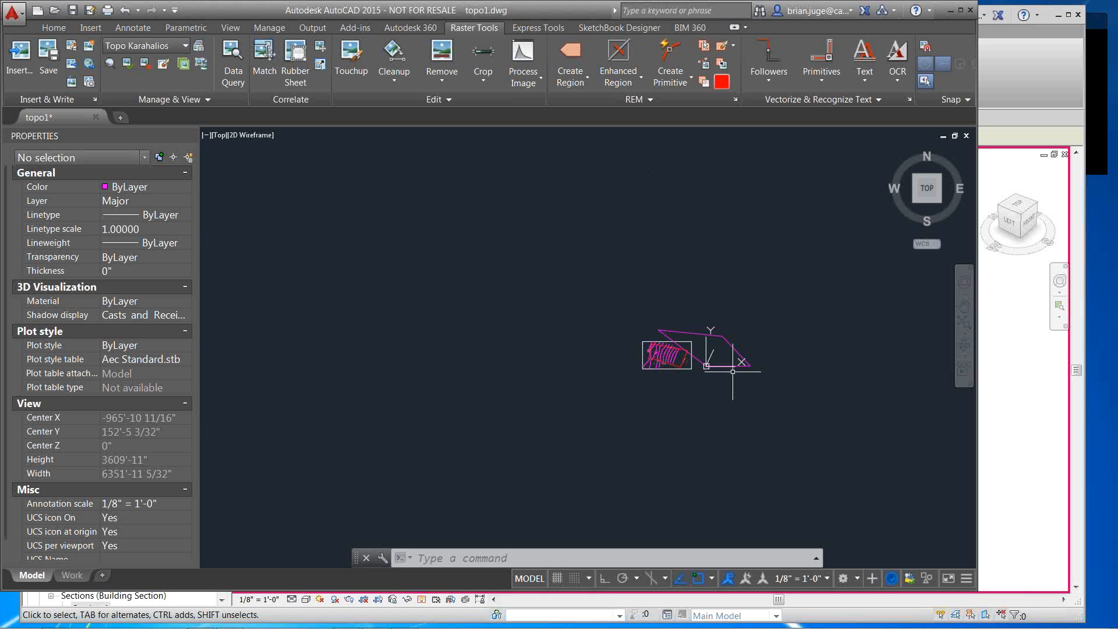
scroll(733, 367, "up", 10)
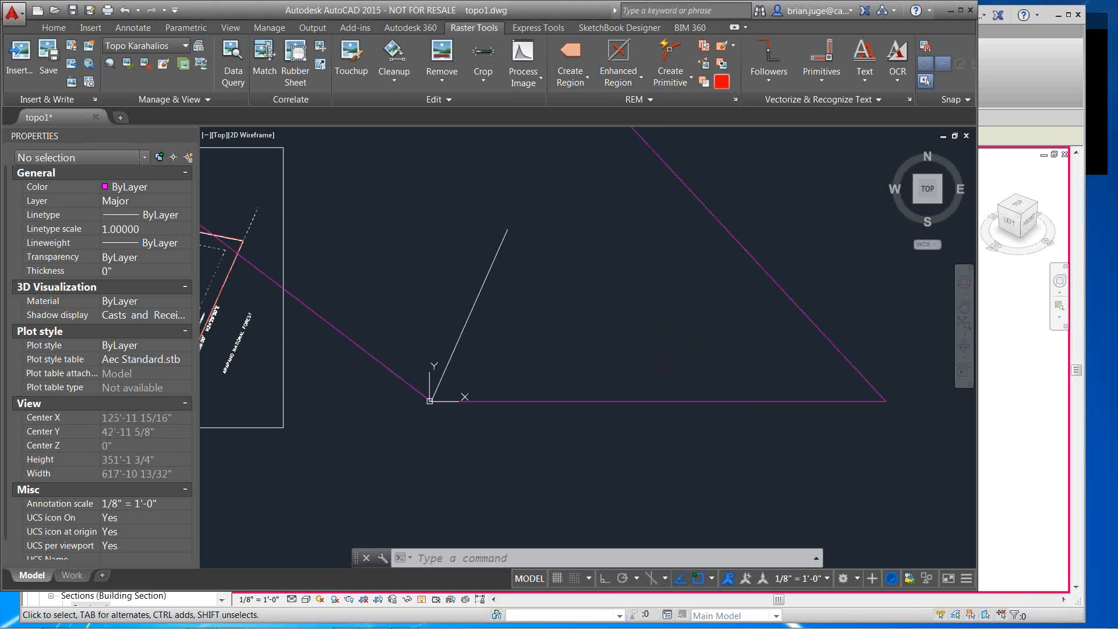
key("Escape")
key("Escape")
key("Escape")
scroll(733, 390, "down", 7)
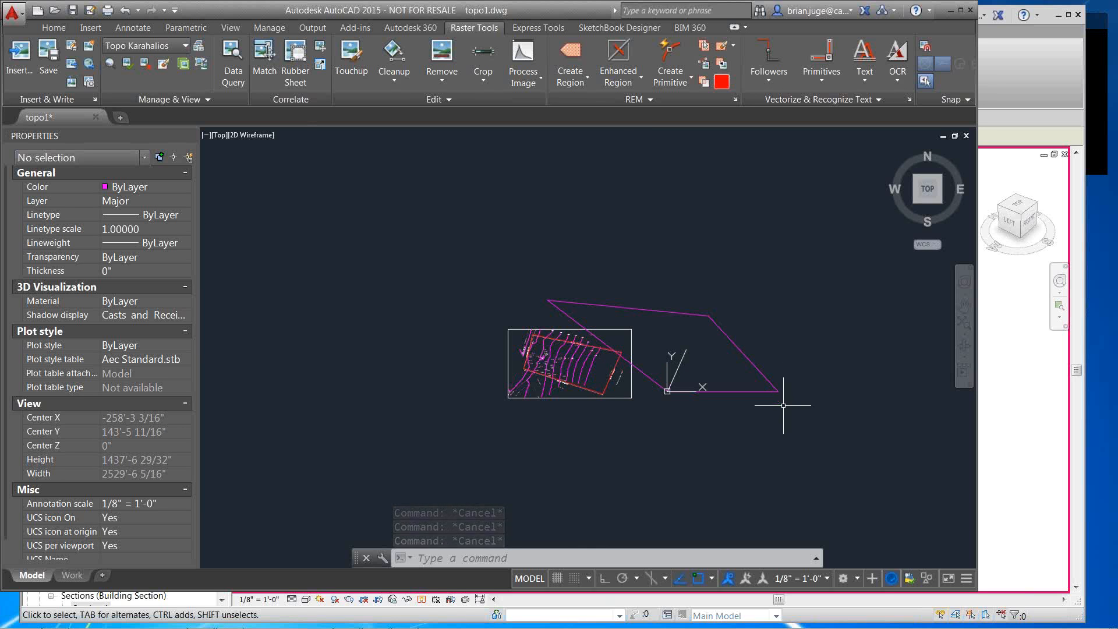
type("e")
key("Return")
left_click(795, 400)
key("Escape")
key("Escape")
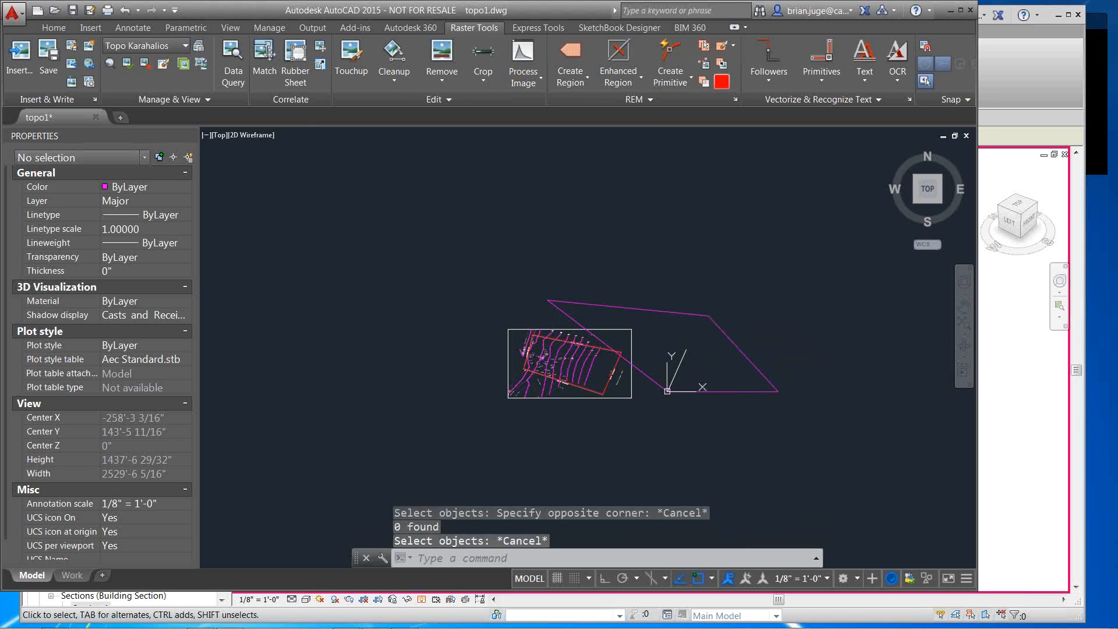
key("Escape")
Look up the available commands containing "origin" and clear the entry
type("OR")
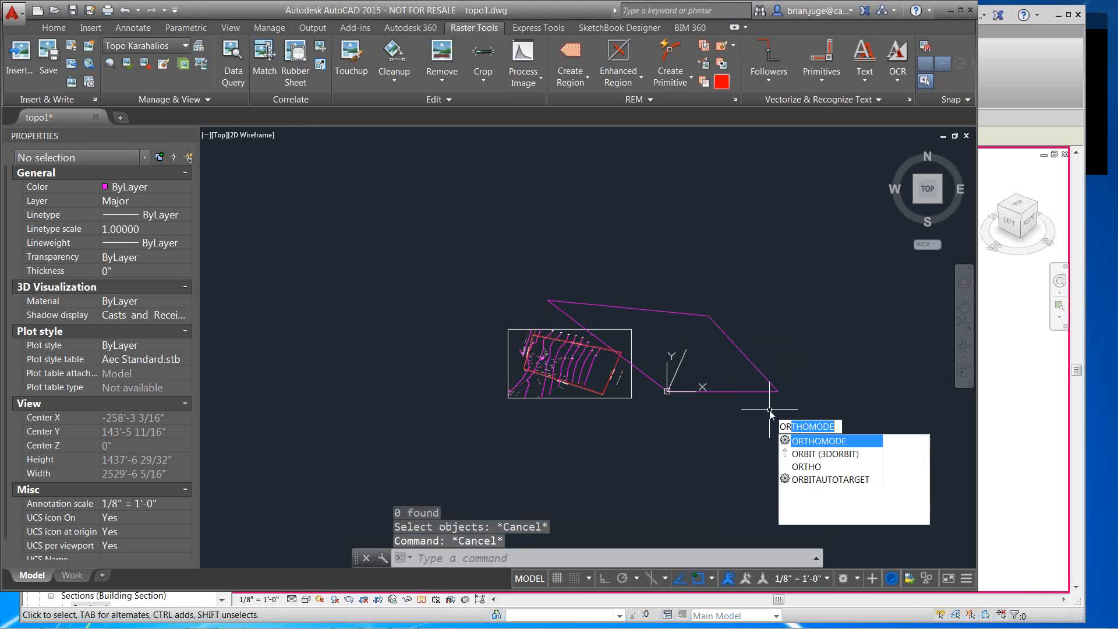
type("igin")
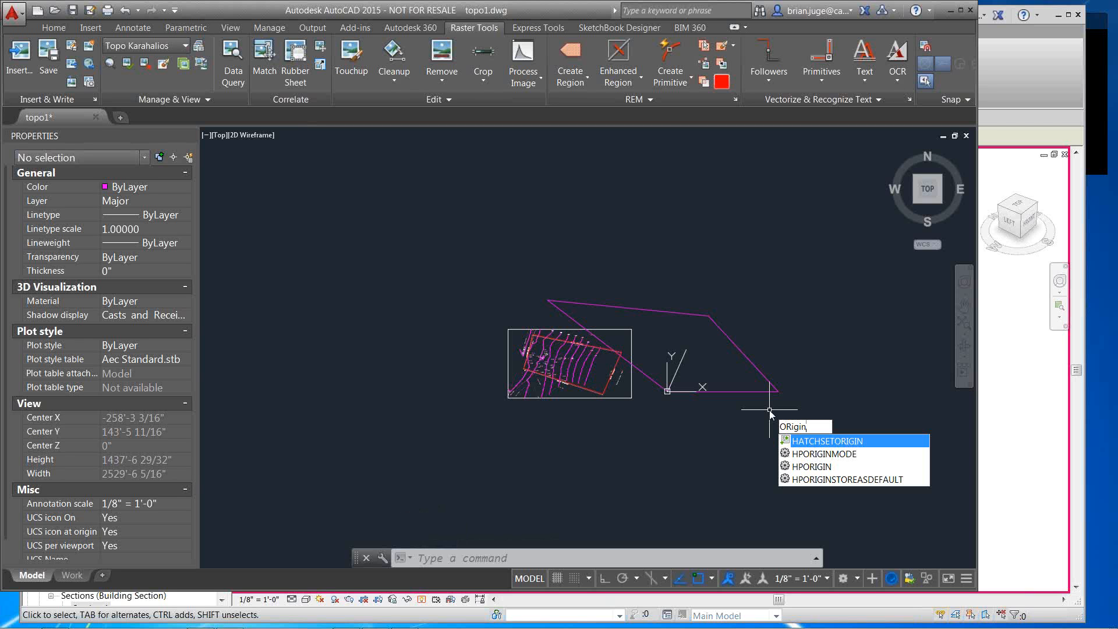
key("BackSpace")
key("BackSpace")
key("BackSpace")
key("BackSpace")
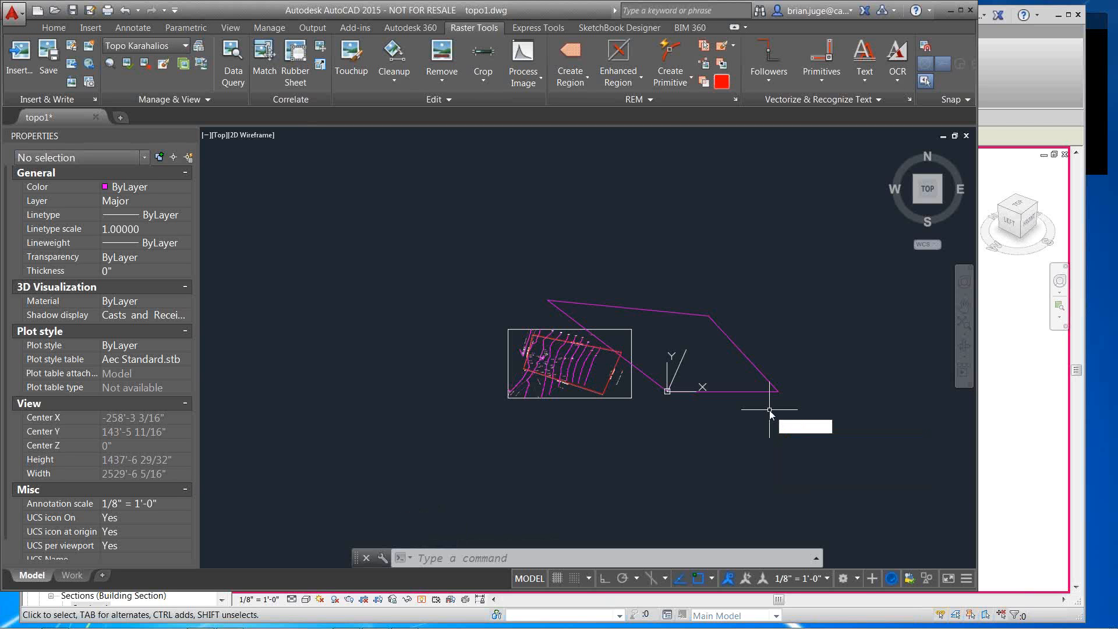
Look up the available UCS commands, including UCSICON, in the drawing's command entry
type("Ucs")
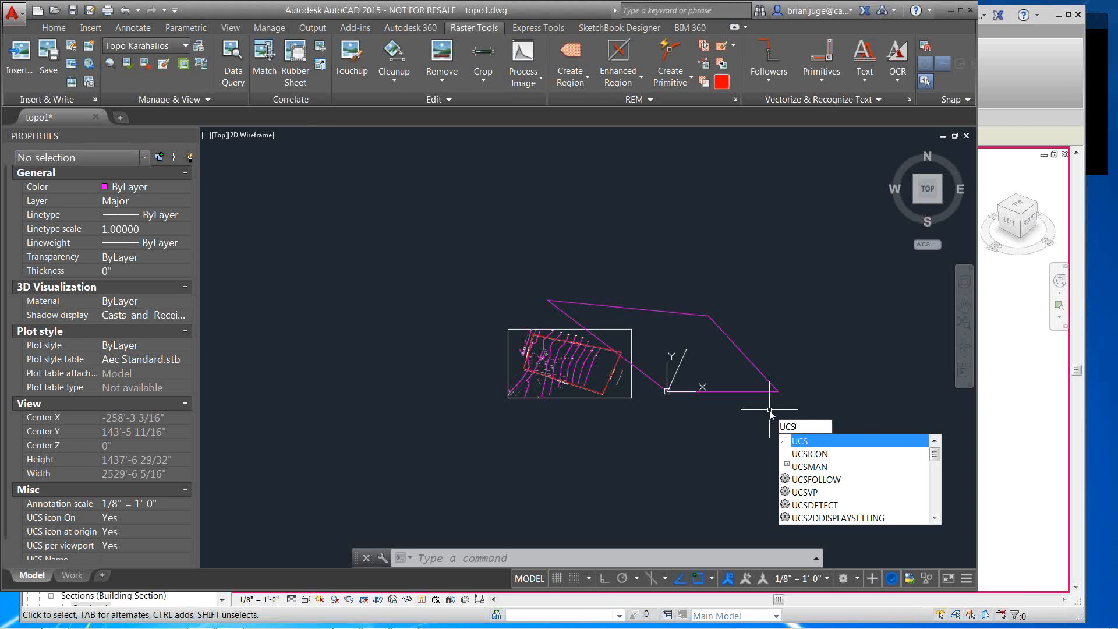
key("Down")
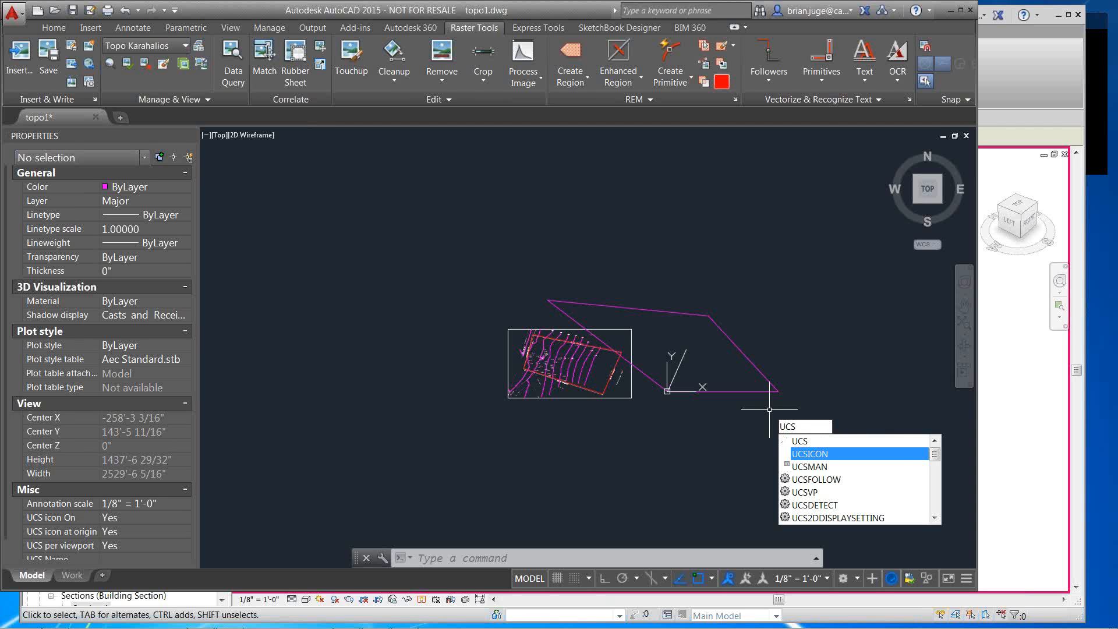
left_click(809, 454)
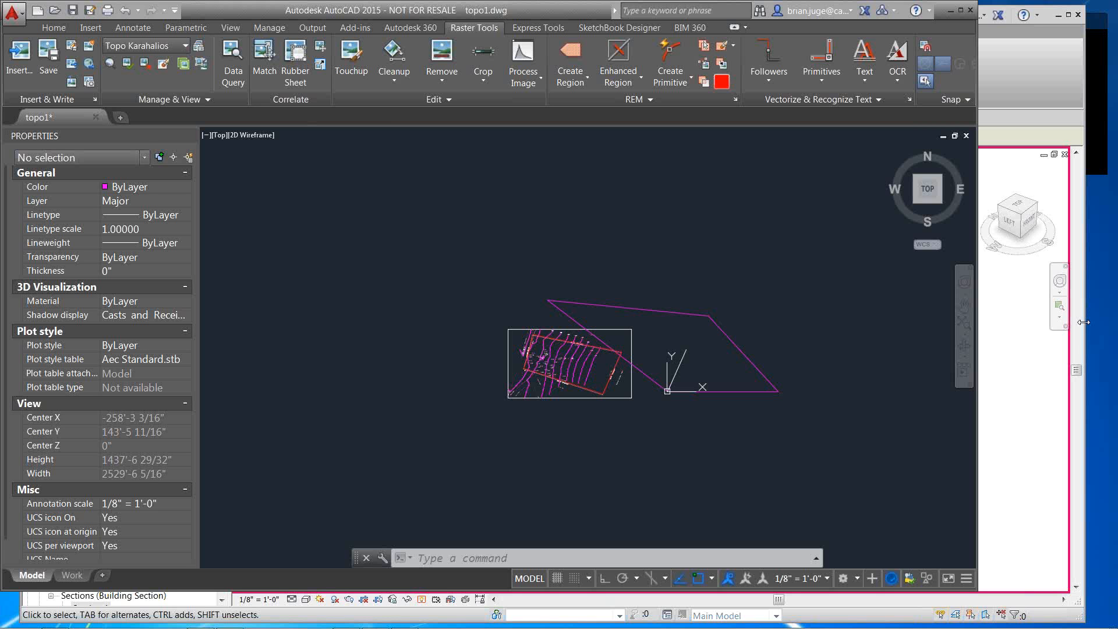
Switch to Revit, turn off the revealed hidden elements in the 3D view and bring the house site into view
left_click(1038, 429)
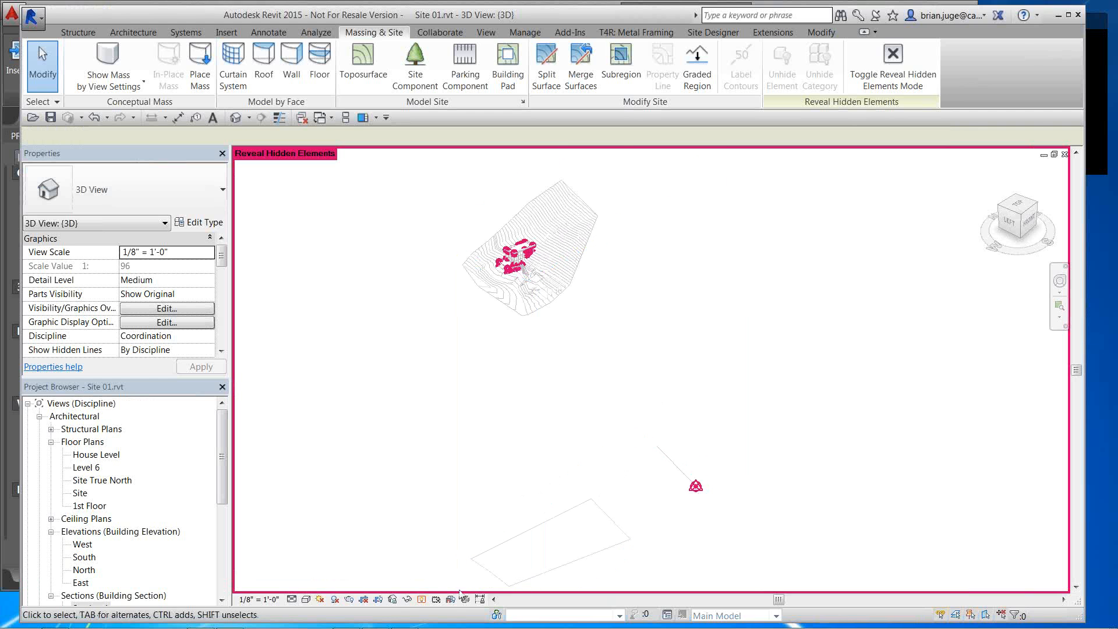
left_click(421, 600)
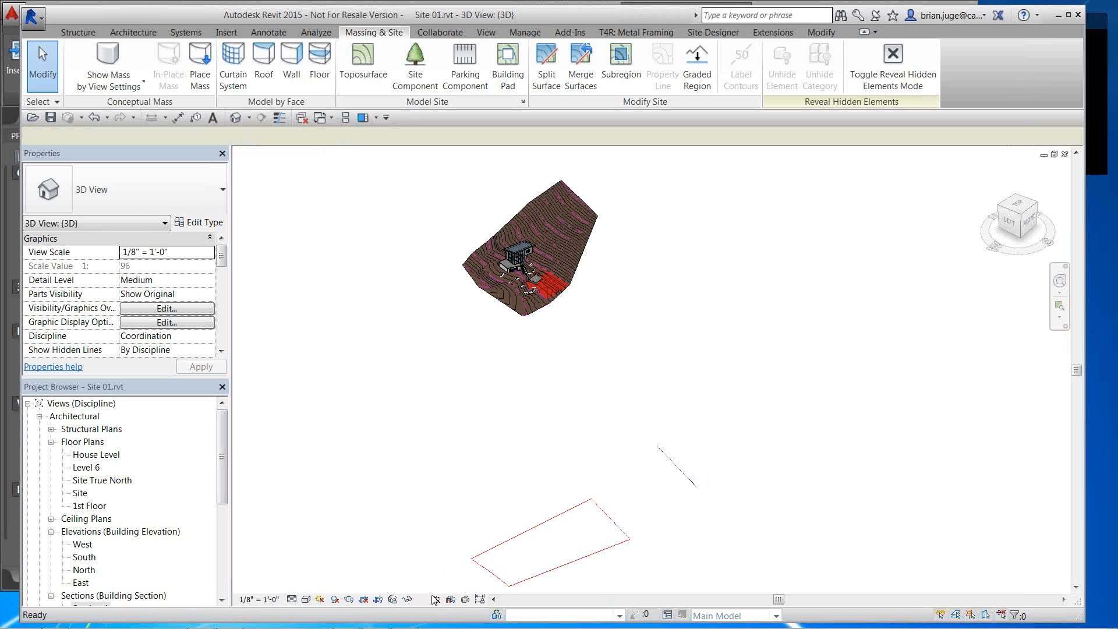
middle_click_drag(727, 460, 742, 463)
scroll(612, 353, "up", 2)
scroll(542, 303, "up", 2)
middle_click_drag(575, 331, 616, 468)
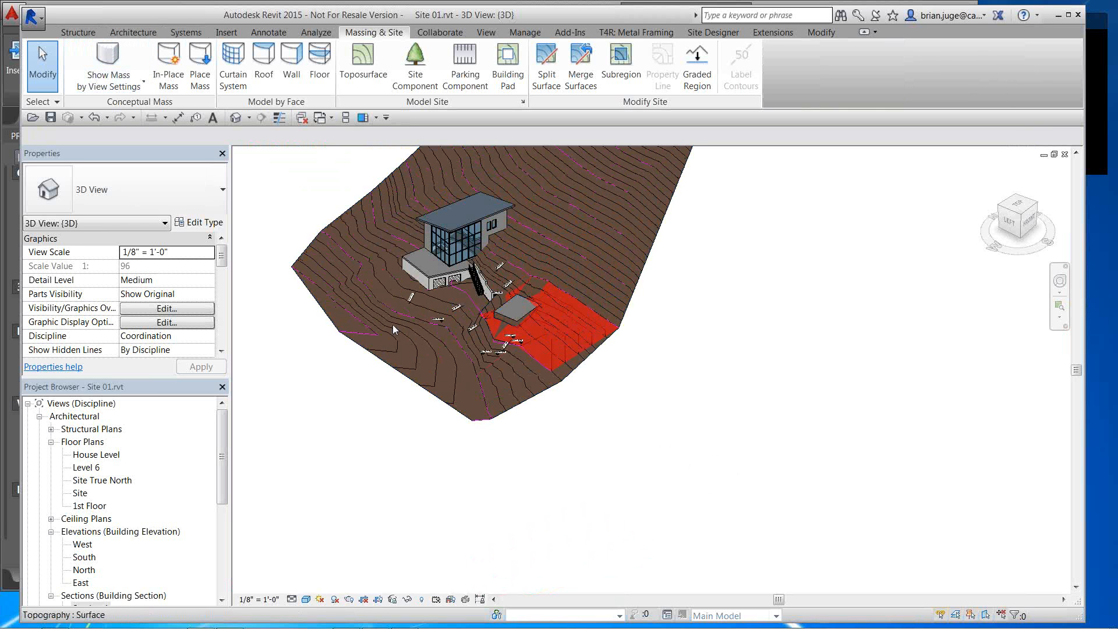
Start a structural wall and insert a 6" structure layer on the exterior side of its Generic - 8" type, leaving the project unsaved
left_click(78, 33)
left_click(110, 82)
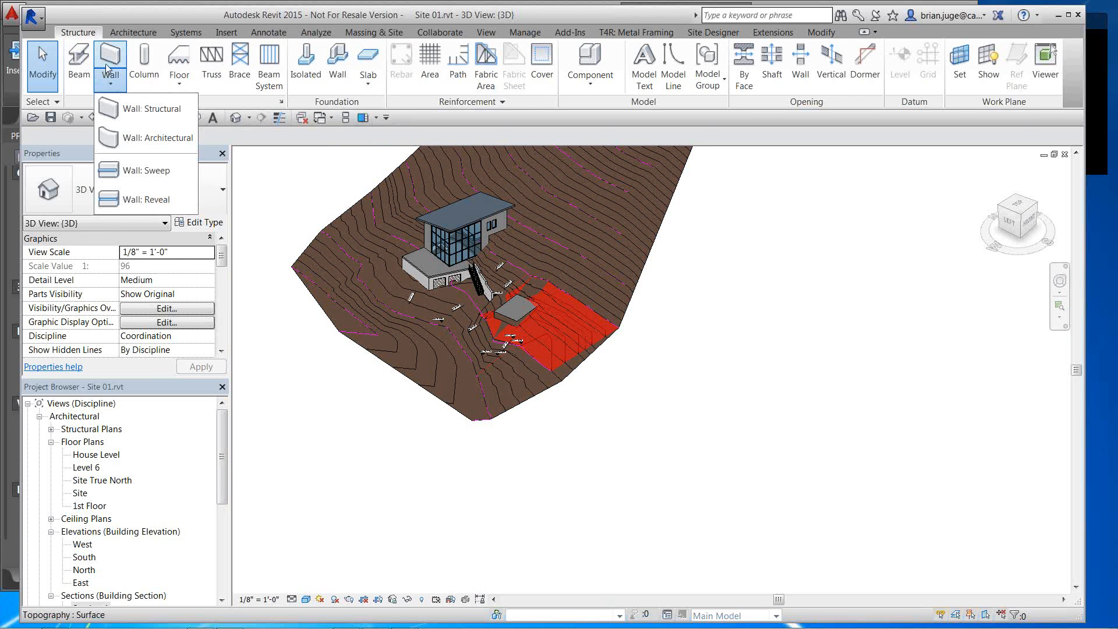
left_click(147, 111)
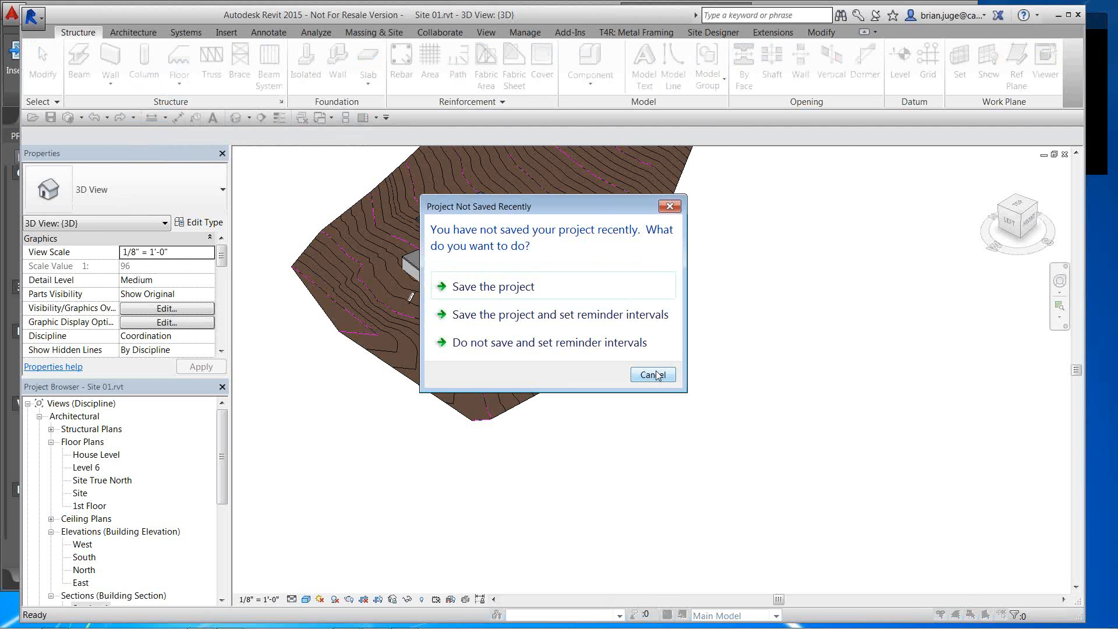
left_click(653, 374)
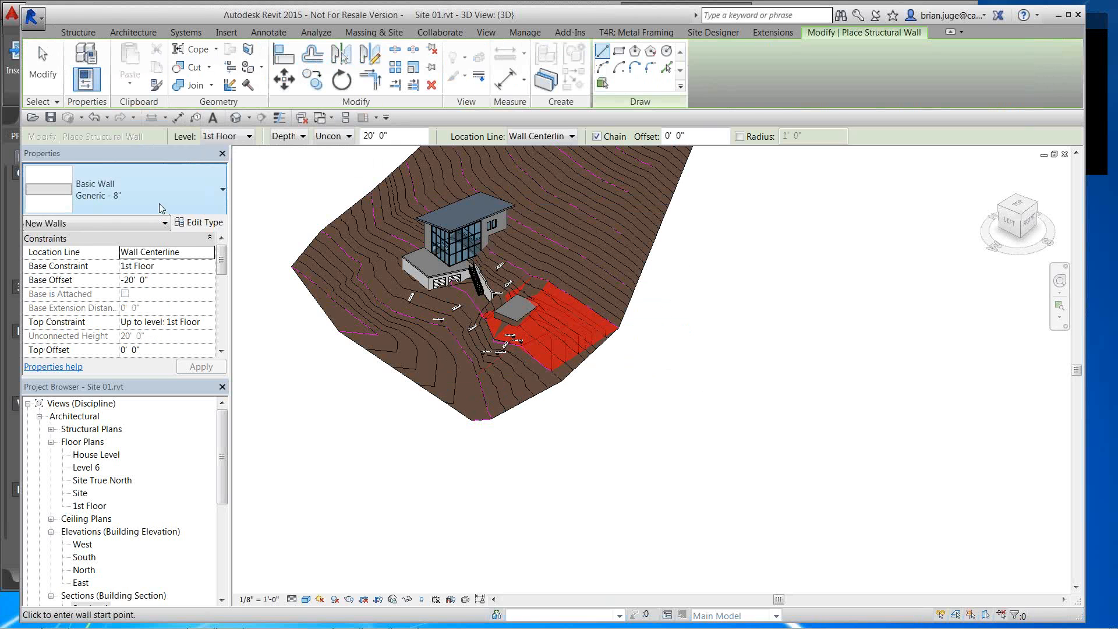
left_click(199, 222)
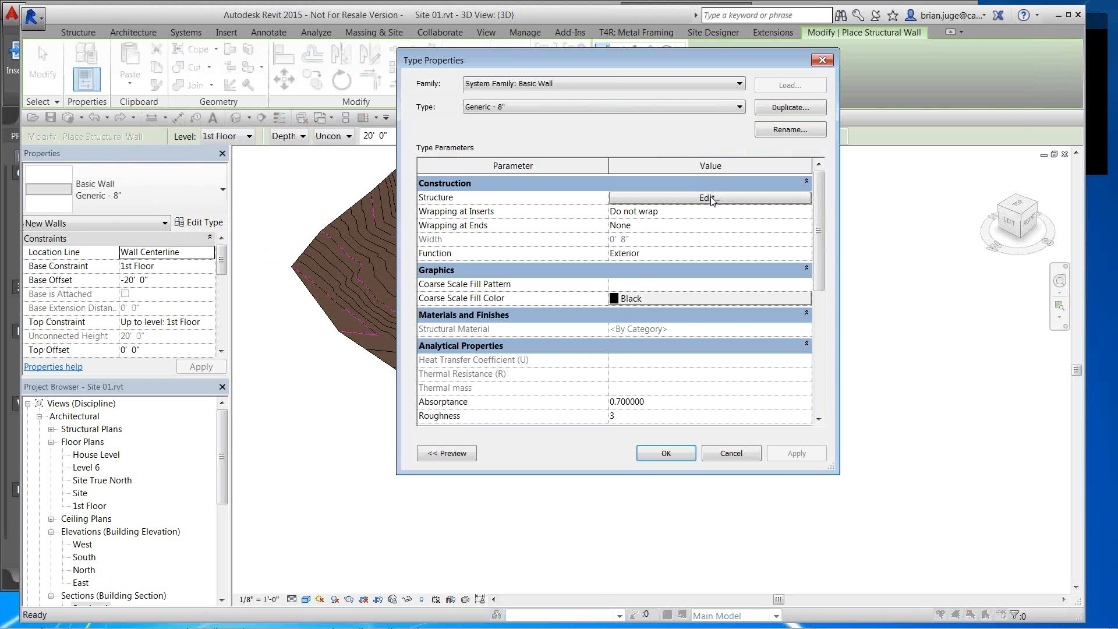
left_click(710, 198)
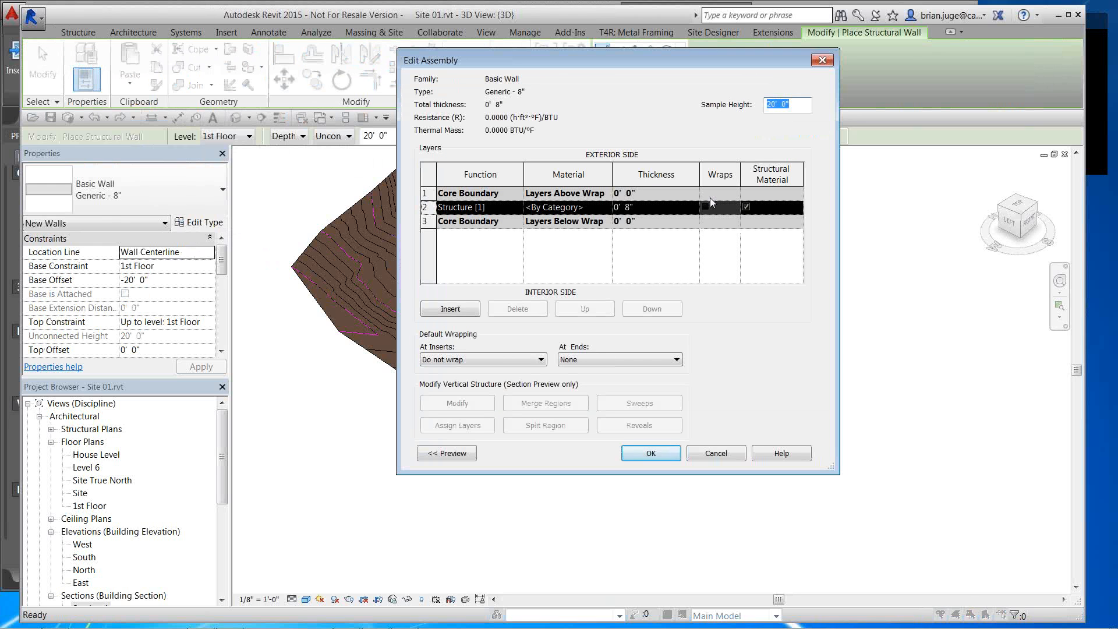
left_click(451, 310)
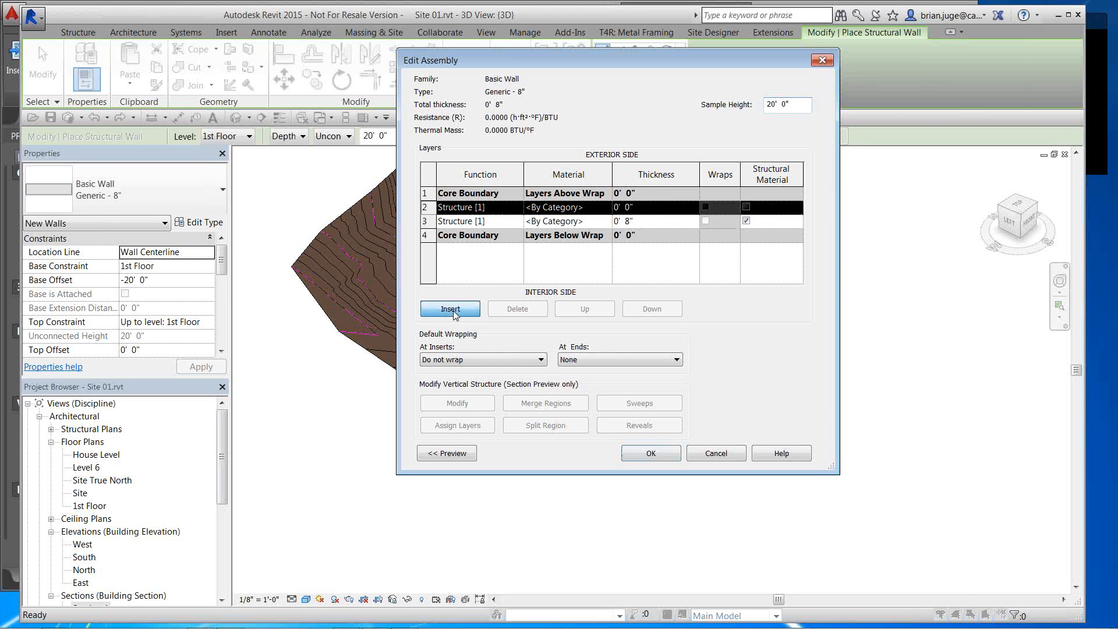
double_click(627, 206)
type("6")
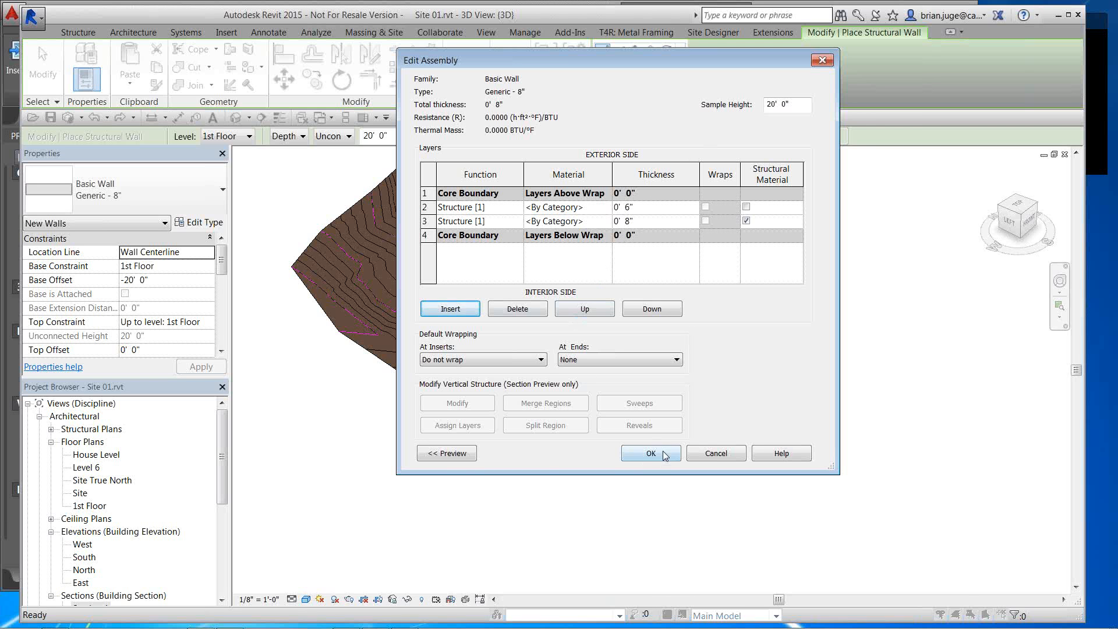
Using the assembly's section preview, unlock the bottom edge of the 6" layer and accept the wall type changes
left_click(466, 457)
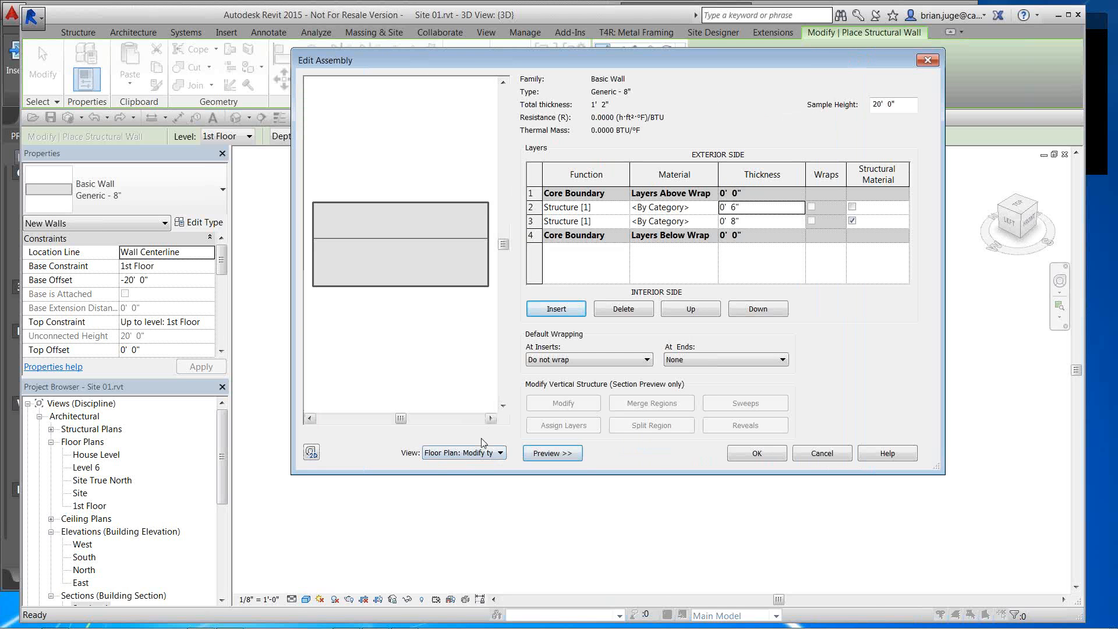
left_click(477, 453)
left_click(470, 470)
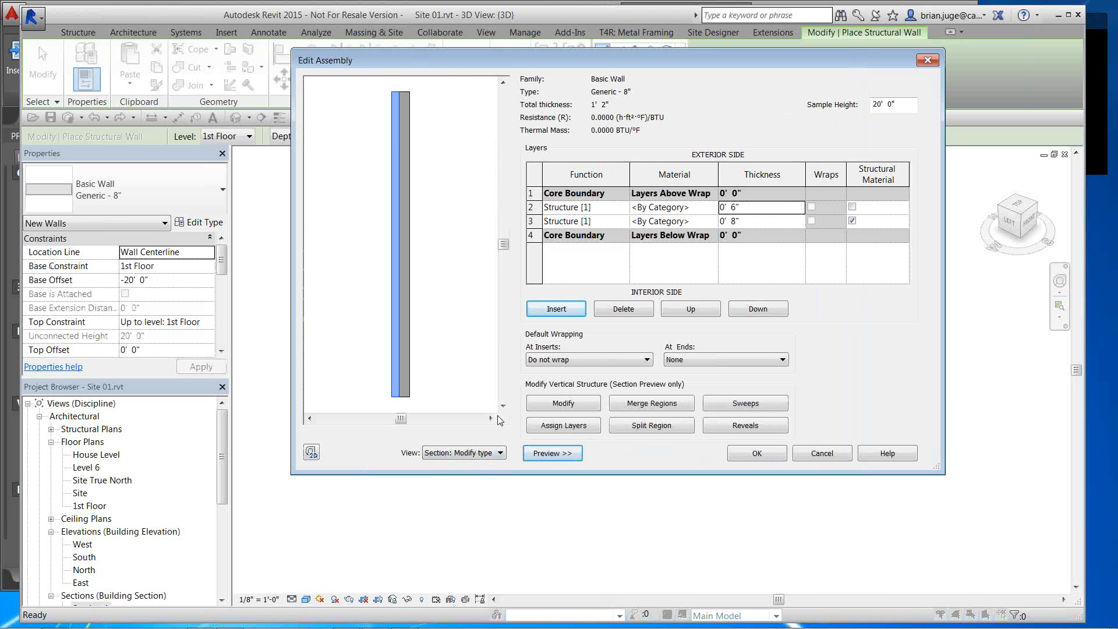
scroll(410, 313, "up", 4)
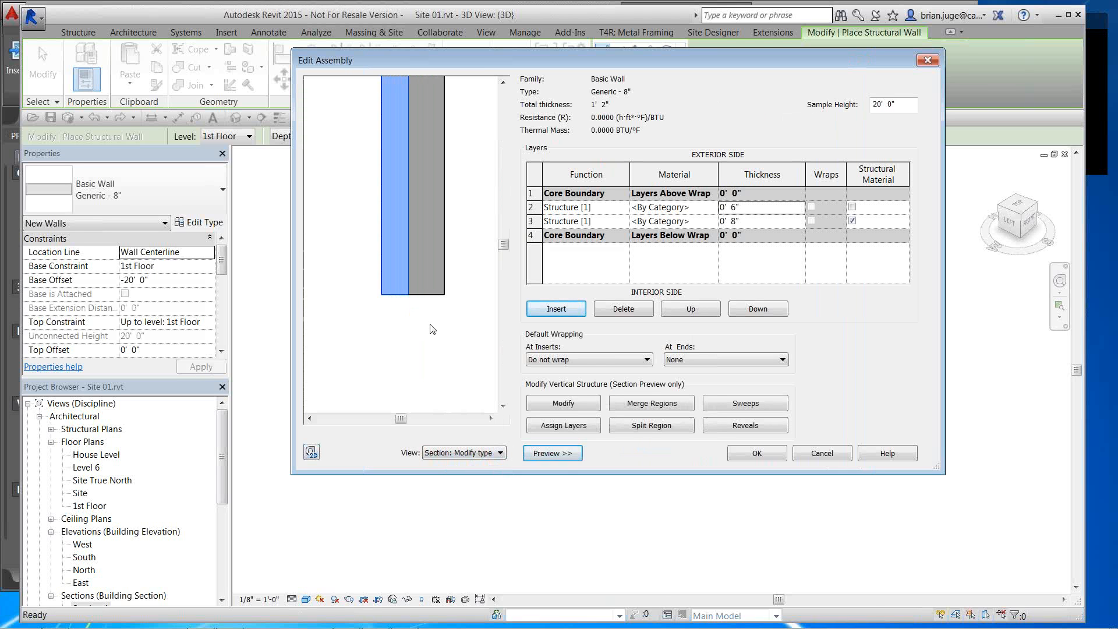
left_click(565, 402)
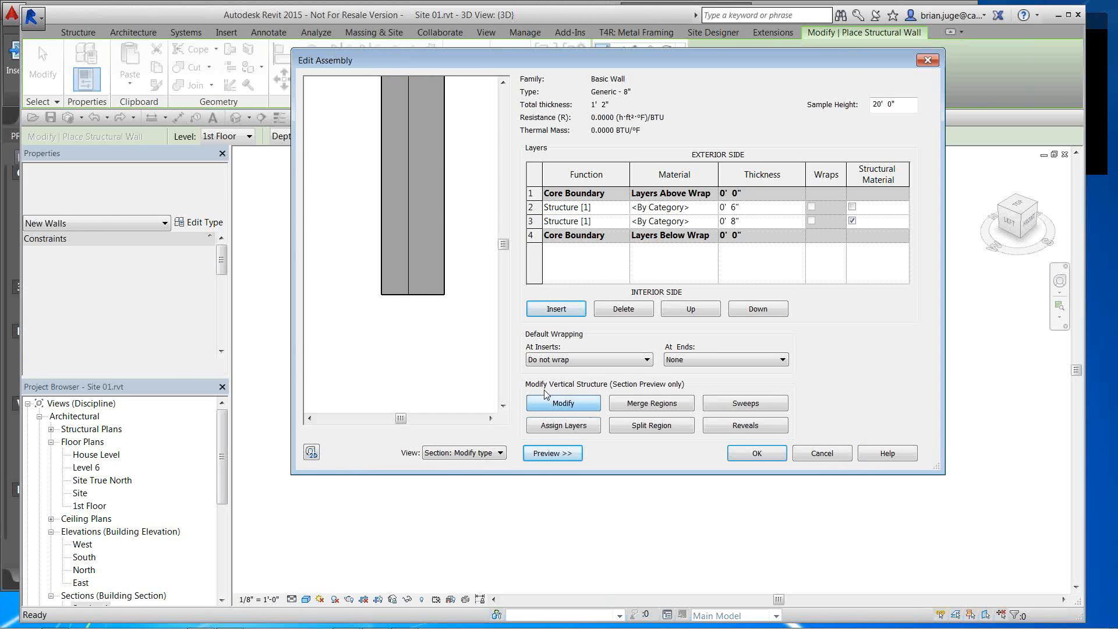
left_click(395, 294)
left_click(757, 453)
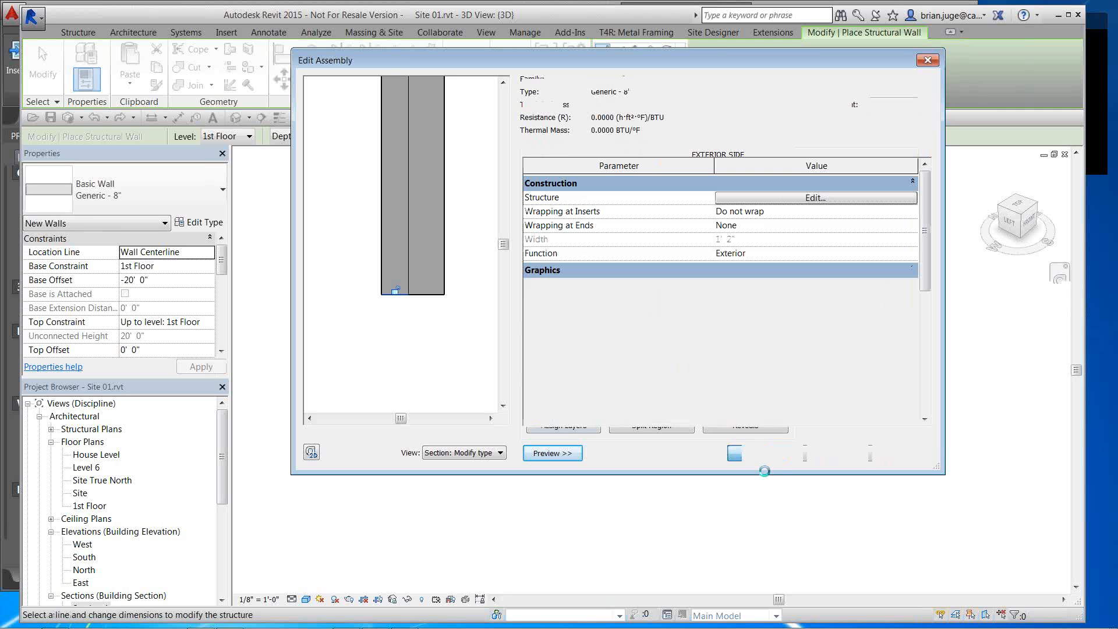
key("Return")
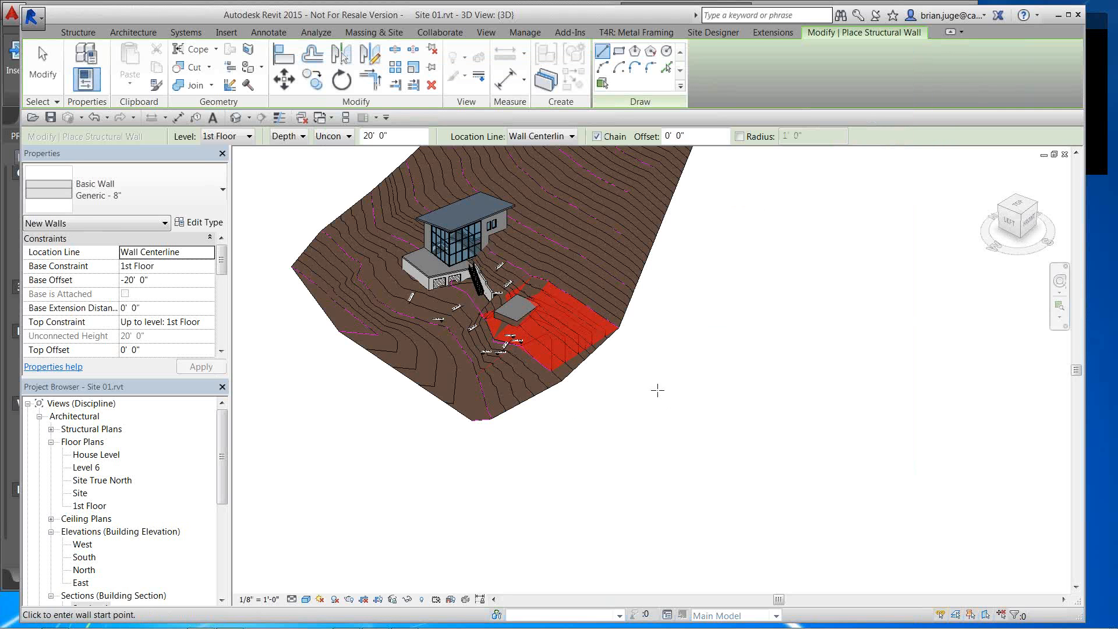
Draw a straight wall segment about 35.5 ft long in the empty area beside the red part of the site
left_click(651, 352)
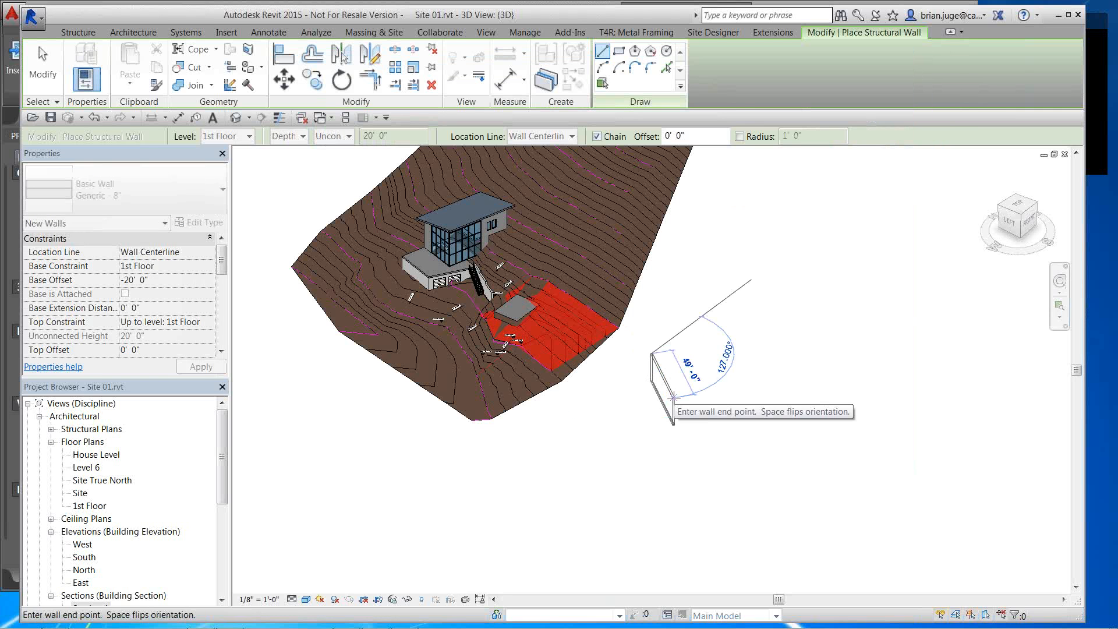
left_click(693, 378)
key("Escape")
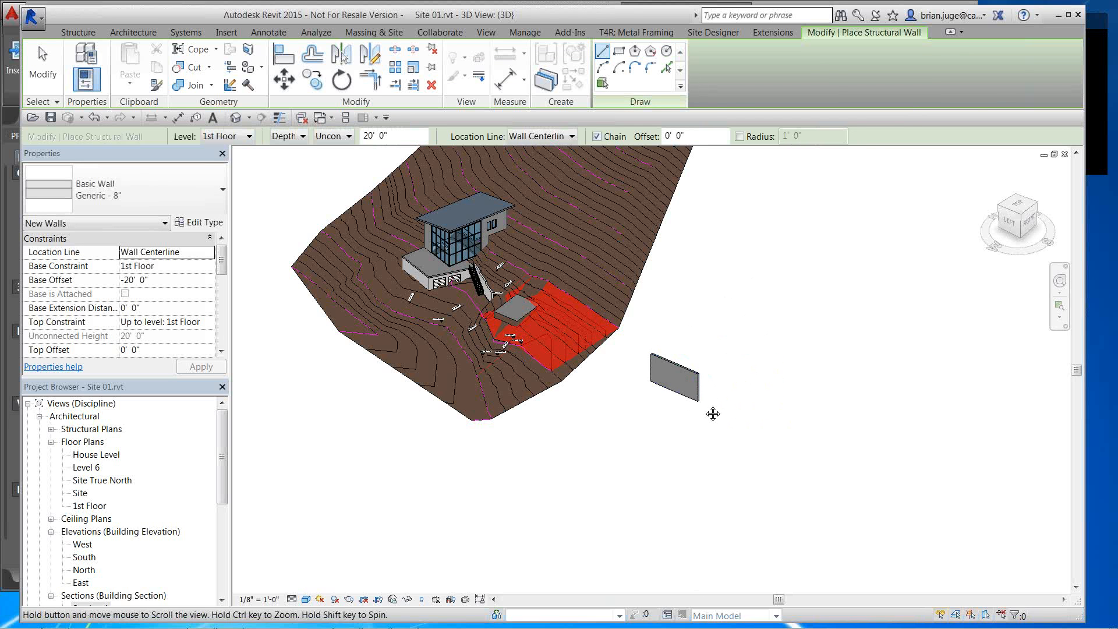
Lower the wall's base to about 21.5 ft below 1st Floor and extend its unlocked layer about 7 ft beneath it
middle_click_drag(713, 413, 626, 376, "shift")
scroll(651, 380, "down", 5)
middle_click_drag(900, 457, 724, 406)
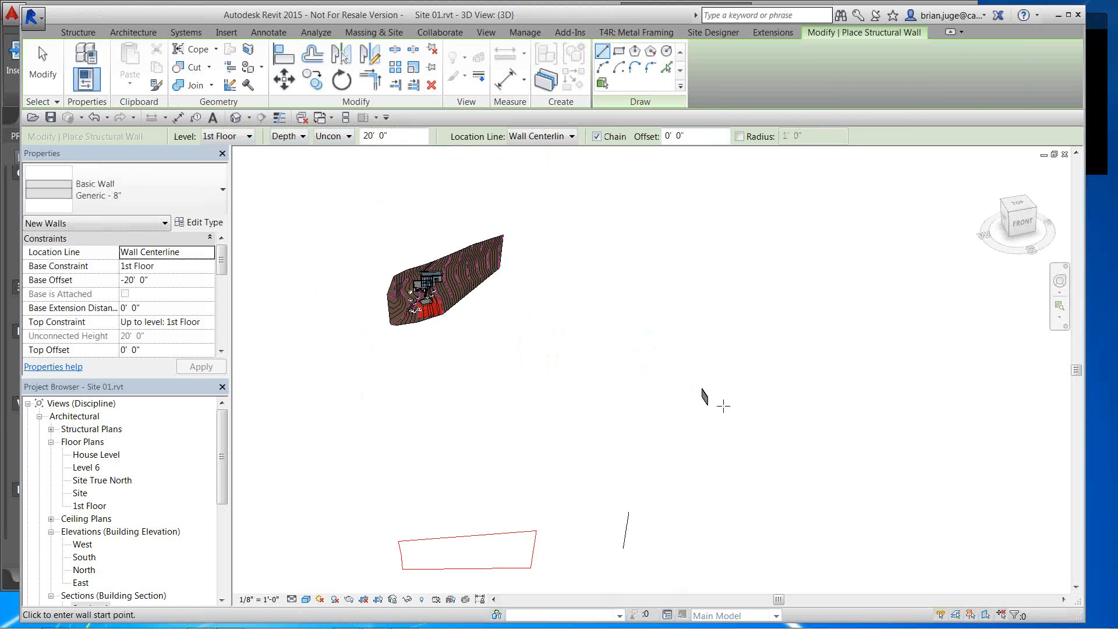
scroll(723, 406, "up", 6)
key("Escape")
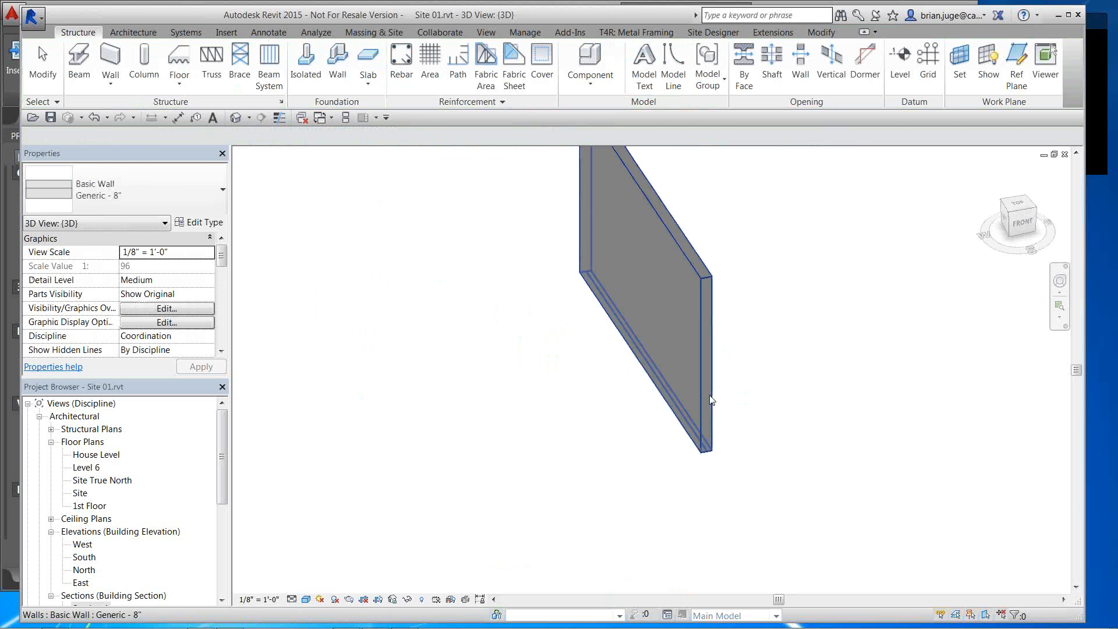
left_click(711, 400)
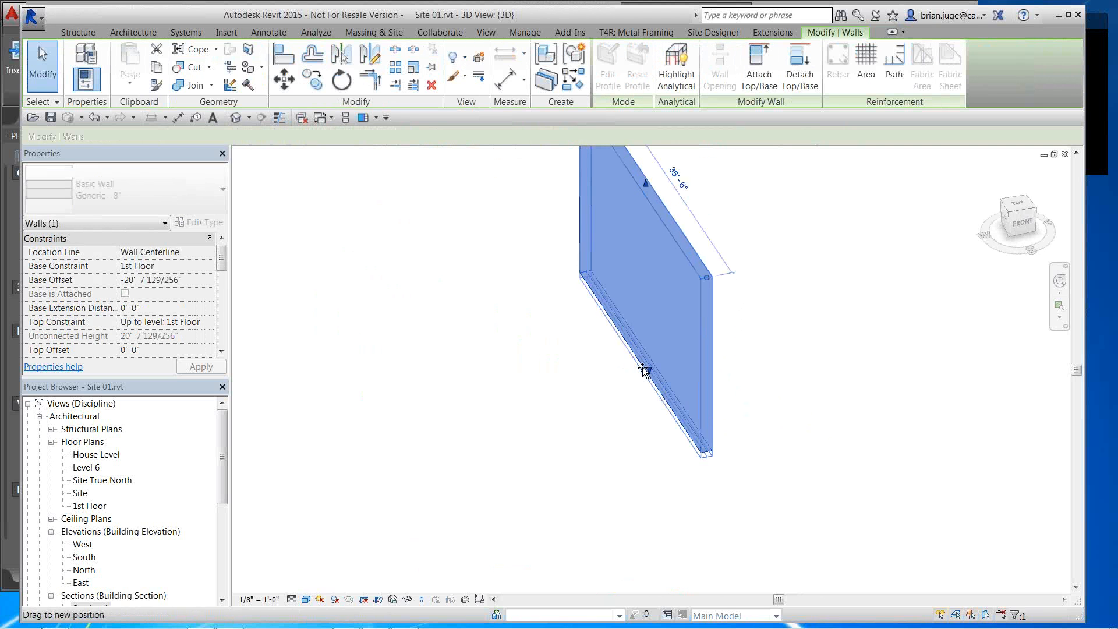
left_click_drag(645, 371, 731, 512)
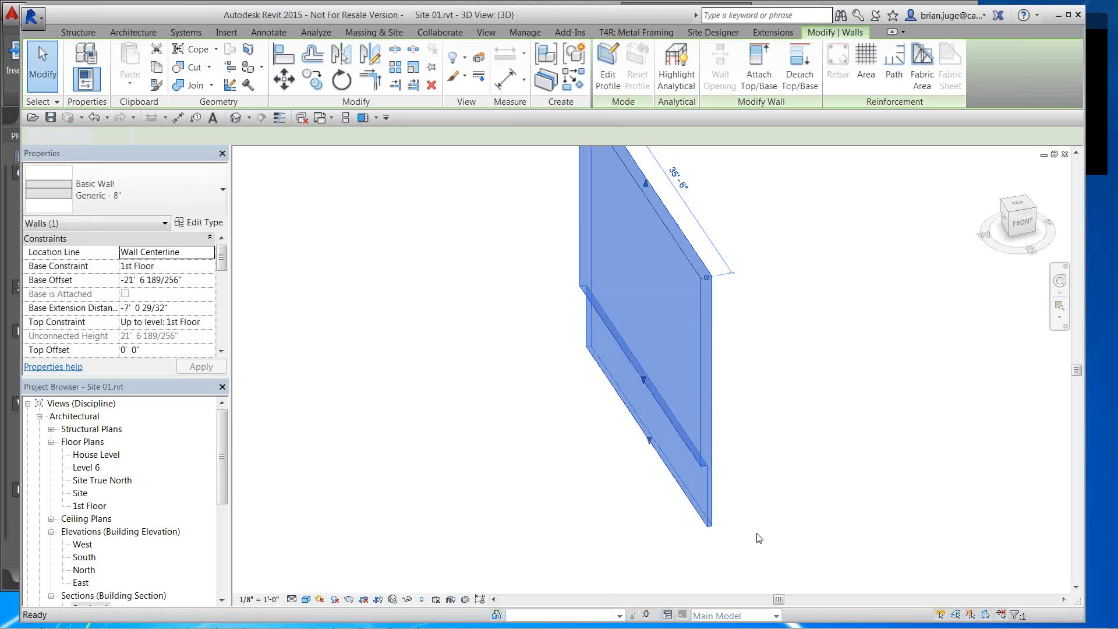
left_click(759, 538)
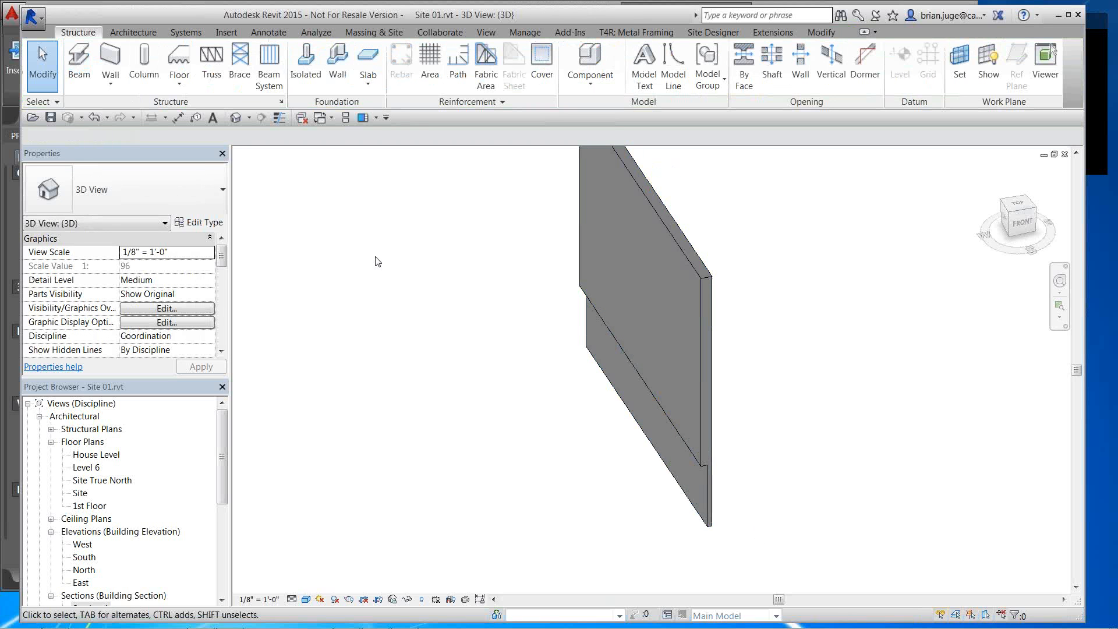
Place a Bearing Footing - 36" x 12" wall foundation under the stepped wall
left_click(338, 61)
left_click(647, 349)
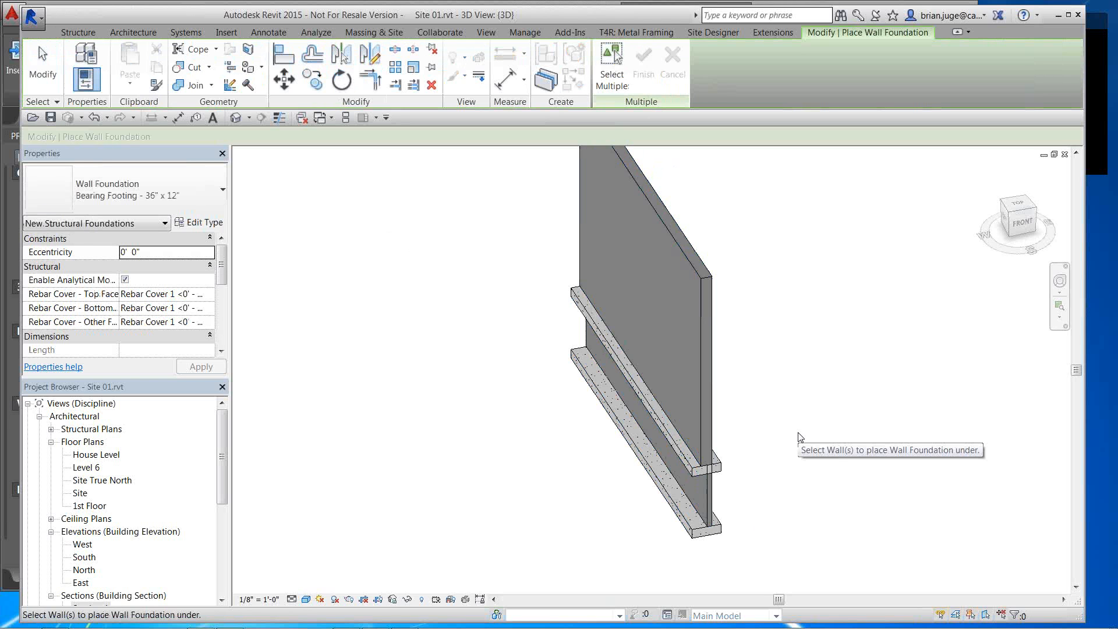
key("Escape")
key("Escape")
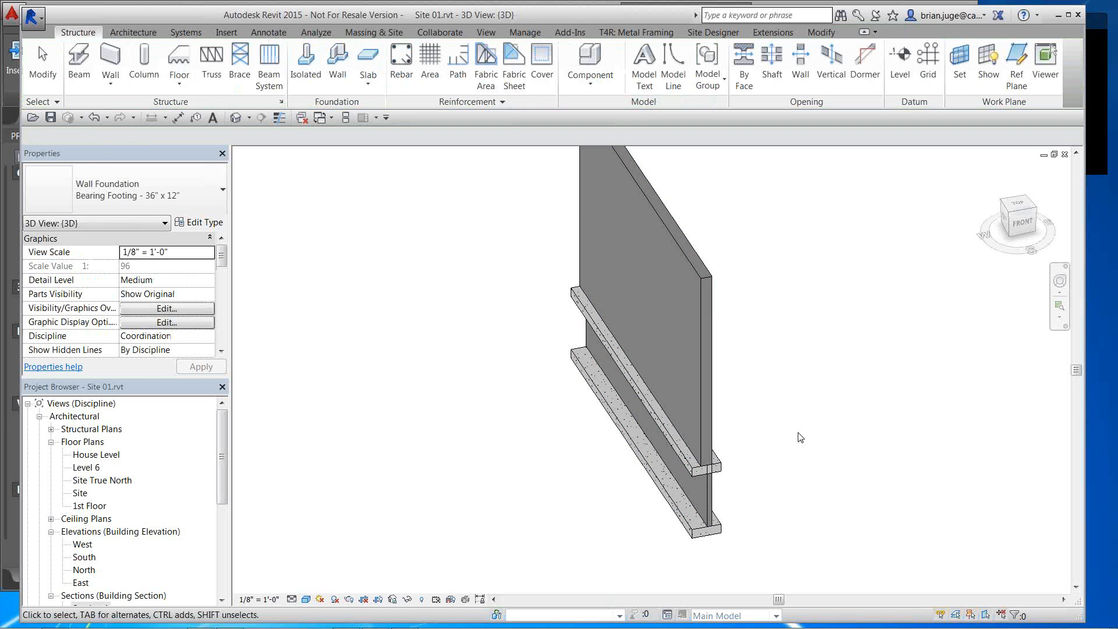
Try to adjust the upper footing's length from its end point at the wall
left_click(678, 458)
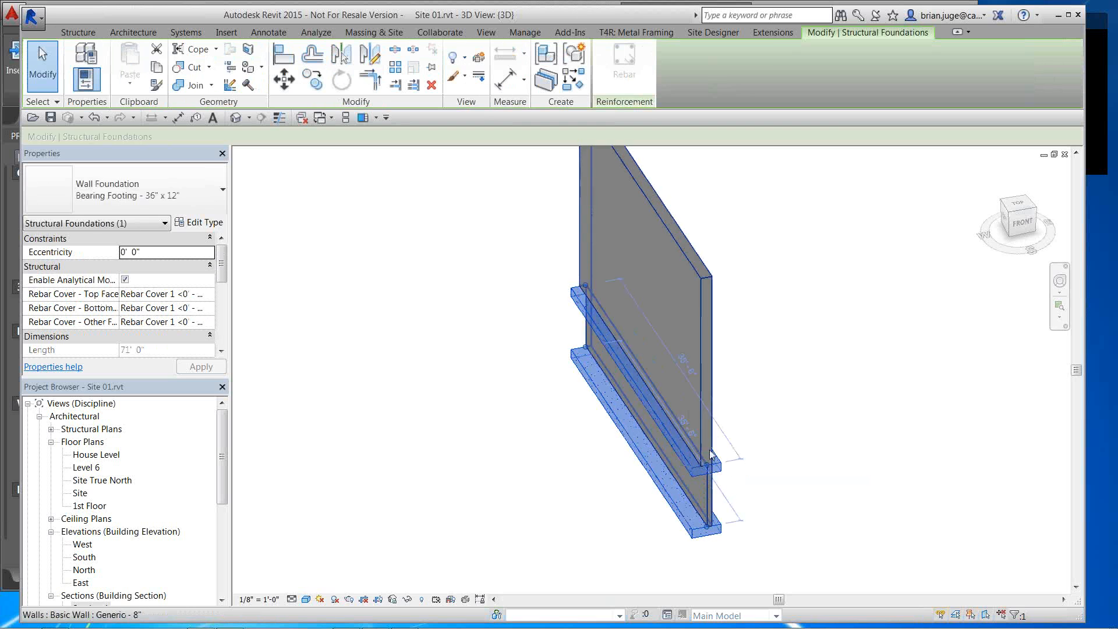
left_click(705, 466)
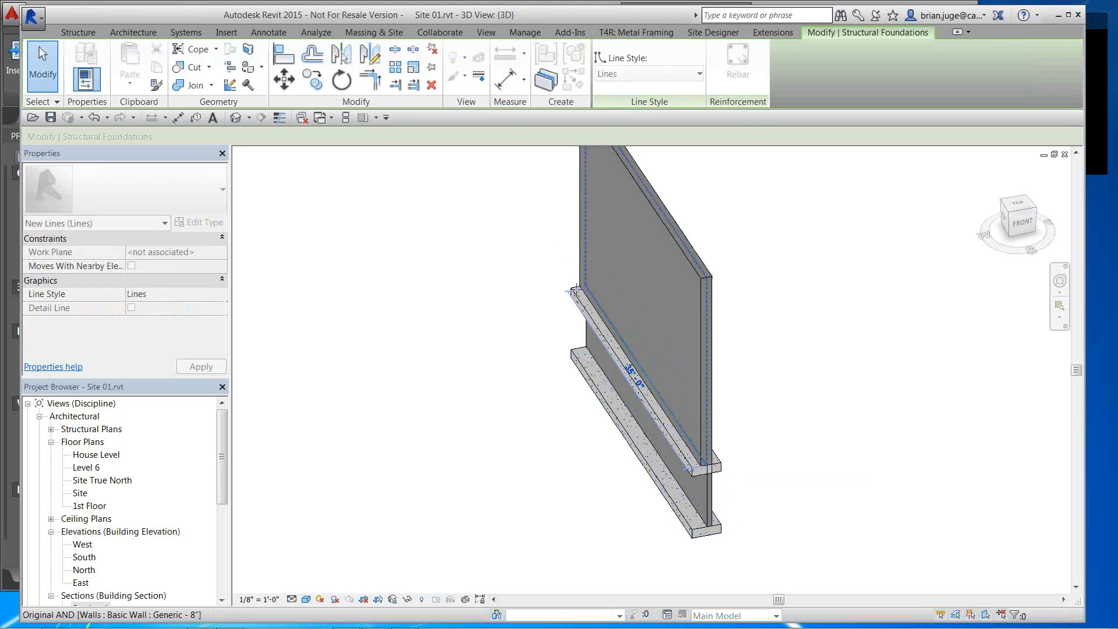
left_click(751, 475)
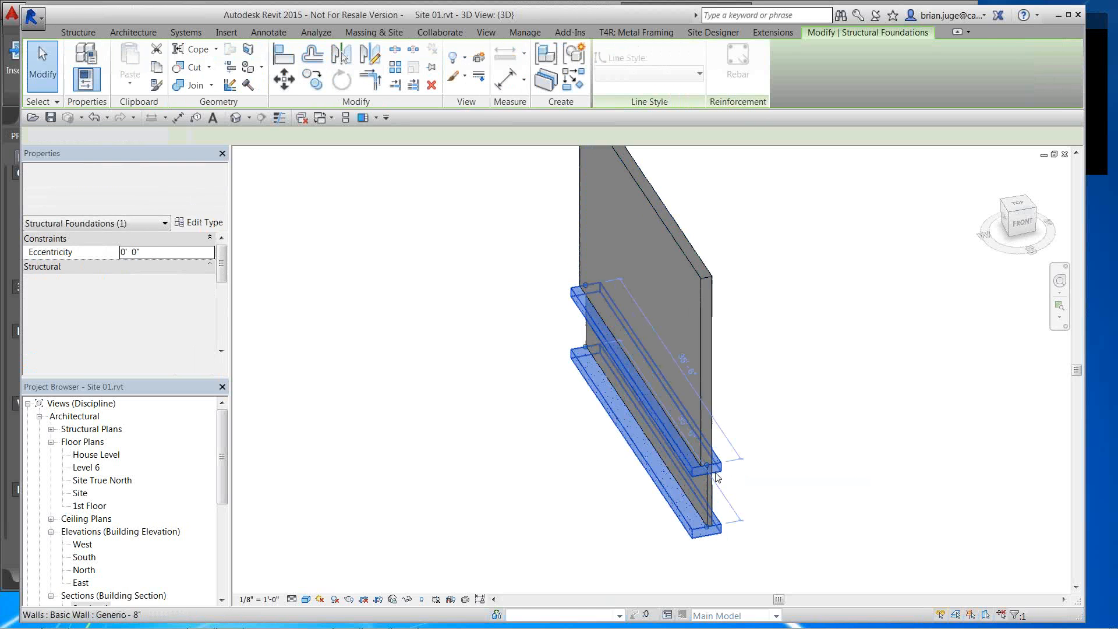
Stretch the near end of the upper and lower footings beyond the end of the wall
middle_click_drag(752, 475, 558, 474, "shift")
scroll(713, 445, "up", 10)
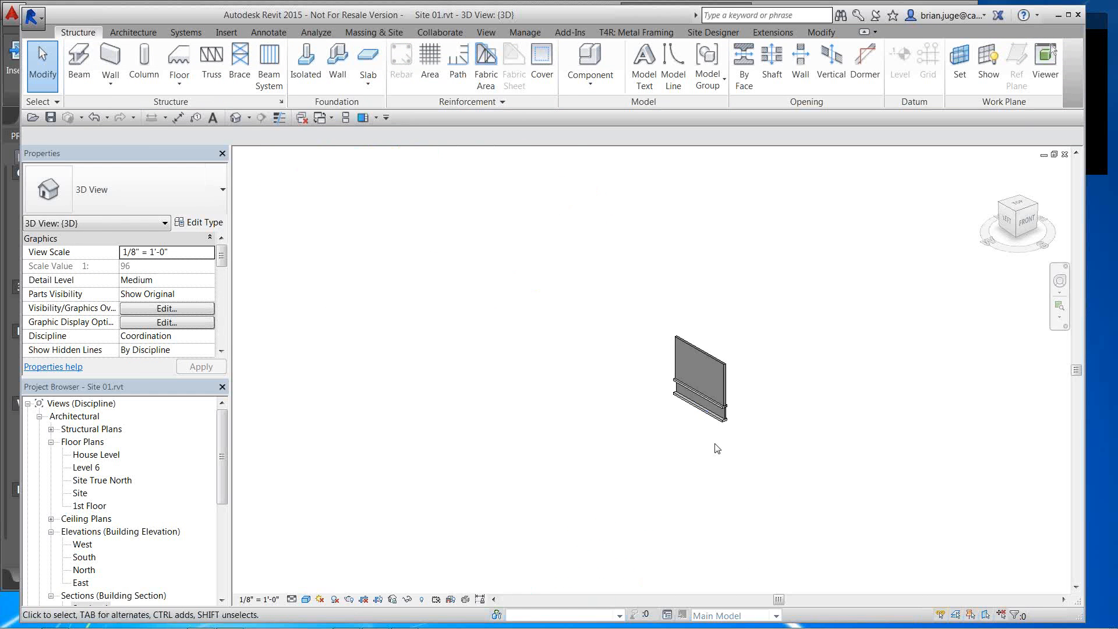
left_click(732, 386)
scroll(740, 359, "up", 4)
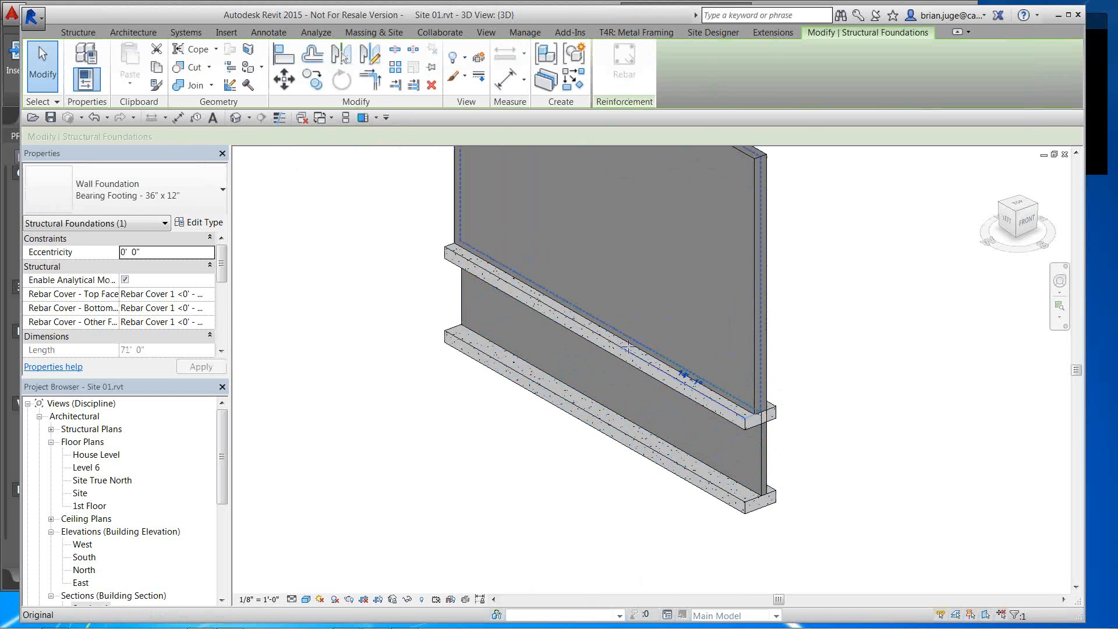
left_click(762, 421)
key("Escape")
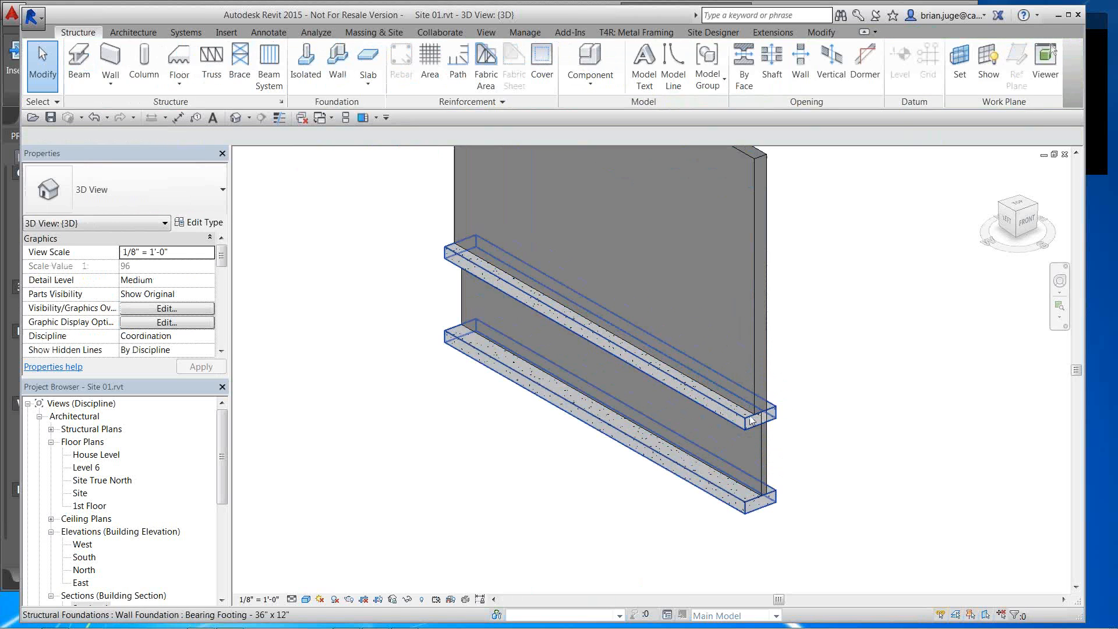
left_click(763, 426)
left_click_drag(763, 413, 815, 440)
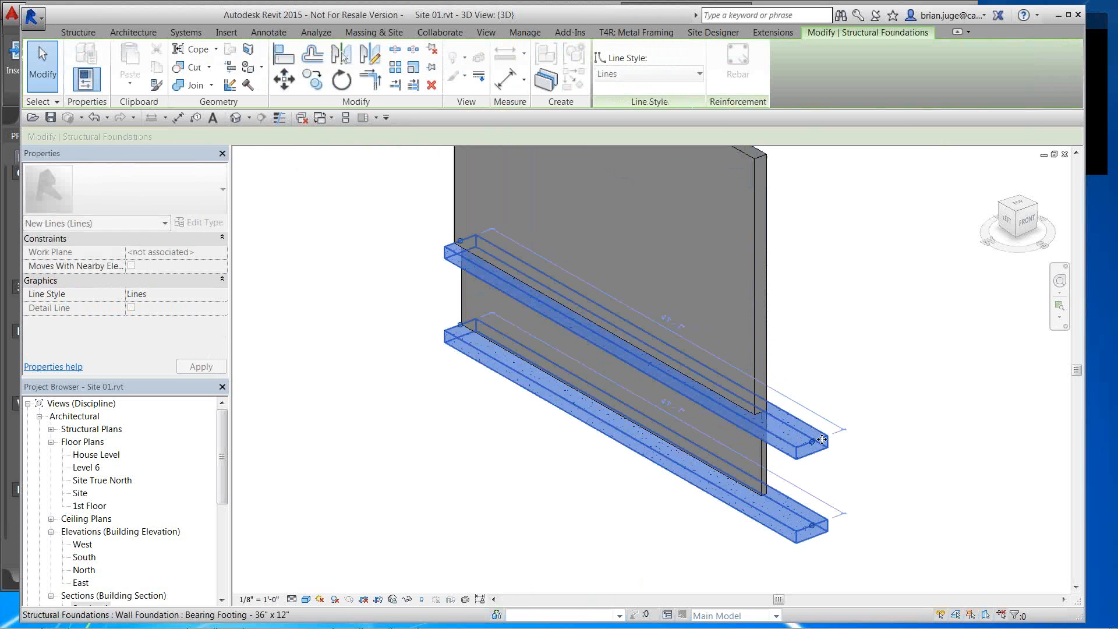
Try to shorten the two footings by pulling the lower footing's near end back under the wall
left_click(920, 456)
left_click(808, 523)
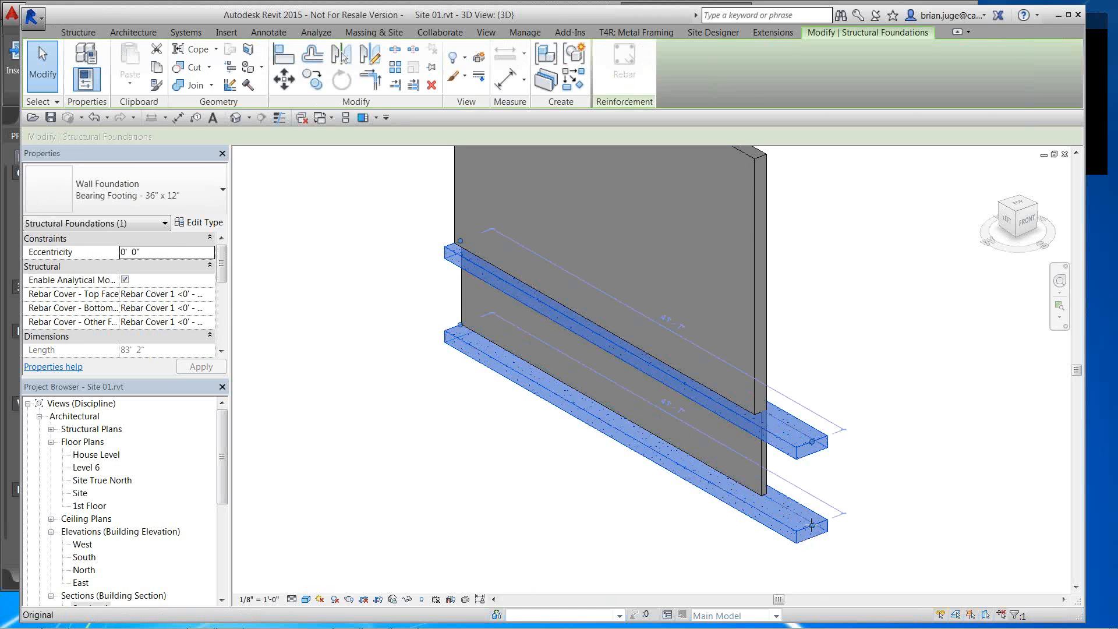
left_click_drag(812, 525, 603, 413)
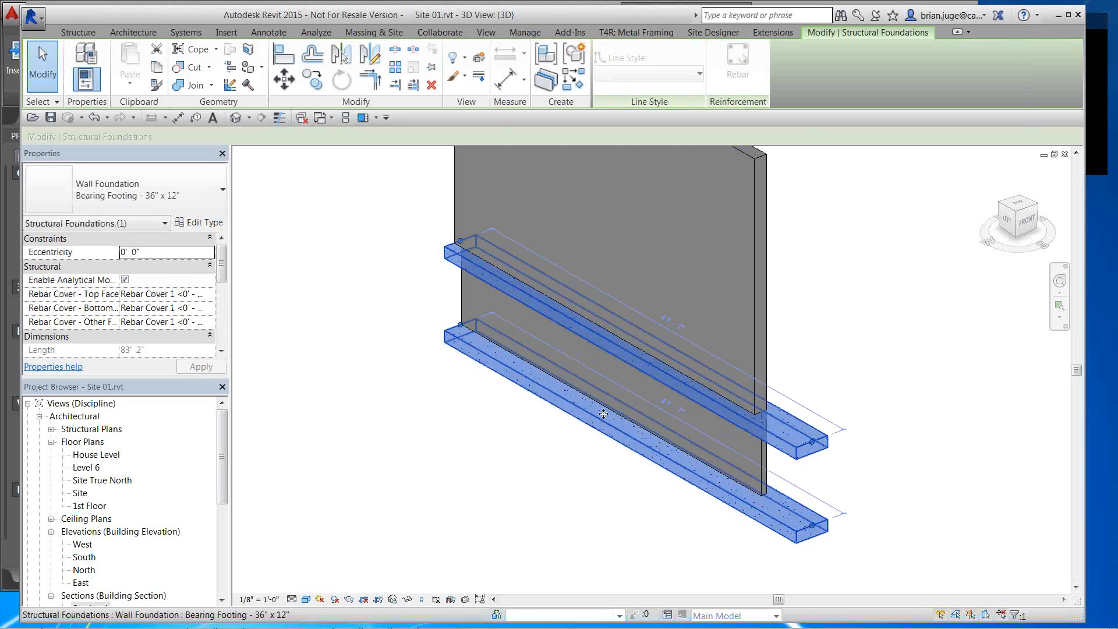
left_click_drag(811, 525, 632, 436)
scroll(849, 449, "down", 2)
left_click(907, 432)
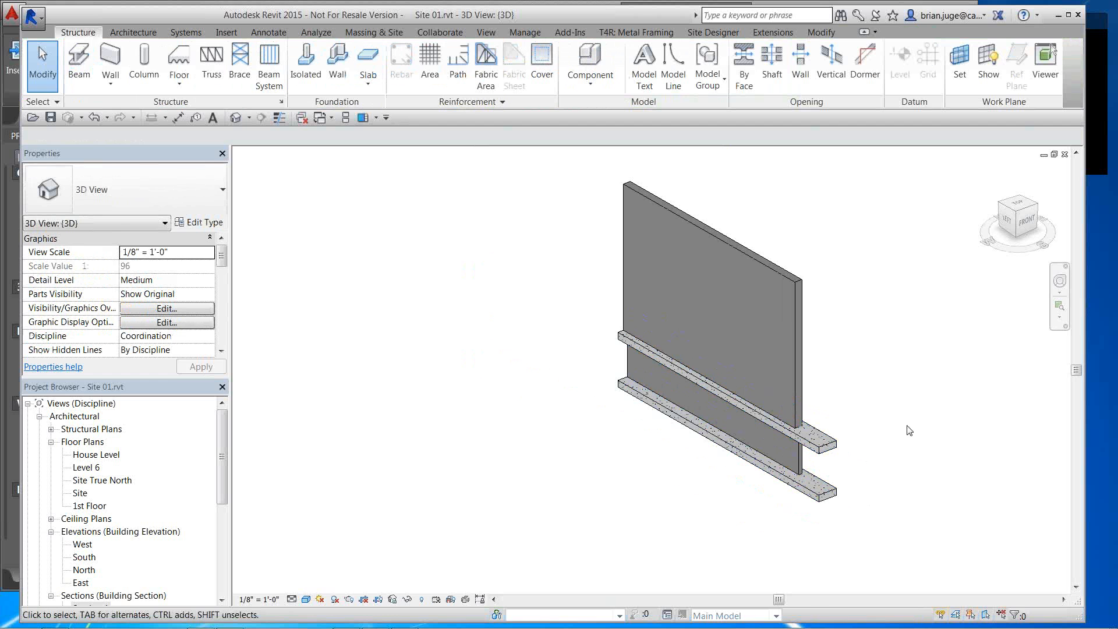
Stretch the near end of both footings slightly farther past the wall, to about 42.5 ft each
left_click(825, 450)
left_click_drag(826, 450, 833, 447)
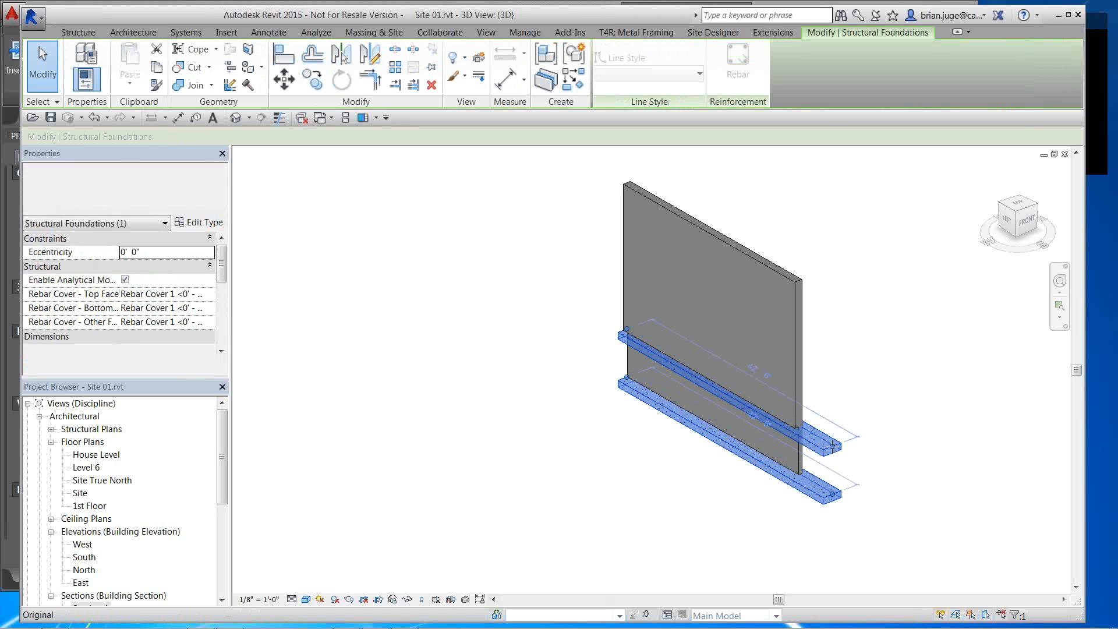
left_click(782, 415)
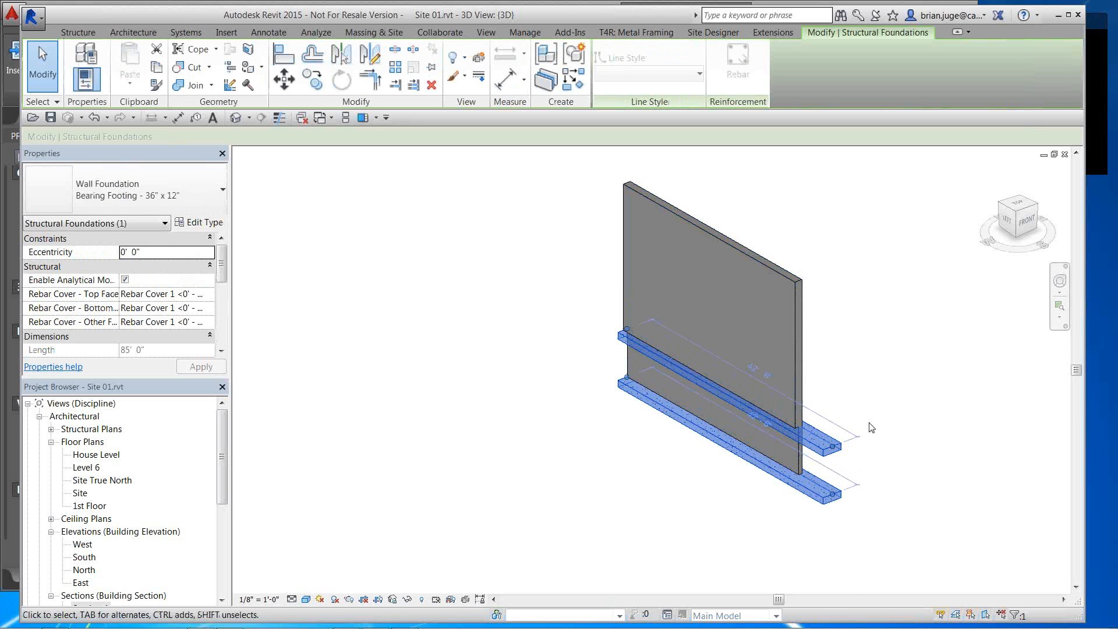
key("Escape")
Extend the far end of both footings beyond the wall's other end, to a combined length of about 113 ft
left_click(840, 450)
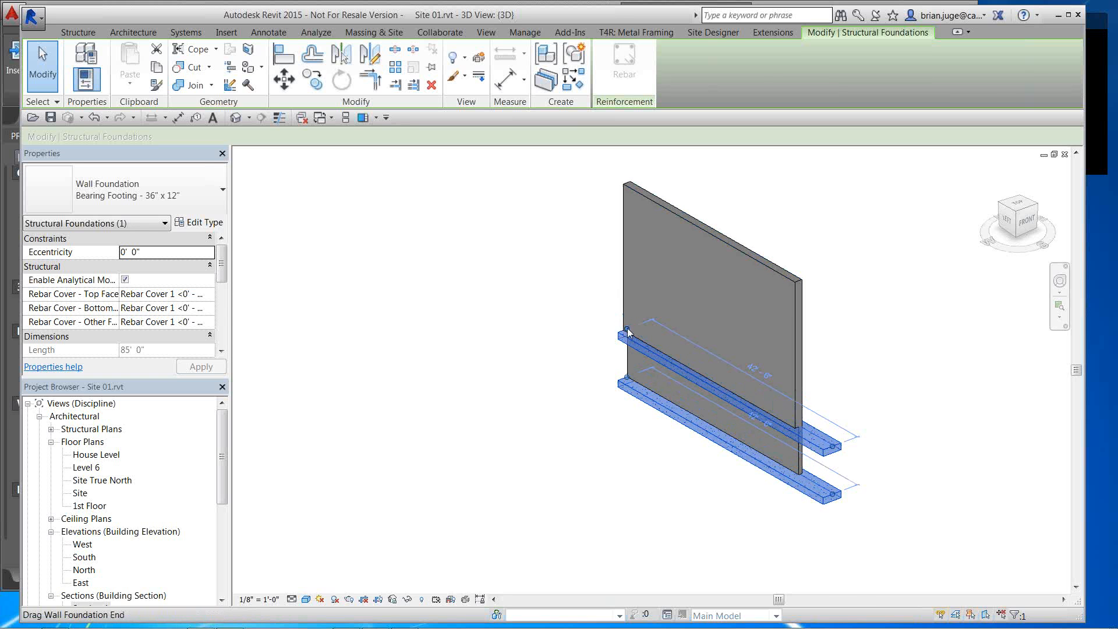
key("l")
key("i")
left_click(642, 322)
key("Escape")
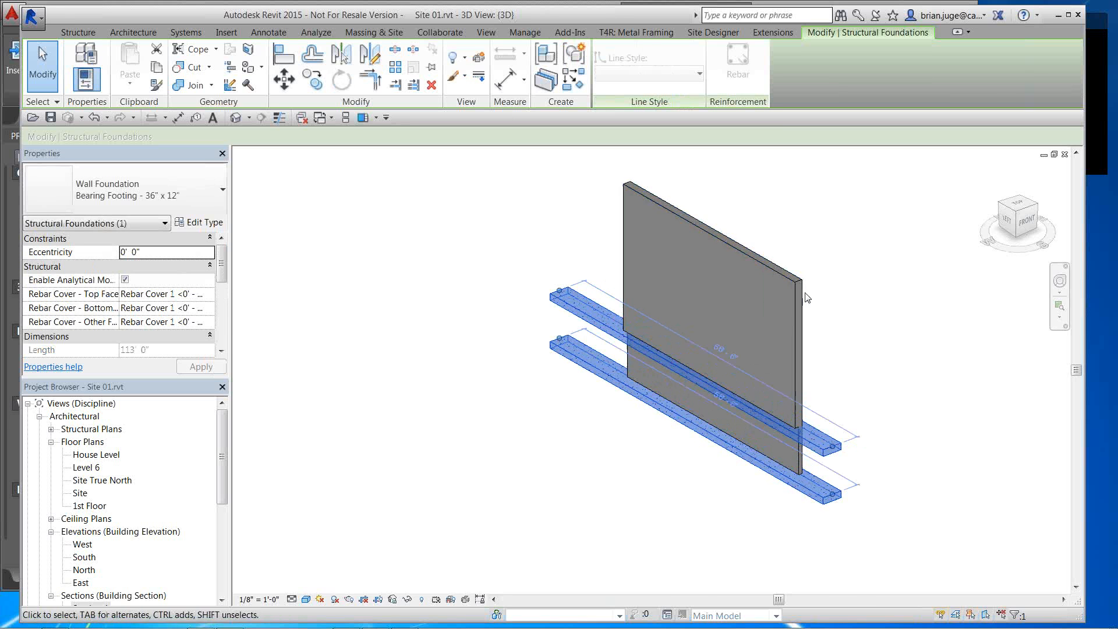
middle_click_drag(921, 385, 871, 368)
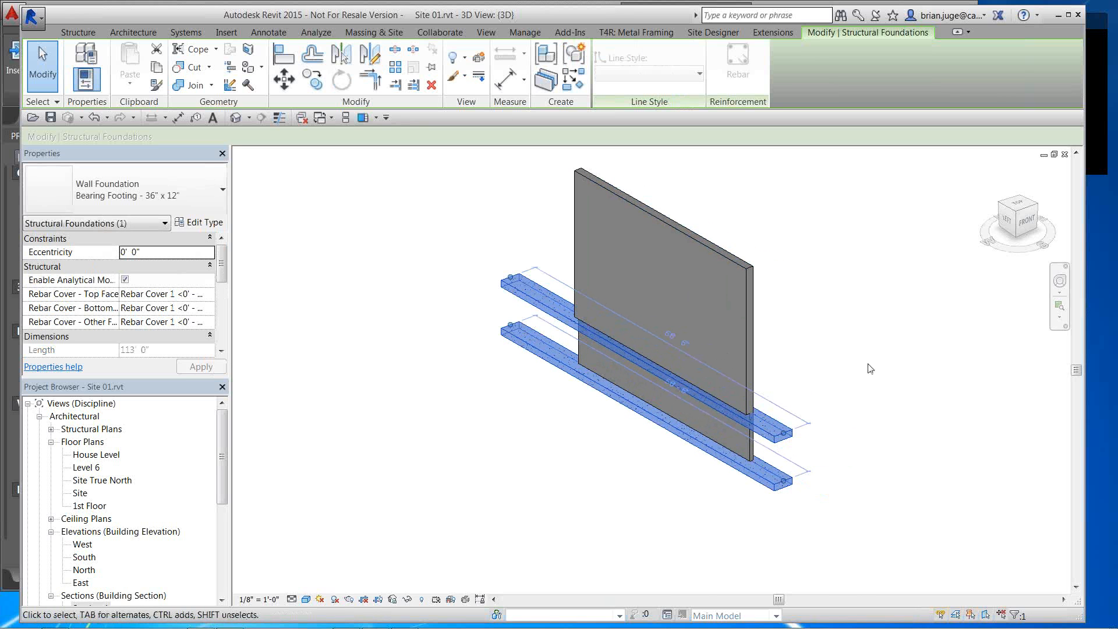
left_click(958, 471)
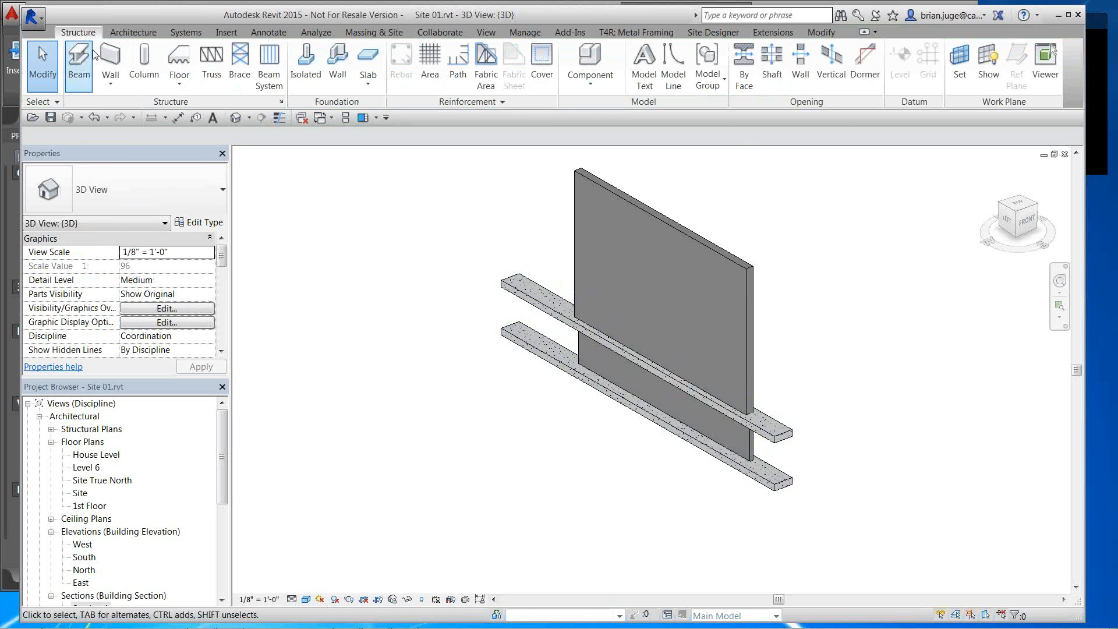
Draw a Generic - 6" Masonry structural wall about 22.5 ft long beside the footings, 20 ft deep from 1st Floor
left_click(111, 55)
left_click(162, 177)
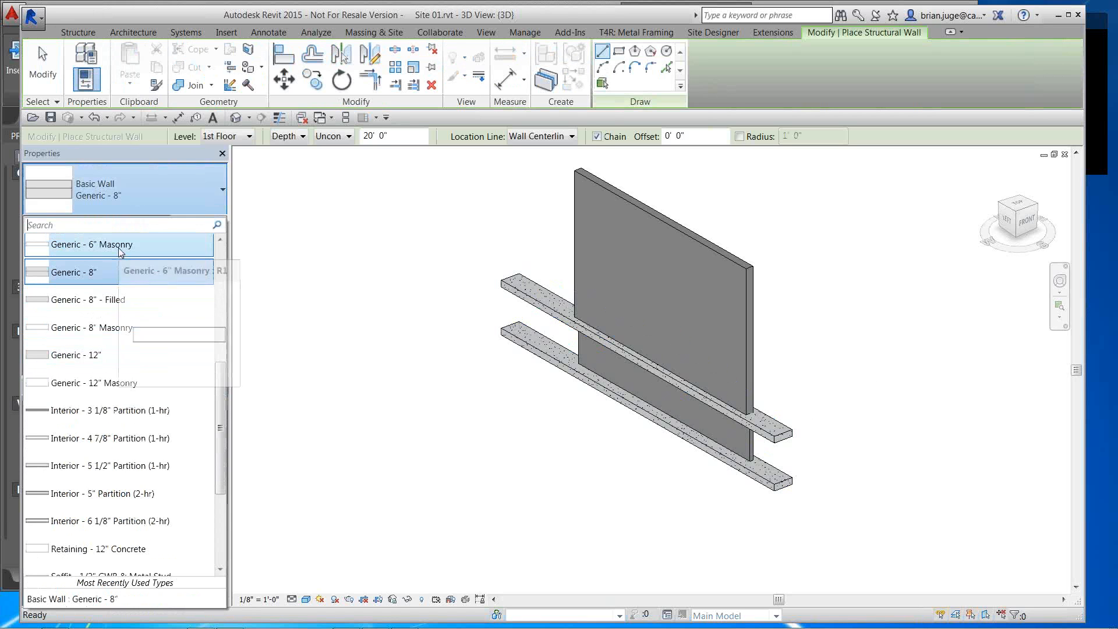
left_click(91, 244)
left_click(844, 299)
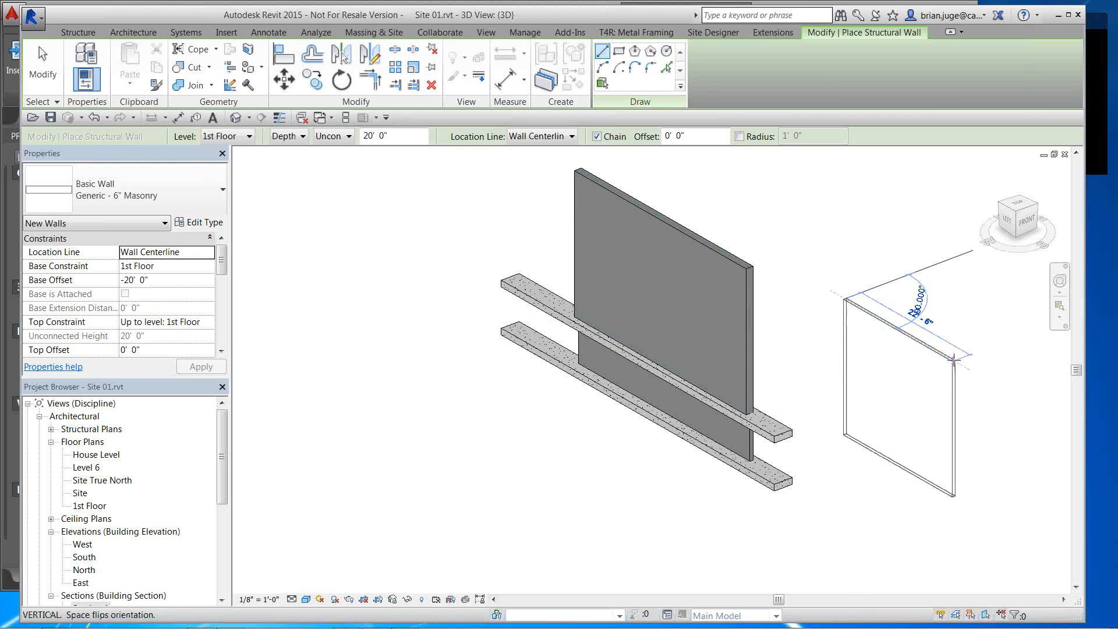
left_click(955, 361)
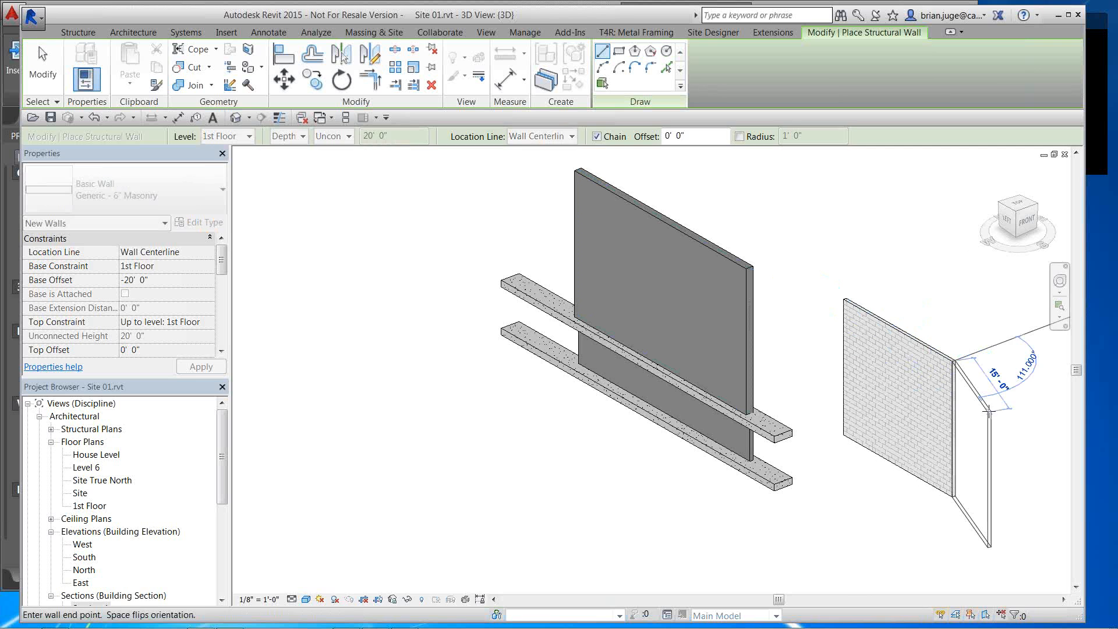
key("Escape")
Choose the Generic - 6" basic wall type for the next structural wall
left_click(145, 192)
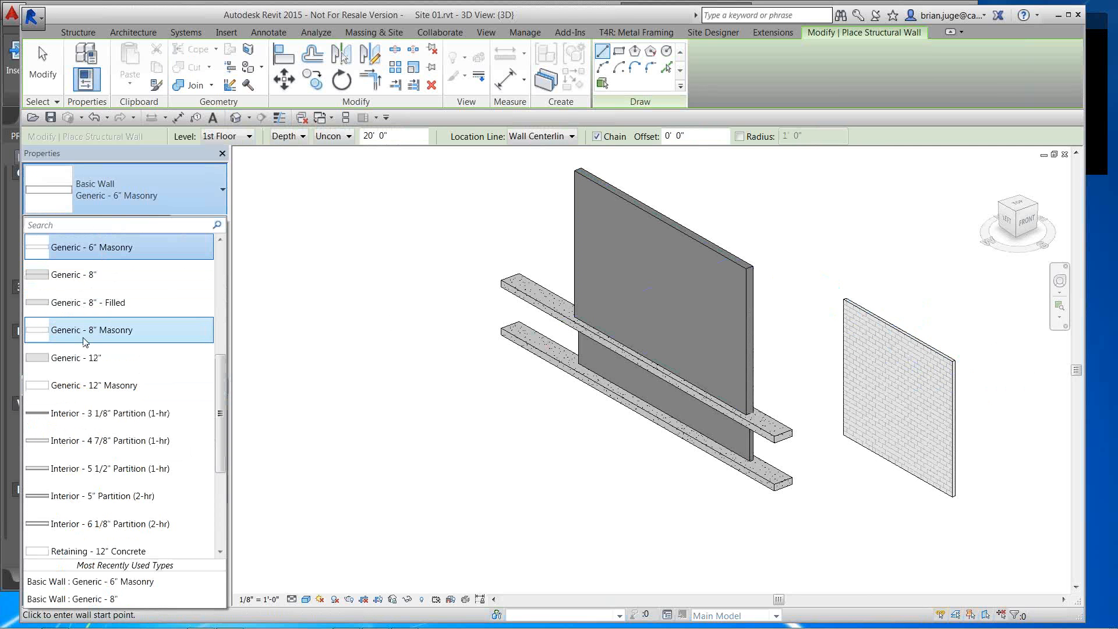
scroll(84, 385, "up", 3)
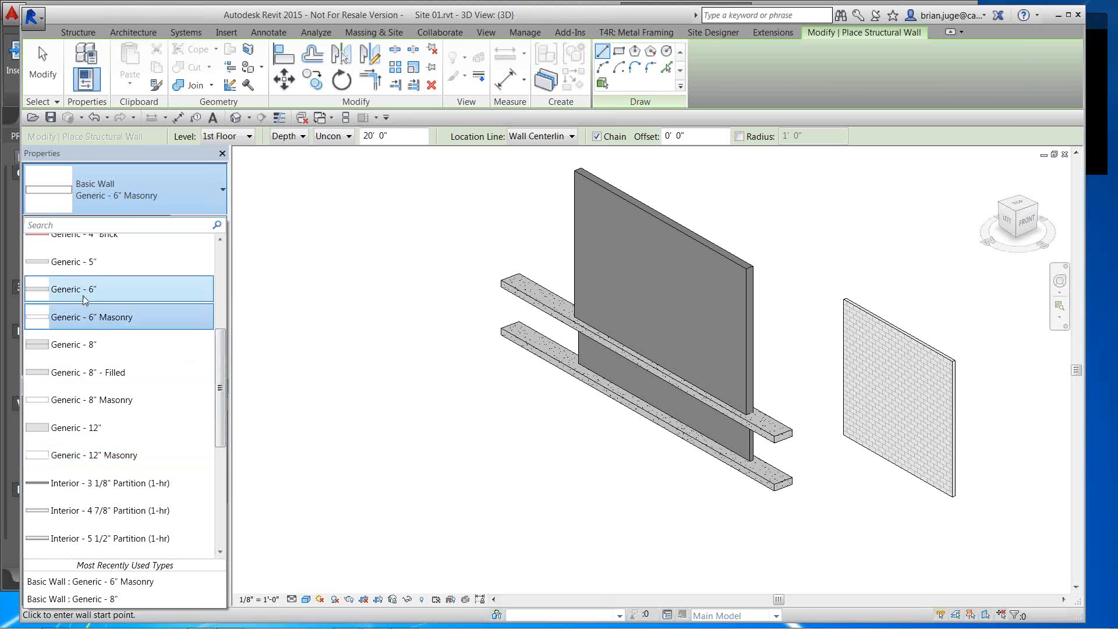
left_click(85, 289)
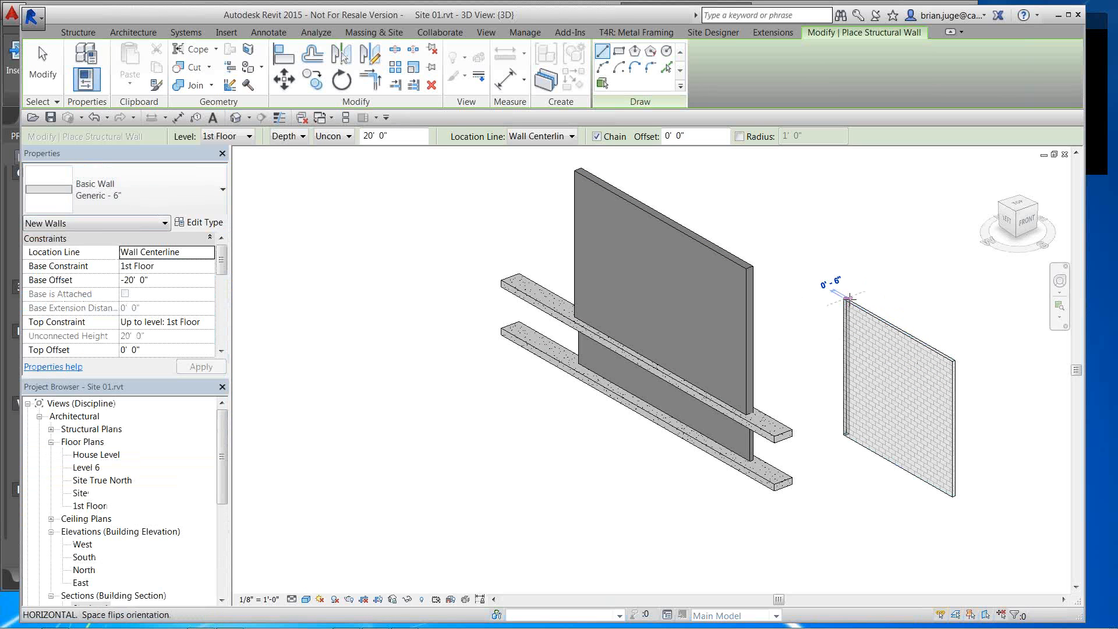
key("Escape")
key("Escape")
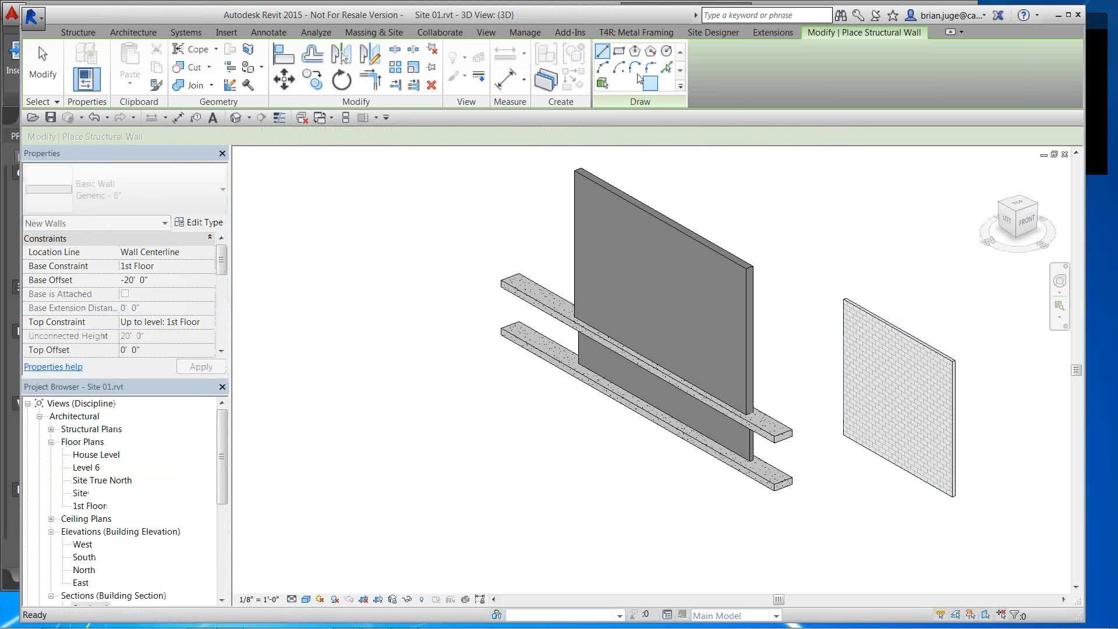
left_click_drag(705, 137, 652, 134)
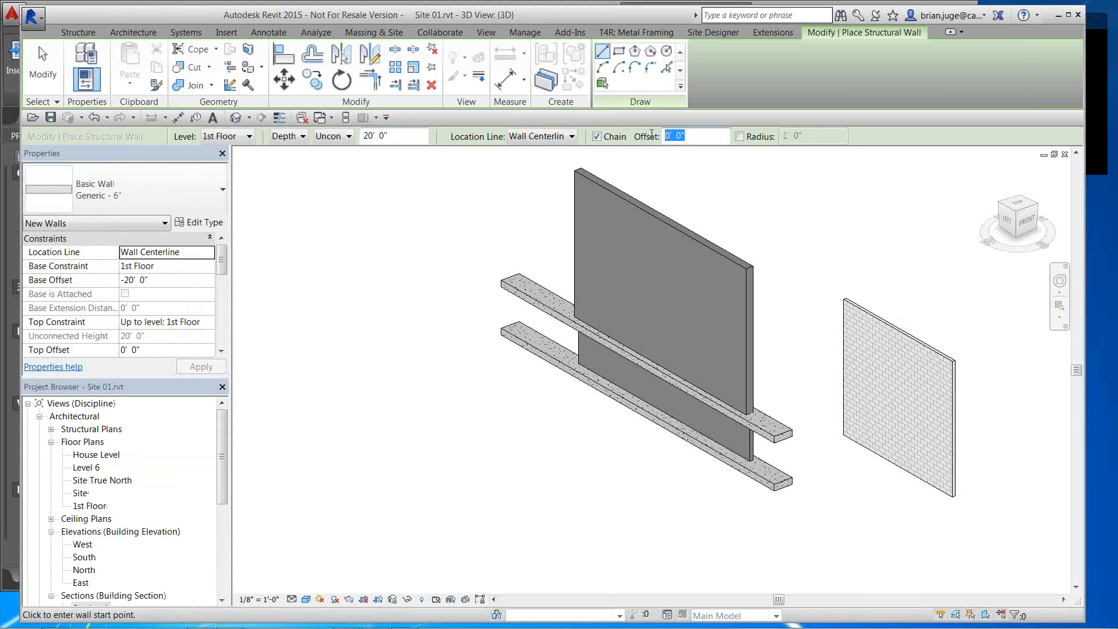
type("3")
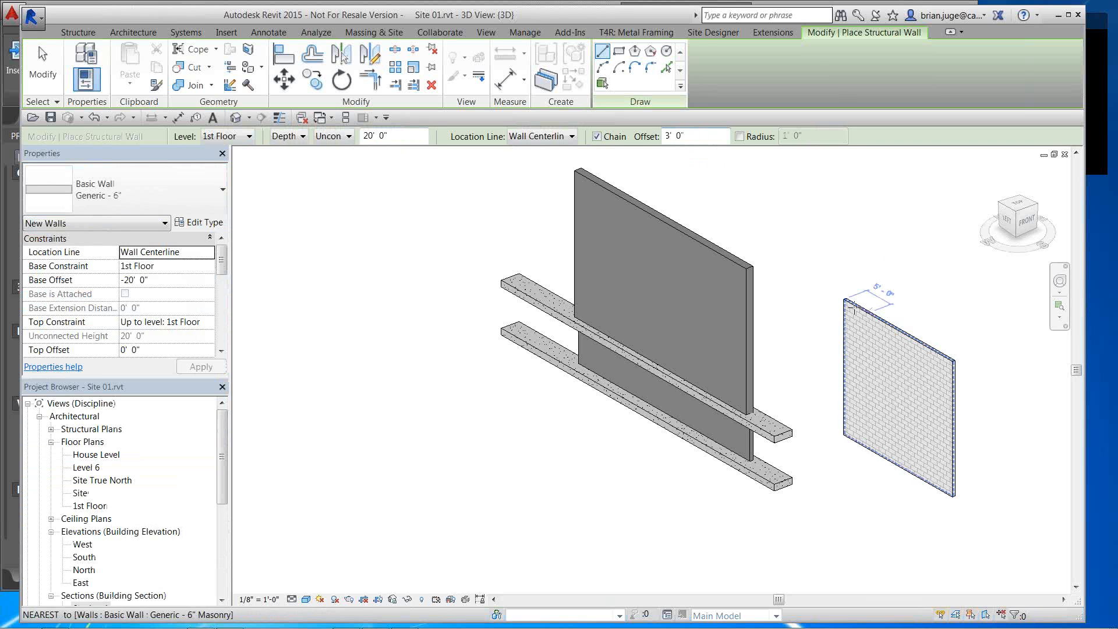
left_click(888, 294)
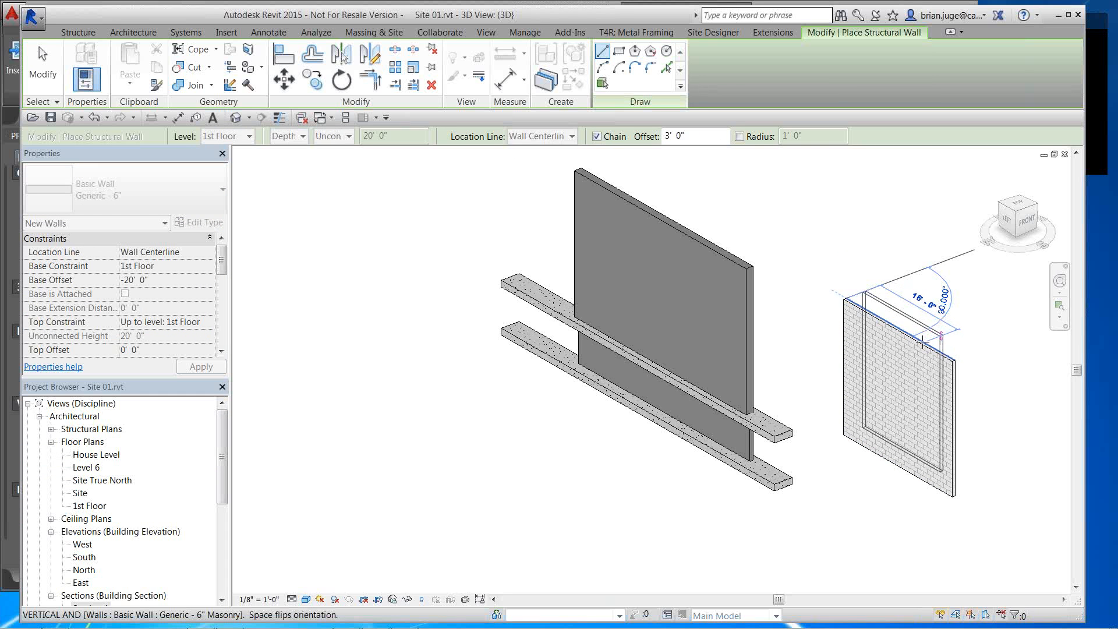
key("Escape")
Draw a Generic - 6" structural wall along the front face of the masonry wall, end to end, with a 3" offset
left_click_drag(692, 136, 627, 135)
type("3")
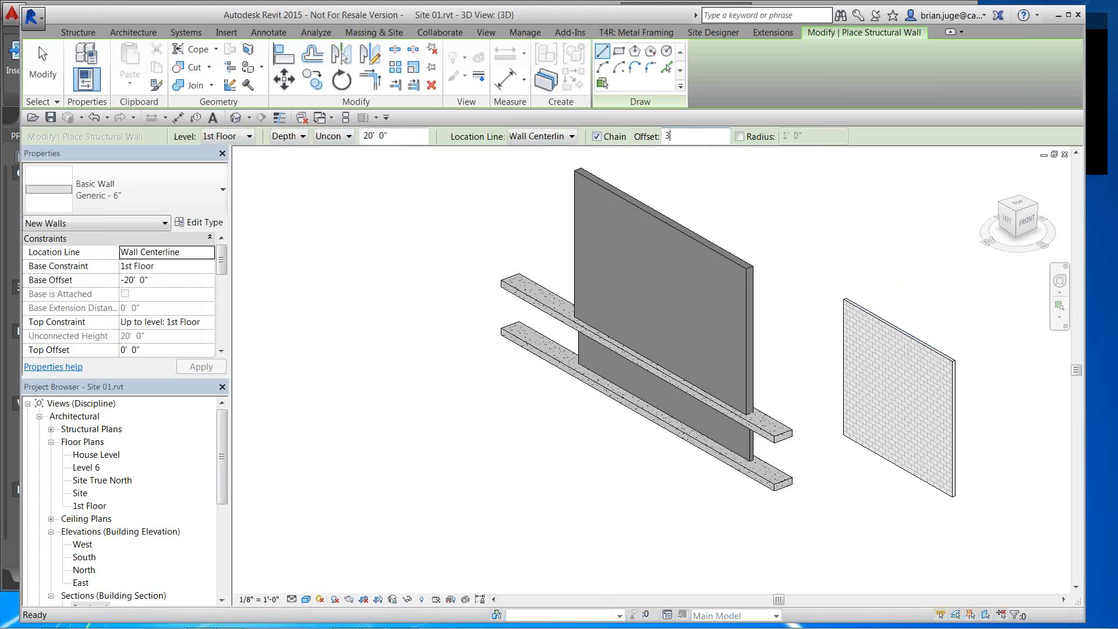
type("\"")
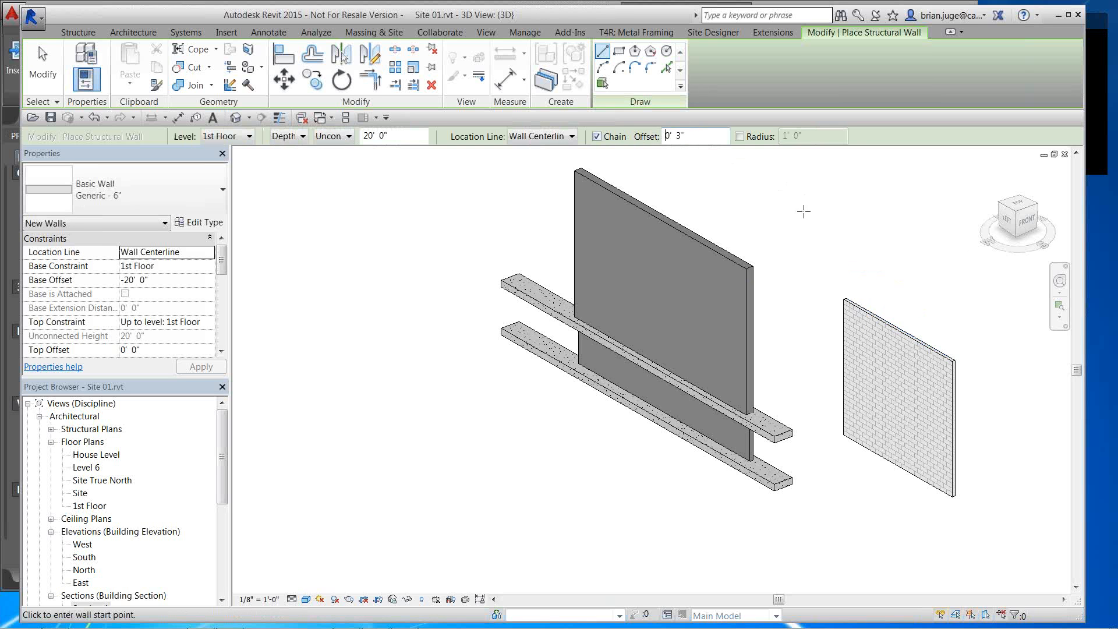
left_click(846, 300)
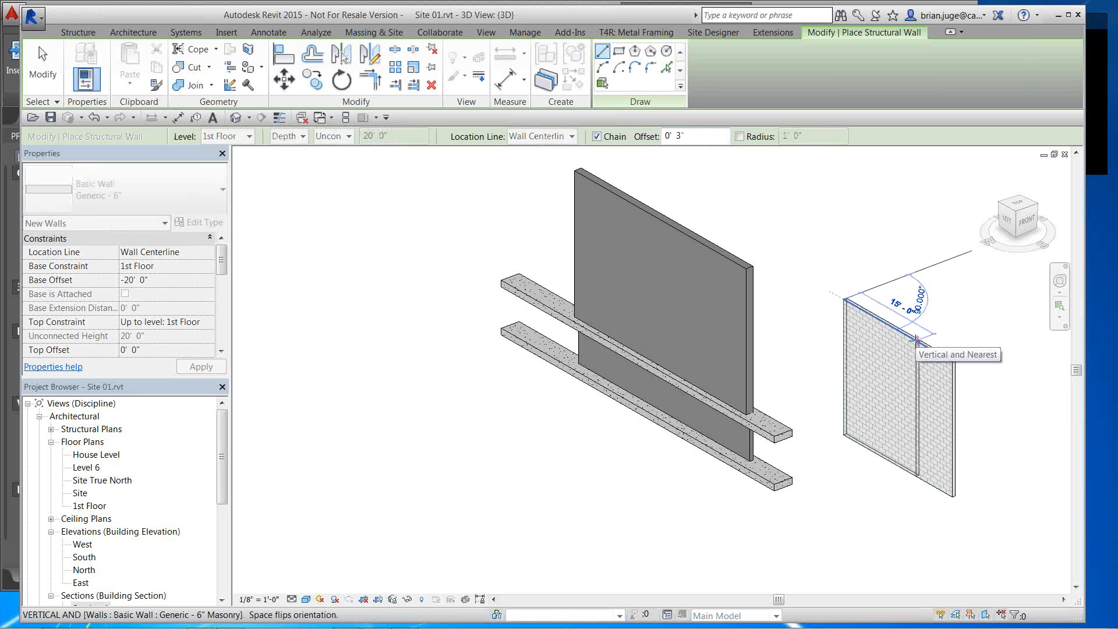
scroll(920, 345, "up", 1)
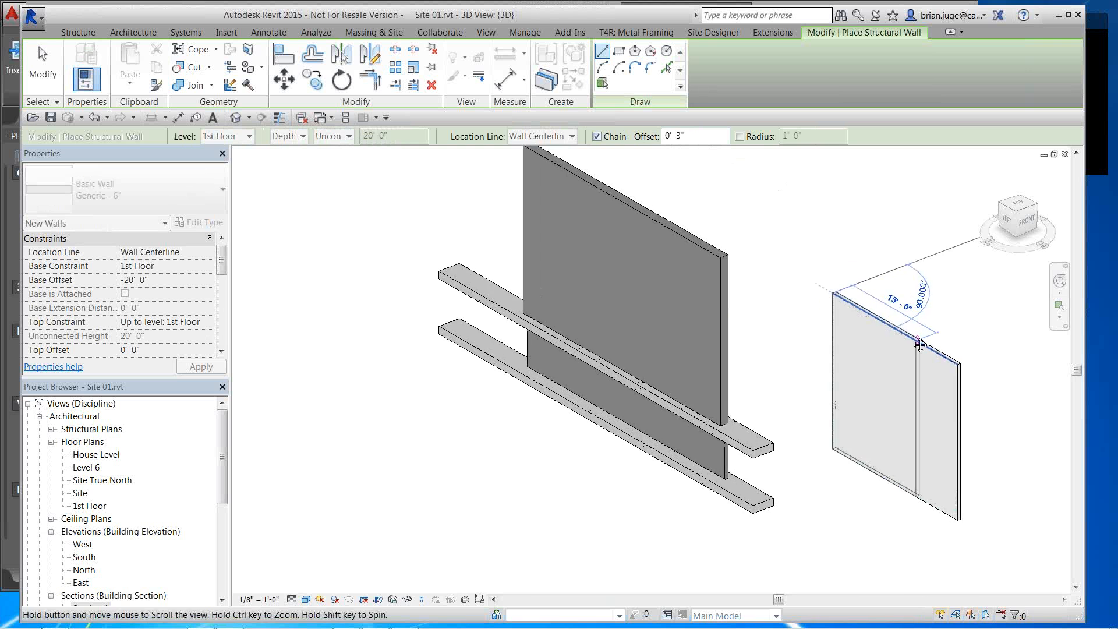
scroll(919, 345, "up", 5)
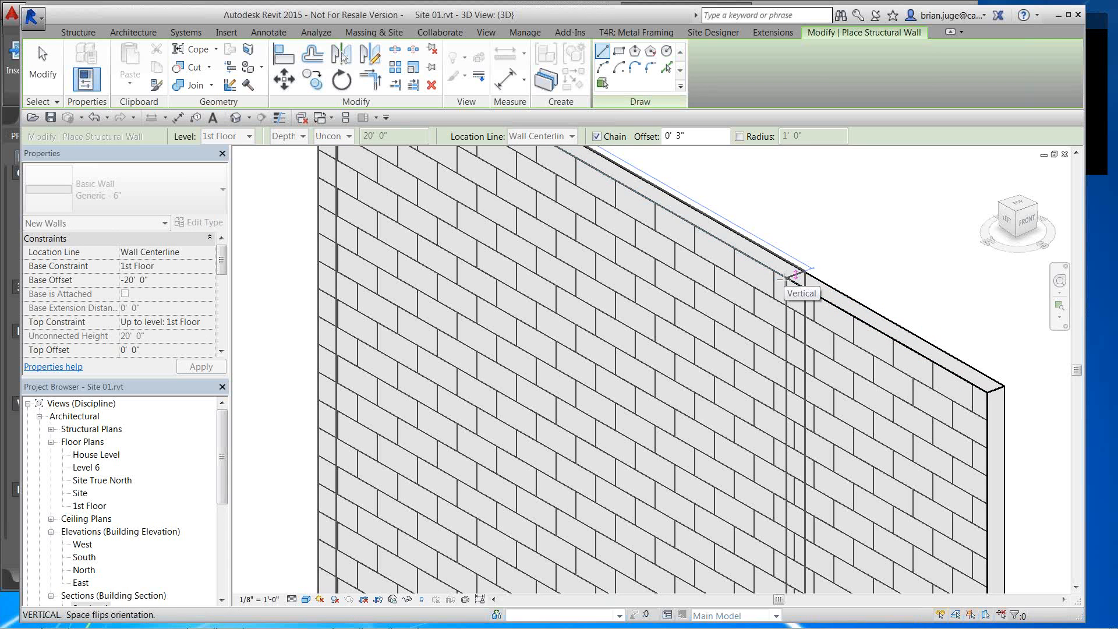
left_click(984, 395)
middle_click_drag(1014, 398, 698, 199)
key("Escape")
key("Escape")
scroll(696, 226, "down", 2)
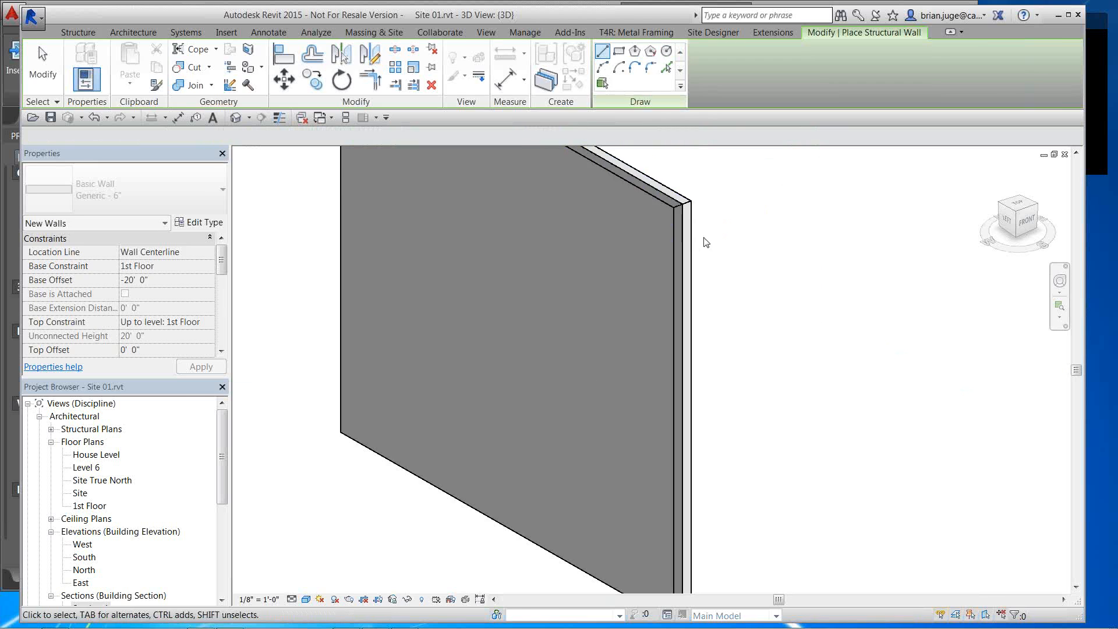
Lower the base of the front Generic - 6" wall to about 30.5 ft below 1st Floor
scroll(705, 242, "down", 2)
left_click(634, 425)
left_click_drag(609, 391, 609, 498)
left_click(756, 466)
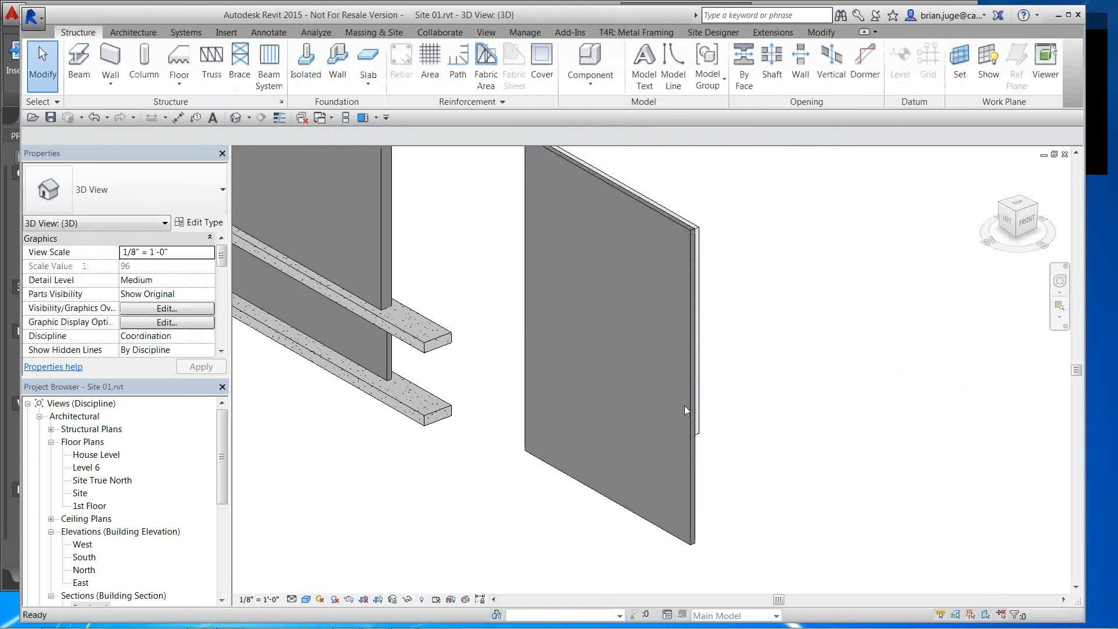
Match the rear masonry wall's type to the front Generic - 6" wall
key("m")
key("a")
left_click(680, 467)
left_click(700, 417)
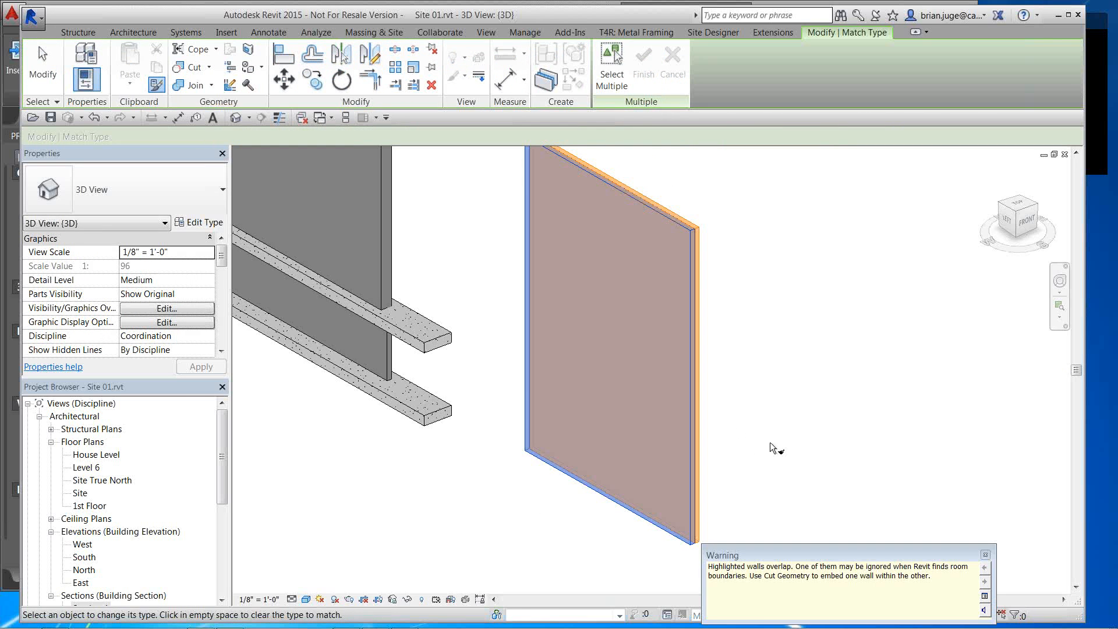
key("Escape")
key("Escape")
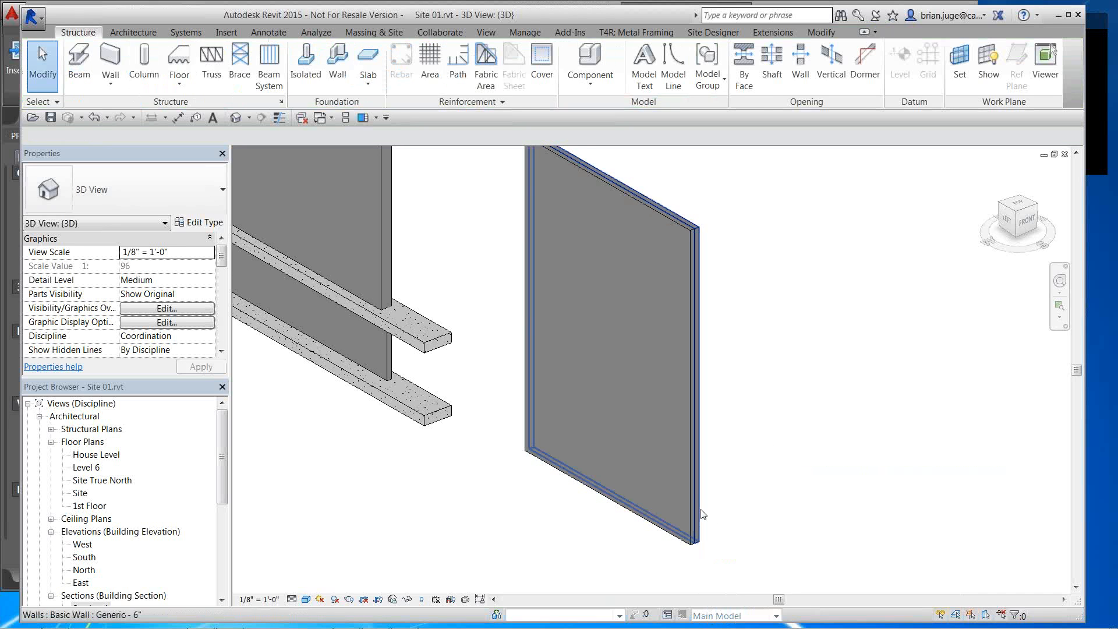
Try to set the rear wall's Base Offset to 0
left_click(703, 515)
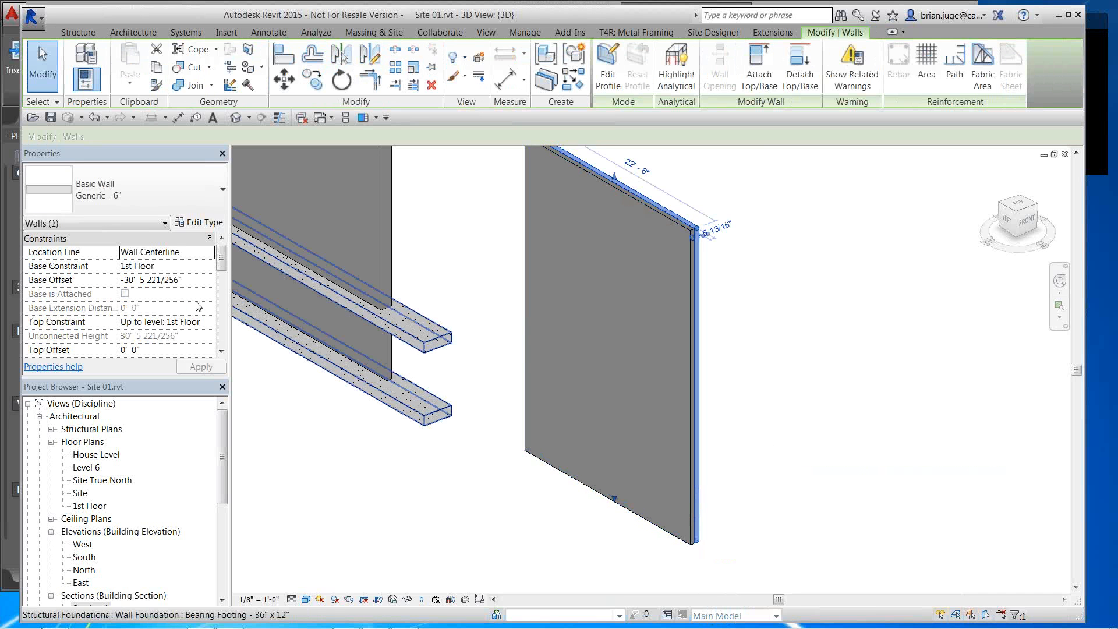
left_click(166, 280)
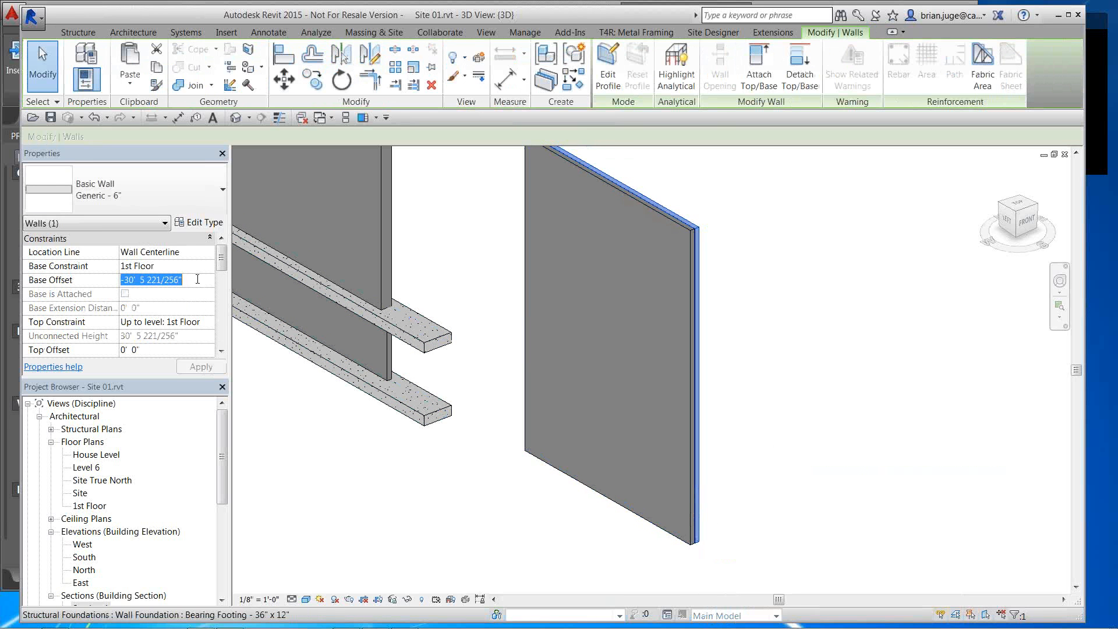
type("0")
left_click(664, 367)
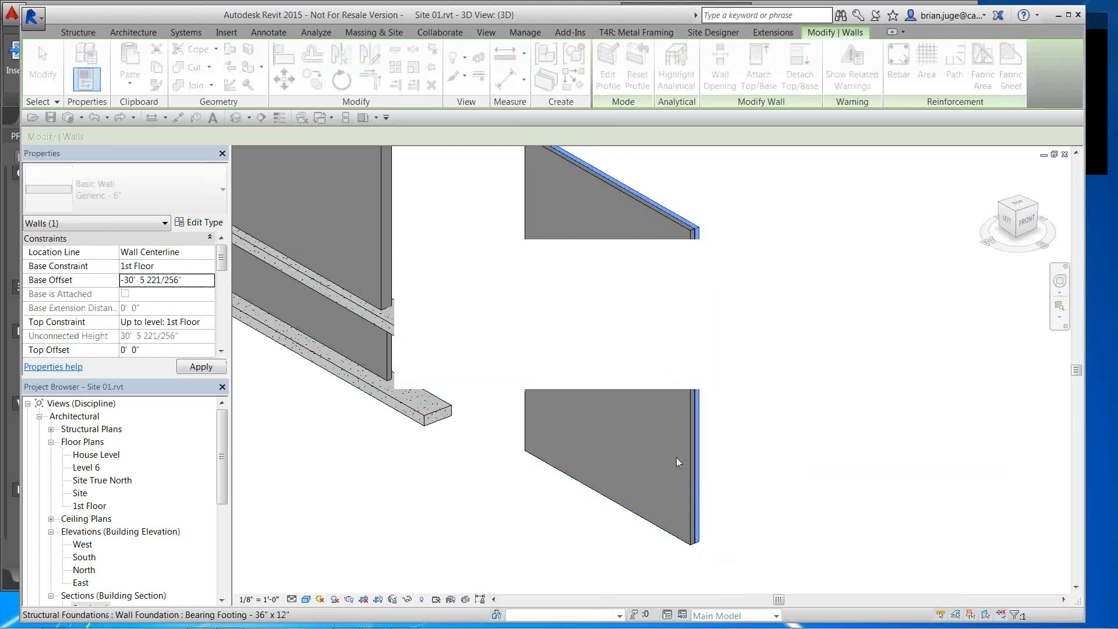
Raise the base of the rear wall well above the front wall's base to form a step
left_click(710, 513)
left_click(700, 496)
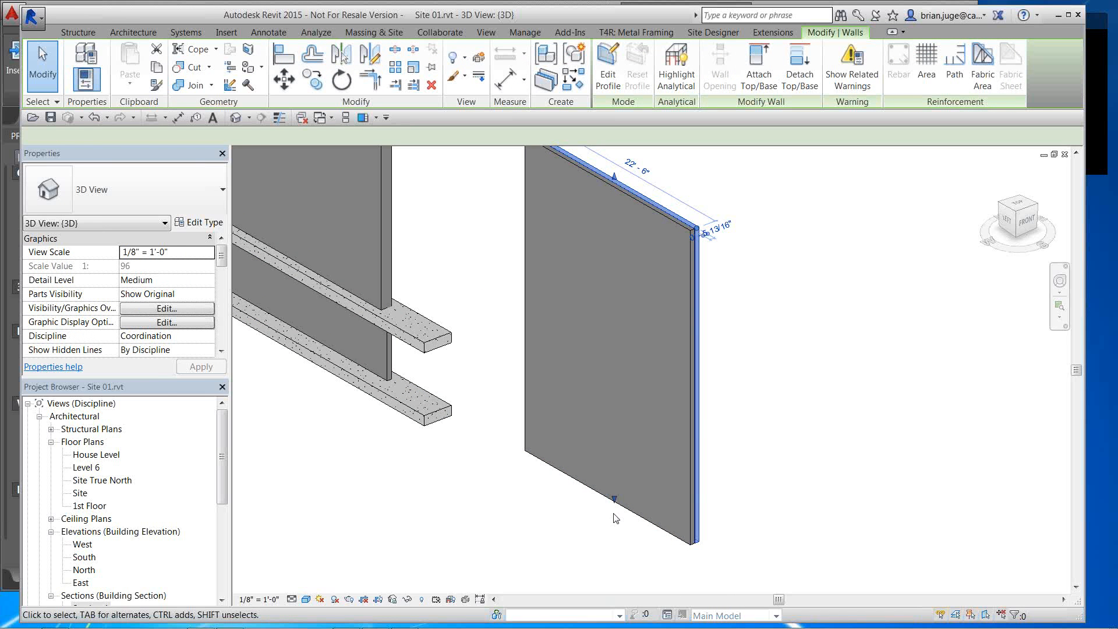
left_click(722, 216)
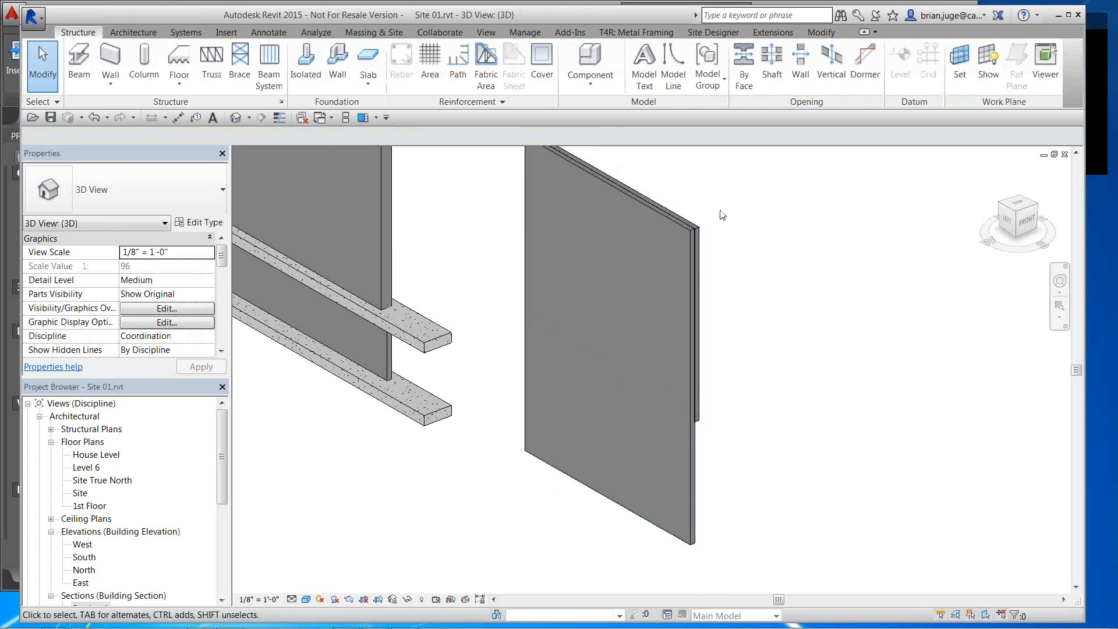
Join the geometry of the front and rear Generic - 6" walls so they merge into one stepped wall
scroll(723, 215, "up", 3)
middle_click_drag(679, 209, 674, 367)
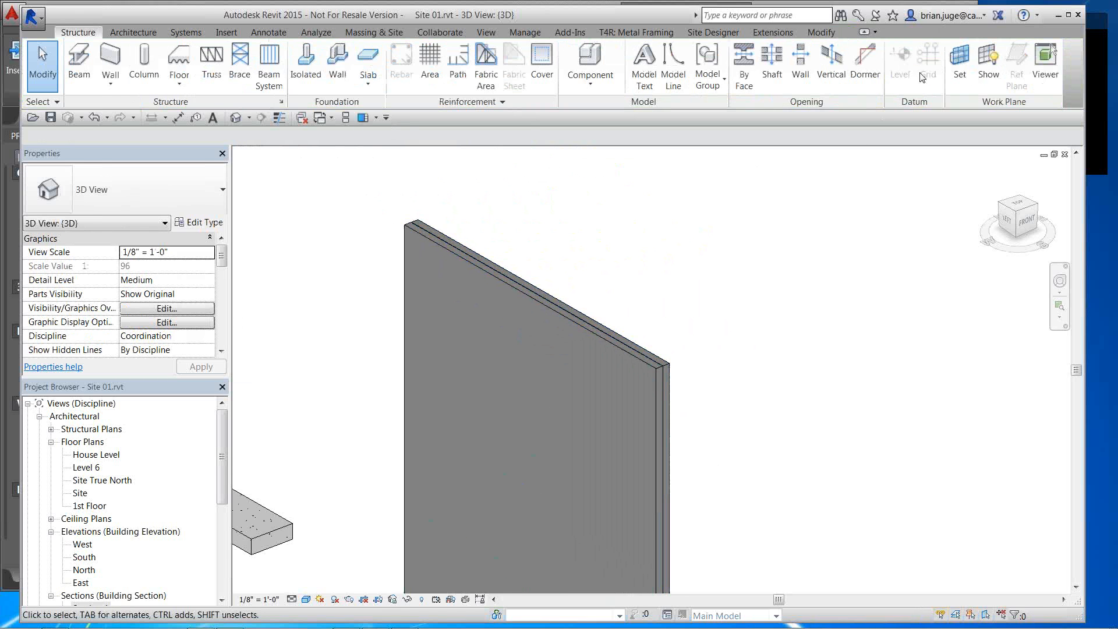
left_click(821, 32)
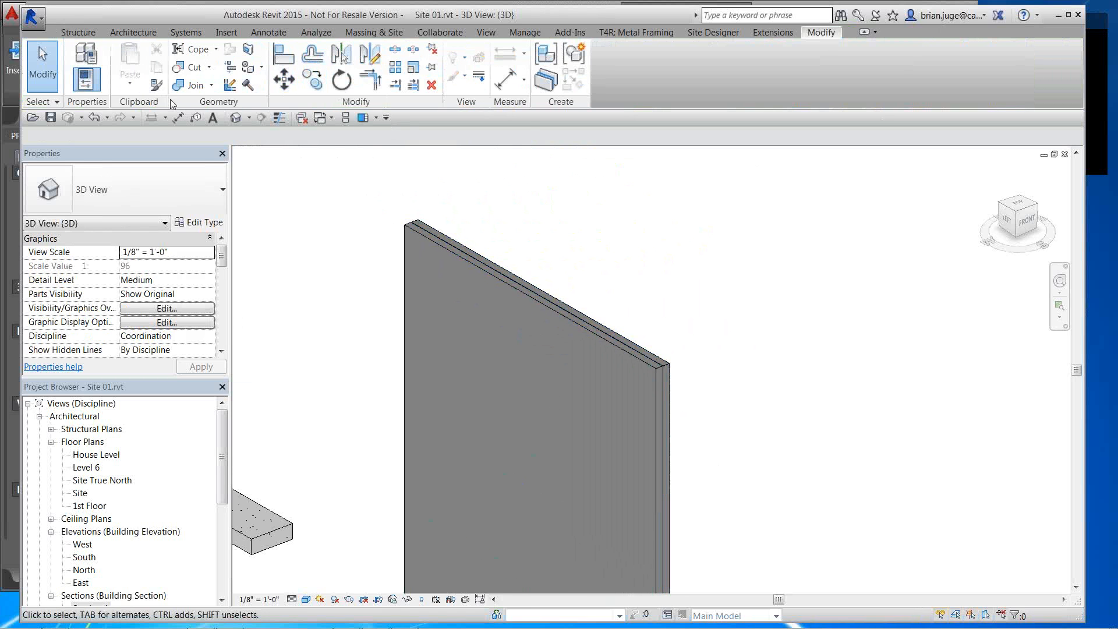
left_click(187, 85)
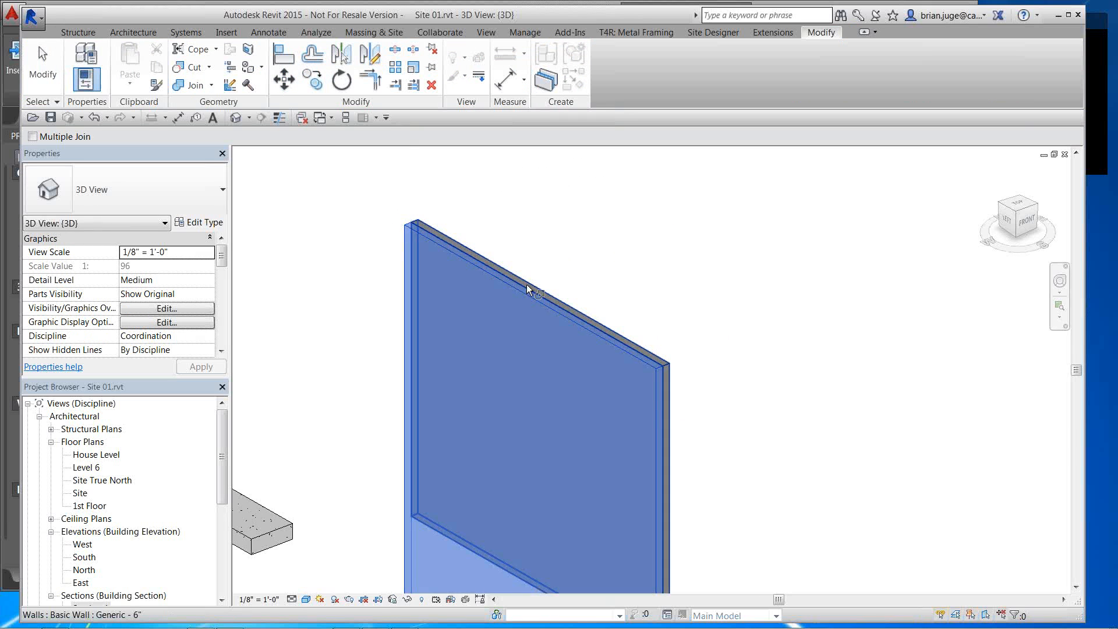
left_click(528, 285)
key("Escape")
middle_click_drag(559, 239, 484, 152)
scroll(485, 163, "down", 2)
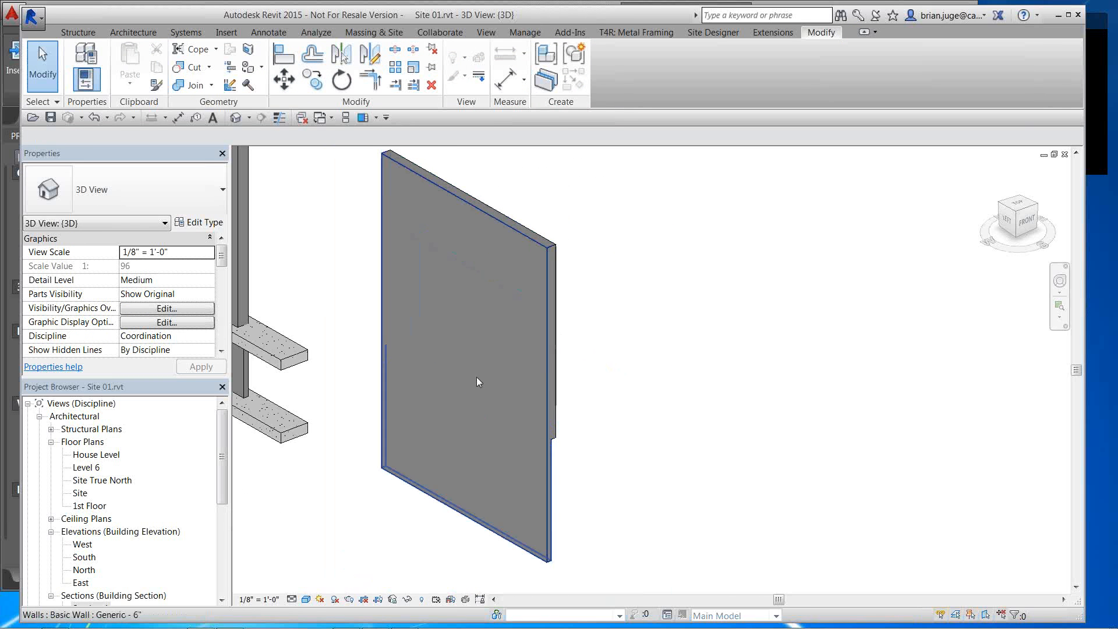
Place a Bearing Footing - 36" x 12" wall foundation under the base of the front wall
left_click(78, 32)
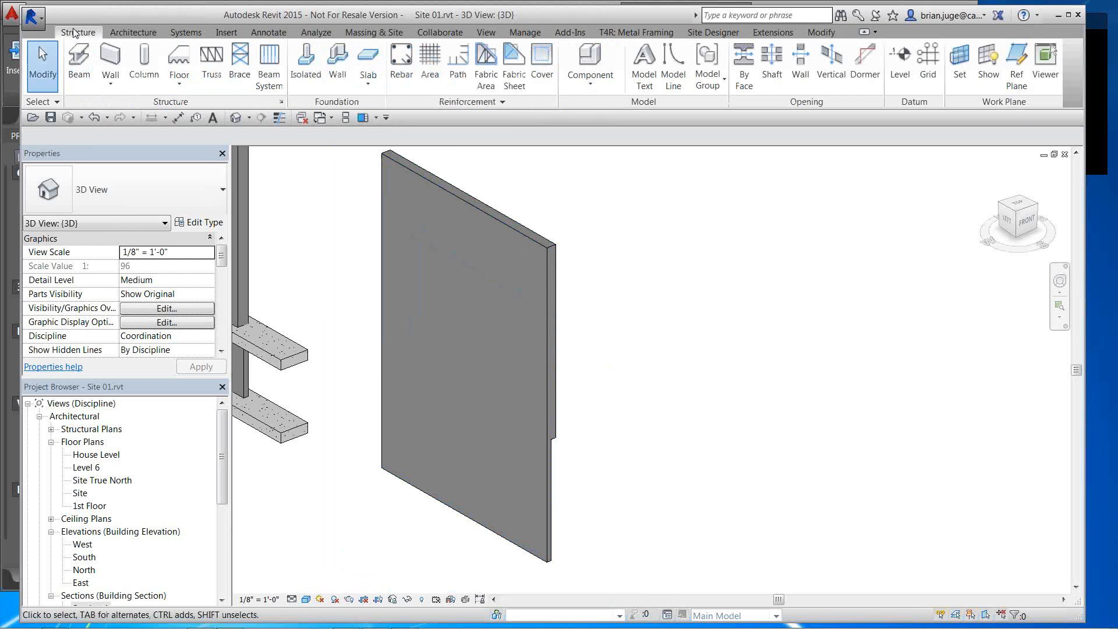
left_click(338, 64)
left_click(385, 396)
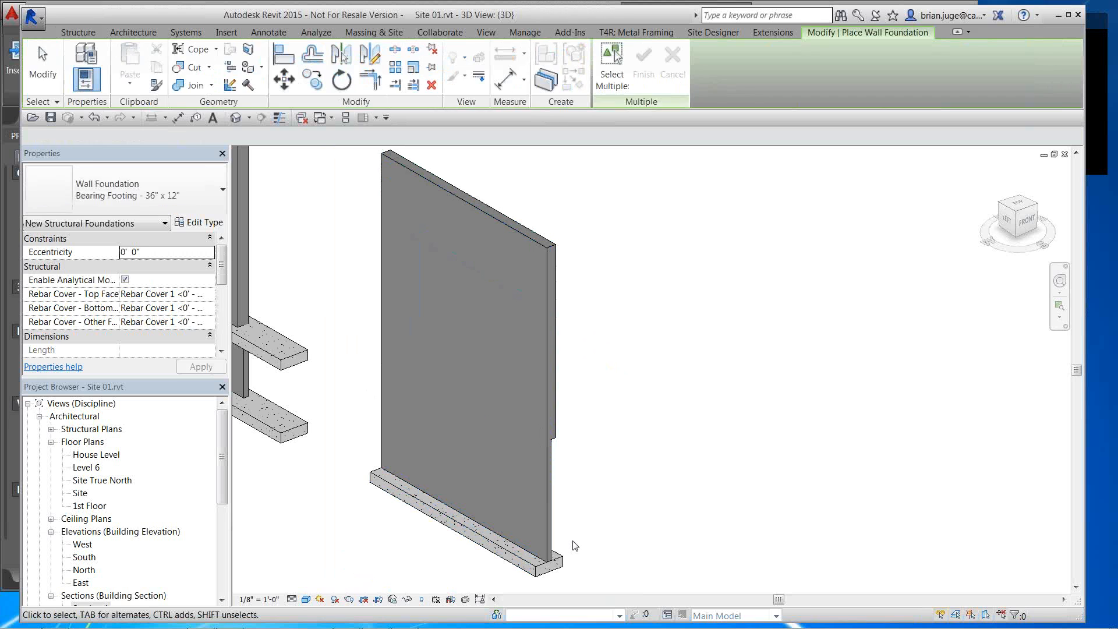
key("Escape")
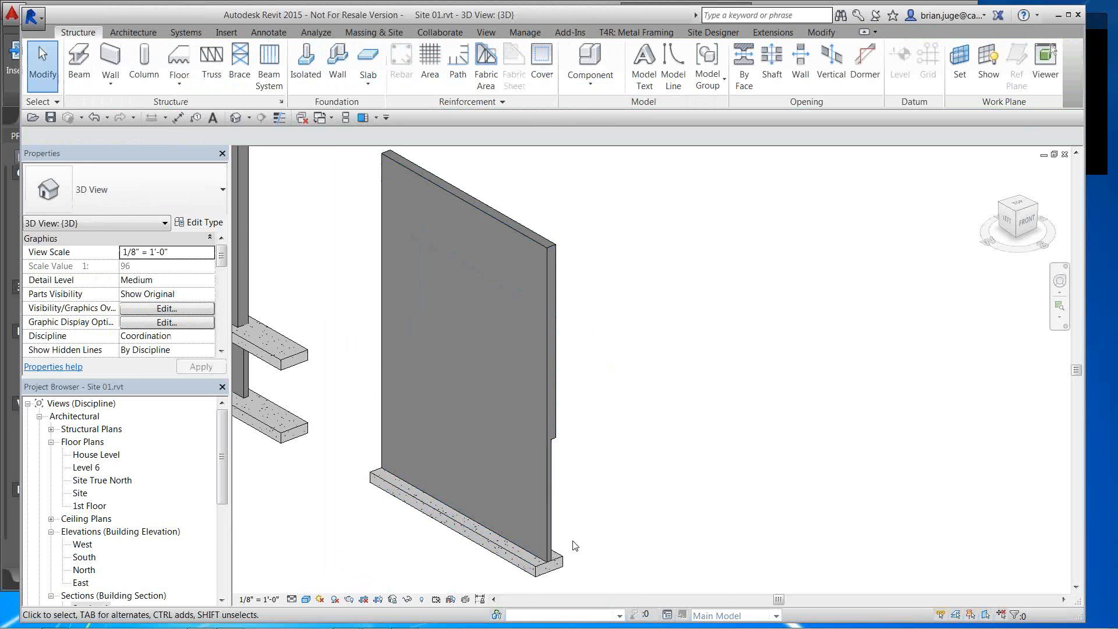
Extend the front wall's new footing past the wall's near end to a length of 34' 0"
middle_click_drag(580, 540, 714, 476, "shift")
middle_click(724, 483)
middle_click(723, 484)
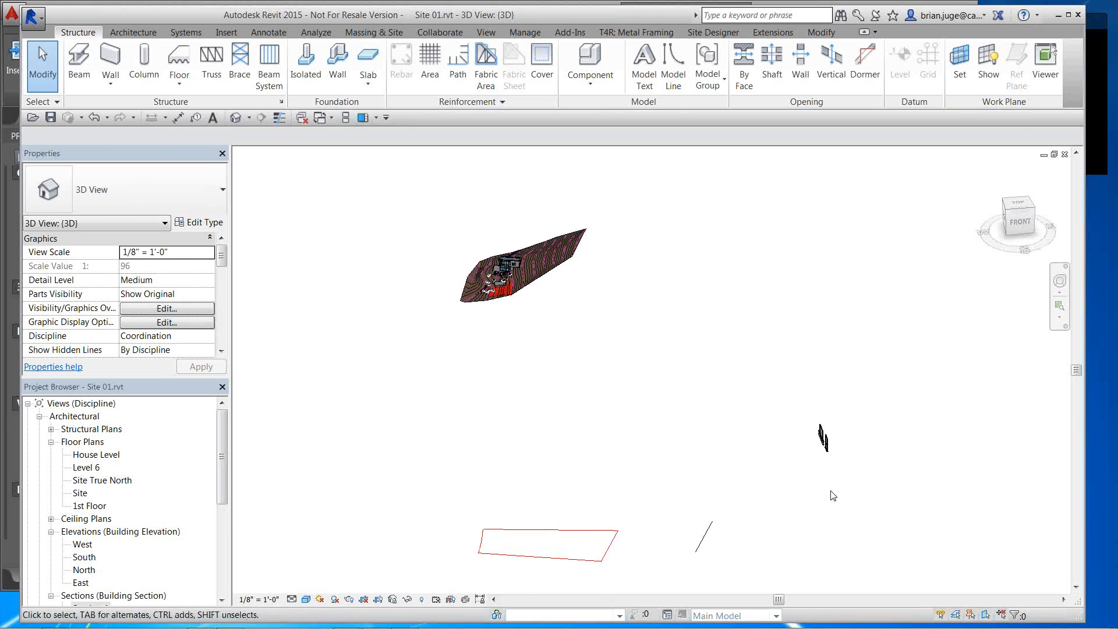
scroll(782, 449, "up", 6)
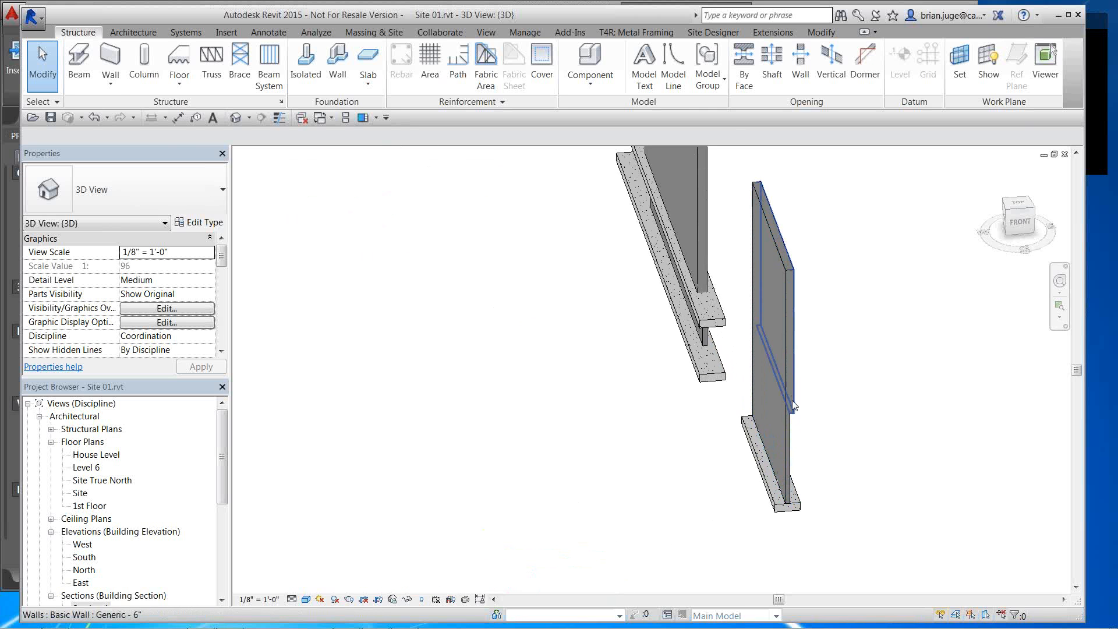
left_click(786, 508)
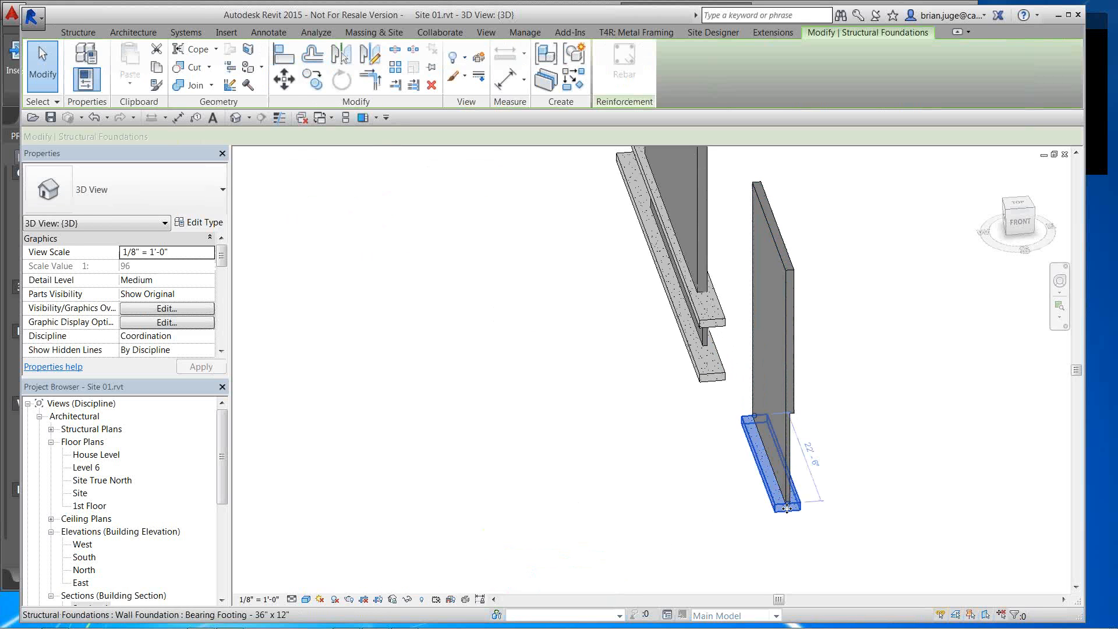
left_click_drag(787, 509, 815, 574)
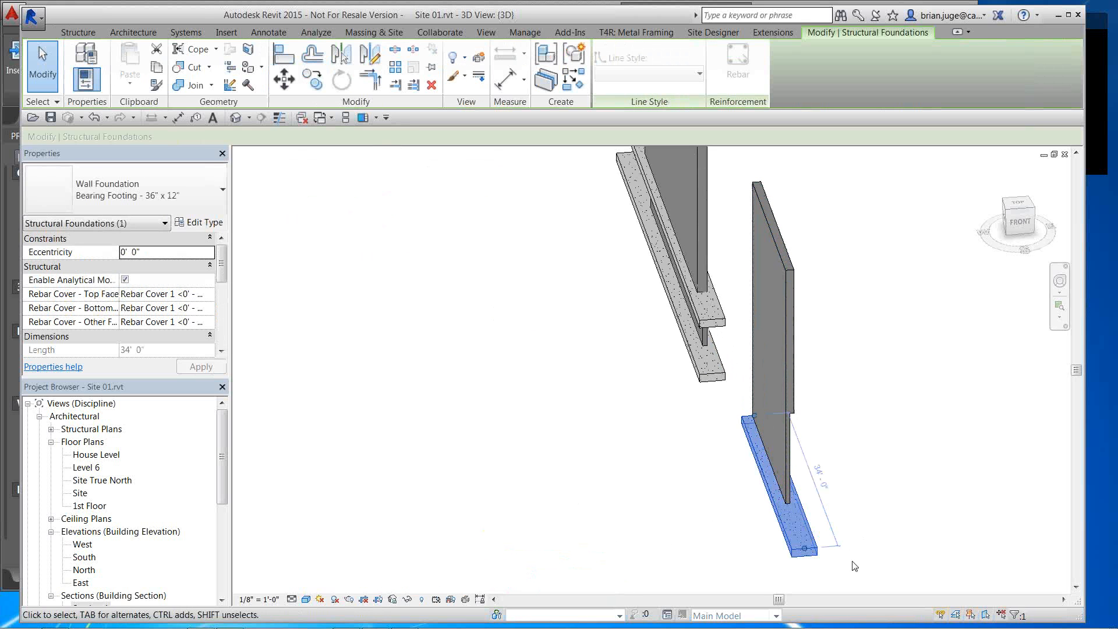
Lower the top of the rear Generic - 6" wall slightly below the front wall's top to form an upper step
middle_click_drag(868, 536, 923, 393, "shift")
middle_click_drag(794, 499, 859, 474, "shift")
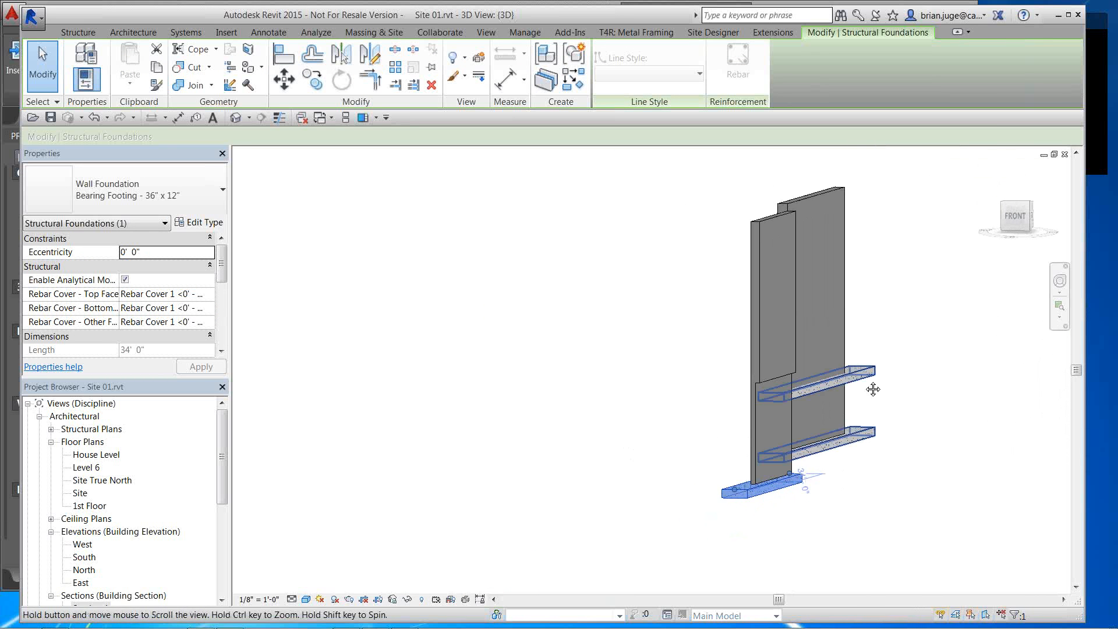
middle_click_drag(873, 389, 873, 429)
key("Escape")
scroll(790, 287, "up", 4)
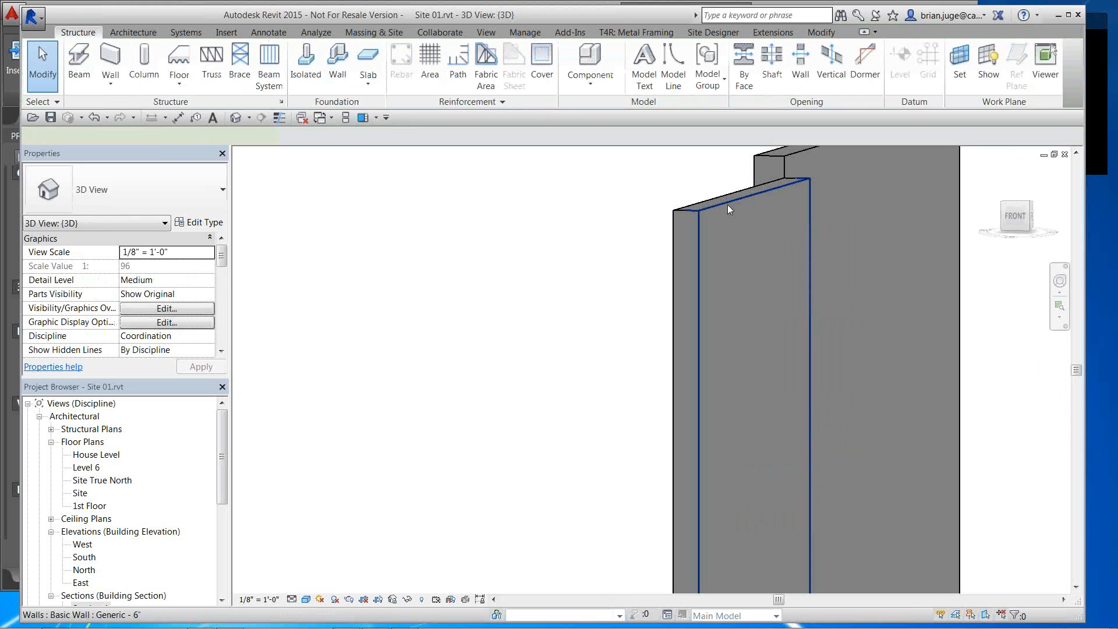
left_click(728, 206)
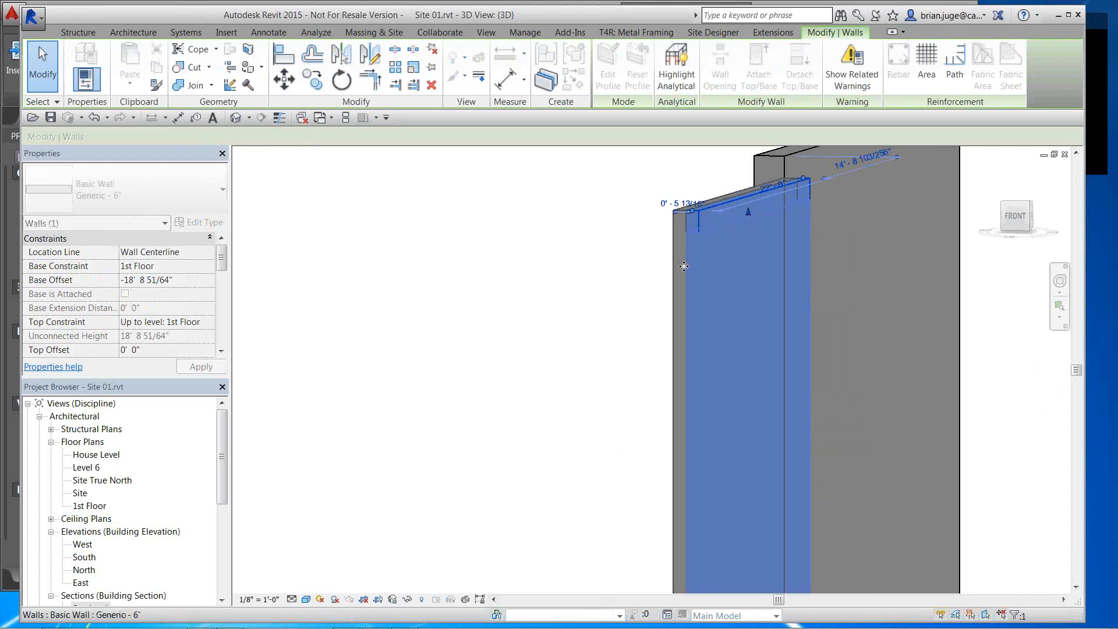
left_click(612, 282)
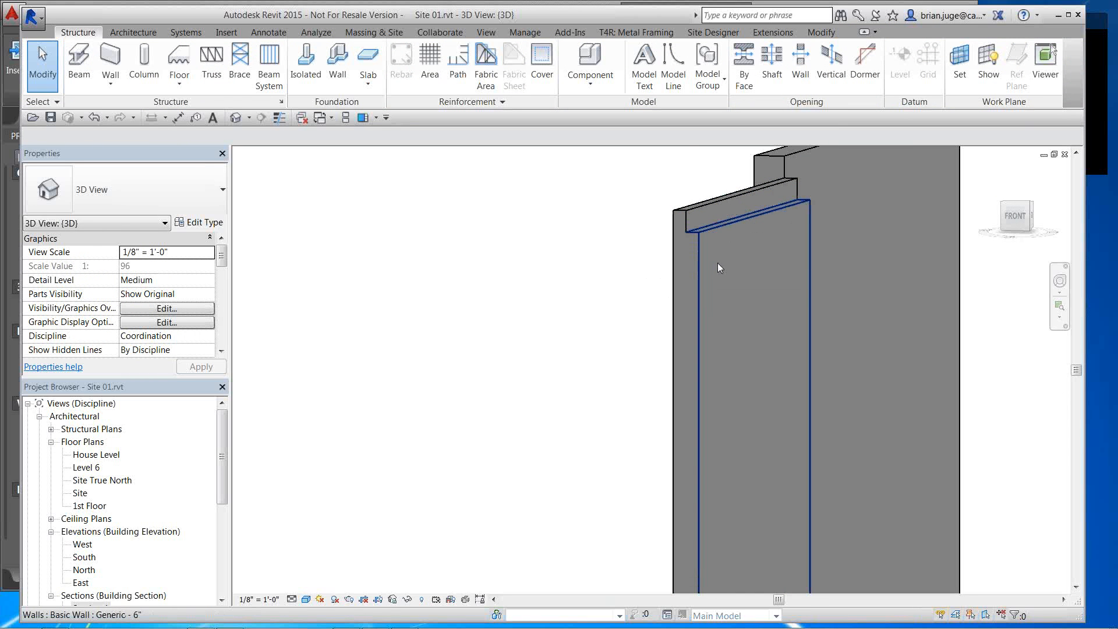
Set the Eccentricity of the front wall's extended footing to 1' 0"
scroll(718, 263, "down", 3)
middle_click_drag(760, 345, 782, 128)
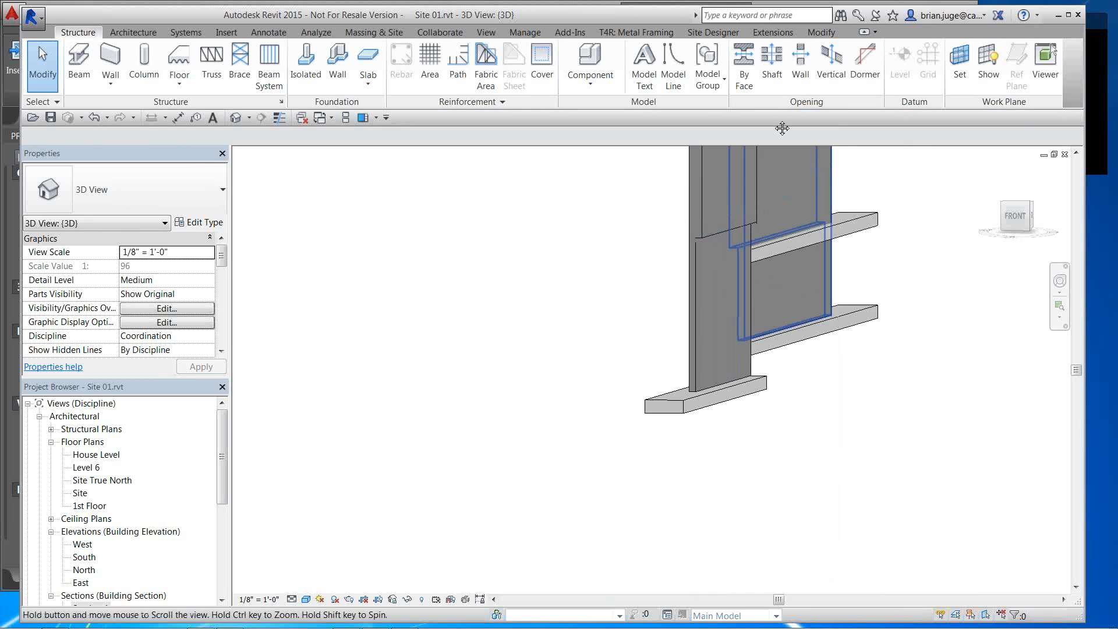
left_click(676, 373)
middle_click_drag(675, 373, 762, 321, "shift")
left_click(140, 252)
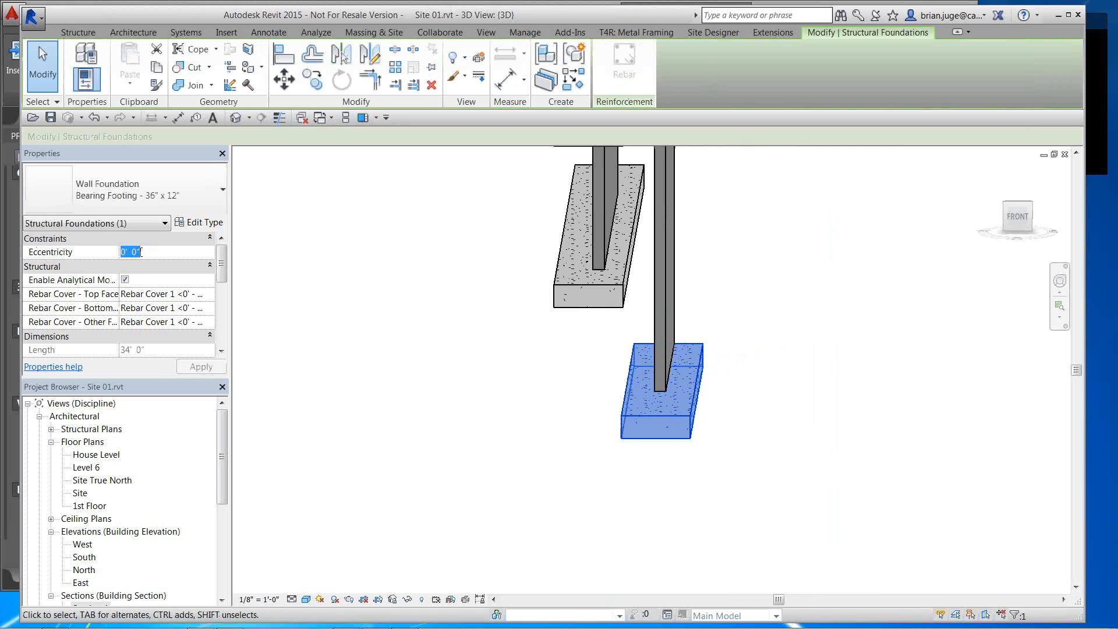
type("1")
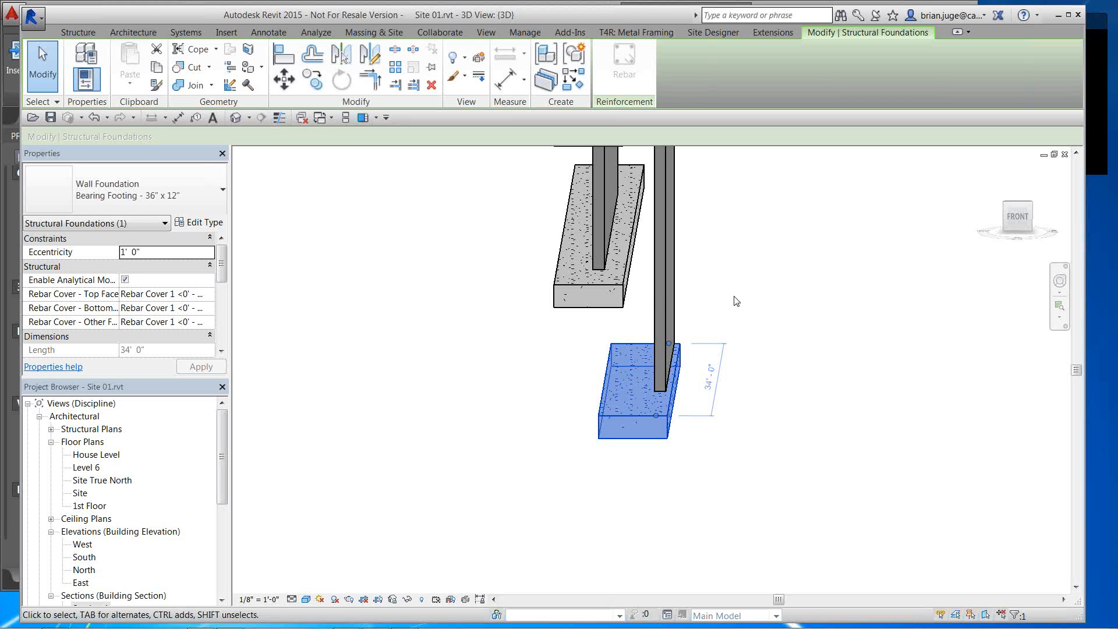
left_click(708, 31)
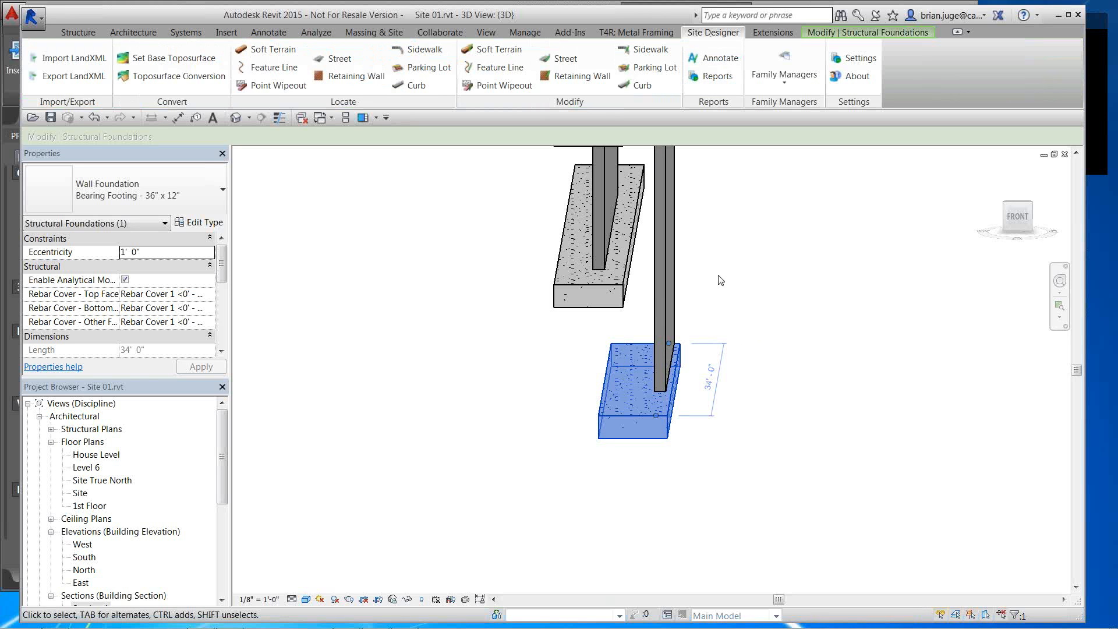
middle_click_drag(722, 280, 818, 241, "shift")
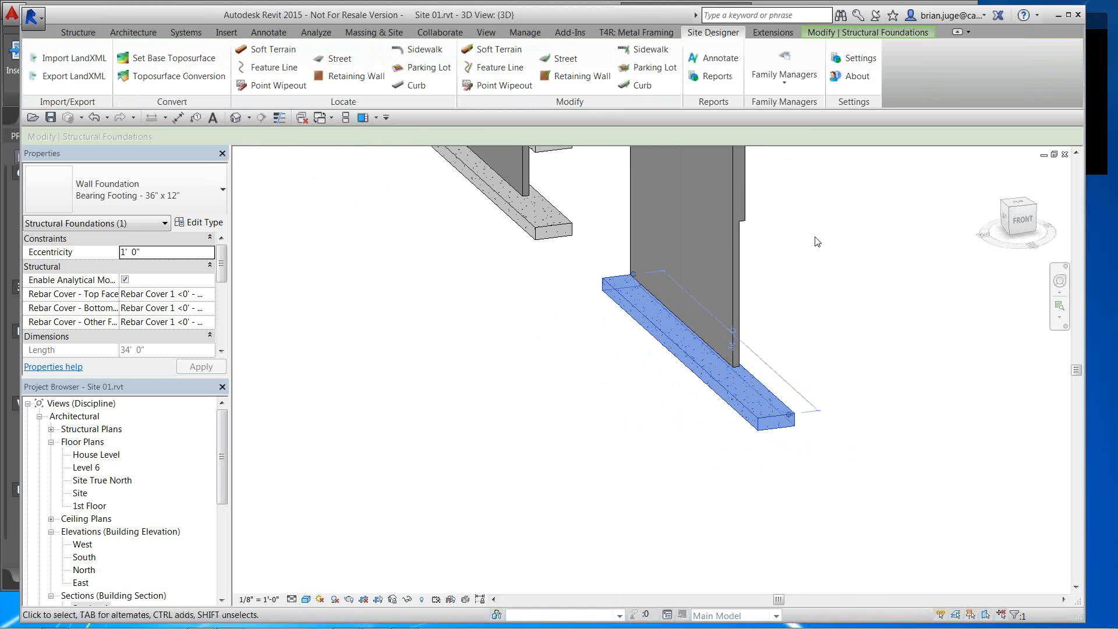
scroll(791, 297, "up", 5)
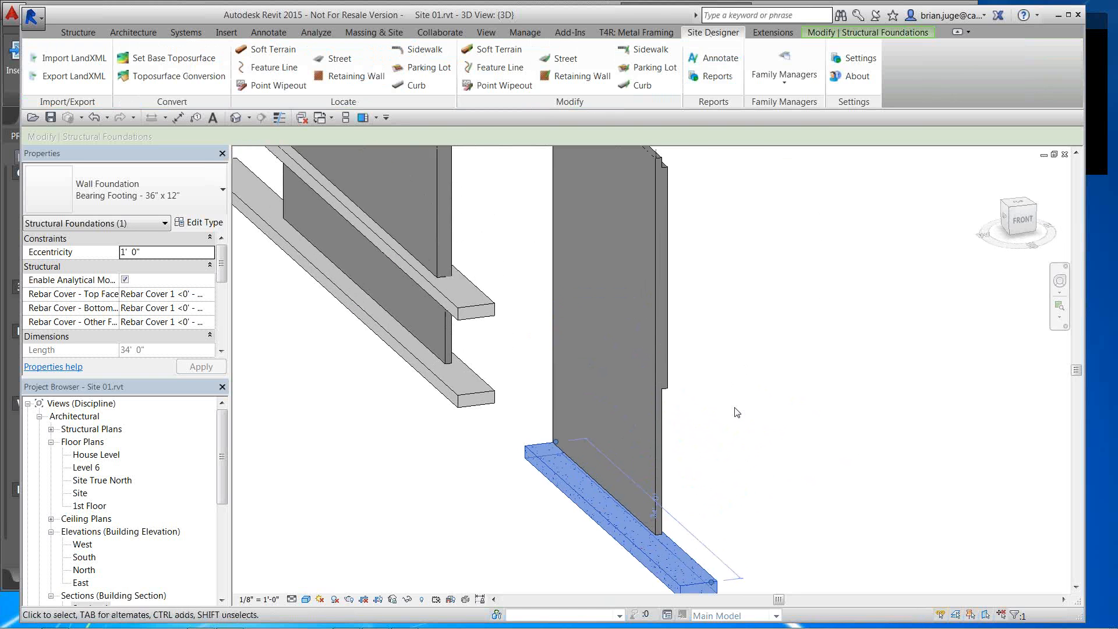
scroll(735, 409, "down", 1)
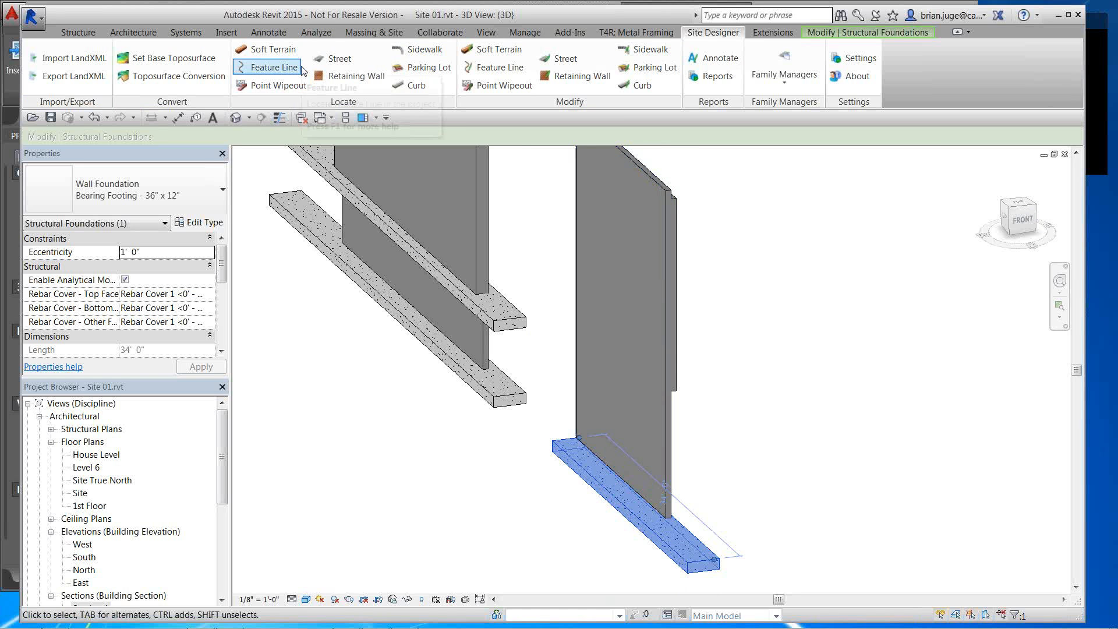